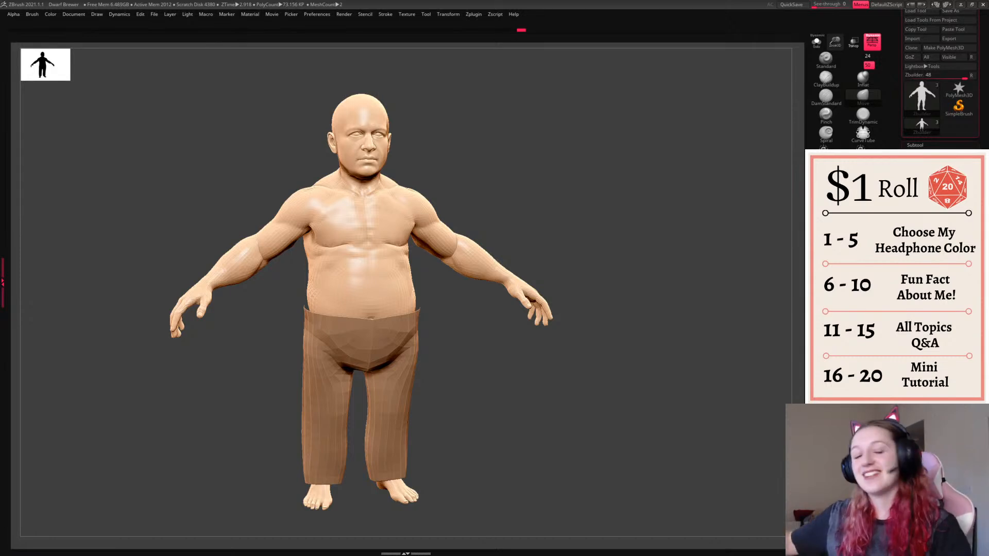
- Examine the dwarf figure from several angles, with the trousers hidden and shown
drag(639, 302, 677, 302)
right_click(650, 288)
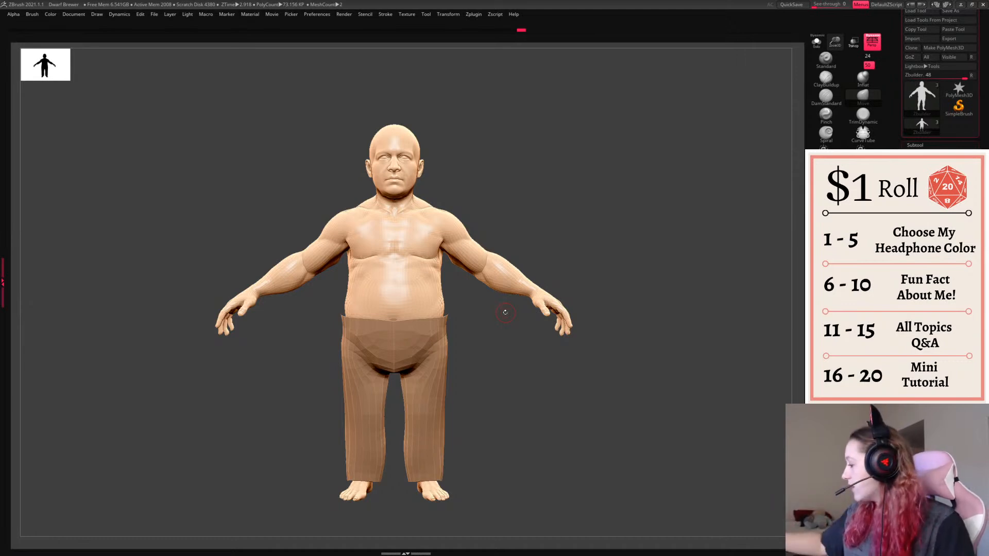
click(816, 43)
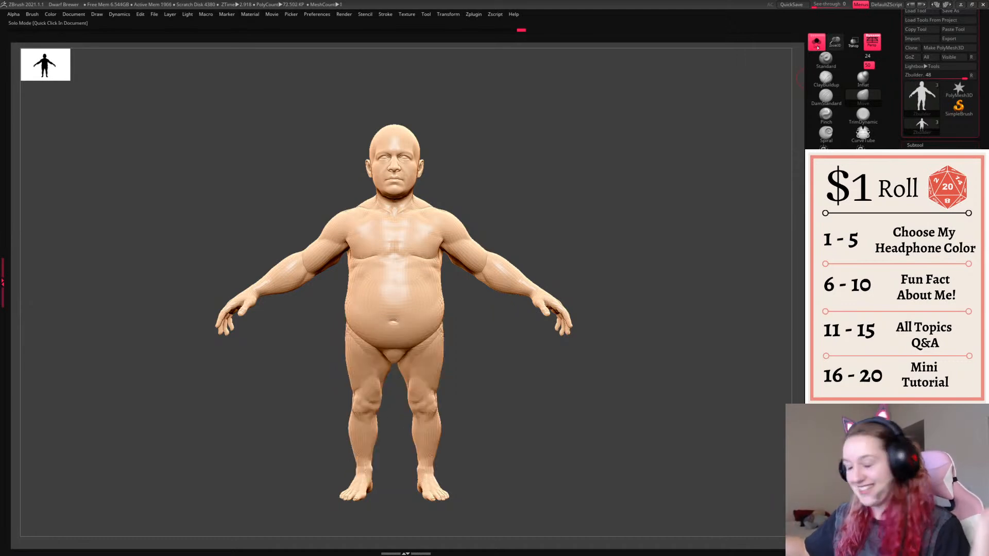
click(816, 44)
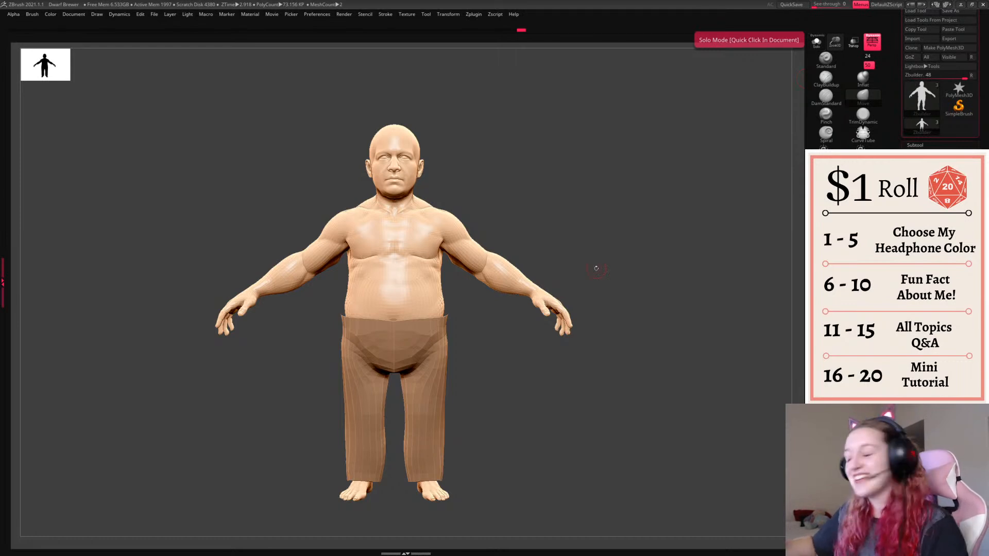
right_click(569, 316)
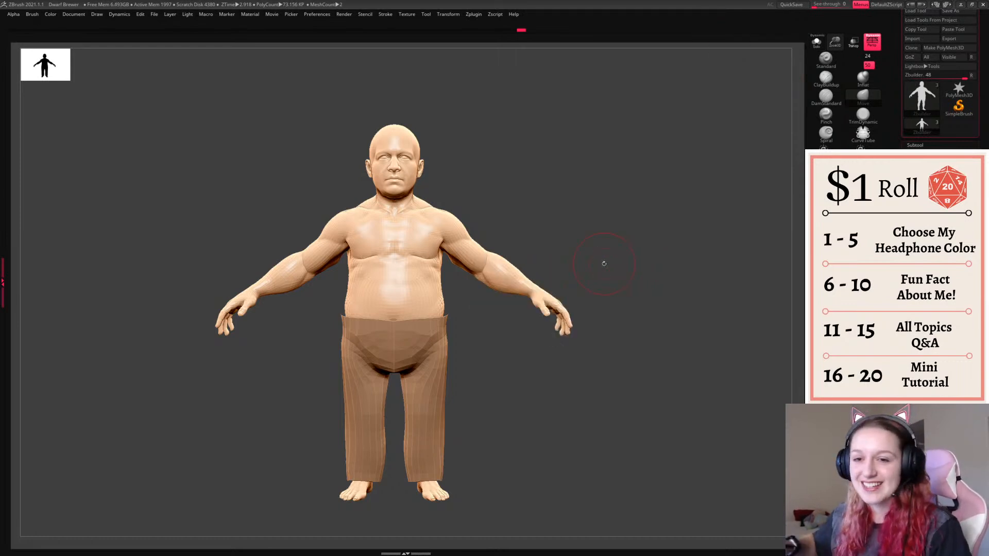
right_click(643, 232)
ctrl+right_drag(643, 228, 653, 249)
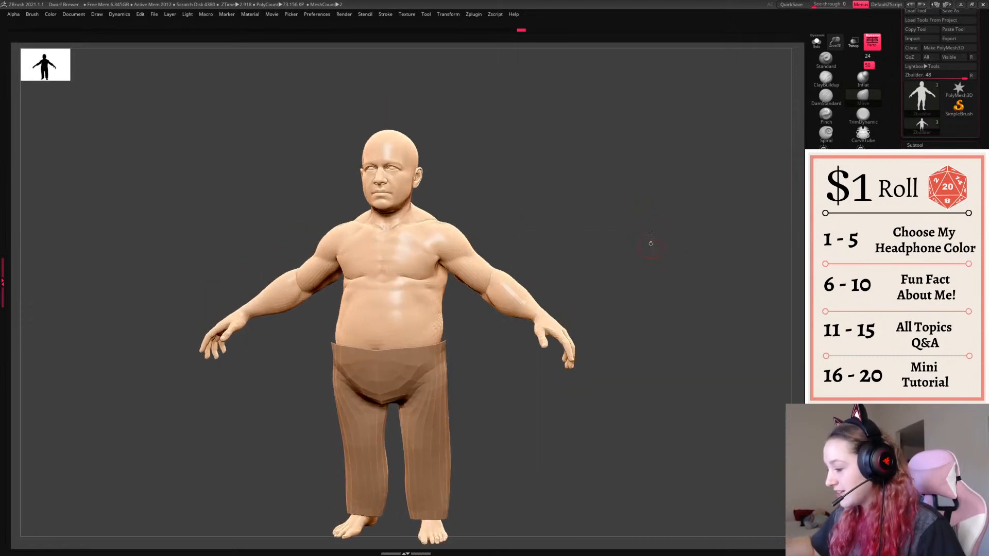
- Fill the dwarf's body with a slightly darker skin tone
right_click(653, 249)
click(538, 254)
drag(548, 240, 543, 257)
click(541, 255)
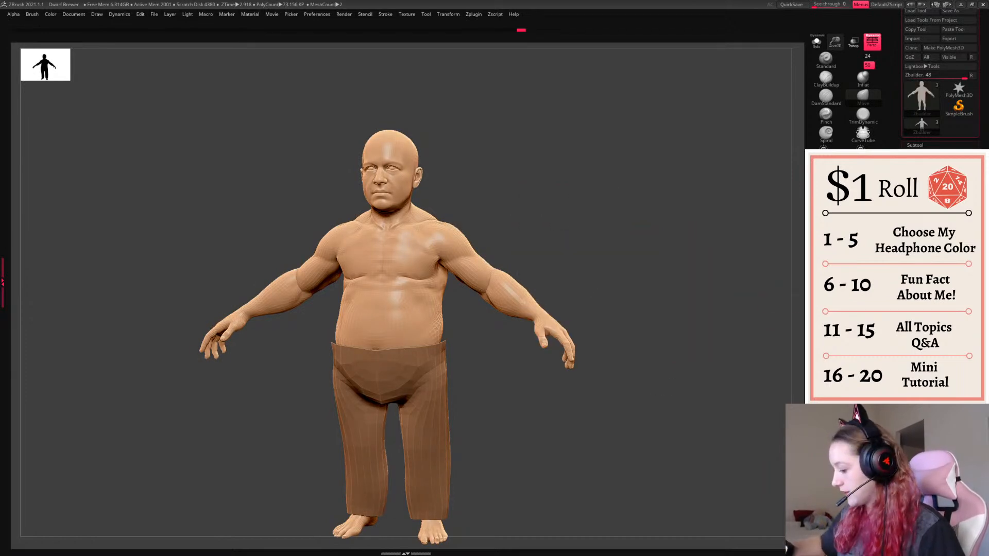
- Make the trousers the active subtool and fill them with a darker brown
shift+drag(657, 381, 676, 382)
alt+click(444, 439)
right_click(598, 304)
click(541, 291)
click(540, 294)
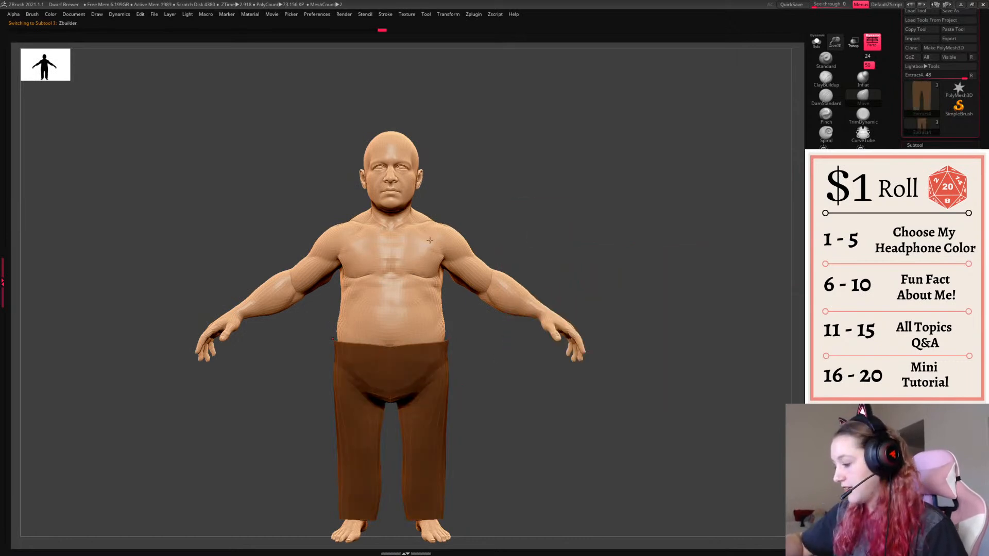
- Make the dwarf's body the active subtool again
alt+click(542, 306)
alt+drag(660, 237, 672, 292)
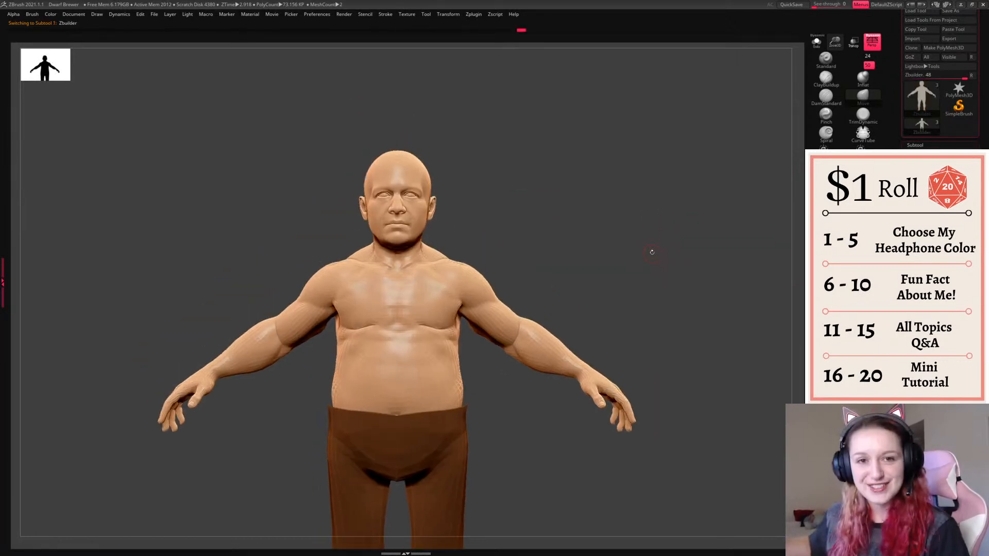
alt+drag(638, 243, 687, 191)
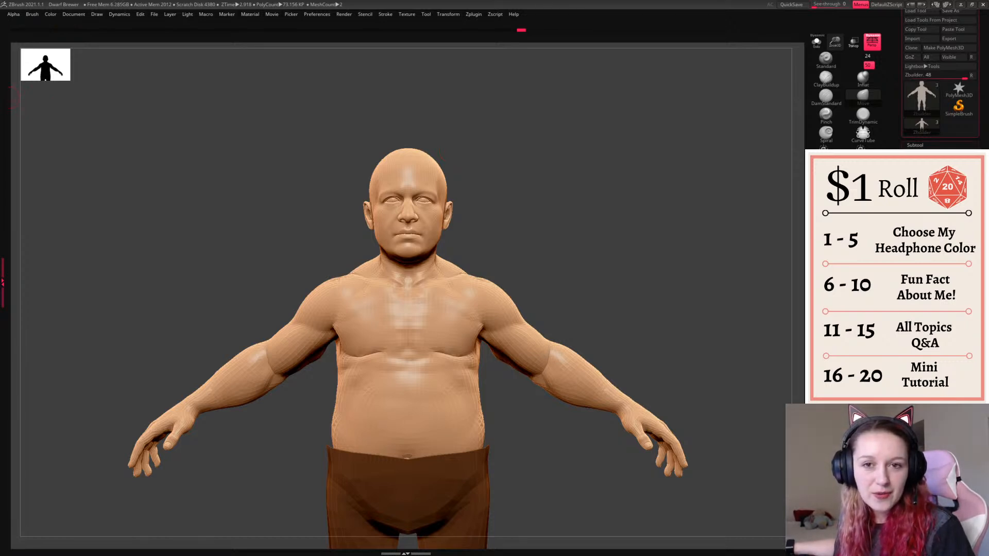
- Switch to Chroma Studio in a maximized window and enter 8F00F as the hex code of the headset's Static effect
drag(0, 194, 454, 134)
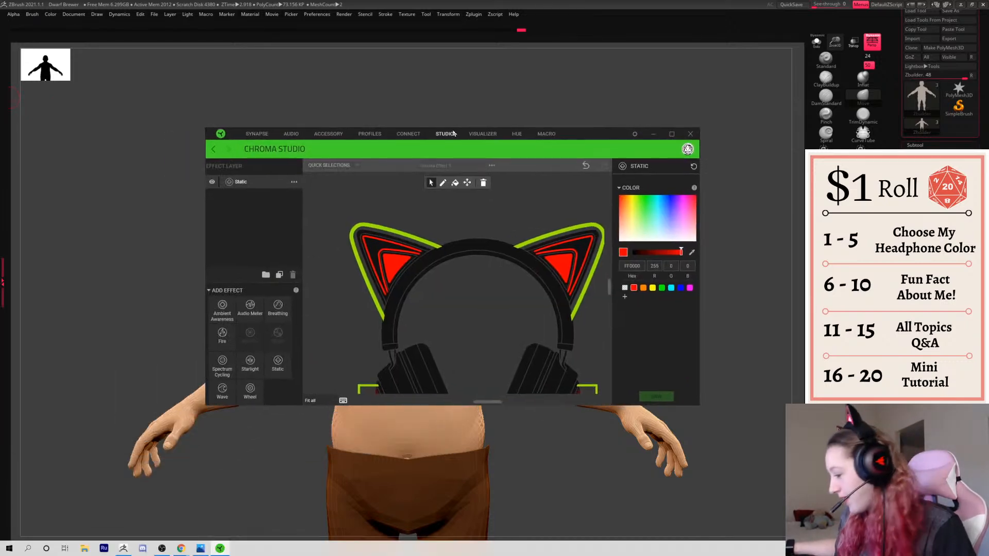
click(671, 134)
click(931, 139)
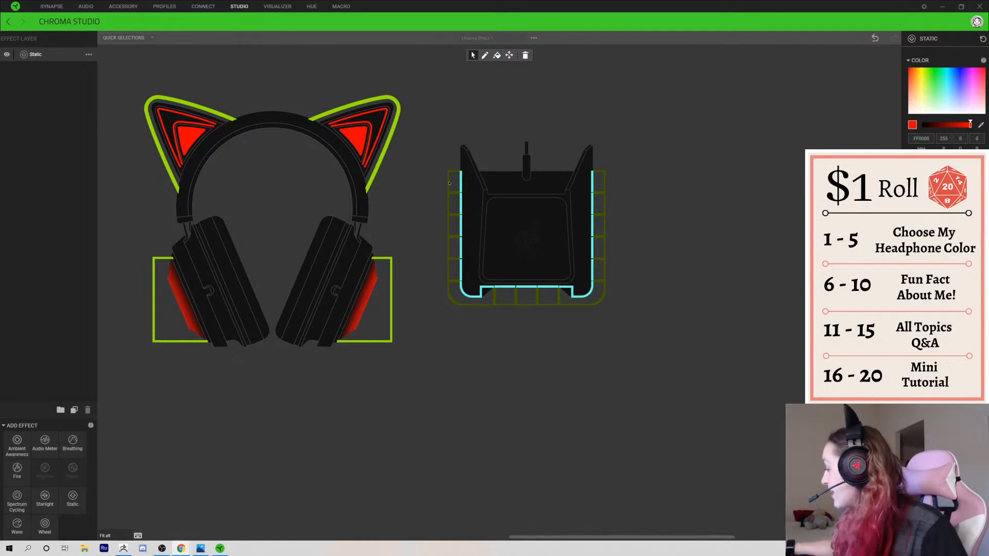
click(925, 139)
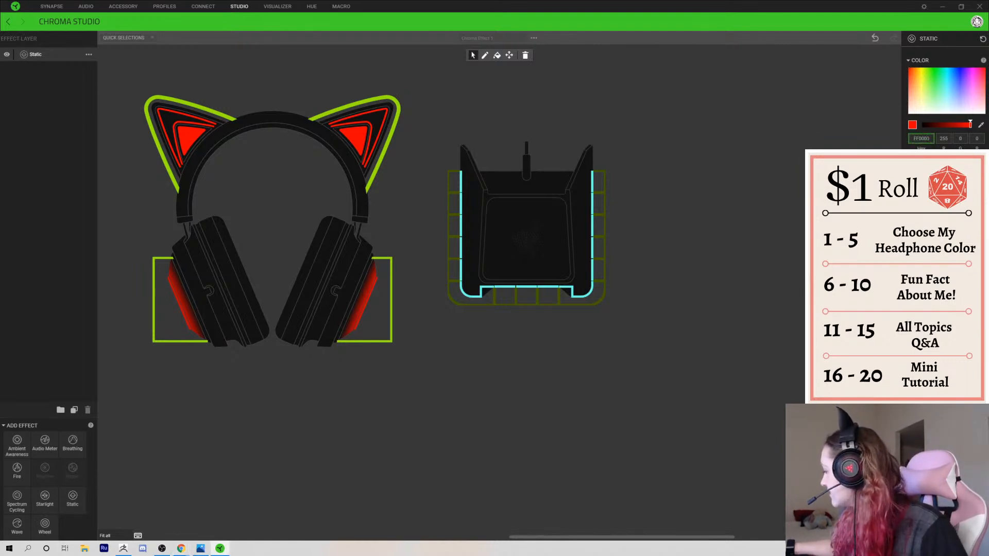
double_click(926, 138)
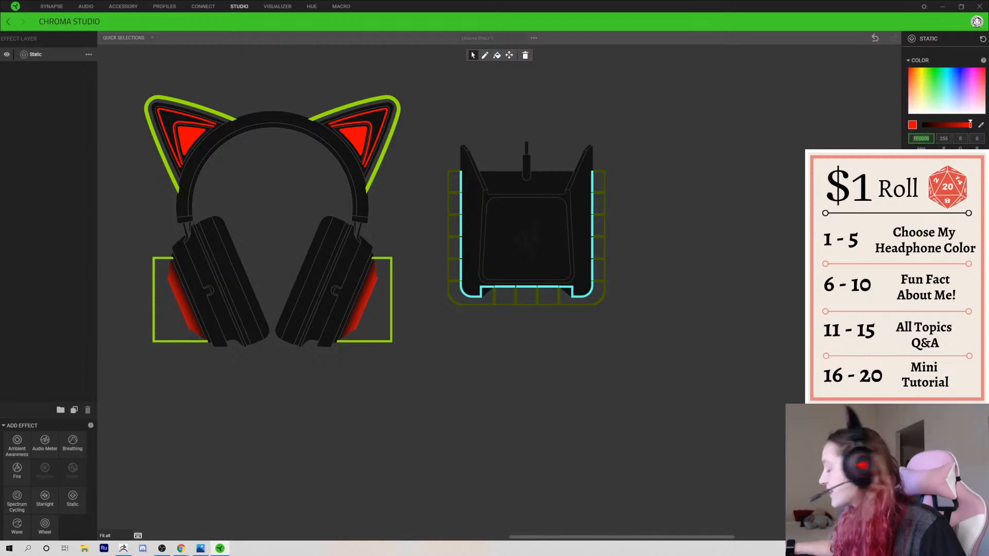
text(6)
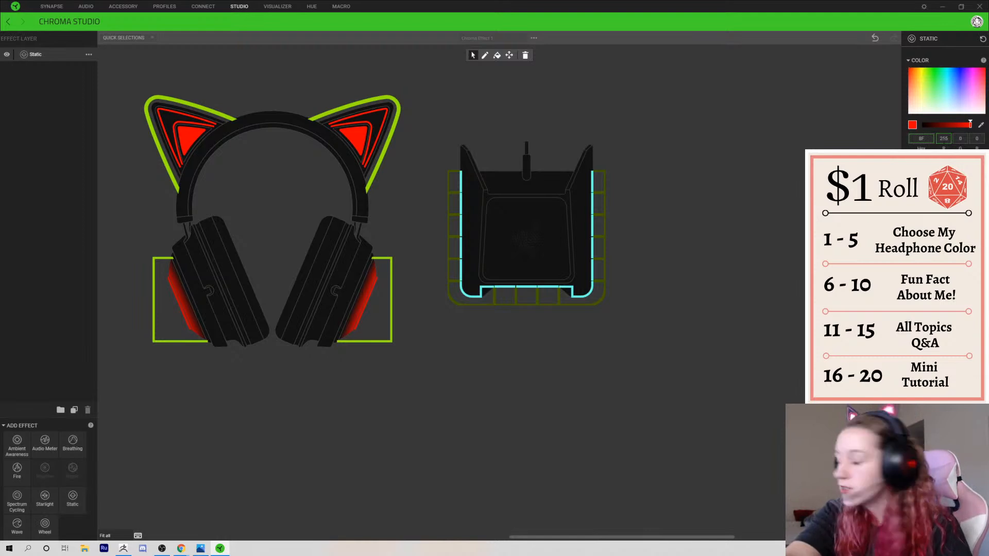
text(00F)
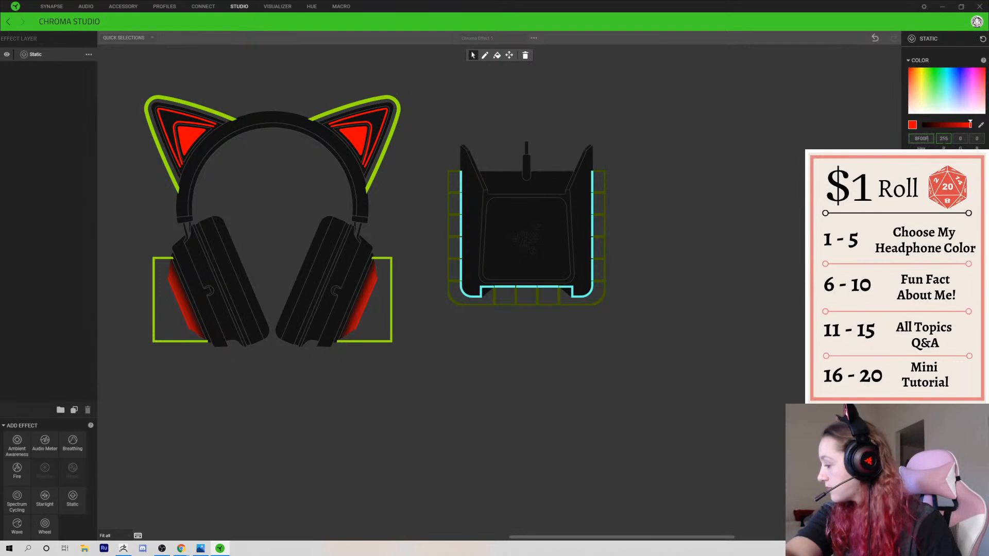
- Restore the Chroma Studio window from full screen, make it taller and wider, and move it higher on the screen
click(961, 6)
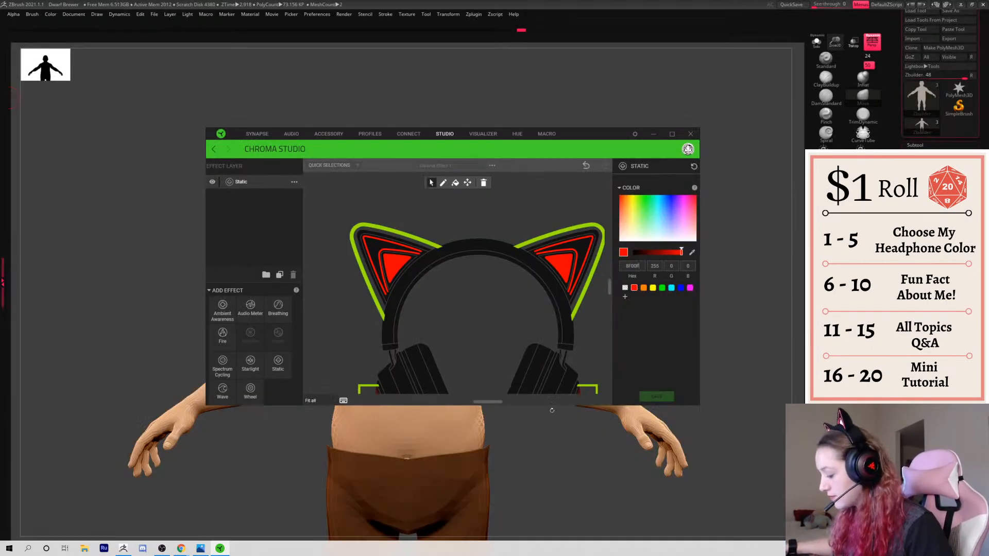
drag(552, 408, 551, 534)
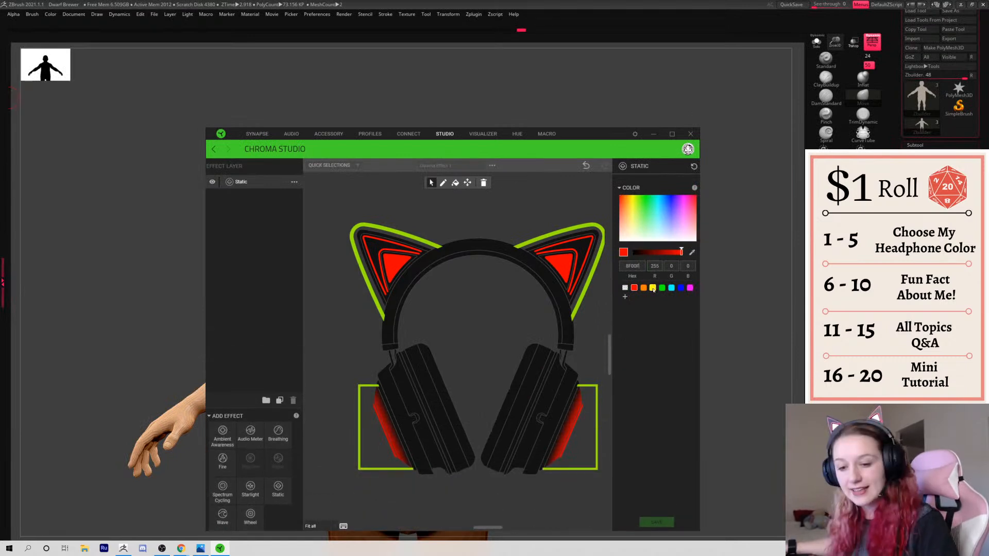
click(638, 266)
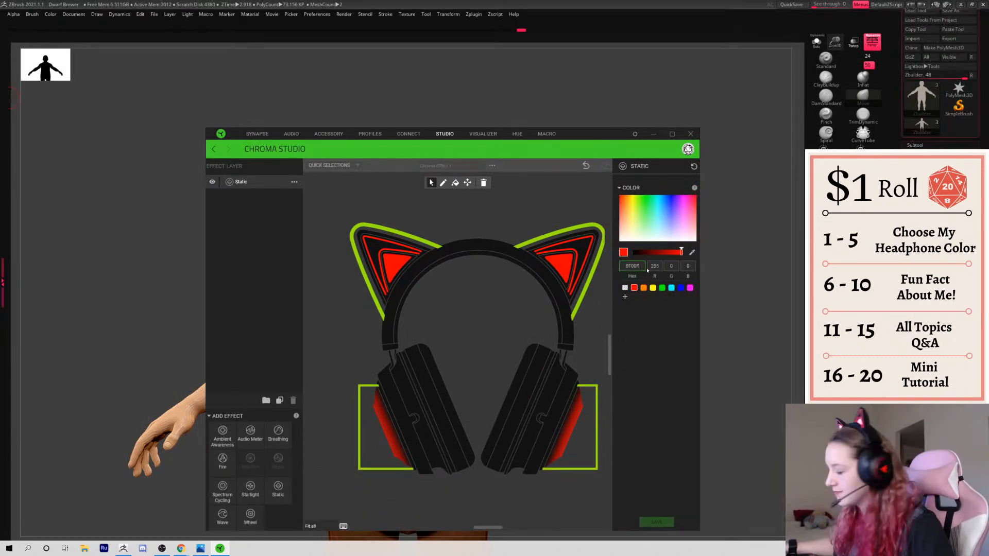
drag(697, 303, 771, 303)
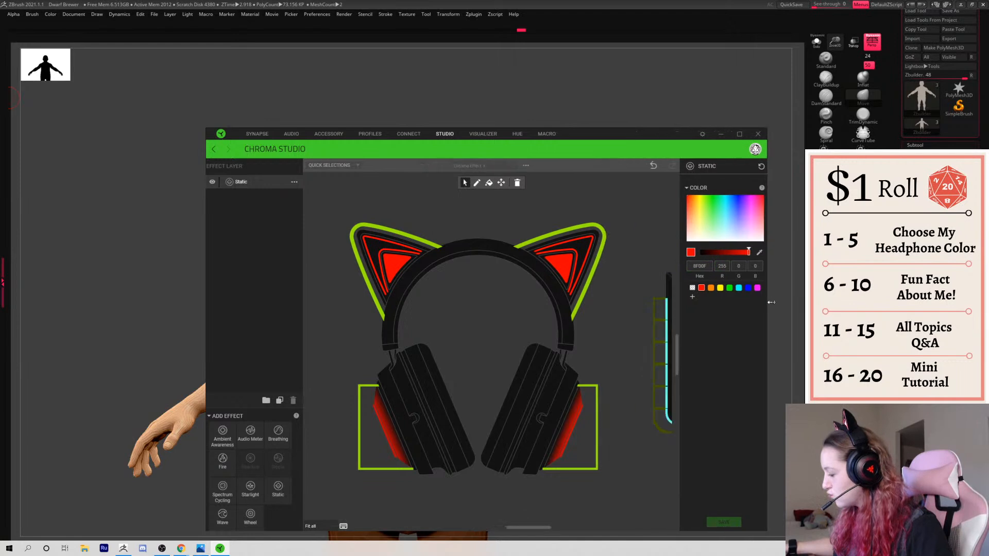
drag(661, 143, 638, 52)
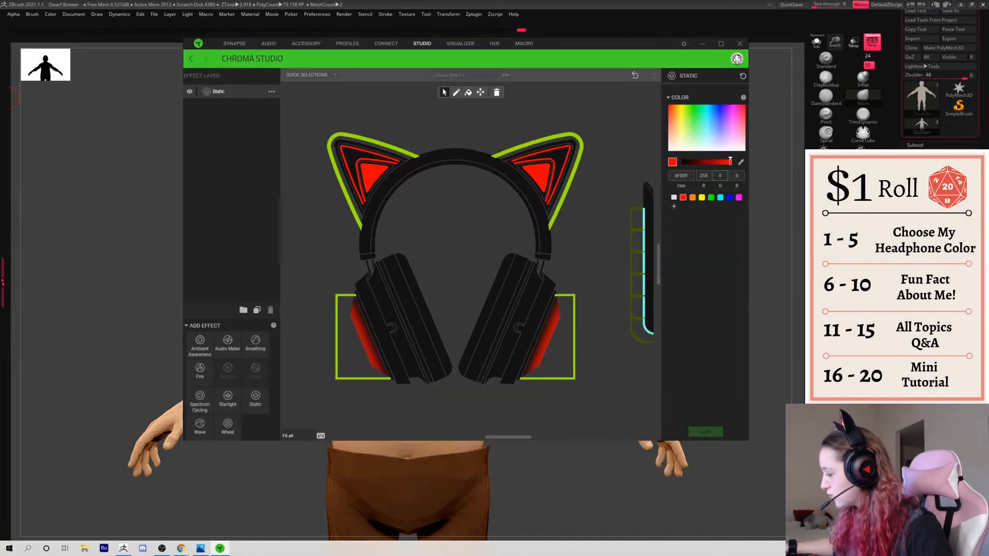
- Set the headset's static color to the magenta preset and save the effect
click(738, 197)
click(706, 431)
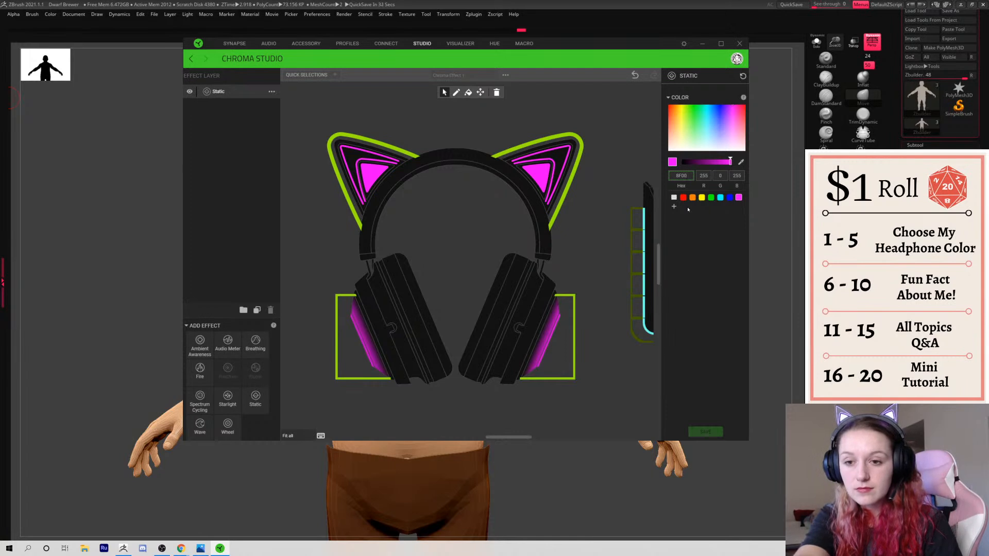
- Complete the static color's hex code as 8F00FF, save the effect and return to ZBrush
text(FF)
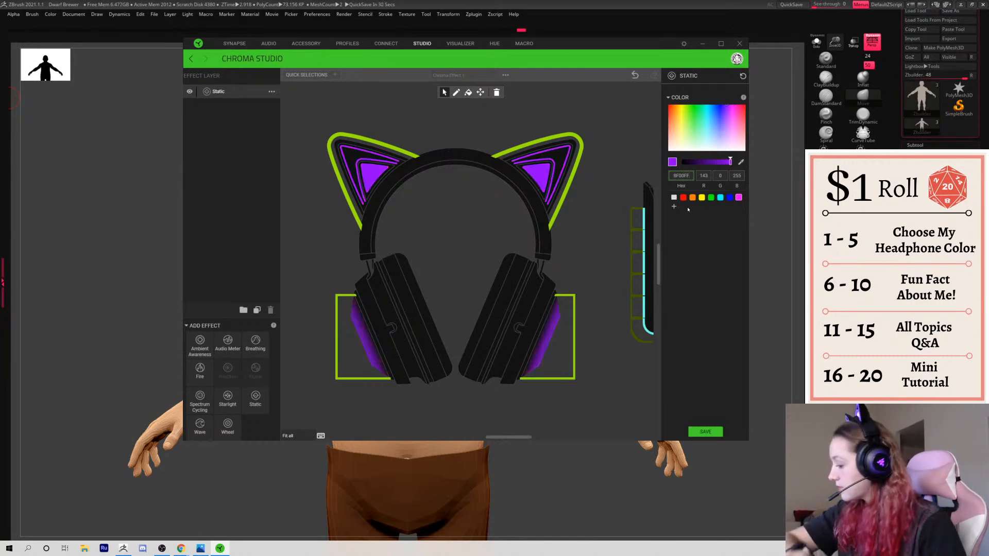
click(710, 434)
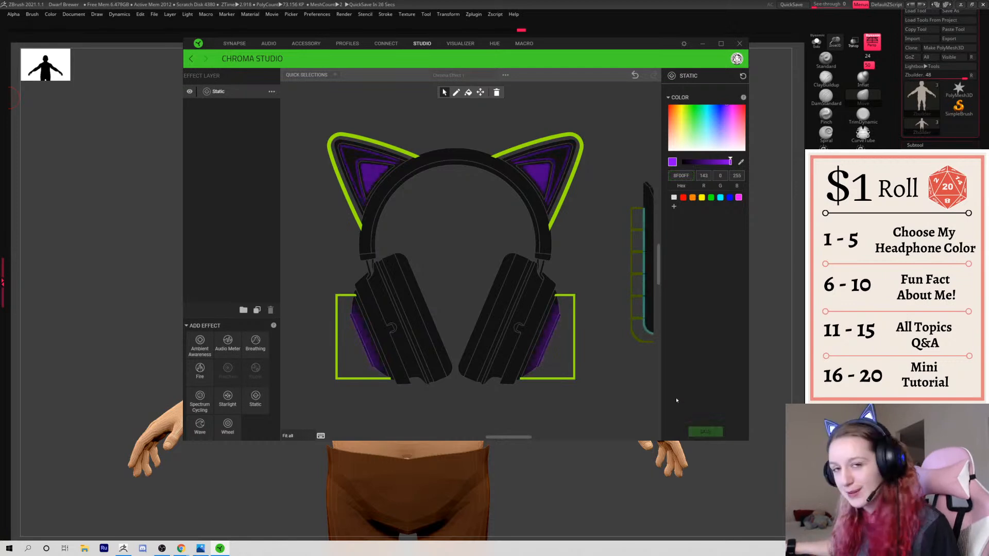
click(702, 44)
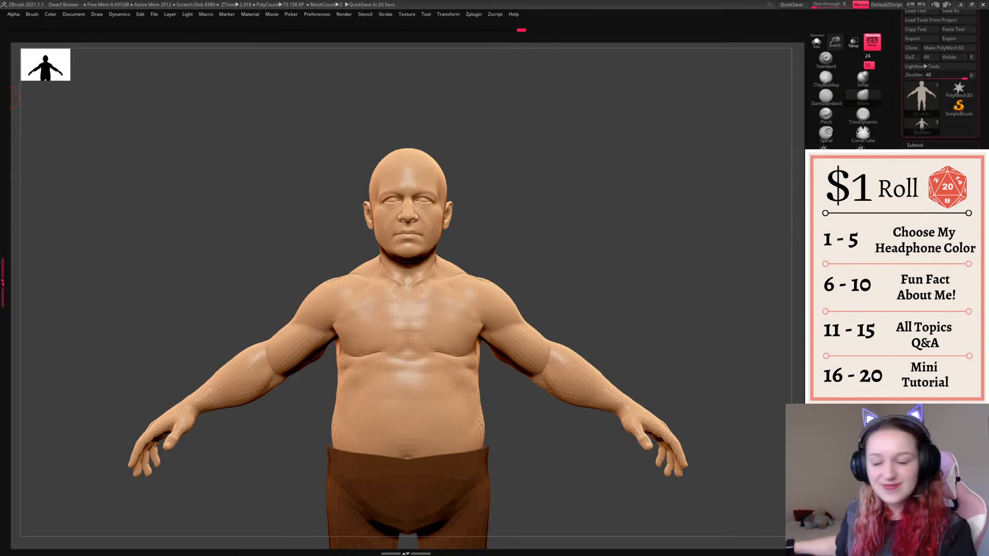
- Display the polygroup wireframe on the dwarf's whole body
right_click(547, 251)
ctrl+right_drag(580, 250, 605, 271)
right_click(624, 293)
key(shift+f)
key(shift+f)
key(f)
key(shift+f)
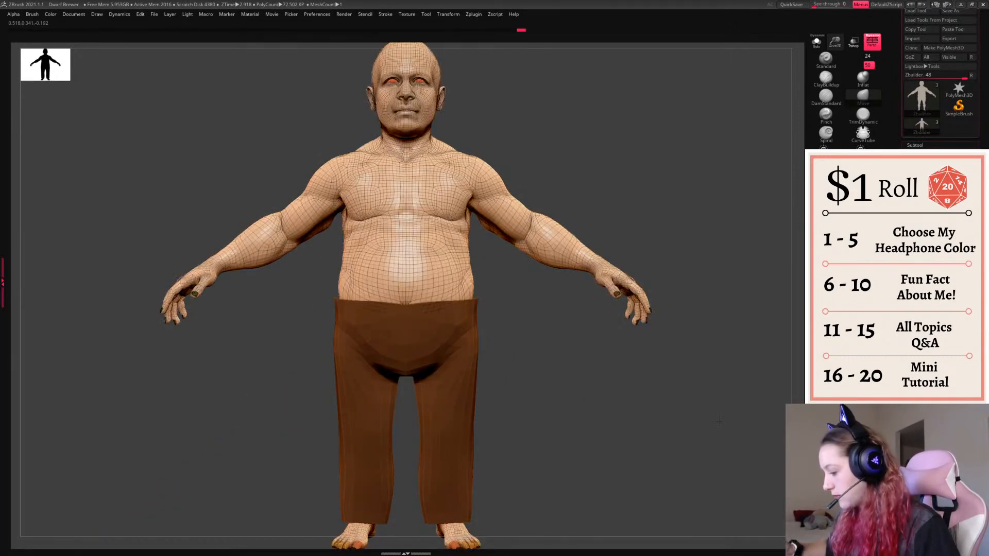
ctrl+right_drag(717, 419, 712, 435)
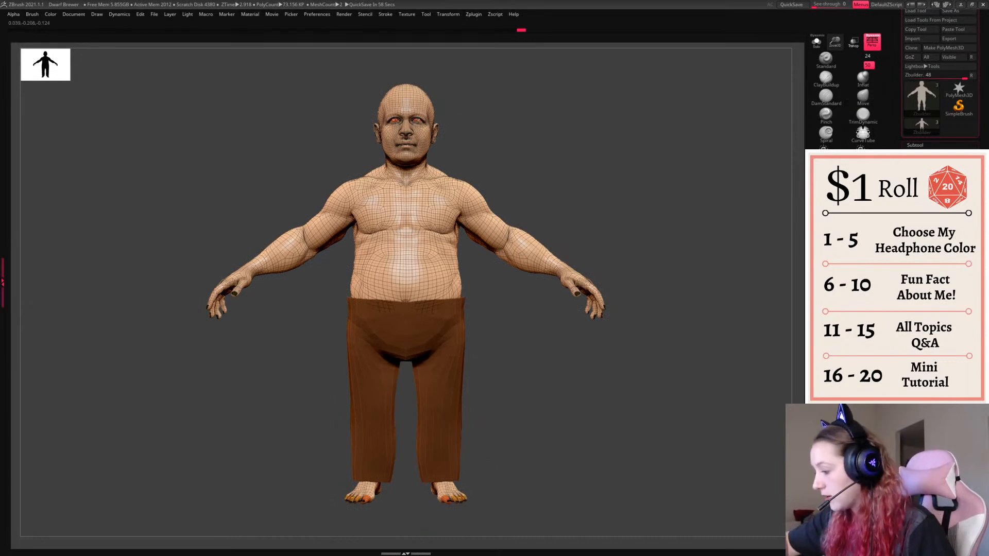
- Give the eyeballs their own polygroup, combine the rest of the body into another, and turn the wireframe display off
ctrl+shift+click(420, 121)
ctrl+shift+click(419, 122)
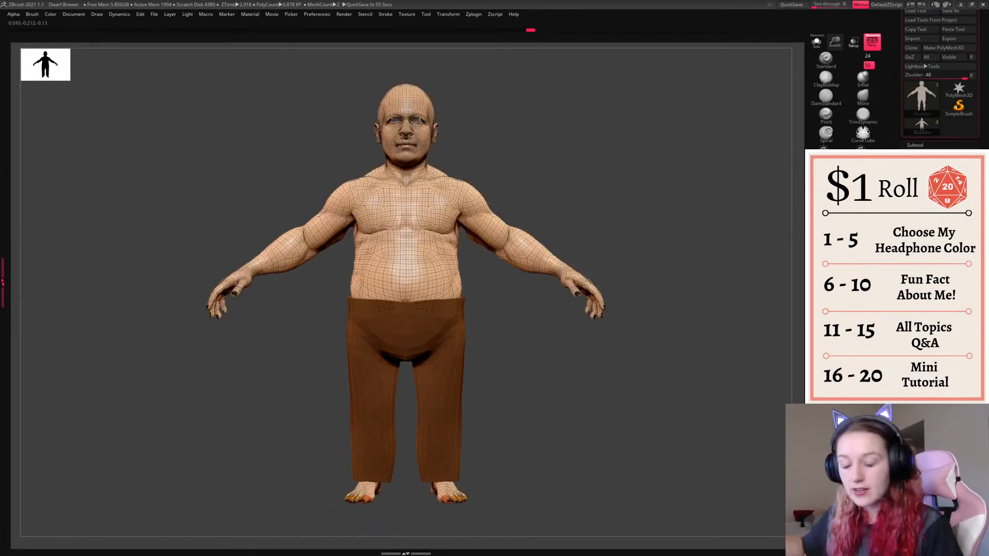
ctrl+shift+click(608, 242)
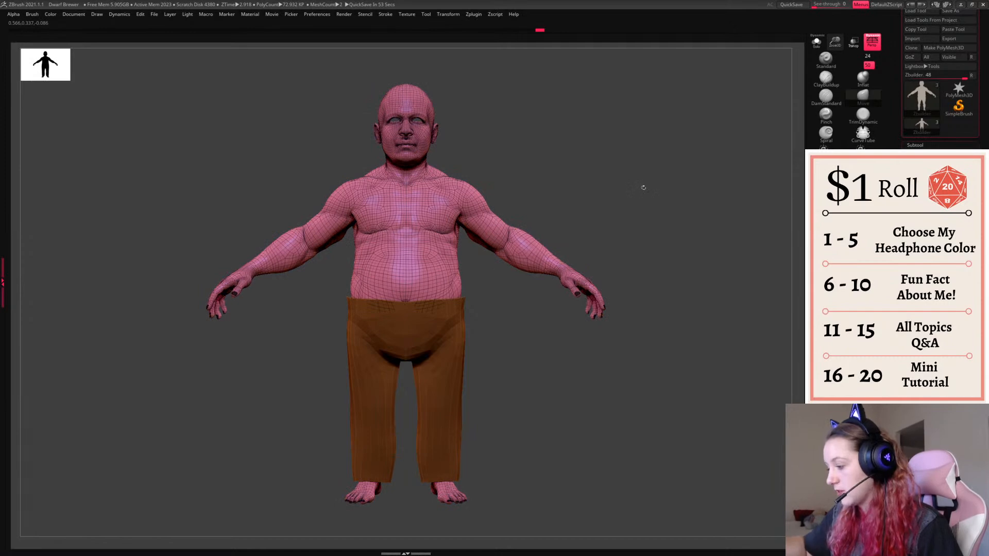
ctrl+shift+click(637, 199)
key(shift+f)
- Isolate the eyeballs, fill them with a dark green and unhide the rest of the body
alt+drag(638, 200, 644, 250)
ctrl+right_drag(644, 249, 627, 240)
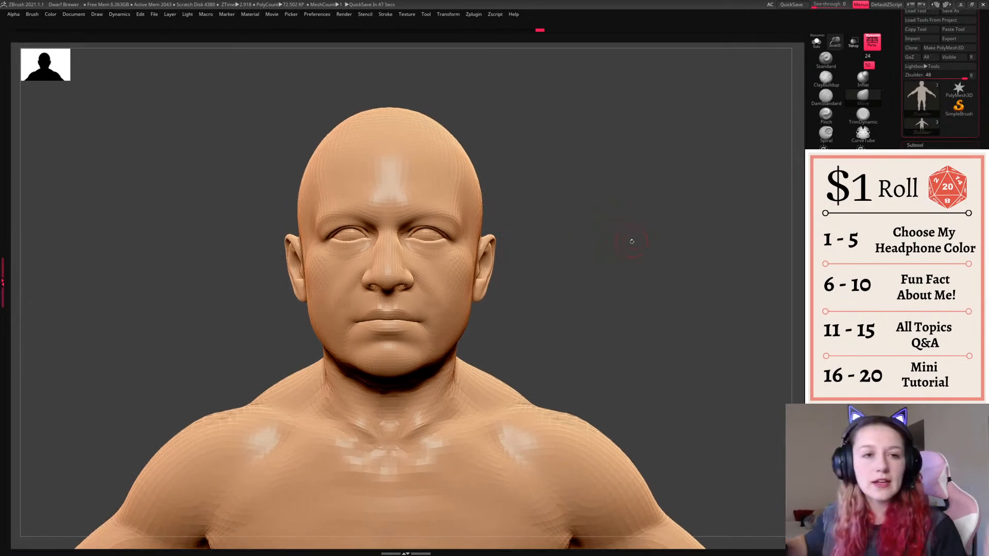
ctrl+shift+click(435, 242)
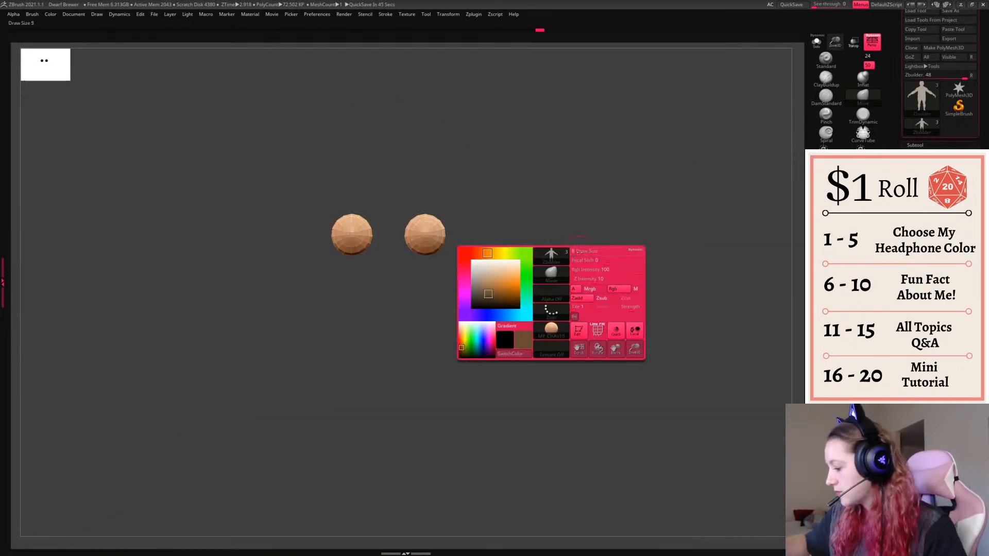
right_click(613, 334)
click(613, 310)
click(592, 329)
drag(592, 328, 596, 343)
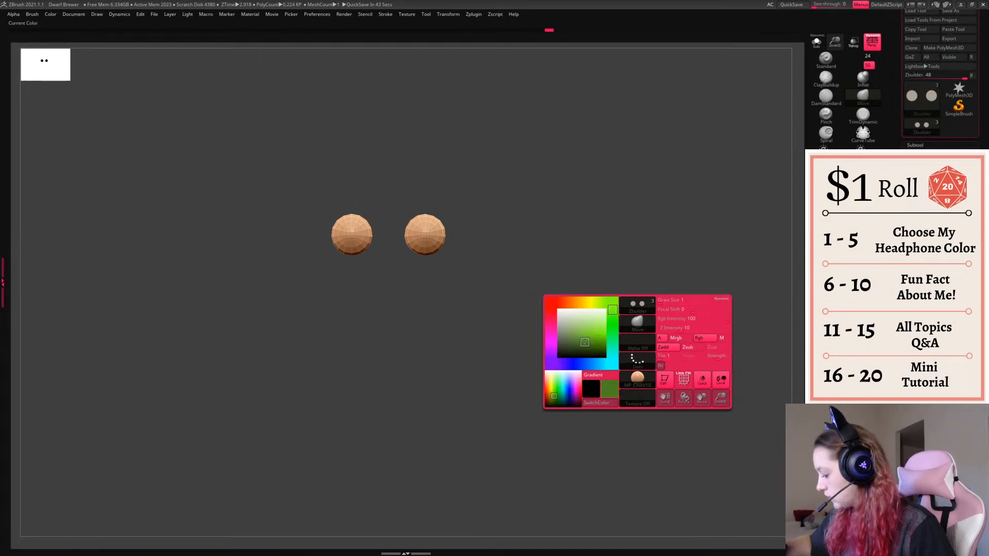
key(ctrl+f)
ctrl+shift+click(675, 336)
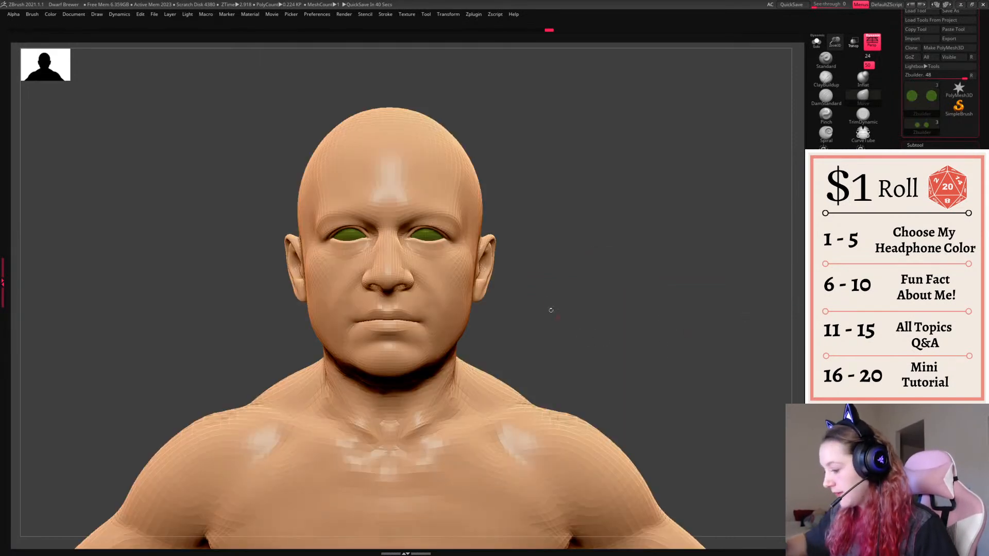
- Choose the Move brush for the body and enlarge its draw size
alt+click(461, 329)
key(space)
drag(549, 295, 557, 295)
click(861, 98)
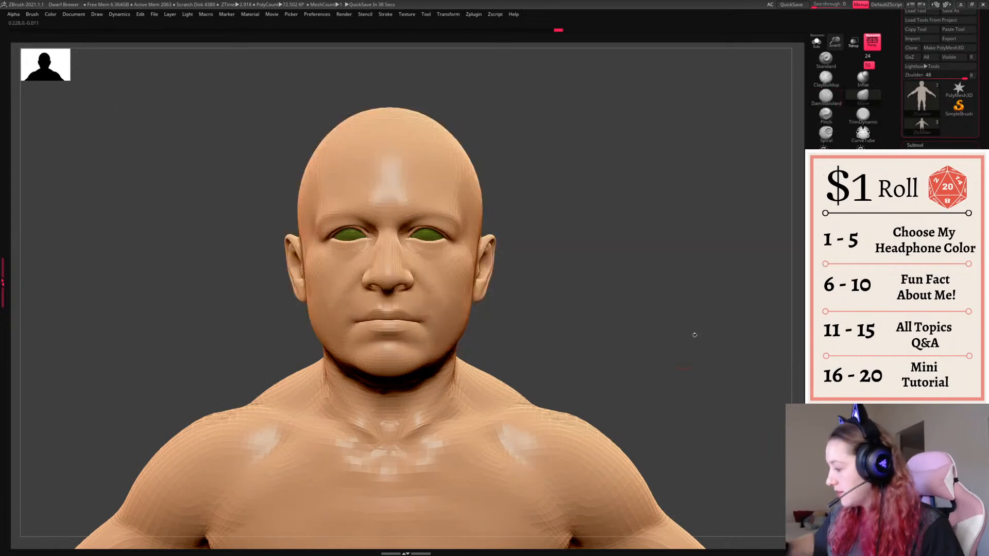
key(space)
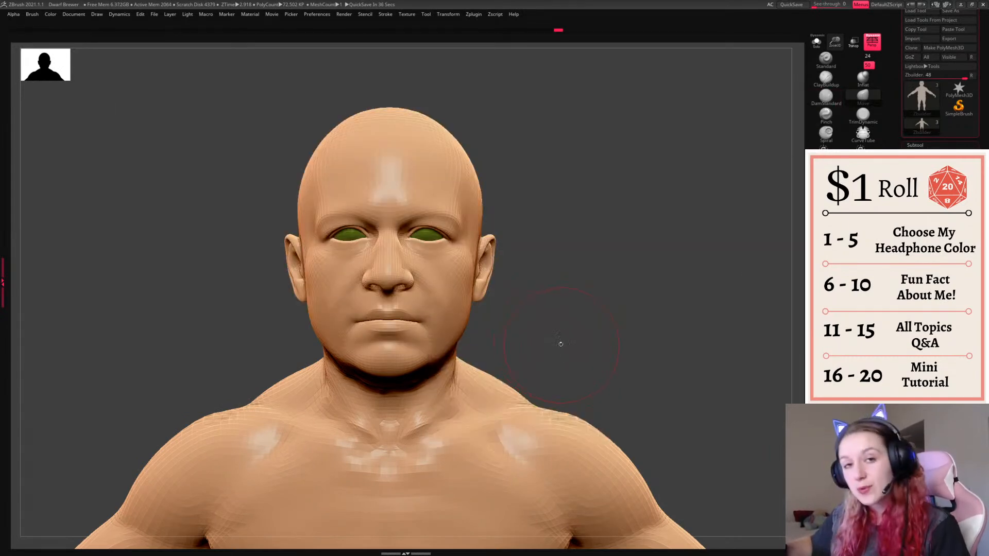
key(space)
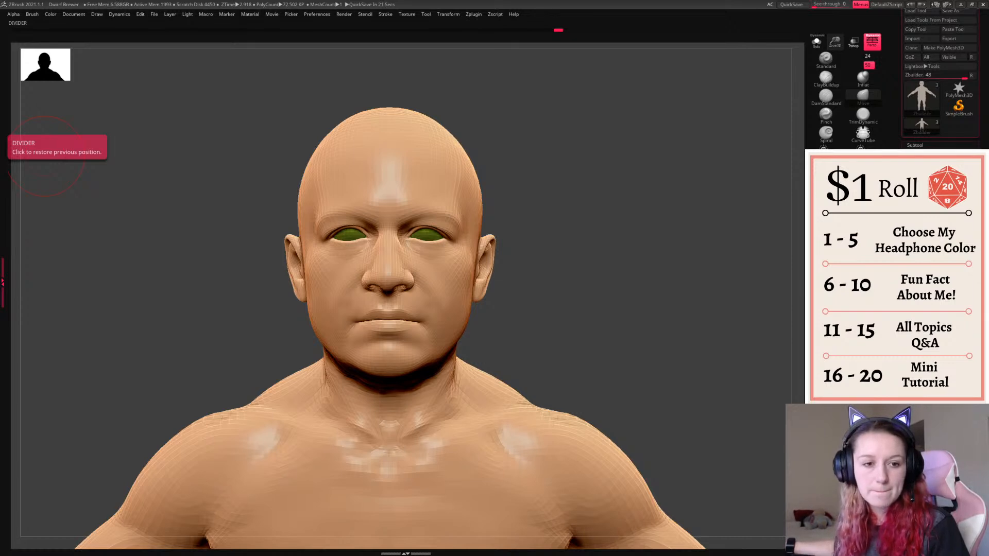
- Pull the nose tip and bridge outward and slightly downward with the Move brush to make the nose longer and more prominent
key(shift+f)
key(shift+f)
right_click(600, 274)
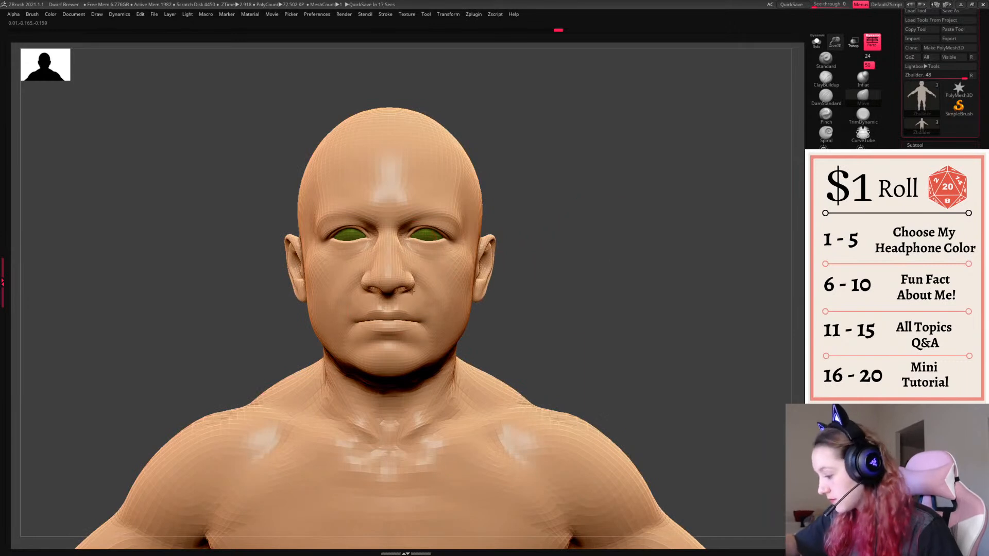
right_click(413, 286)
right_click(429, 277)
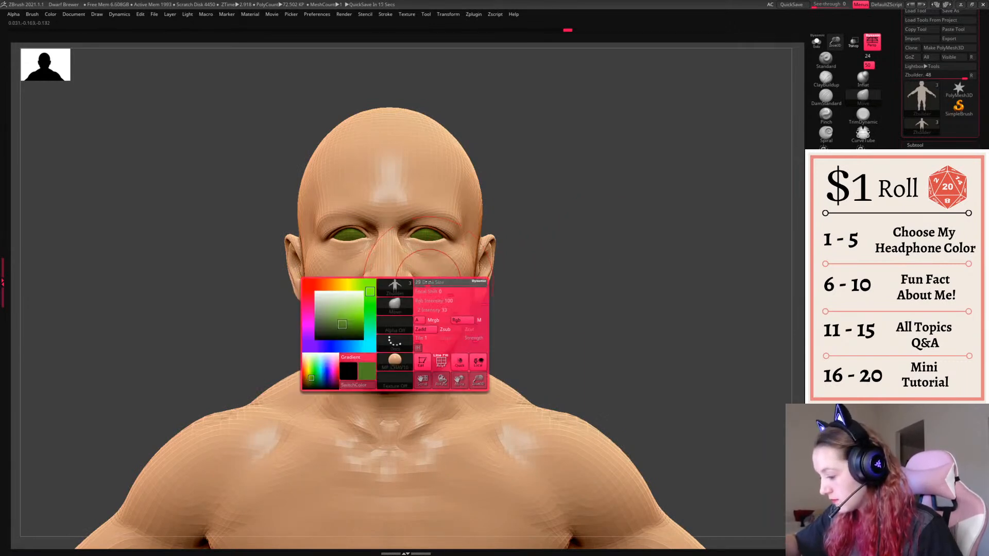
drag(415, 288, 416, 294)
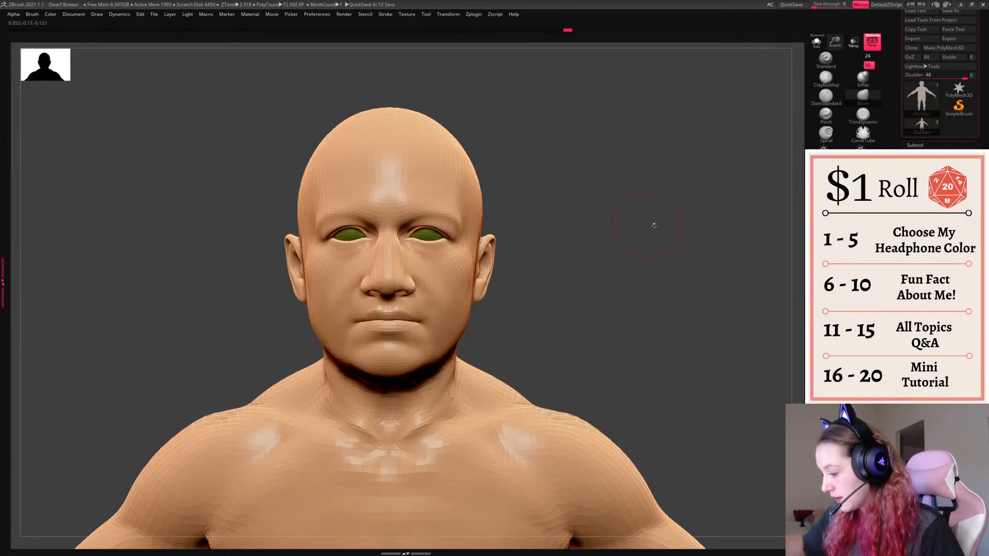
drag(632, 225, 666, 214)
right_click(435, 288)
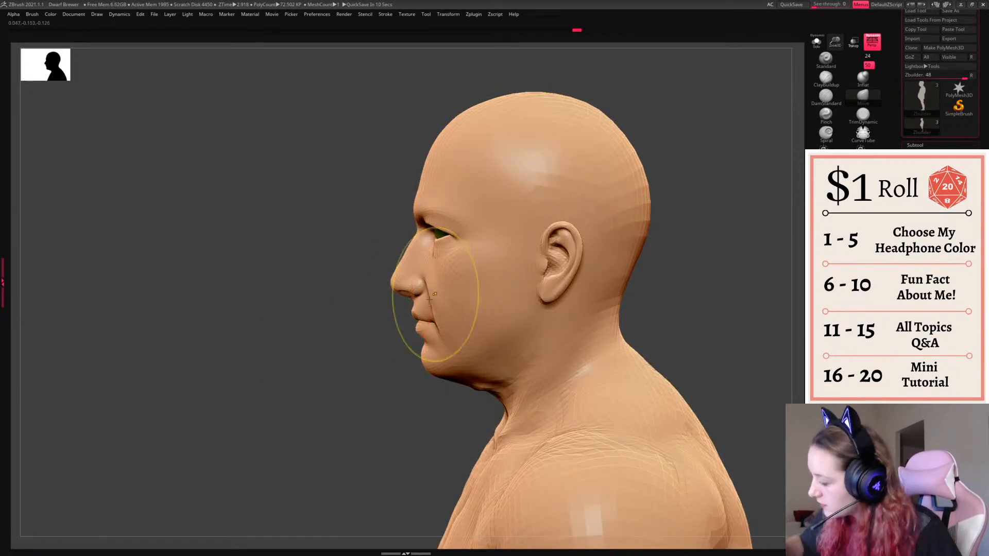
drag(394, 283, 383, 287)
drag(410, 252, 389, 278)
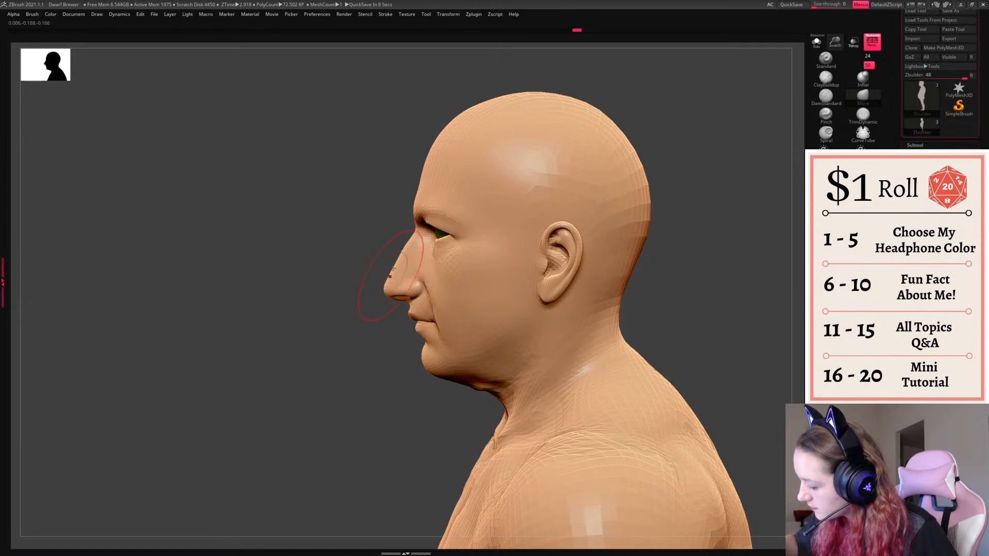
right_click(396, 247)
drag(678, 202, 477, 218)
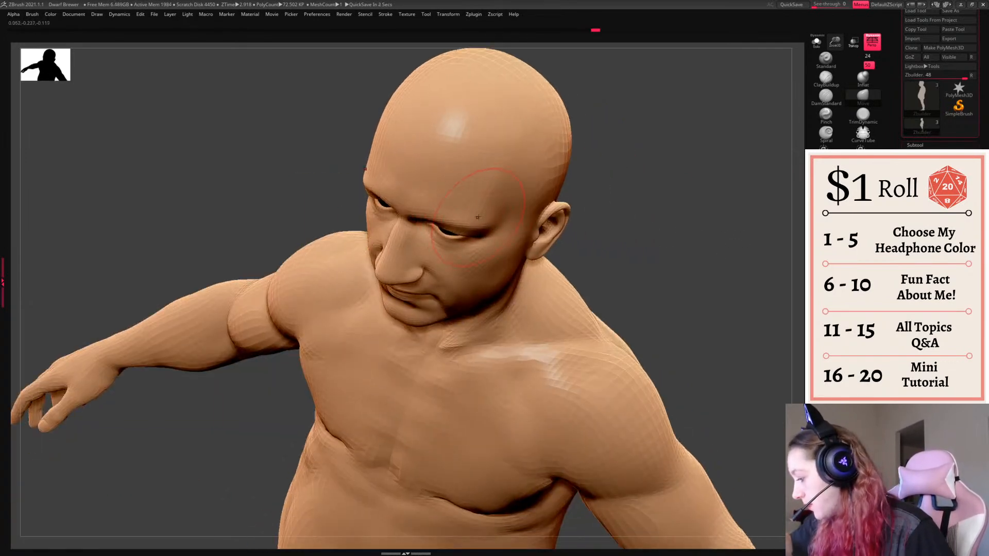
- Return to the front of the face and reduce the Move brush's draw size to 12
shift+drag(669, 224, 680, 251)
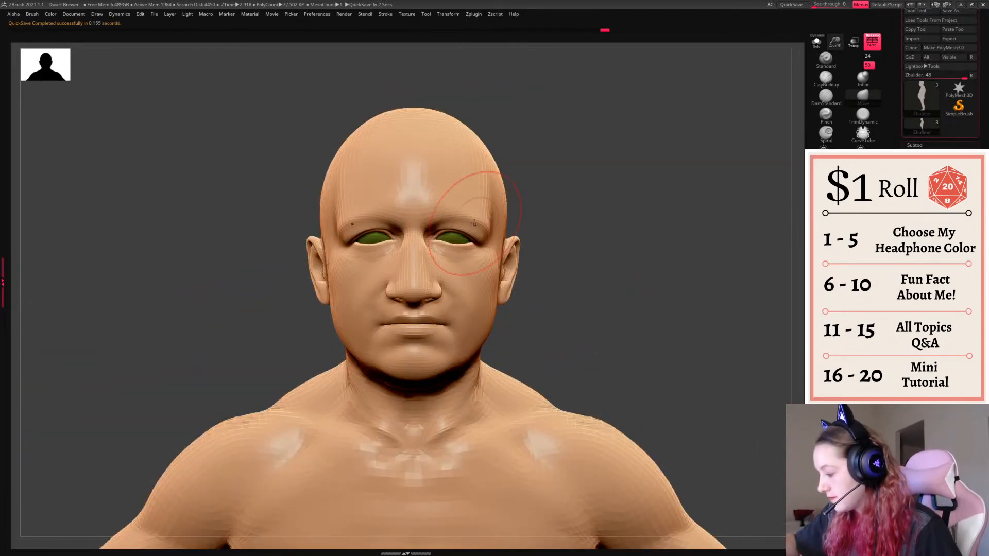
key(space)
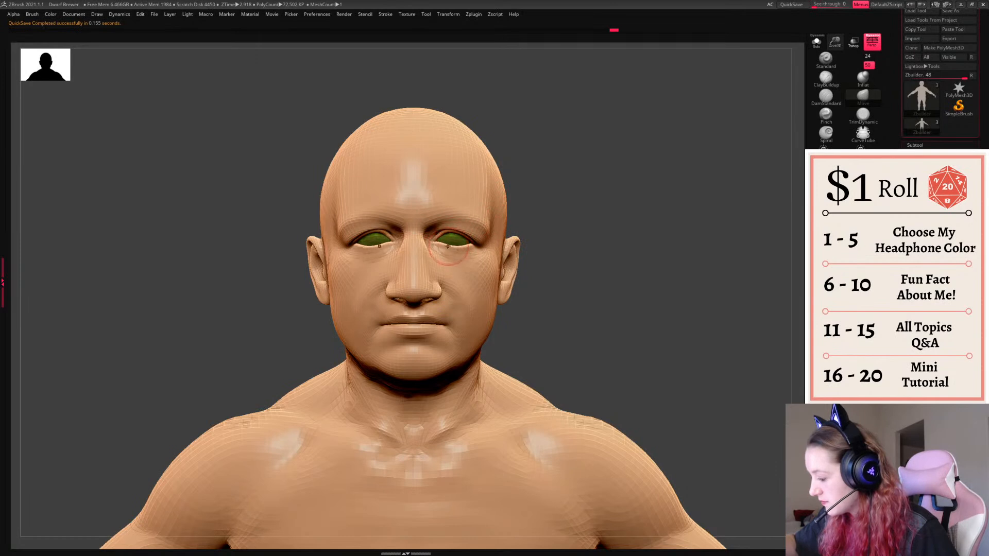
key(space)
key(space)
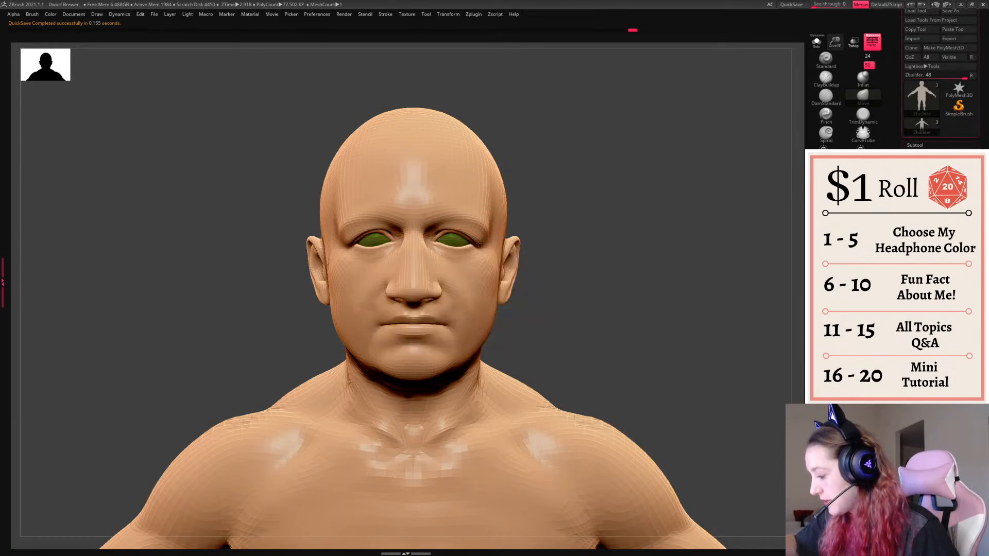
key(space)
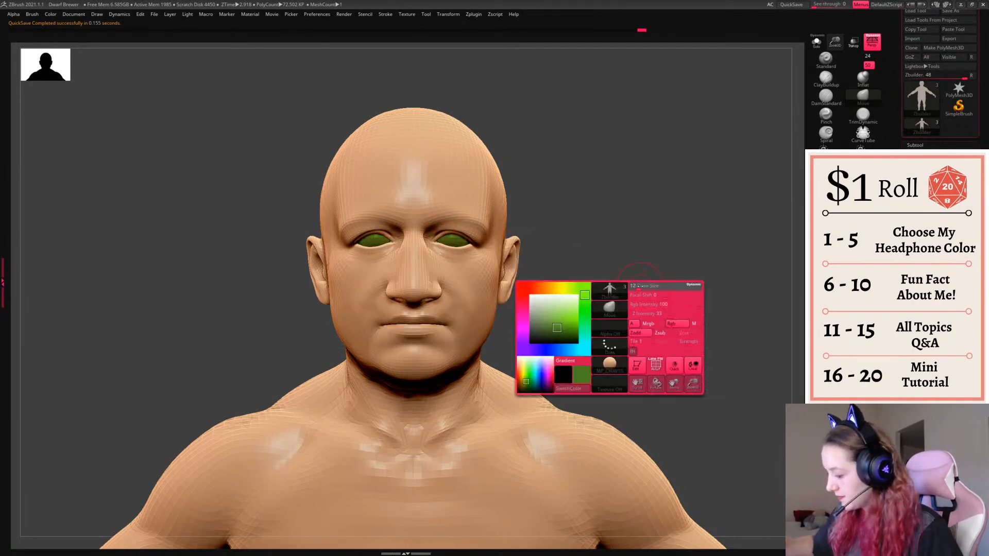
key(space)
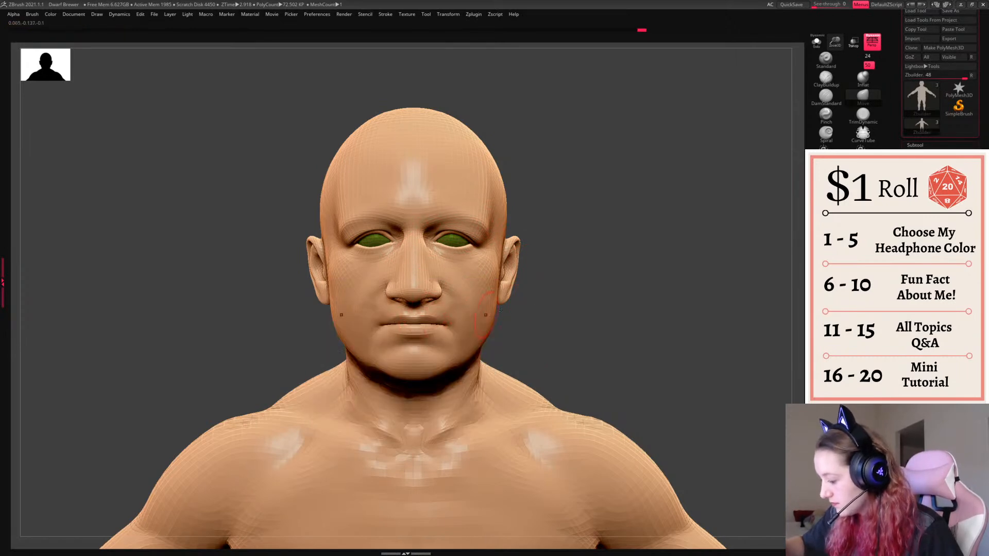
mouse_move(671, 281)
mouse_down()
mouse_move(706, 267)
mouse_move(765, 280)
mouse_up()
- Choose the DamStandard brush, undo the test crease beside the nose, and raise the body's subdivision level by one
key(space)
click(825, 97)
drag(443, 281, 478, 317)
key(ctrl+z)
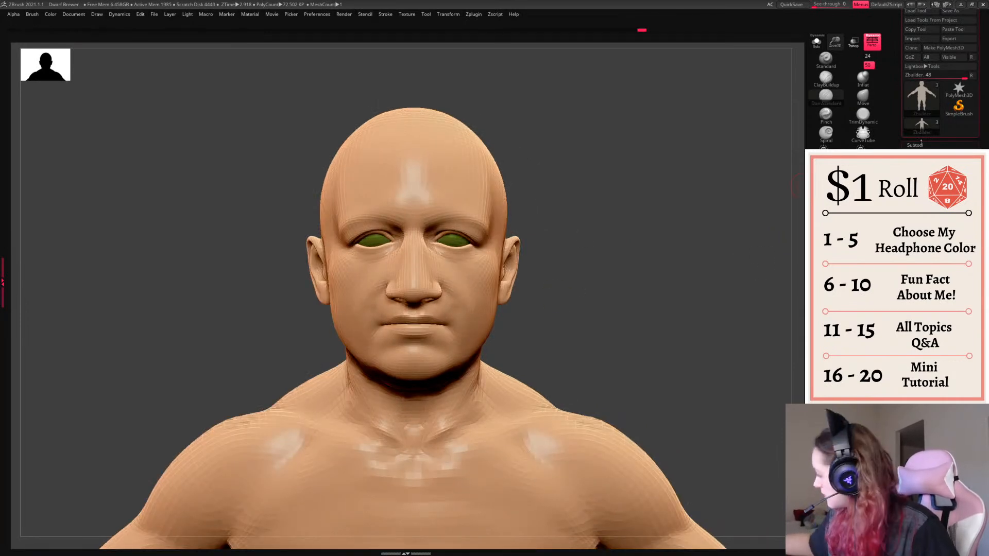
key(d)
key(space)
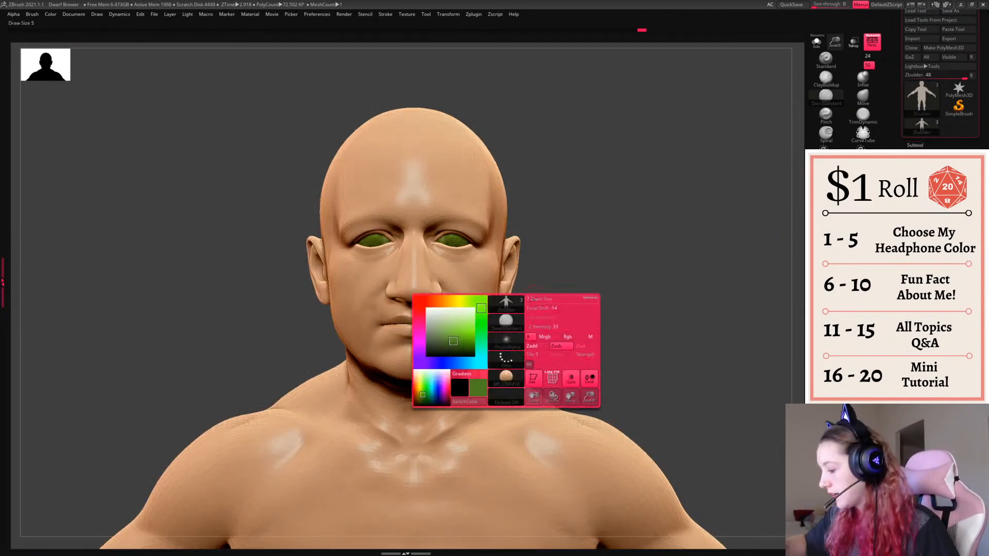
ctrl+shift+click(456, 241)
ctrl+click(672, 289)
key(space)
ctrl+shift+click(784, 288)
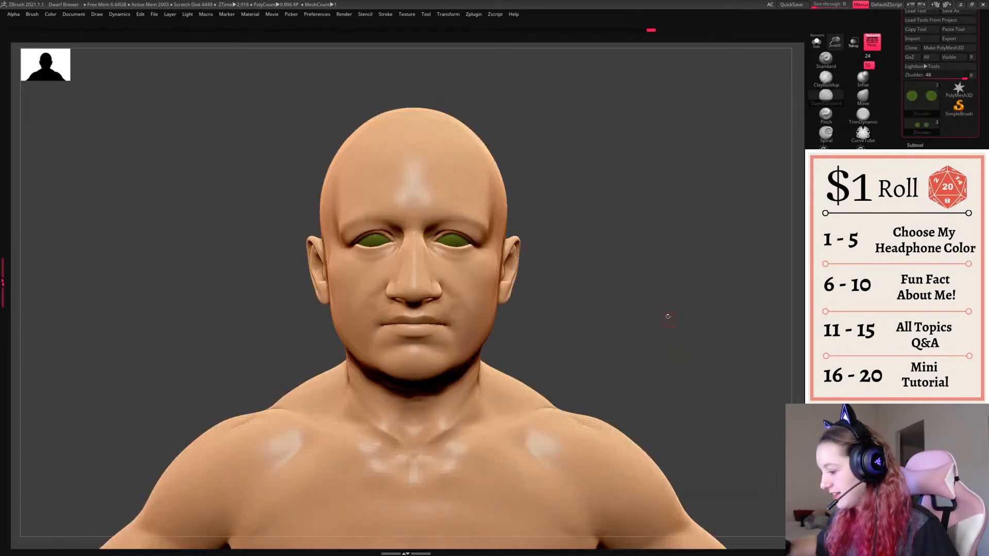
- Carve smile-line creases from the nostrils past the mouth corners and creases beneath the inner eyes
drag(613, 269, 498, 282)
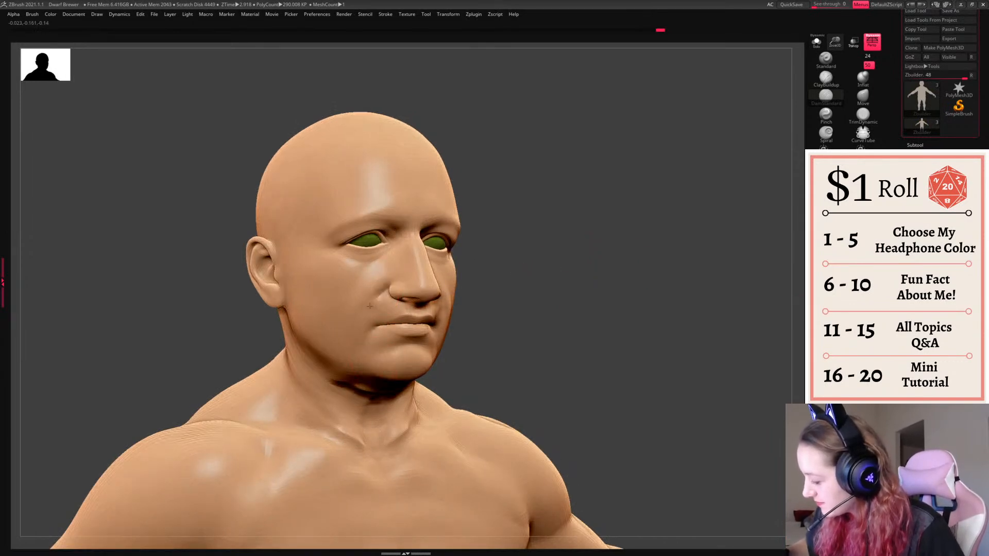
drag(505, 282, 408, 285)
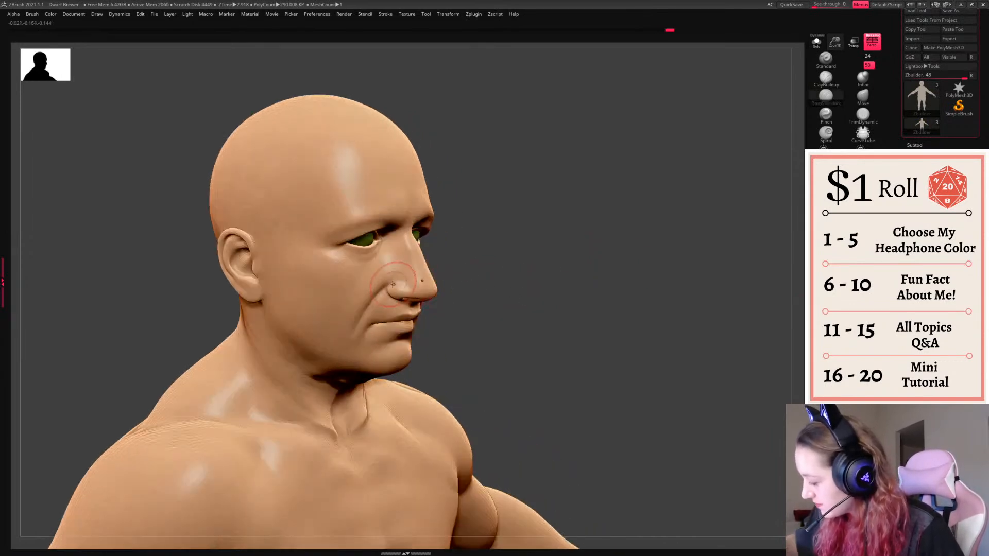
mouse_move(520, 277)
shift+mouse_down()
mouse_move(607, 280)
mouse_move(437, 291)
shift+mouse_up()
key(space)
right_drag(438, 289, 482, 286)
mouse_move(453, 246)
mouse_down()
mouse_move(462, 277)
mouse_move(493, 263)
mouse_up()
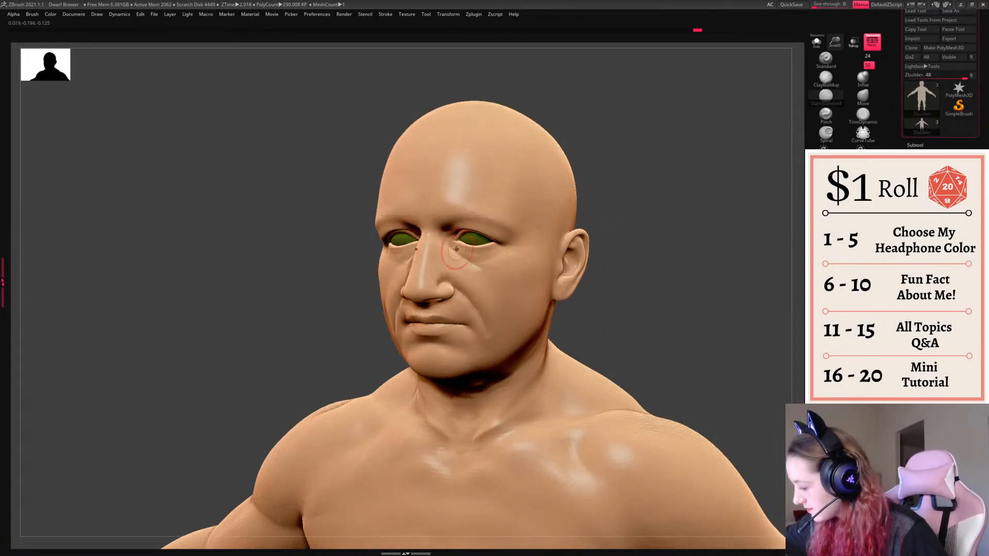
- Pull the upper ears up and back in profile with the Move brush to form tall pointed tips, adjusting the draw size
drag(651, 247, 703, 256)
right_click(708, 255)
click(863, 96)
right_click(619, 271)
drag(621, 271, 622, 277)
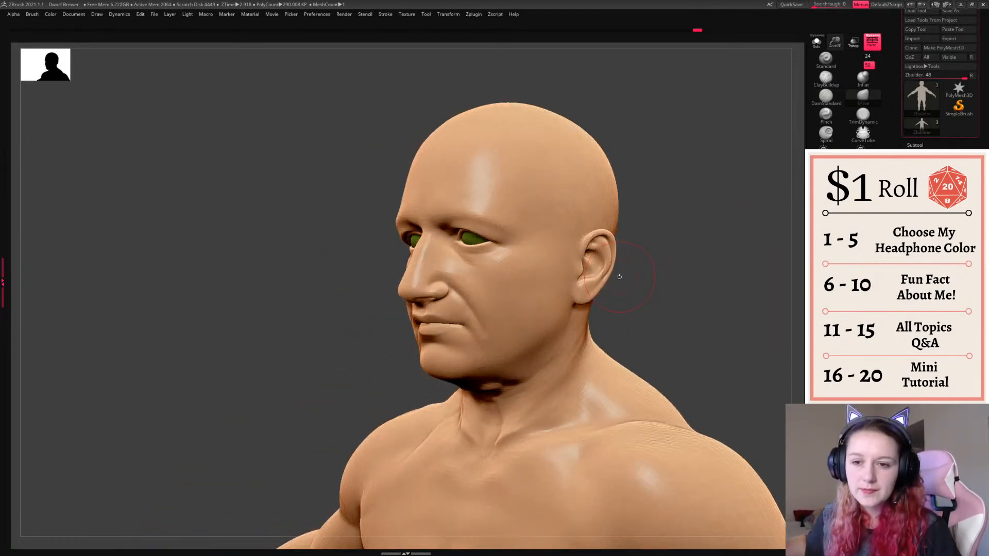
drag(739, 338, 737, 334)
right_click(738, 334)
right_click(731, 319)
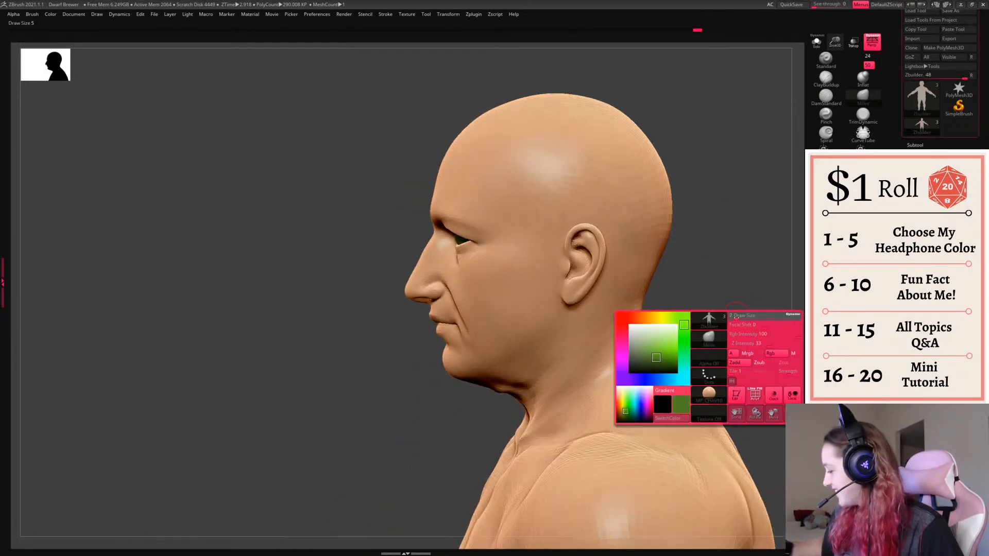
right_click(594, 233)
drag(587, 245, 596, 237)
right_click(624, 203)
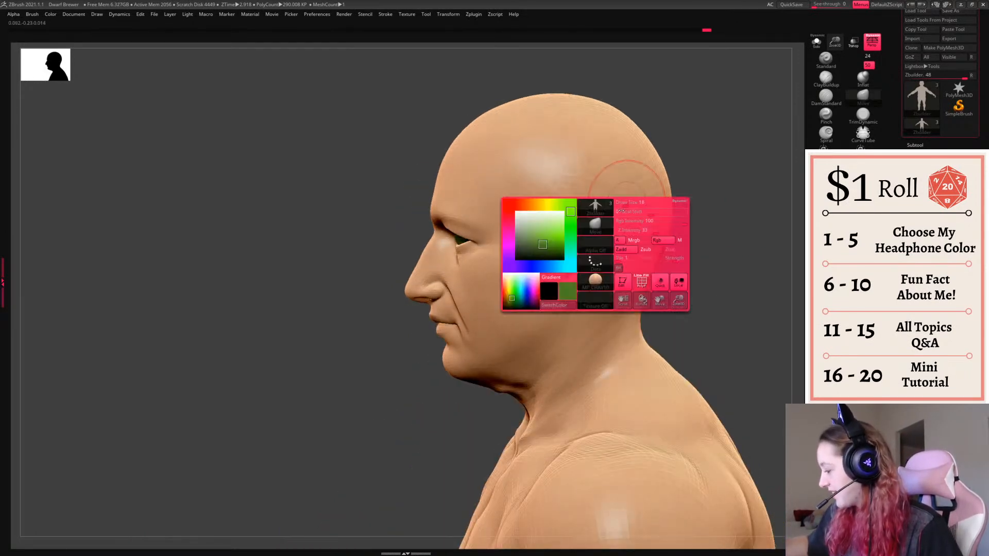
right_click(646, 230)
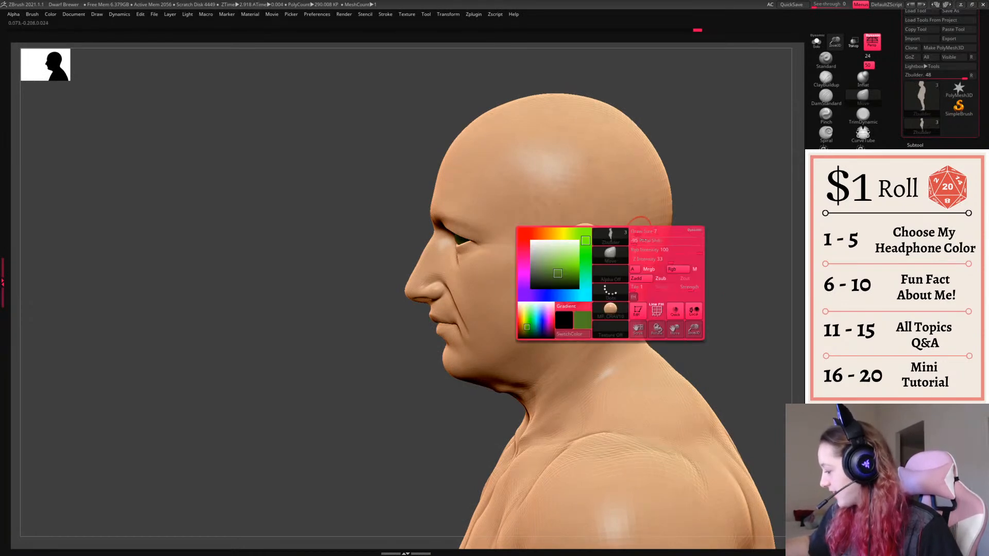
mouse_move(659, 240)
mouse_down()
mouse_move(604, 215)
mouse_move(641, 152)
mouse_up()
right_click(601, 236)
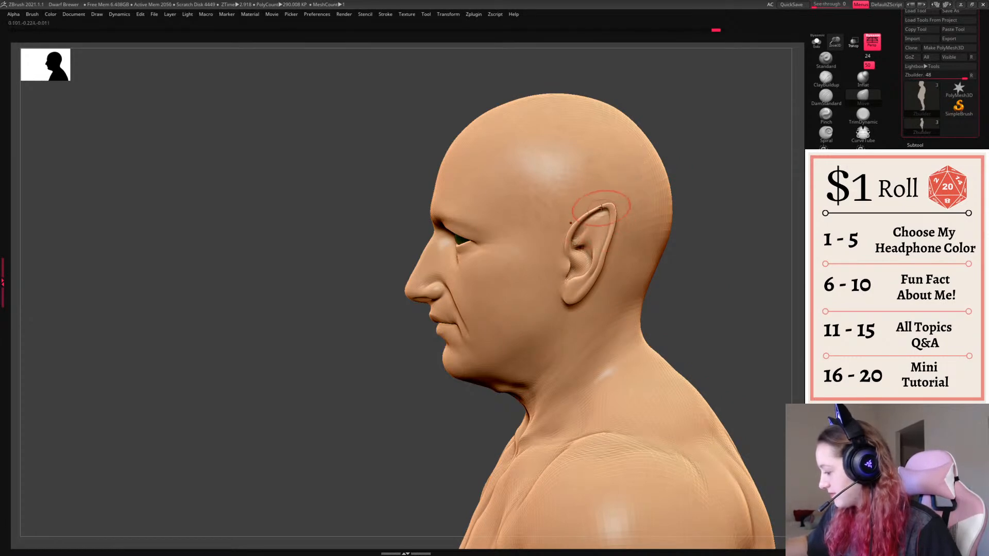
- Nudge the pointed upper ears closer to the head and return to a front view of the face
drag(687, 247, 735, 258)
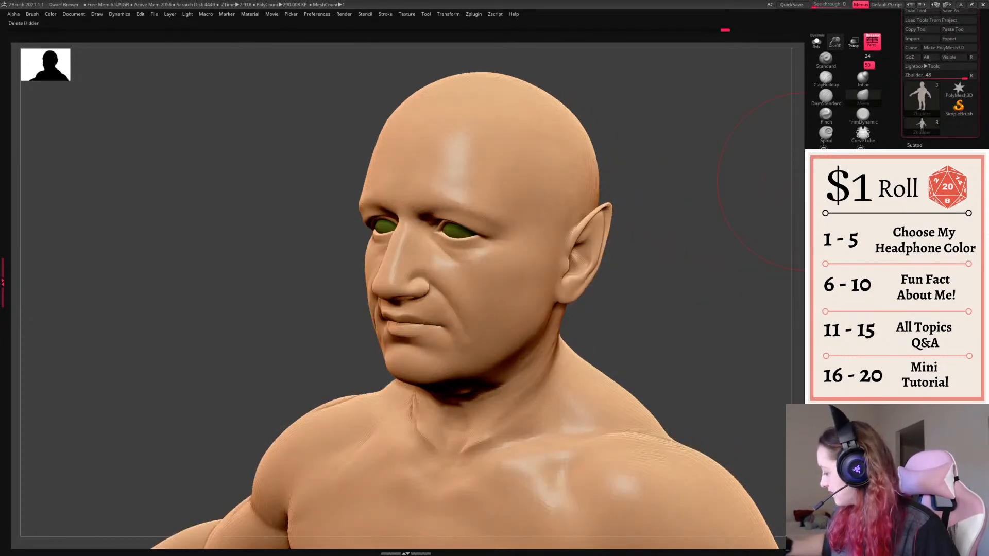
drag(603, 227, 593, 229)
drag(721, 289, 621, 280)
right_drag(597, 289, 689, 331)
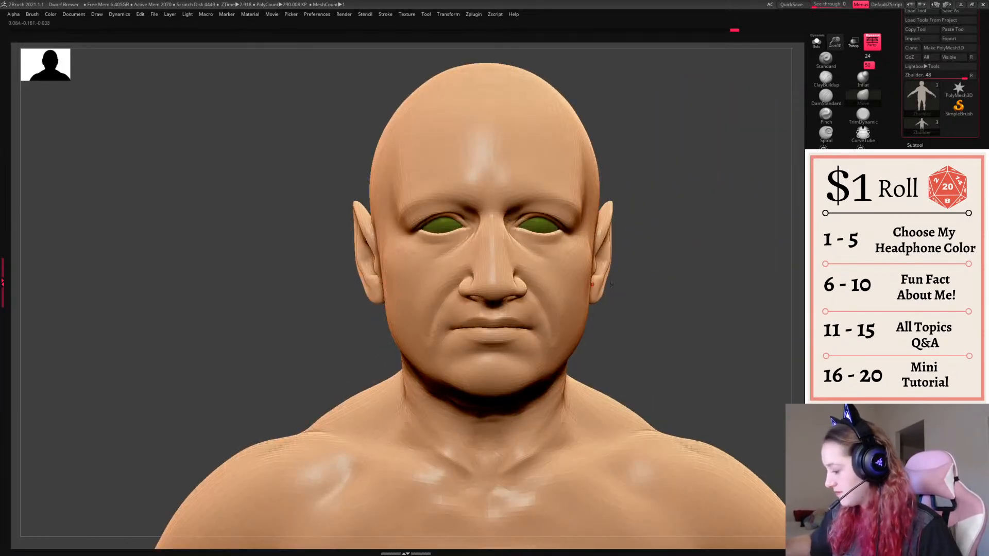
- Lower the body's subdivision level to one step below the detailed level used for carving the creases
key(shift+d)
key(shift+d)
key(shift+d)
alt+drag(677, 280, 648, 293)
key(d)
key(space)
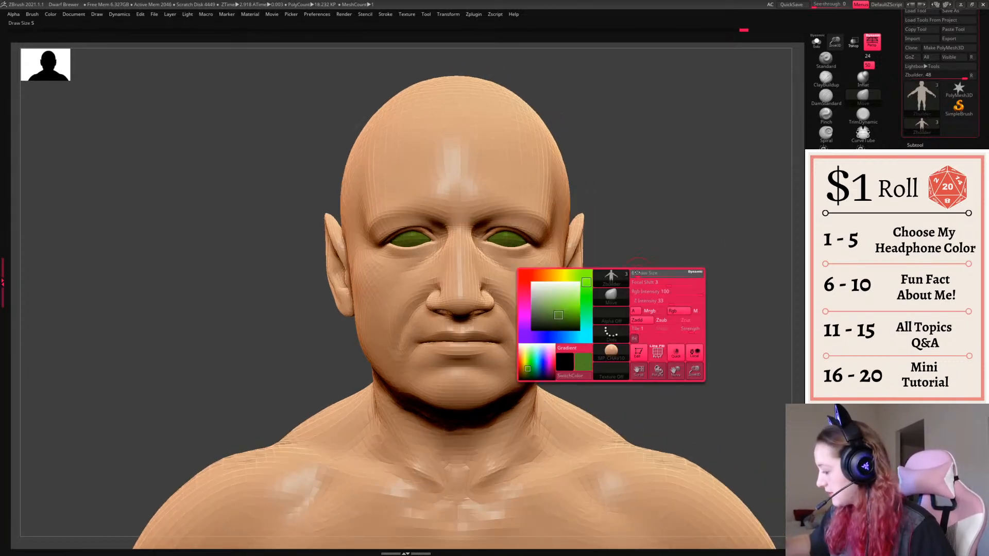
key(d)
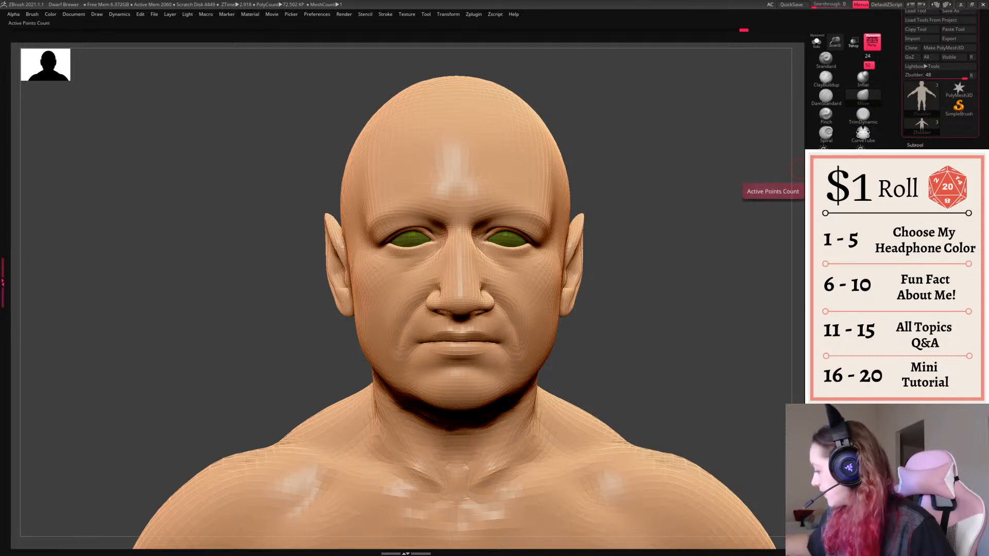
- Paint a symmetrical mask in the shape of thick eyebrows on the brow ridge above both eyes
mouse_move(483, 195)
ctrl+mouse_down()
mouse_move(479, 213)
mouse_move(544, 221)
ctrl+mouse_up()
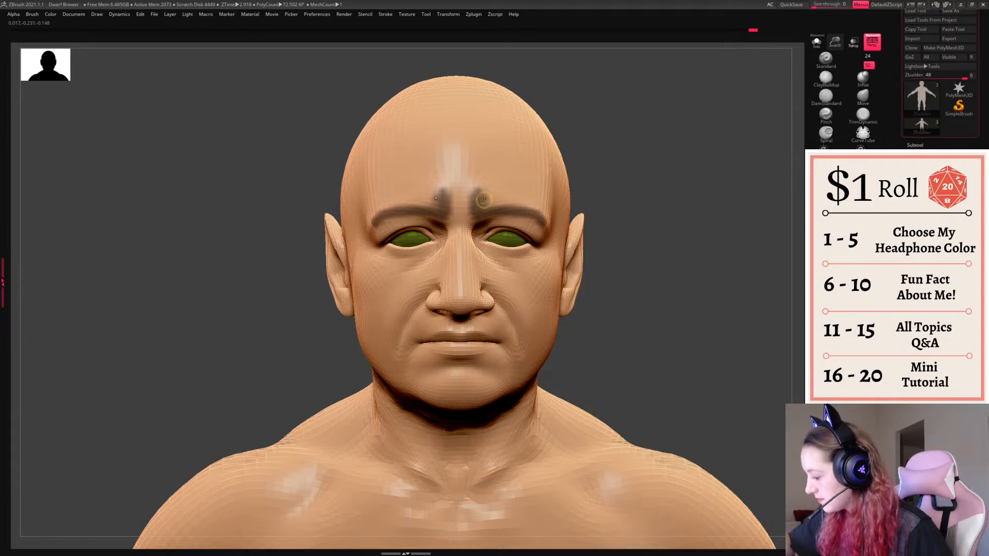
mouse_move(655, 166)
mouse_down()
mouse_move(487, 196)
mouse_move(525, 191)
mouse_move(567, 216)
mouse_move(486, 204)
mouse_move(538, 197)
mouse_move(561, 218)
mouse_up()
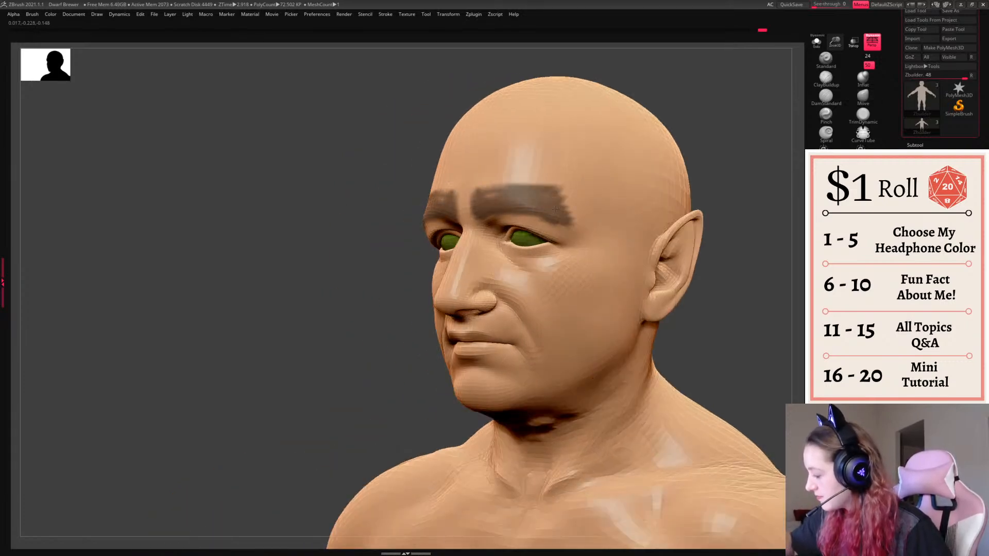
shift+drag(731, 247, 770, 274)
- Trim the upper edges and outer lower corners of the eyebrow mask into a cleaner shape
mouse_move(461, 178)
ctrl+alt+mouse_down()
mouse_move(471, 212)
mouse_move(483, 189)
mouse_move(536, 189)
mouse_move(507, 181)
ctrl+alt+mouse_up()
key(ctrl+z)
ctrl+alt+drag(519, 220, 560, 225)
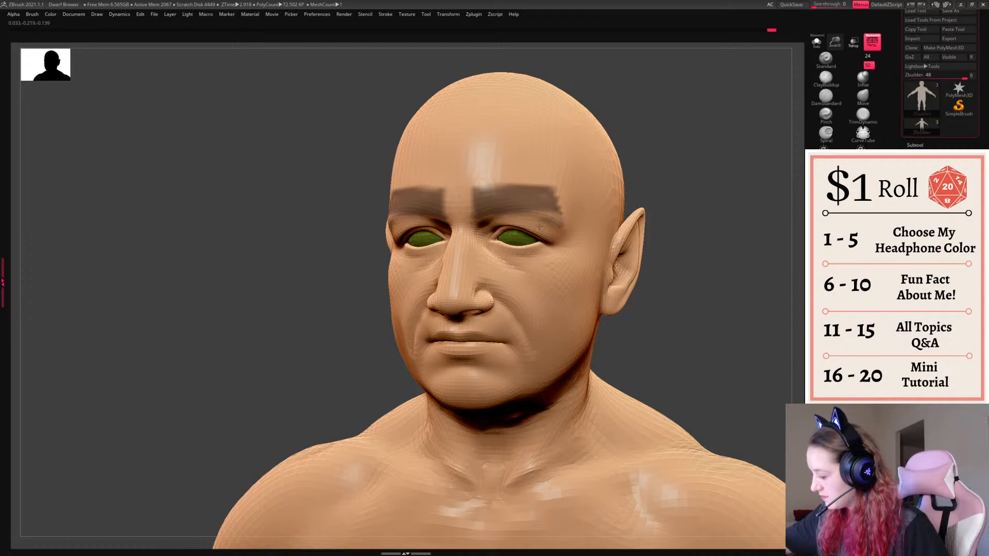
right_drag(584, 241, 523, 192)
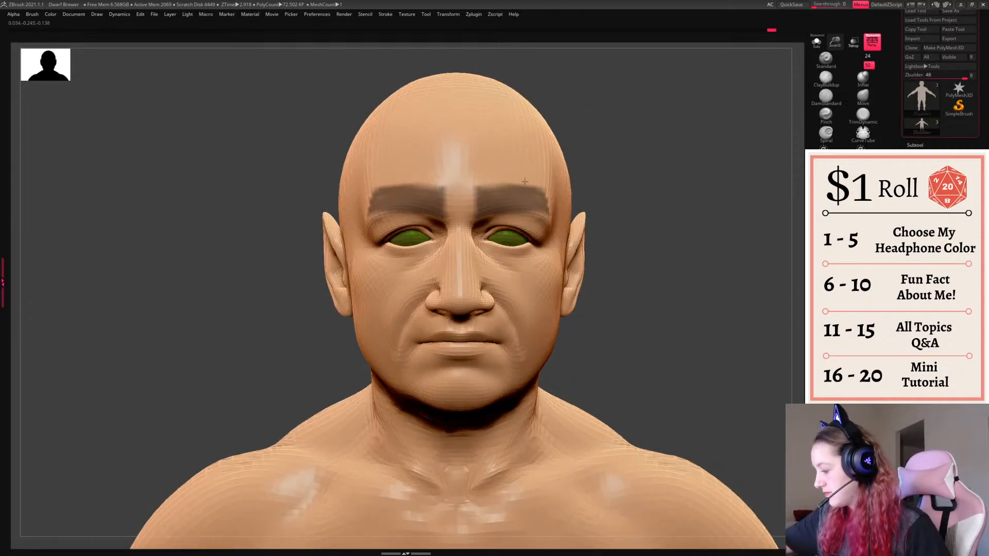
ctrl+alt+drag(539, 186, 520, 188)
- Extract the masked eyebrows as a thick separate subtool, clear the mask, and make the eyebrow subtool active
right_drag(620, 187, 628, 201)
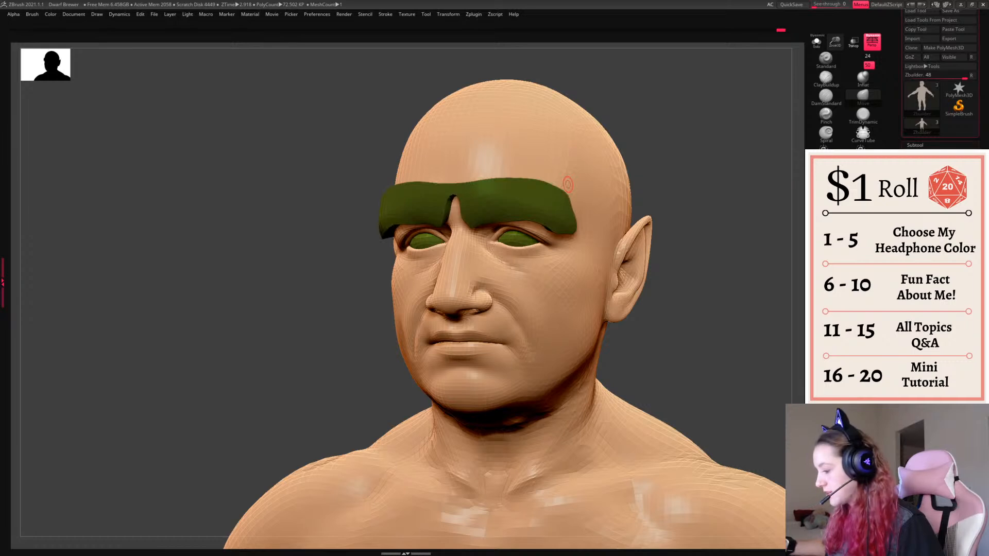
shift+drag(675, 307, 654, 256)
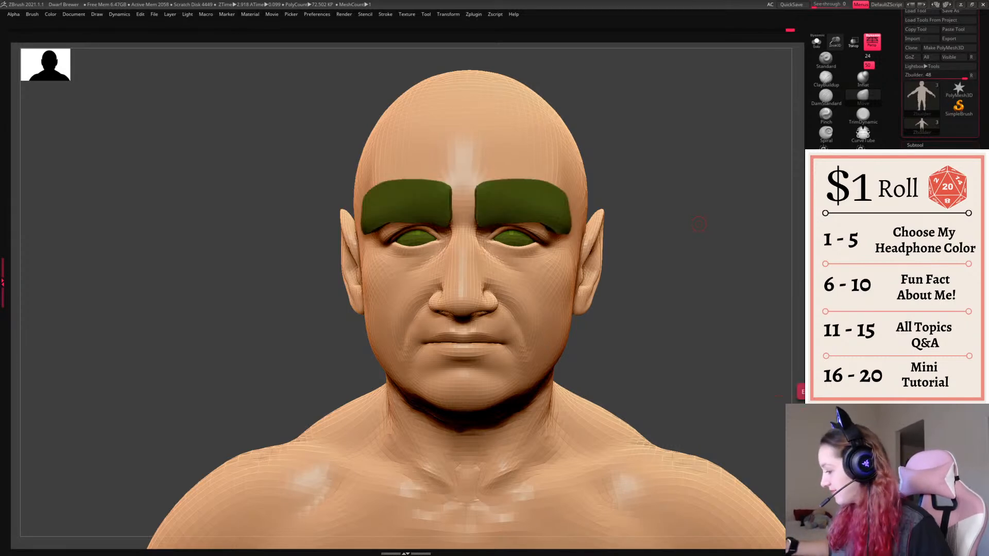
ctrl+drag(680, 323, 677, 275)
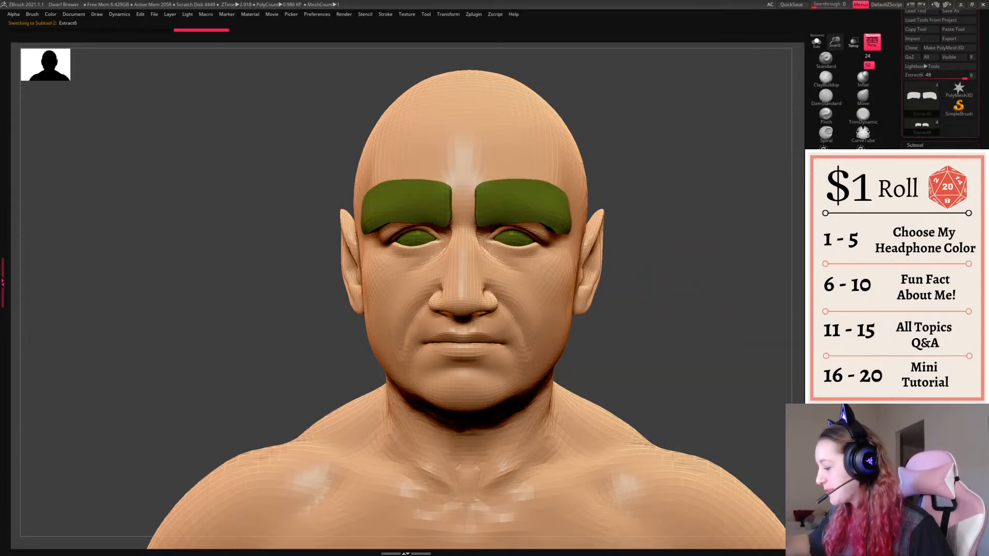
- Change the eyebrow colour from green to a muted yellowish brown
key(space)
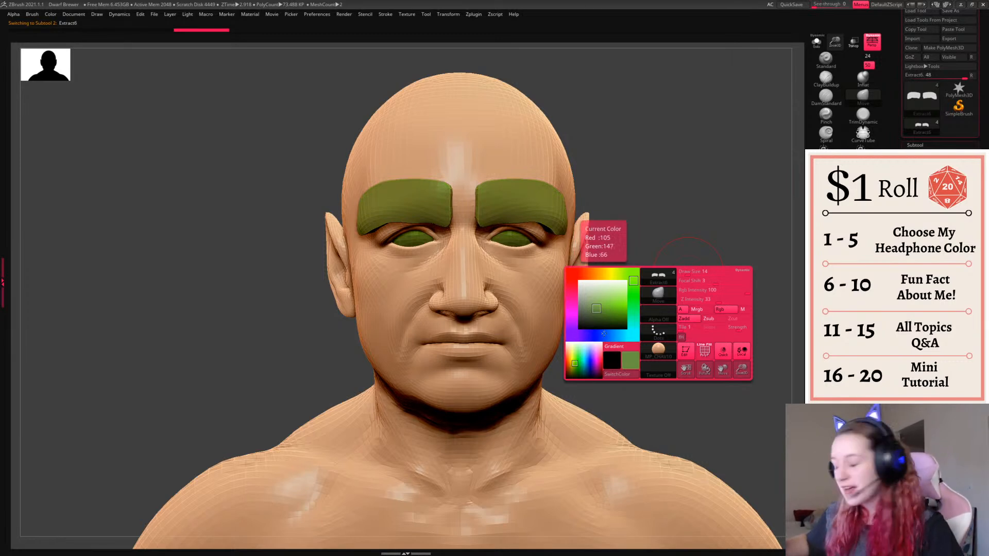
click(592, 296)
click(604, 275)
click(590, 306)
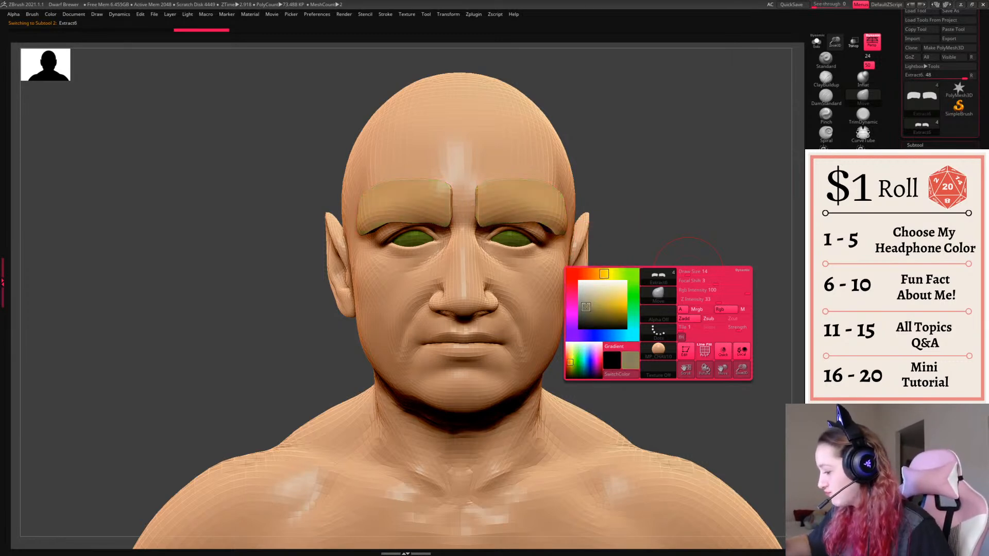
- Darken the eyebrow colour to a muted grey-brown
click(586, 315)
click(583, 311)
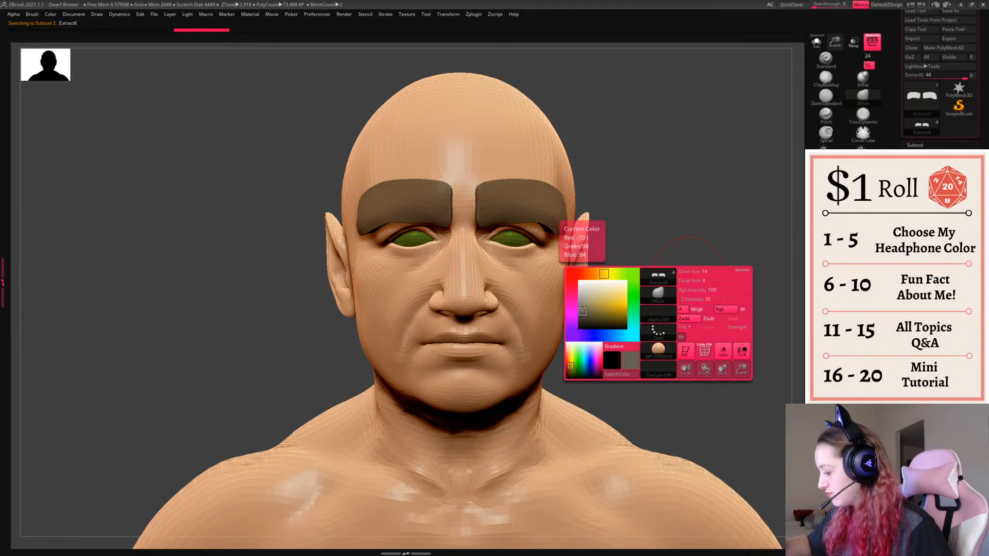
click(826, 256)
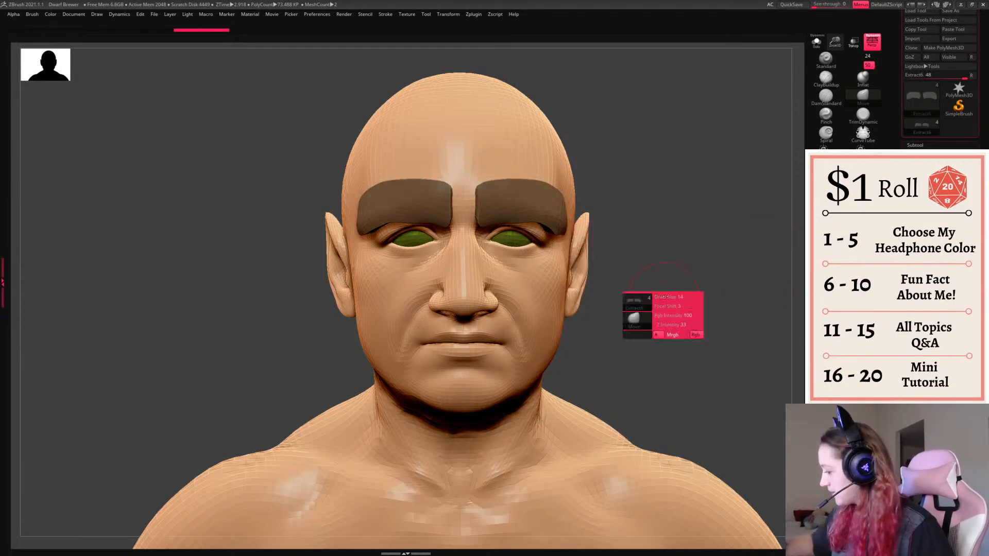
- Remesh the eyebrow subtool, undoing and repeating the operation to get workable geometry for reshaping
click(844, 311)
click(844, 304)
click(845, 298)
key(ctrl+z)
click(845, 304)
key(ctrl+z)
click(844, 304)
key(space)
key(space)
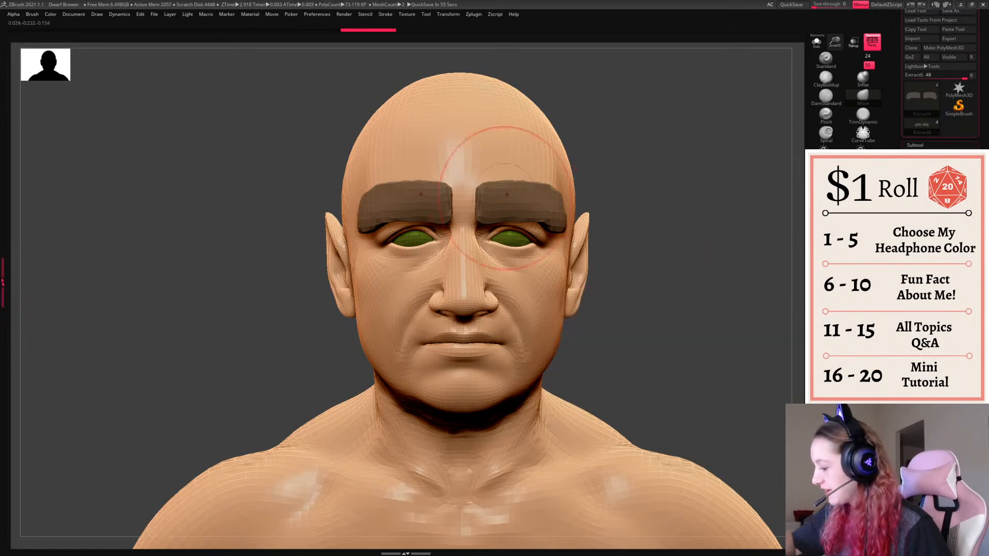
- Lower the upper edge of the eyebrows and start arching their undersides with the Move brush
key(space)
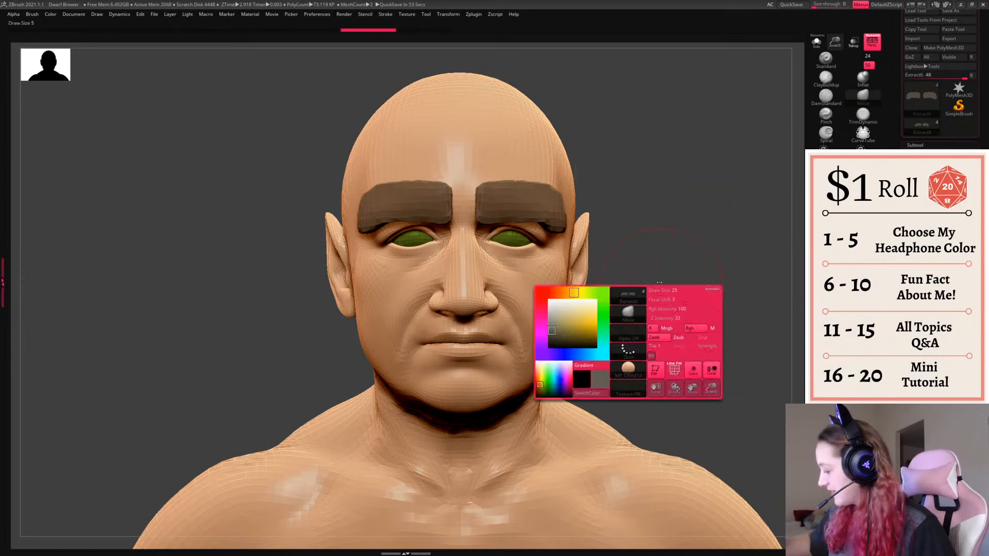
drag(498, 180, 498, 196)
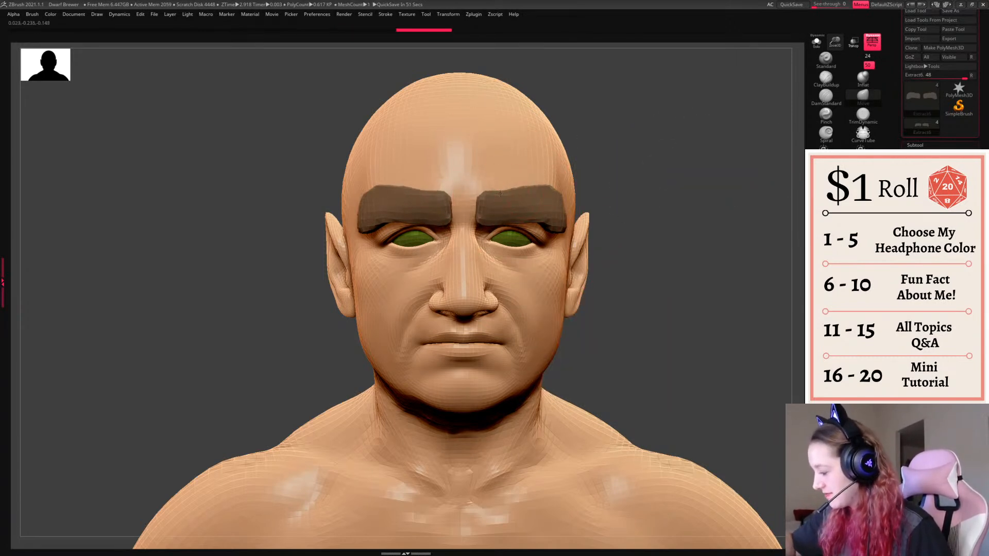
key(space)
drag(529, 227, 541, 216)
drag(647, 193, 592, 180)
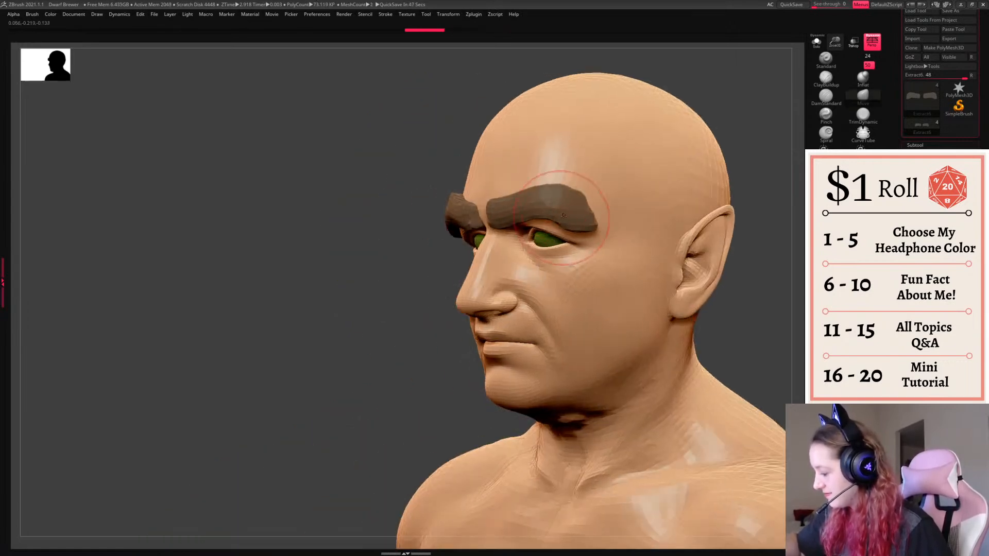
- Shape the outer halves of the eyebrows into an arch that tapers down toward the temples
drag(588, 227, 613, 233)
key(space)
click(588, 225)
key(ctrl+z)
mouse_move(579, 196)
mouse_down()
mouse_move(607, 218)
mouse_move(589, 205)
mouse_up()
shift+drag(740, 306, 656, 249)
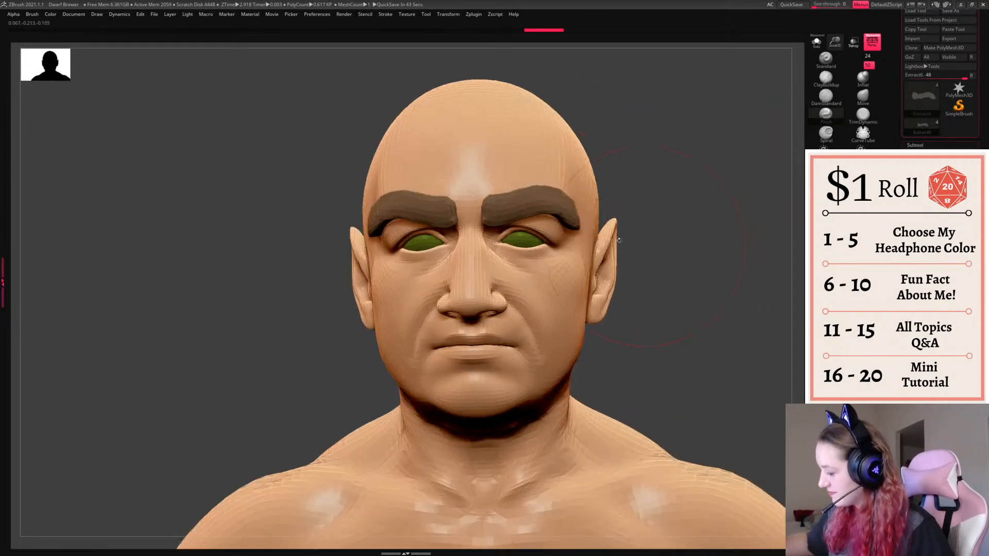
drag(695, 288, 662, 168)
click(863, 97)
key(space)
click(693, 223)
- Adjust the placement of the eyebrows on the brow ridge with the transform gizmo and return to sculpting mode
key(w)
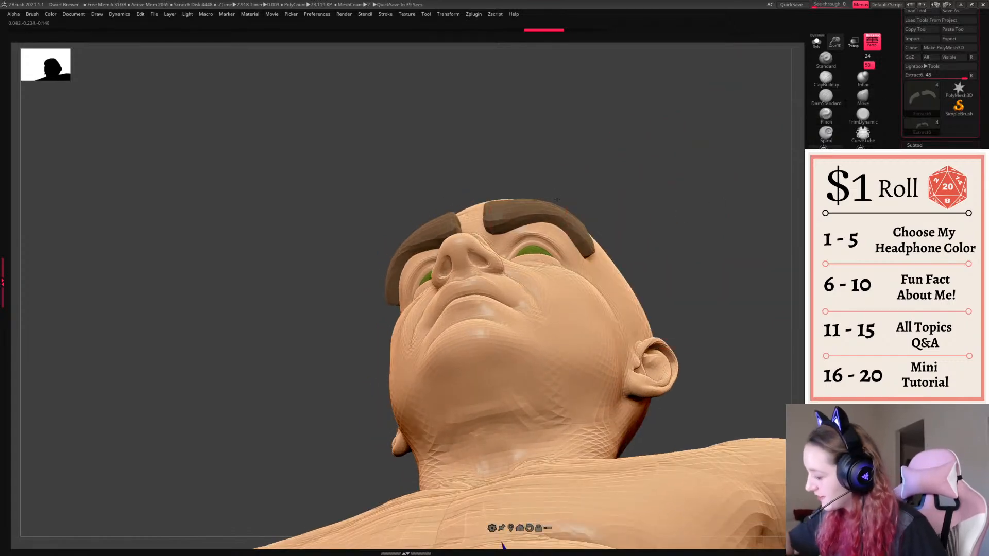
shift+drag(711, 257, 707, 298)
alt+click(581, 227)
alt+click(590, 166)
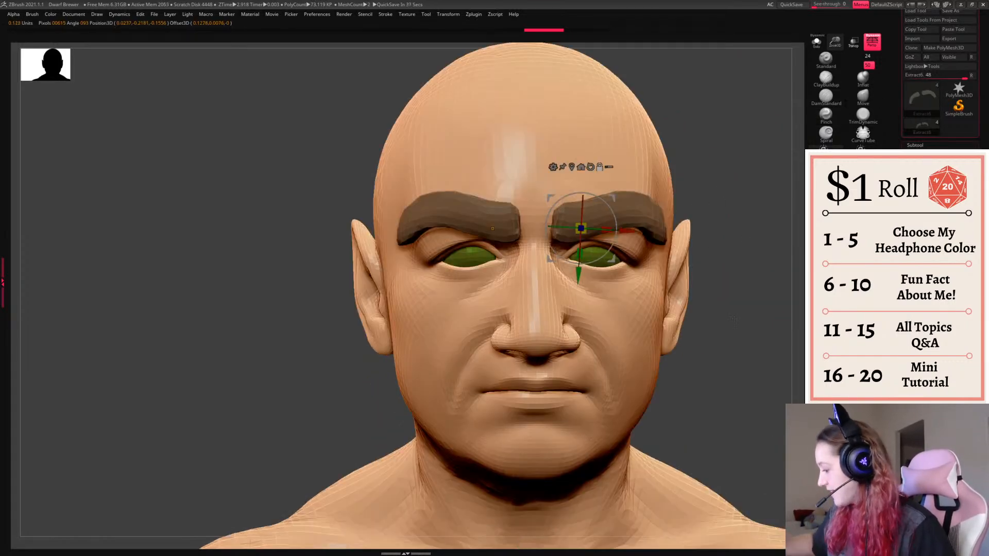
drag(613, 258, 706, 268)
drag(615, 226, 604, 226)
drag(787, 304, 720, 309)
alt+drag(721, 309, 721, 268)
key(q)
alt+drag(734, 350, 653, 354)
right_click(653, 354)
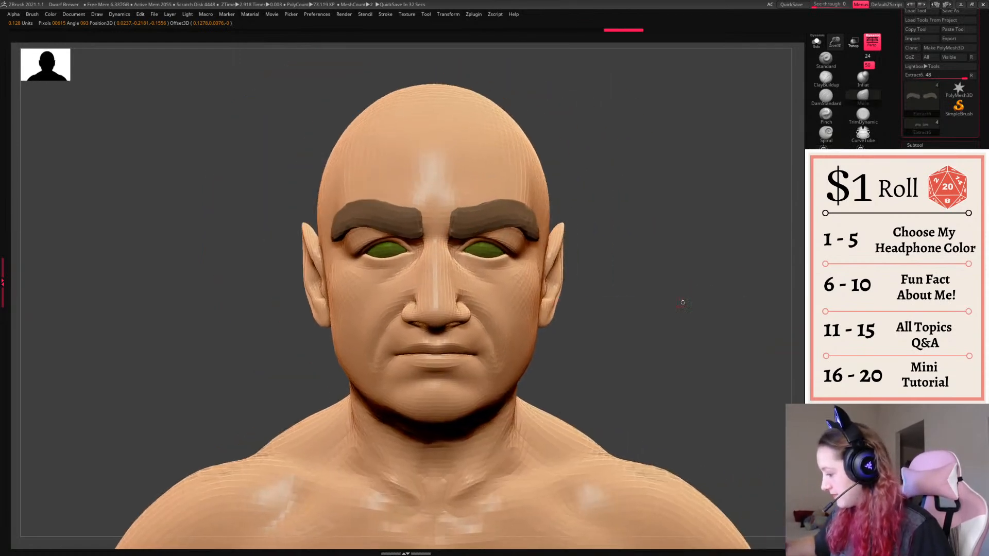
alt+drag(690, 278, 690, 306)
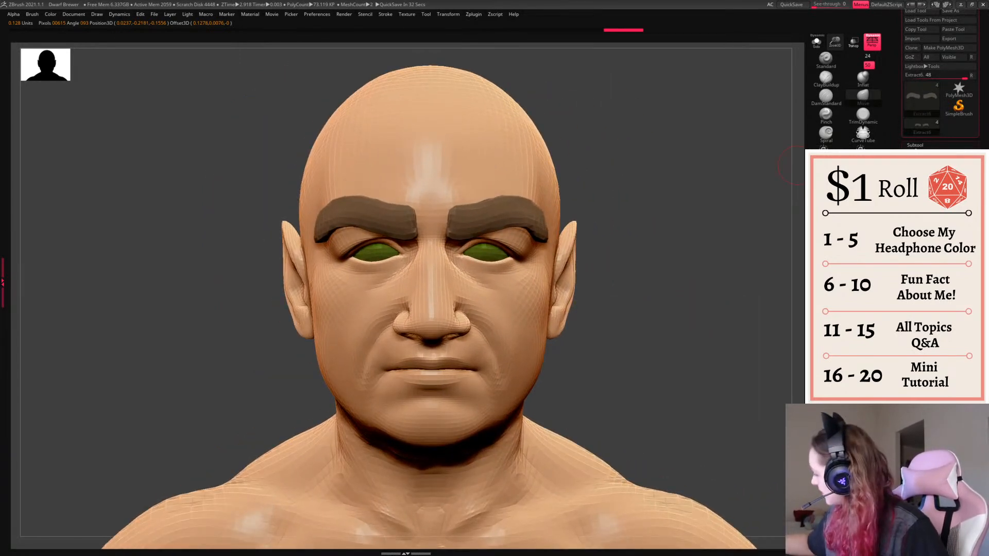
key(ctrl+z)
key(ctrl+z)
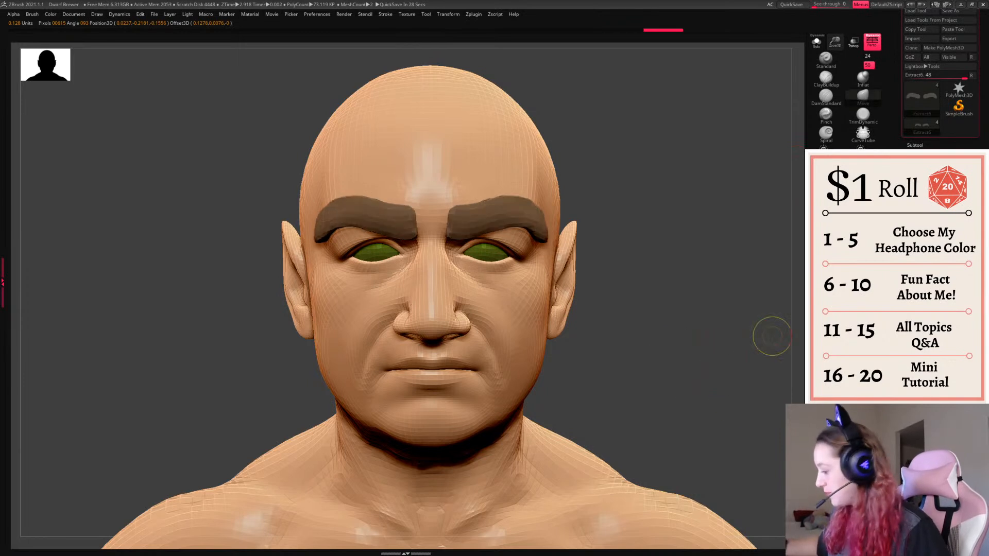
key(ctrl+shift+z)
key(ctrl+shift+z)
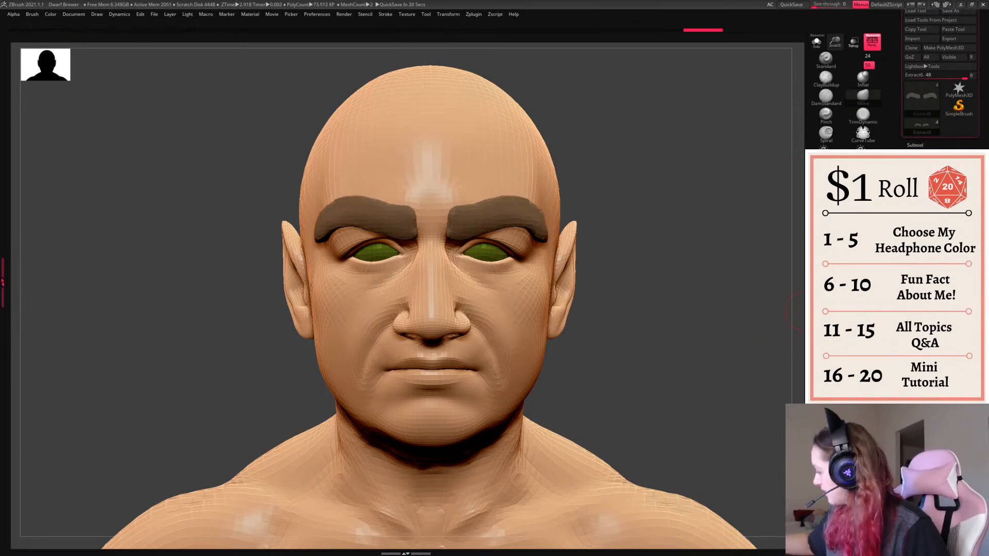
- Carve slanted, curved hair-strand grooves across the full length of the eyebrows with the DamStandard brush
alt+drag(661, 319, 667, 408)
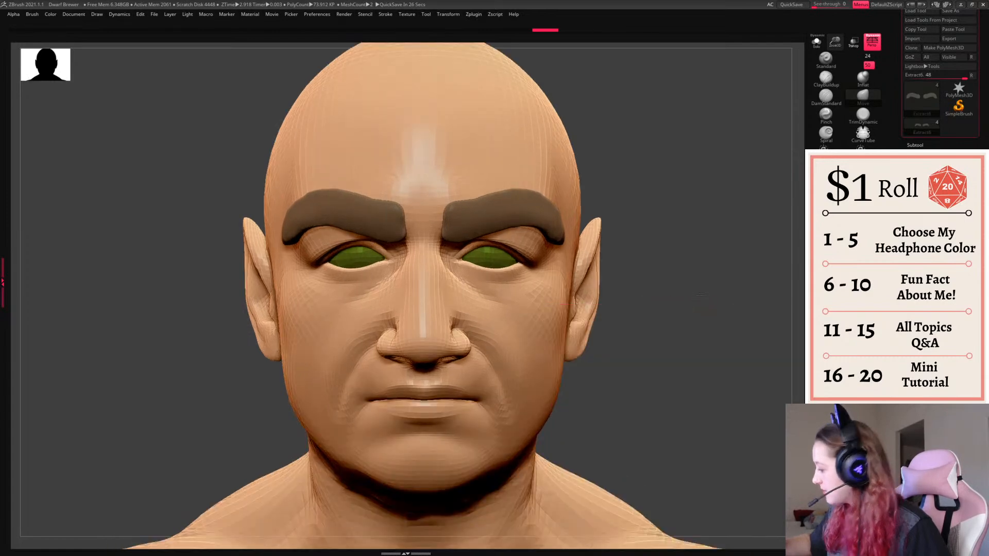
drag(706, 295, 649, 307)
click(813, 101)
drag(446, 235, 490, 168)
key(space)
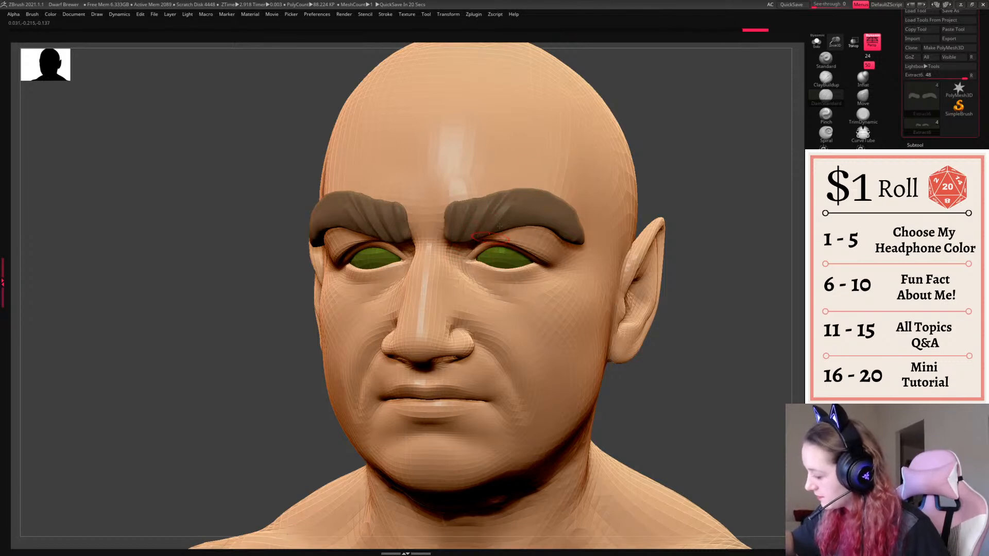
key(ctrl+z)
key(ctrl+z)
key(ctrl+z)
key(ctrl+z)
key(ctrl+z)
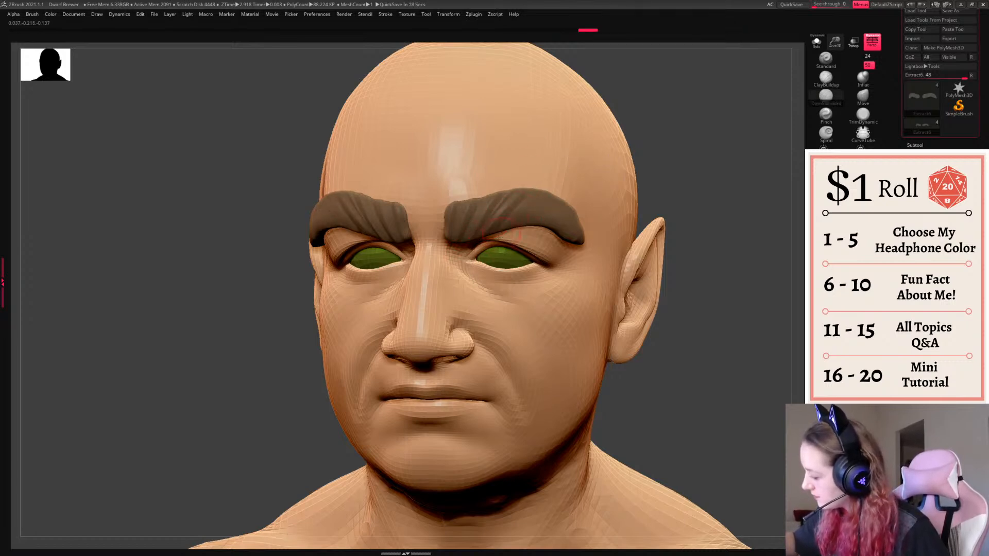
drag(625, 188, 625, 194)
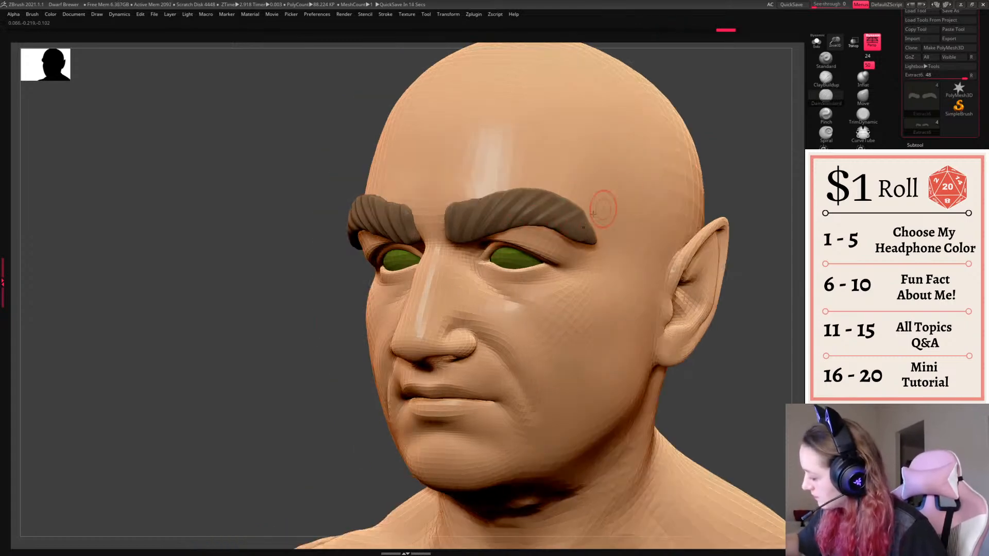
drag(755, 172, 896, 174)
- Make the body active and mask a beard shape along the jawline and chin
drag(768, 155, 717, 178)
mouse_move(707, 320)
alt+mouse_down()
mouse_move(706, 262)
mouse_move(687, 261)
mouse_move(723, 262)
mouse_move(708, 281)
mouse_move(702, 260)
alt+mouse_up()
alt+click(562, 322)
right_click(668, 330)
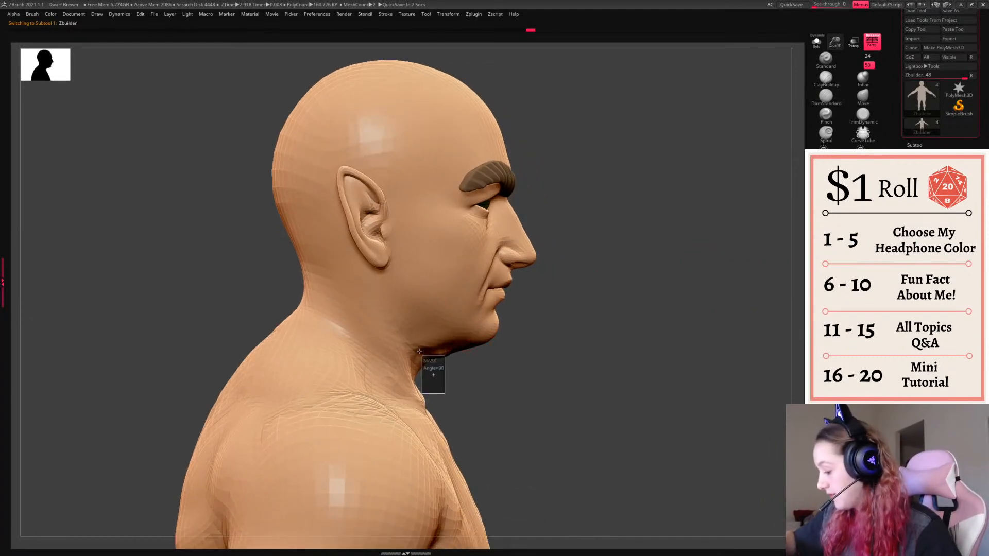
right_click(666, 304)
drag(665, 305, 664, 317)
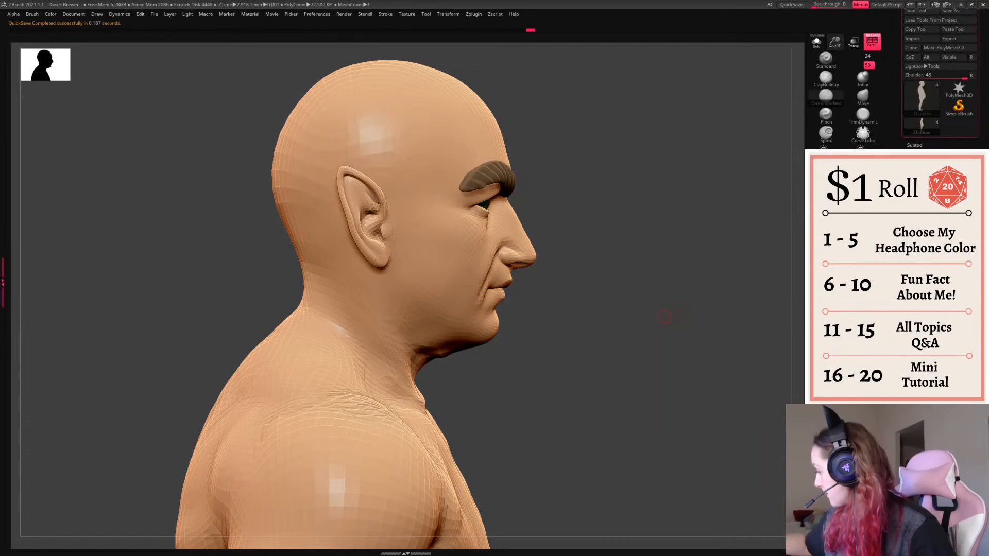
key(ctrl)
mouse_move(454, 282)
ctrl+mouse_down()
mouse_move(442, 266)
mouse_move(388, 253)
mouse_move(390, 280)
mouse_move(449, 385)
ctrl+mouse_up()
- Extract the masked jaw area as a thick beard subtool, make it active, and clear its mask
mouse_move(697, 354)
mouse_down()
mouse_move(631, 349)
mouse_move(665, 327)
mouse_move(690, 334)
mouse_move(679, 336)
mouse_up()
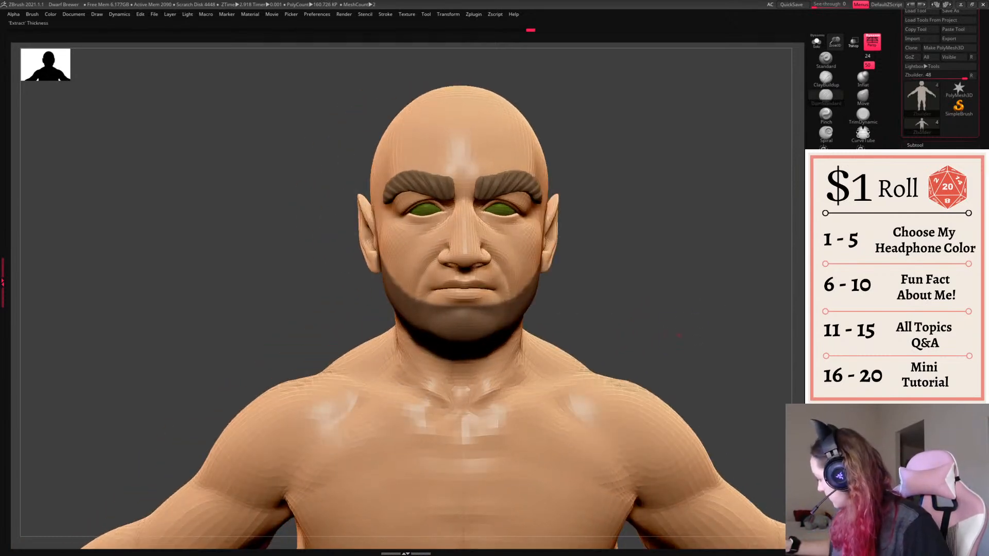
alt+click(515, 316)
mouse_move(724, 391)
ctrl+mouse_down()
mouse_move(678, 309)
mouse_move(615, 305)
ctrl+mouse_up()
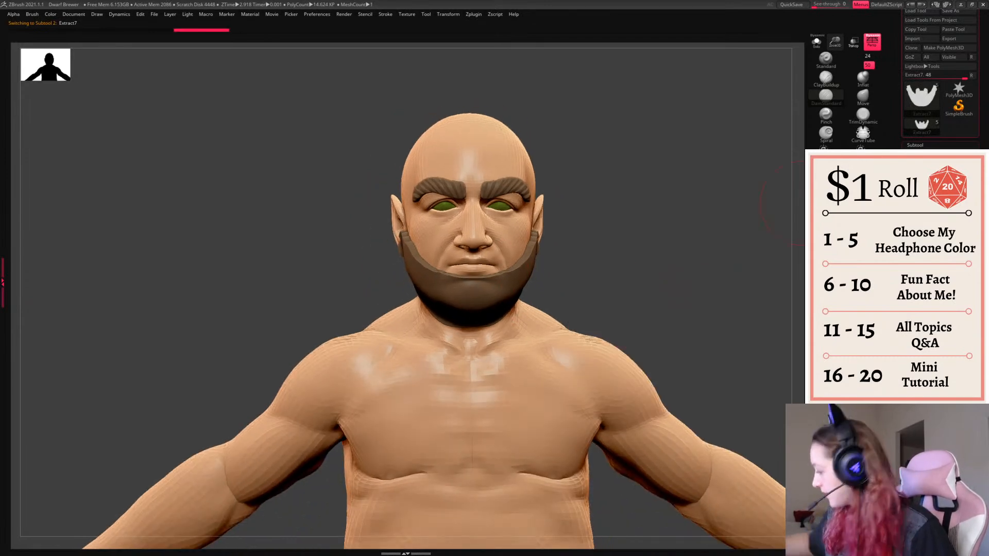
ctrl+drag(752, 271, 658, 304)
- Pull the lower edge of the beard down toward the chest with the Move brush
click(862, 98)
drag(592, 273, 701, 277)
right_click(612, 405)
drag(476, 314, 507, 425)
right_click(645, 395)
- Shape the side volume of the long beard from an angled view, undoing the last stroke
mouse_move(668, 365)
mouse_down()
mouse_move(558, 375)
mouse_move(592, 368)
mouse_move(587, 347)
mouse_up()
drag(572, 315, 597, 310)
drag(673, 289, 574, 291)
key(space)
key(space)
mouse_move(544, 352)
mouse_down()
mouse_move(531, 361)
mouse_move(578, 344)
mouse_up()
key(ctrl+z)
- Fill out the beard's front and back contours in profile and smooth its surface with dynamic subdivision
mouse_move(669, 363)
right_down()
mouse_move(579, 353)
mouse_move(680, 298)
mouse_move(669, 304)
right_up()
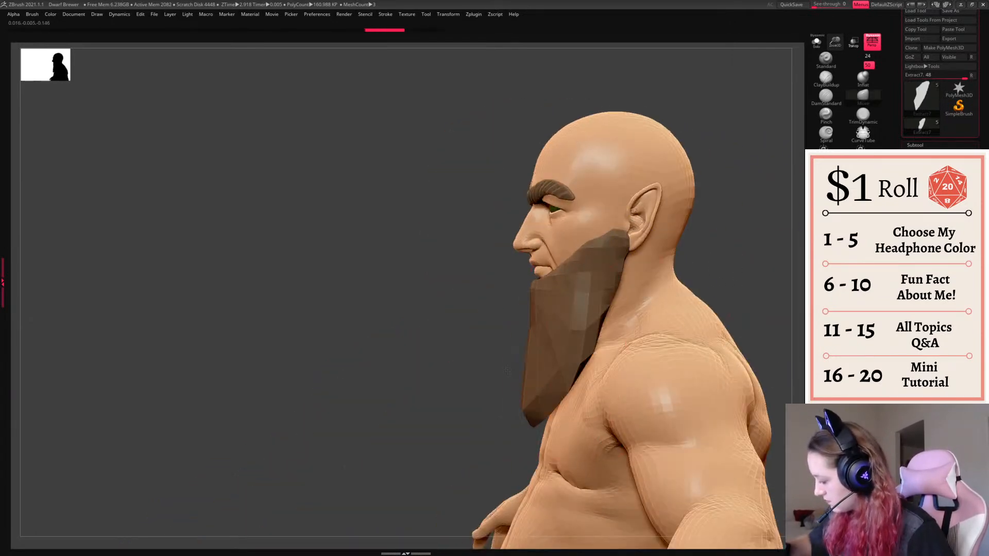
drag(520, 370, 497, 372)
drag(587, 361, 605, 364)
key(d)
key(space)
drag(657, 291, 765, 285)
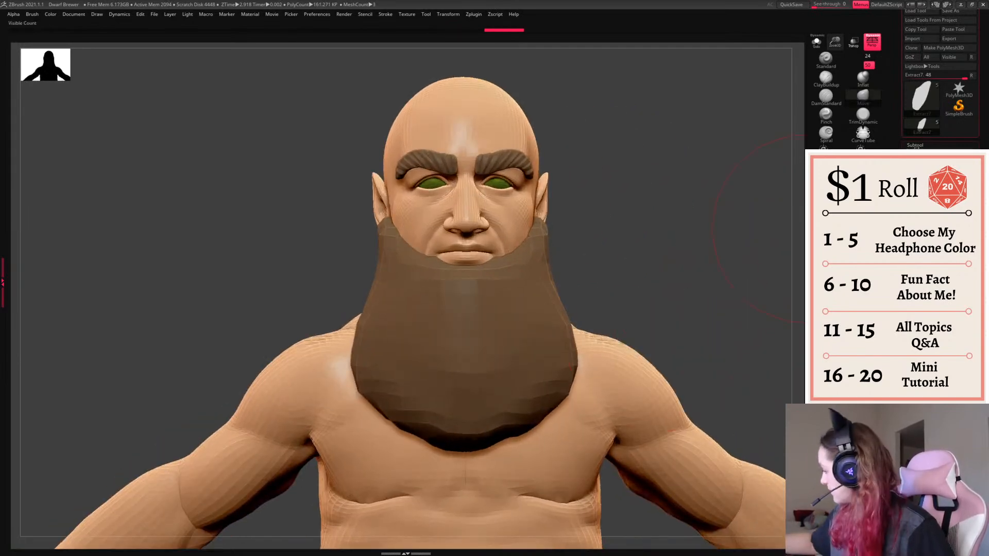
alt+click(562, 332)
key(space)
key(d)
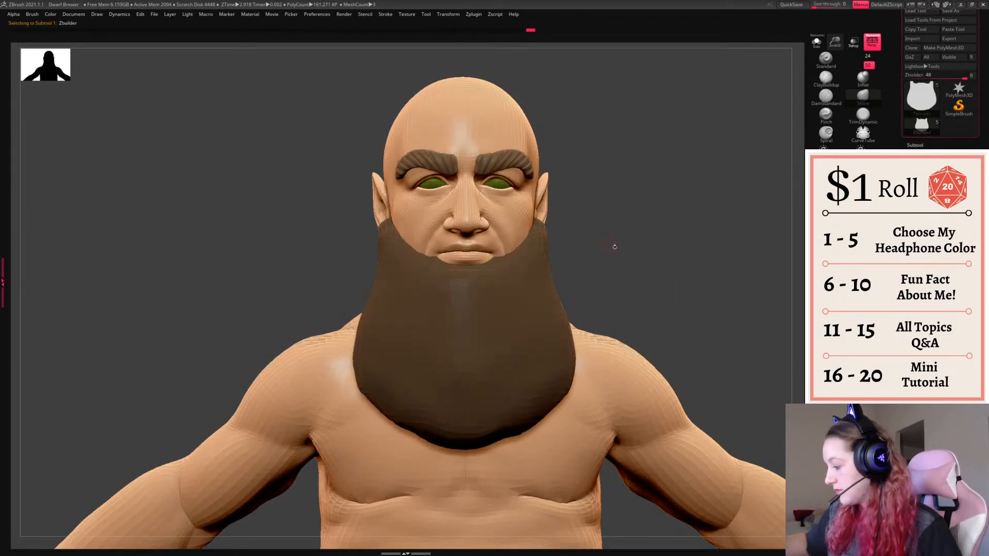
- Isolate the body and paint a symmetrical mustache mask above the upper lip and down beside the mouth
click(816, 43)
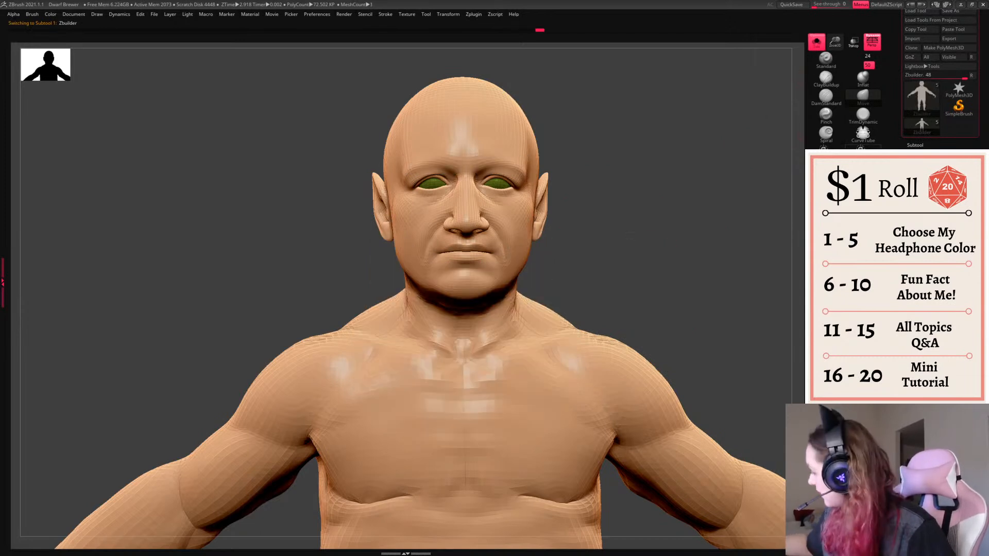
alt+drag(646, 283, 623, 325)
key(space)
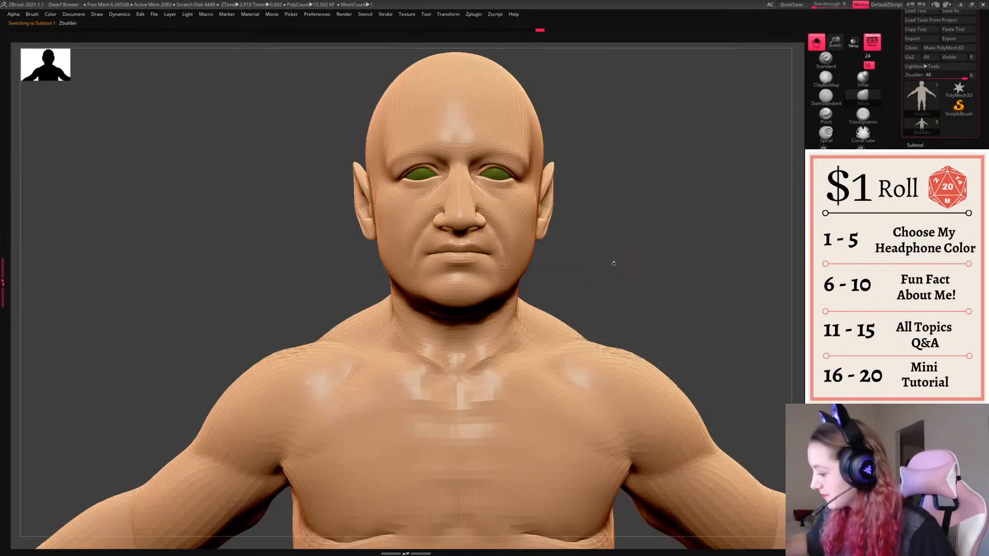
mouse_move(417, 239)
ctrl+mouse_down()
mouse_move(409, 261)
mouse_move(420, 238)
mouse_move(458, 237)
ctrl+mouse_up()
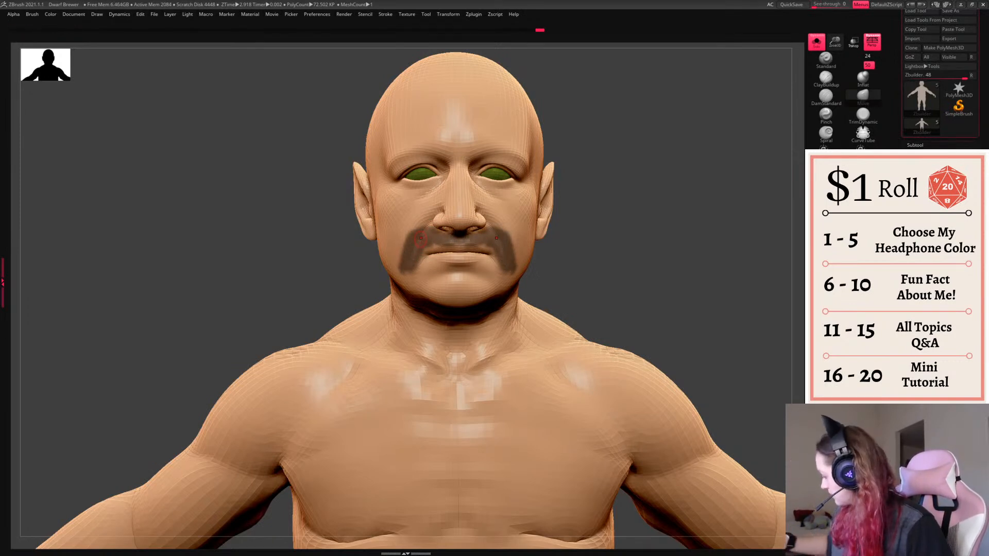
- Extract the mustache mask as a separate subtool, make it active, and show all subtools again
click(787, 391)
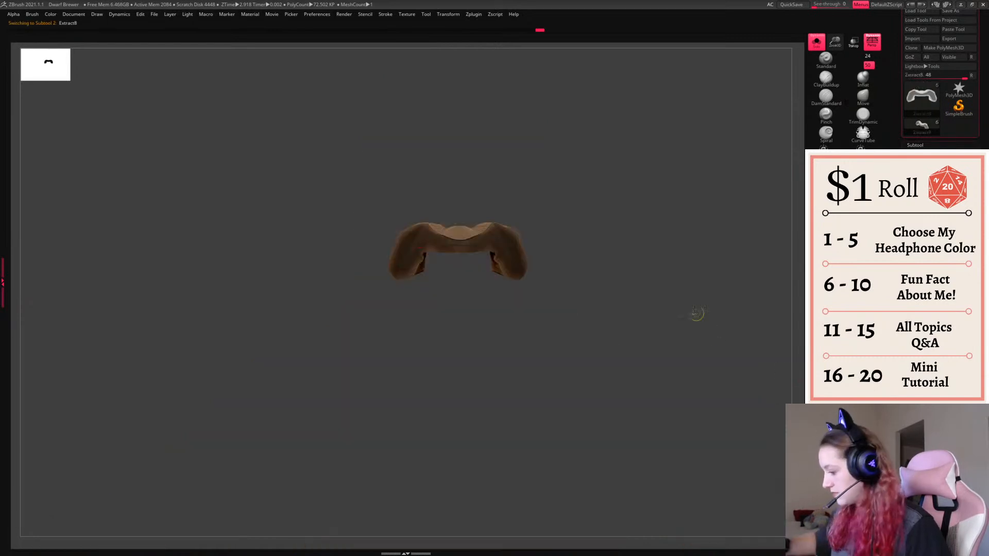
drag(801, 234, 799, 203)
click(816, 41)
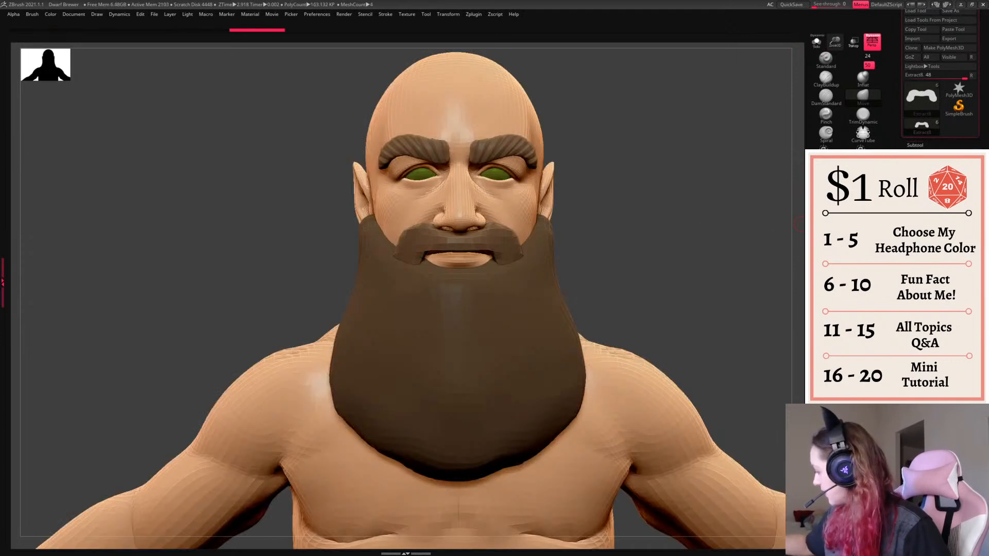
- Pull the sides of the mustache outward and down over the beard with the Move brush
mouse_move(582, 309)
mouse_down()
mouse_move(688, 287)
mouse_move(721, 258)
mouse_up()
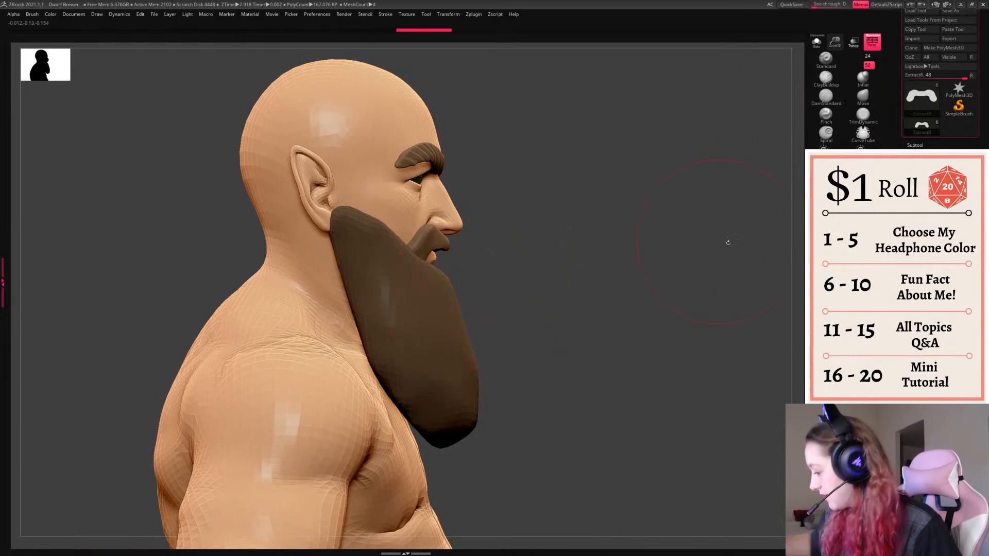
mouse_move(418, 271)
mouse_down()
mouse_move(443, 281)
mouse_move(443, 305)
mouse_move(448, 273)
mouse_up()
key(ctrl+z)
drag(737, 237, 631, 226)
mouse_move(542, 295)
mouse_down()
mouse_move(552, 292)
mouse_move(560, 313)
mouse_up()
drag(701, 268, 600, 269)
- Stretch the mustache ends into long strands hanging down the front of the beard
drag(546, 311, 532, 355)
shift+drag(774, 222, 801, 225)
drag(555, 356, 555, 378)
key(ctrl+z)
drag(561, 315, 563, 315)
alt+drag(695, 276, 689, 248)
mouse_move(688, 248)
mouse_down()
mouse_move(629, 257)
mouse_move(680, 263)
mouse_up()
- Make the beard active, pull its upper ends up into sideburns in front of the ears, and choose the Inflate brush
alt+click(586, 330)
key(space)
key(shift+f)
key(f)
drag(693, 269, 659, 344)
key(space)
key(shift+f)
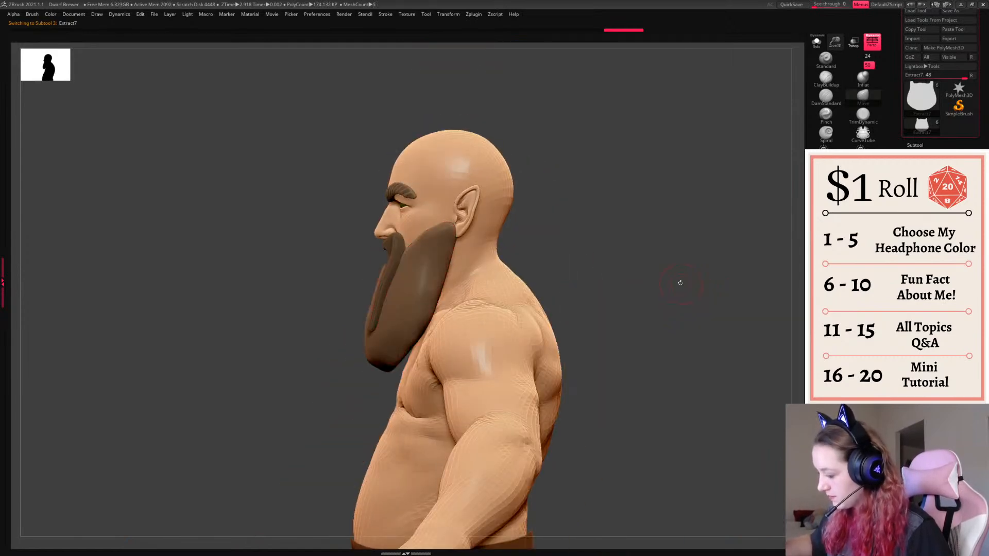
drag(679, 282, 649, 335)
key(space)
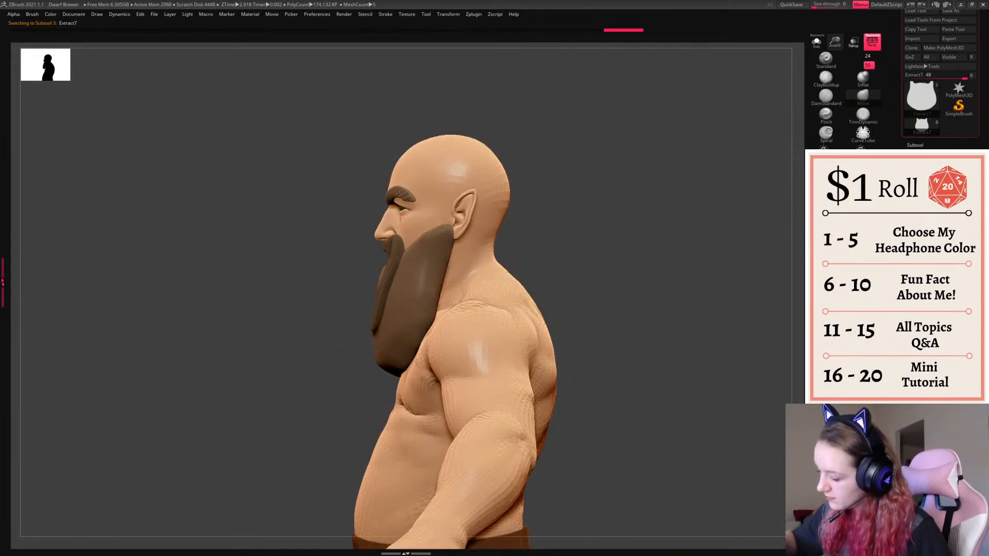
alt+click(435, 233)
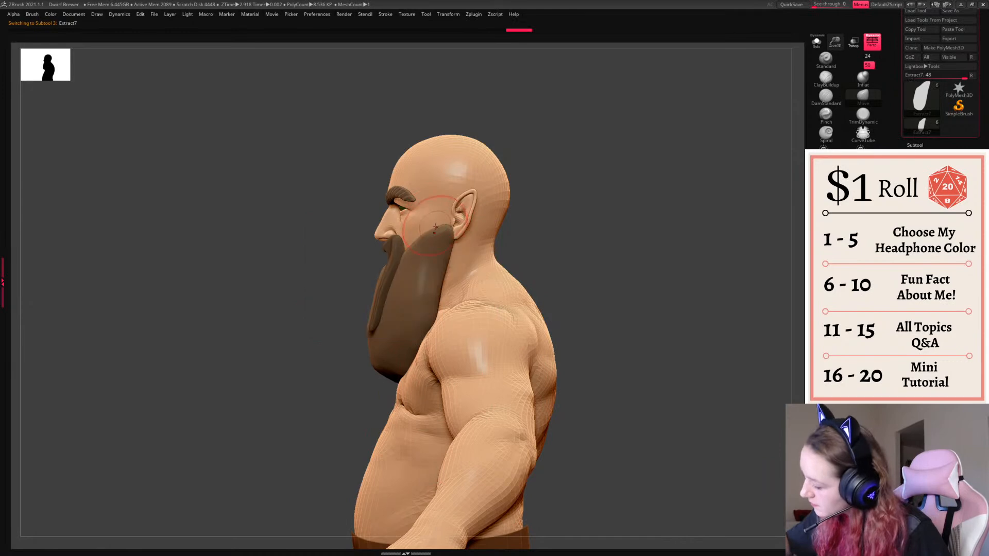
drag(438, 240, 452, 219)
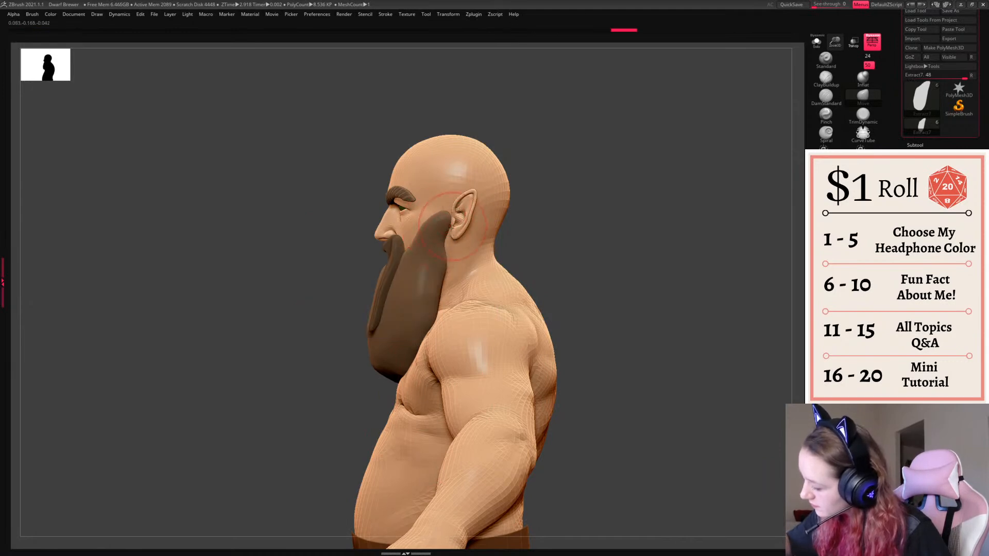
mouse_move(531, 216)
mouse_down()
mouse_move(577, 211)
mouse_move(641, 267)
mouse_up()
click(860, 79)
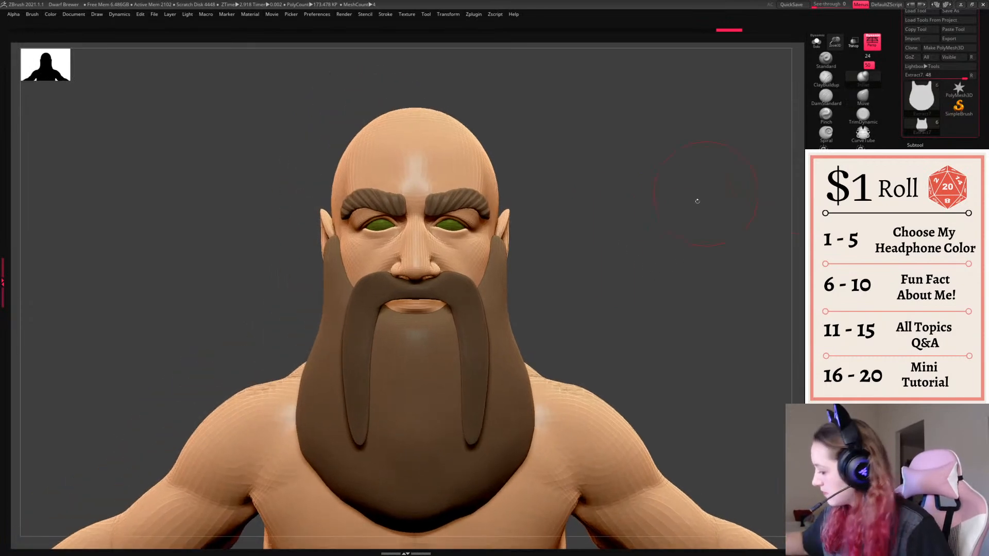
- Narrow the tops of the beard's sideburns in front of the ears with the Move brush
drag(708, 187, 574, 244)
drag(644, 226, 721, 223)
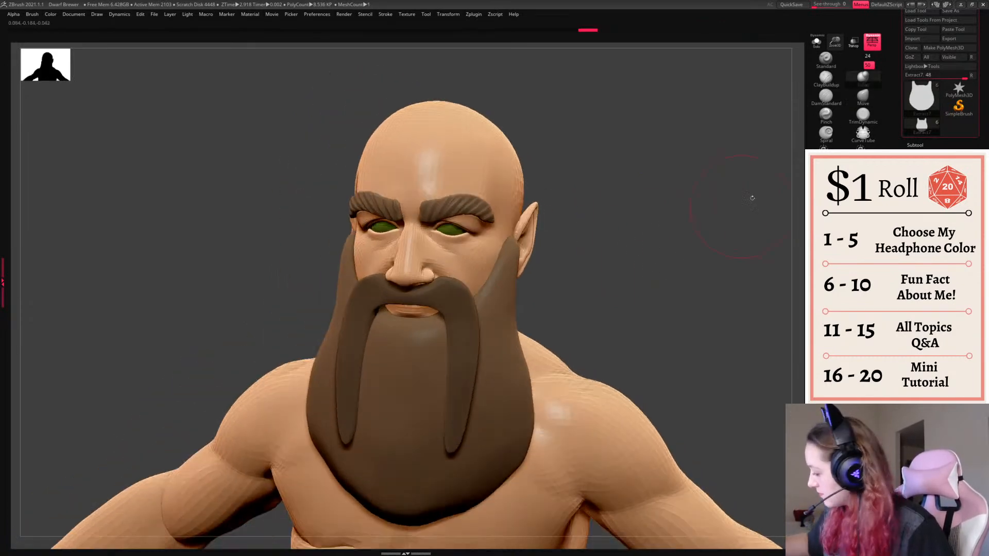
click(868, 101)
right_click(575, 308)
shift+drag(582, 252, 623, 257)
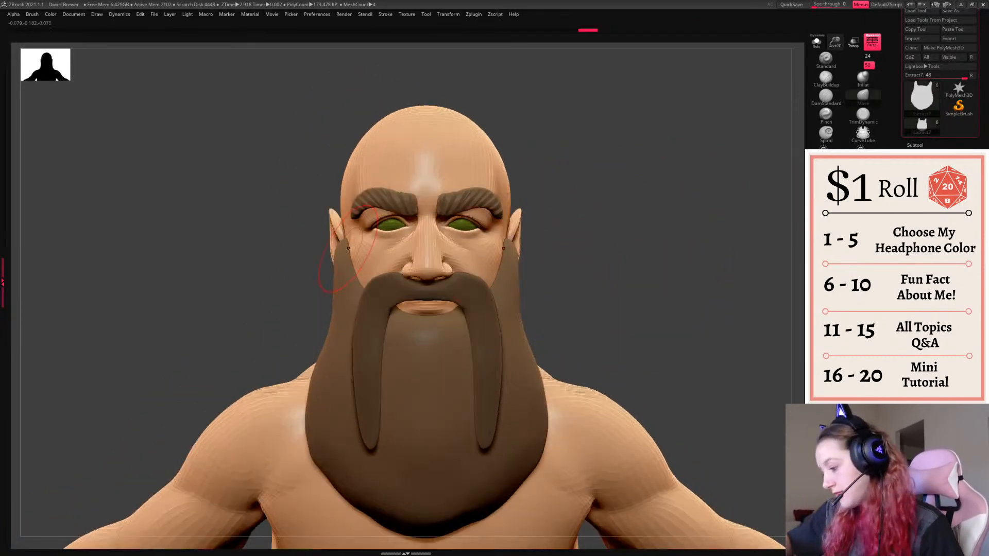
- Make the body active, puff up the cheeks with the Inflate brush, and crease the area under the eyes with DamStandard
drag(540, 247, 657, 243)
right_click(657, 243)
alt+click(644, 288)
right_click(467, 252)
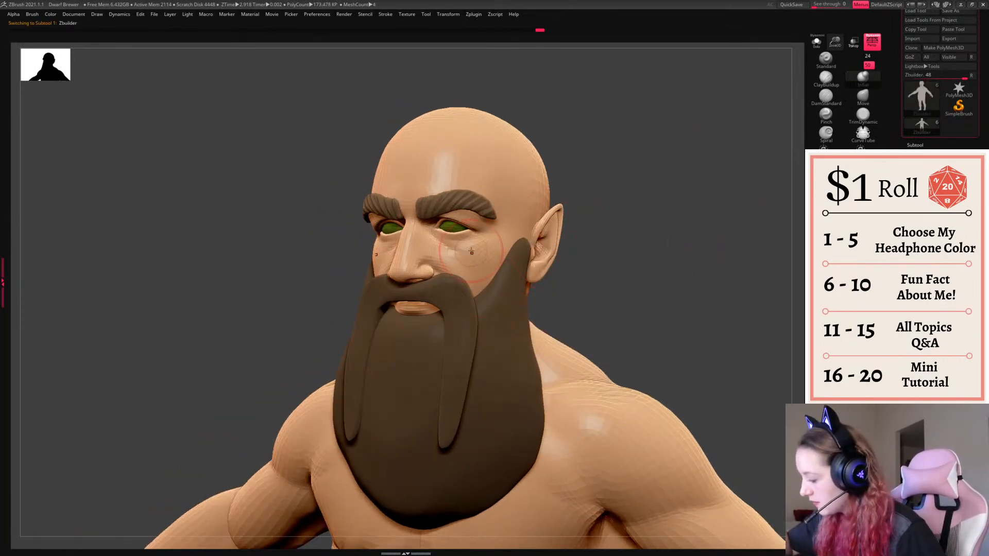
right_click(478, 258)
right_click(473, 256)
shift+drag(629, 254, 629, 258)
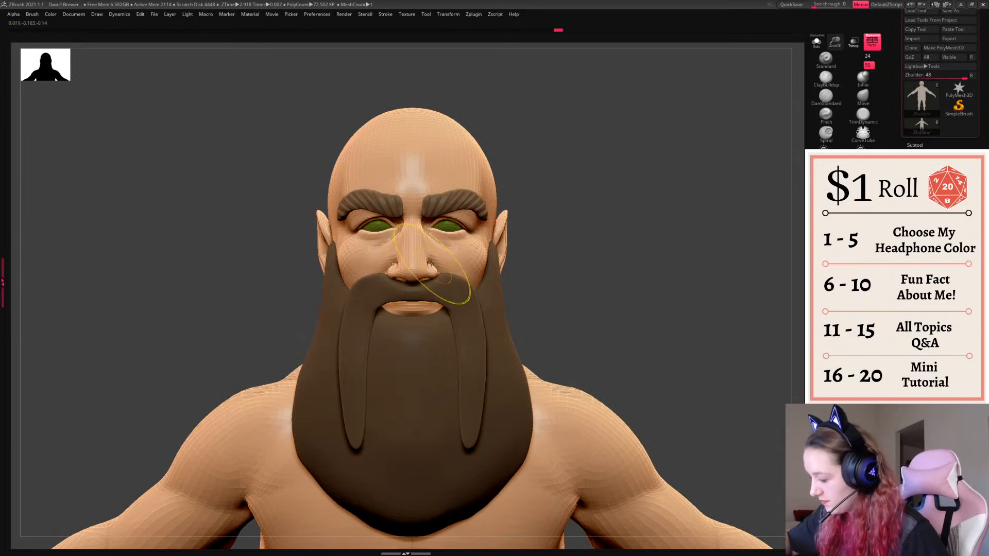
click(825, 97)
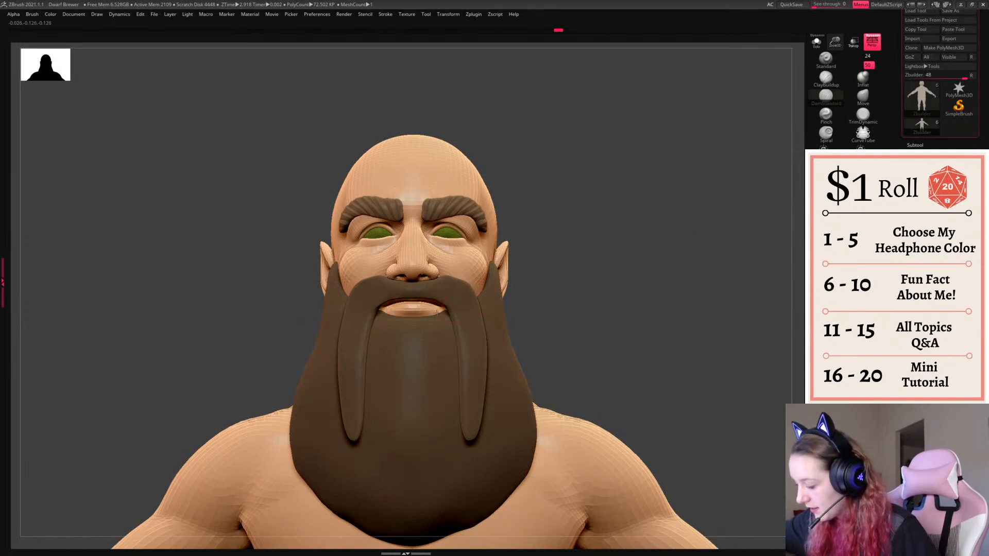
drag(669, 268, 728, 139)
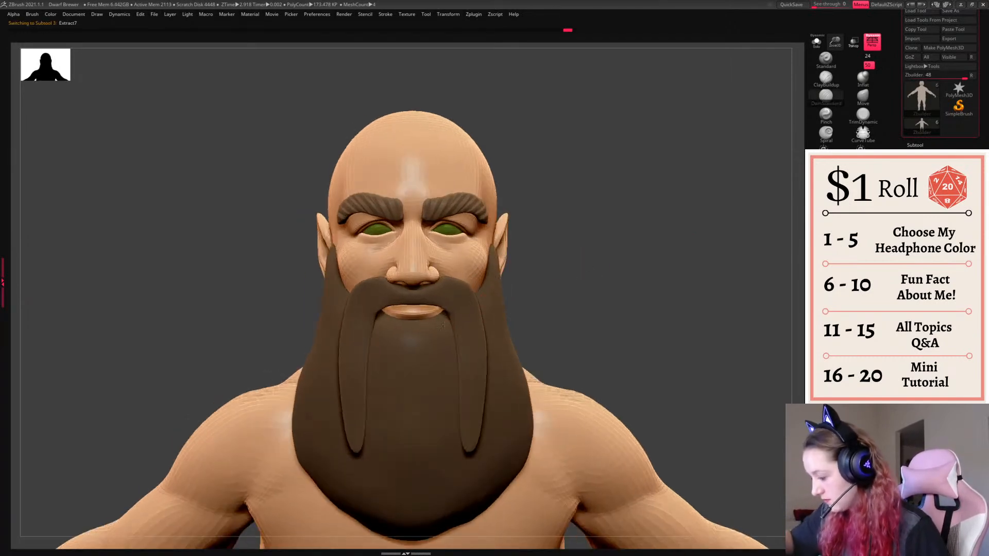
alt+click(494, 361)
key(b)
key(m)
key(v)
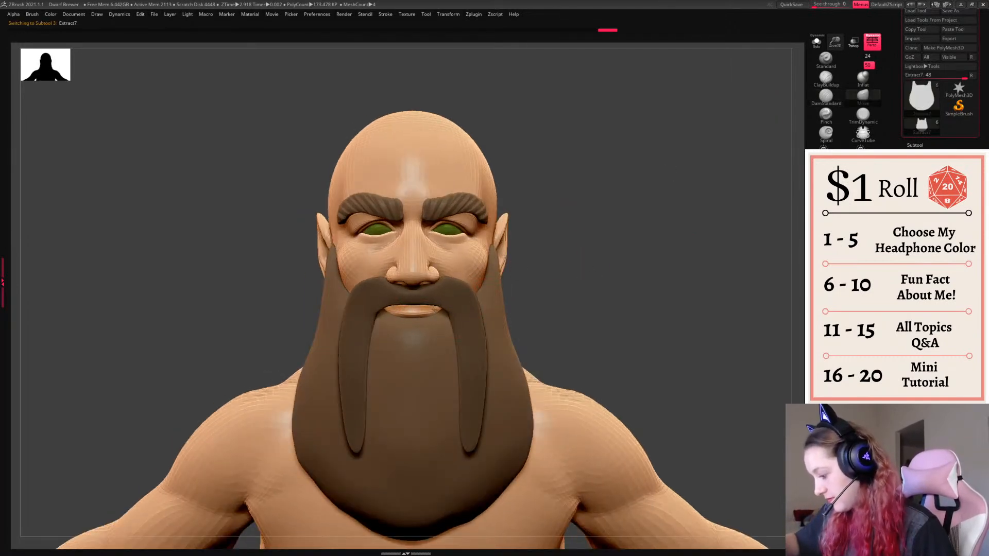
mouse_move(657, 284)
mouse_down()
mouse_move(572, 281)
mouse_move(644, 276)
mouse_up()
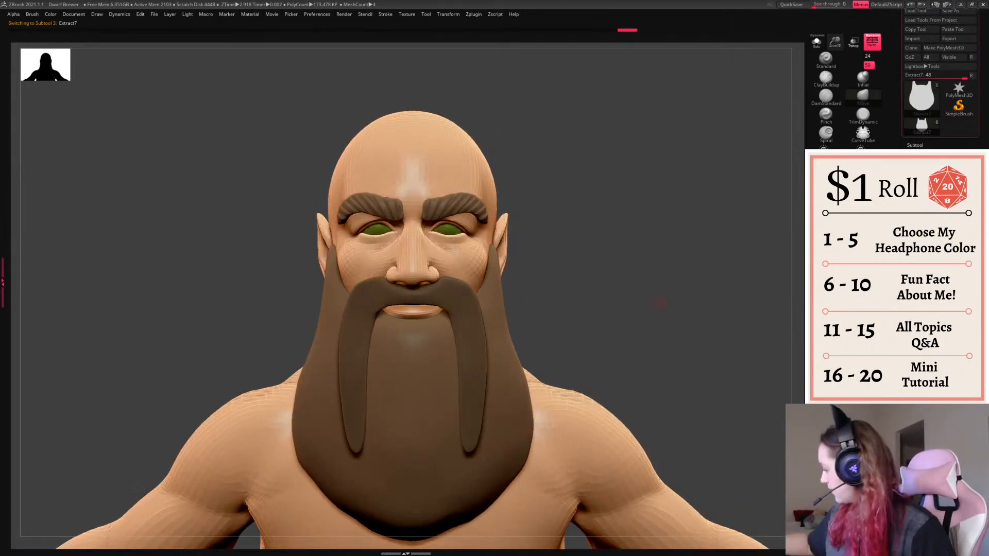
- Make the body active, subdivide it once, and choose an orange painting colour
alt+click(481, 263)
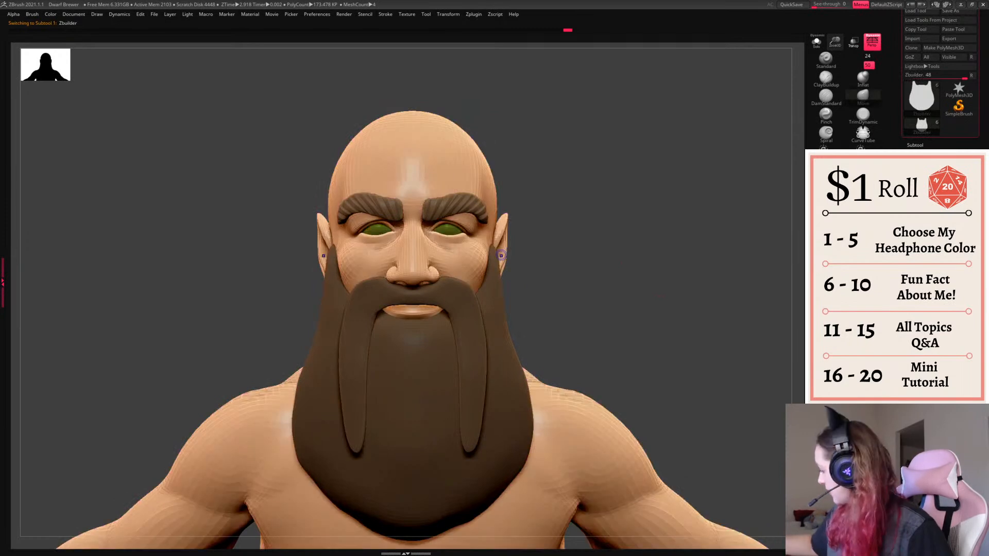
key(space)
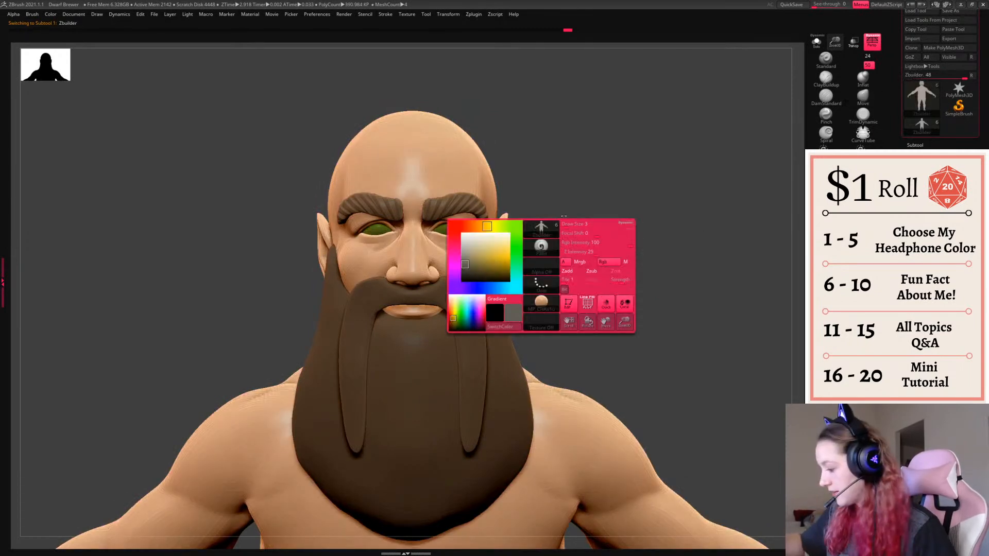
drag(490, 227, 471, 227)
click(492, 252)
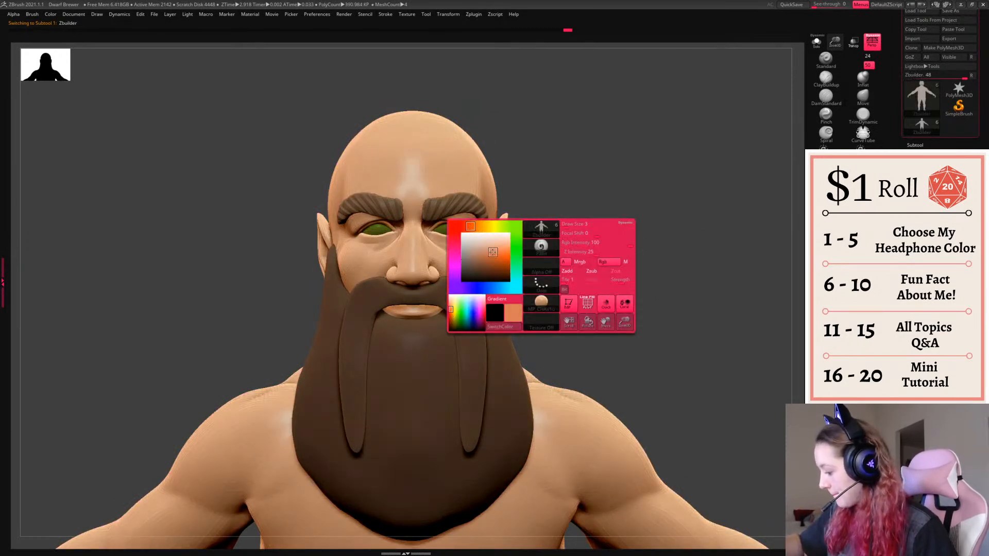
key(c)
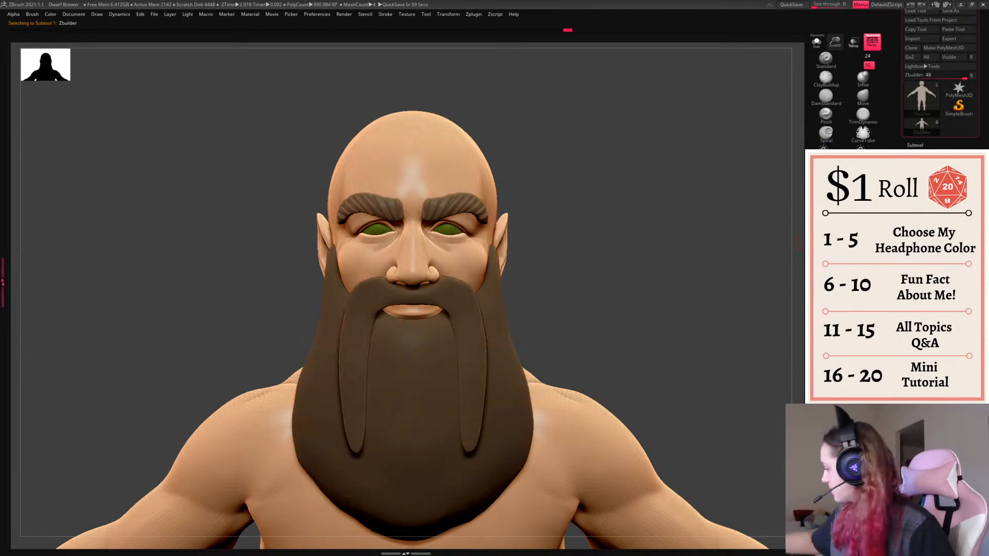
- Return to the body subtool and set the Paint brush to the DragRect stroke with a lowered RGB intensity
click(927, 268)
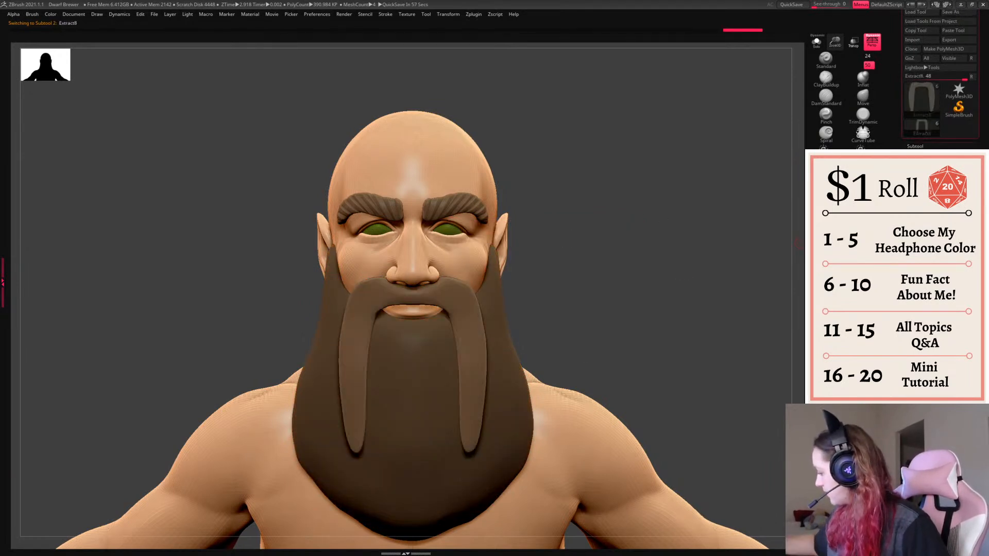
click(926, 244)
click(922, 191)
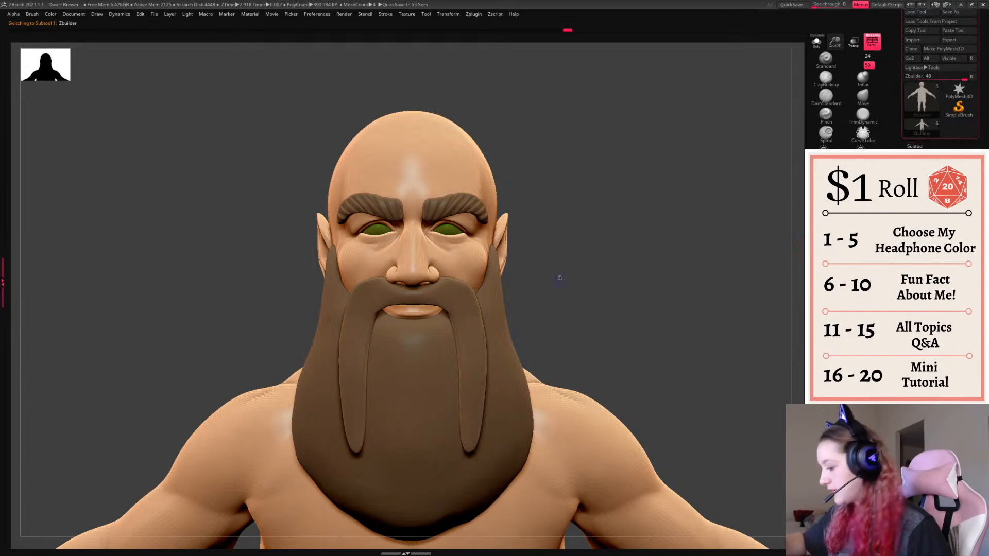
key(space)
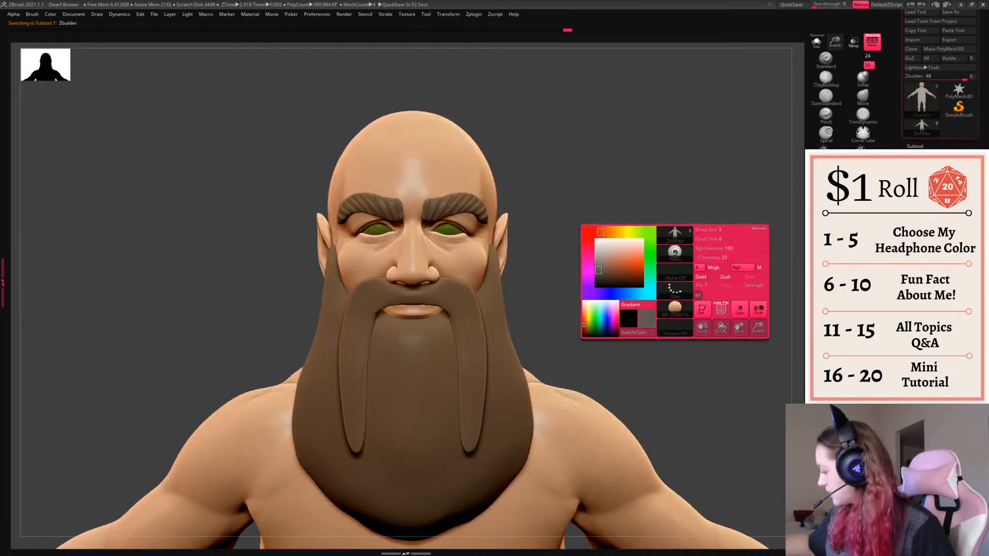
key(space)
click(640, 314)
click(447, 326)
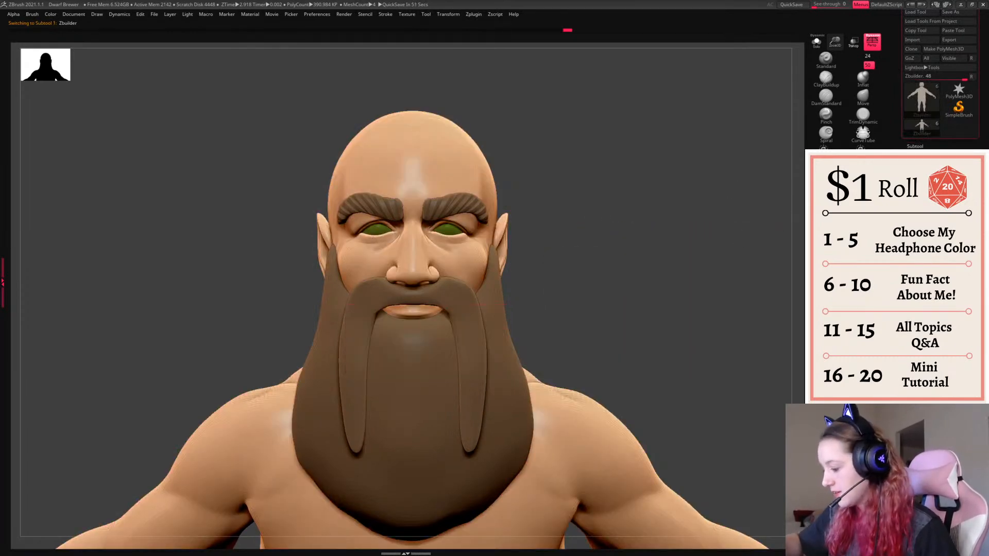
key(space)
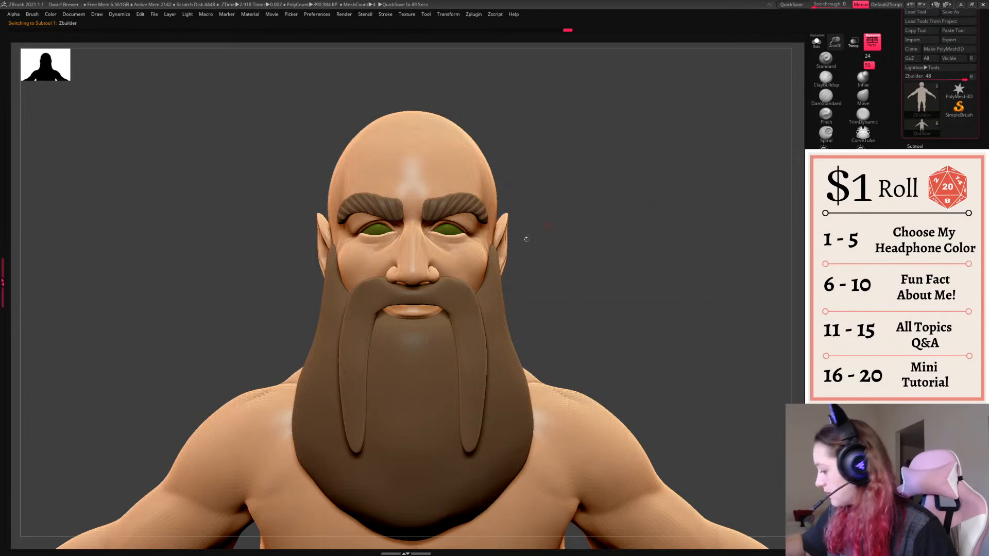
key(space)
key(space)
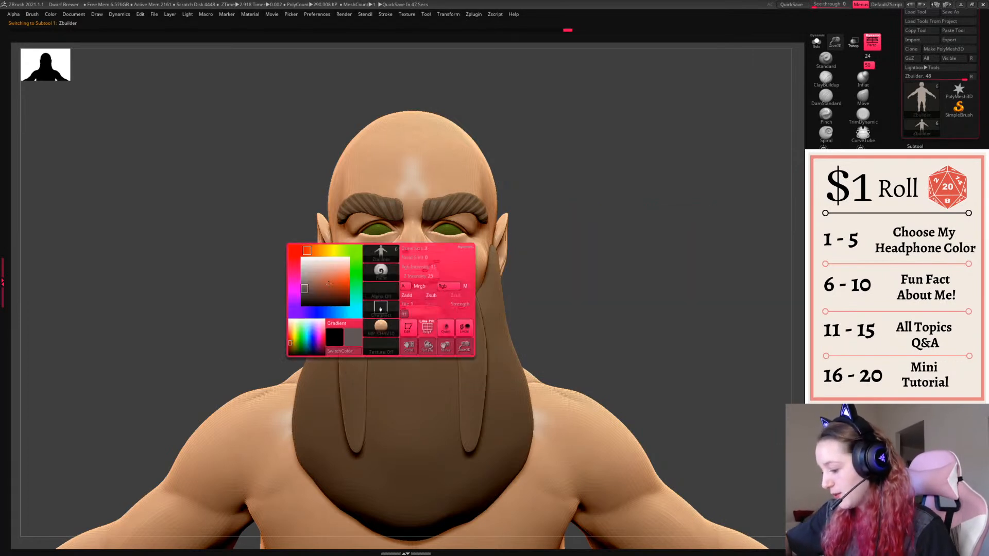
- Try painting red blush on the nose and cheeks, and undo the strokes
key(space)
drag(346, 300, 343, 297)
click(351, 300)
mouse_move(413, 264)
mouse_down()
mouse_move(469, 278)
mouse_move(416, 258)
mouse_move(421, 231)
mouse_up()
mouse_move(476, 266)
mouse_down()
mouse_move(458, 250)
mouse_move(466, 260)
mouse_move(490, 252)
mouse_up()
key(ctrl+z)
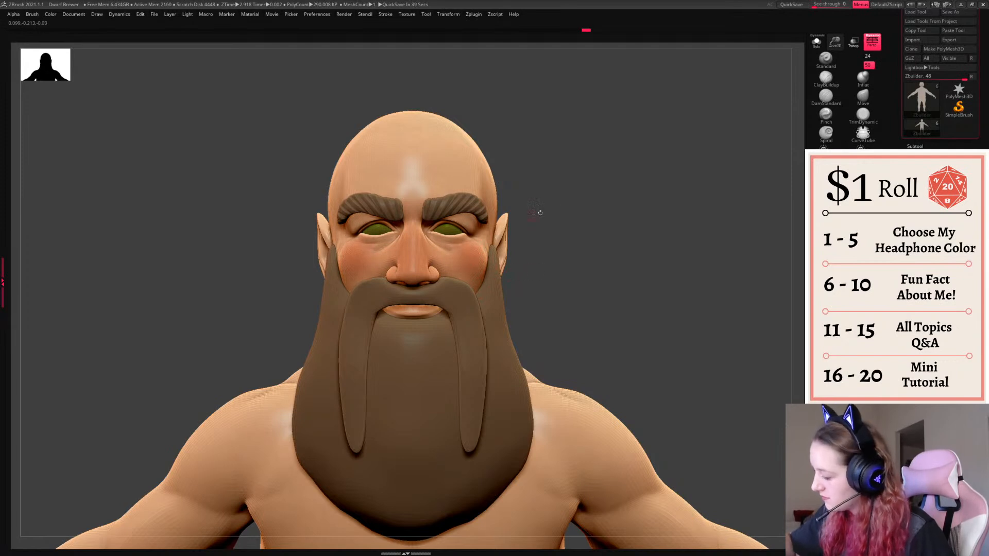
drag(523, 219, 513, 231)
drag(593, 211, 620, 202)
key(ctrl+z)
key(ctrl+z)
key(ctrl+z)
key(ctrl+z)
key(ctrl+z)
- Isolate the eyes, mask them, and show the whole body again
ctrl+shift+click(448, 231)
ctrl+click(657, 206)
ctrl+shift+click(656, 207)
- Choose an orange-red colour and paint soft blush on the nose and both cheeks
key(space)
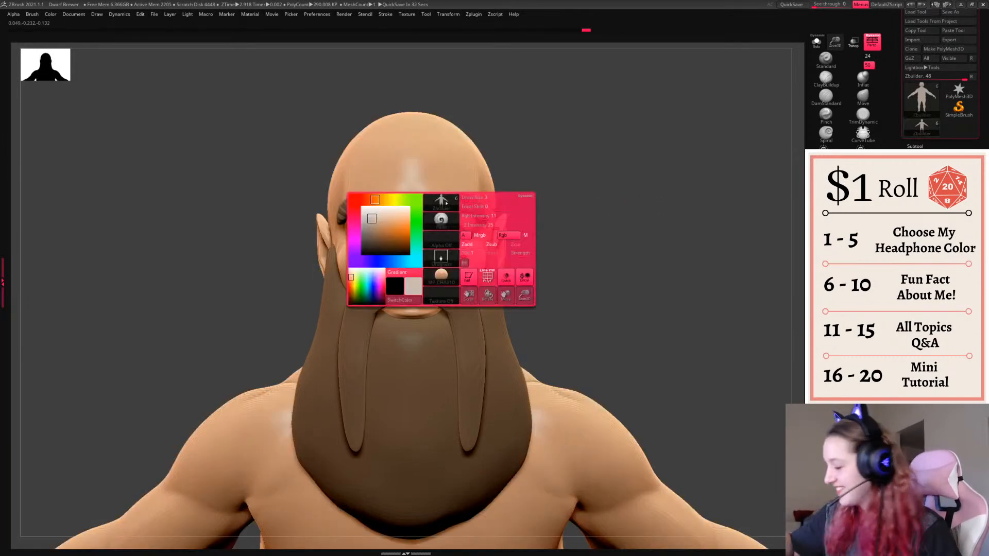
click(392, 221)
click(369, 200)
click(385, 231)
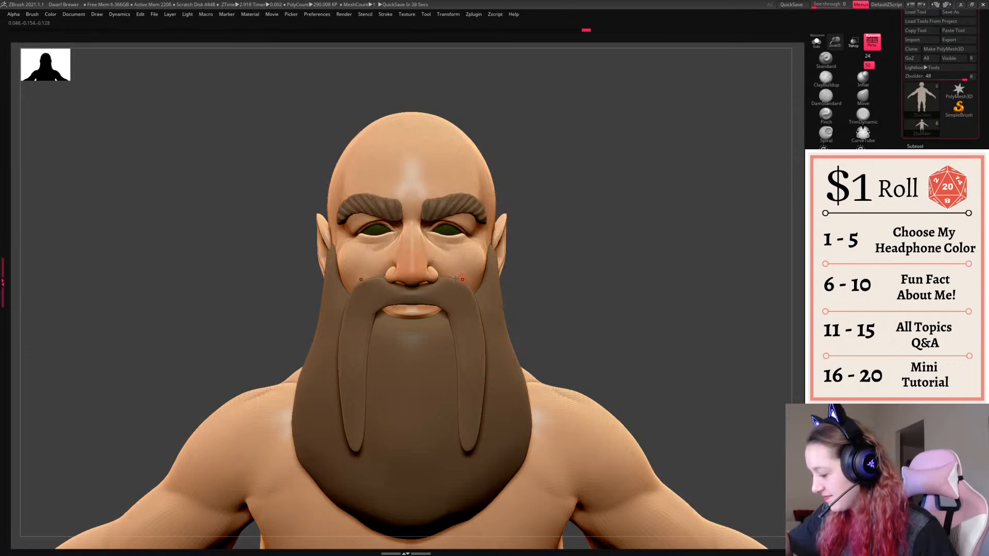
mouse_move(586, 227)
mouse_down()
mouse_move(475, 269)
mouse_move(484, 250)
mouse_up()
mouse_move(603, 255)
shift+mouse_down()
mouse_move(674, 232)
mouse_move(618, 219)
shift+mouse_up()
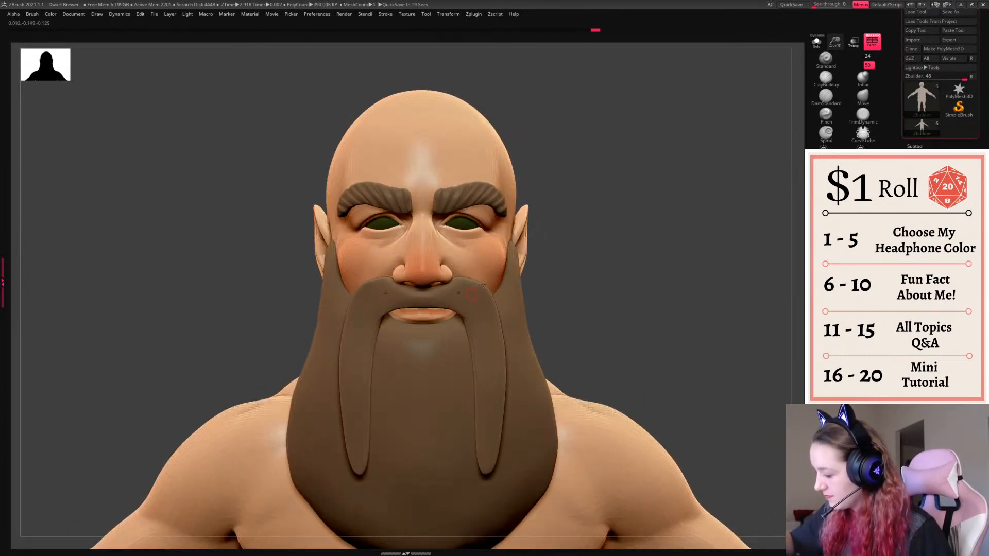
- Choose a yellow colour and tint the forehead, redoing the first stroke more softly
key(space)
click(522, 181)
mouse_move(525, 203)
mouse_down()
mouse_move(504, 205)
mouse_move(516, 198)
mouse_up()
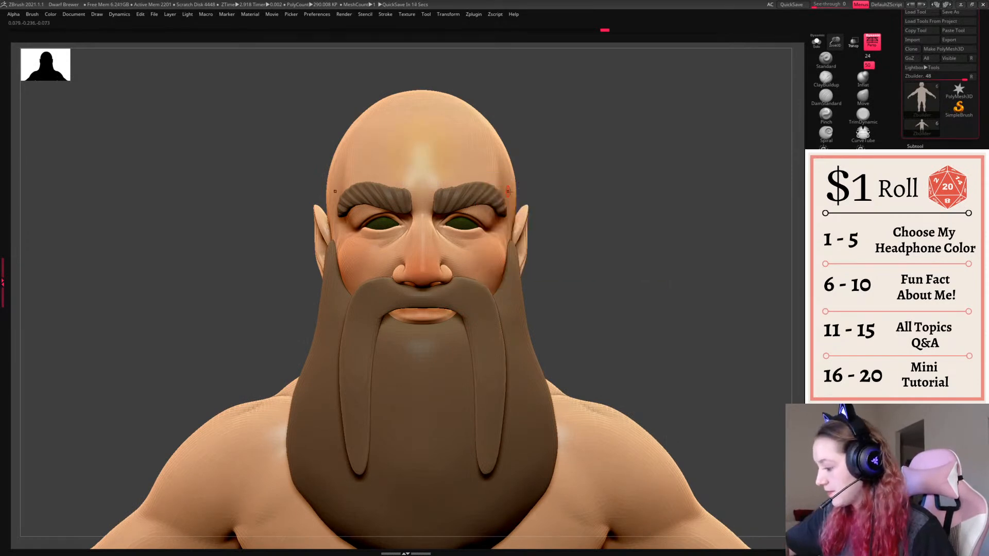
key(ctrl+z)
right_click(449, 206)
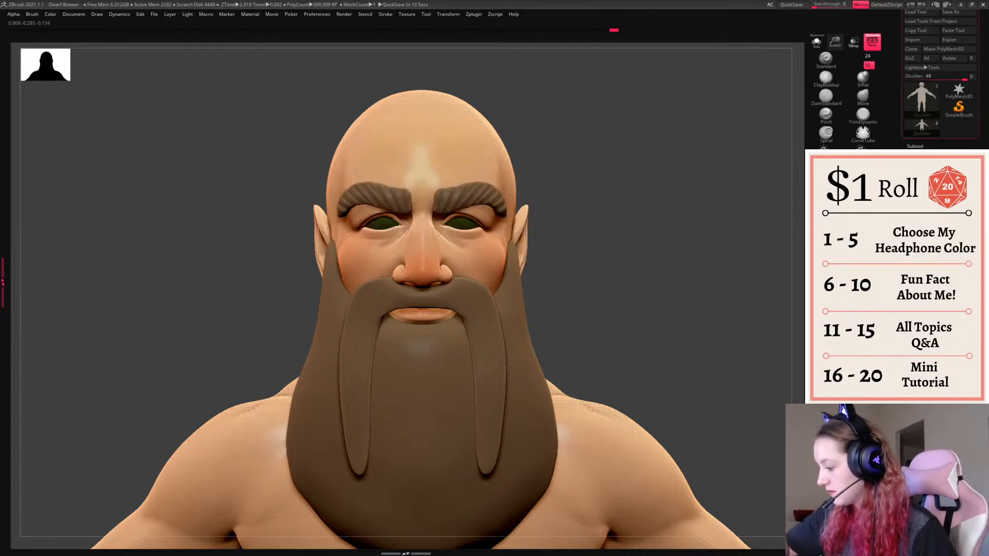
- Clear the eye mask, make the eyebrows active, and reposition them above the eyes with the transform gizmo
drag(693, 229, 472, 270)
drag(586, 205, 612, 208)
mouse_move(683, 211)
mouse_down()
mouse_move(702, 219)
mouse_move(690, 202)
mouse_move(719, 240)
mouse_move(618, 202)
mouse_up()
click(863, 97)
key(space)
key(w)
alt+drag(507, 193, 541, 188)
drag(545, 230, 545, 232)
key(q)
mouse_move(747, 229)
mouse_down()
mouse_move(684, 227)
mouse_move(757, 216)
mouse_move(789, 171)
mouse_up()
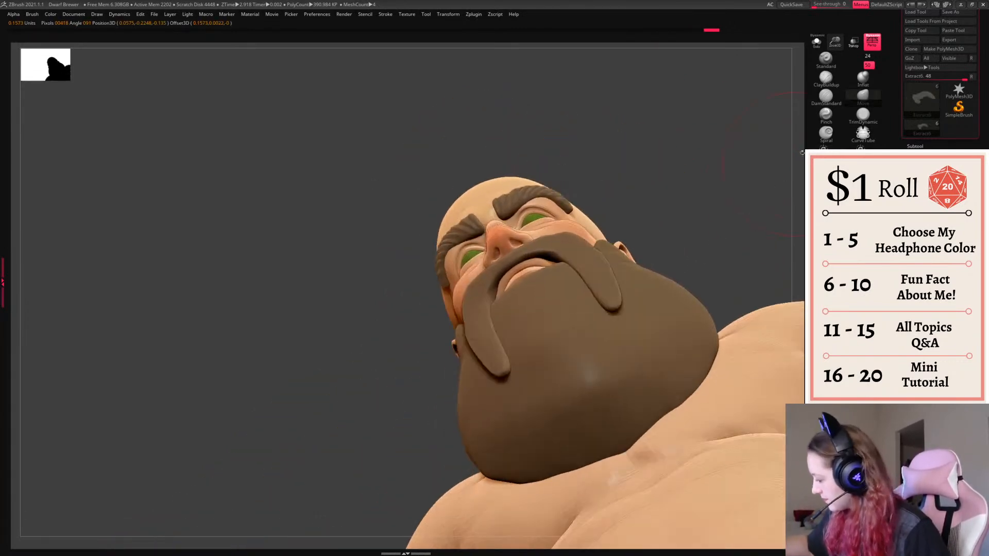
- Adjust the outer ends of the eyebrows with the Move brush so they follow the brow
alt+click(568, 215)
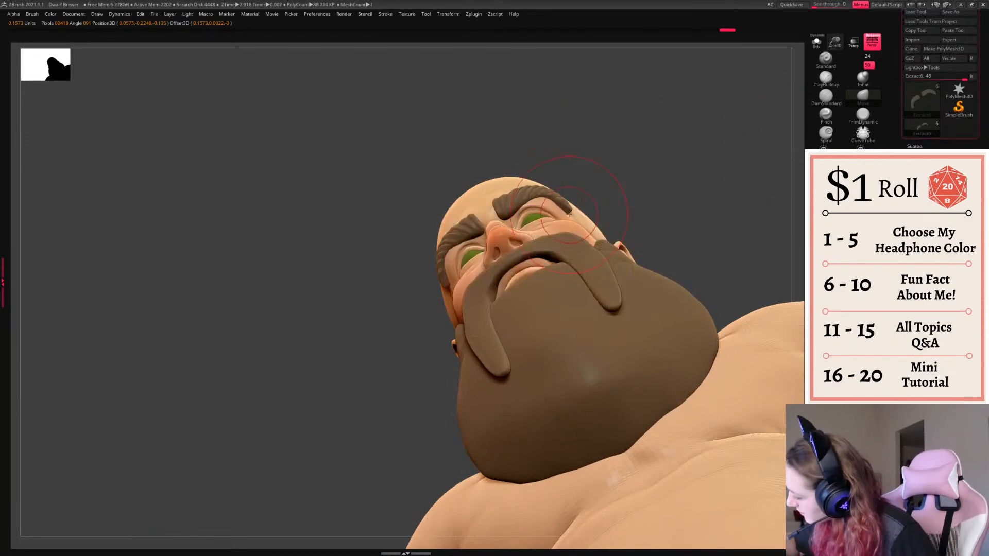
drag(570, 210, 566, 206)
mouse_move(742, 147)
mouse_down()
mouse_move(717, 201)
mouse_move(693, 204)
mouse_up()
mouse_move(726, 266)
mouse_down()
mouse_move(780, 272)
mouse_move(746, 273)
mouse_up()
- Make the mustache active and shape its hanging strands into uneven, wavy locks with pointed tips
alt+click(589, 368)
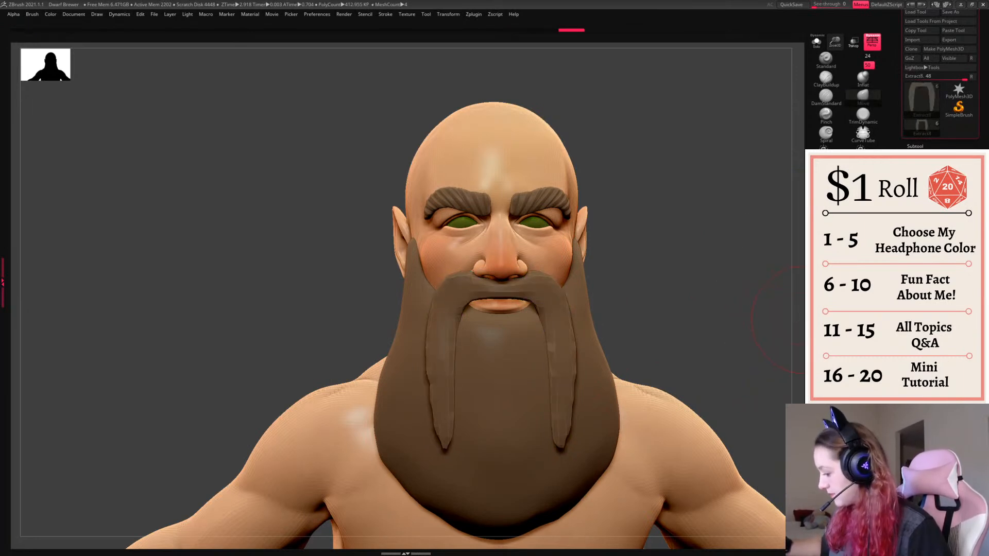
key(f)
drag(696, 296, 696, 326)
- Make the body active and pull the tip of the nose forward in profile with the Move brush
alt+click(399, 149)
drag(639, 177, 617, 297)
right_click(617, 297)
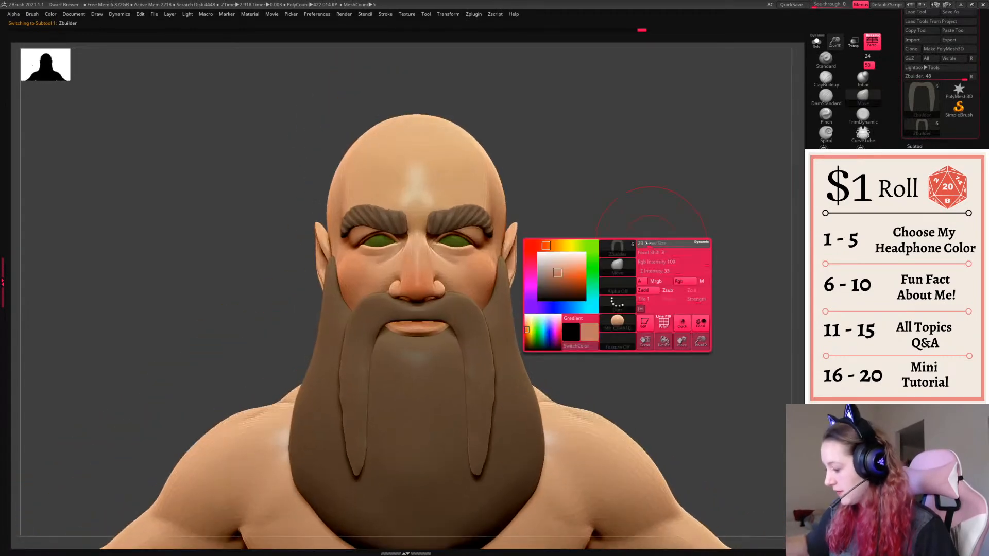
alt+click(466, 268)
right_click(479, 357)
drag(431, 284, 434, 285)
shift+drag(595, 266, 613, 276)
right_click(605, 275)
right_click(449, 291)
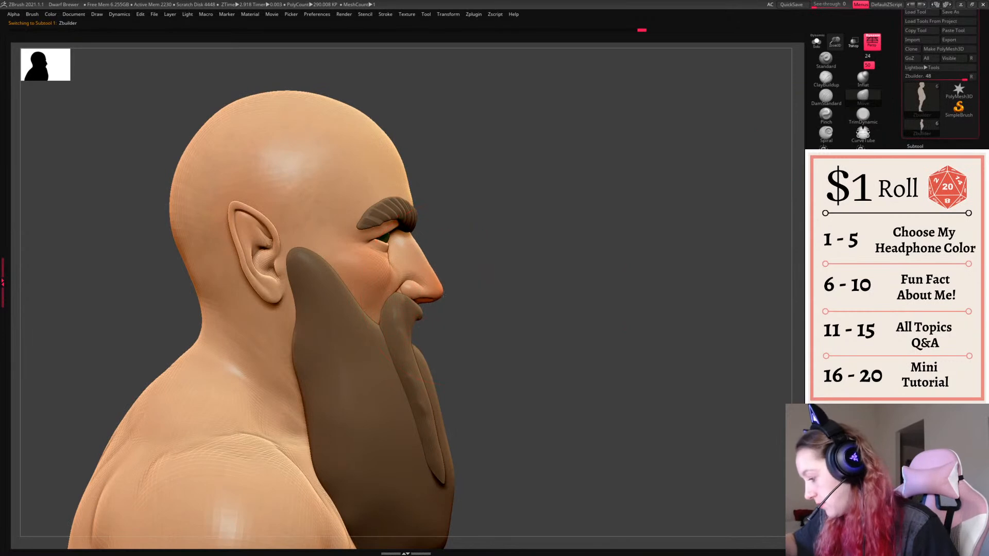
right_click(445, 290)
right_click(433, 271)
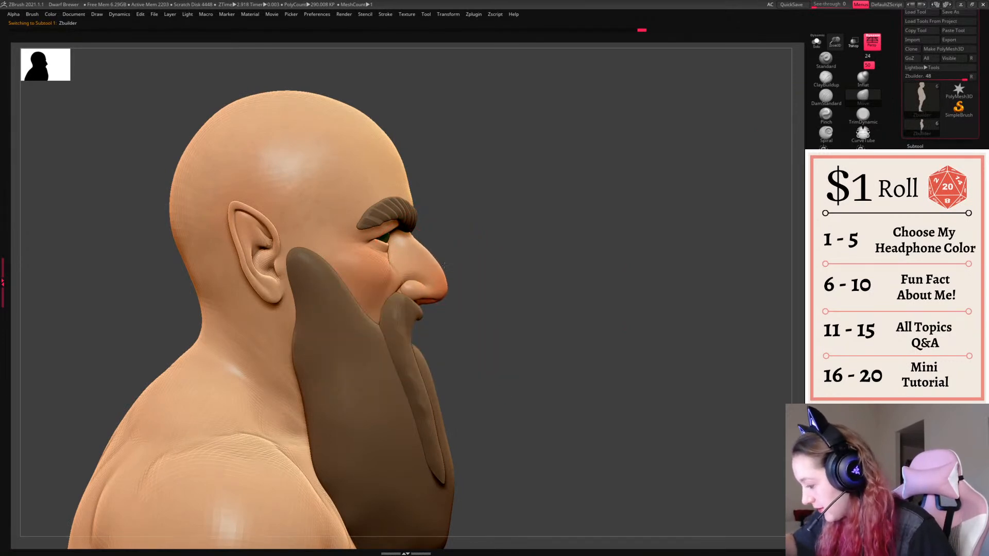
- Refine the nose into a larger, rounder and slightly drooping shape with the Move brush
drag(442, 269, 439, 271)
mouse_move(669, 229)
mouse_down()
mouse_move(613, 223)
mouse_move(656, 243)
mouse_up()
right_click(454, 288)
drag(454, 281, 447, 300)
drag(659, 227, 592, 227)
right_click(452, 314)
right_click(445, 304)
drag(446, 303, 440, 304)
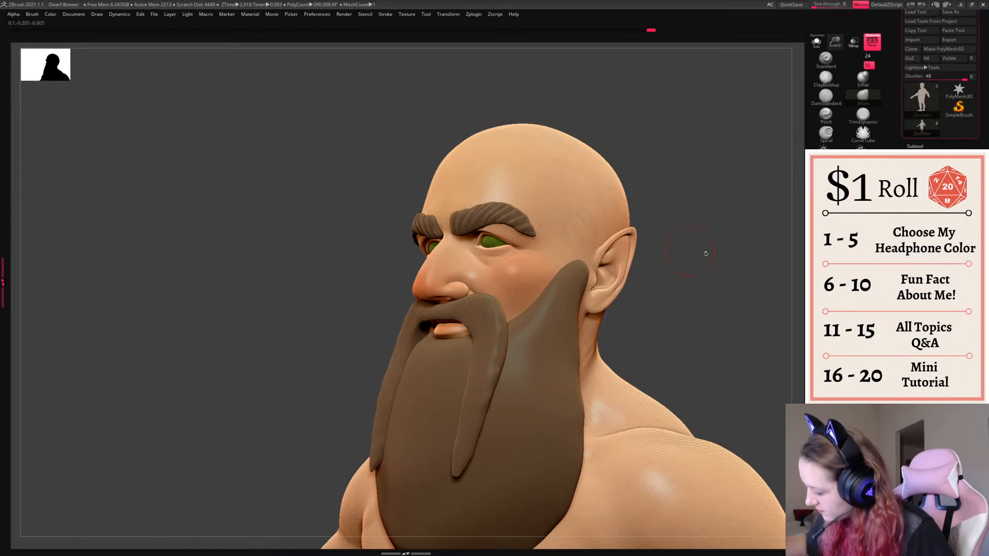
drag(678, 250, 721, 265)
drag(449, 280, 452, 279)
mouse_move(711, 234)
mouse_down()
mouse_move(747, 249)
mouse_move(743, 269)
mouse_up()
mouse_move(759, 236)
alt+mouse_down()
mouse_move(753, 261)
mouse_move(738, 262)
alt+mouse_up()
- Carve several horizontal wrinkles across the forehead above the eyebrows with the DamStandard brush
click(826, 96)
drag(439, 225, 420, 229)
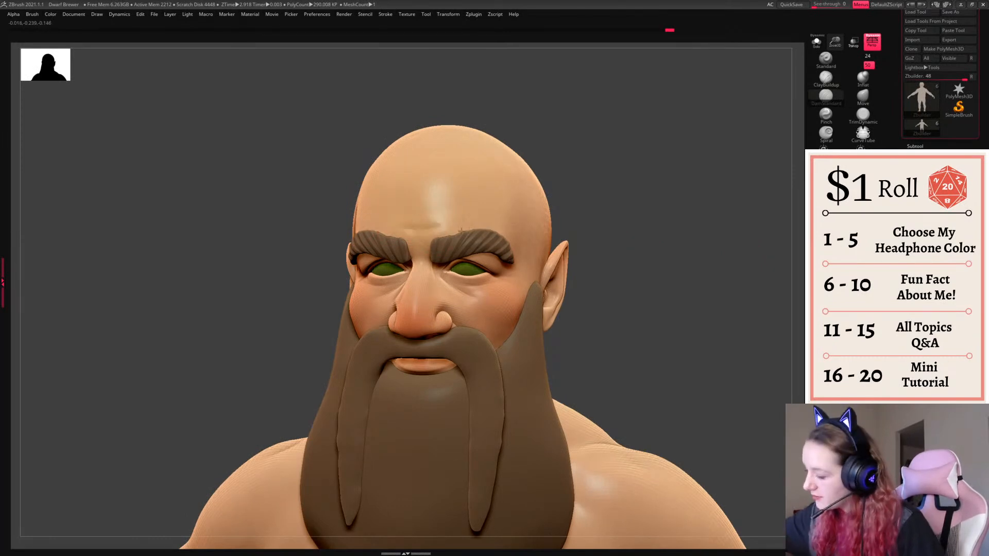
click(386, 14)
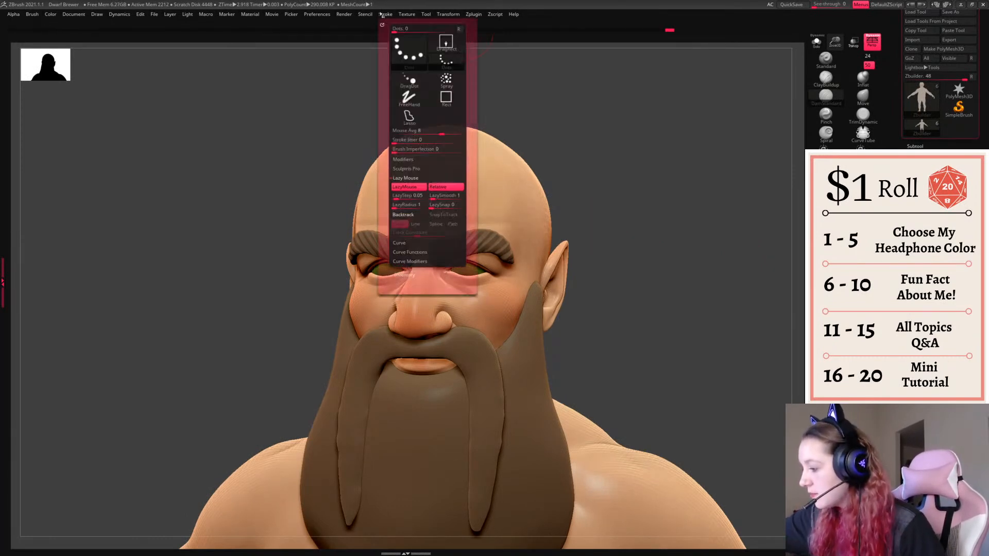
drag(429, 228, 546, 219)
key(space)
drag(423, 213, 530, 211)
drag(426, 190, 533, 190)
drag(423, 166, 515, 170)
drag(412, 209, 515, 198)
drag(430, 150, 519, 174)
- Carve short creases down the temples beside the outer ends of the eyebrows
mouse_move(695, 190)
mouse_down()
mouse_move(656, 195)
mouse_move(687, 194)
mouse_up()
drag(509, 189, 502, 213)
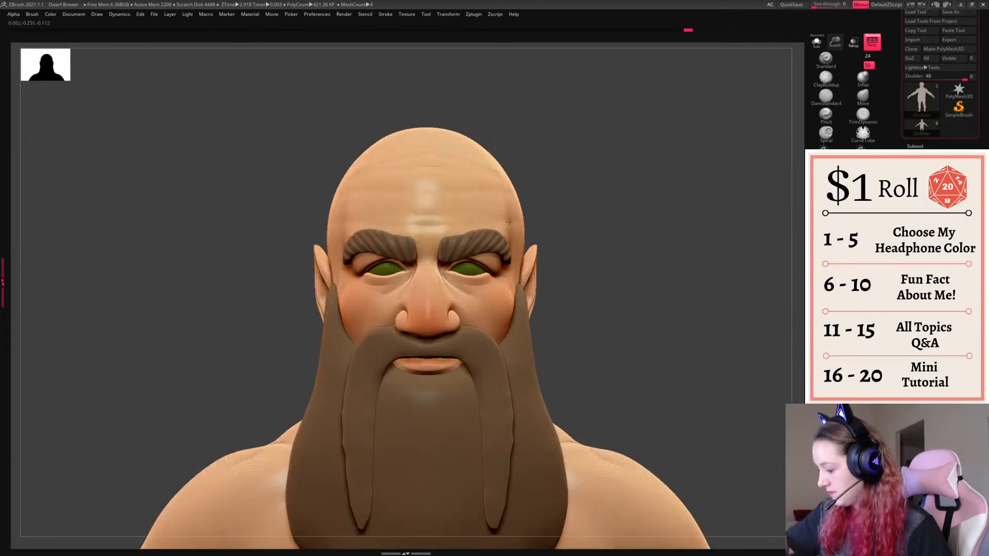
drag(642, 282, 628, 281)
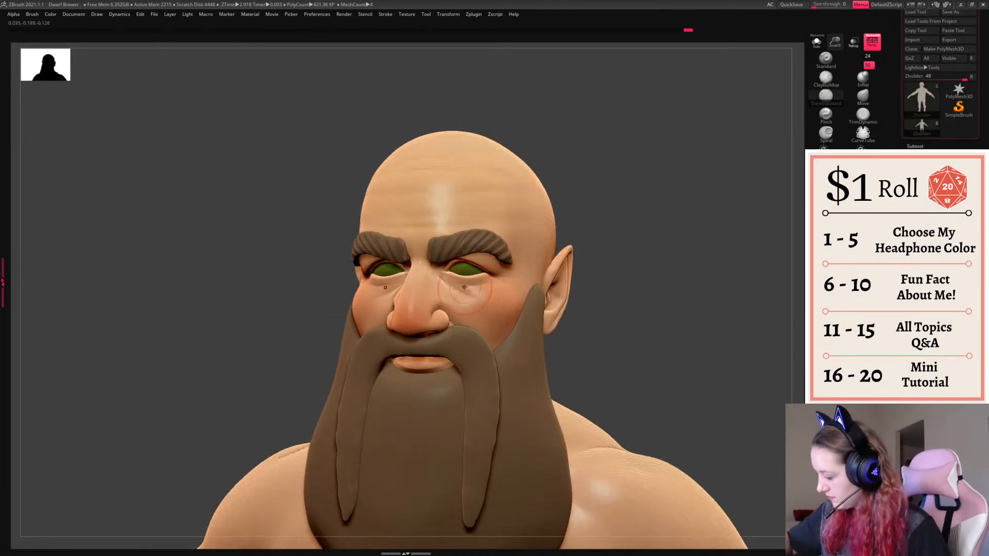
- Carve fine crow's-feet creases running outward from the outer corners of both eyes with the DamStandard brush
right_click(667, 352)
right_click(671, 351)
drag(669, 345, 646, 344)
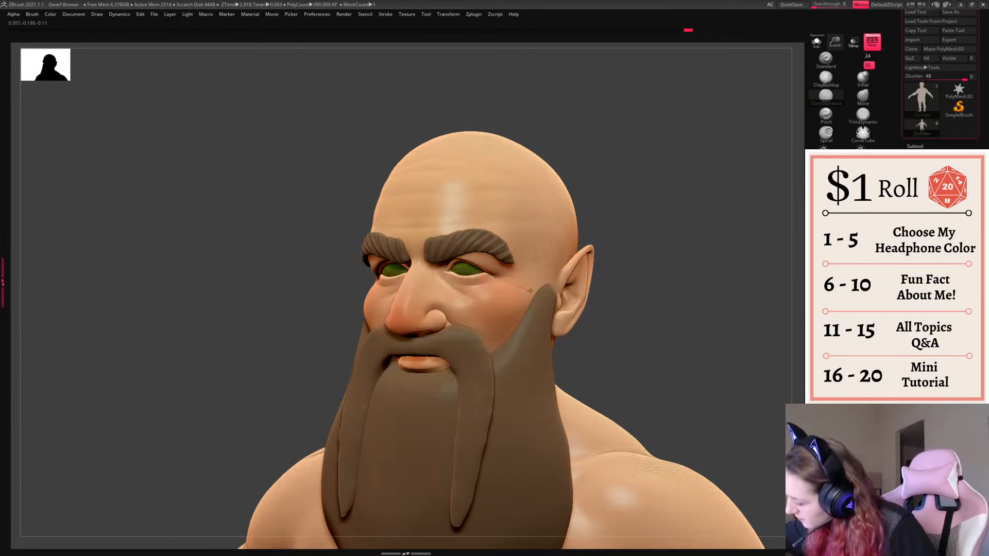
mouse_move(649, 265)
mouse_down()
mouse_move(719, 253)
mouse_move(409, 271)
mouse_up()
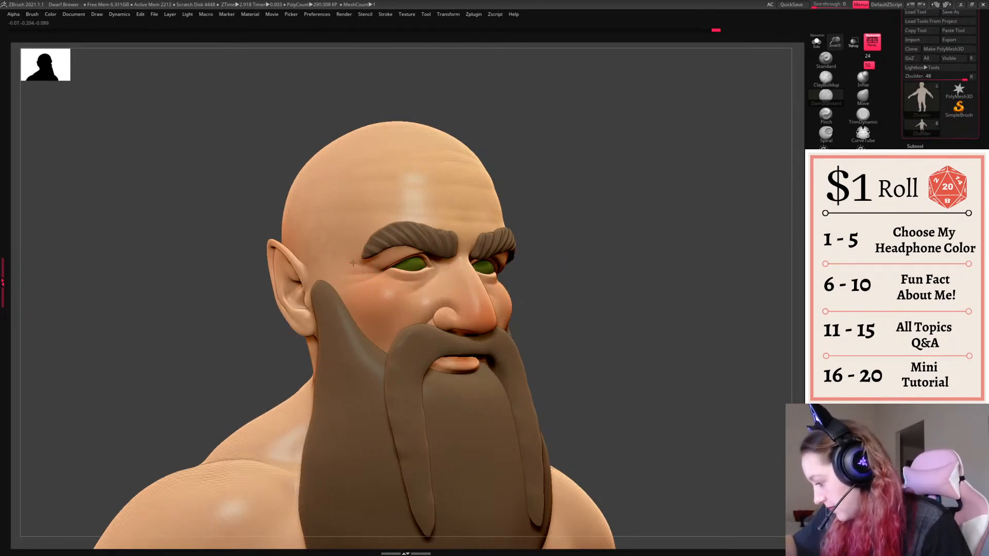
drag(673, 238, 697, 250)
- Carve soft creases beneath both eyes, following the lower eyelids, with the DamStandard brush
key(space)
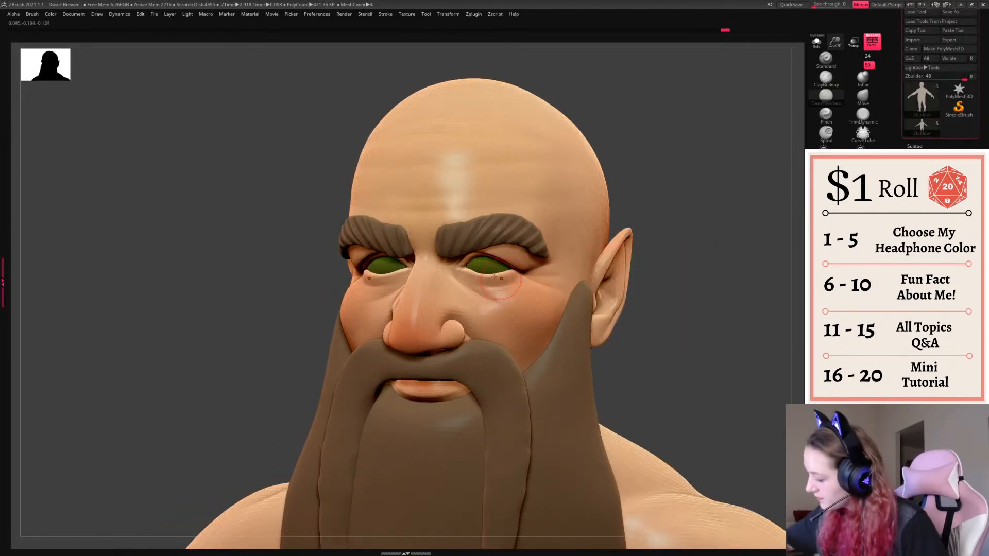
key(space)
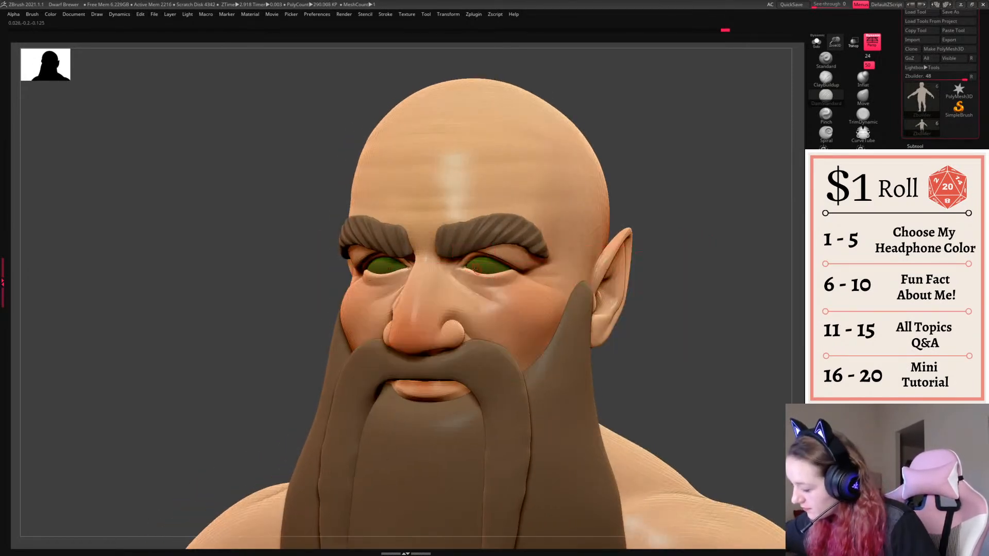
key(space)
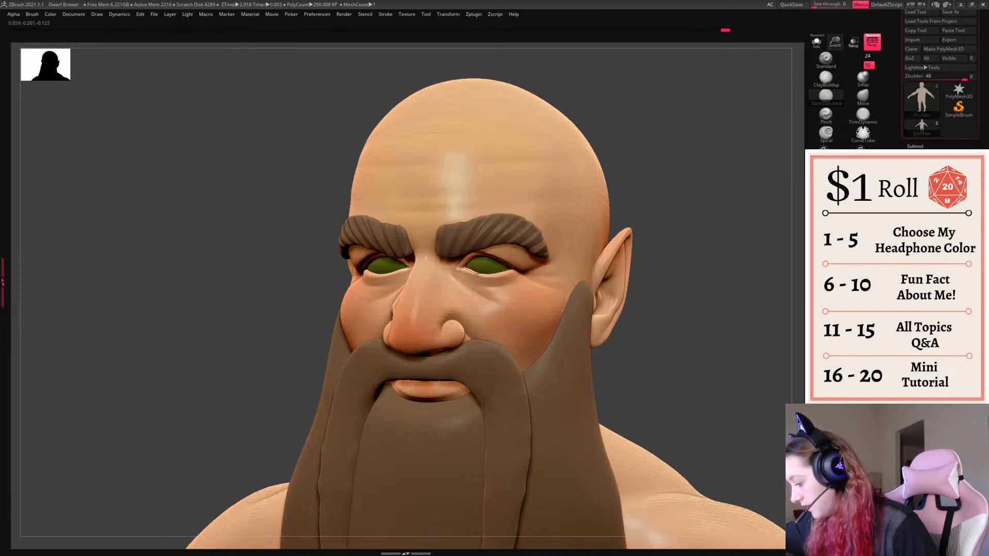
key(space)
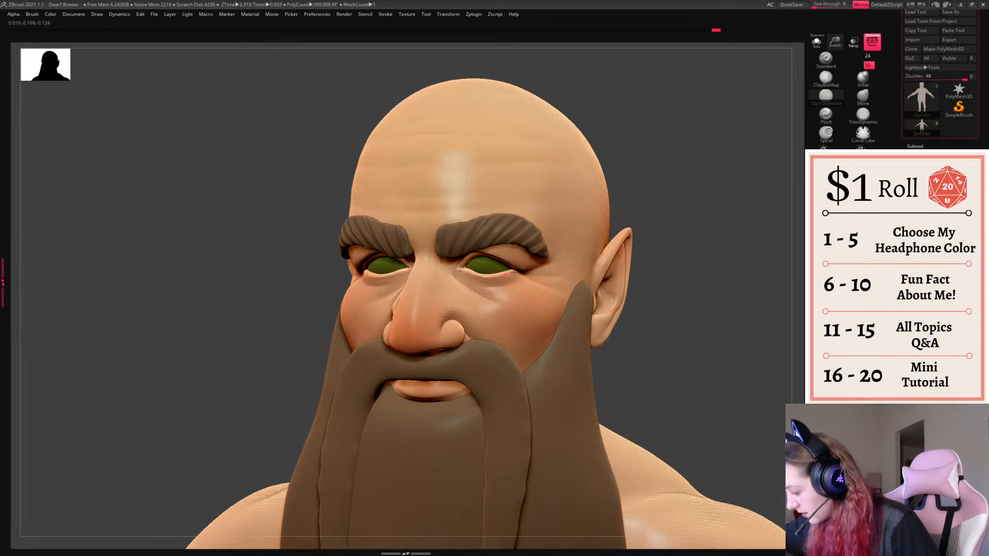
drag(495, 274, 507, 272)
mouse_move(545, 303)
right_down()
mouse_move(628, 302)
mouse_move(598, 258)
right_up()
key(space)
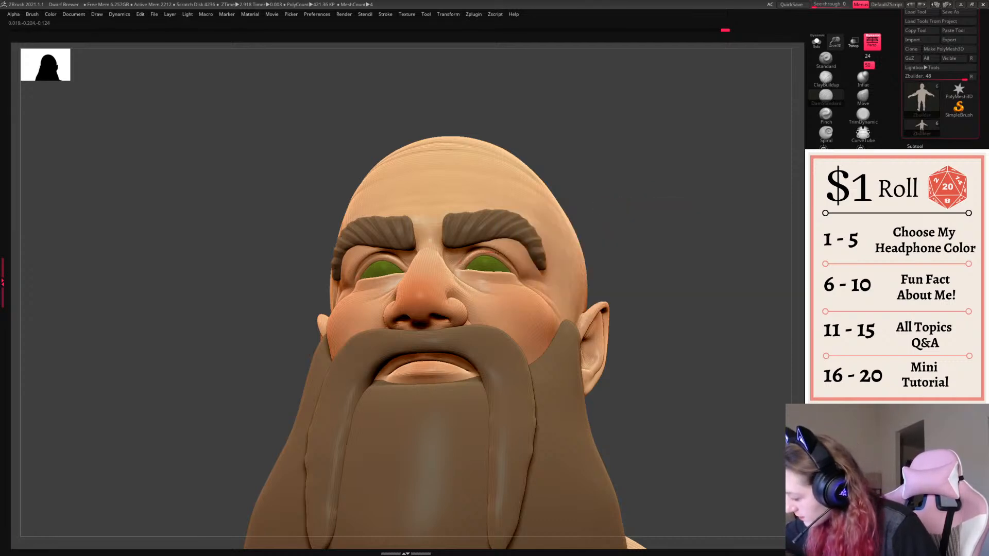
- Subdivide the body mesh once more and tweak the sides of the nose with the Move brush
right_drag(698, 239, 723, 290)
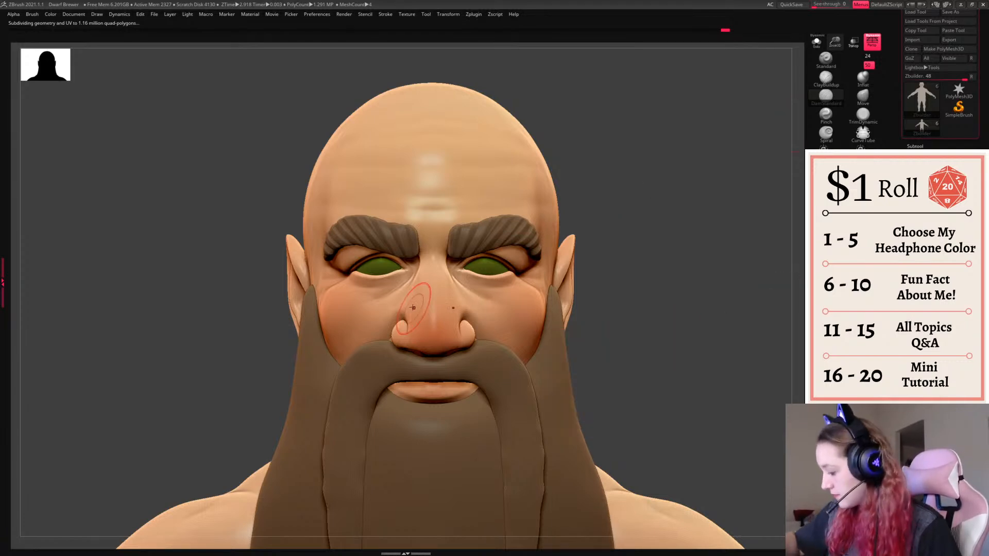
key(space)
key(b)
key(m)
key(v)
key(space)
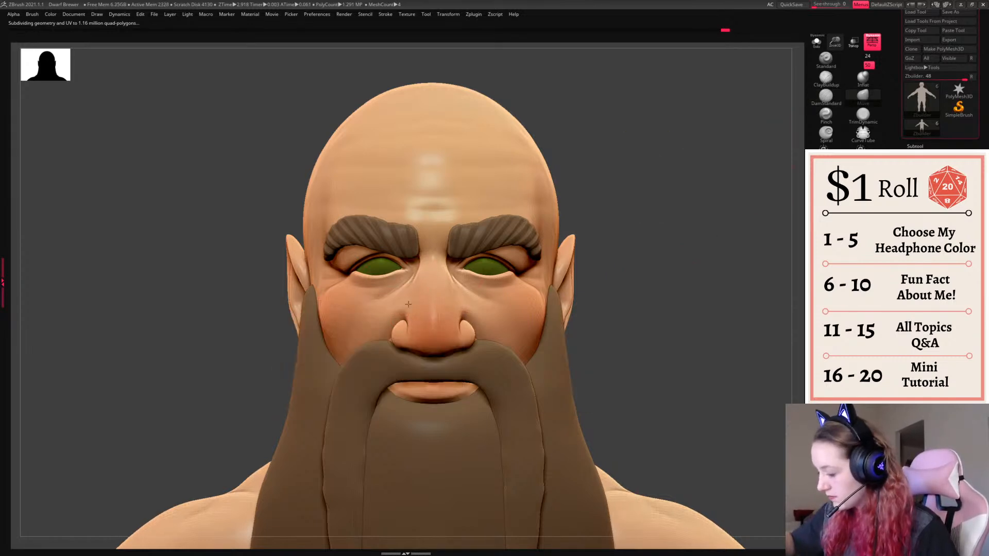
key(space)
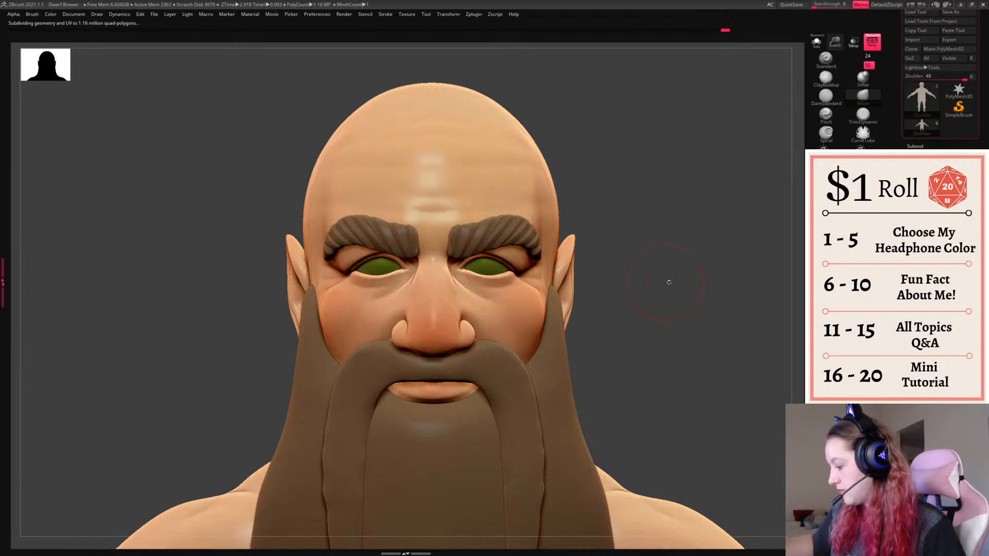
- Carve frown creases between the inner ends of the eyebrows, finishing with the DamStandard brush
key(space)
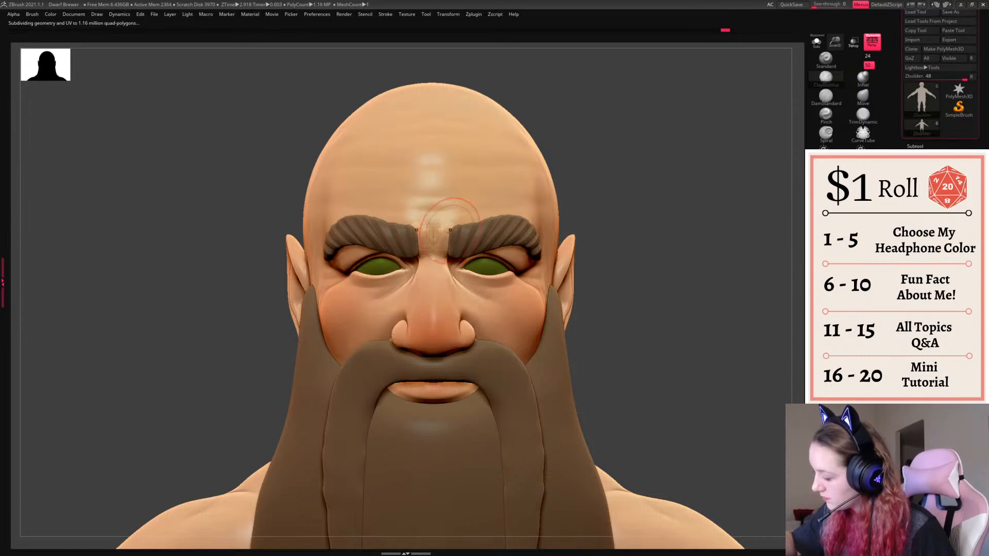
mouse_move(624, 242)
mouse_down()
mouse_move(703, 242)
mouse_move(639, 236)
mouse_up()
click(825, 97)
key(space)
drag(439, 236, 432, 220)
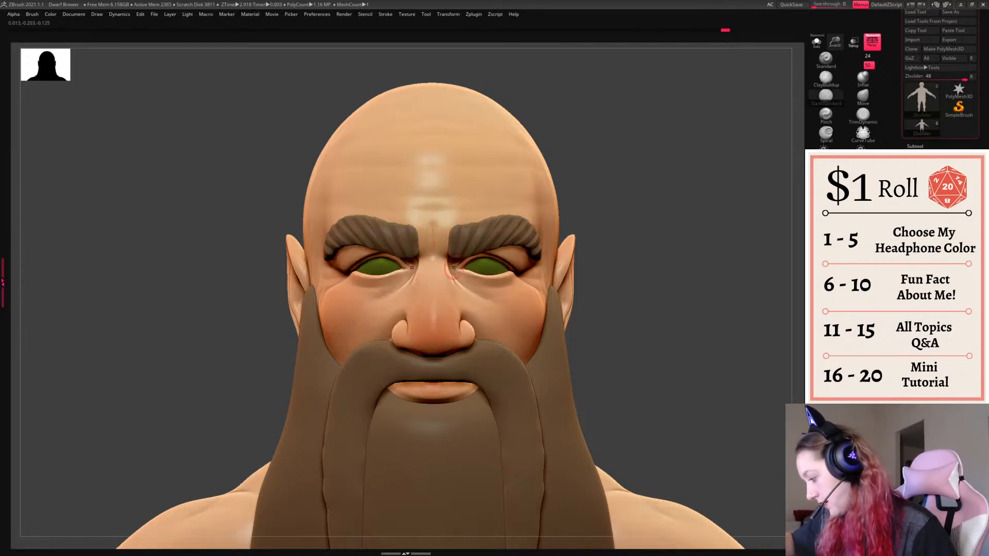
drag(622, 221, 592, 283)
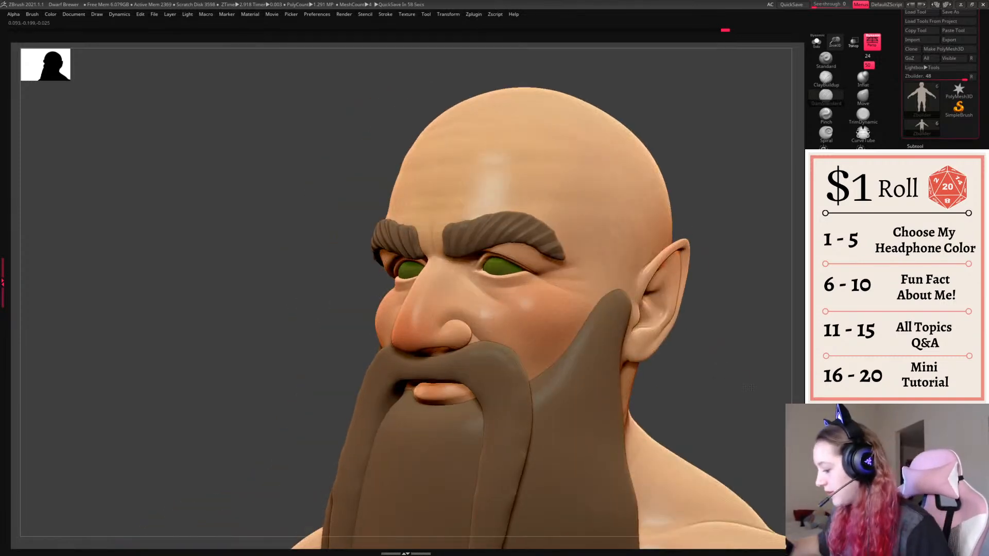
- Make the trousers active in the full-figure view and reshape their waistband around the hips with the Move brush
shift+drag(745, 387, 748, 399)
drag(772, 333, 740, 397)
key(f)
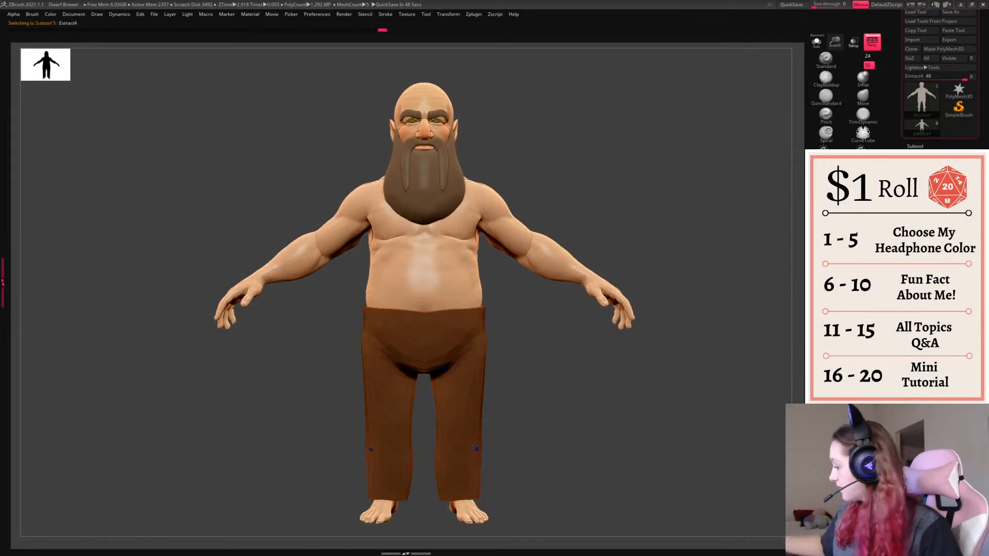
key(w)
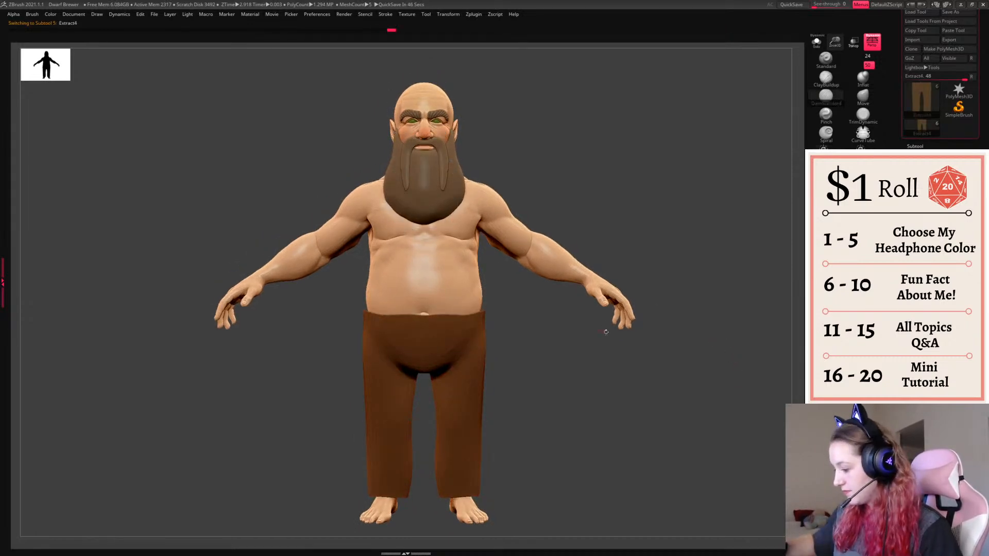
key(q)
right_click(588, 394)
click(863, 97)
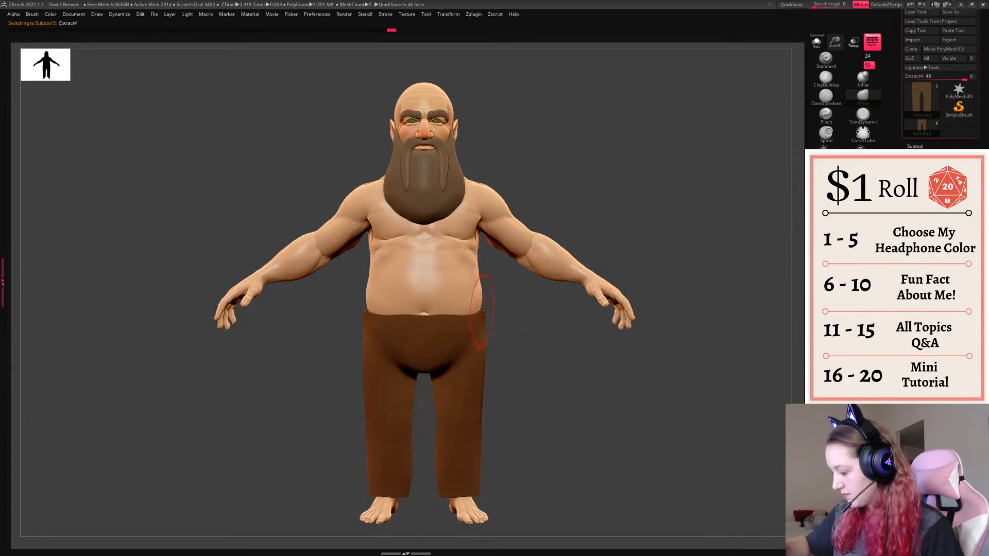
drag(468, 315, 438, 308)
drag(460, 313, 460, 308)
right_drag(448, 316, 544, 344)
right_click(531, 408)
right_click(549, 410)
ctrl+right_drag(598, 399, 611, 357)
mouse_move(706, 407)
right_down()
mouse_move(561, 419)
mouse_move(628, 398)
right_up()
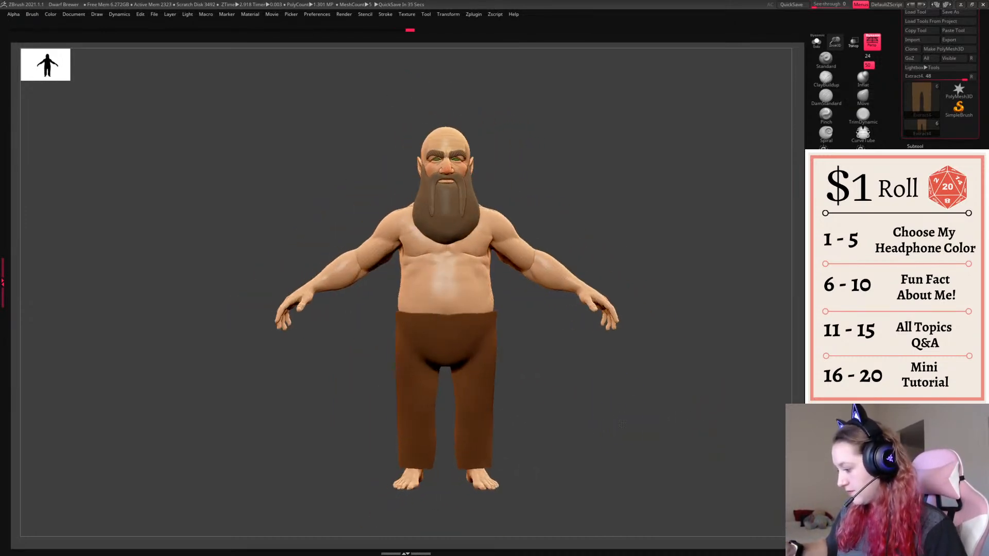
- Make the body active and widen the sides of the belly above the waistband with the Move brush, undoing unwanted strokes
alt+click(485, 290)
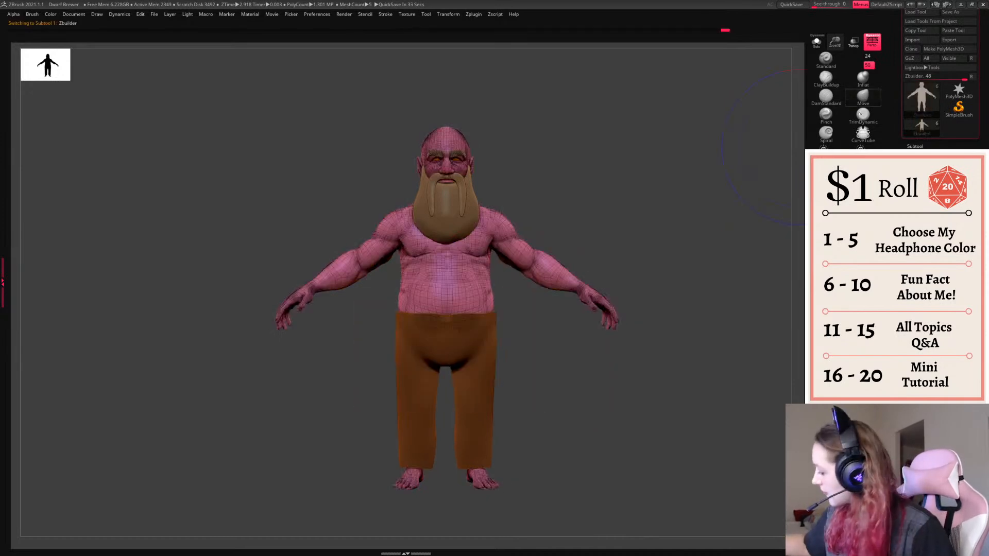
alt+right_drag(577, 173, 525, 176)
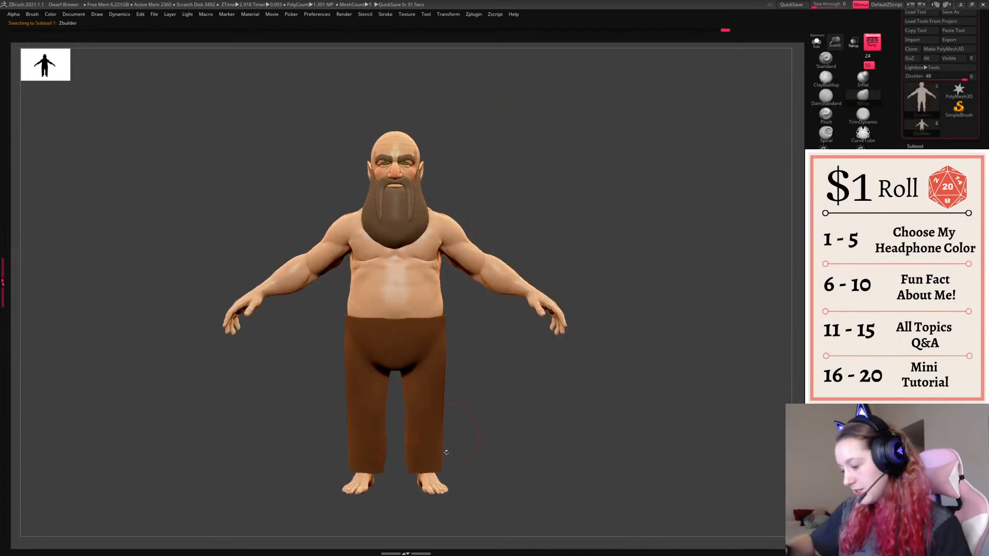
mouse_move(663, 263)
shift+right_down()
mouse_move(570, 304)
mouse_move(676, 275)
shift+right_up()
right_click(676, 275)
right_click(445, 318)
mouse_move(438, 321)
mouse_down()
mouse_move(446, 326)
mouse_move(412, 348)
mouse_move(482, 348)
mouse_up()
key(ctrl+z)
right_click(446, 319)
right_click(447, 325)
key(ctrl+z)
right_click(446, 325)
key(ctrl+z)
- Make the trousers active and fit the waistband around the wider belly using the Inflate and Move brushes
alt+click(420, 358)
click(864, 80)
drag(426, 322, 444, 325)
mouse_move(518, 309)
mouse_down()
mouse_move(477, 299)
mouse_move(525, 338)
mouse_up()
click(864, 95)
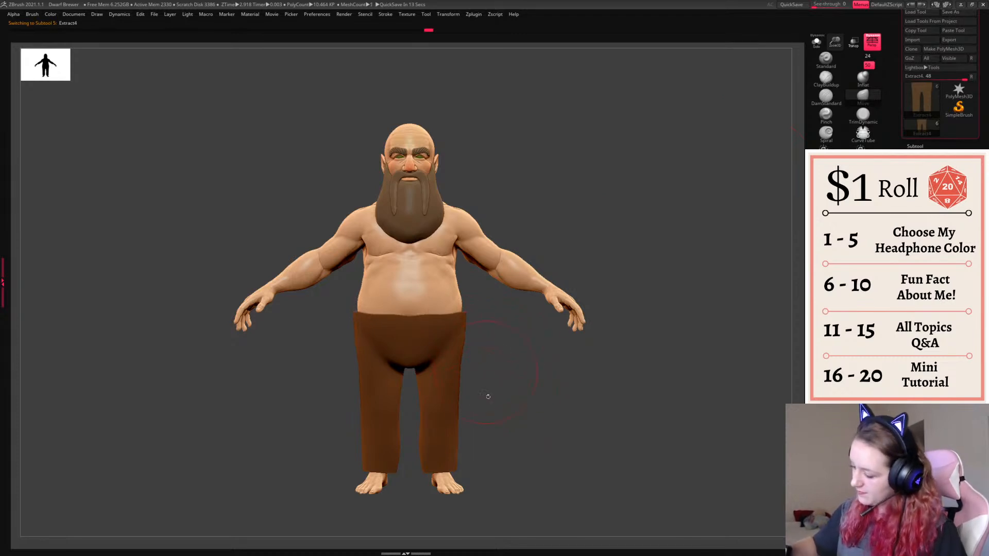
mouse_move(671, 357)
mouse_down()
mouse_move(561, 351)
mouse_move(596, 347)
mouse_up()
mouse_move(528, 313)
mouse_down()
mouse_move(548, 306)
mouse_move(685, 347)
mouse_move(737, 393)
mouse_move(731, 381)
mouse_move(643, 382)
mouse_up()
right_click(516, 373)
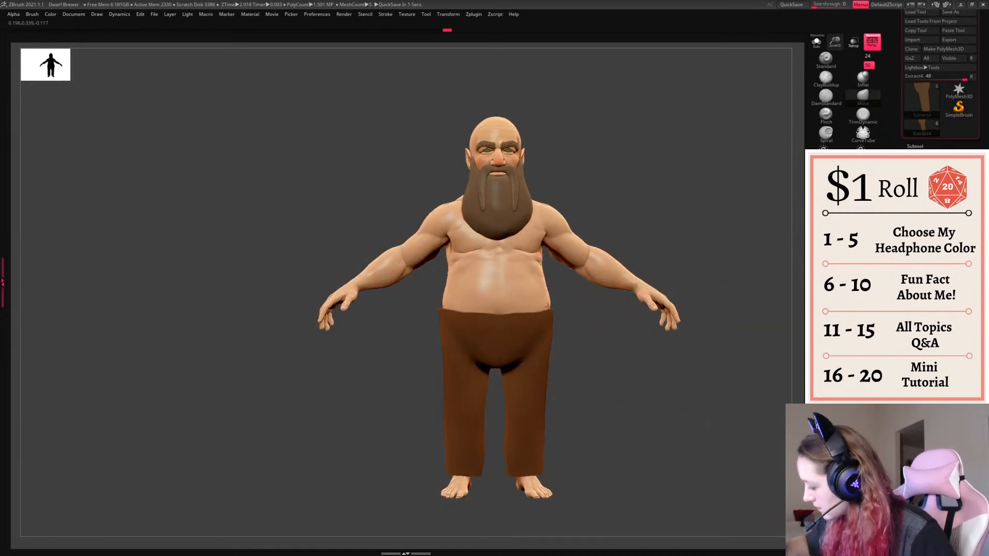
drag(562, 311, 580, 323)
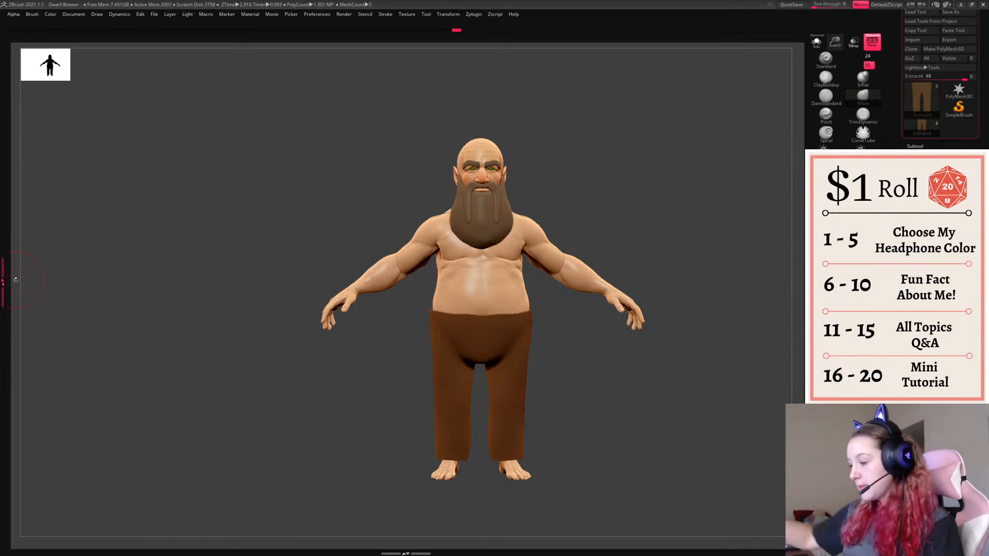
- Recolor the beard and mustache a darker brown after checking the head from the front and side
mouse_move(647, 219)
alt+mouse_down()
mouse_move(631, 288)
mouse_move(568, 302)
alt+mouse_up()
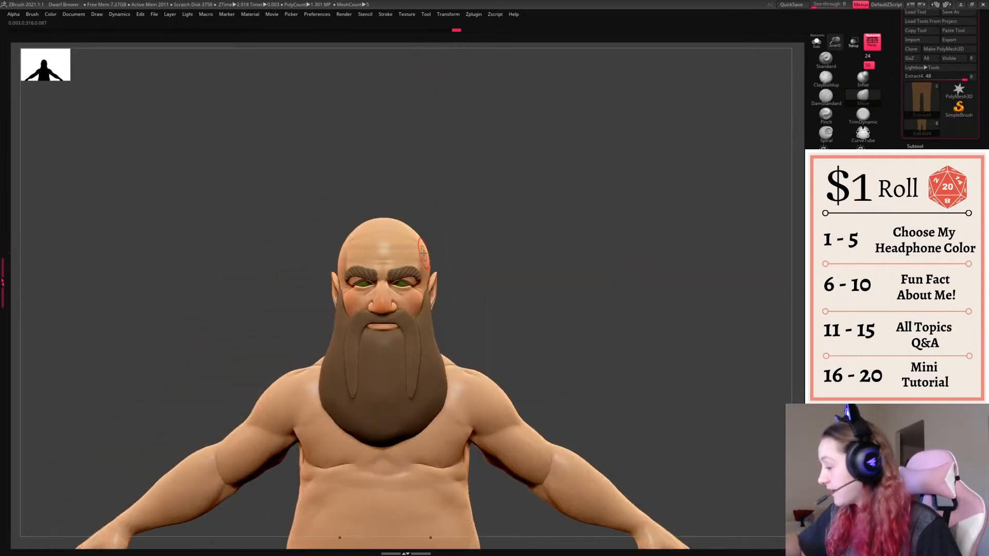
drag(664, 206, 510, 244)
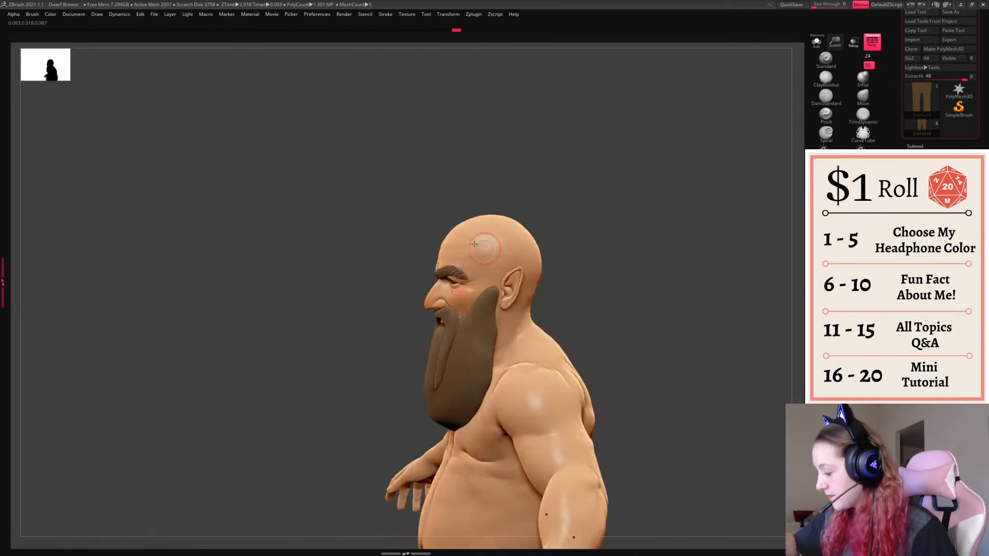
drag(407, 245, 549, 240)
alt+click(469, 247)
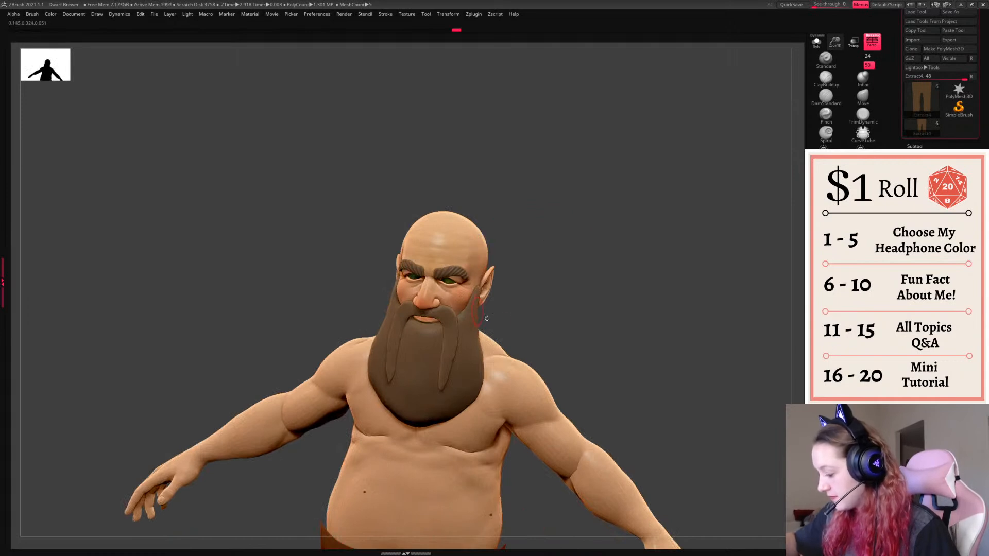
shift+drag(610, 256, 604, 245)
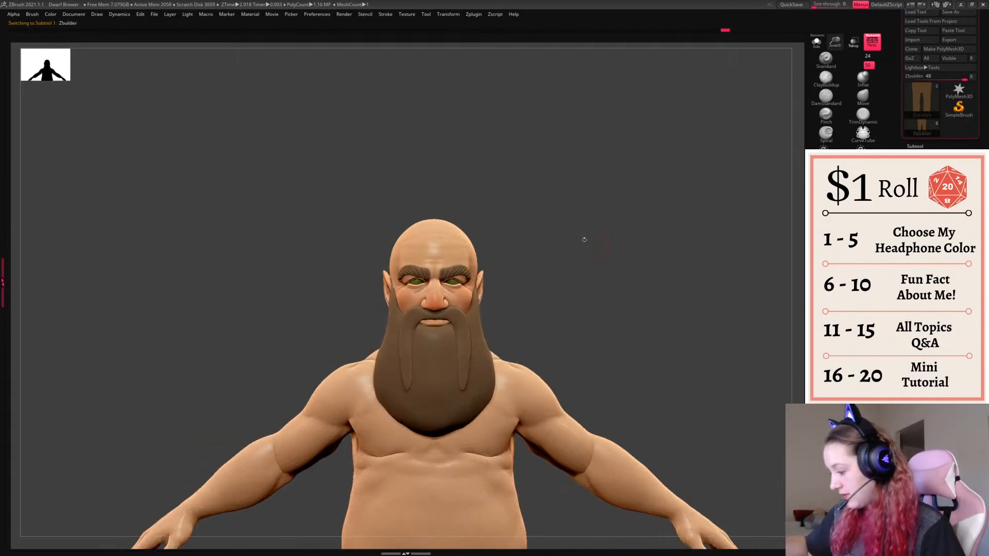
right_click(594, 333)
alt+click(453, 355)
key(b)
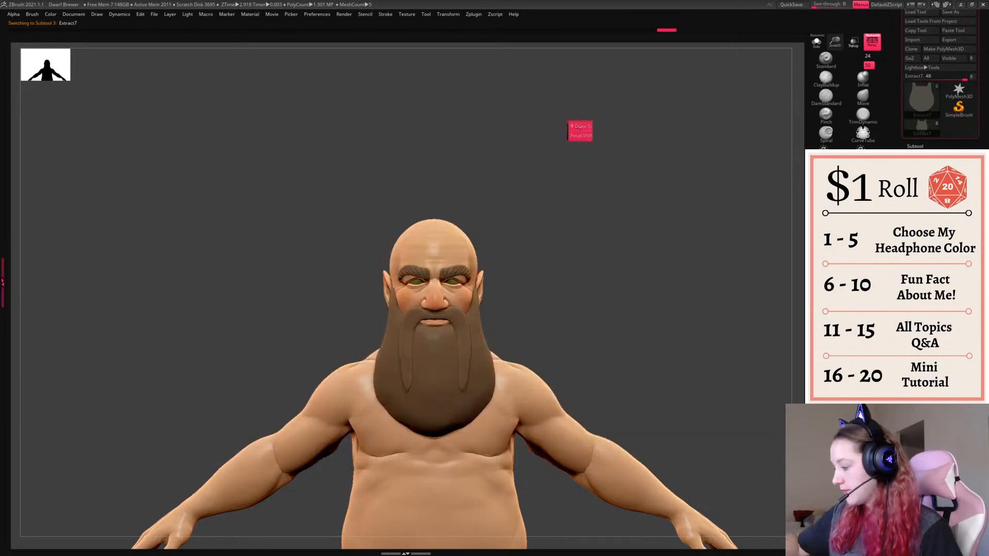
right_click(578, 128)
drag(483, 150, 473, 179)
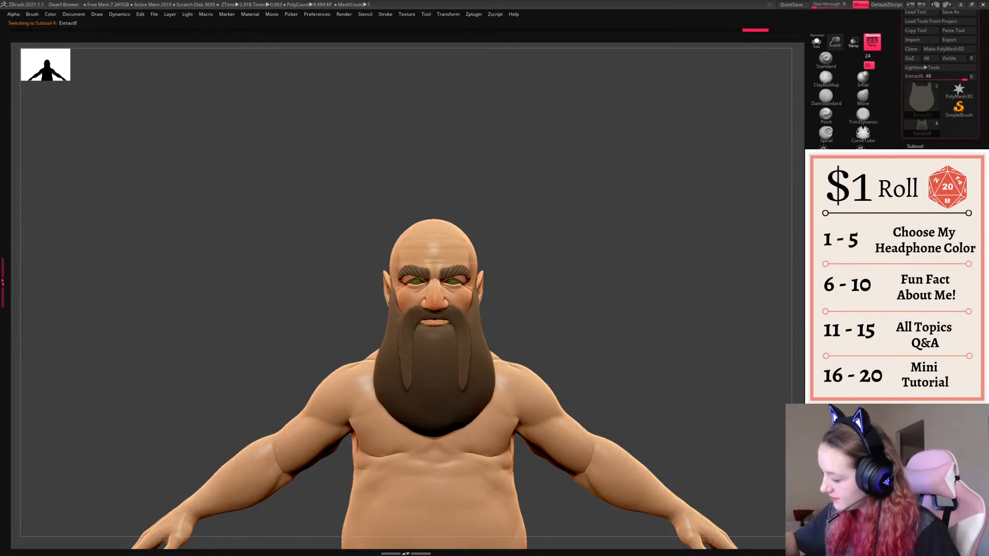
drag(539, 259, 502, 268)
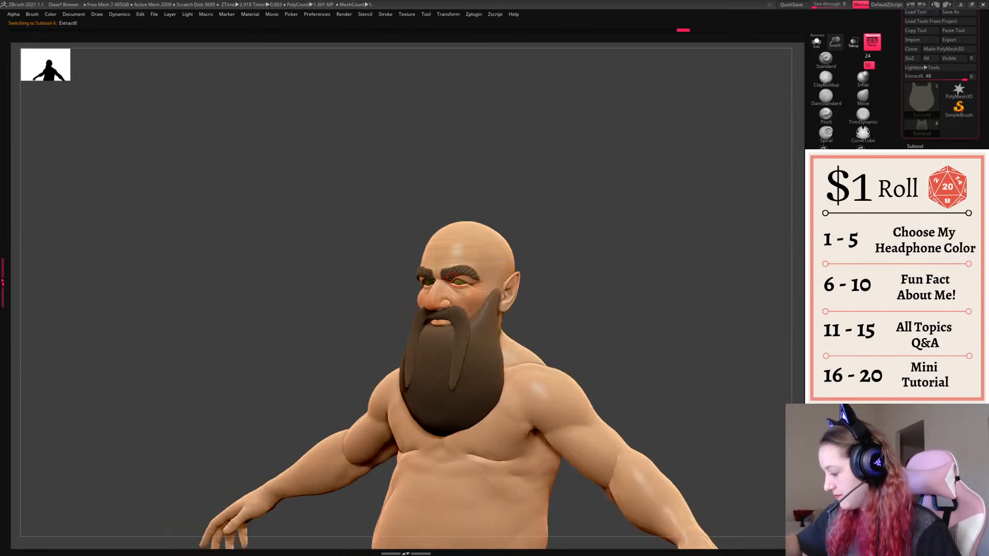
drag(565, 268, 648, 231)
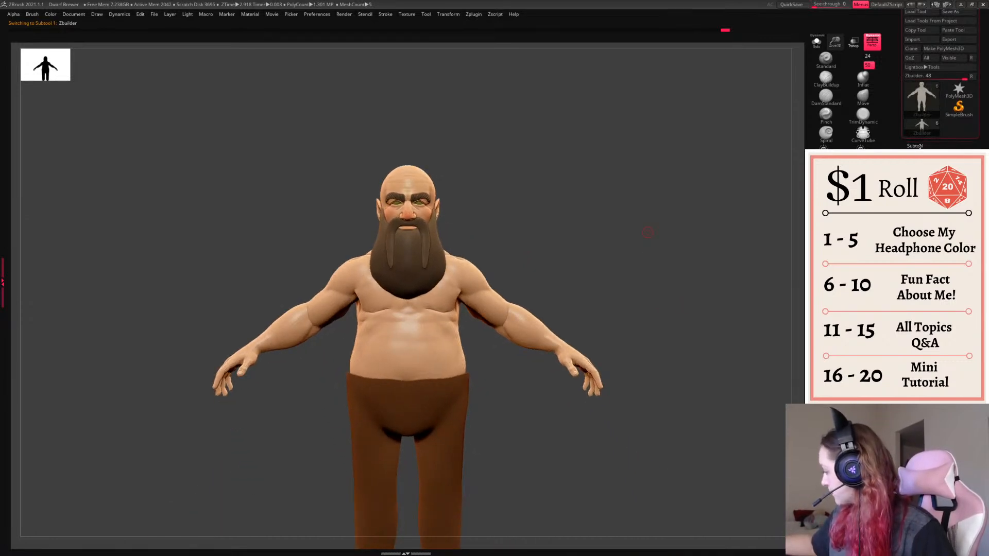
- Merge the eyebrows, mustache and beard subtools into a single hair subtool
click(926, 206)
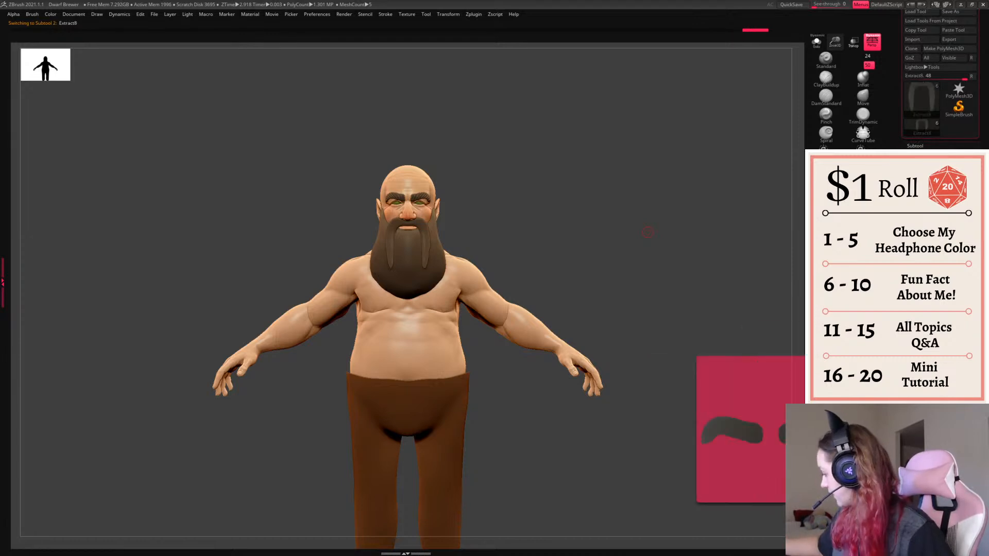
click(921, 372)
key(Return)
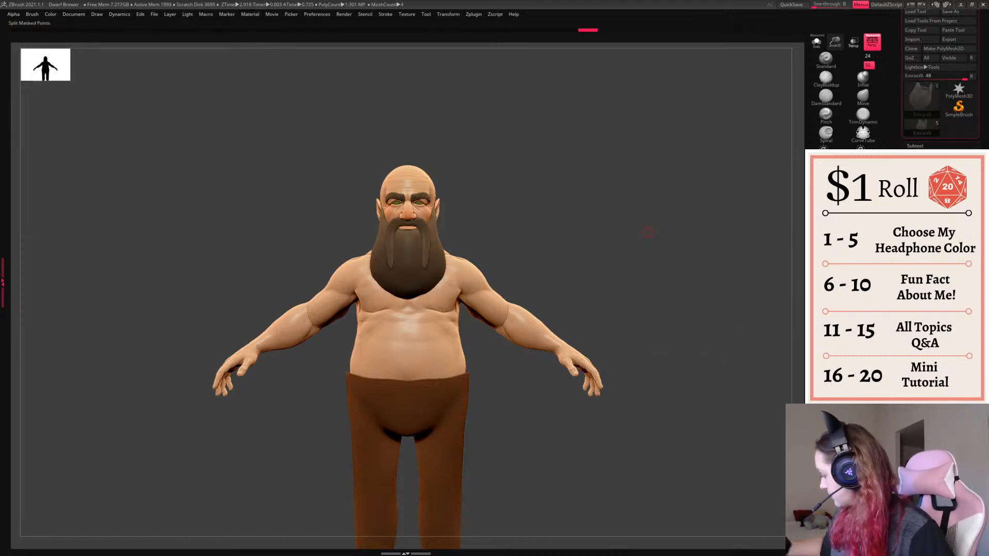
click(922, 355)
- Pick a dark brown color, about RGB 42, 33, 26, for the Chunky Short Metal Boots subtool
mouse_move(651, 433)
alt+mouse_down()
mouse_move(654, 364)
mouse_move(682, 368)
mouse_move(613, 386)
mouse_move(611, 371)
alt+mouse_up()
key(space)
drag(550, 357, 547, 355)
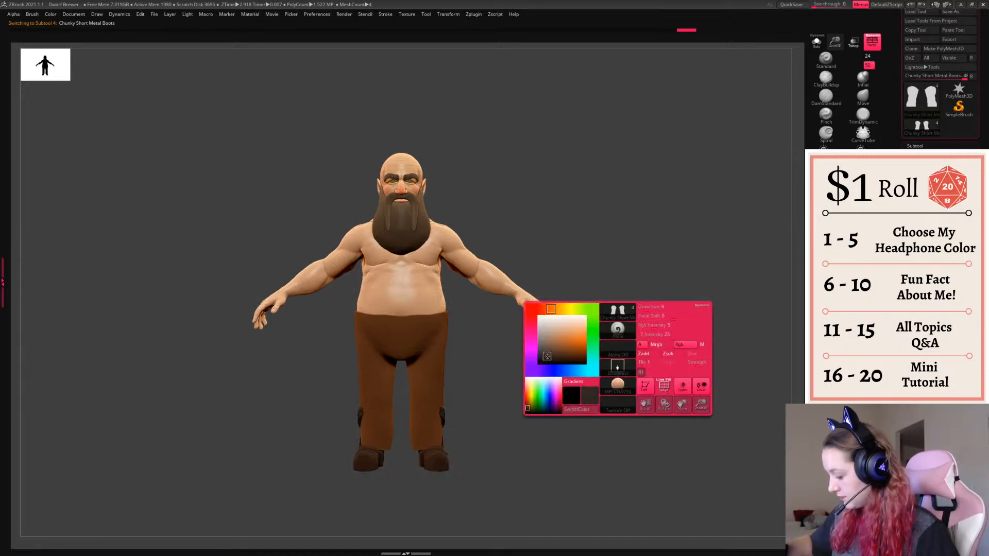
click(549, 358)
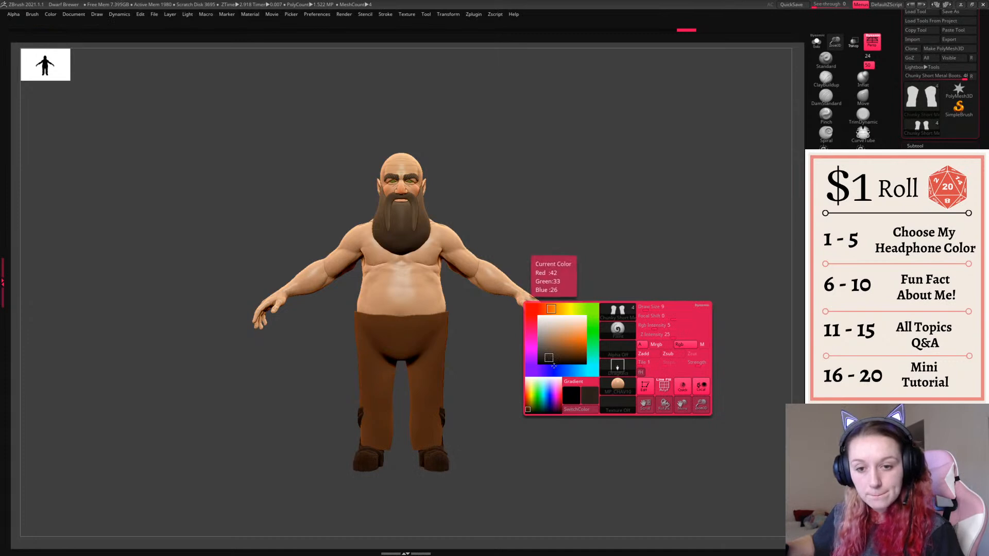
drag(550, 356, 549, 356)
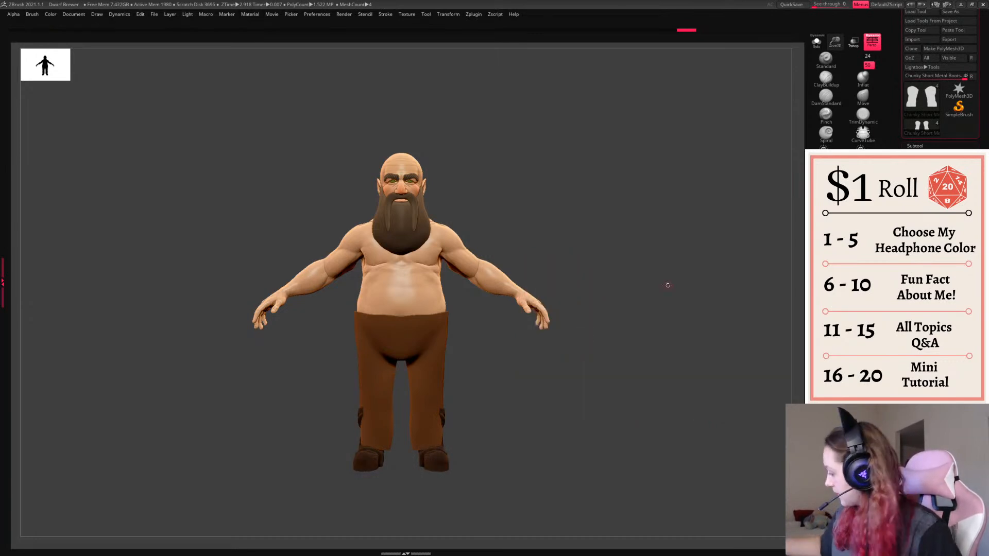
- Fill the Chunky Short Metal Boots subtool with the picked dark brown color
key(space)
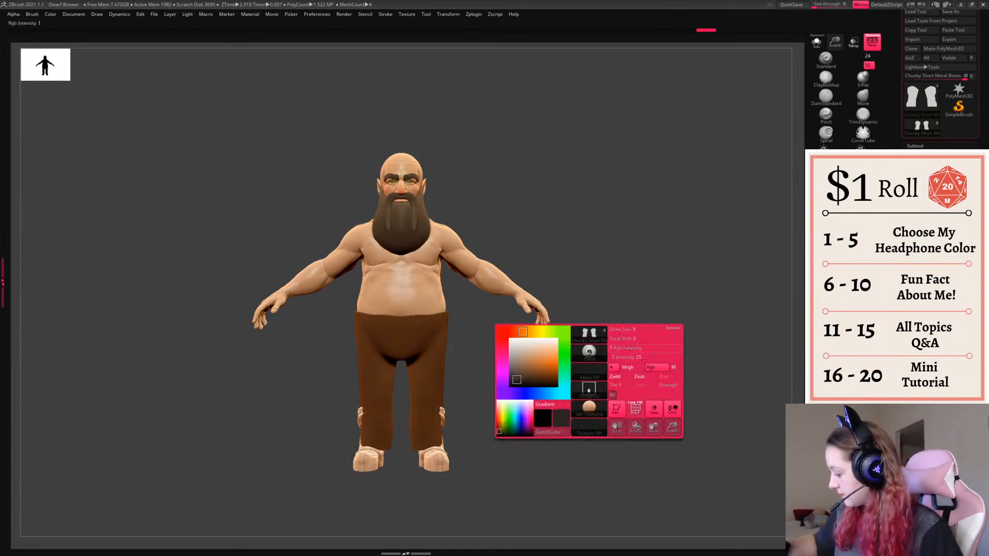
key(ctrl+f)
- Make the trousers active and pull the lower legs into the boots from the side with the Move brush
alt+click(433, 399)
key(space)
mouse_move(690, 384)
mouse_down()
mouse_move(563, 373)
mouse_move(613, 353)
mouse_up()
key(space)
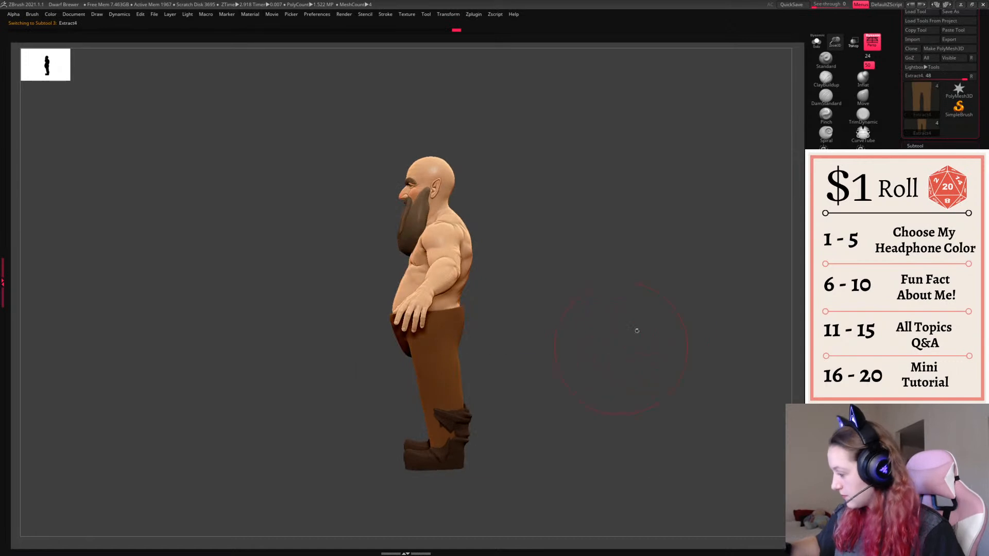
click(863, 98)
drag(432, 432, 446, 420)
key(space)
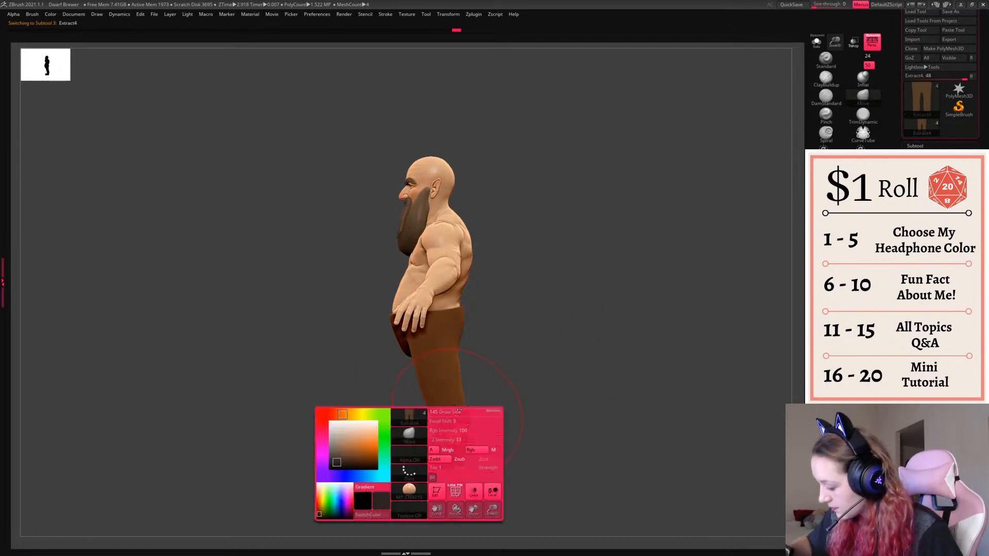
- Fit the lower trouser legs into the boot tops from the back with the Move brush
drag(576, 392, 481, 412)
right_click(521, 412)
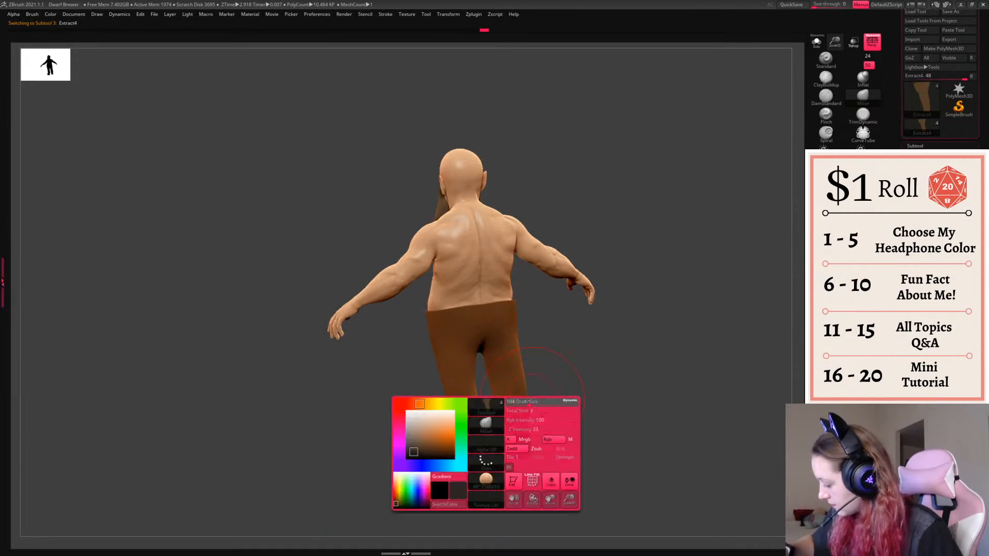
shift+right_drag(521, 413, 507, 434)
right_click(508, 435)
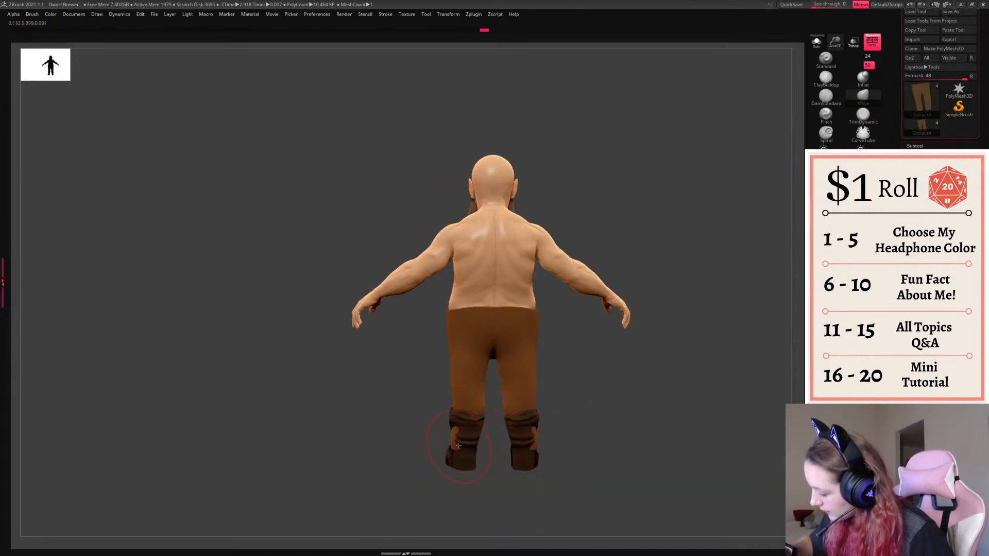
shift+drag(618, 405, 543, 427)
drag(542, 444, 589, 449)
key(space)
- Carve creases into the trouser legs just above the boots with the DamStandard brush, working around the side and back
mouse_move(633, 379)
alt+mouse_down()
mouse_move(645, 400)
mouse_move(556, 391)
mouse_move(589, 383)
mouse_move(567, 378)
alt+mouse_up()
click(825, 96)
mouse_move(507, 398)
mouse_down()
mouse_move(494, 390)
mouse_move(510, 391)
mouse_up()
drag(582, 399, 510, 404)
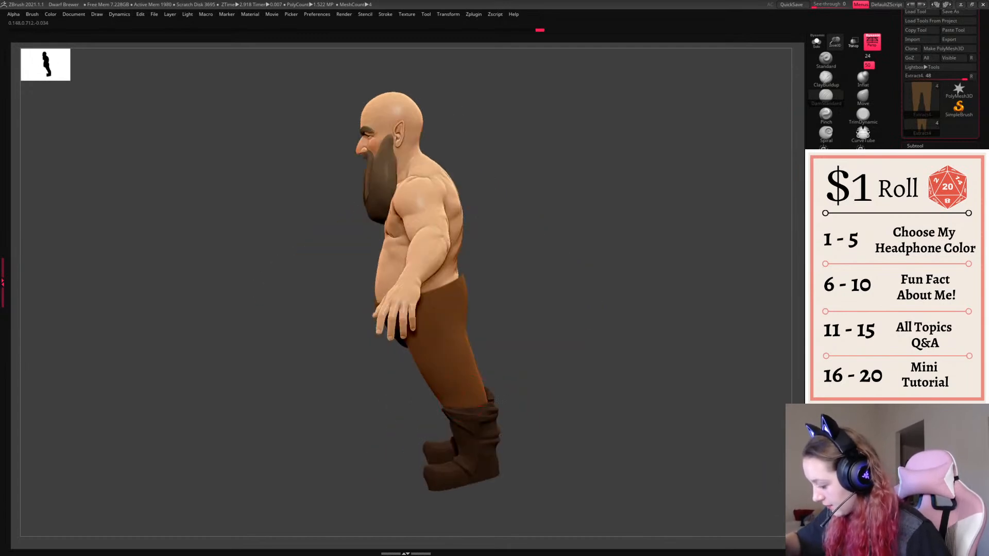
drag(580, 371, 507, 398)
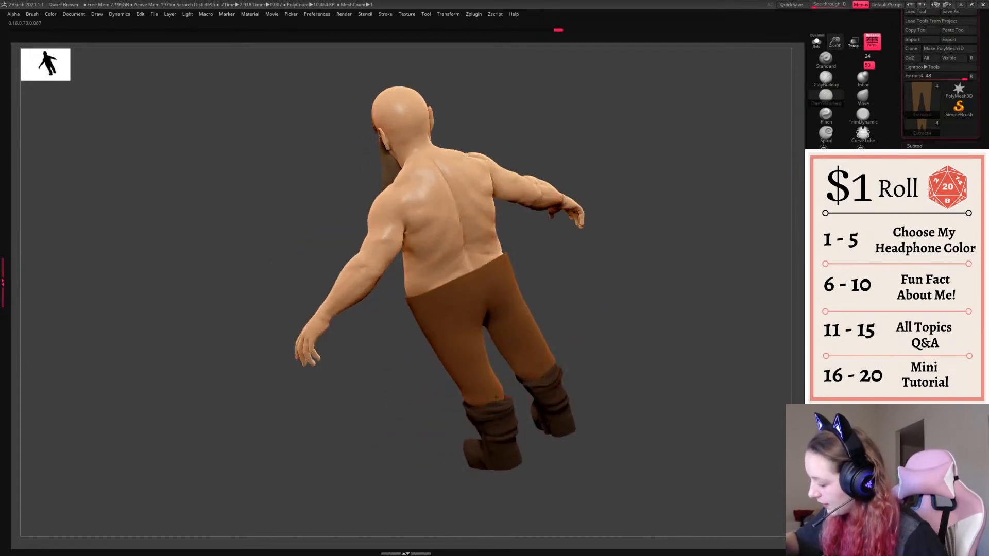
drag(615, 335, 519, 387)
drag(705, 330, 572, 392)
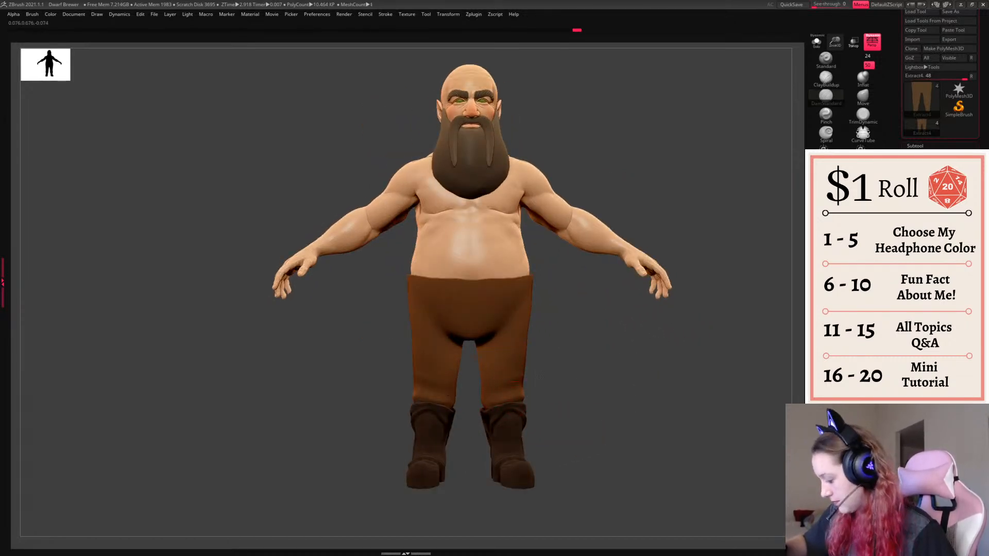
- Add more DamStandard folds around the knees on the front and back of the trousers
drag(644, 382, 524, 336)
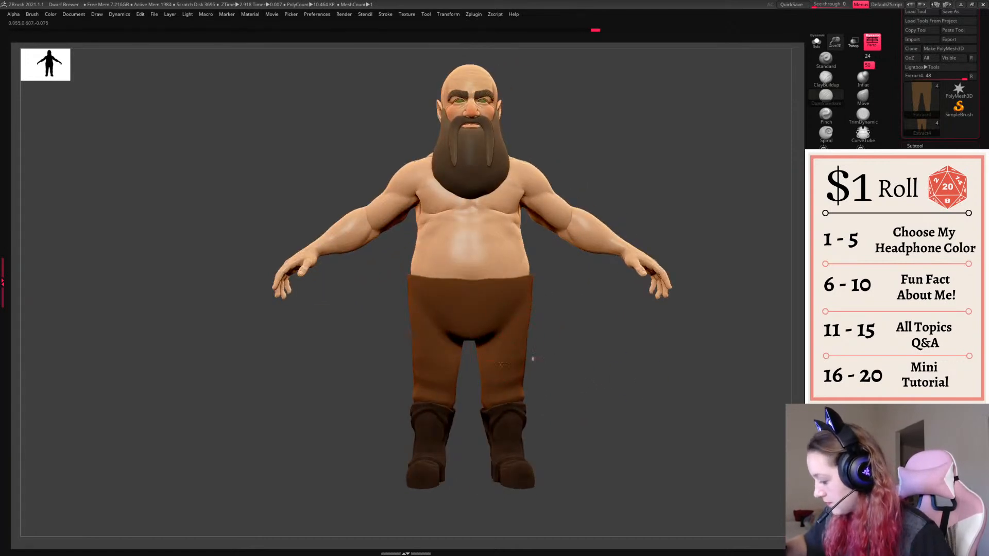
drag(584, 334, 533, 371)
right_click(533, 371)
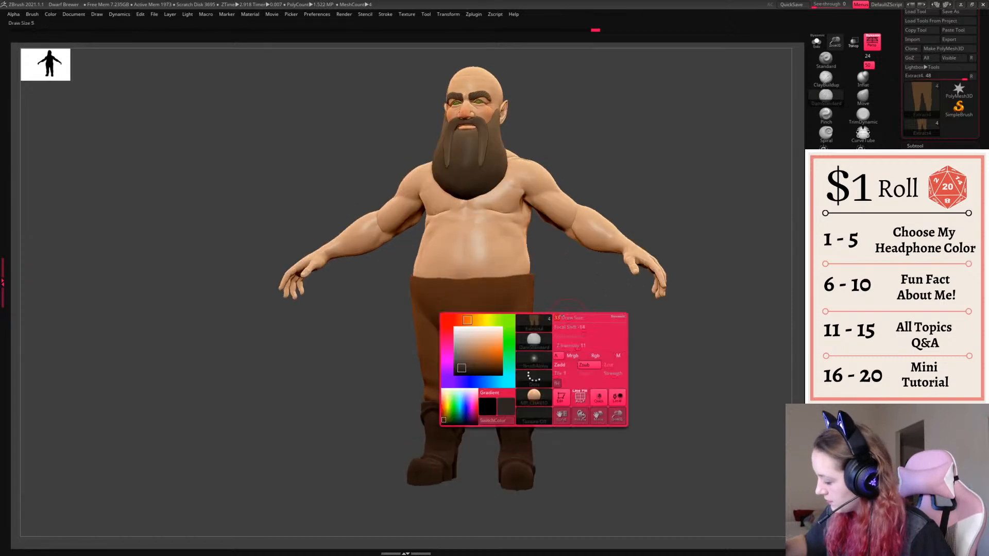
drag(521, 311, 565, 411)
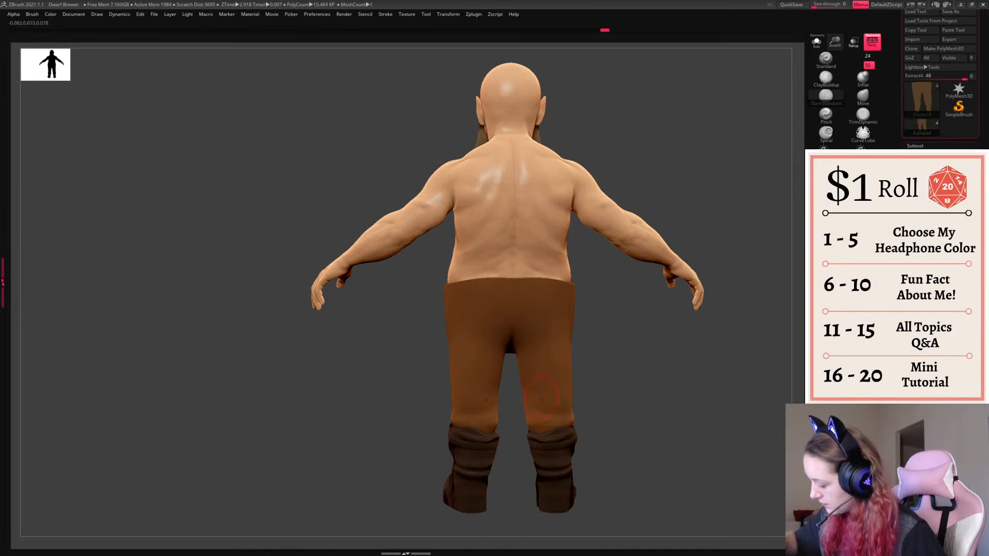
drag(536, 397, 596, 391)
- Make the boots active, isolate them and turn perspective off
alt+click(462, 438)
alt+drag(569, 440, 558, 398)
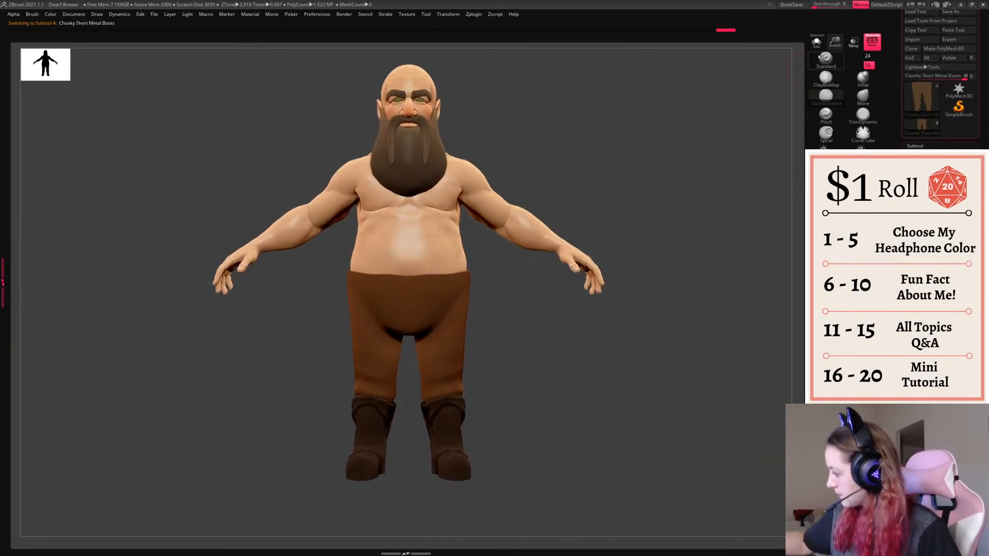
click(816, 42)
click(871, 42)
alt+drag(638, 289, 635, 259)
ctrl+drag(292, 493, 543, 464)
ctrl+click(545, 433)
key(w)
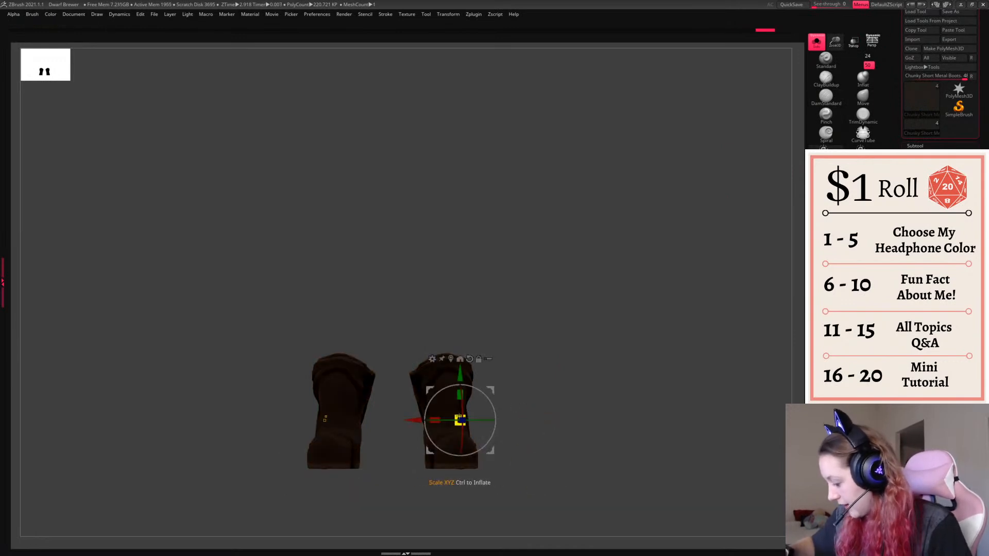
key(q)
ctrl+click(612, 409)
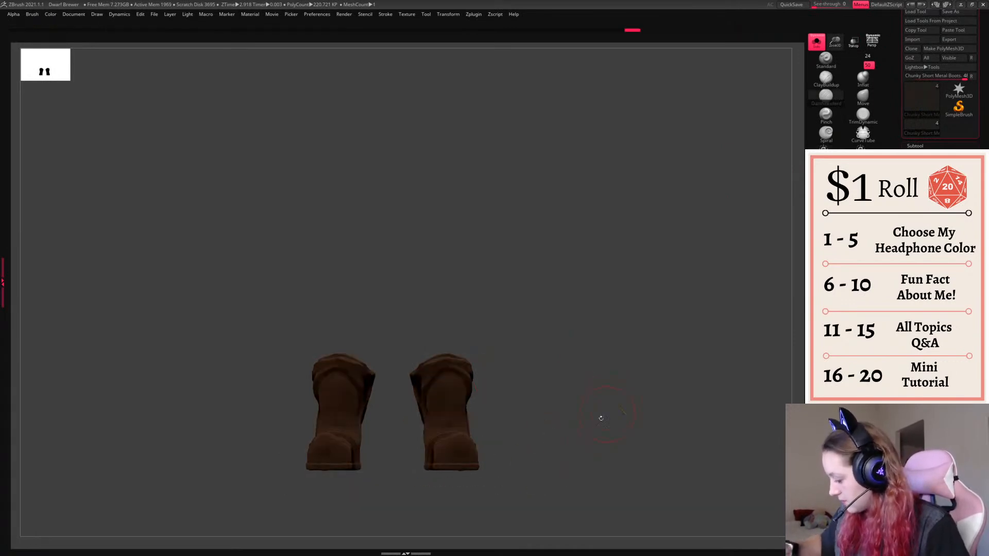
- Trim the boot soles flat along the bottom, and restore perspective and the other subtools
ctrl+drag(281, 520, 562, 468)
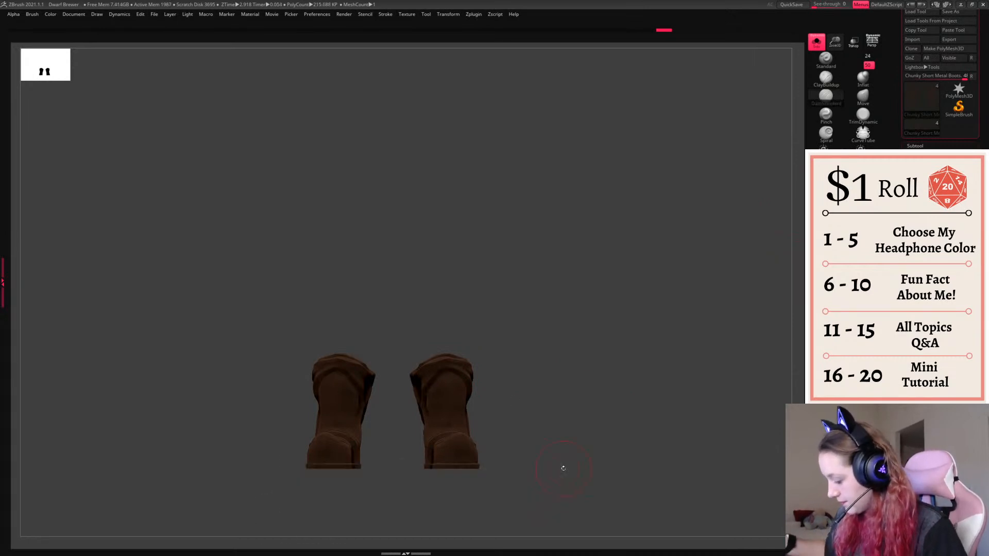
click(871, 43)
click(818, 43)
- Pull the front of the boot shafts forward around the trouser legs from the side with an enlarged Move brush
right_click(548, 420)
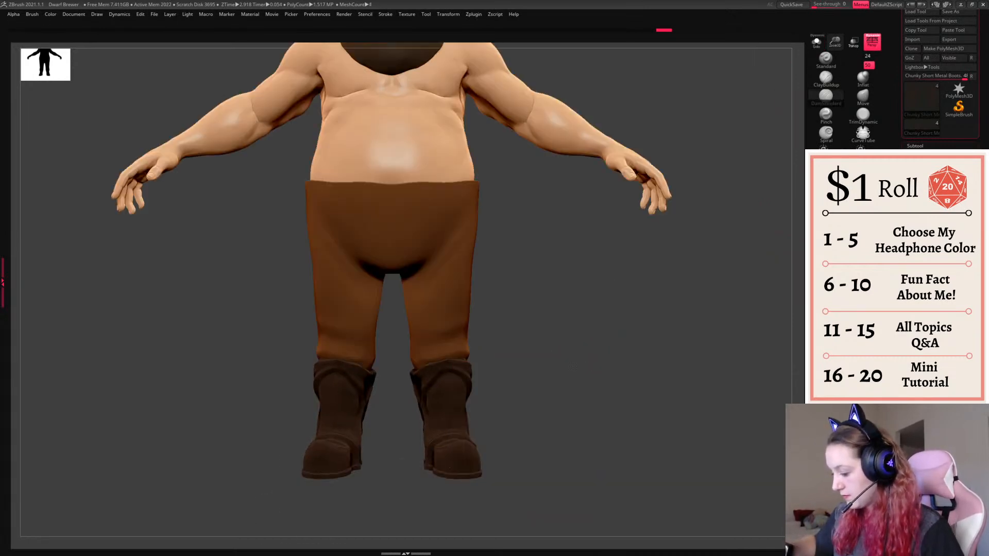
right_drag(618, 397, 512, 380)
right_click(583, 364)
click(864, 97)
right_click(567, 363)
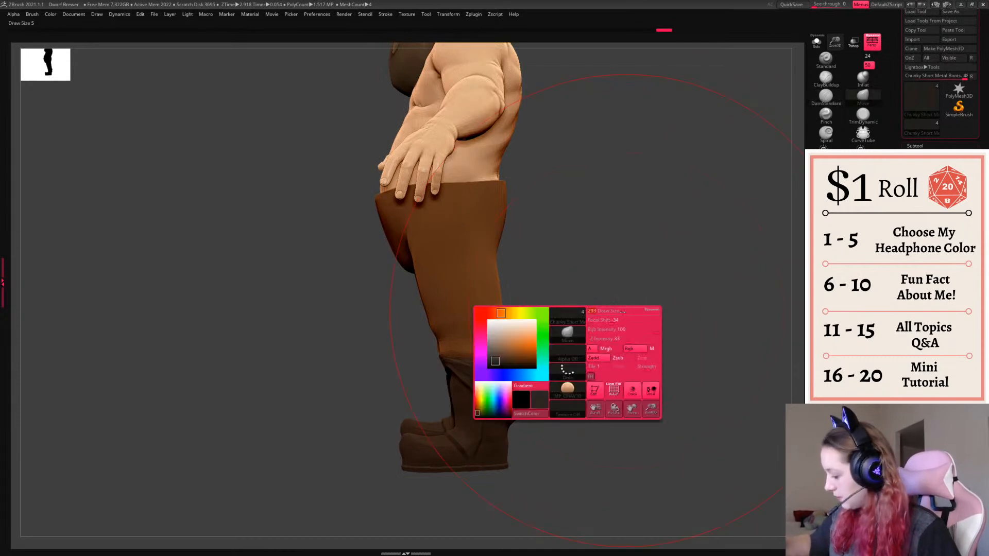
drag(611, 311, 608, 311)
drag(447, 379, 437, 379)
drag(435, 359, 428, 357)
- Adjust the boot shape from other angles and raise the boot tops around the trouser legs with the Move brush
right_drag(520, 369, 620, 376)
drag(477, 418, 518, 434)
right_drag(536, 453, 558, 412)
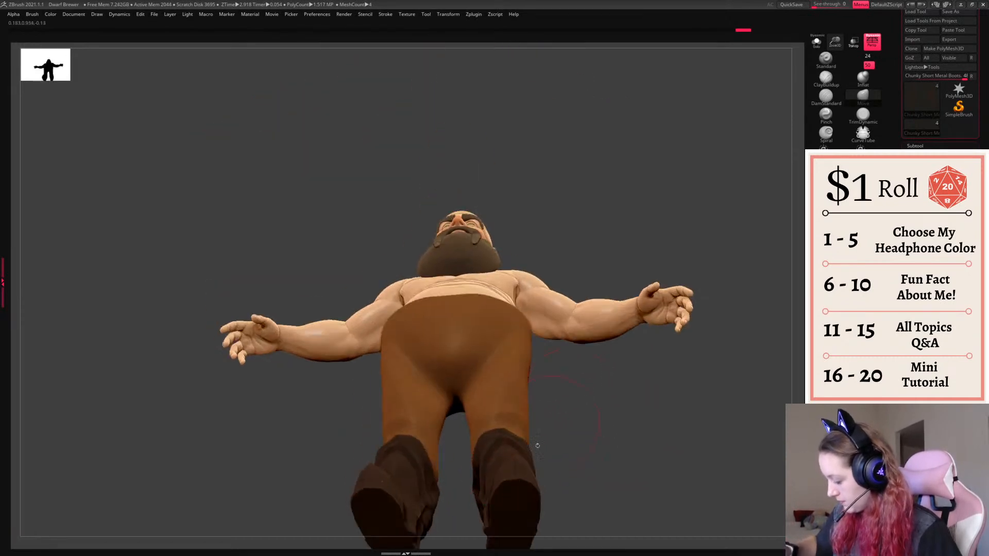
right_drag(559, 464, 618, 411)
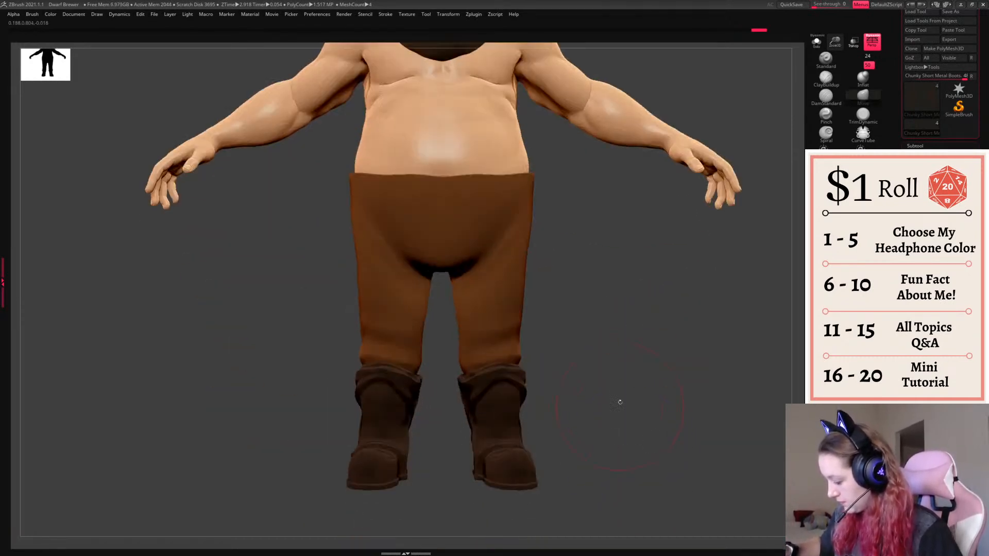
drag(506, 367, 509, 353)
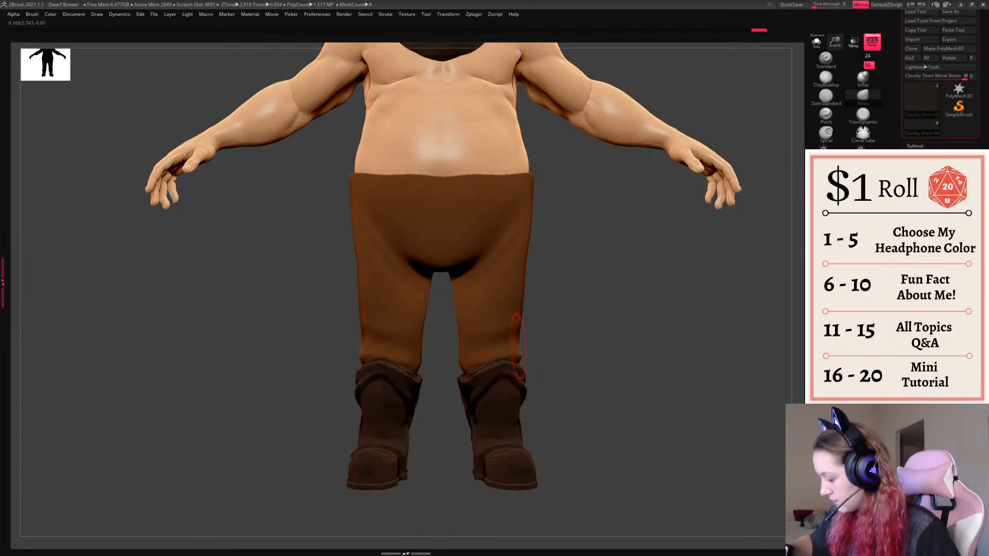
- Make the body active and pull the shoulders and upper arms outward with the Move brush, comparing before and after
key(f)
key(f)
key(f)
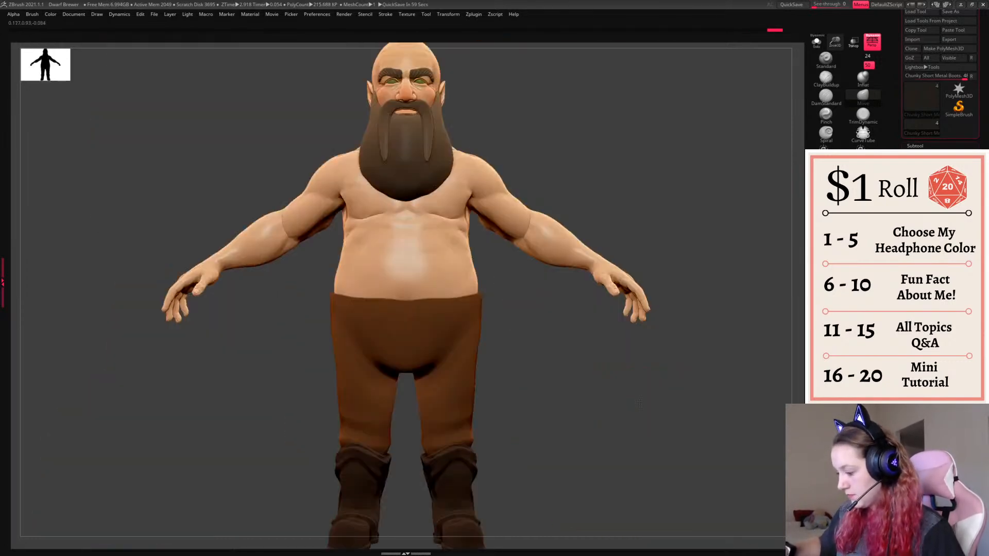
ctrl+right_drag(639, 401, 633, 361)
ctrl+right_drag(635, 285, 656, 225)
alt+click(451, 317)
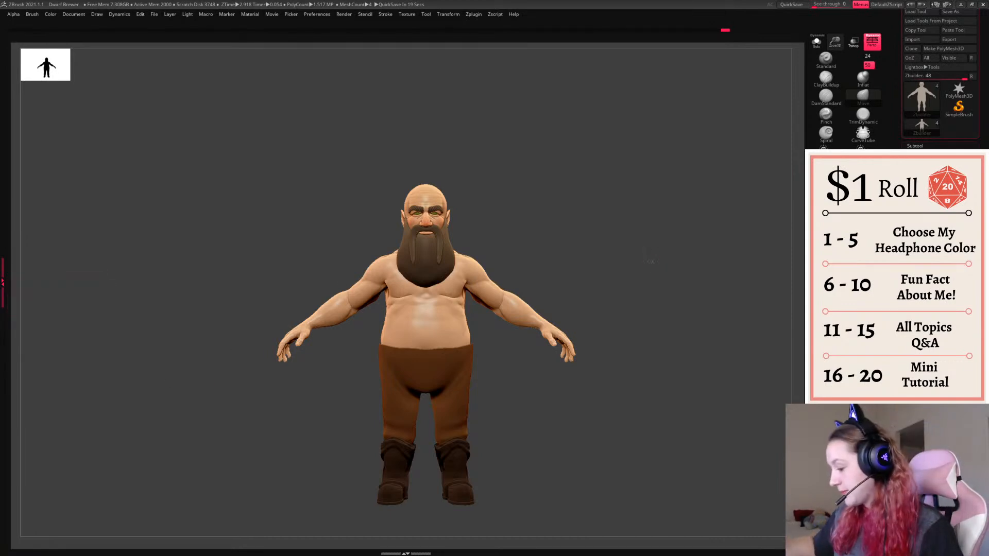
right_click(546, 308)
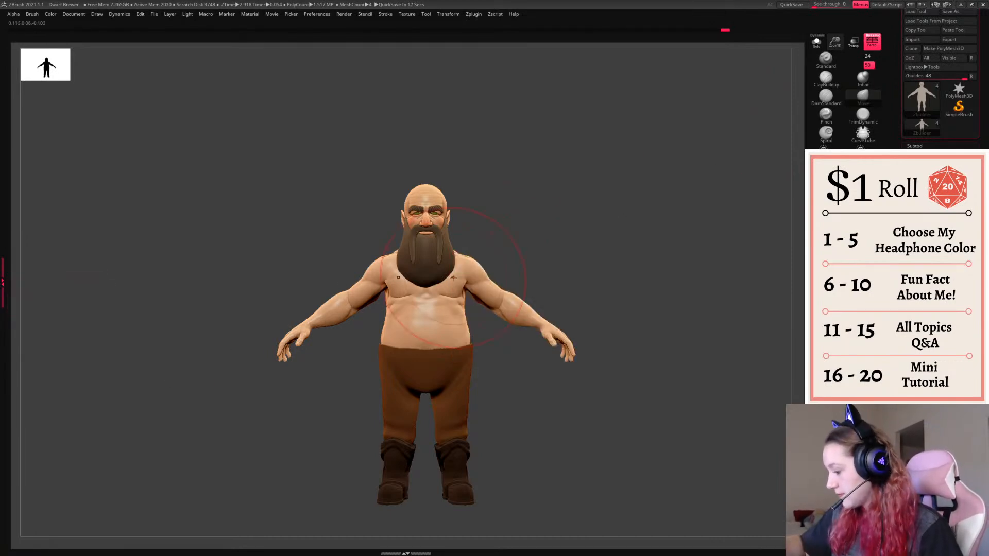
drag(469, 265, 484, 259)
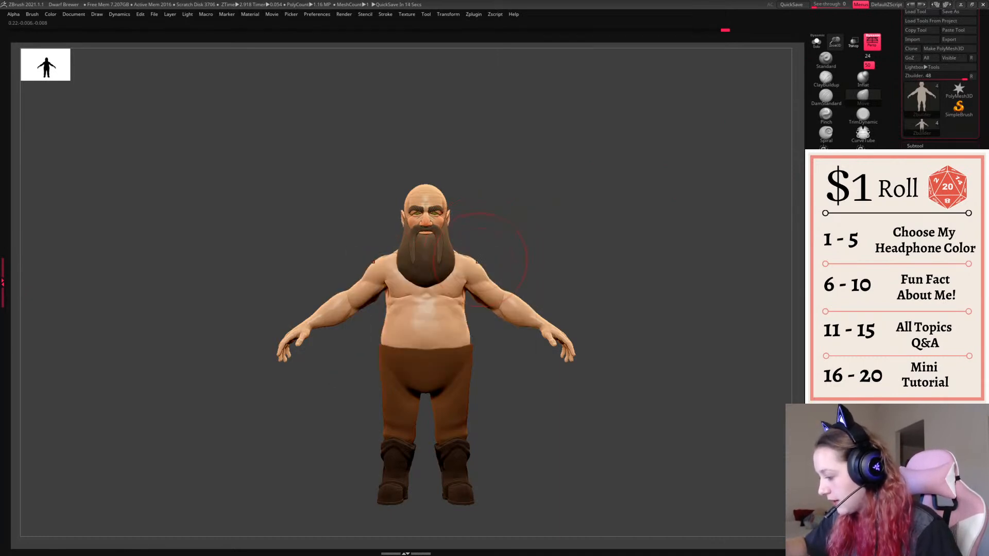
right_click(485, 260)
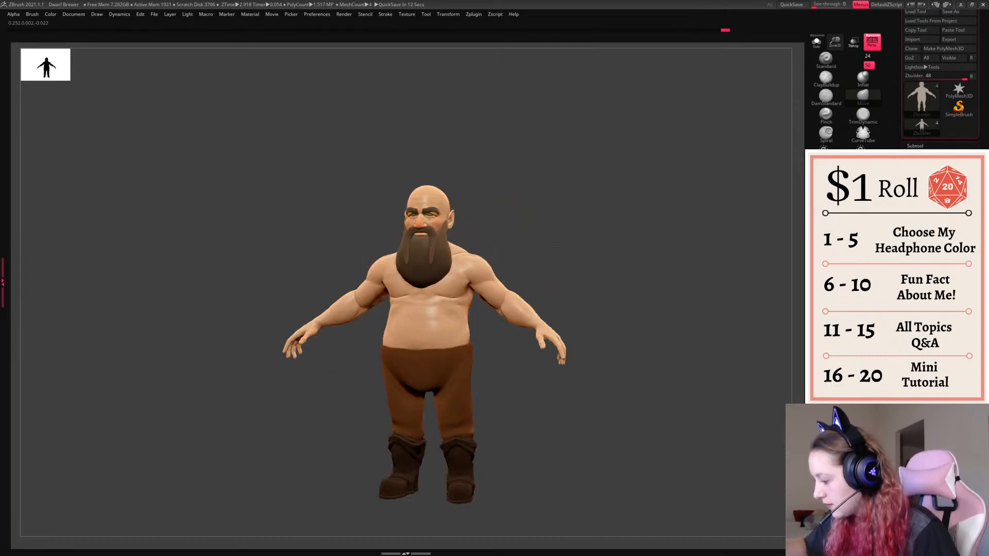
key(ctrl+z)
key(ctrl+shift+z)
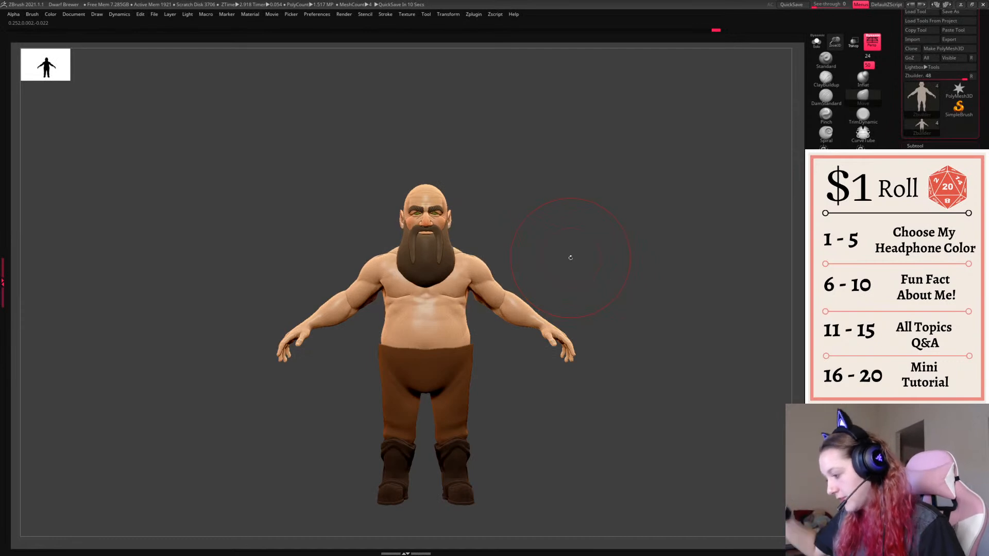
right_click(502, 268)
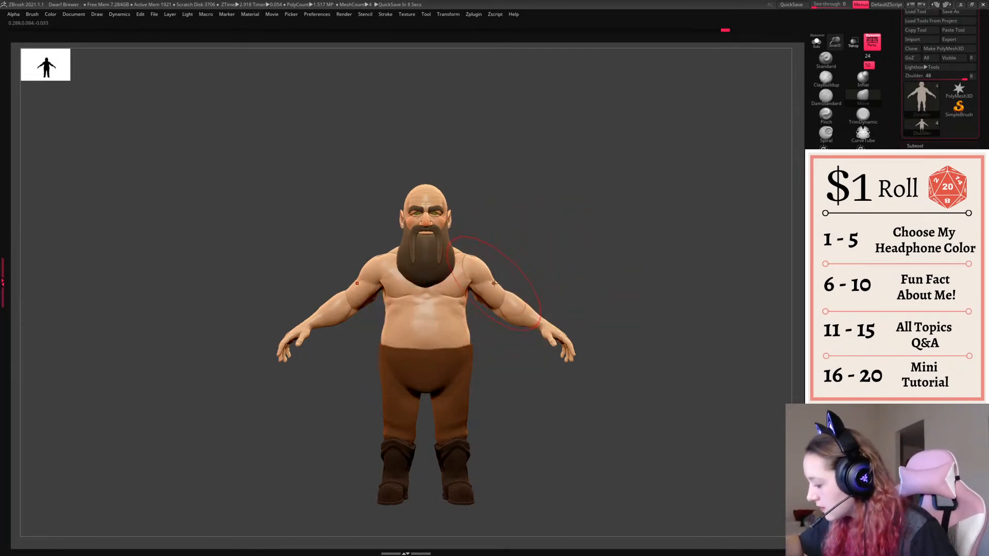
shift+drag(580, 263, 644, 268)
- Examine the upper body up close, with its wireframe shown and isolated from the other subtools
key(space)
key(space)
key(space)
key(shift+f)
key(shift+f)
alt+drag(645, 275, 651, 292)
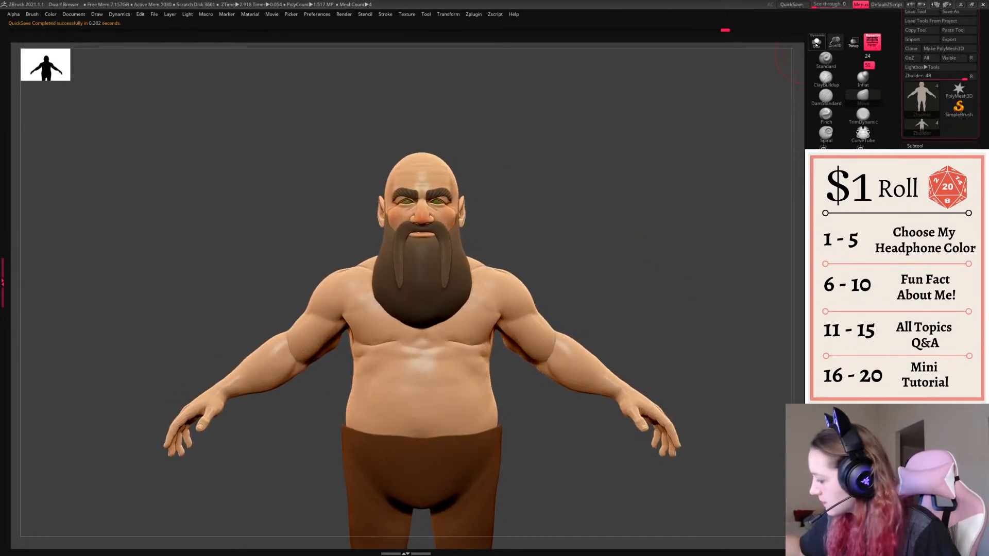
click(816, 42)
click(816, 41)
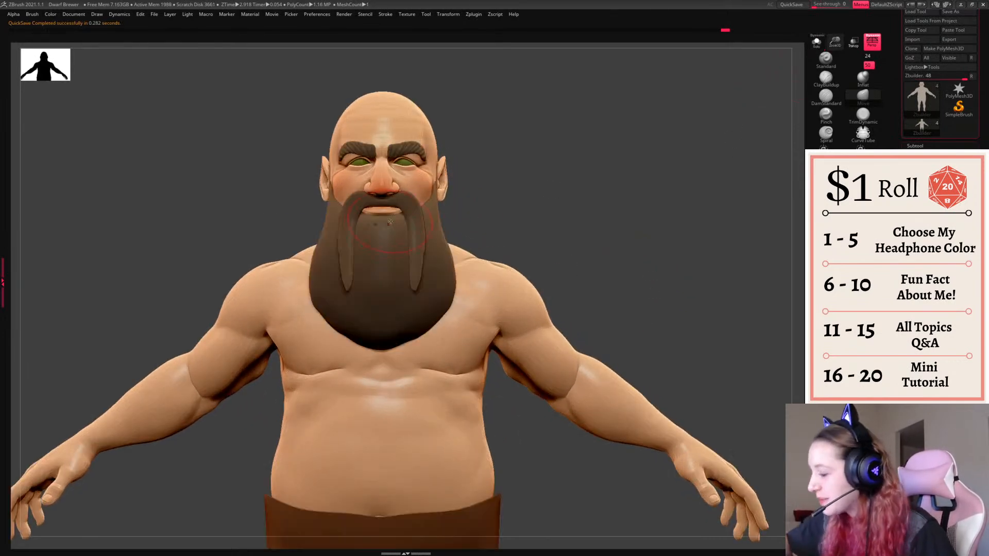
- Make the merged hair active and reshape the mustache and beard edges around the mouth with the Move brush
alt+click(397, 207)
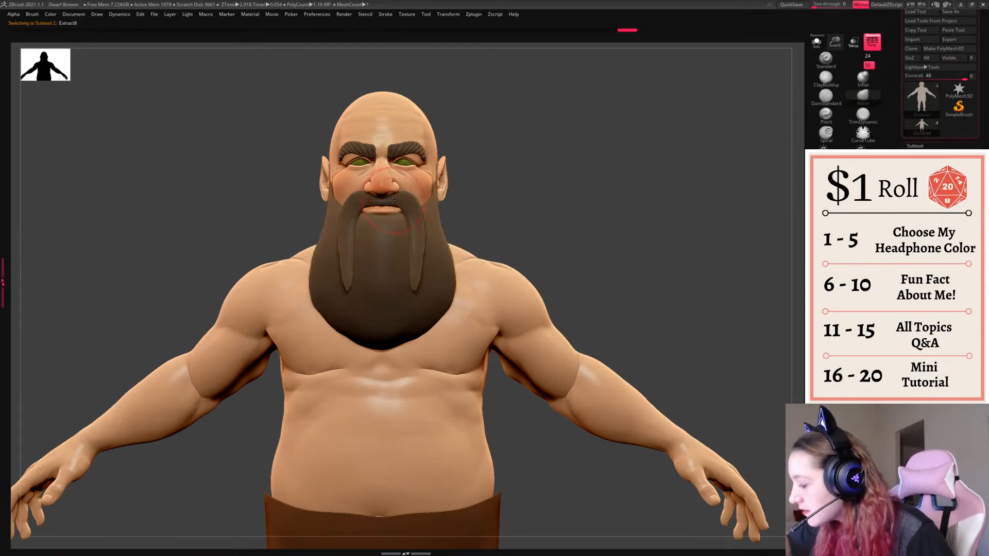
alt+click(401, 211)
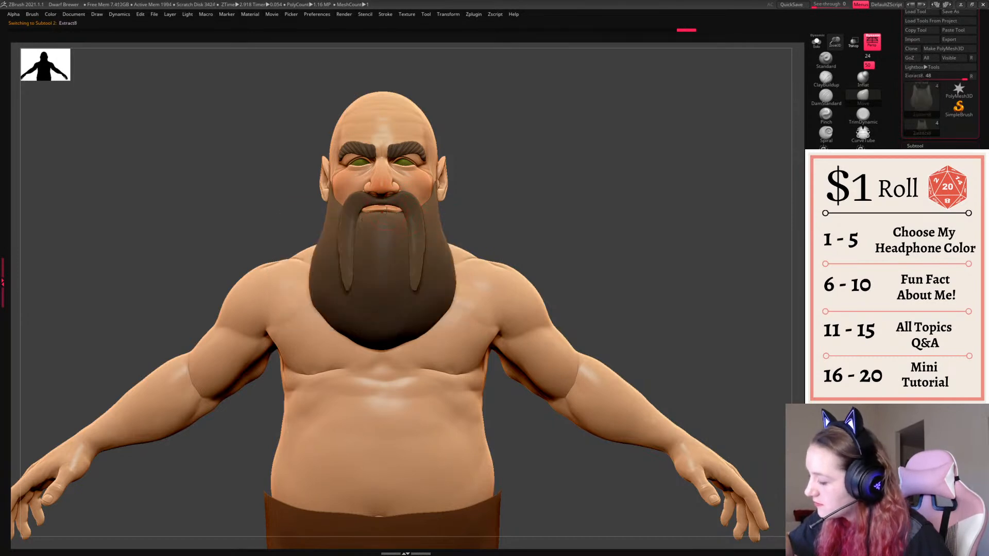
drag(597, 203, 556, 202)
alt+click(399, 212)
drag(398, 213, 398, 212)
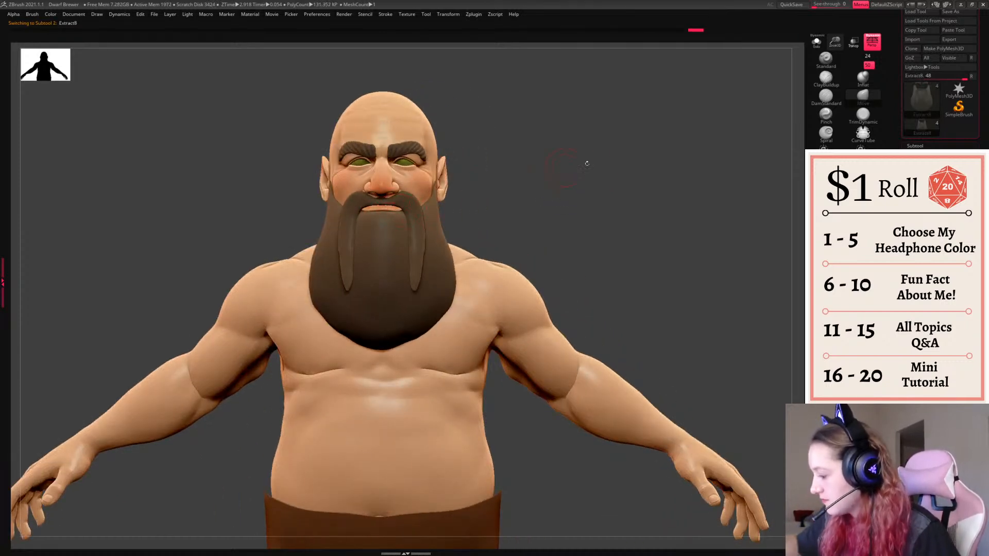
drag(390, 200, 391, 195)
ctrl+drag(685, 226, 692, 231)
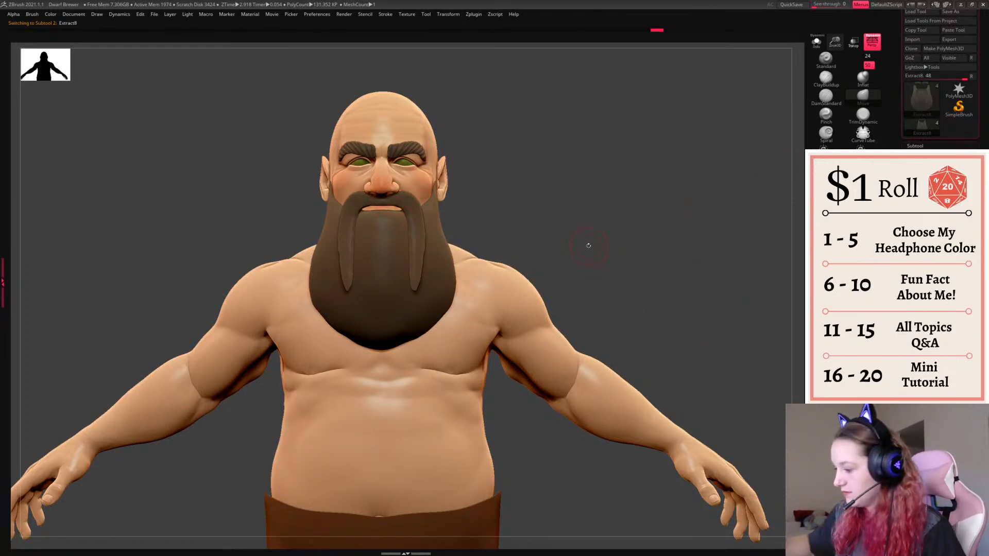
- Isolate the mustache part of the hair, mask it and show the rest of the hair again
click(824, 97)
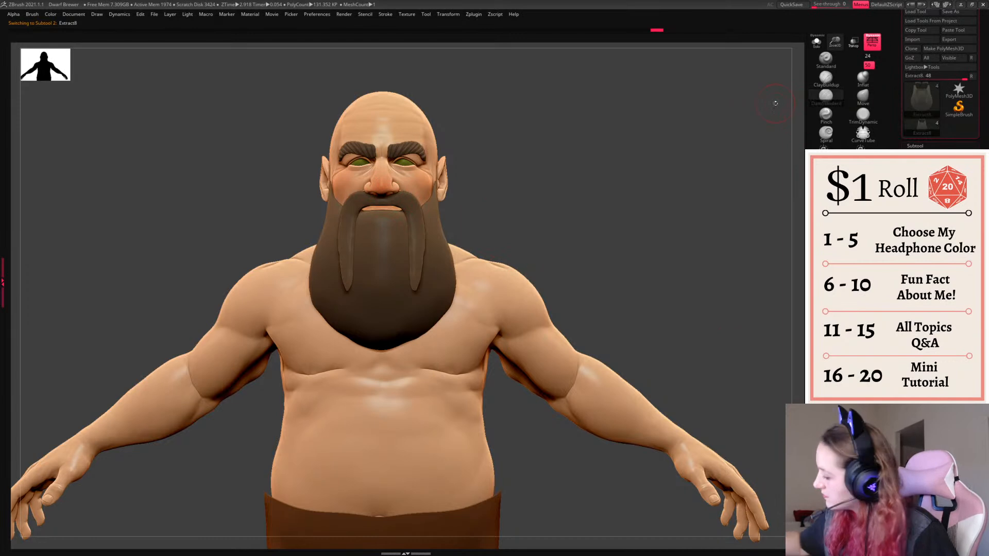
key(shift+f)
key(shift+f)
drag(368, 212, 365, 213)
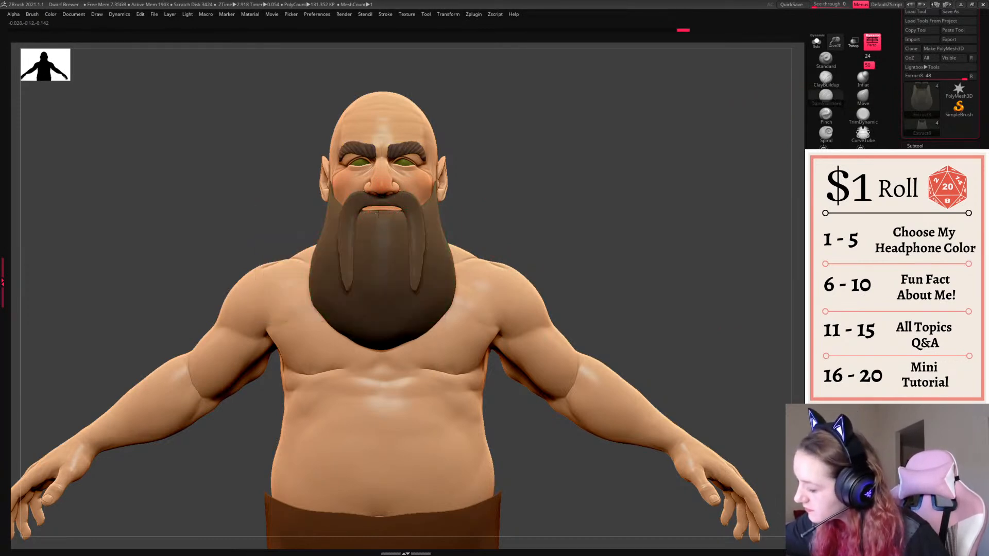
ctrl+shift+click(413, 207)
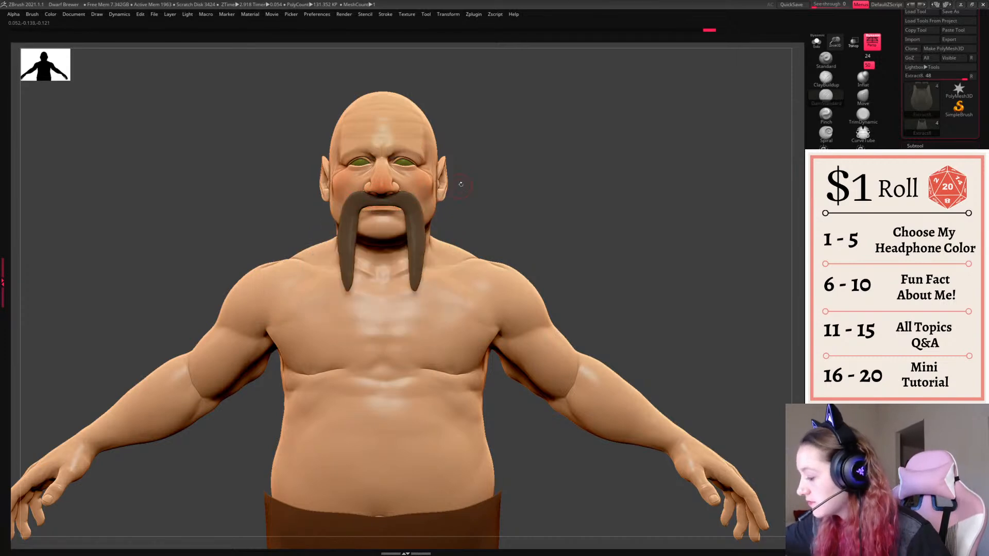
ctrl+click(469, 176)
ctrl+shift+click(470, 176)
- Adjust the beard edge below the lips around the masked mustache and undo the last change
drag(404, 210, 408, 213)
mouse_move(546, 170)
mouse_down()
mouse_move(391, 170)
mouse_move(548, 149)
mouse_up()
drag(363, 208, 414, 225)
click(863, 96)
key(space)
key(space)
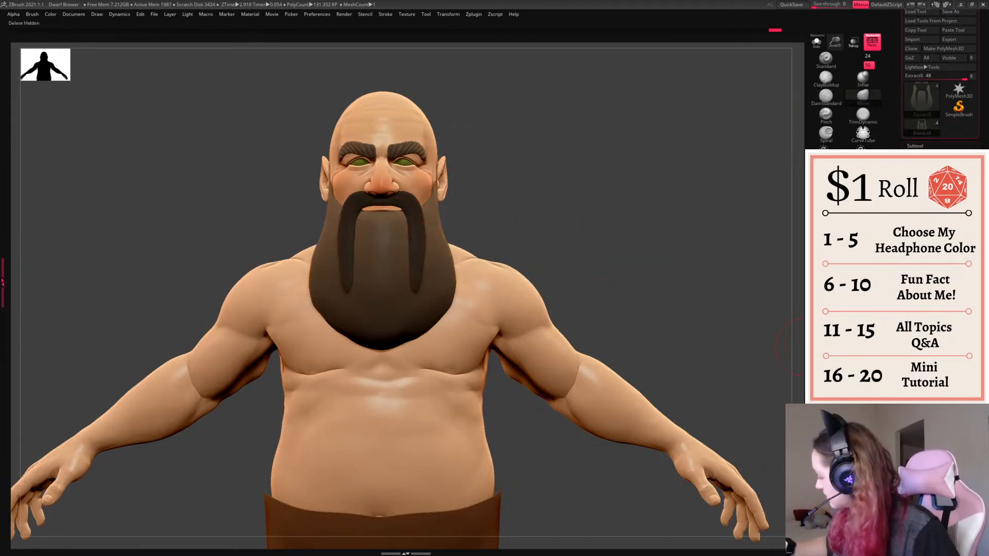
key(ctrl+z)
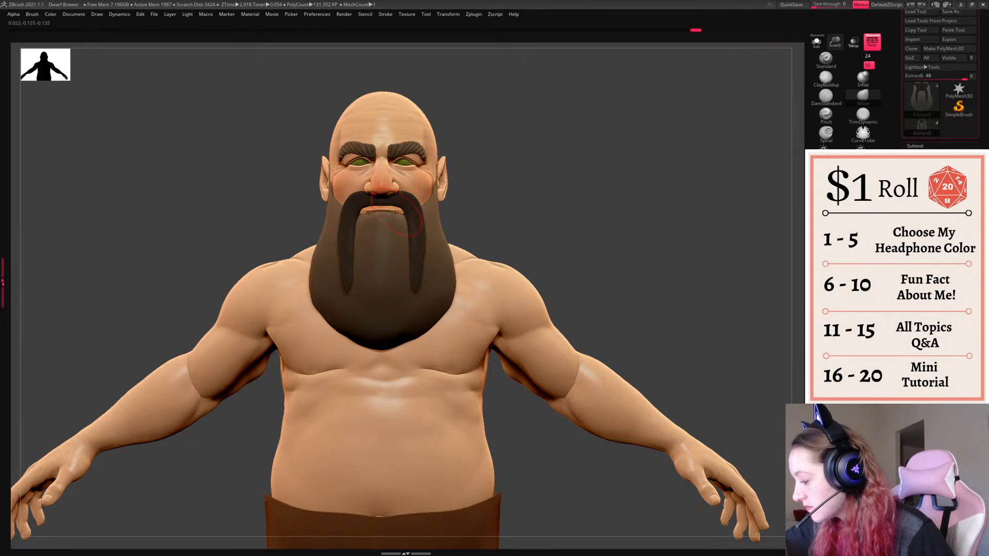
- Lengthen the beard down to the belly with the Move brush and shape a narrow, rounded lower end
mouse_move(656, 221)
mouse_down()
mouse_move(622, 220)
mouse_move(736, 226)
mouse_up()
key(space)
alt+drag(669, 242, 643, 206)
drag(430, 287, 408, 301)
drag(515, 296, 571, 296)
drag(397, 305, 408, 348)
drag(567, 284, 558, 269)
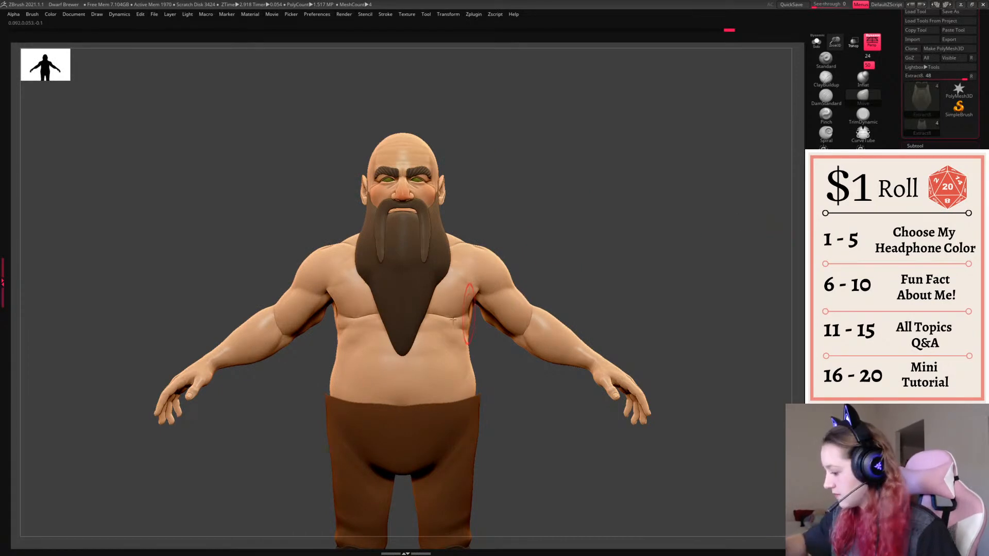
drag(415, 348, 420, 350)
drag(432, 305, 428, 307)
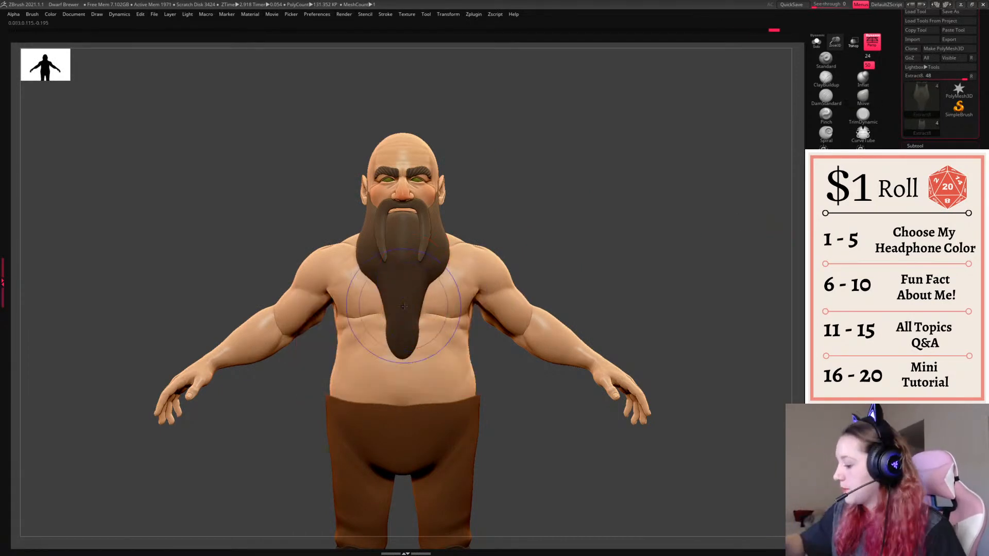
- Refine the hang of the beard's lower end from the side and front with the Move brush, using the wireframe as a guide
drag(535, 278, 561, 293)
right_click(560, 296)
drag(919, 146, 920, 148)
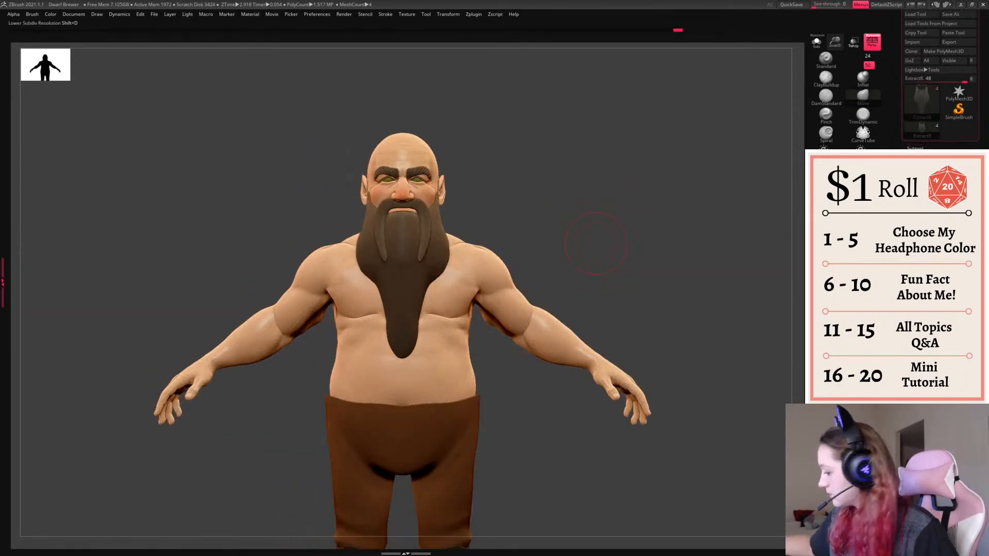
key(shift+d)
key(shift+d)
key(shift+f)
drag(596, 243, 664, 257)
right_click(525, 305)
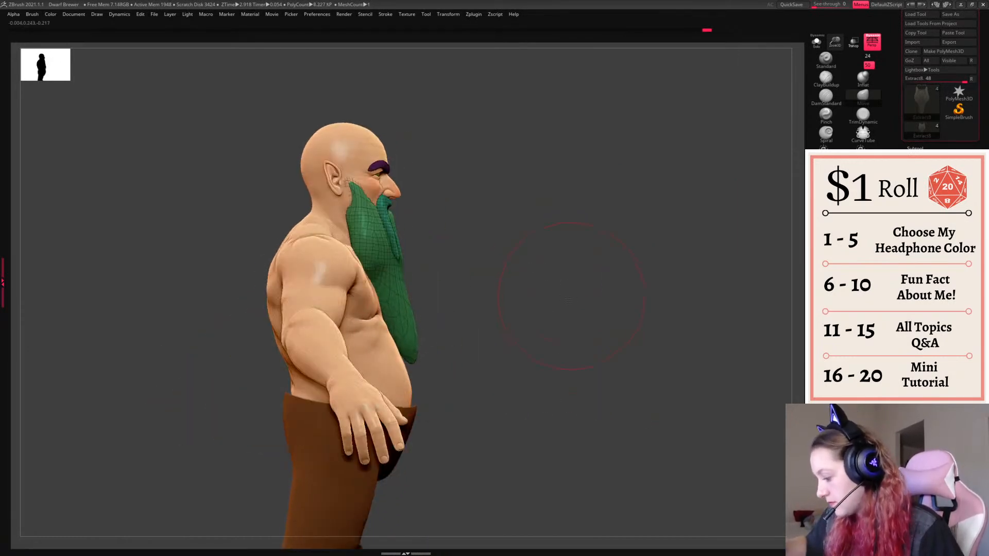
drag(569, 294, 552, 286)
right_click(414, 366)
drag(456, 386, 442, 386)
drag(424, 355, 418, 351)
right_click(394, 389)
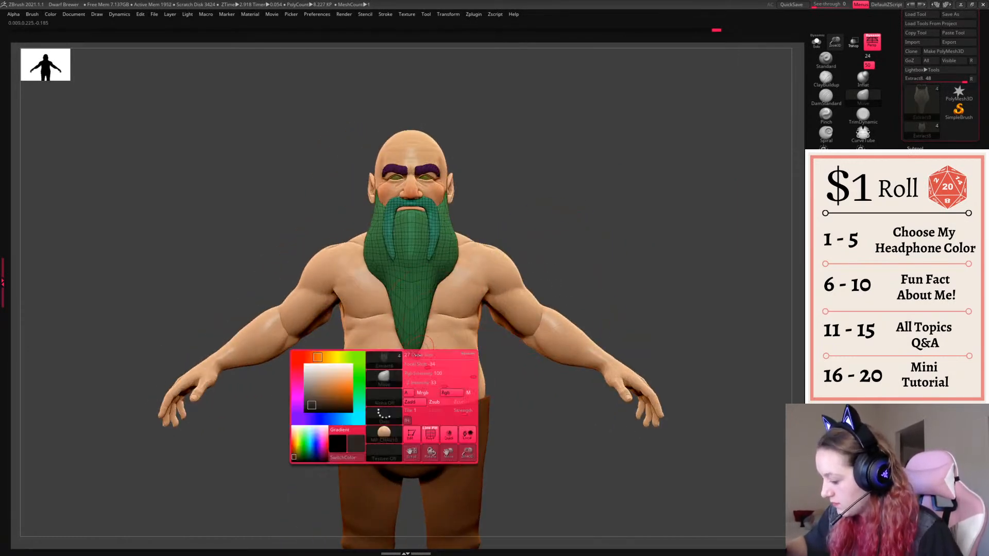
key(shift+f)
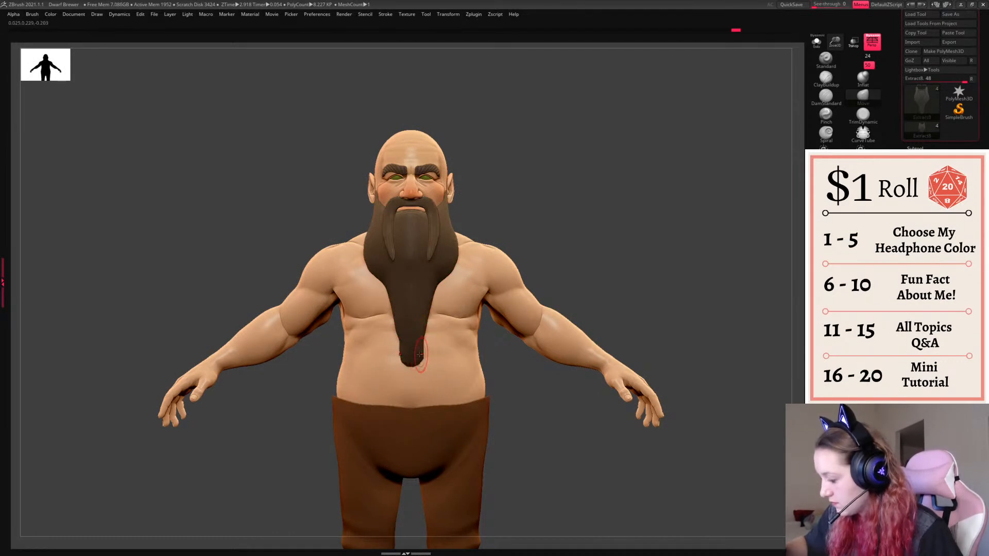
- Shape the beard's tip into a blunt, slightly flared end and adjust its sides above the narrow part
drag(550, 249, 423, 333)
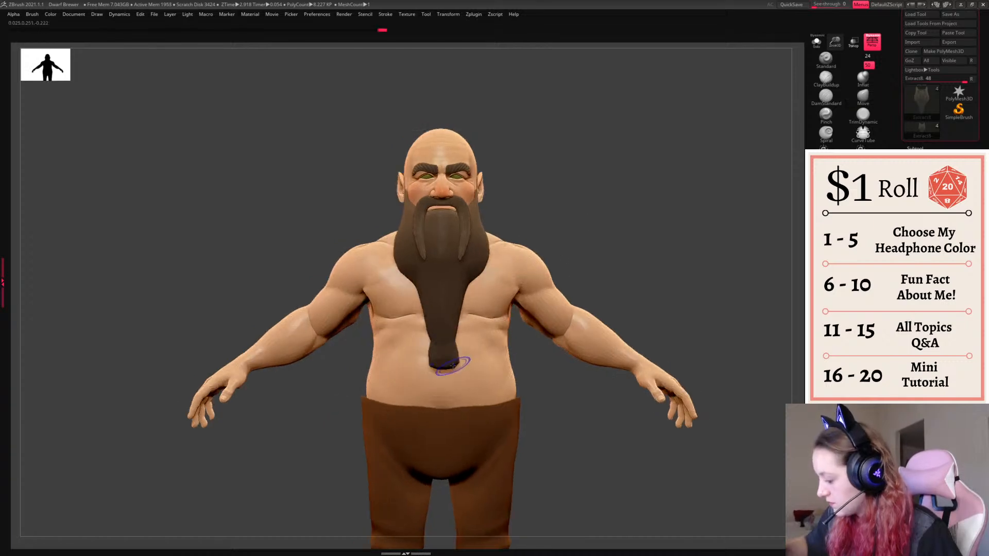
drag(455, 363, 466, 367)
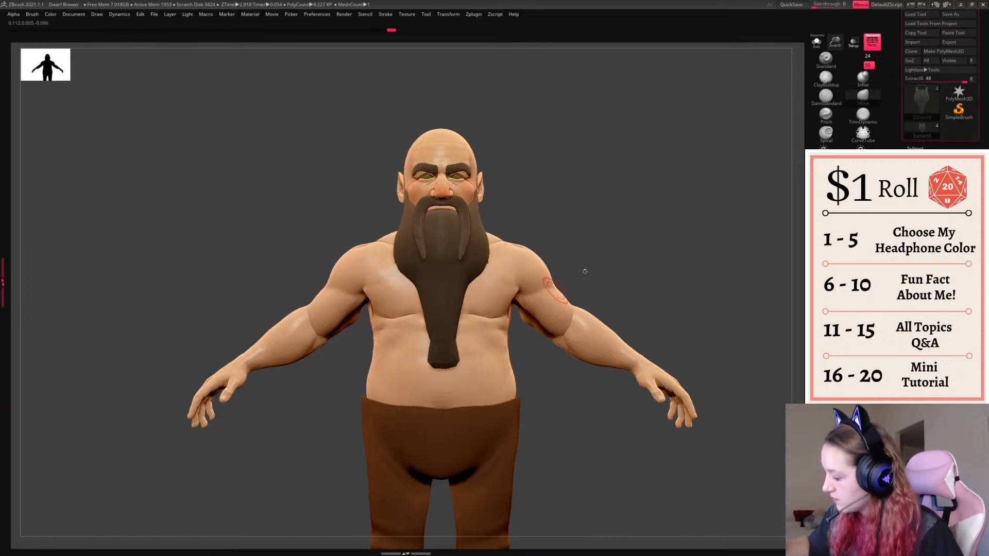
key(shift+f)
key(shift+f)
key(space)
drag(470, 281, 454, 303)
key(space)
- Reshape the beard's back edge along the jaw and neck from the side with the Move brush
mouse_move(644, 243)
mouse_down()
mouse_move(412, 253)
mouse_move(646, 236)
mouse_move(616, 234)
mouse_up()
key(space)
key(space)
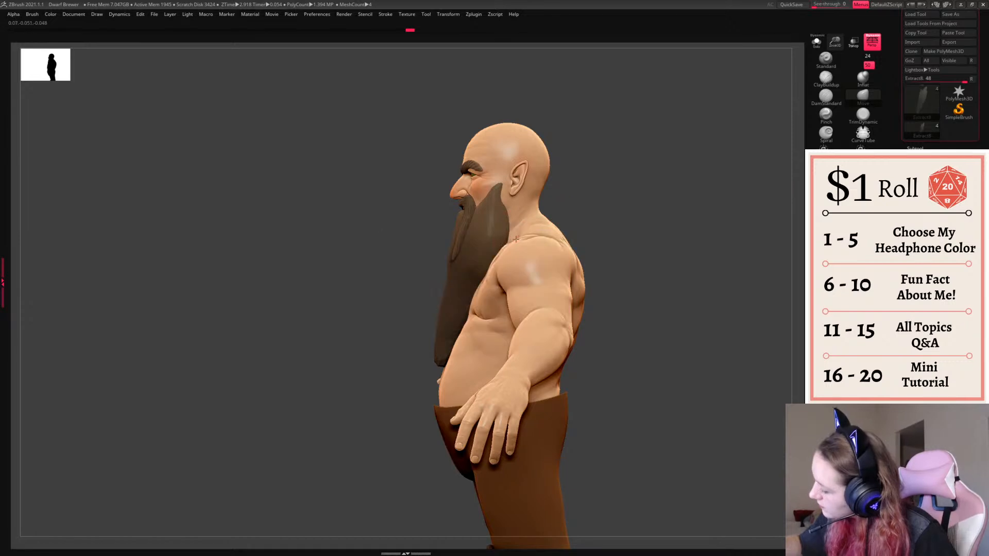
drag(499, 202, 507, 186)
key(space)
drag(521, 256, 531, 256)
drag(506, 212, 509, 212)
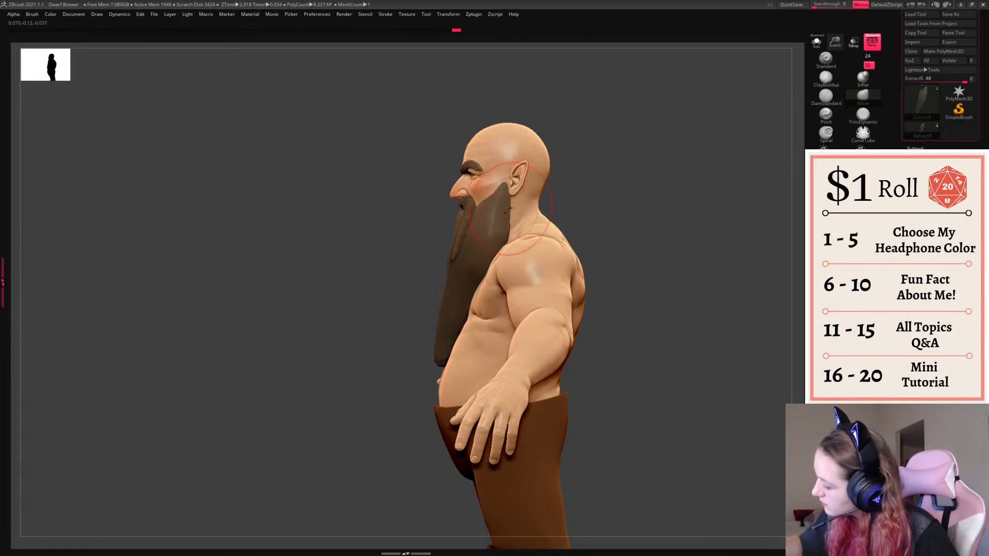
key(space)
- Curve the beard's front profile inward below the mustache and bring its lower length closer to the chest and belly
drag(449, 261, 447, 274)
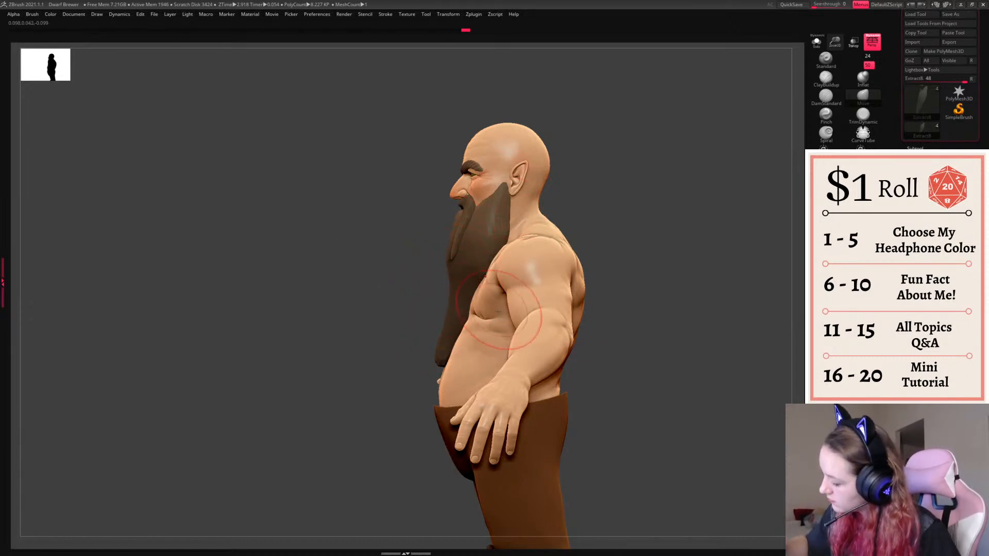
key(space)
mouse_move(479, 303)
mouse_down()
mouse_move(442, 323)
mouse_move(488, 297)
mouse_up()
key(space)
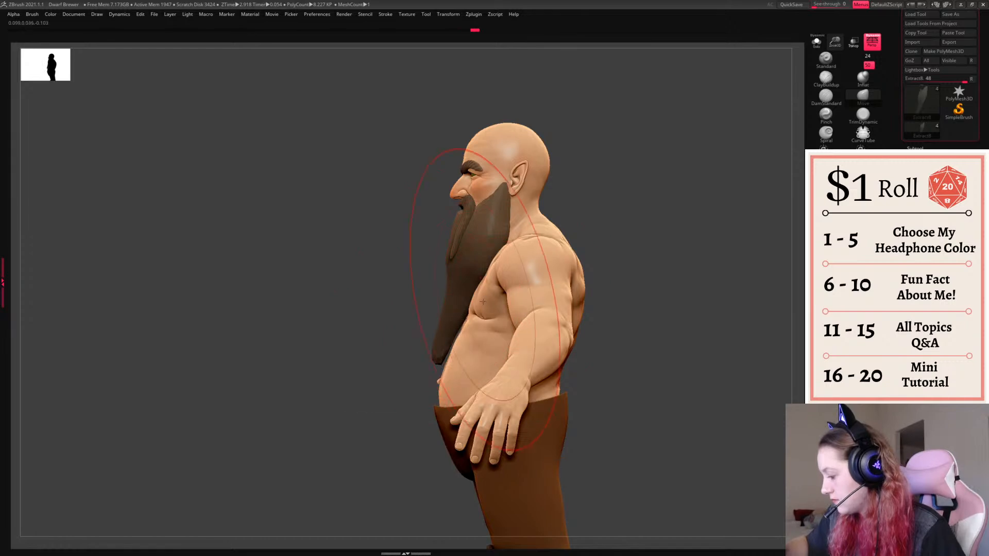
key(space)
drag(436, 353, 443, 355)
drag(613, 245, 711, 246)
key(space)
mouse_move(669, 286)
mouse_down()
mouse_move(683, 289)
mouse_move(673, 283)
mouse_up()
key(space)
drag(455, 289, 460, 290)
key(d)
- Make the body active and examine the figure's overall proportions with the beard shown and hidden
alt+click(536, 304)
key(space)
key(shift+f)
key(shift+f)
alt+drag(668, 272, 662, 240)
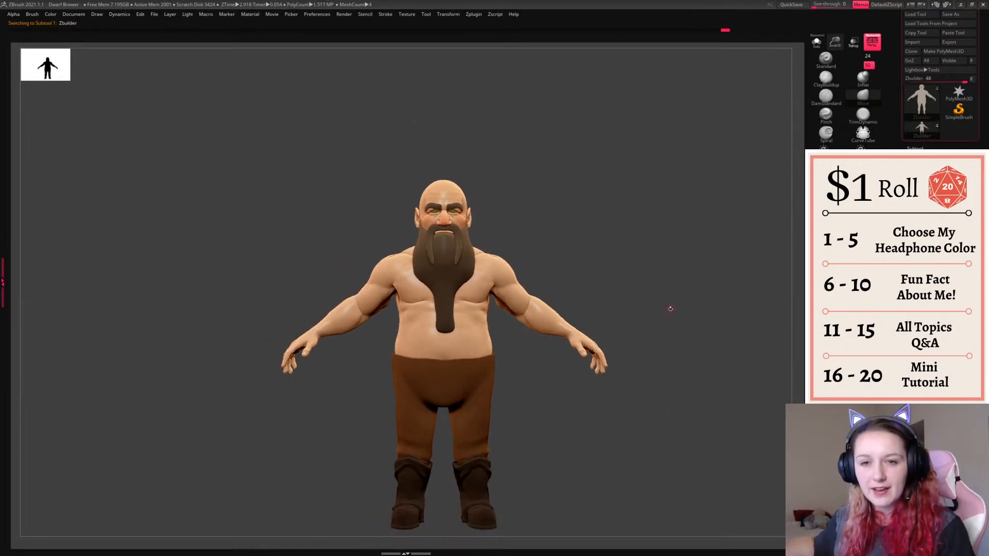
drag(672, 247, 654, 294)
mouse_move(675, 246)
mouse_down()
mouse_move(640, 242)
mouse_move(672, 252)
mouse_up()
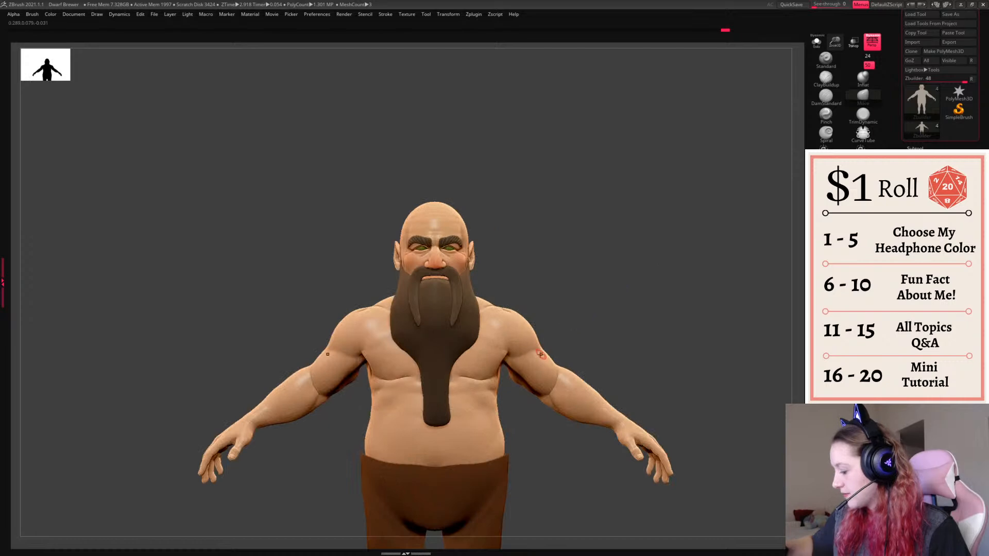
key(shift+f)
key(shift+f)
alt+drag(671, 329, 657, 304)
alt+drag(669, 233, 675, 247)
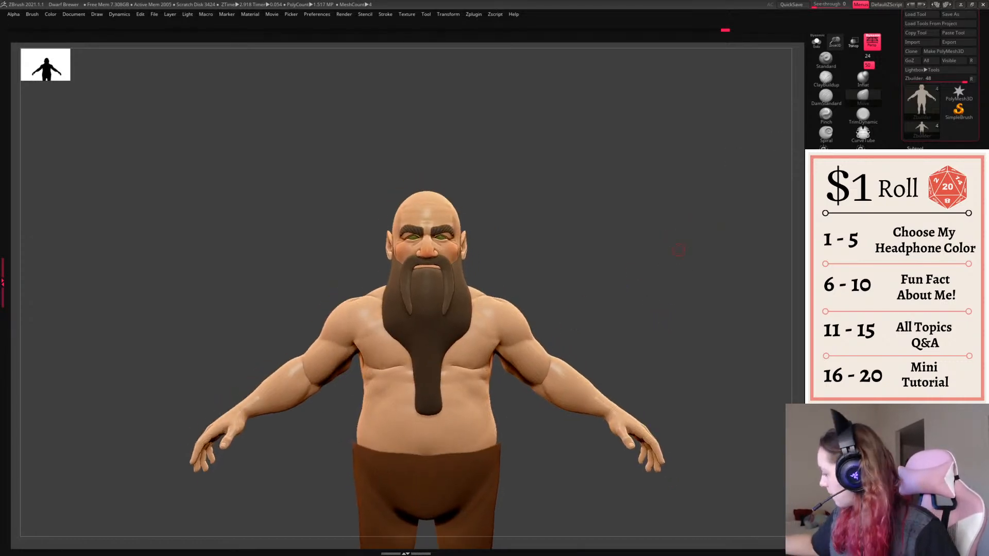
click(969, 237)
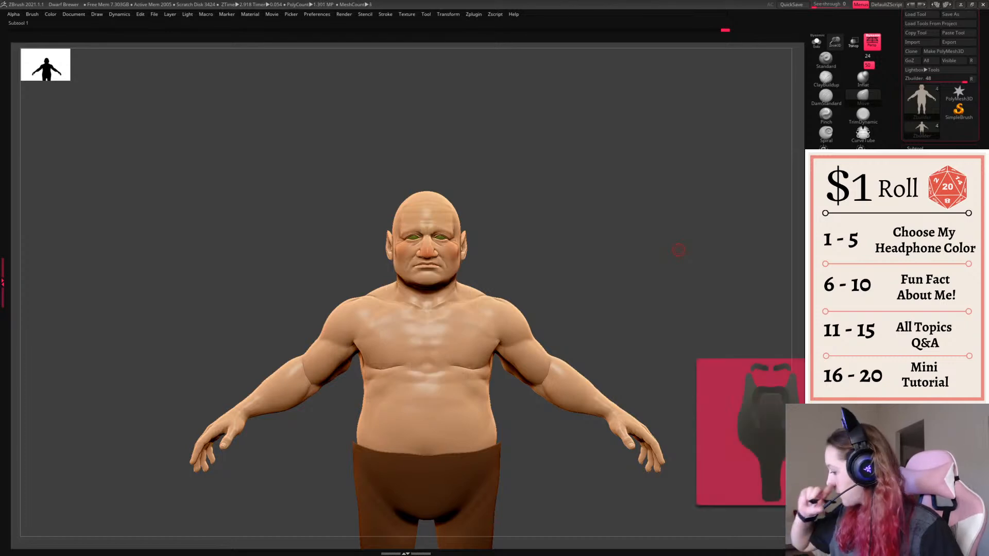
alt+drag(591, 316, 586, 272)
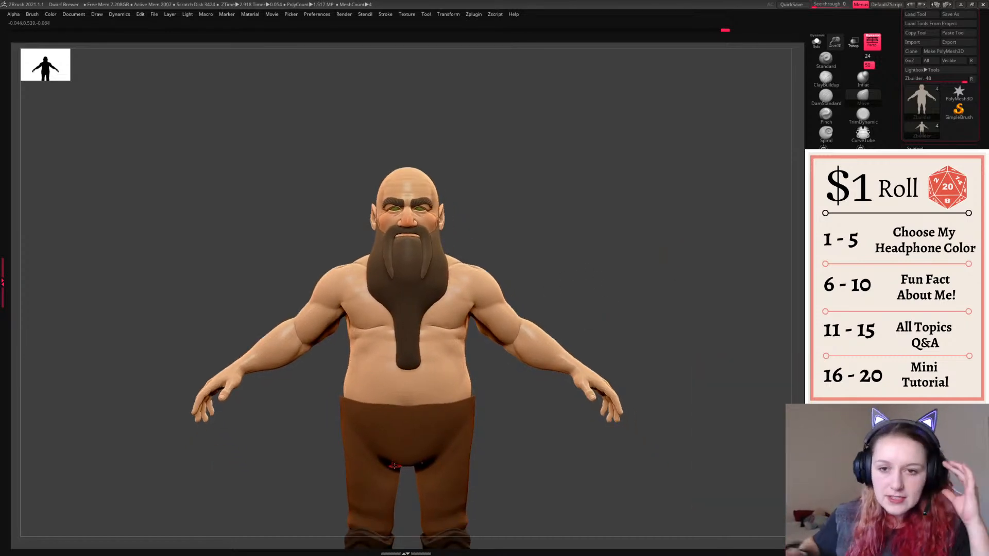
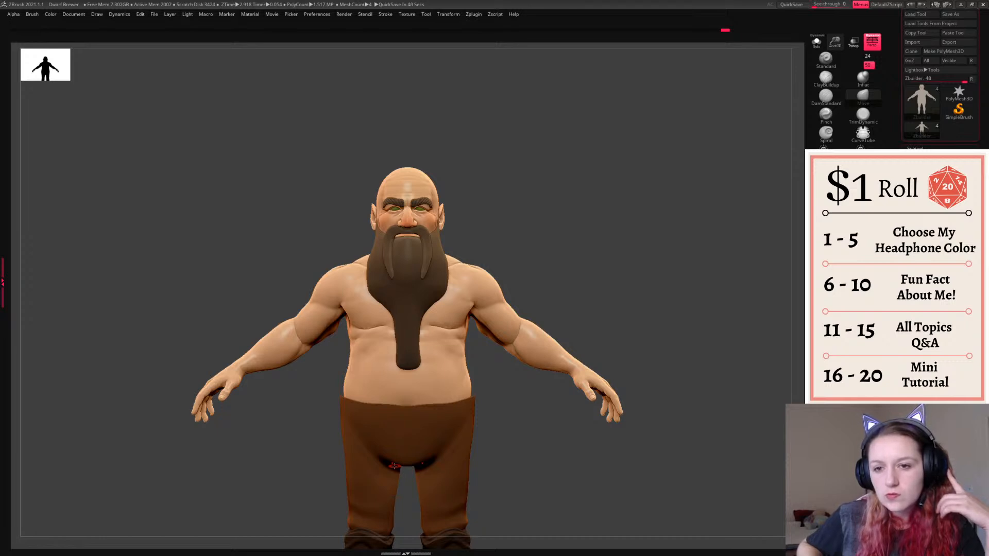
- Paint a short-sleeved shirt mask over the torso and upper arms, checking it with the body isolated
mouse_move(607, 356)
right_down()
mouse_move(610, 378)
mouse_move(612, 370)
right_up()
right_click(612, 370)
mouse_move(646, 330)
right_down()
mouse_move(650, 317)
mouse_move(618, 282)
right_up()
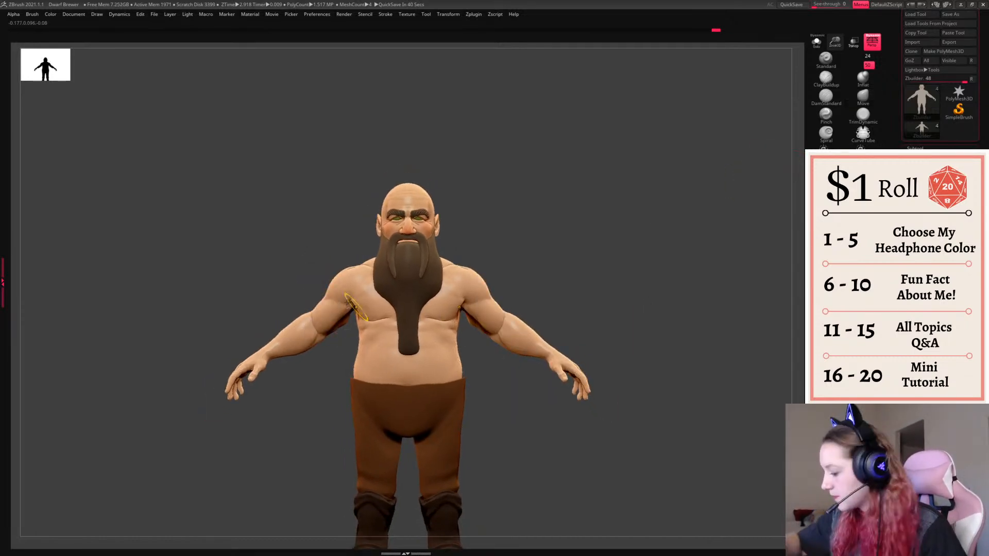
mouse_move(305, 301)
ctrl+mouse_down()
mouse_move(340, 364)
mouse_move(461, 382)
mouse_move(484, 263)
ctrl+mouse_up()
click(816, 41)
mouse_move(670, 212)
mouse_down()
mouse_move(530, 210)
mouse_move(664, 204)
mouse_up()
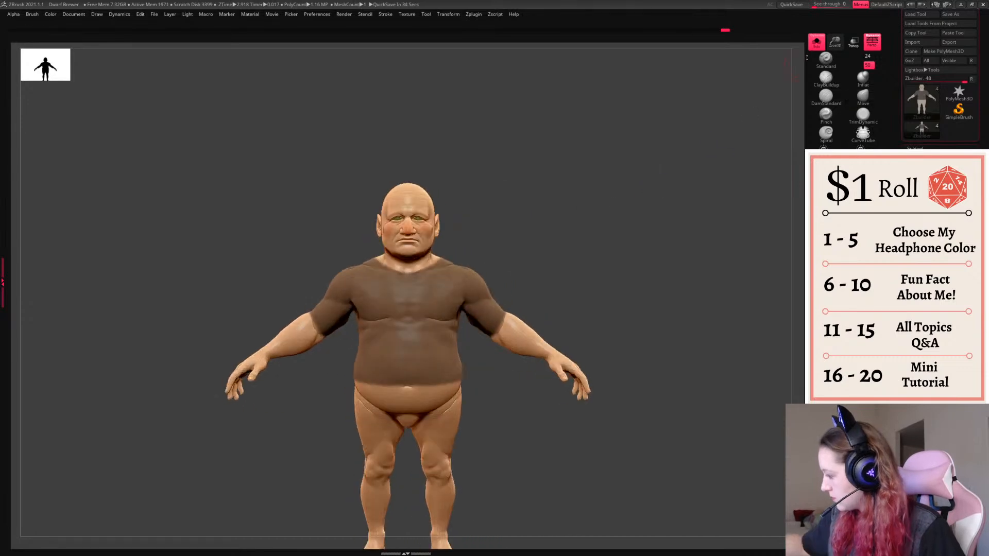
click(816, 41)
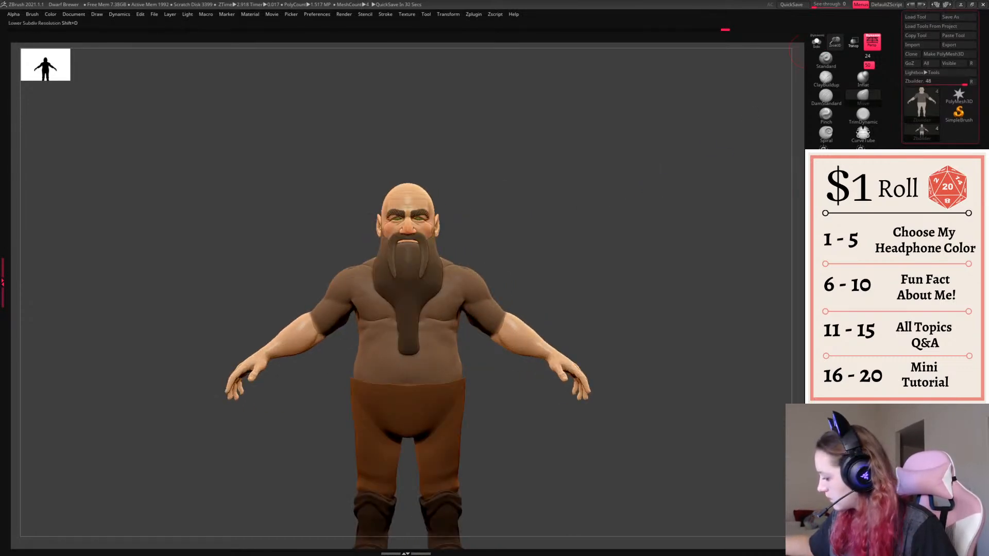
- Extract the masked area of the body as a separate shirt subtool at a lower subdivision level and isolate the shirt
ctrl+right_drag(721, 284, 682, 345)
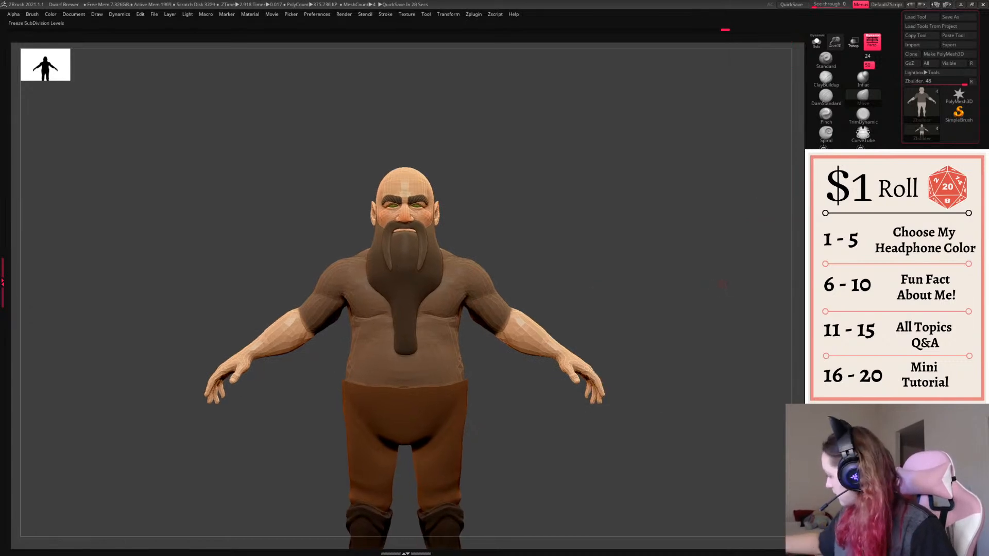
drag(982, 133, 981, 83)
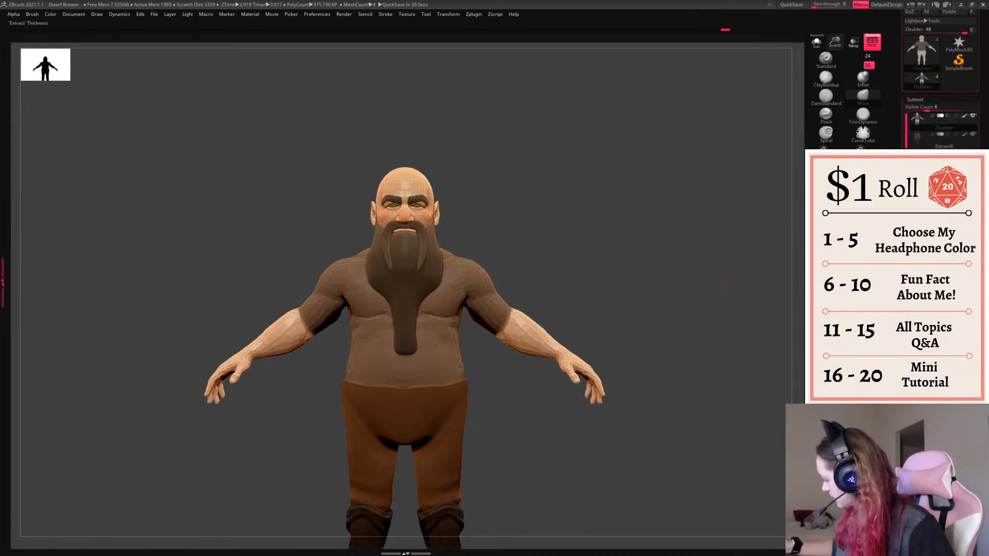
click(921, 384)
drag(752, 304, 722, 247)
click(816, 42)
drag(737, 196, 695, 316)
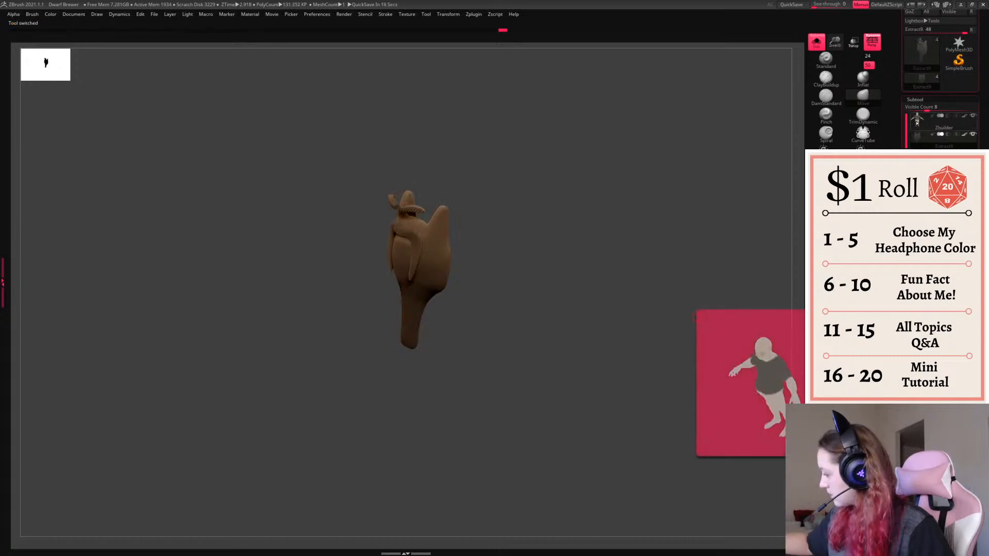
click(916, 122)
drag(679, 329, 692, 334)
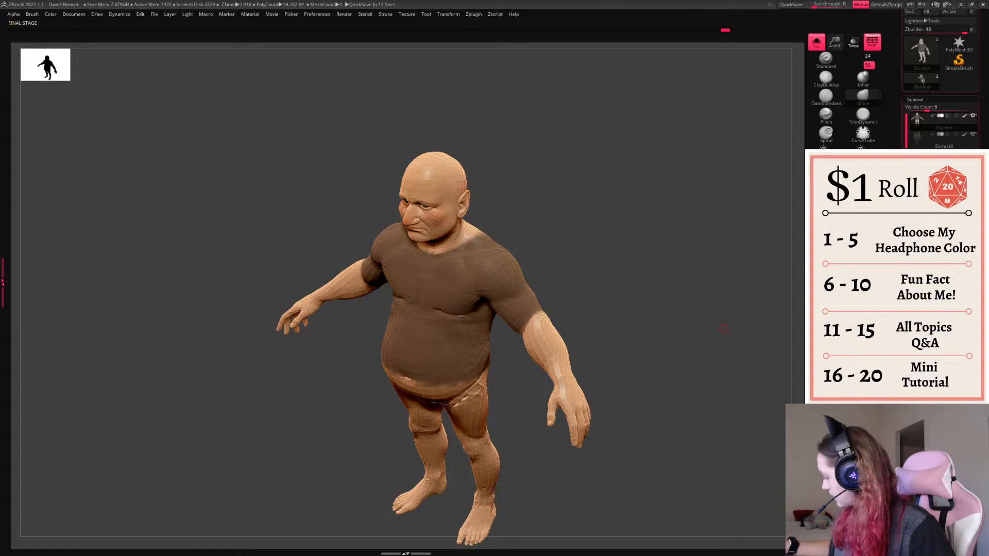
key(Down)
drag(666, 242, 674, 308)
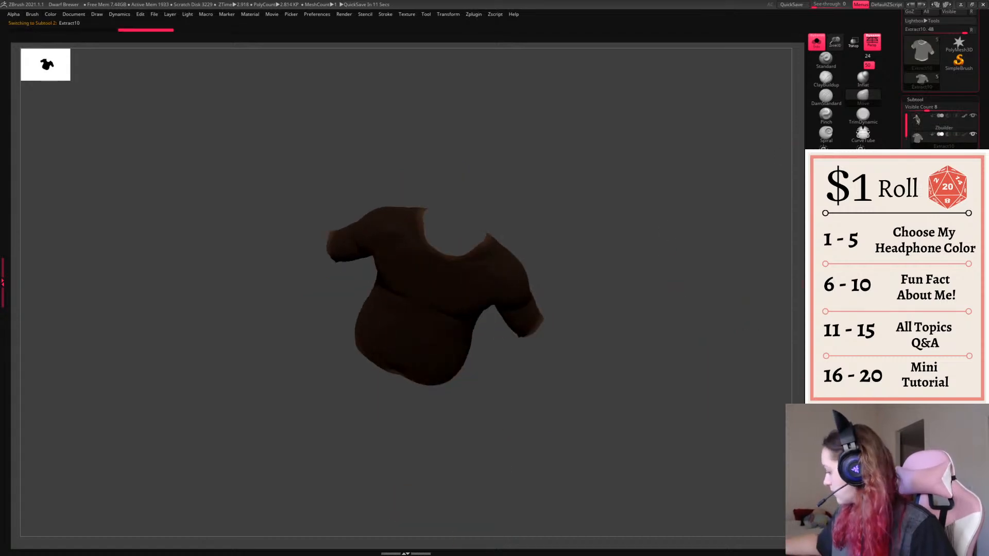
- Clear the shirt's mask, remesh it with ZRemesher and show it together with the other subtools
mouse_move(739, 320)
ctrl+mouse_down()
mouse_move(747, 341)
mouse_move(690, 379)
ctrl+mouse_up()
click(825, 250)
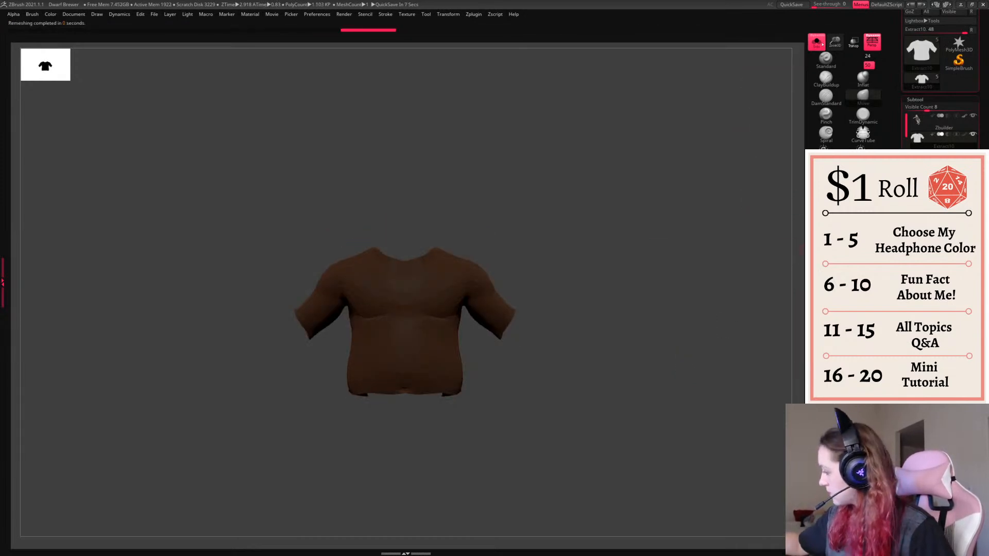
click(824, 45)
click(917, 137)
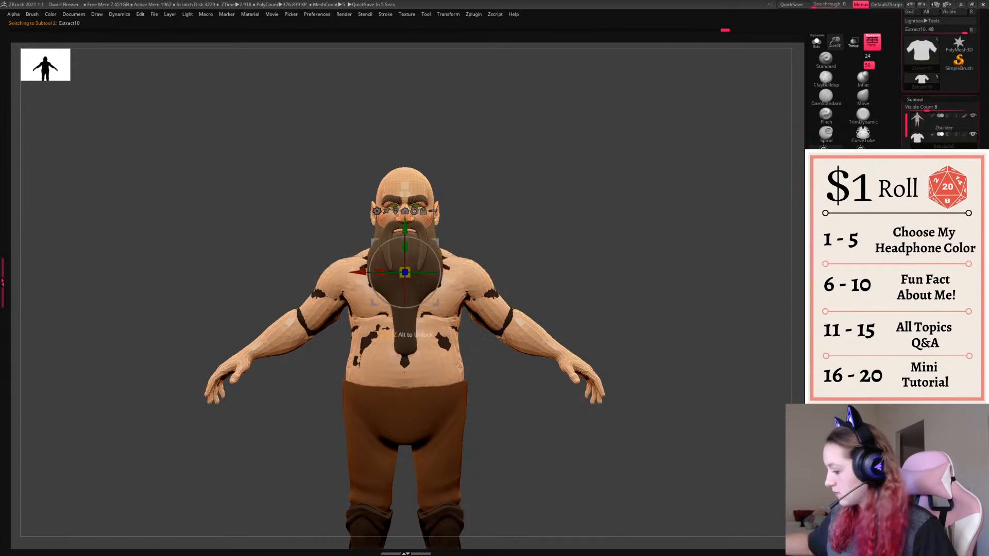
key(q)
- Pull the shirt outward over the chest, shoulders and torso with the Move brush, adjusting the brush size and checking it around the figure
mouse_move(582, 267)
ctrl+right_down()
mouse_move(609, 311)
mouse_move(589, 288)
mouse_move(665, 281)
ctrl+right_up()
ctrl+right_drag(607, 332, 659, 286)
key(shift+f)
key(shift+f)
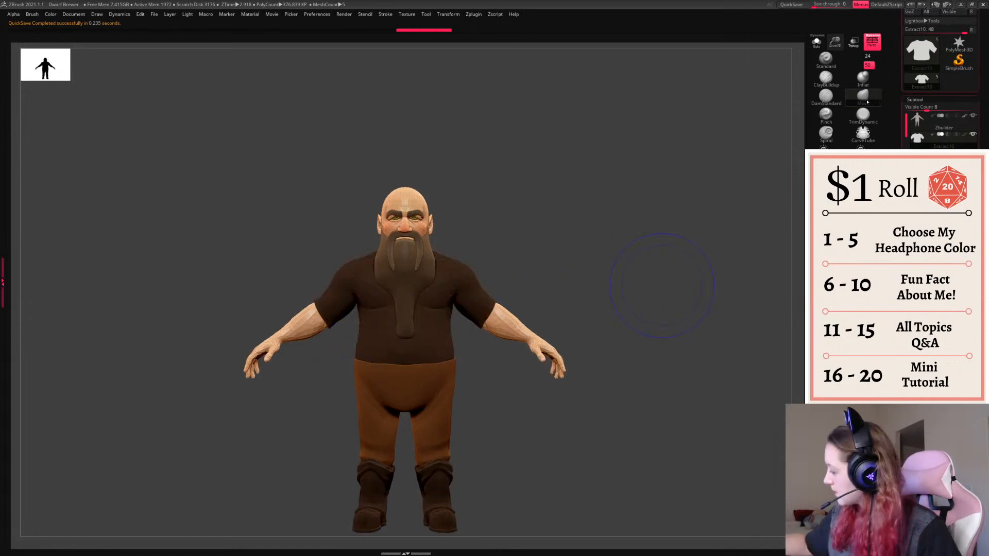
mouse_move(497, 300)
right_down()
mouse_move(570, 277)
mouse_move(509, 303)
mouse_move(638, 296)
right_up()
right_click(577, 330)
drag(531, 293, 522, 306)
right_click(522, 305)
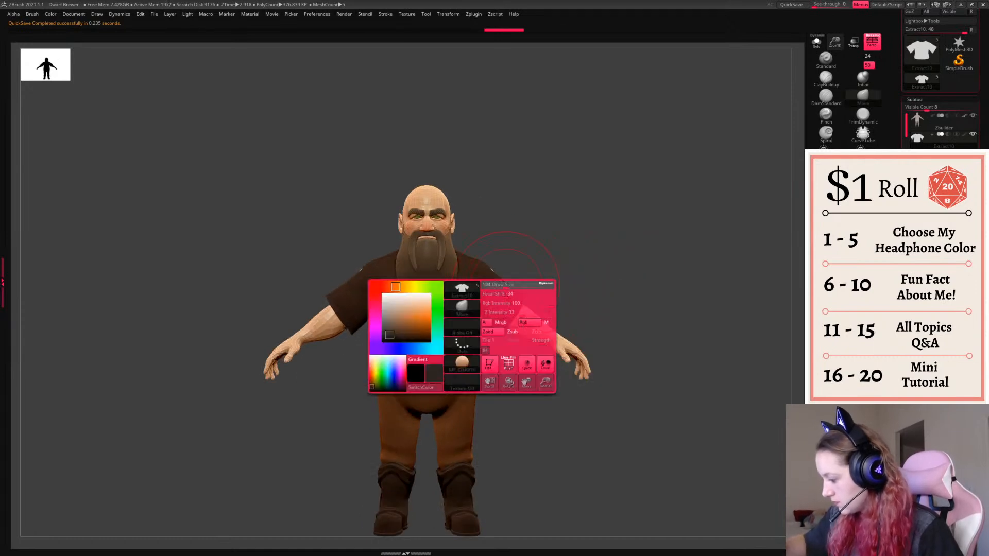
mouse_move(520, 336)
right_down()
mouse_move(662, 294)
mouse_move(615, 313)
right_up()
key(s)
right_click(393, 397)
drag(434, 323, 424, 337)
- Stretch the shirt's sides and hem down over the belly and hips with the Move brush
right_drag(696, 307, 585, 305)
drag(534, 334, 532, 350)
right_drag(736, 289, 656, 267)
right_click(652, 267)
mouse_move(495, 333)
mouse_down()
mouse_move(474, 344)
mouse_move(473, 376)
mouse_up()
drag(580, 345, 581, 356)
right_drag(625, 337, 693, 343)
drag(585, 362, 591, 386)
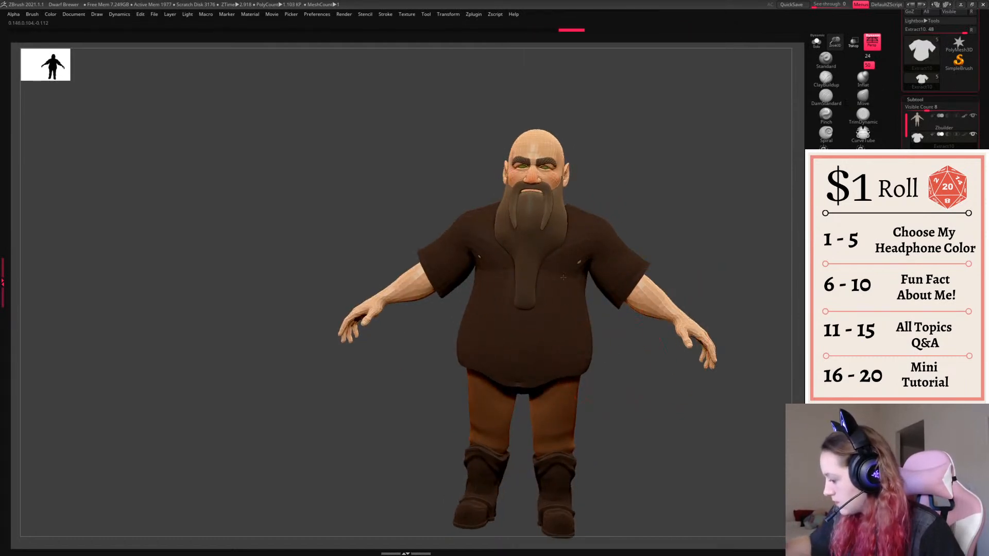
mouse_move(711, 251)
alt+right_down()
mouse_move(678, 241)
mouse_move(681, 254)
mouse_move(721, 221)
alt+right_up()
alt+right_drag(757, 159, 677, 136)
- Make the other subtools transparent and reshape the shirt's waist sides and hem closer to the body with the Move brush
key(b)
key(s)
key(t)
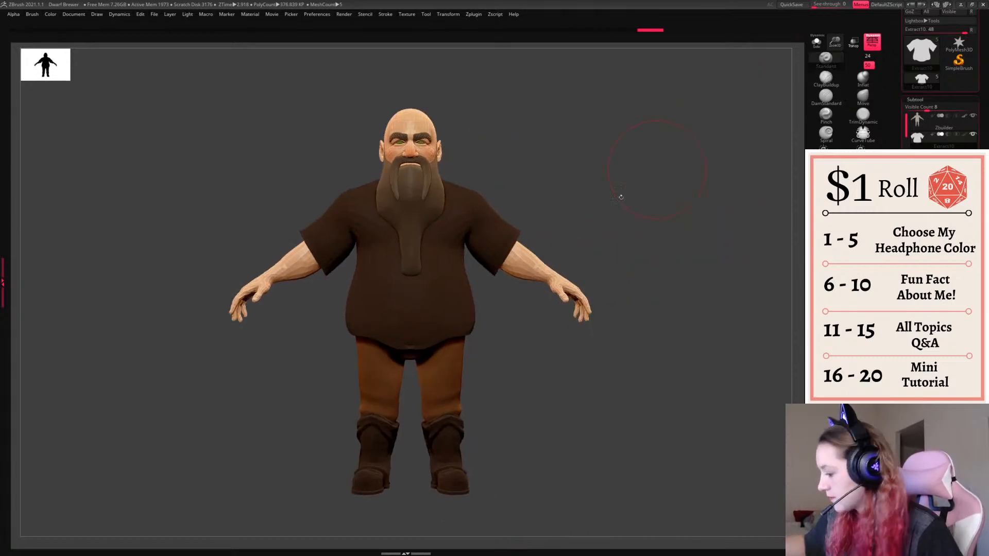
click(853, 41)
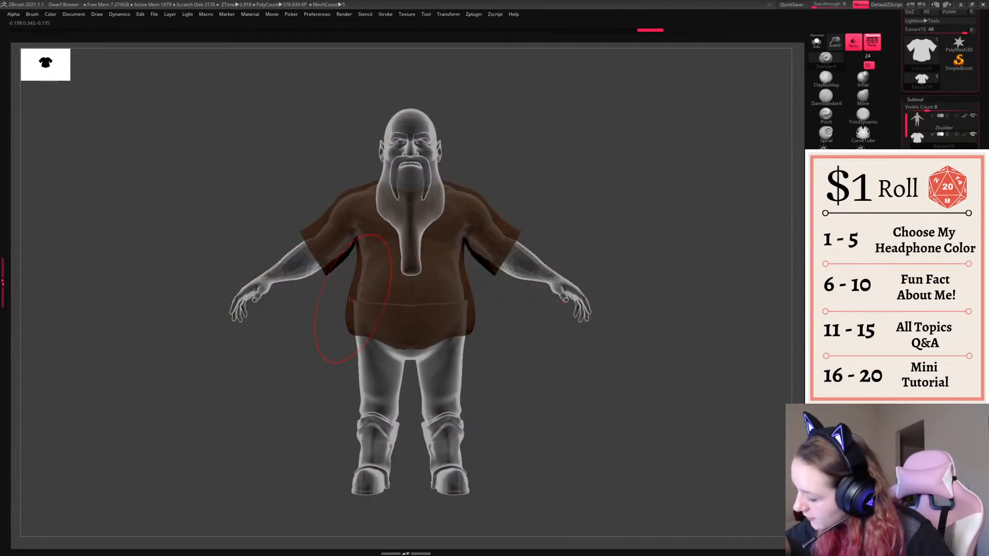
click(862, 96)
drag(349, 305, 362, 304)
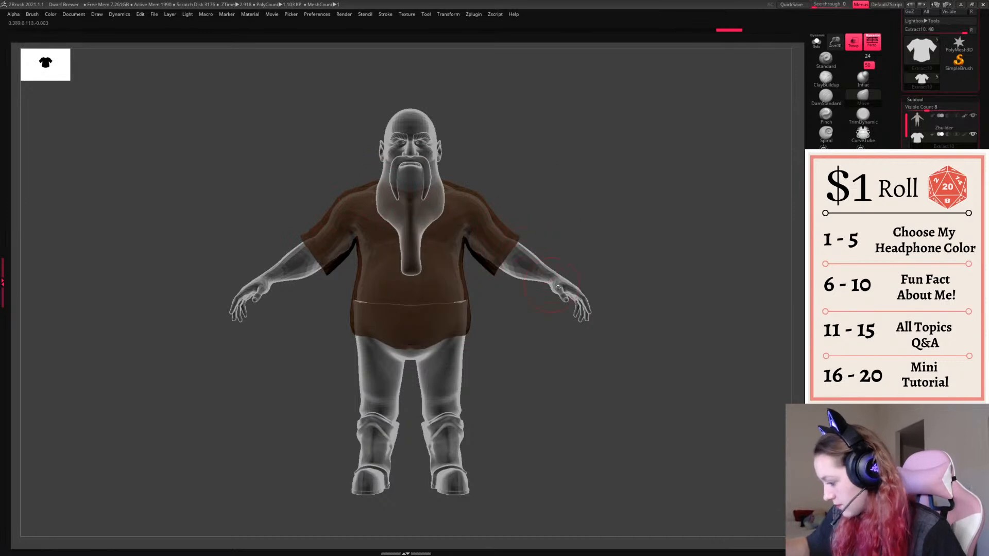
mouse_move(360, 335)
mouse_down()
mouse_move(349, 319)
mouse_move(362, 308)
mouse_up()
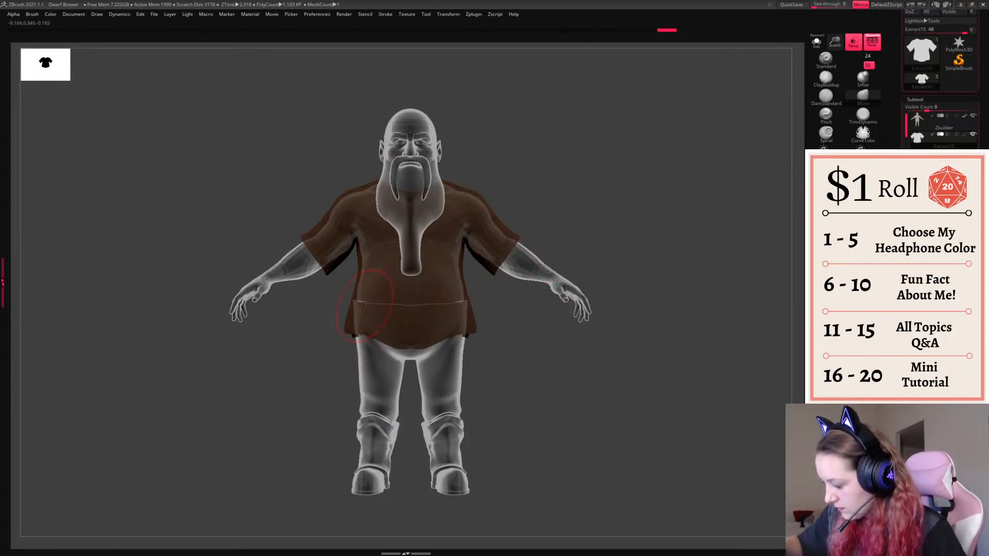
drag(520, 376, 515, 314)
drag(456, 329, 458, 340)
mouse_move(515, 371)
mouse_down()
mouse_move(577, 412)
mouse_move(546, 402)
mouse_up()
mouse_move(458, 340)
mouse_down()
mouse_move(459, 353)
mouse_move(572, 353)
mouse_move(535, 320)
mouse_up()
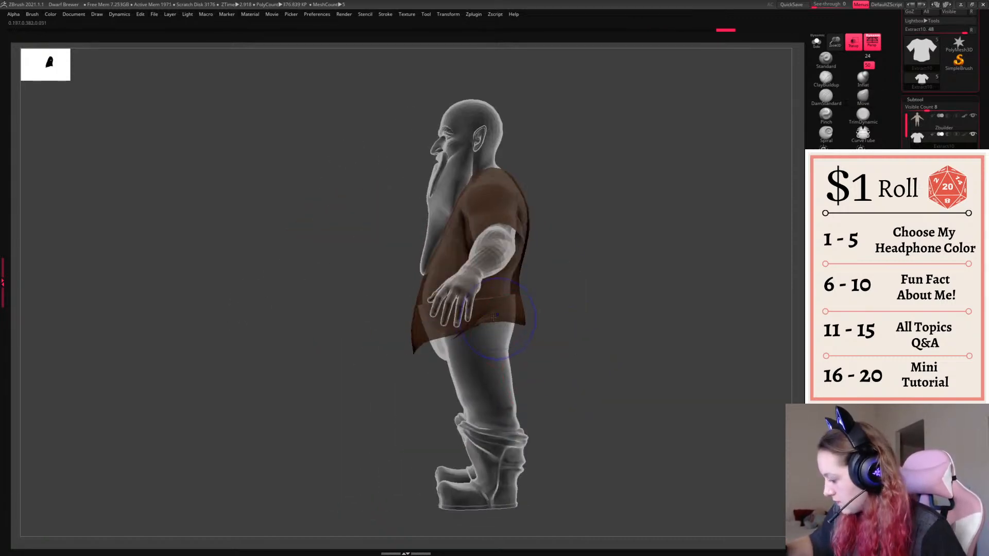
- Smooth the shirt's side hem, remesh the isolated shirt repeatedly with ZRemesher, and show the full figure without transparency
shift+drag(480, 343, 482, 342)
click(816, 43)
mouse_move(577, 338)
mouse_down()
mouse_move(611, 342)
mouse_move(624, 276)
mouse_move(569, 344)
mouse_move(486, 325)
mouse_up()
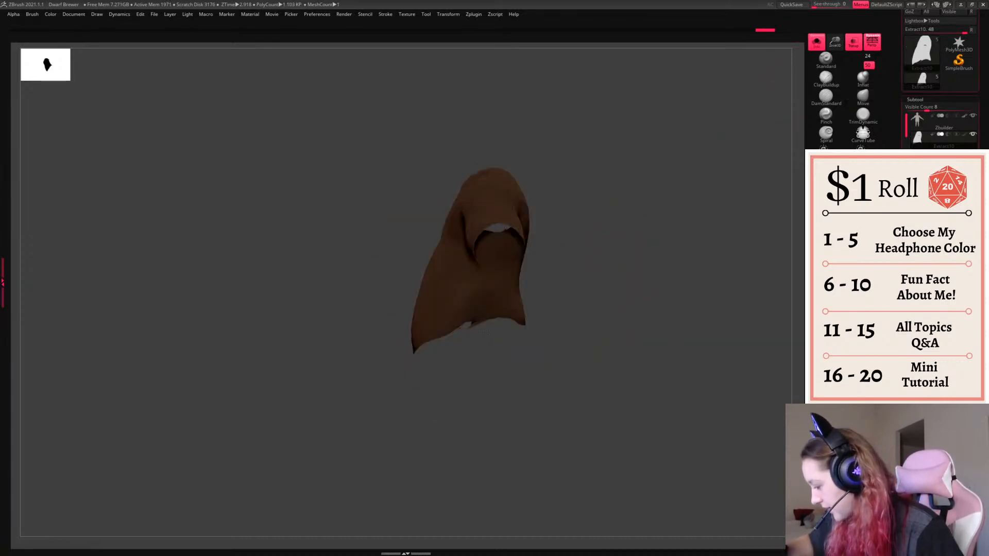
key(shift+d)
click(824, 166)
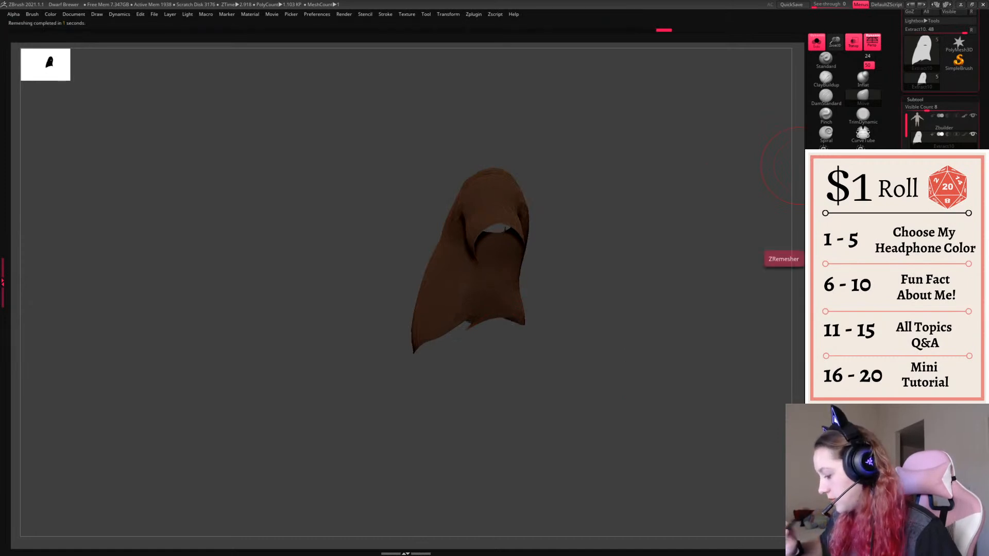
click(823, 244)
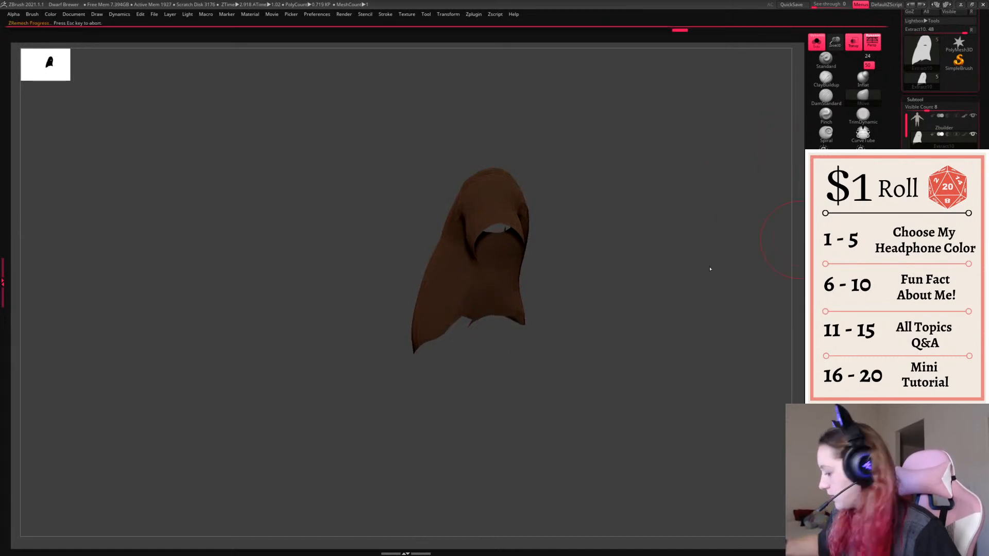
right_click(563, 314)
right_click(462, 321)
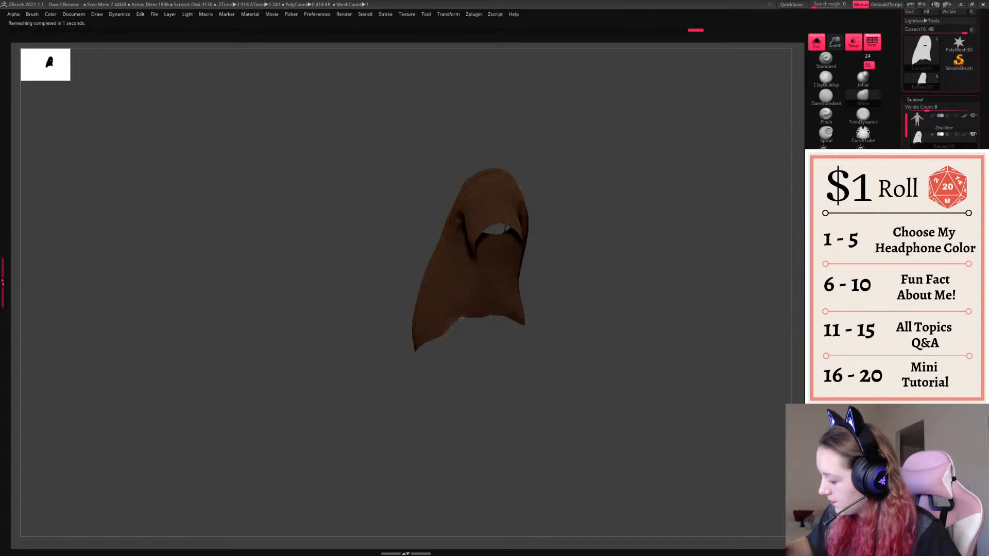
click(823, 244)
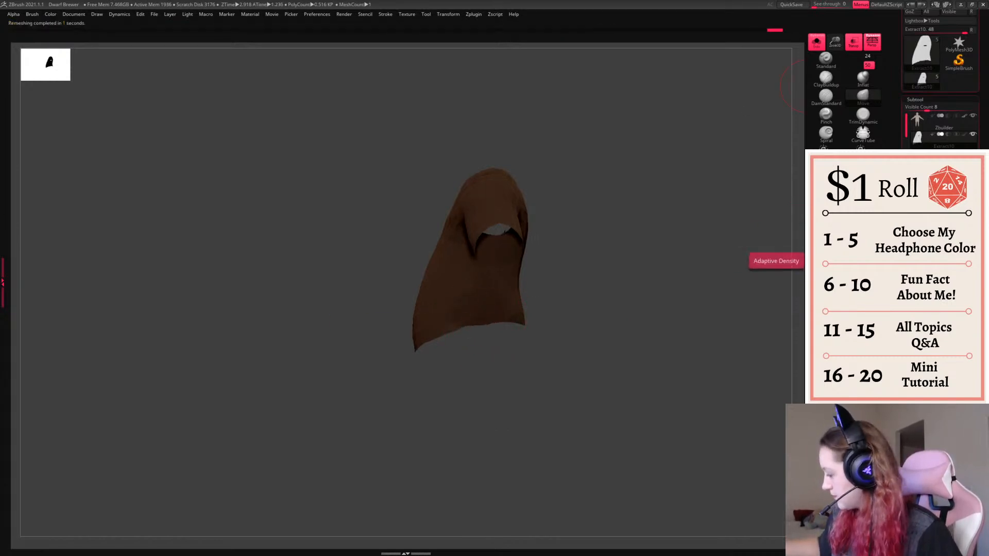
click(823, 244)
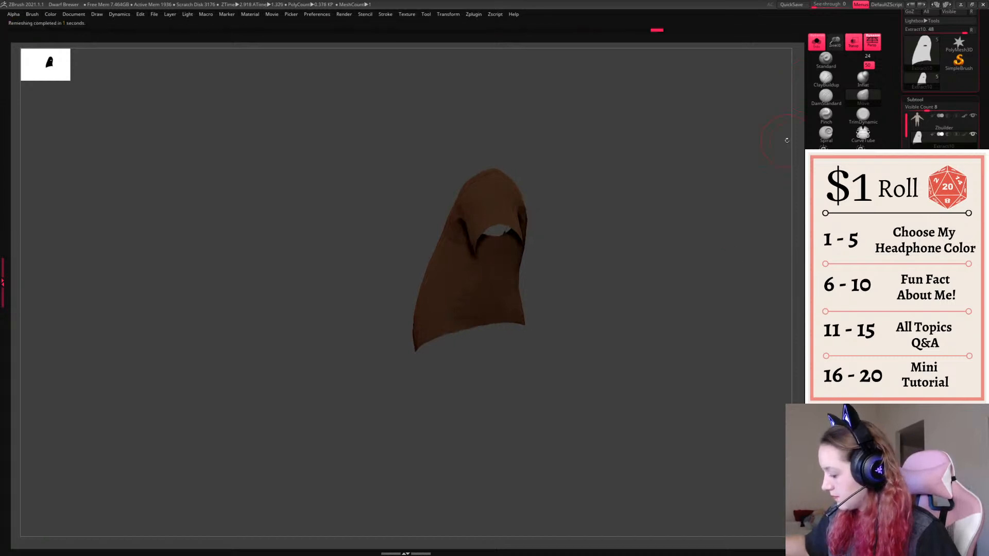
click(816, 43)
drag(587, 291, 674, 296)
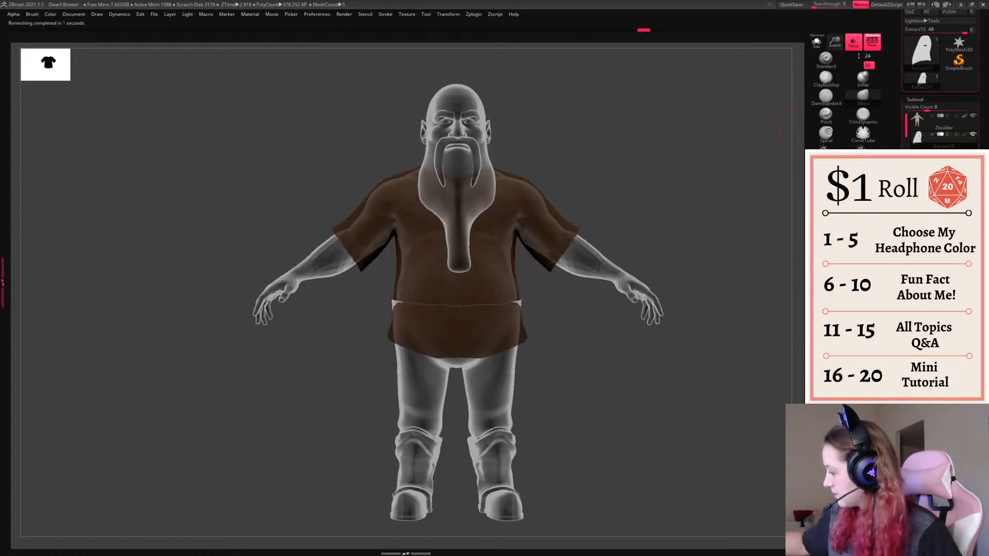
click(853, 43)
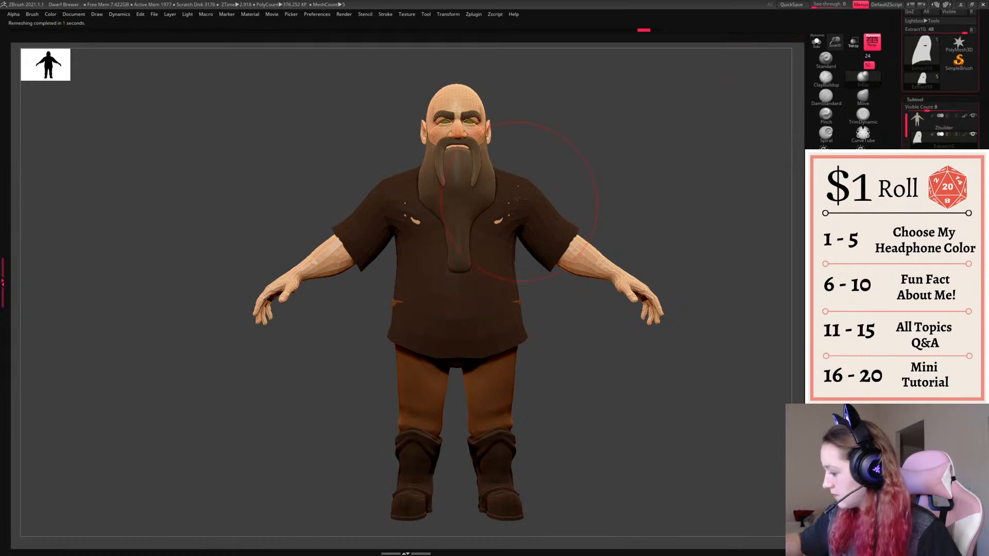
- Inflate the shirt around its sides and back with the Inflate brush to cover the body poking through
drag(520, 300, 525, 301)
mouse_move(705, 315)
mouse_down()
mouse_move(628, 323)
mouse_move(650, 315)
mouse_up()
drag(531, 309, 542, 318)
drag(731, 258, 651, 251)
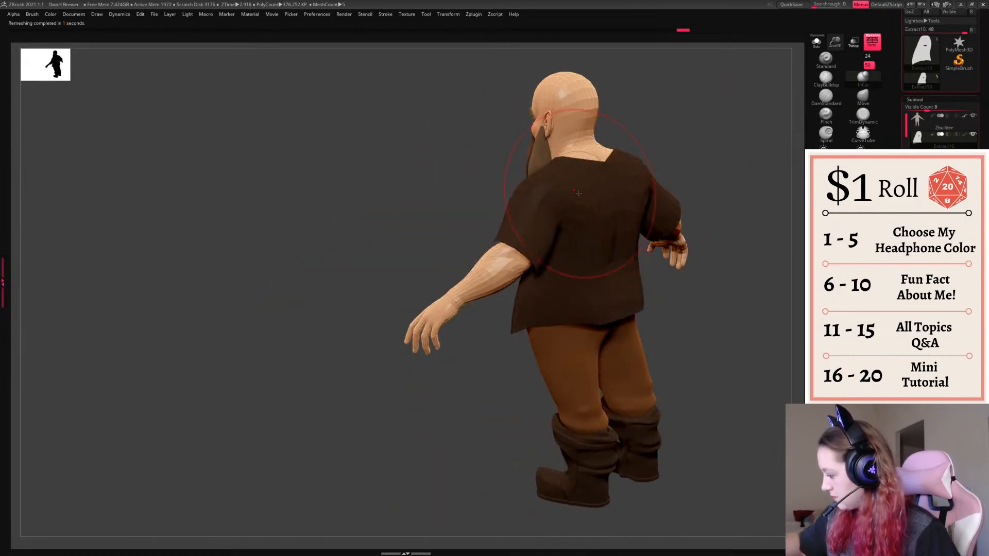
drag(712, 342, 778, 345)
alt+drag(726, 409, 597, 395)
mouse_move(723, 375)
mouse_down()
mouse_move(658, 377)
mouse_move(644, 409)
mouse_up()
- Lengthen the shirt's hem to the upper thighs with the Move brush, using transparency to judge the fit
click(863, 97)
click(854, 43)
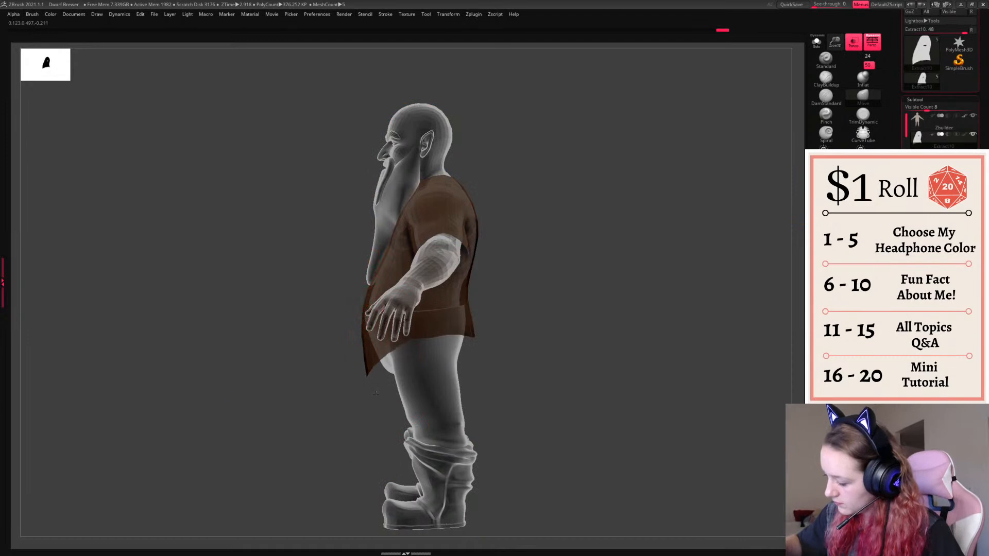
drag(385, 425, 387, 432)
drag(427, 357, 524, 381)
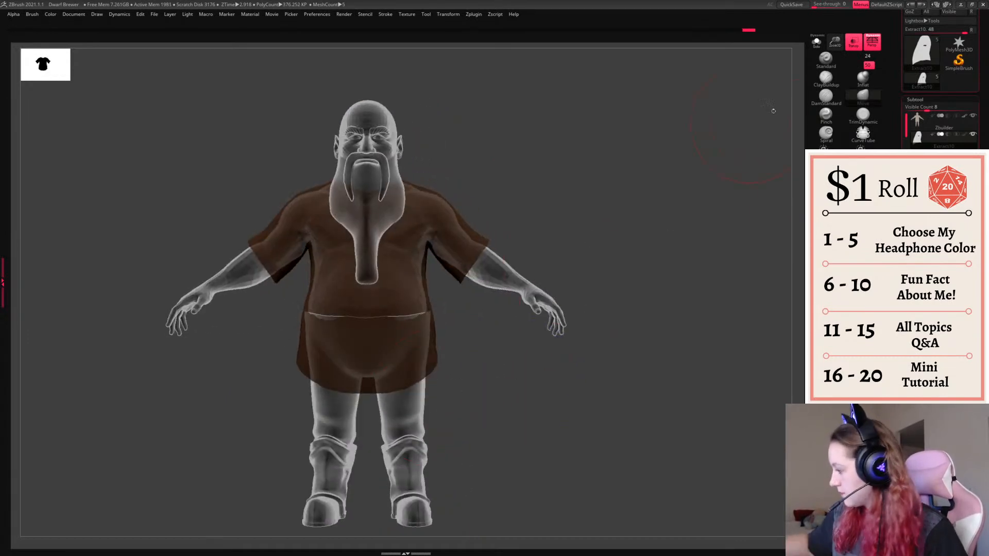
click(853, 42)
- Examine the lengthened shirt from several angles, switching between the trousers and shirt subtools
alt+drag(626, 281, 636, 257)
key(space)
alt+click(425, 320)
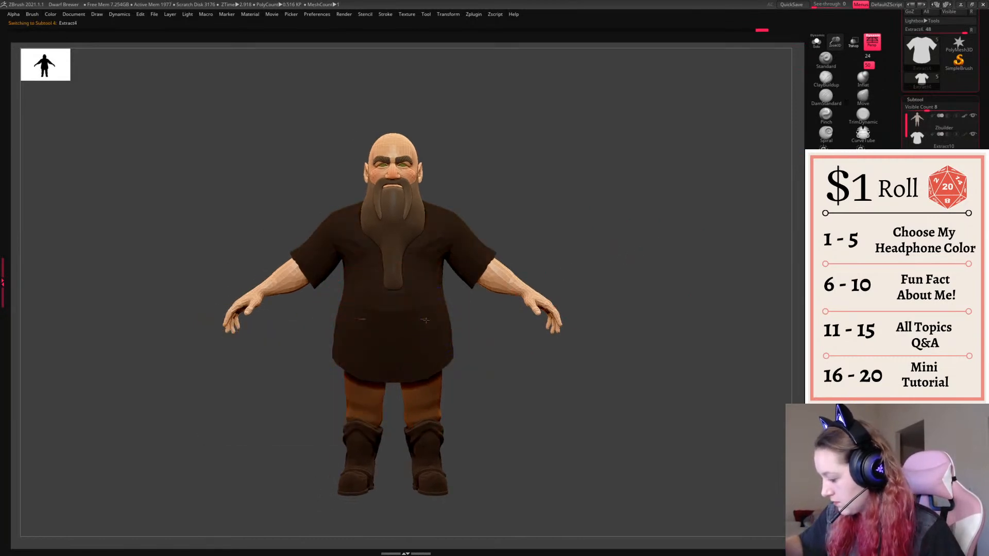
drag(631, 236, 588, 259)
shift+drag(606, 381, 629, 375)
alt+click(475, 346)
drag(571, 345, 632, 344)
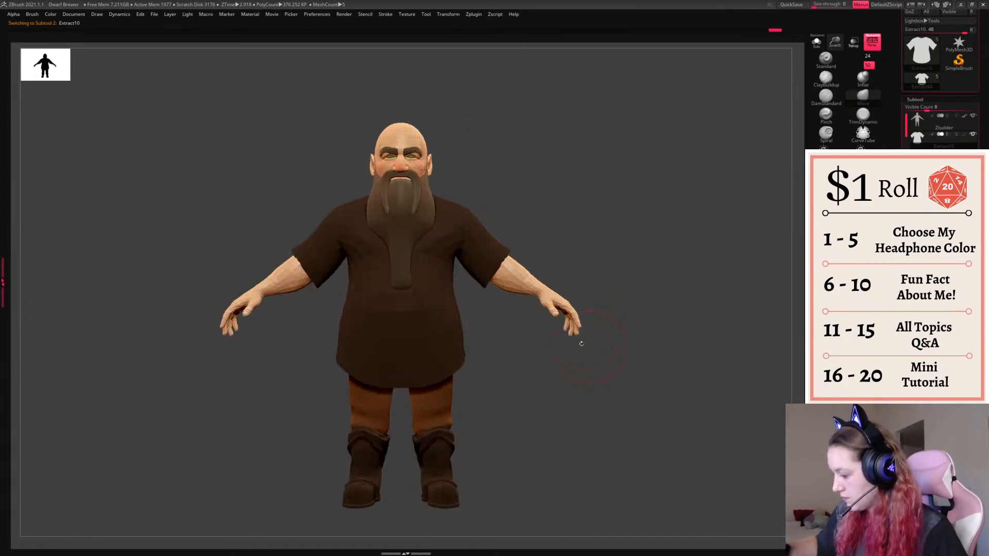
- Try to mask a horizontal band across the isolated body's waist
alt+click(516, 279)
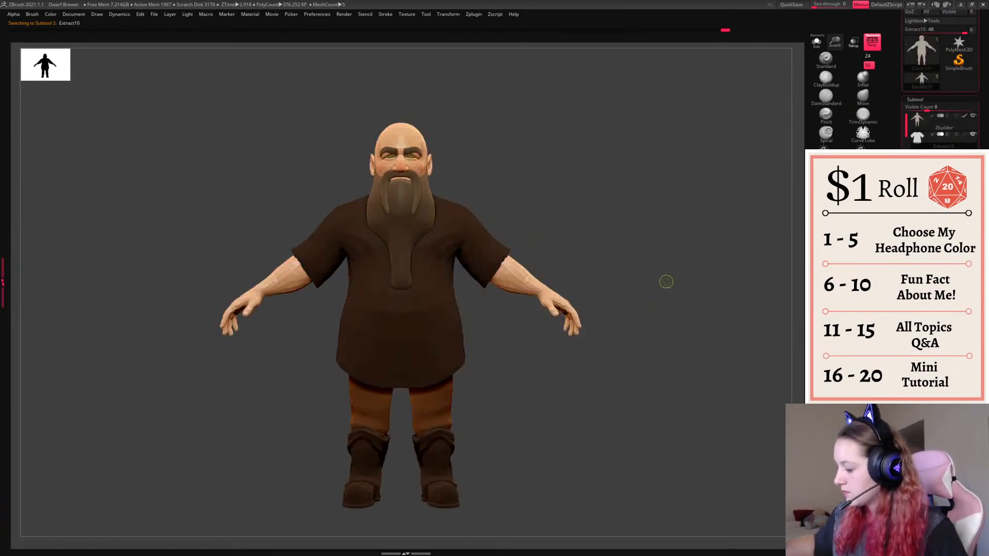
click(816, 42)
click(816, 42)
mouse_move(321, 328)
ctrl+mouse_down()
mouse_move(484, 312)
mouse_move(289, 309)
mouse_move(482, 293)
ctrl+mouse_up()
mouse_move(690, 309)
mouse_down()
mouse_move(494, 309)
mouse_move(648, 310)
mouse_up()
alt+click(547, 299)
click(816, 42)
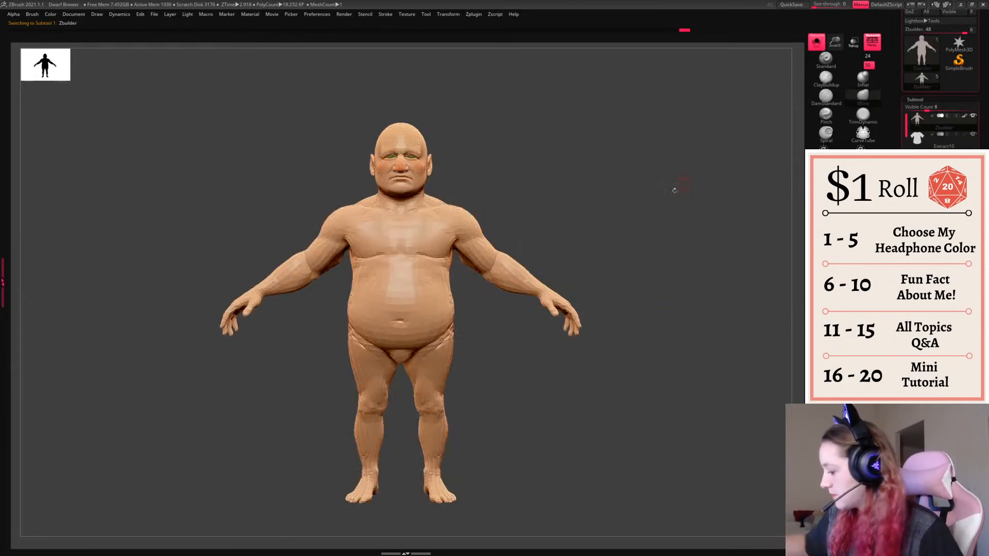
ctrl+right_drag(505, 254, 498, 275)
ctrl+drag(312, 339, 471, 301)
key(ctrl+z)
click(816, 42)
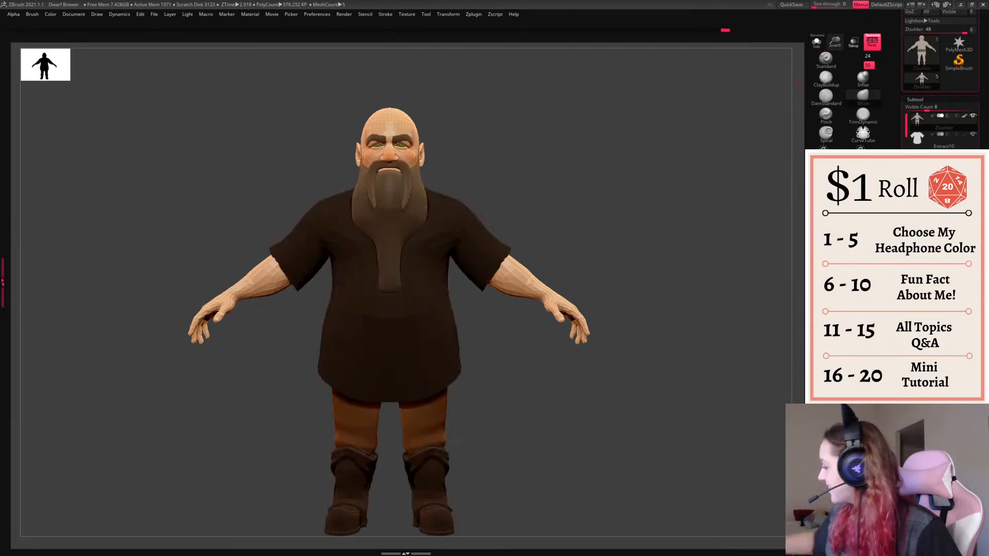
- Draw a horizontal belt strip around the waist of the shirt with a curve strap brush
drag(677, 436, 718, 411)
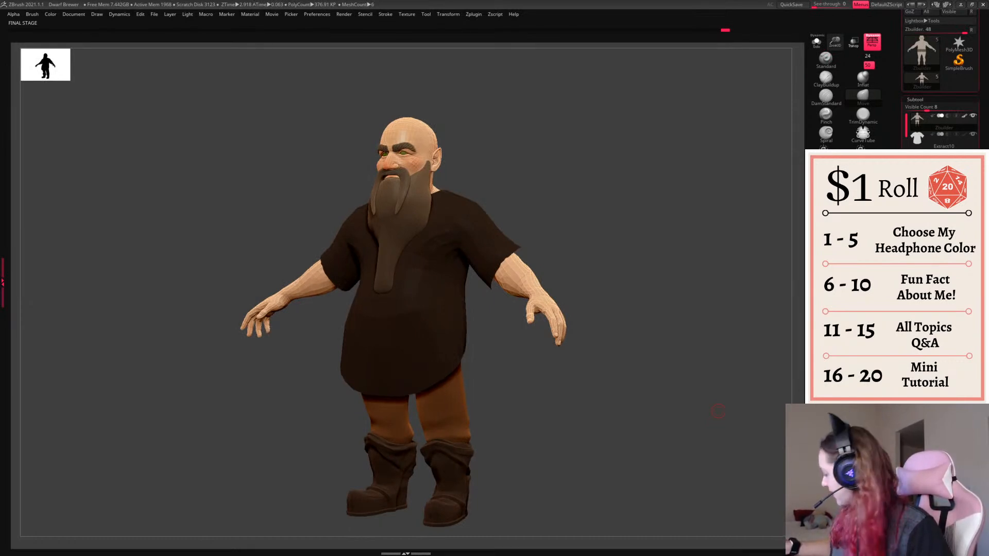
mouse_move(702, 441)
shift+mouse_down()
mouse_move(673, 435)
mouse_move(681, 439)
shift+mouse_up()
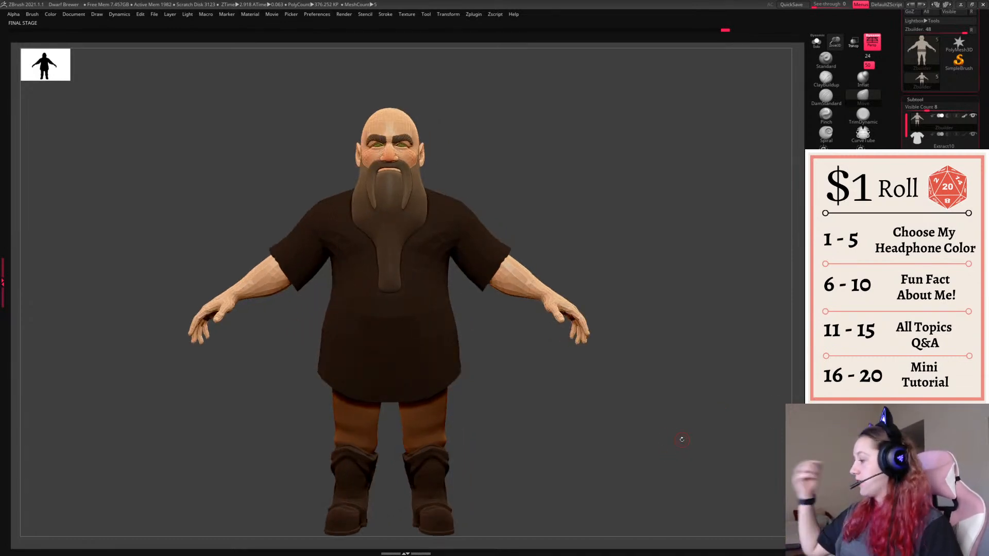
key(b)
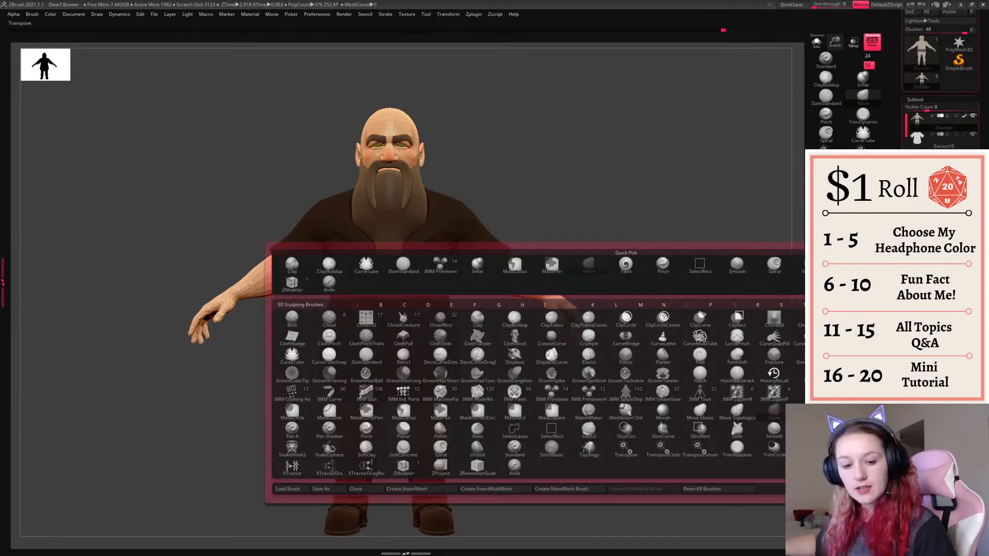
click(811, 336)
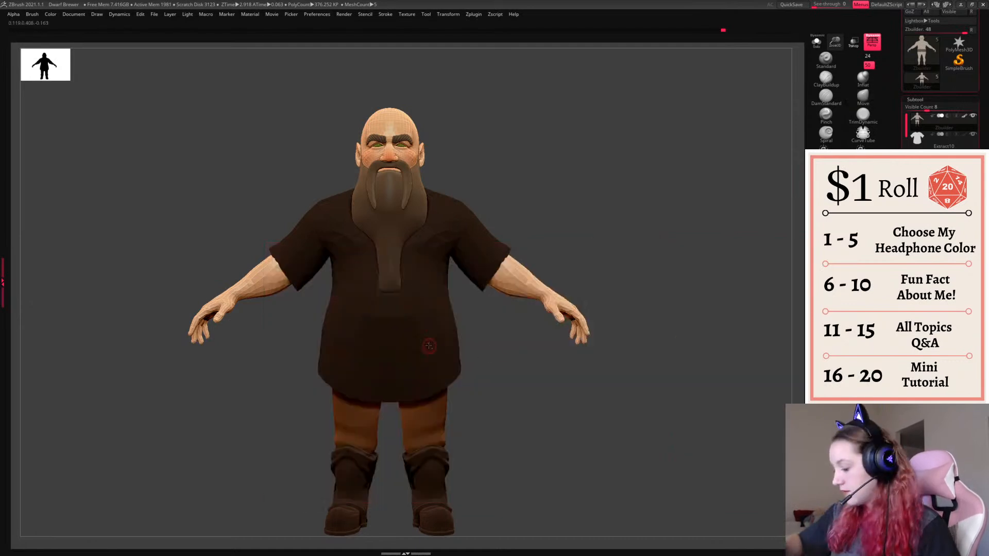
alt+click(437, 345)
drag(362, 326, 524, 326)
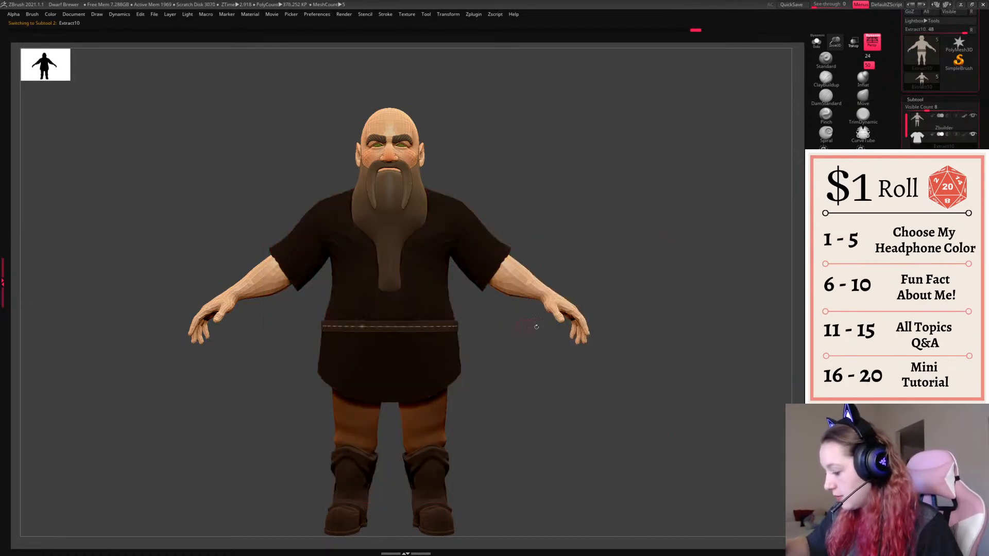
mouse_move(690, 334)
mouse_down()
mouse_move(514, 345)
mouse_move(556, 340)
mouse_move(659, 360)
mouse_up()
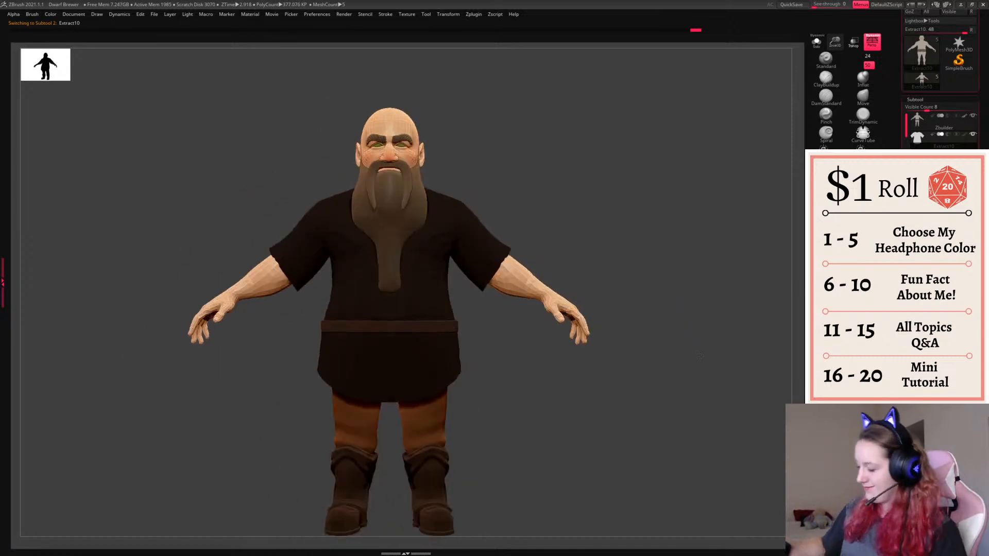
- Widen the belt strip around the shirt's waist by enlarging the brush size and reapplying it to the curve several times
key(space)
drag(687, 323, 691, 322)
click(443, 326)
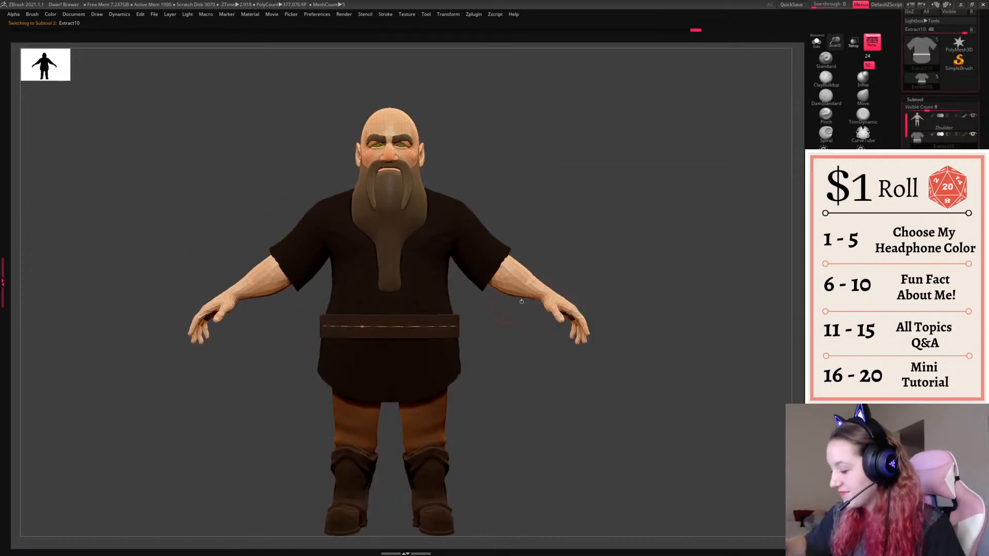
key(space)
drag(649, 274, 604, 278)
click(445, 327)
key(space)
click(441, 326)
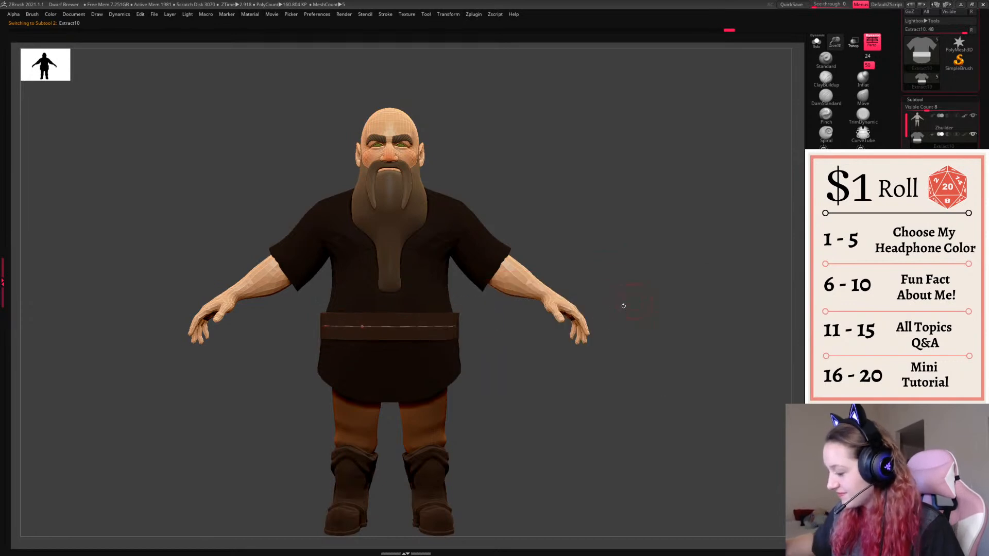
key(space)
drag(533, 277, 530, 277)
click(444, 326)
key(space)
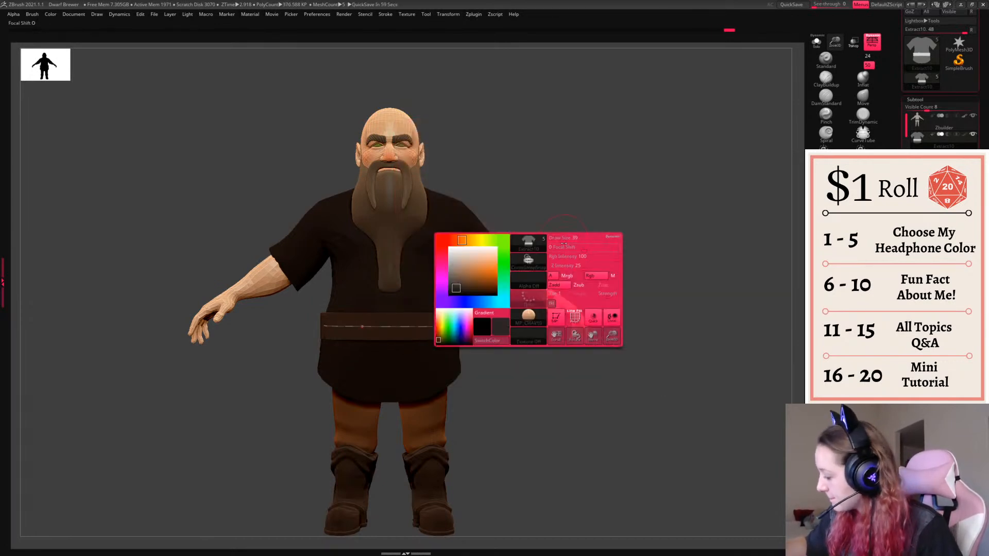
click(431, 327)
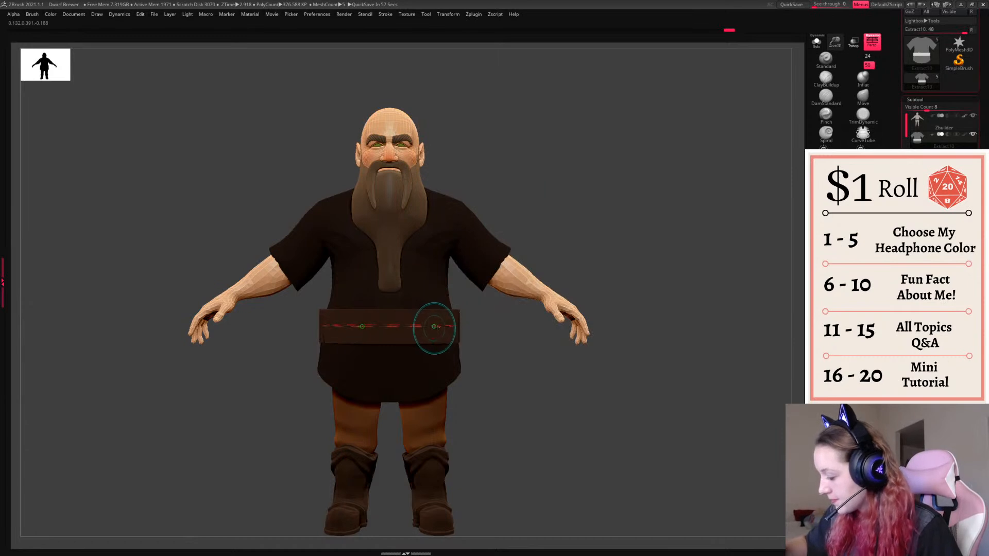
- Try another brush size on the belt's curve and undo the resulting change to the strip
key(space)
drag(606, 224, 601, 224)
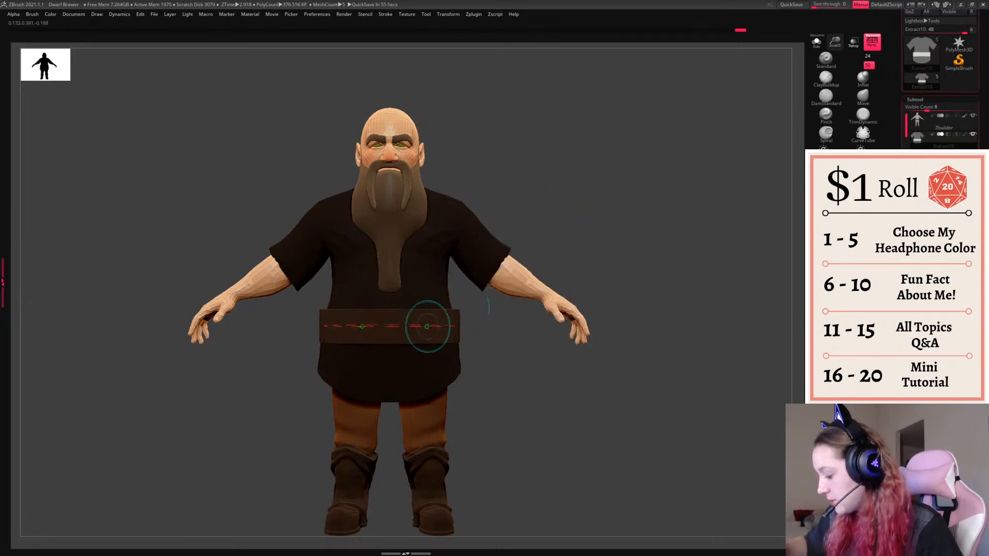
click(424, 327)
key(space)
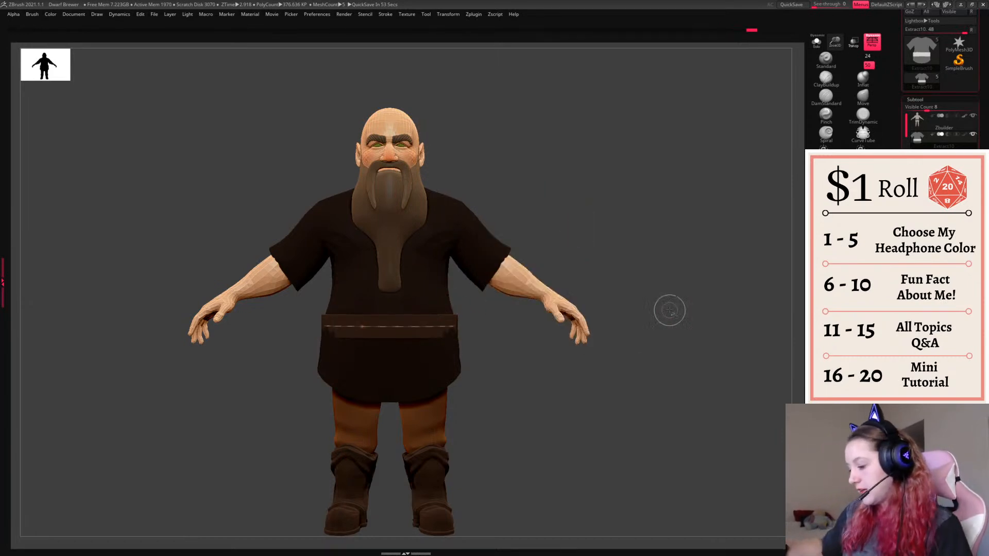
key(ctrl+z)
drag(639, 256, 672, 278)
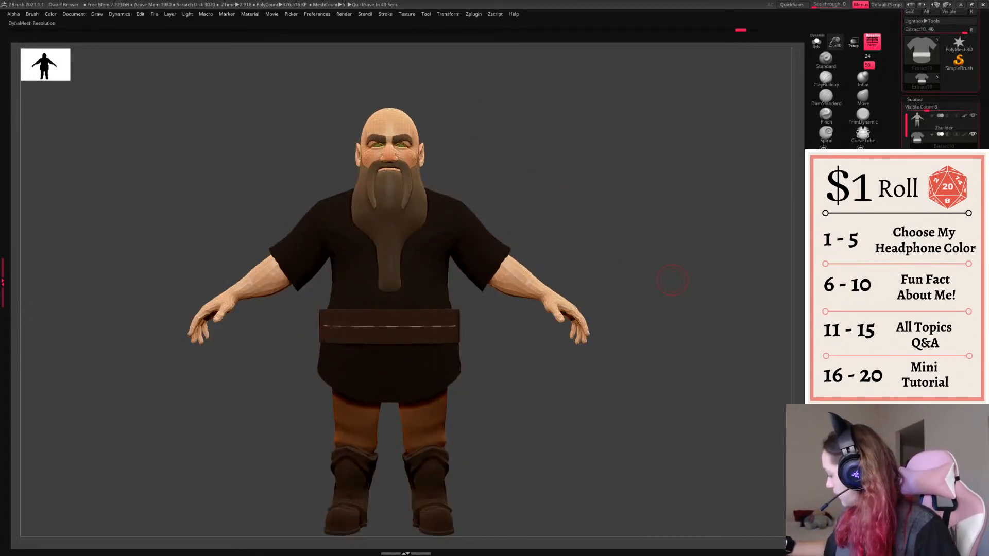
- Separate the belt from the shirt as its own subtool, clear the masking and colour the belt orange-brown
ctrl+drag(657, 386, 496, 270)
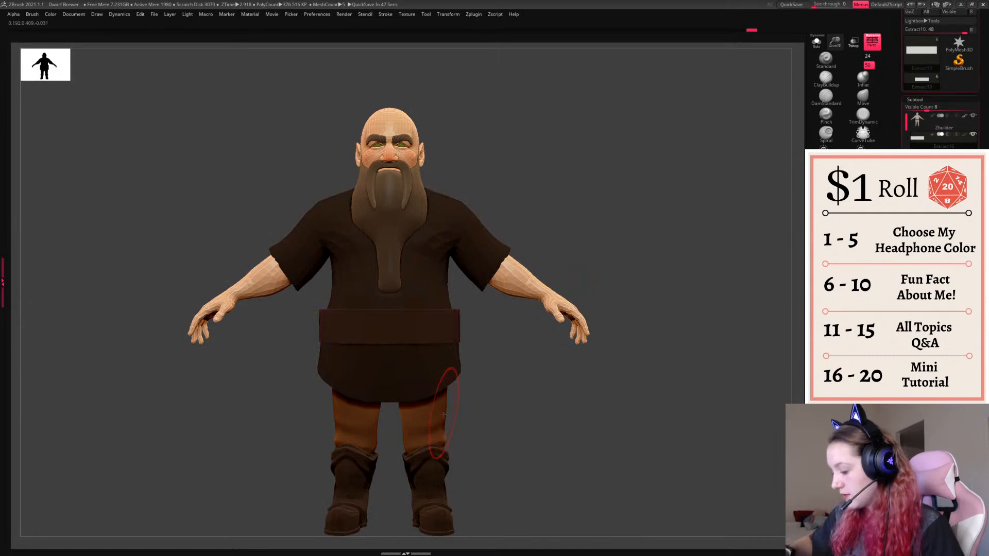
ctrl+click(513, 396)
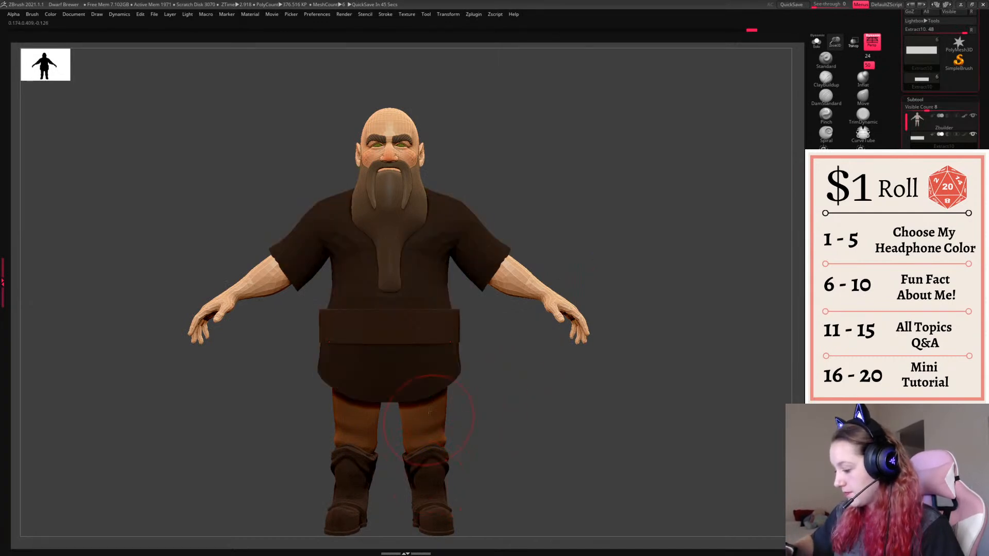
alt+click(424, 289)
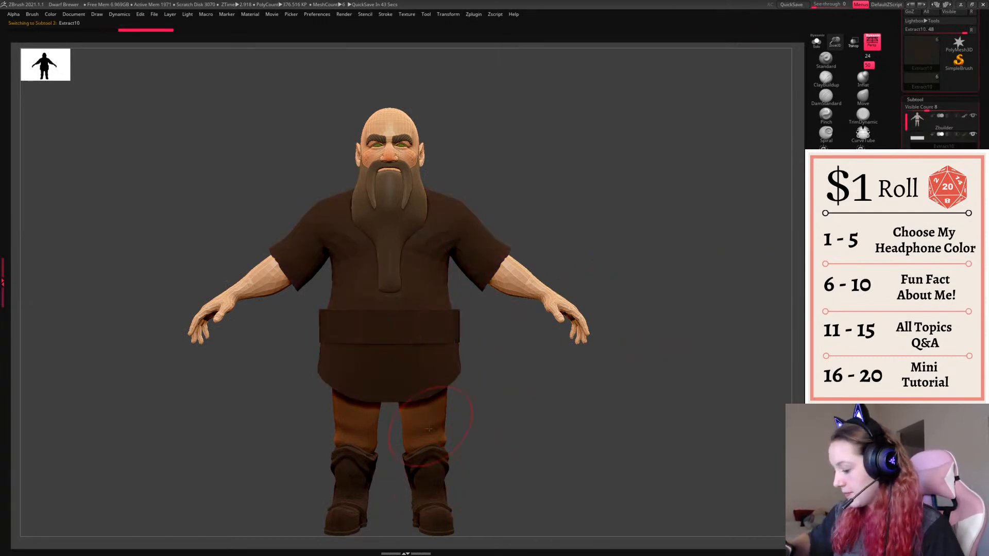
key(space)
key(space)
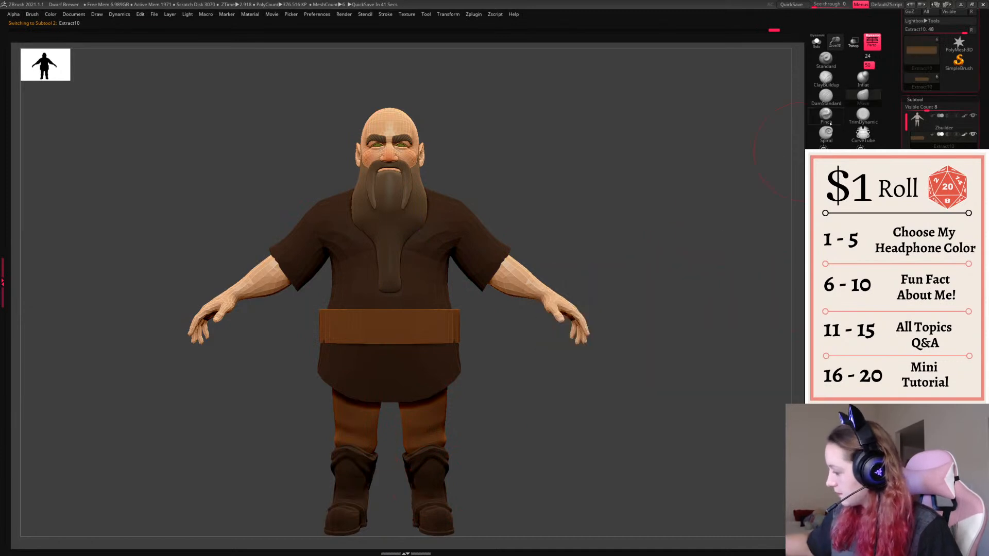
- Tilt the belt in side view with transparency on, raising it at the back and lowering it at the front
mouse_move(418, 337)
mouse_down()
mouse_move(419, 354)
mouse_move(395, 311)
mouse_move(399, 366)
mouse_up()
key(space)
key(ctrl+z)
key(space)
drag(644, 319, 738, 89)
click(853, 42)
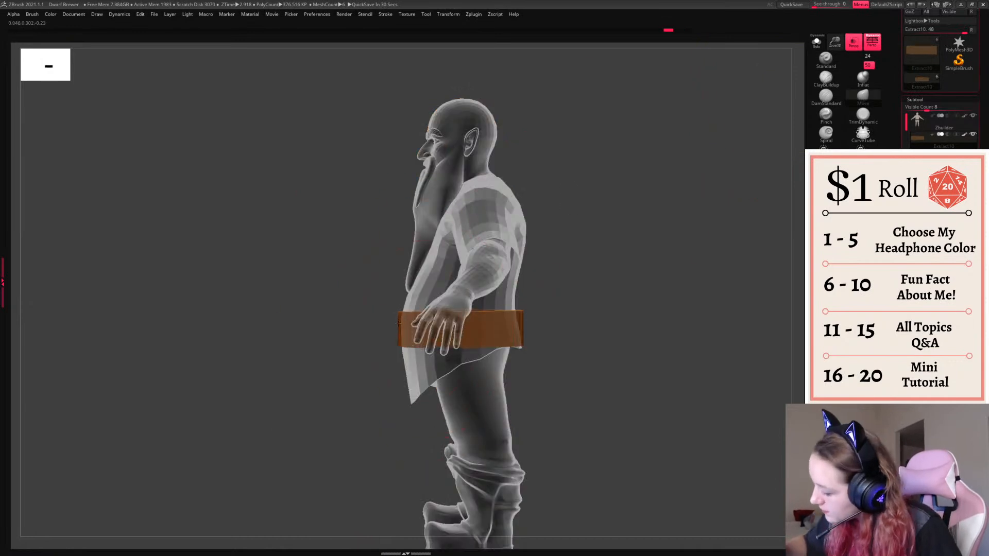
key(space)
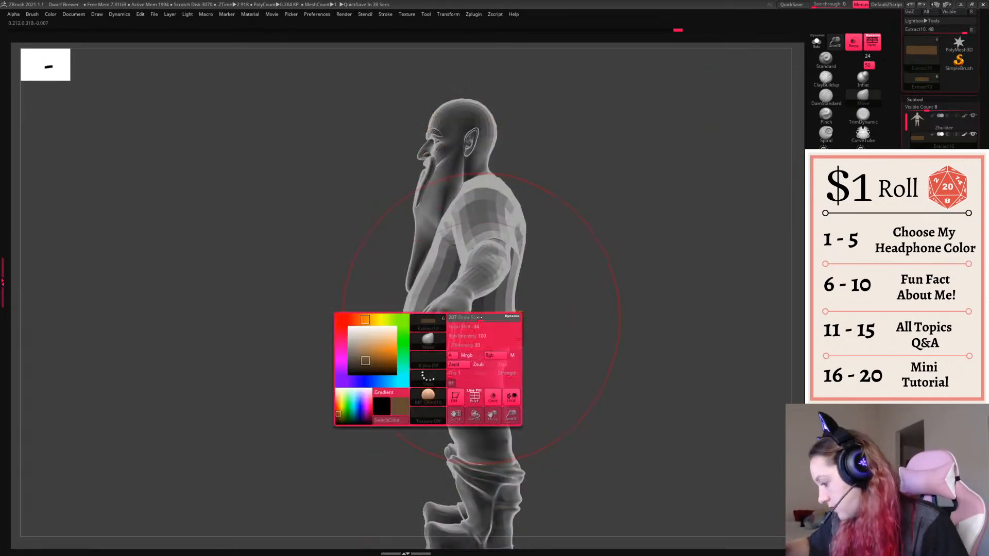
key(w)
alt+click(448, 331)
drag(485, 311, 480, 304)
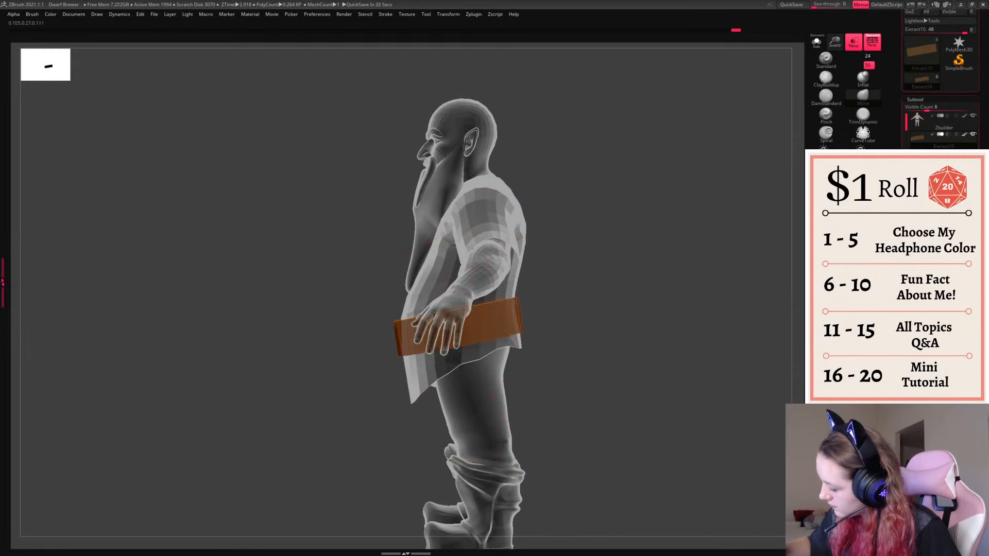
right_click(632, 323)
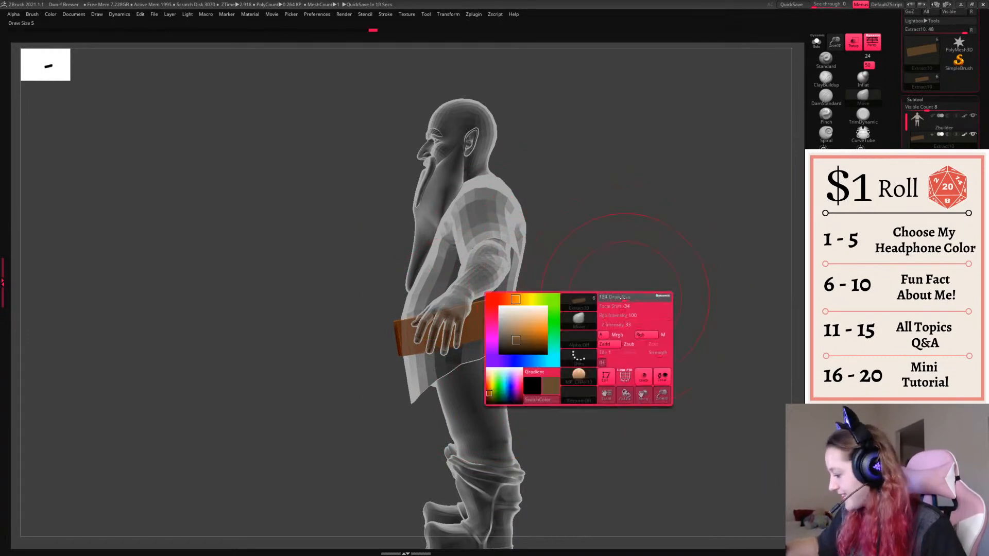
mouse_move(381, 304)
mouse_down()
mouse_move(632, 252)
mouse_move(617, 309)
mouse_up()
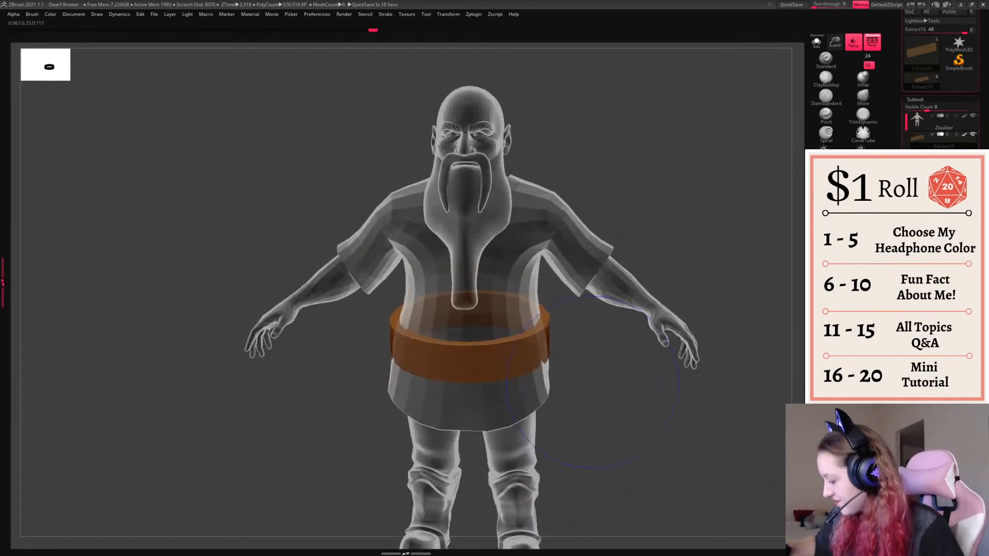
- Fit the belt around the shirt's waist with the Move brush, working from the front, above and behind
drag(413, 304, 407, 304)
mouse_move(511, 325)
right_down()
mouse_move(563, 346)
mouse_move(566, 319)
mouse_move(546, 289)
mouse_move(620, 322)
mouse_move(582, 407)
right_up()
right_click(506, 337)
right_click(524, 308)
right_drag(524, 308, 546, 284)
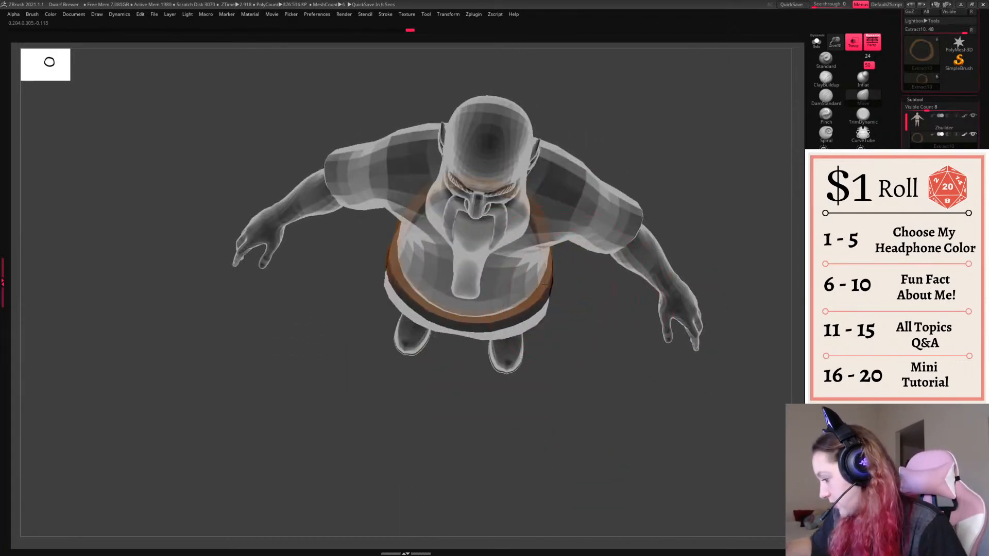
right_drag(485, 237, 593, 285)
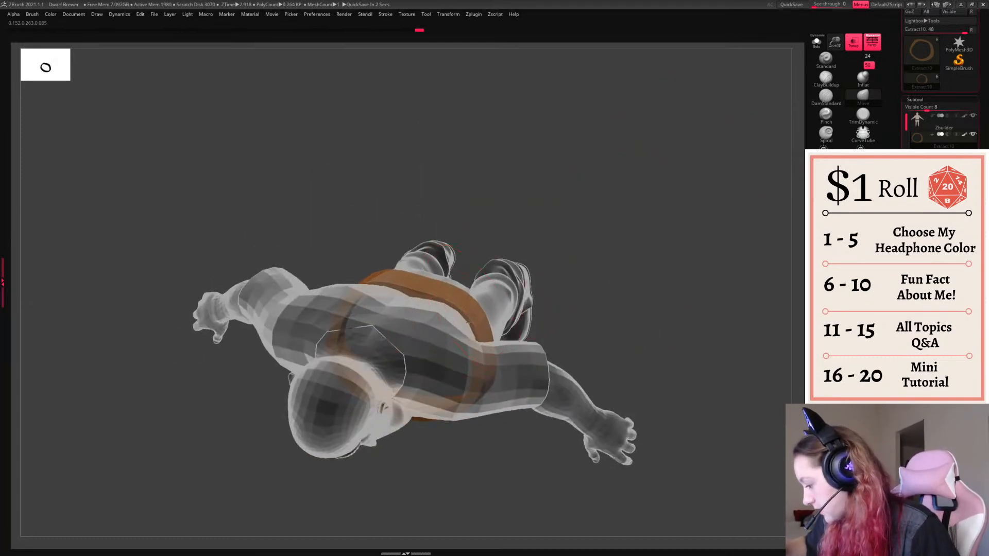
mouse_move(418, 291)
right_down()
mouse_move(494, 227)
mouse_move(660, 269)
mouse_move(695, 236)
mouse_move(679, 201)
right_up()
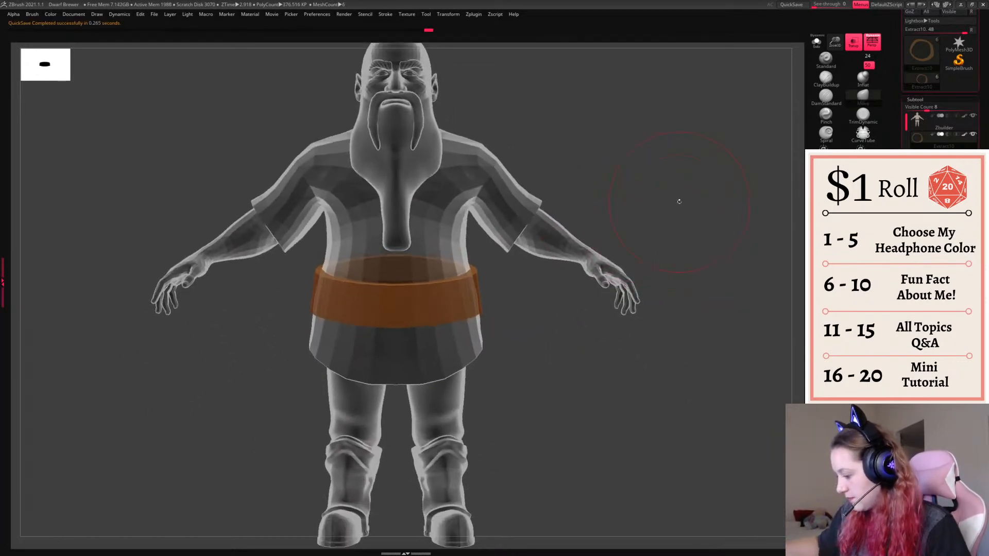
- Switch transparency off and refine the belt's shape at the front of the waist with the Move brush
click(850, 42)
ctrl+right_drag(673, 242, 618, 229)
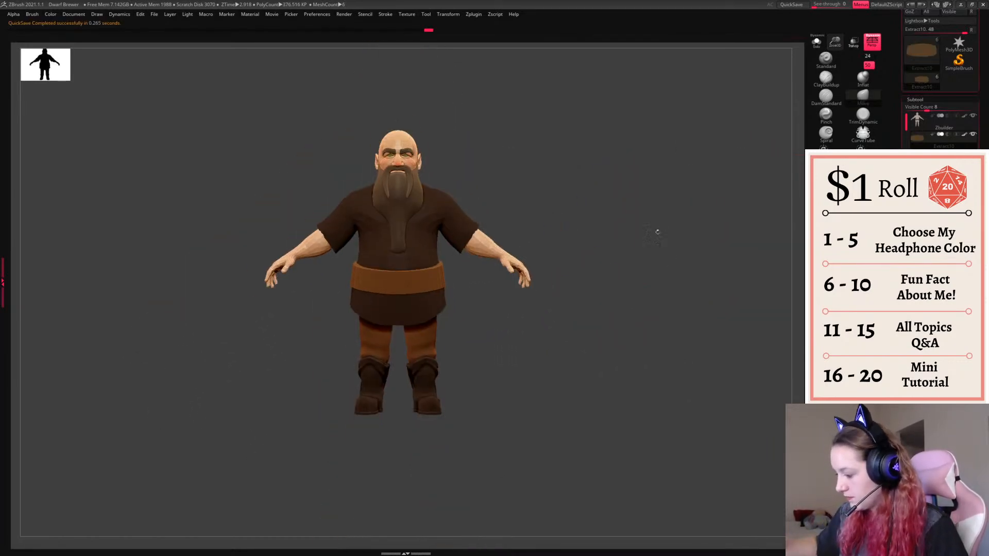
drag(415, 292, 417, 299)
drag(468, 277, 651, 249)
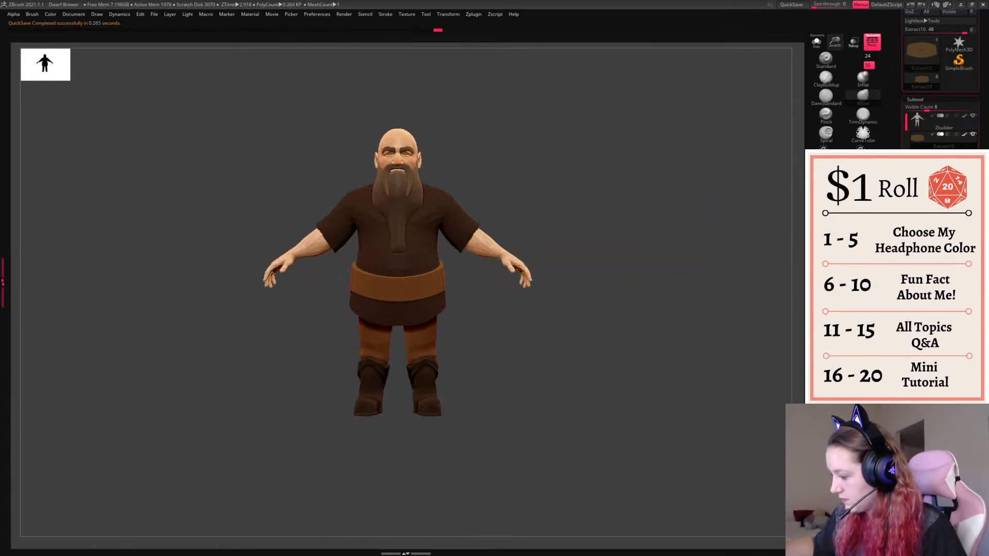
ctrl+right_drag(641, 243, 623, 297)
ctrl+right_drag(582, 375, 579, 387)
alt+drag(579, 387, 579, 442)
drag(580, 440, 510, 434)
- Subdivide the belt to test its smoothing and return it to the lowest subdivision level
key(shift+f)
key(ctrl+d)
key(shift+d)
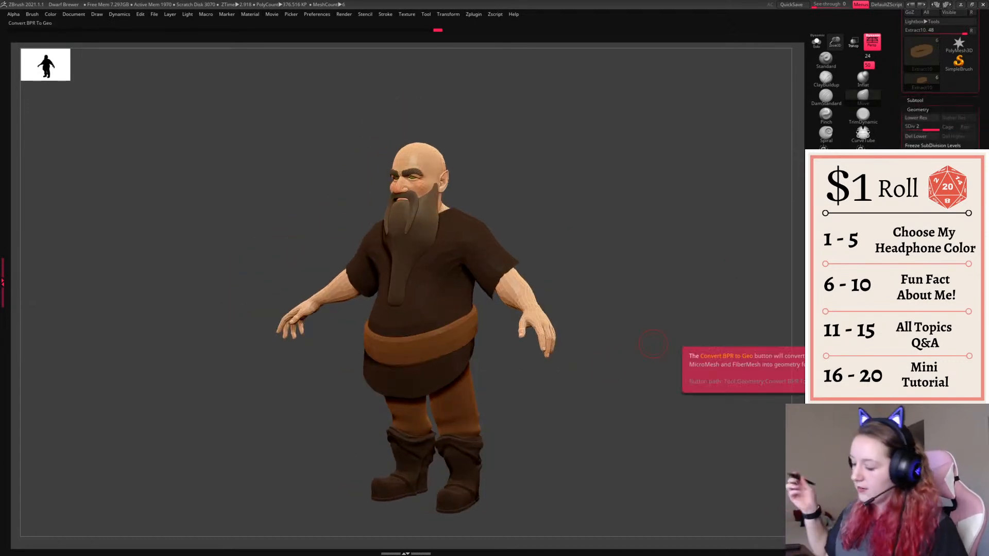
key(shift+d)
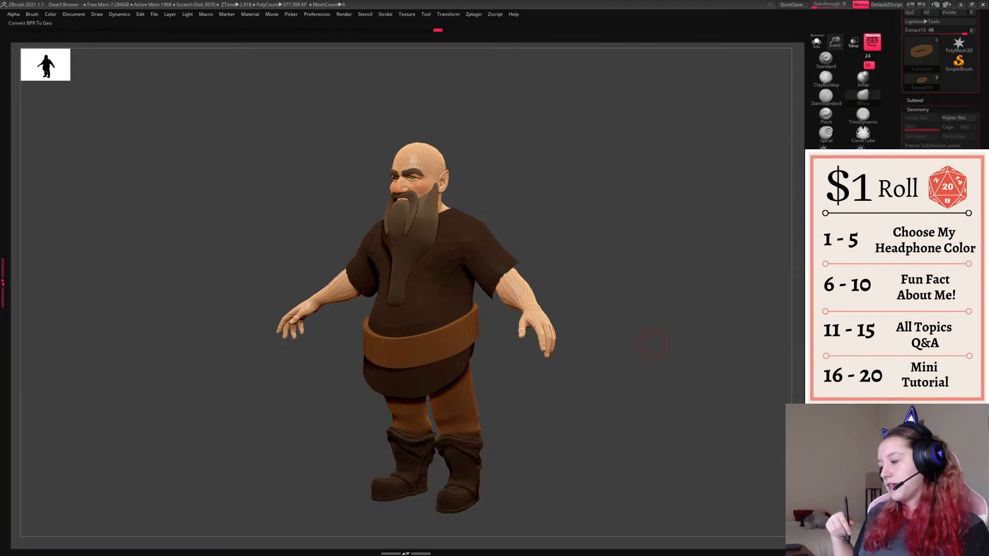
- Isolate the belt with polyframe shown and set the ZModeler edge action to Crease with the EdgeLoop Complete target
click(816, 42)
mouse_move(621, 269)
mouse_down()
mouse_move(686, 265)
mouse_move(665, 309)
mouse_move(593, 350)
mouse_up()
key(b)
key(z)
key(m)
key(shift+f)
key(space)
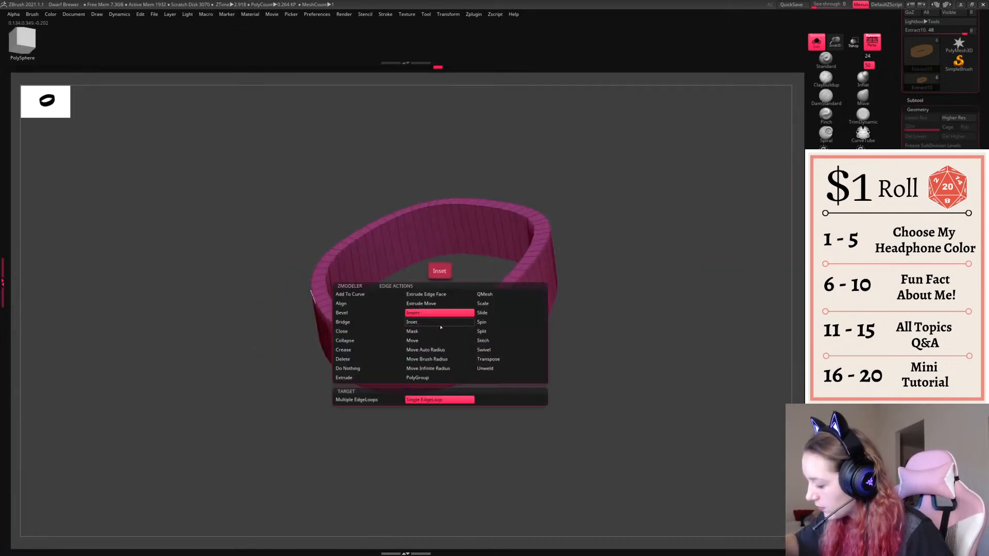
click(360, 352)
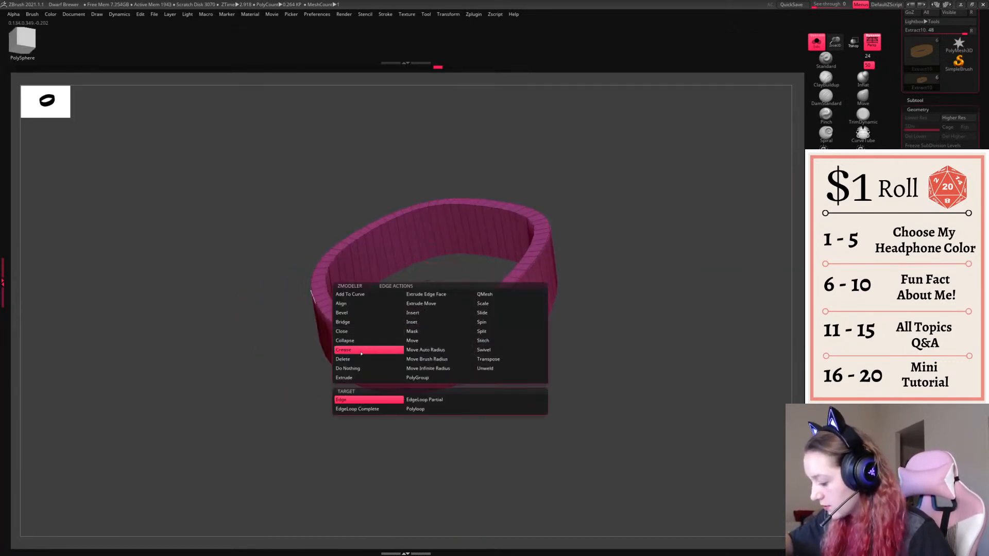
click(383, 409)
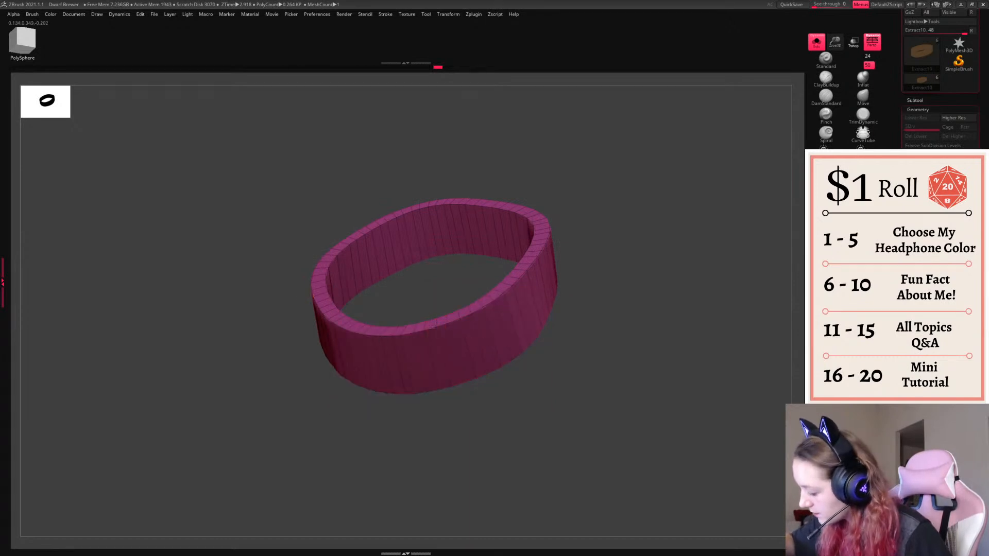
- Crease the edge loops along the belt's upper and lower rims
alt+drag(617, 250, 623, 304)
drag(687, 430, 700, 361)
drag(647, 419, 665, 358)
click(579, 390)
drag(700, 183, 391, 330)
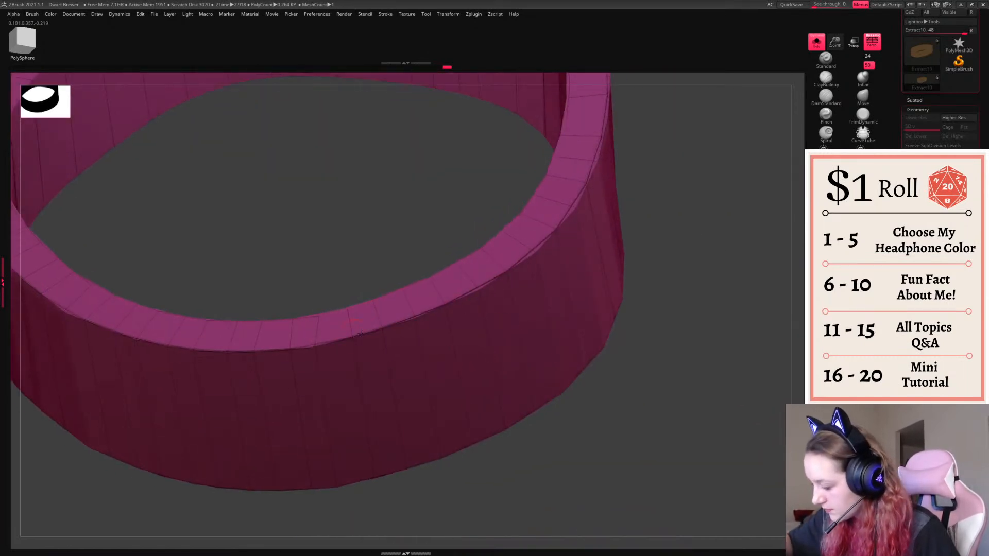
drag(670, 432, 669, 356)
drag(610, 376, 434, 286)
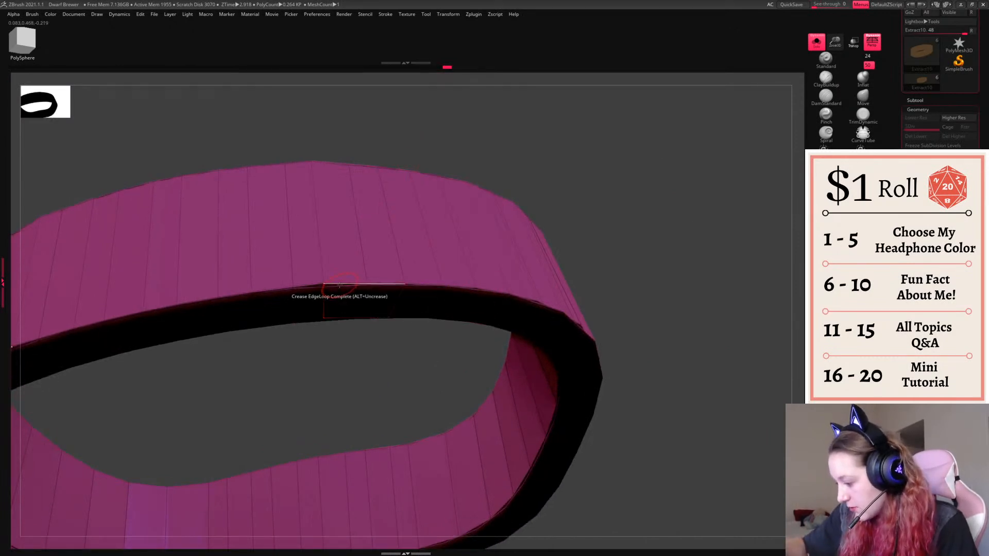
drag(411, 172, 637, 237)
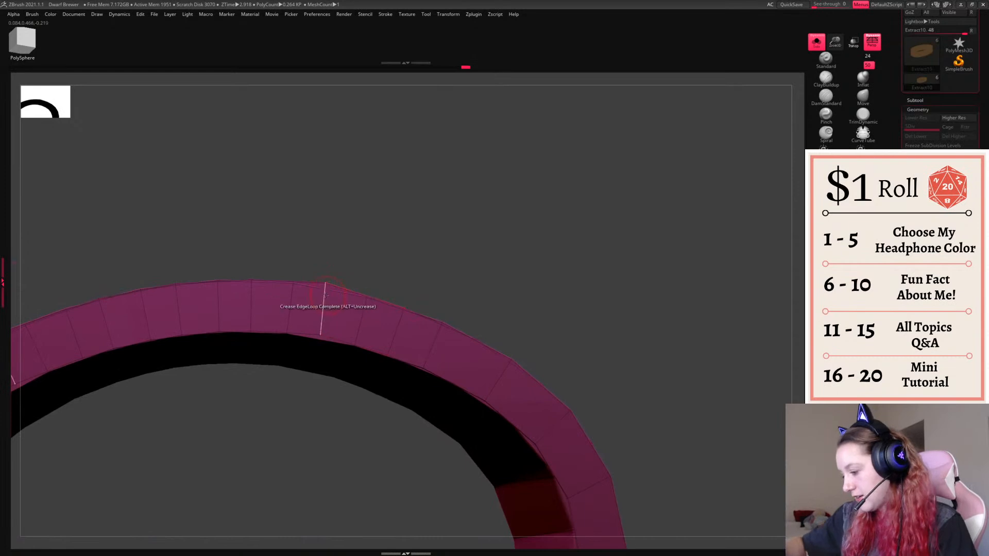
drag(636, 201, 700, 362)
- Subdivide the creased belt up to level 4 and show the whole character again
key(f)
key(f)
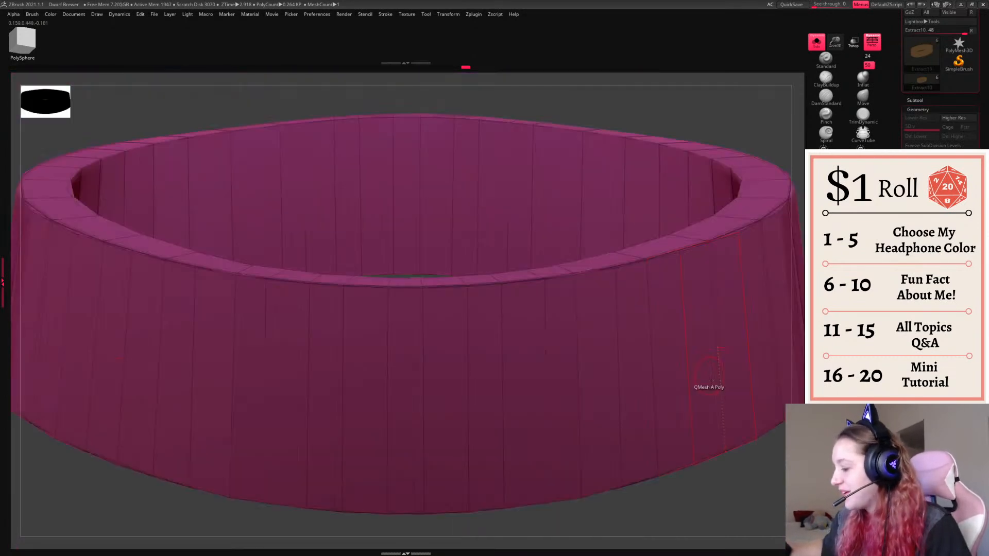
key(shift+f)
key(ctrl+d)
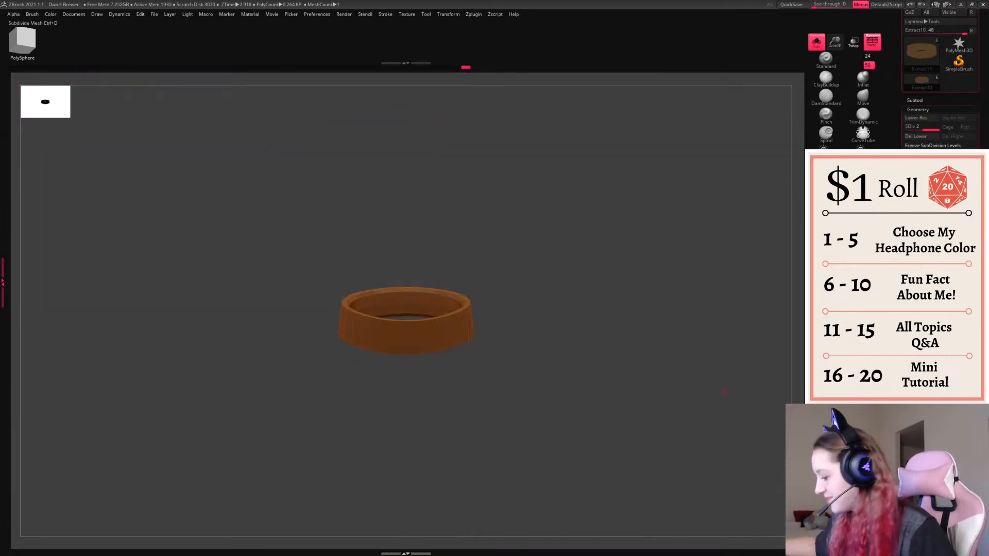
click(816, 42)
drag(706, 249, 678, 359)
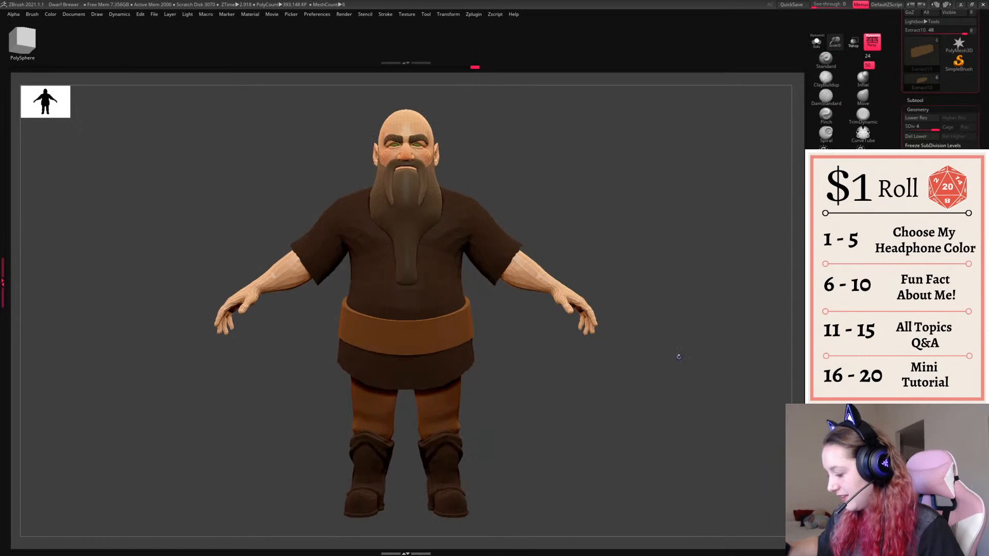
- Make the body the active subtool and raise its subdivision to level 3
alt+click(458, 364)
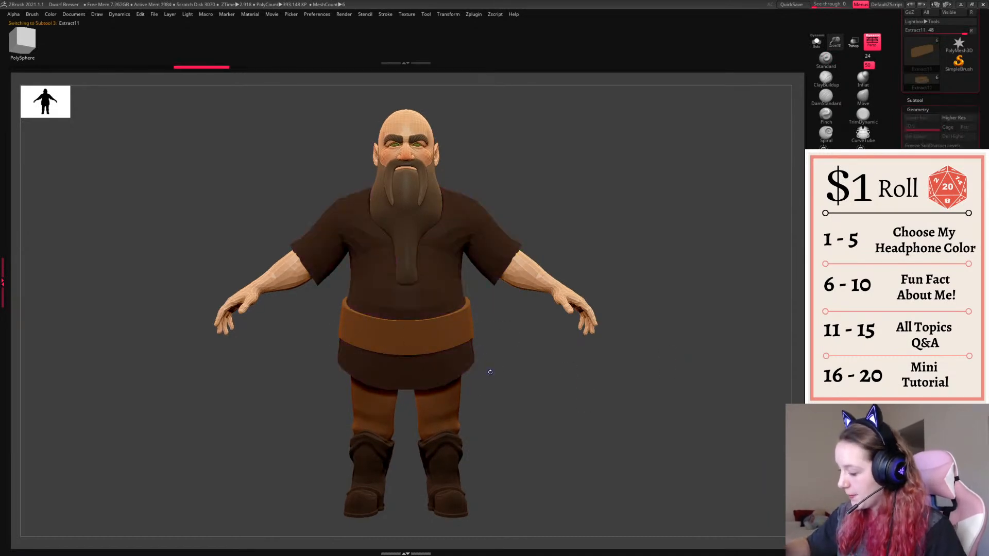
alt+click(463, 335)
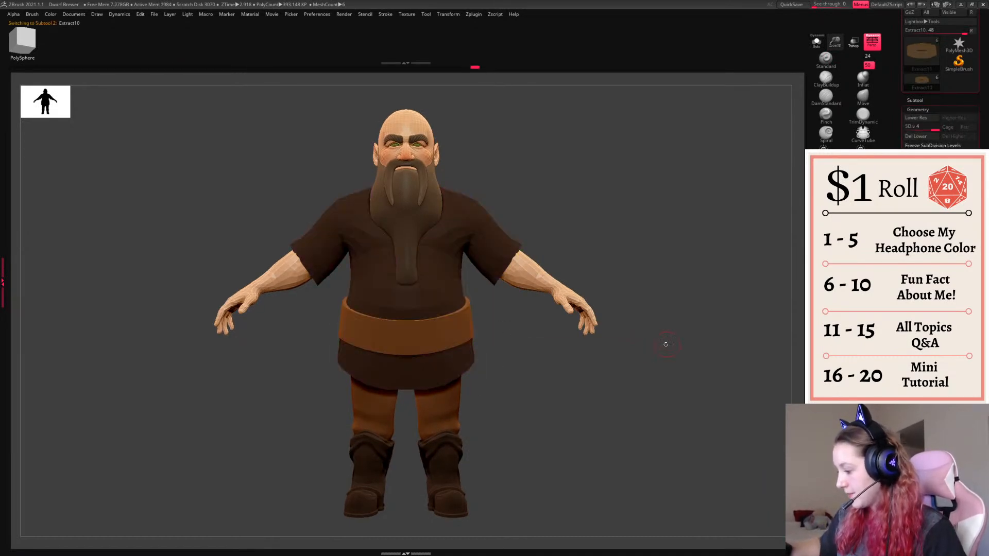
alt+click(585, 291)
click(955, 119)
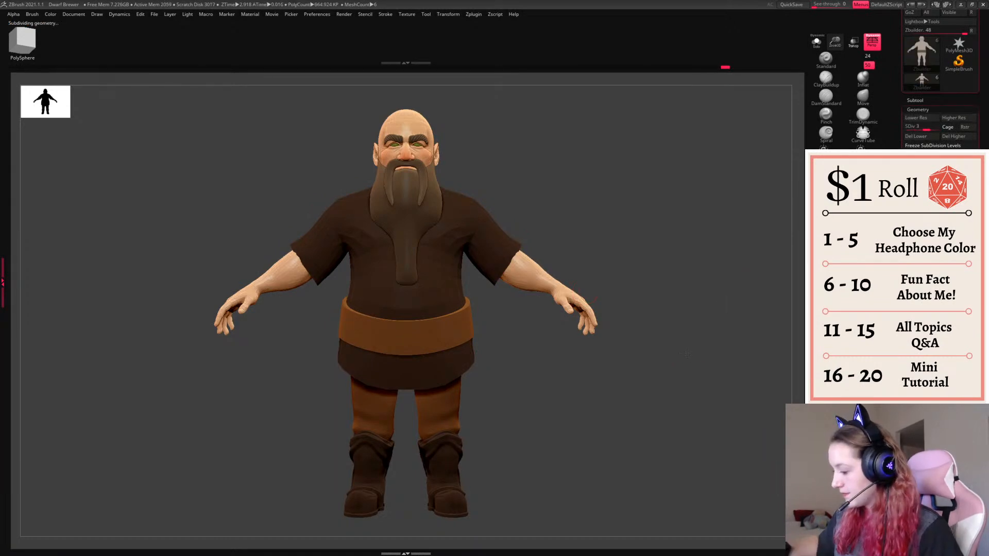
- Make the shirt the active subtool and bring it to subdivision level 4
drag(690, 355, 798, 256)
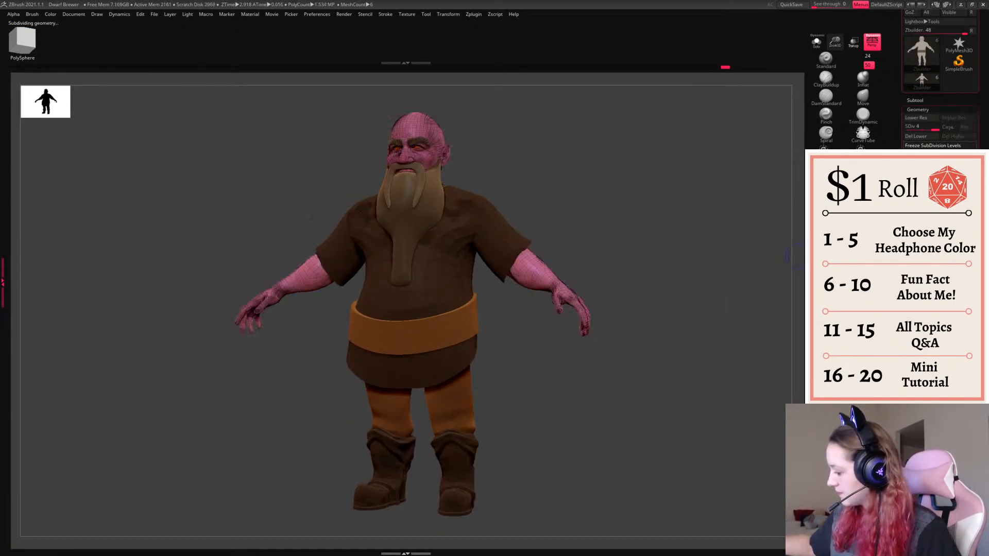
alt+click(492, 226)
key(d)
key(d)
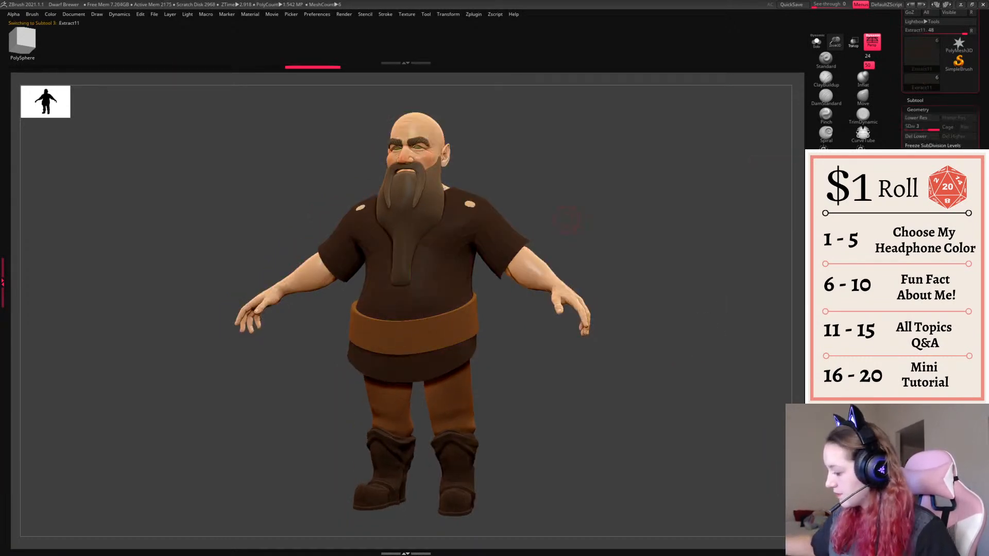
key(shift+d)
key(shift+d)
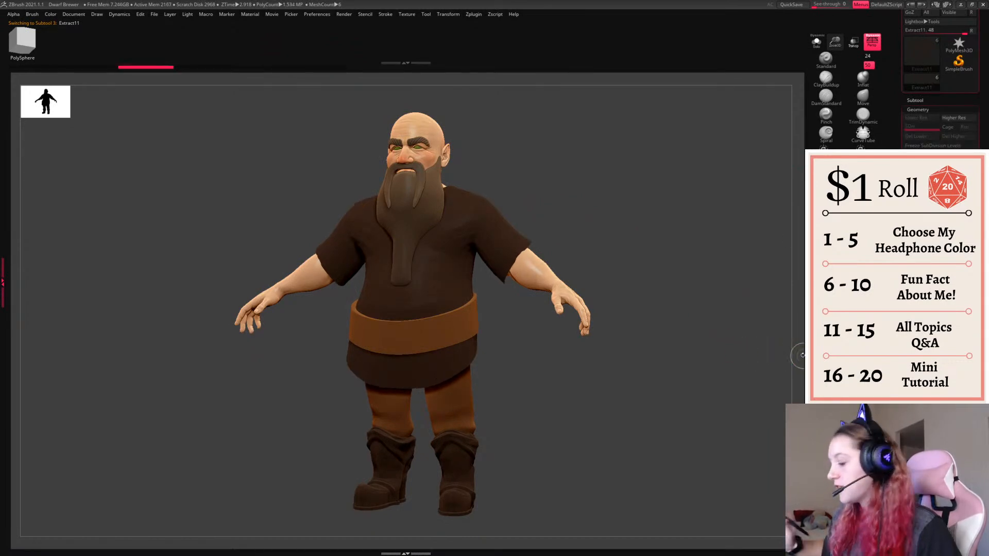
key(d)
key(d)
key(shift+d)
key(shift+d)
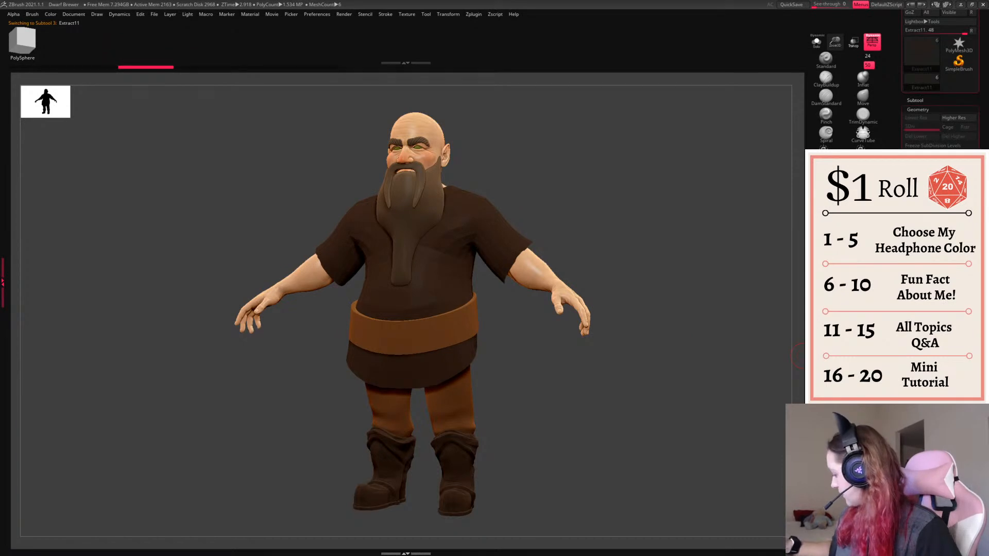
click(825, 438)
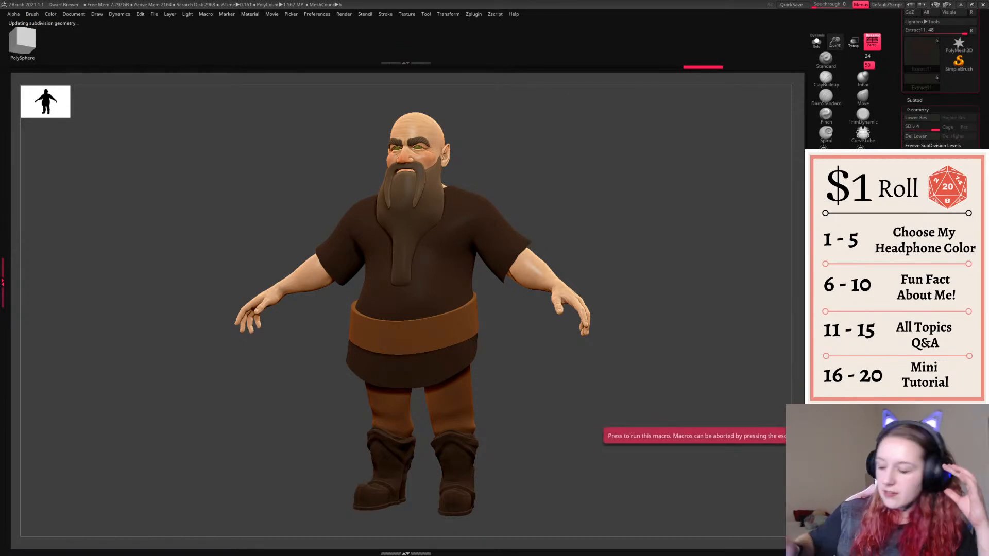
mouse_move(638, 395)
mouse_down()
mouse_move(664, 381)
mouse_move(616, 387)
mouse_move(642, 378)
mouse_move(683, 385)
mouse_move(643, 374)
mouse_up()
key(space)
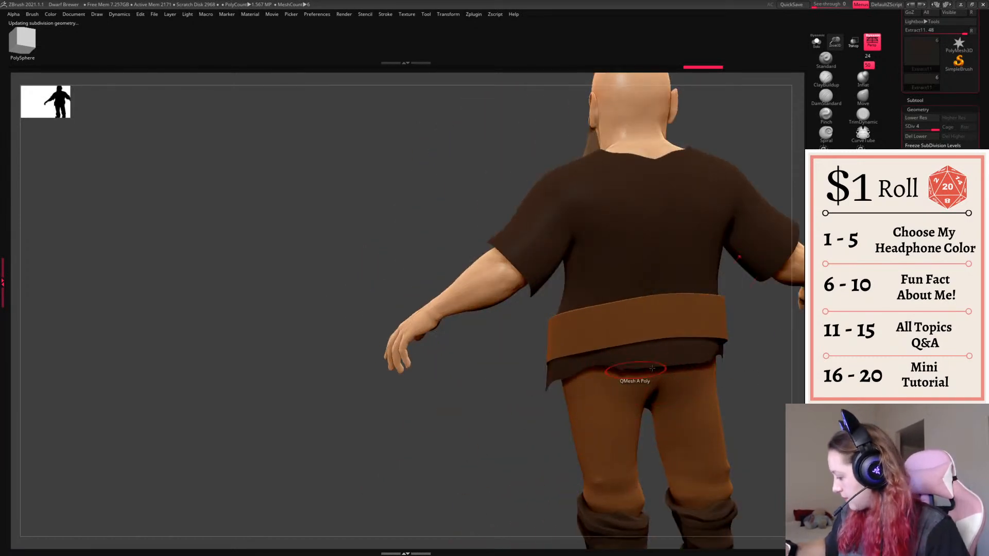
- Duplicate the boots as a new subtool and replace the copy by importing Beer Mugs on Platter from the Items folder
drag(761, 399, 587, 447)
right_click(575, 469)
click(919, 101)
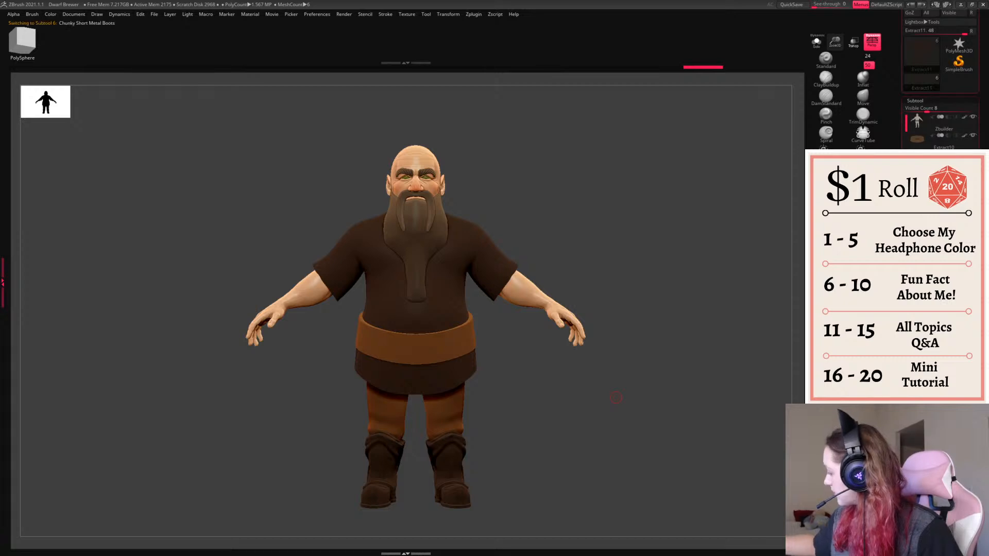
click(426, 14)
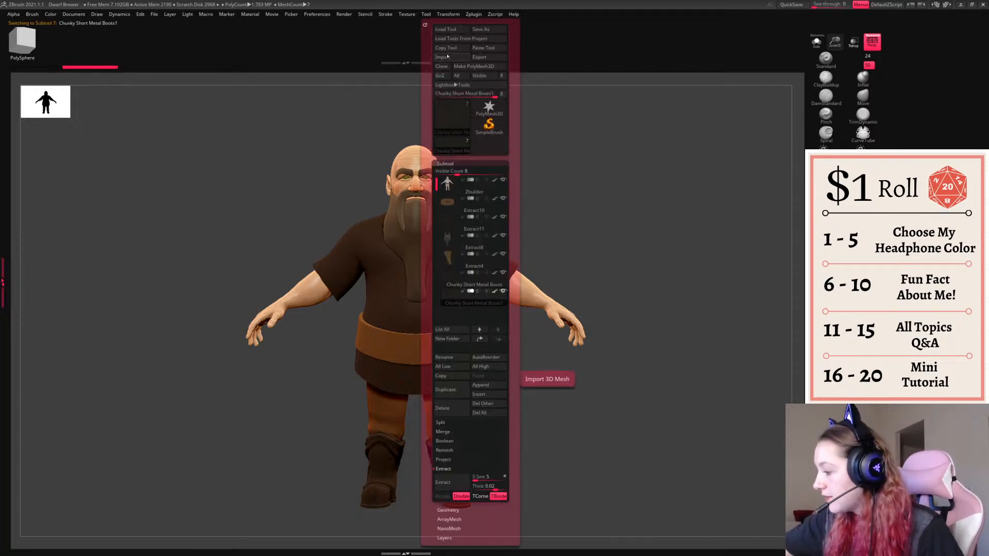
click(442, 57)
click(437, 320)
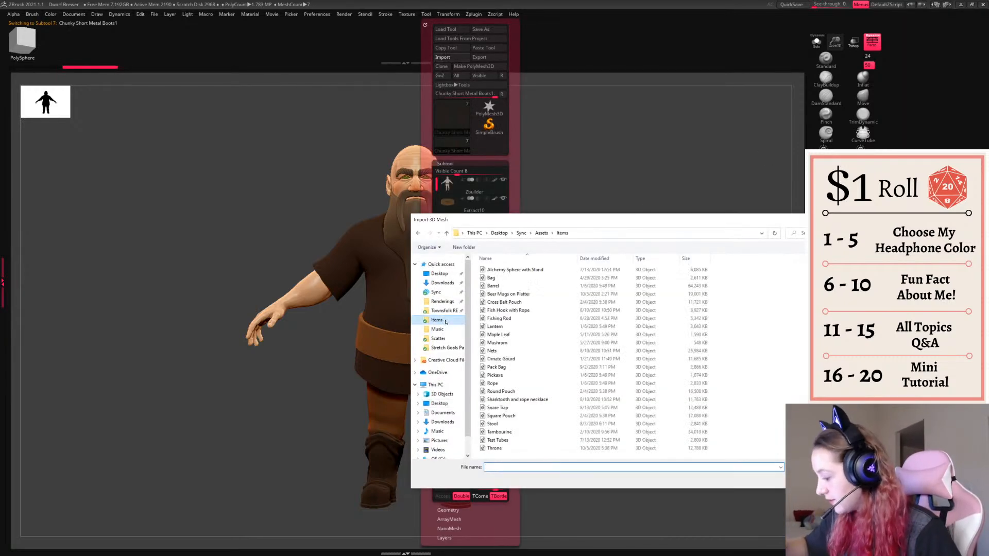
click(514, 294)
double_click(514, 294)
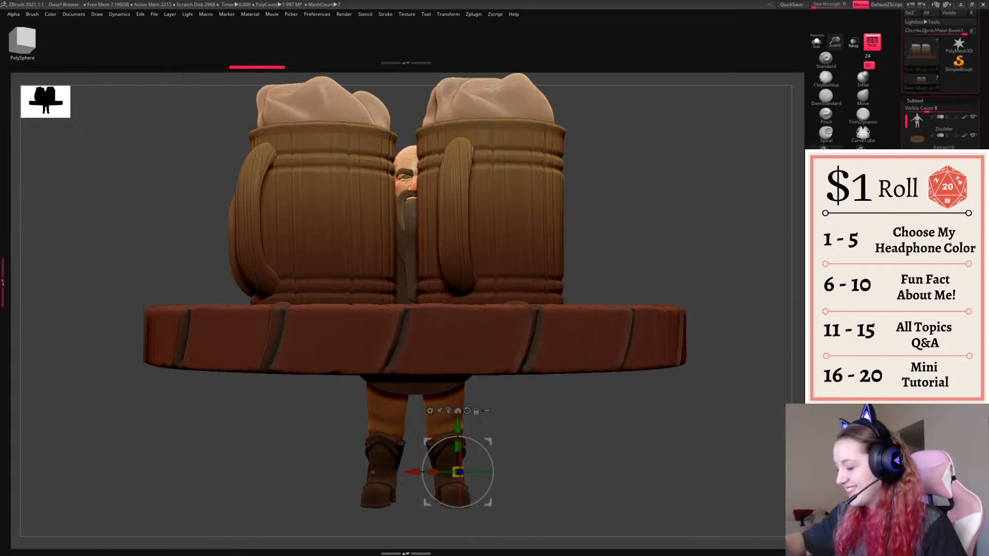
- Centre the gizmo on the imported mugs, scale them down to character proportions and move them beside the dwarf
click(458, 411)
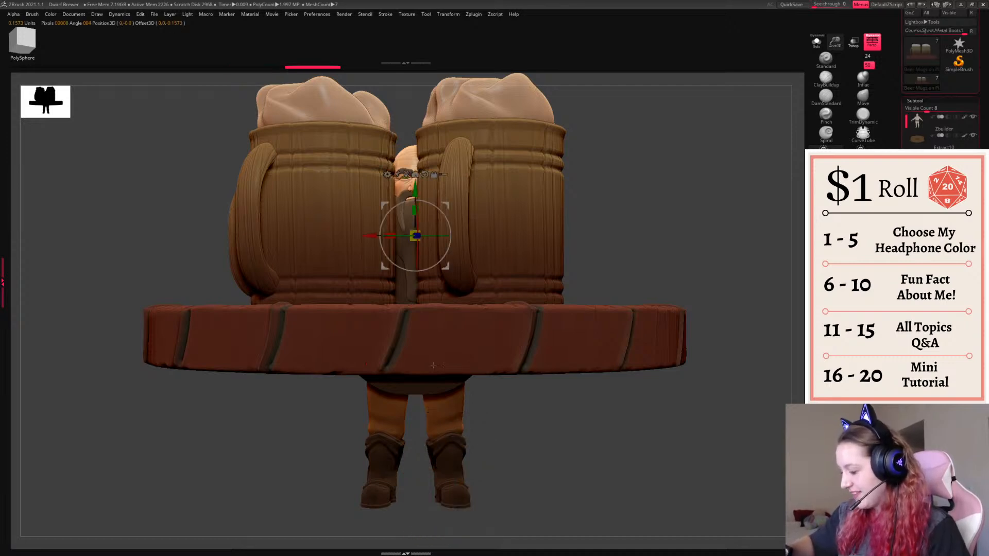
drag(414, 236, 386, 288)
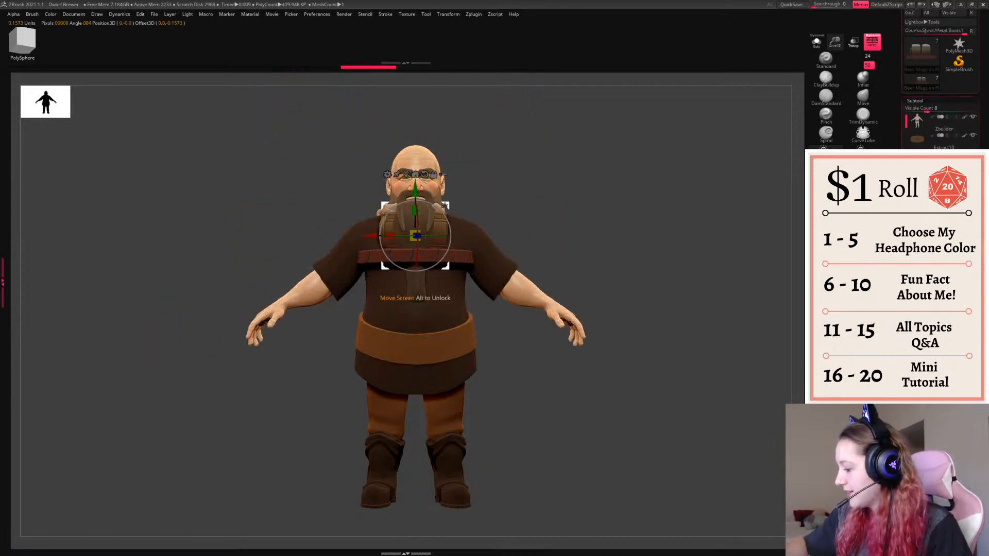
drag(446, 206, 652, 221)
drag(621, 251, 634, 240)
drag(722, 232, 713, 253)
drag(603, 253, 630, 288)
drag(724, 369, 674, 451)
- Hide the platter and isolate the front mug nearest the dwarf by masking it into its own polygroup
ctrl+shift+click(684, 249)
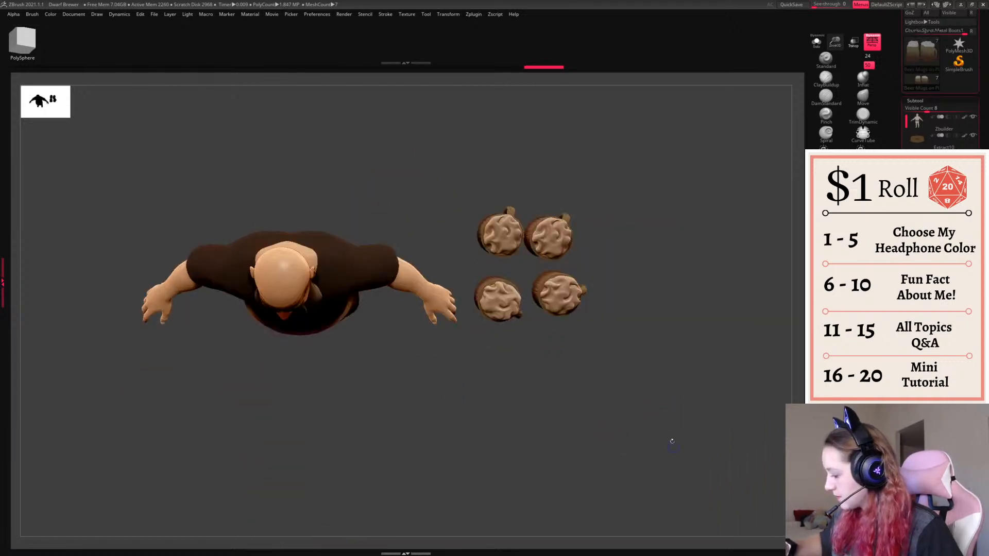
ctrl+drag(489, 274, 529, 334)
key(ctrl+w)
ctrl+shift+click(511, 296)
ctrl+shift+click(512, 302)
ctrl+shift+click(512, 302)
ctrl+shift+click(518, 303)
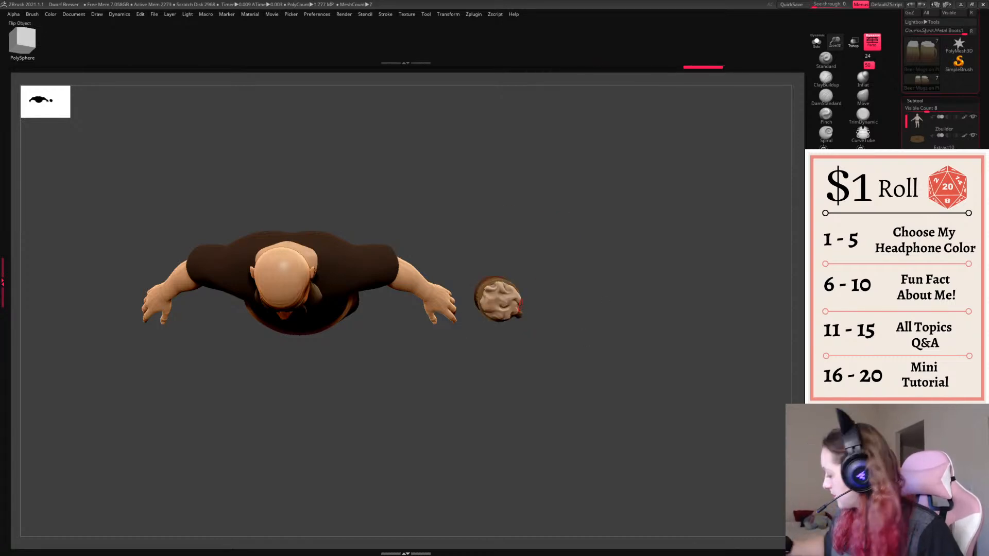
- Rotate the isolated mug a quarter turn about its vertical axis
drag(713, 396, 693, 327)
key(w)
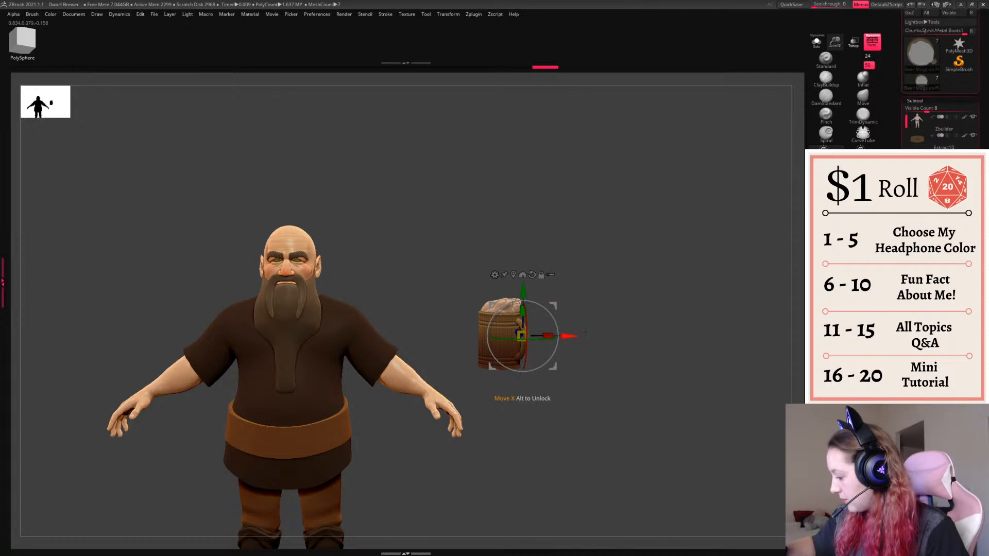
drag(548, 336, 603, 323)
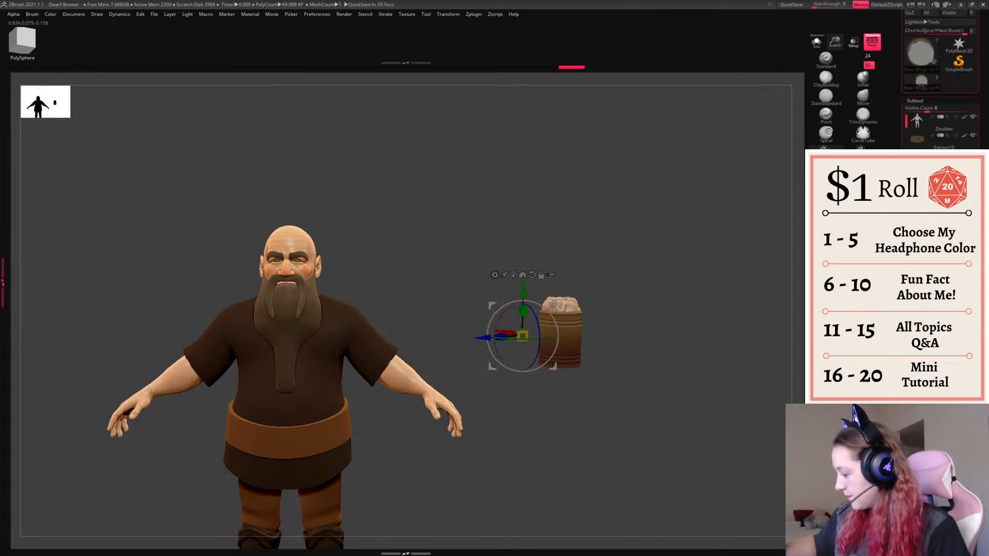
key(q)
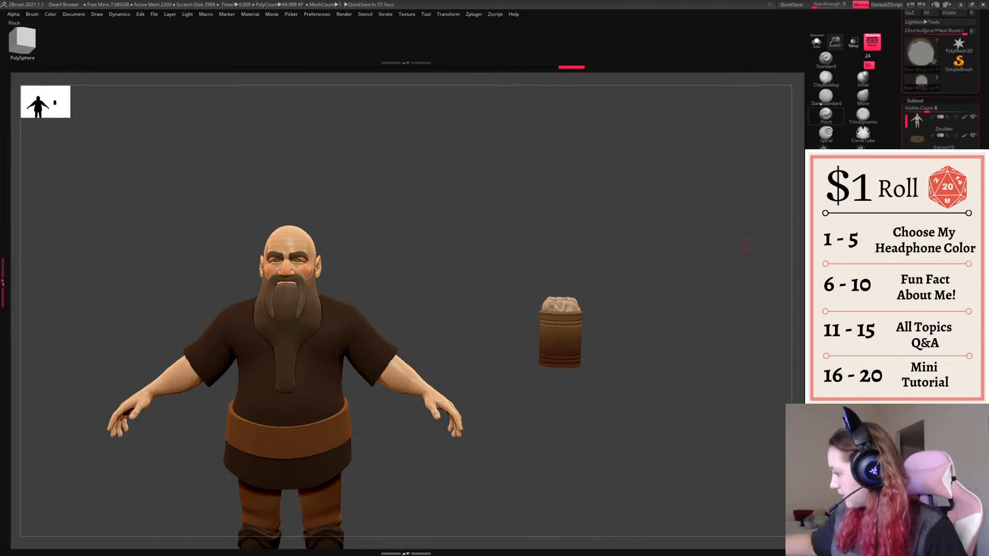
ctrl+click(682, 276)
ctrl+click(688, 270)
key(ctrl+z)
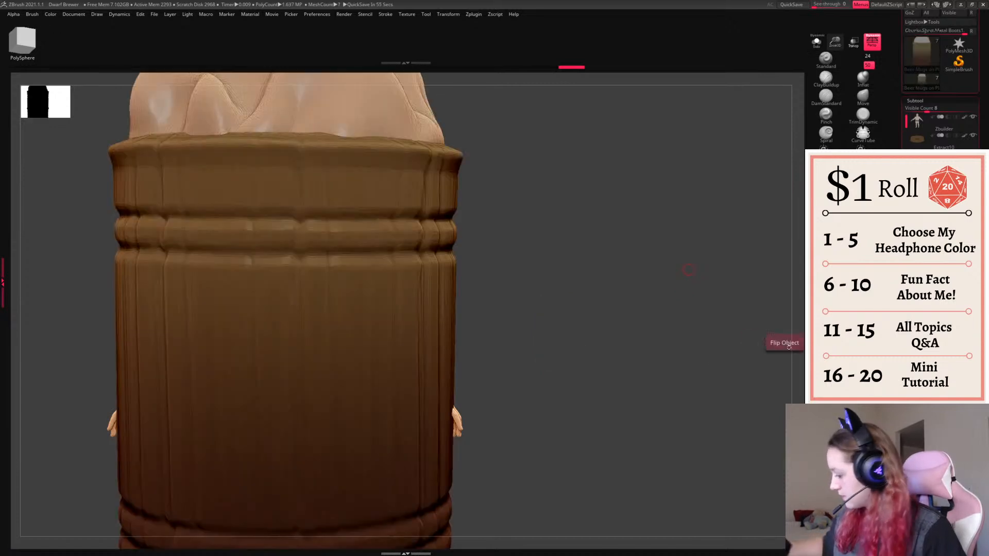
- Centre the gizmo on the mug and reposition it beside the dwarf with its handle facing him
key(f)
key(f)
key(w)
click(476, 245)
click(400, 297)
ctrl+drag(368, 353, 367, 402)
ctrl+drag(436, 306, 633, 305)
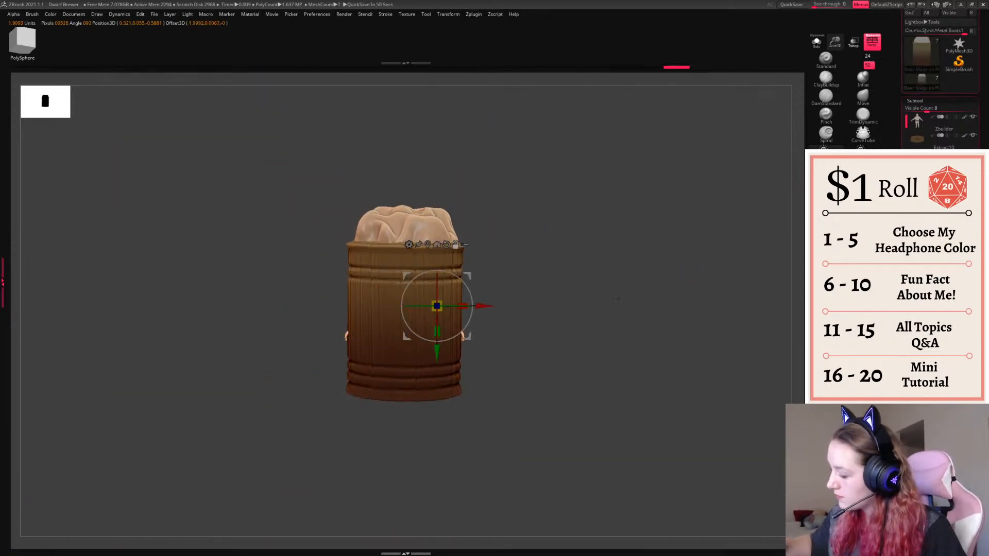
click(437, 244)
drag(404, 299, 558, 290)
right_drag(564, 293, 574, 353)
drag(523, 315, 527, 309)
mouse_move(716, 268)
right_down()
mouse_move(613, 257)
mouse_move(711, 260)
right_up()
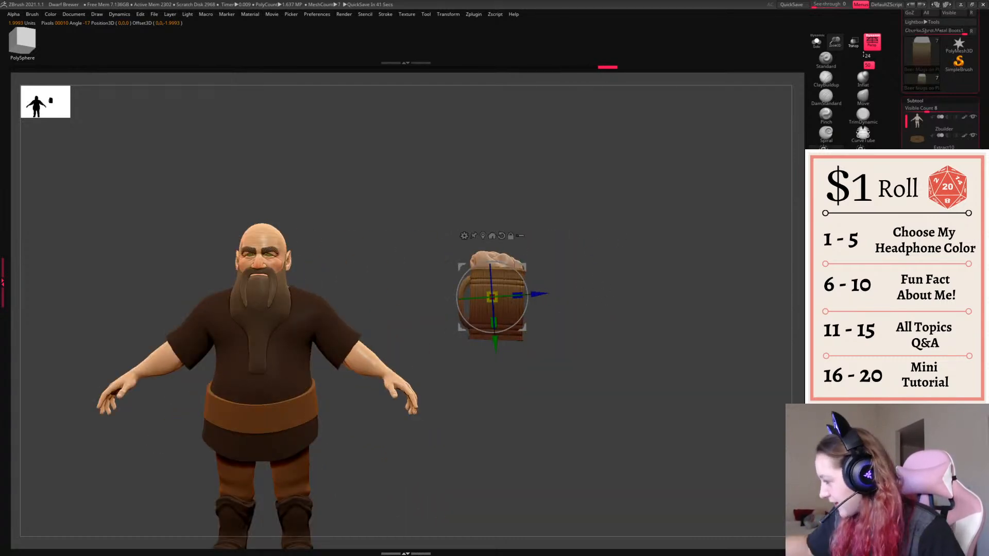
- Straighten the mug's tilt with perspective switched off, and restore the perspective view
click(872, 44)
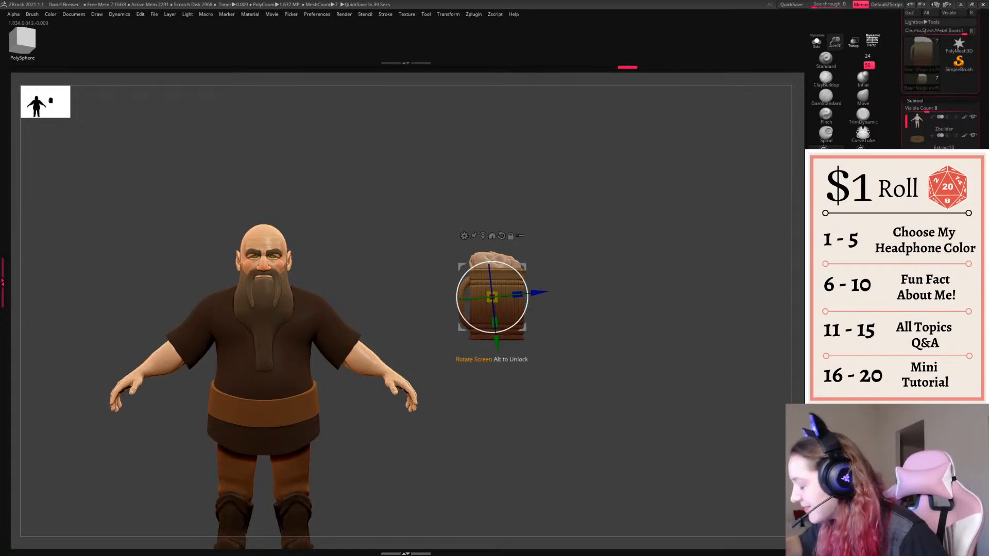
drag(524, 311, 524, 310)
key(q)
right_drag(625, 294, 659, 243)
key(p)
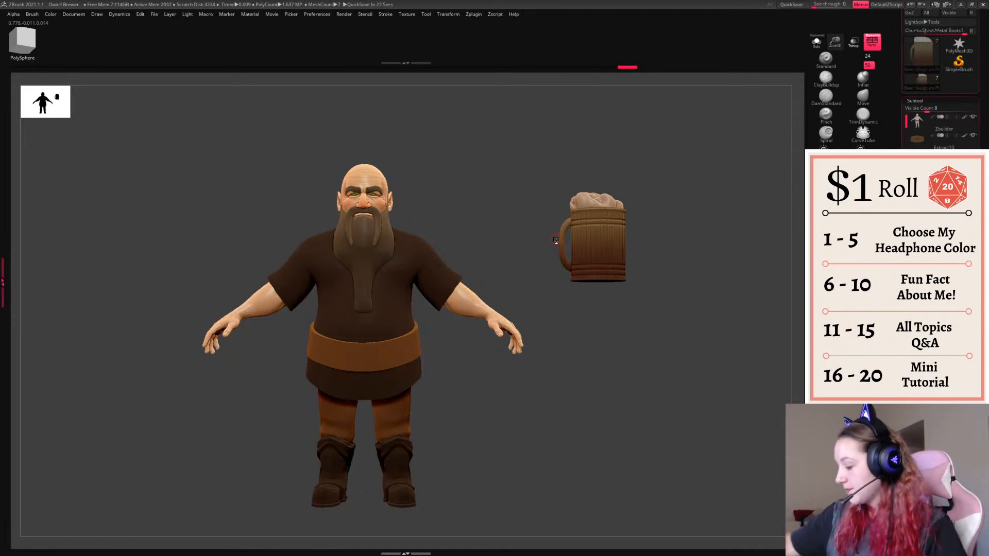
- Scale the mug down slightly around its centre
drag(632, 357, 636, 324)
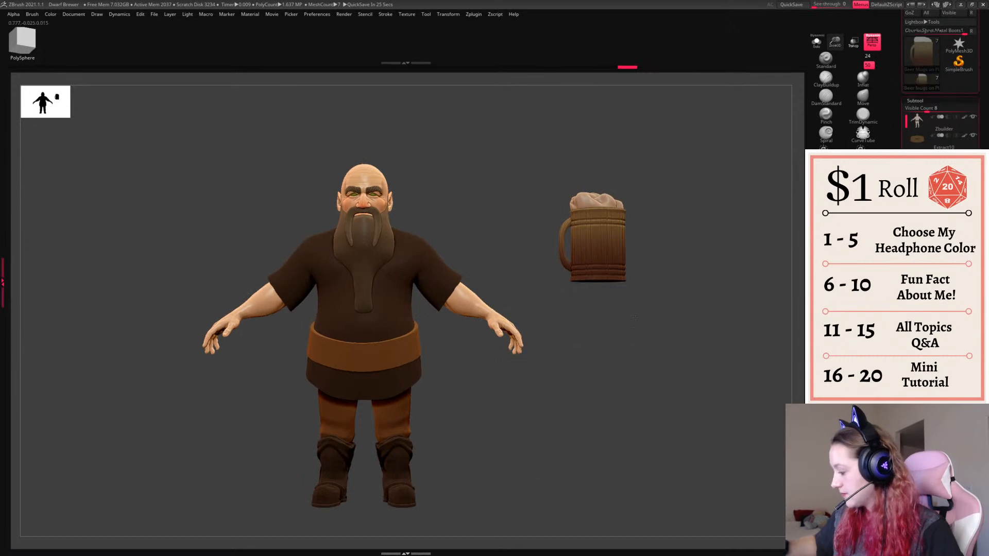
key(w)
drag(593, 238, 716, 239)
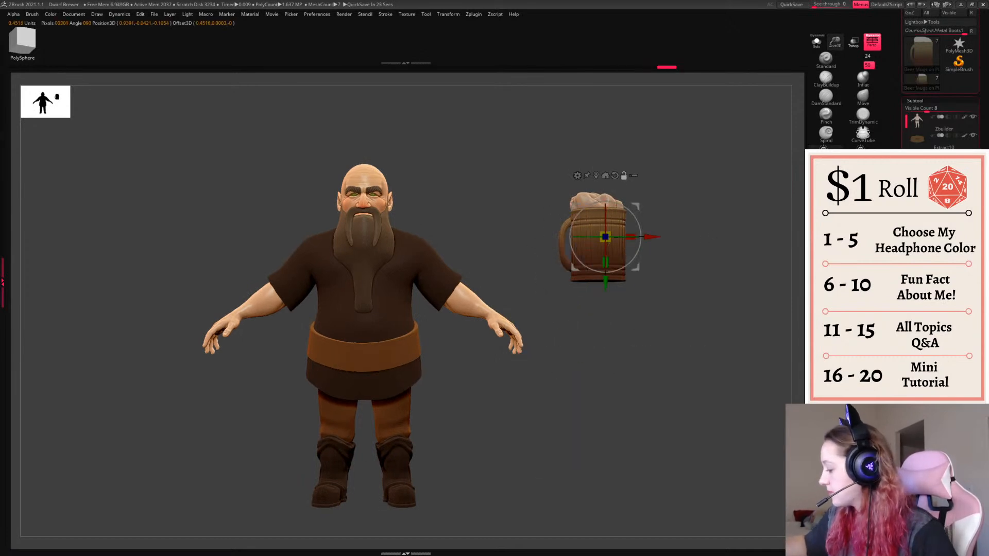
drag(605, 237, 605, 236)
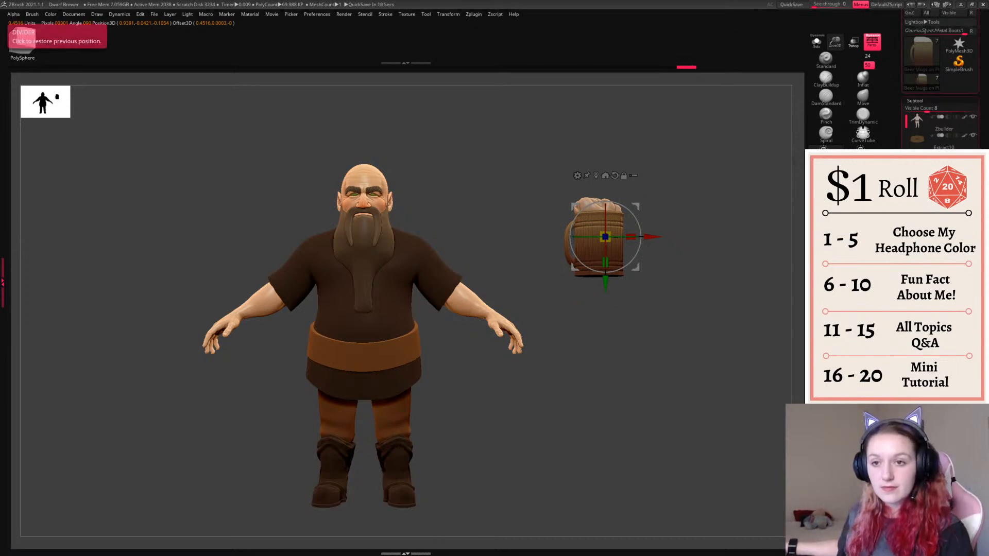
key(q)
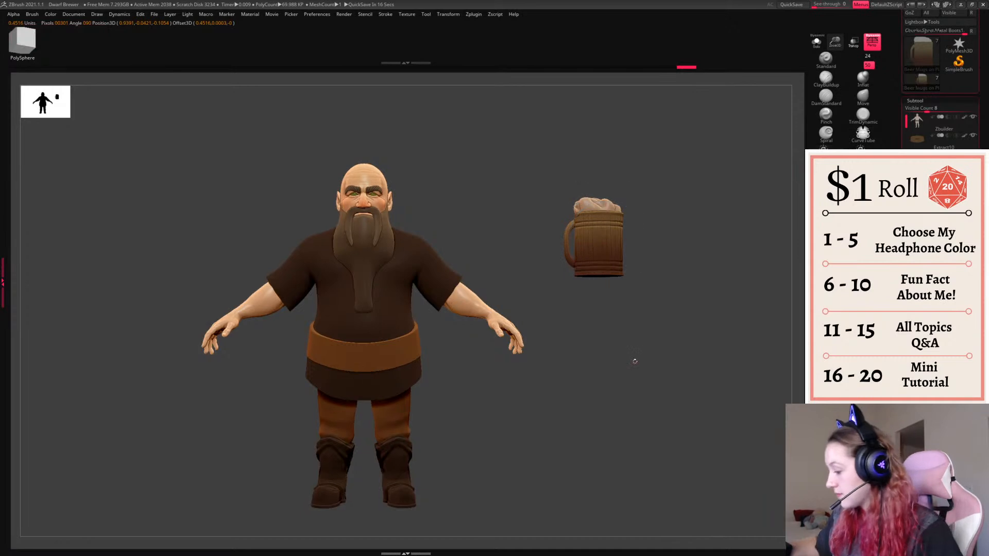
- Load the Braid Brush v2 preset from the Brushes folder inside M3DM
drag(633, 363, 640, 368)
key(b)
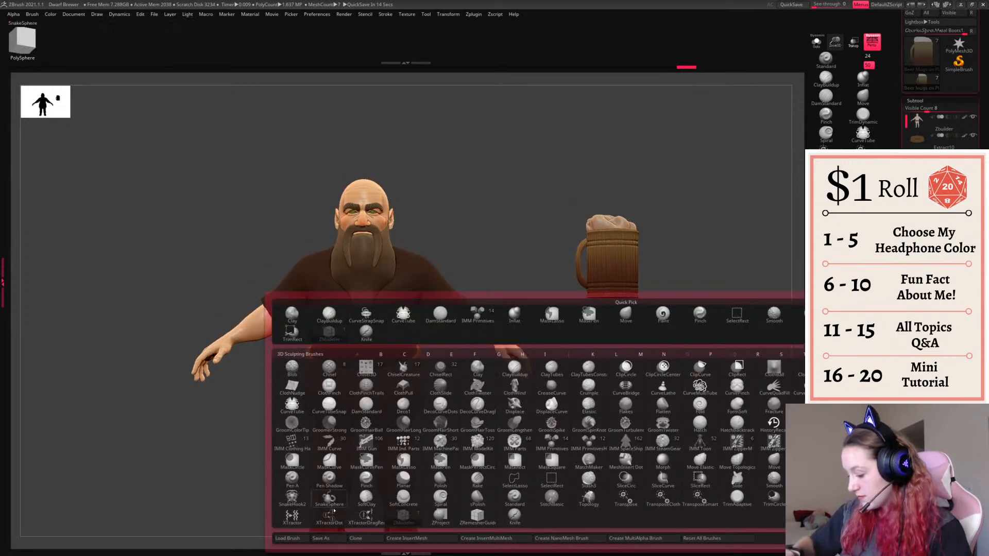
click(289, 538)
click(541, 235)
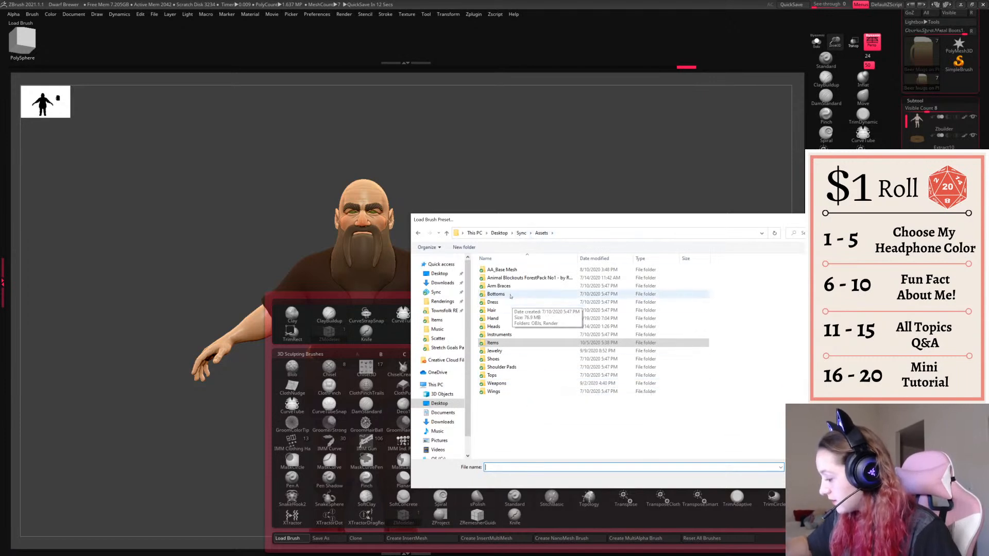
double_click(491, 310)
click(522, 234)
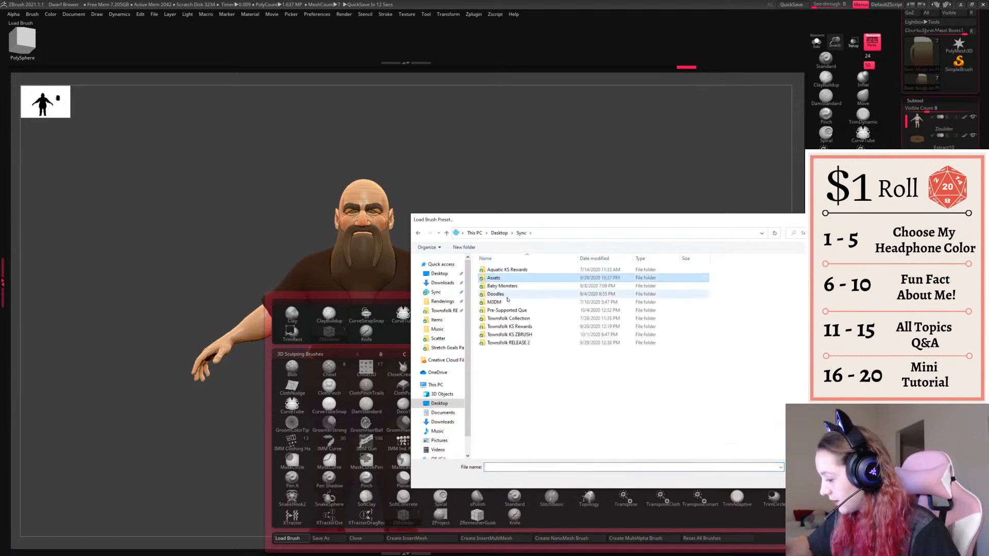
double_click(497, 302)
double_click(510, 279)
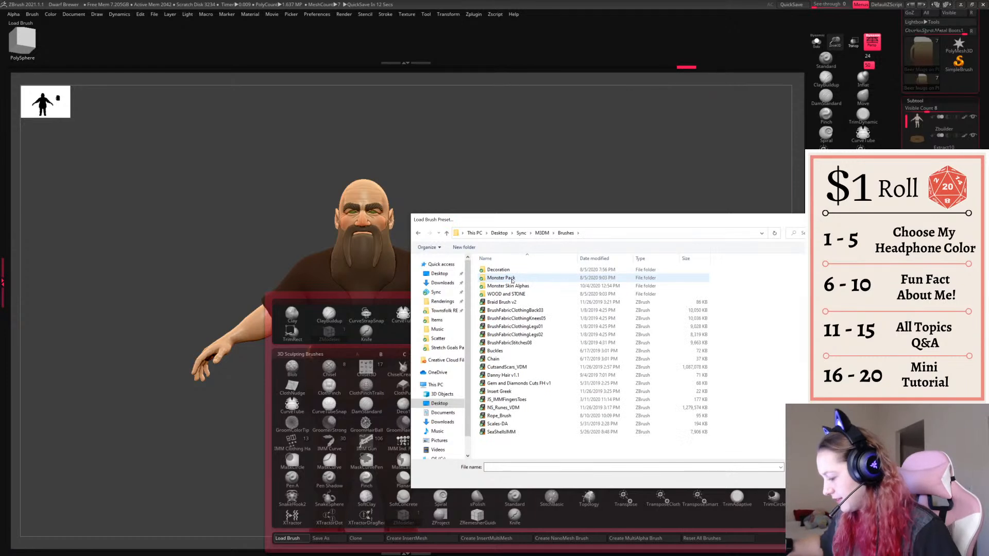
double_click(512, 302)
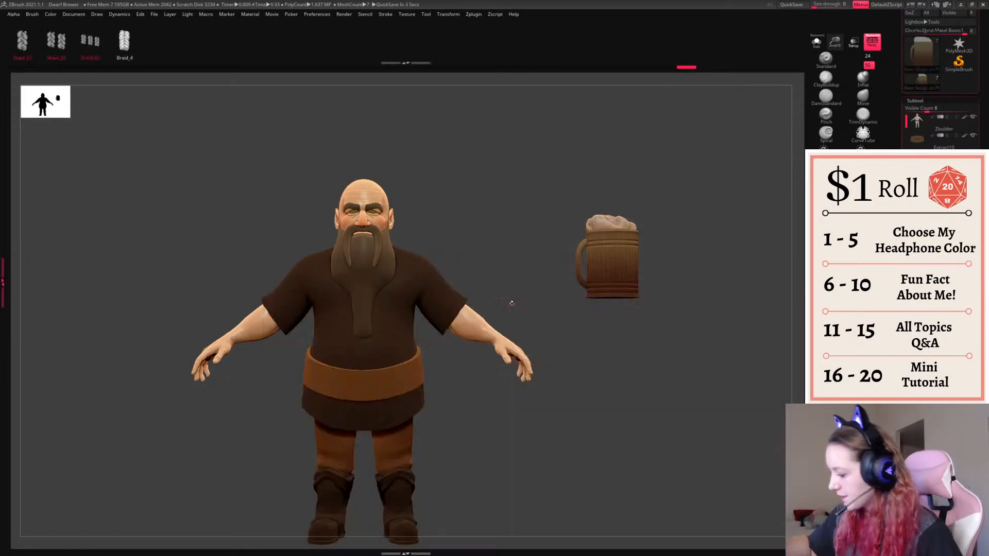
- Make the beard the active subtool and try to draw a braid on it with the Braid_03 variant
alt+click(394, 271)
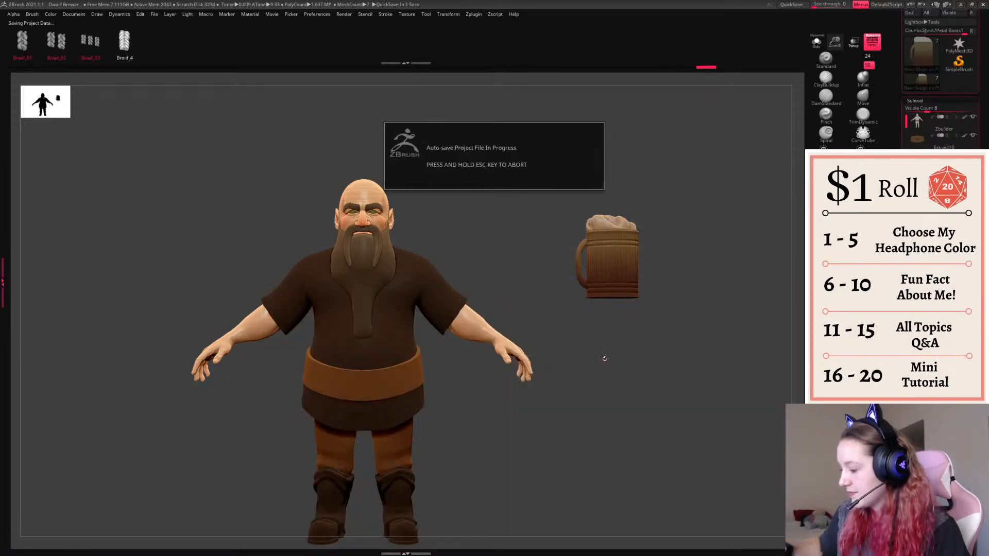
alt+drag(608, 353, 609, 412)
alt+drag(382, 245, 520, 191)
click(90, 42)
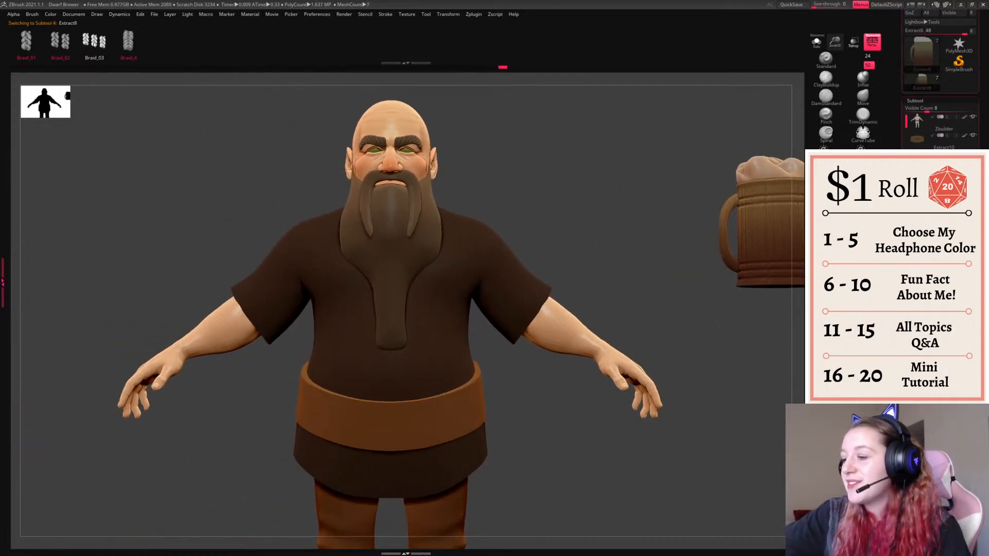
drag(397, 400, 397, 401)
key(ctrl+z)
- Lower the beard to subdivision level 1 and delete its higher subdivision levels
click(915, 101)
click(918, 110)
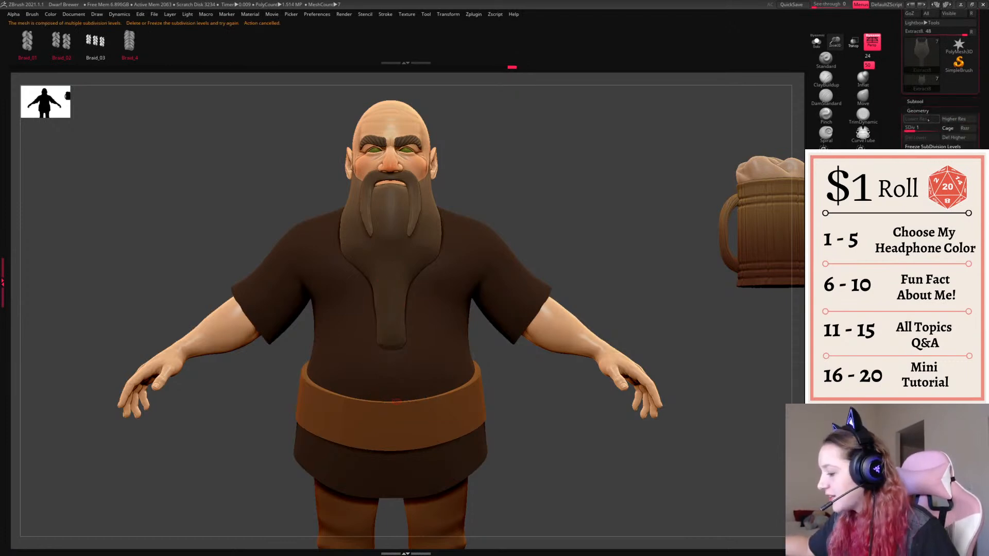
click(952, 138)
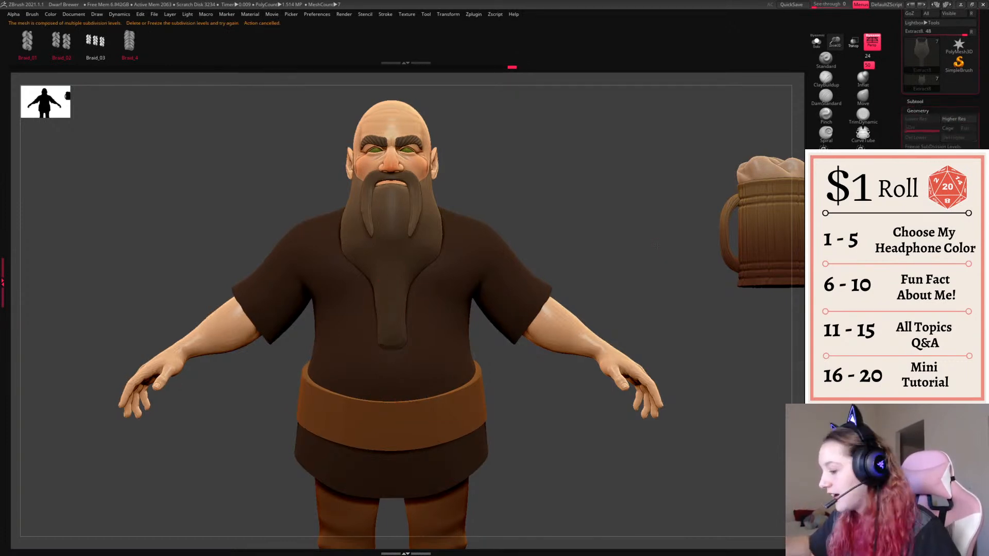
key(shift+f)
key(shift+f)
ctrl+shift+click(415, 209)
ctrl+click(557, 193)
ctrl+shift+click(557, 193)
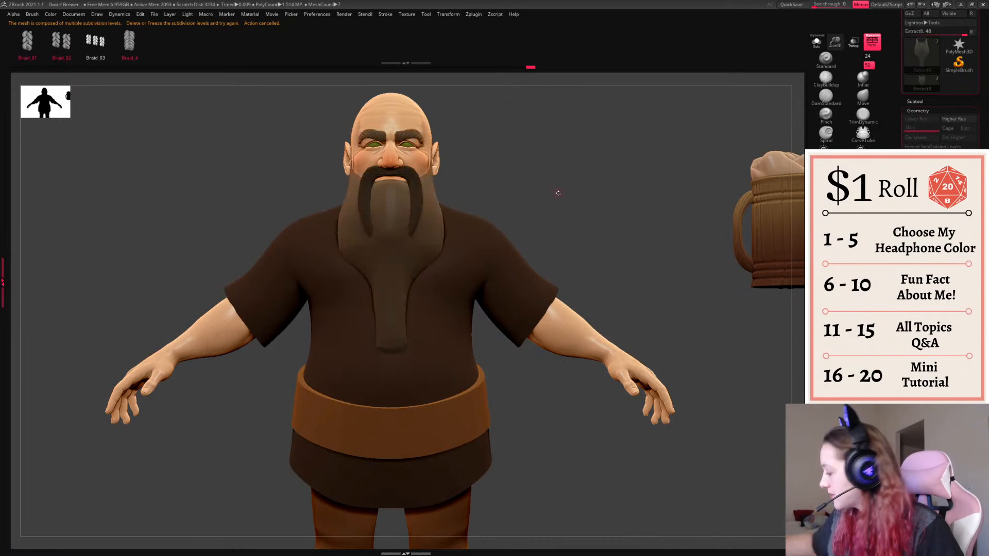
key(ctrl+w)
ctrl+shift+click(392, 287)
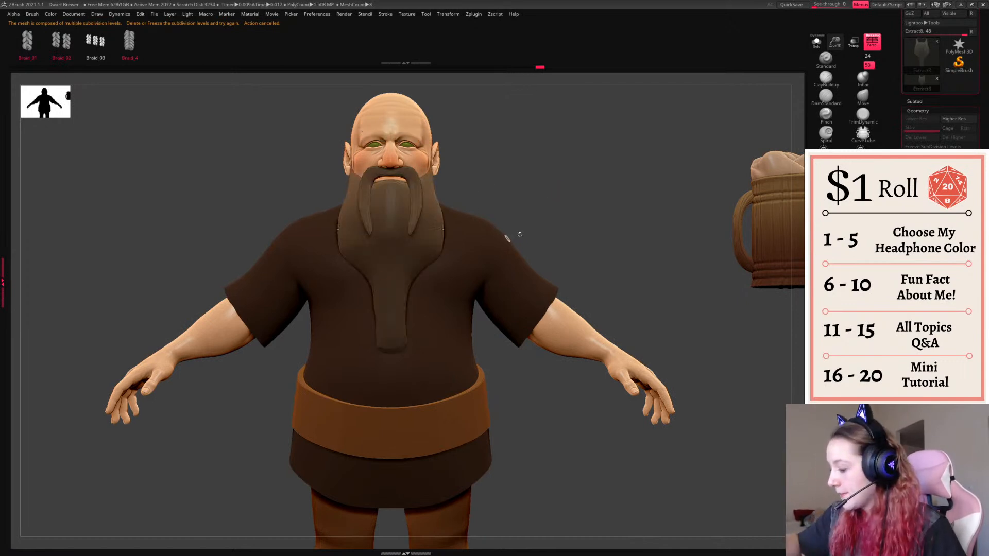
ctrl+click(620, 231)
ctrl+shift+click(637, 238)
click(830, 344)
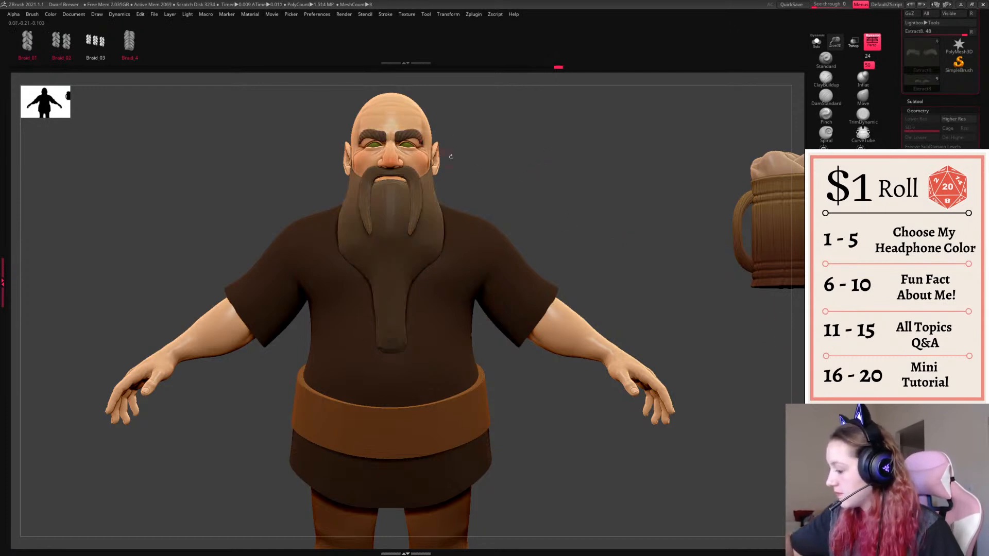
- Make the beard the active subtool and drop it to its lowest subdivision level
key(shift+f)
alt+click(417, 220)
alt+click(428, 232)
key(shift+f)
key(shift+f)
alt+drag(638, 267, 639, 258)
key(shift+f)
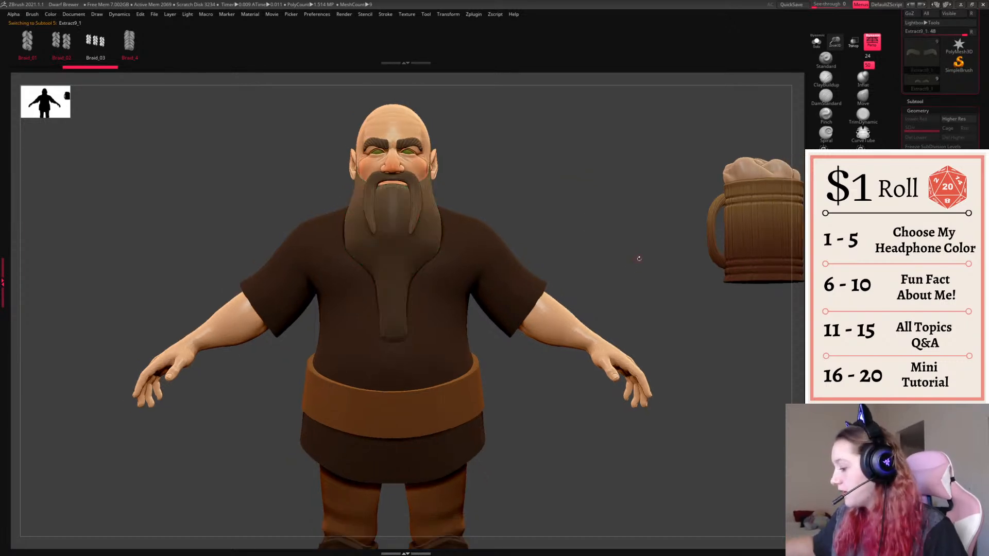
key(shift+d)
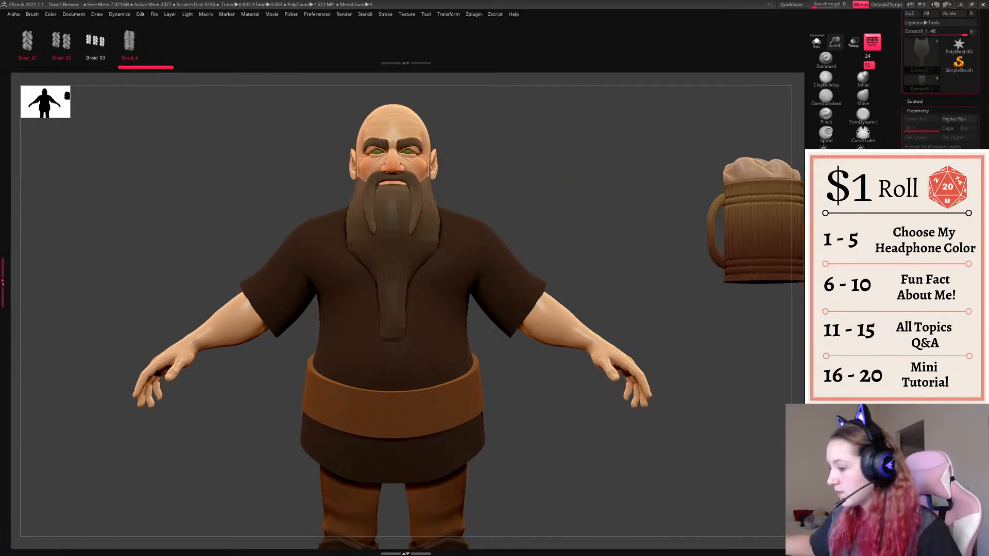
- Try drawing Braid_03 strands down the lower part of the beard and undo the attempts
click(102, 44)
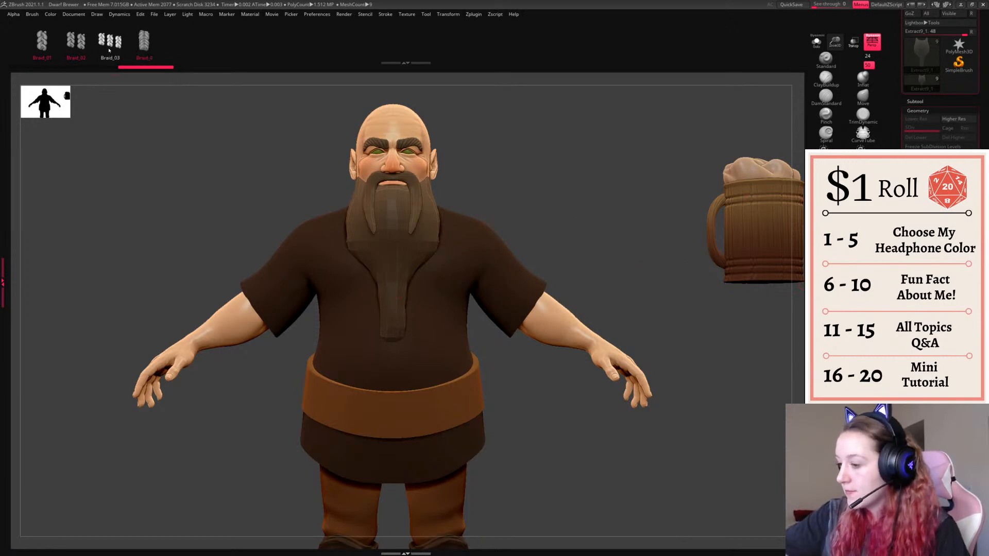
drag(393, 284, 392, 379)
key(space)
key(ctrl+z)
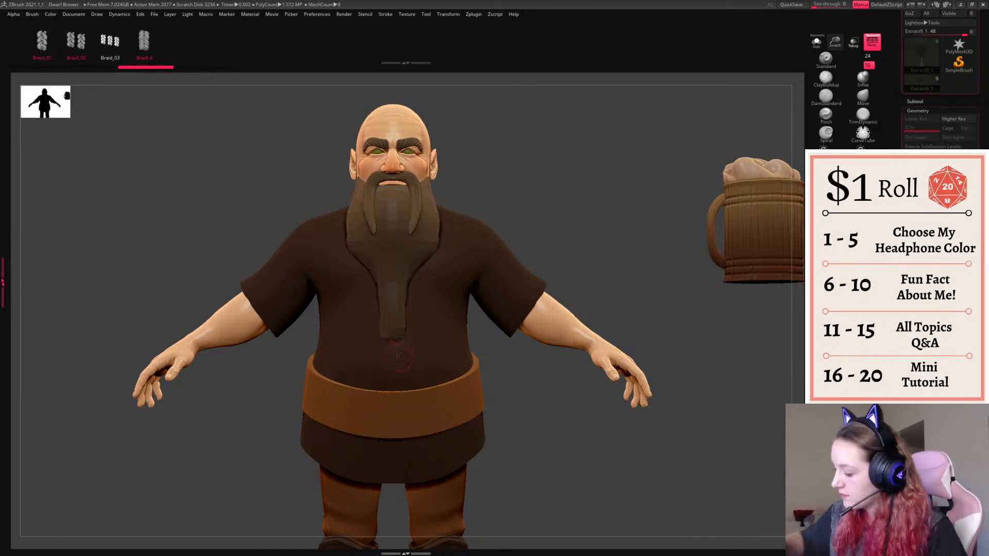
drag(392, 267, 392, 338)
key(ctrl+z)
key(ctrl+shift+z)
key(ctrl+z)
- Draw a wide set of three tapering Braid_03 braids down the beard's centre and move it lower on the chest
drag(392, 326, 392, 345)
key(space)
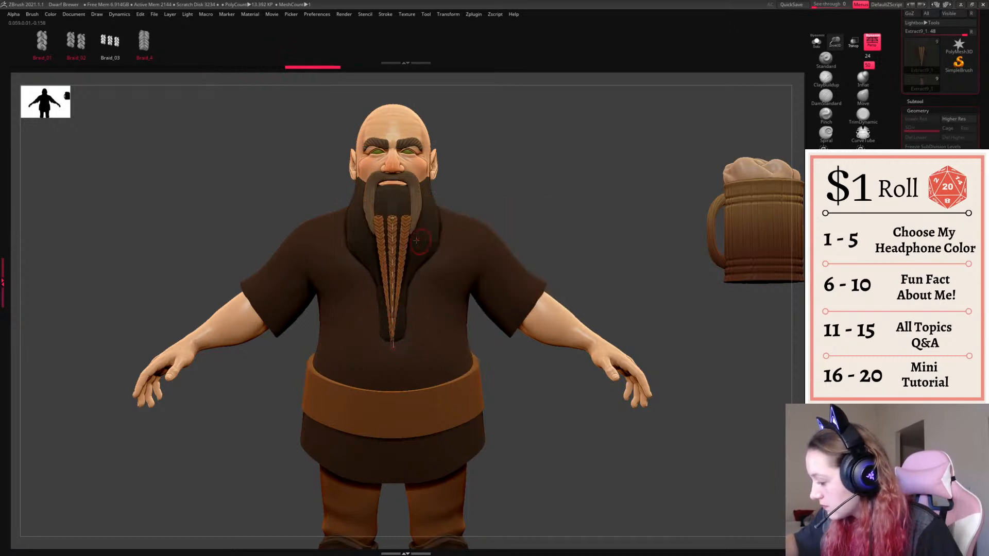
key(w)
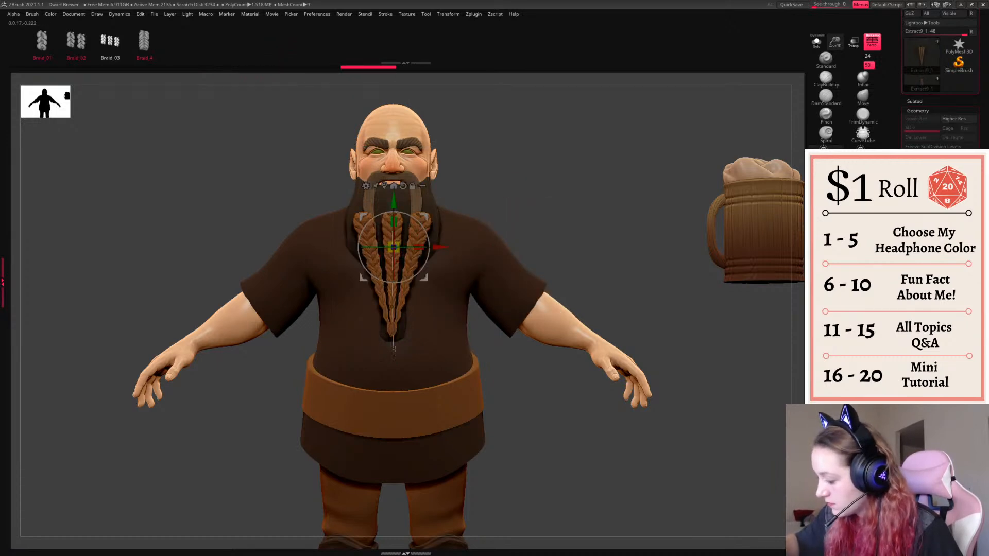
drag(401, 267, 402, 250)
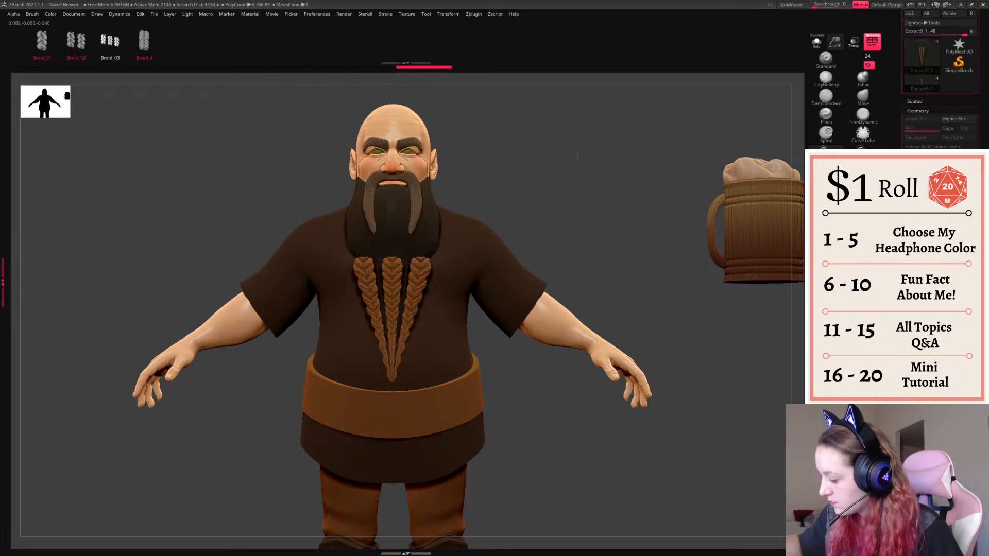
- Refine the placement of the three braids so they hang from the beard's lower edge over the chest
shift+drag(546, 222, 442, 267)
shift+drag(582, 265, 625, 227)
key(q)
drag(557, 314, 582, 329)
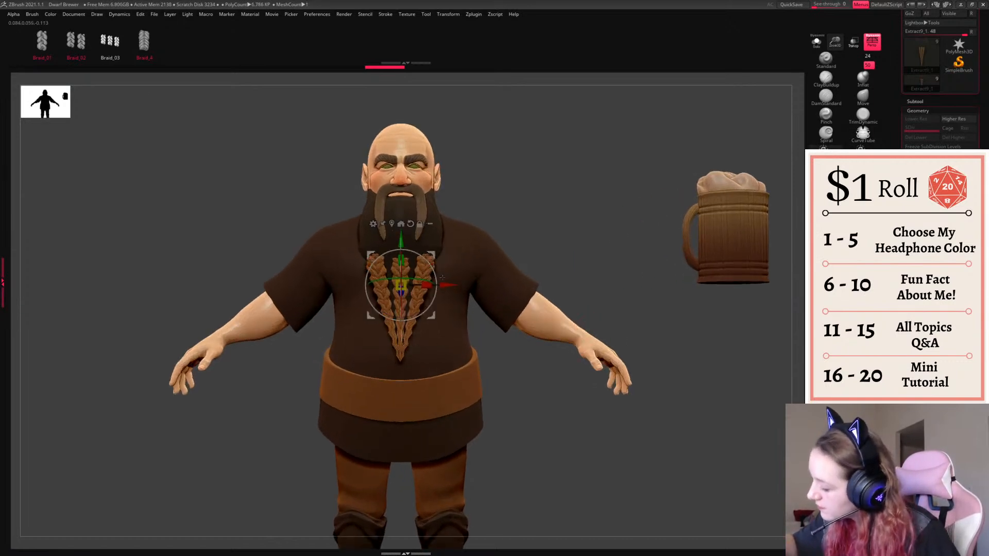
mouse_move(434, 254)
mouse_down()
mouse_move(475, 251)
mouse_move(425, 255)
mouse_up()
key(q)
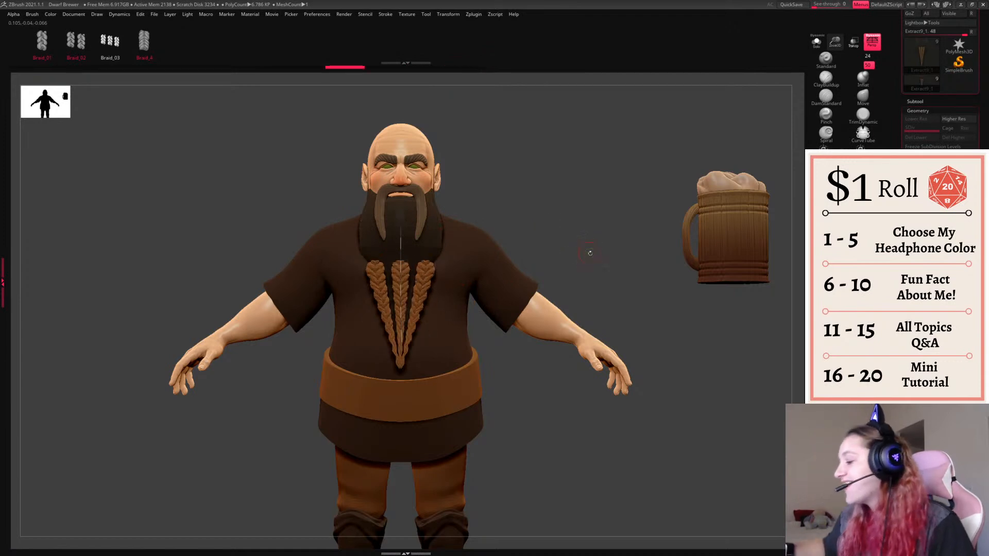
- Undo the earlier braid strokes so the beard is bare of its three braids
key(ctrl+z)
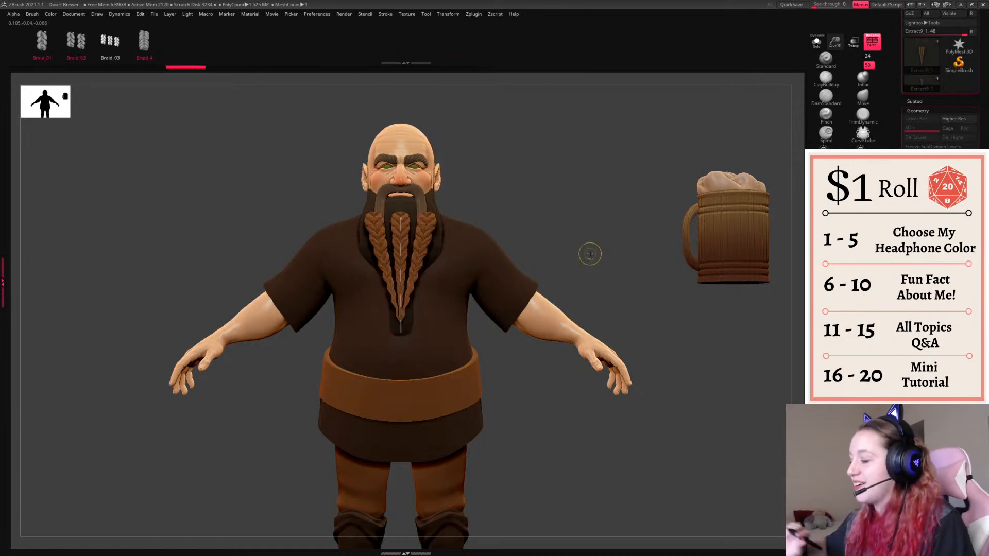
key(ctrl+z)
key(ctrl+z)
key(ctrl+z)
- Try to draw a Braid_4 strand along the centre of the beard, undoing each attempt
click(153, 53)
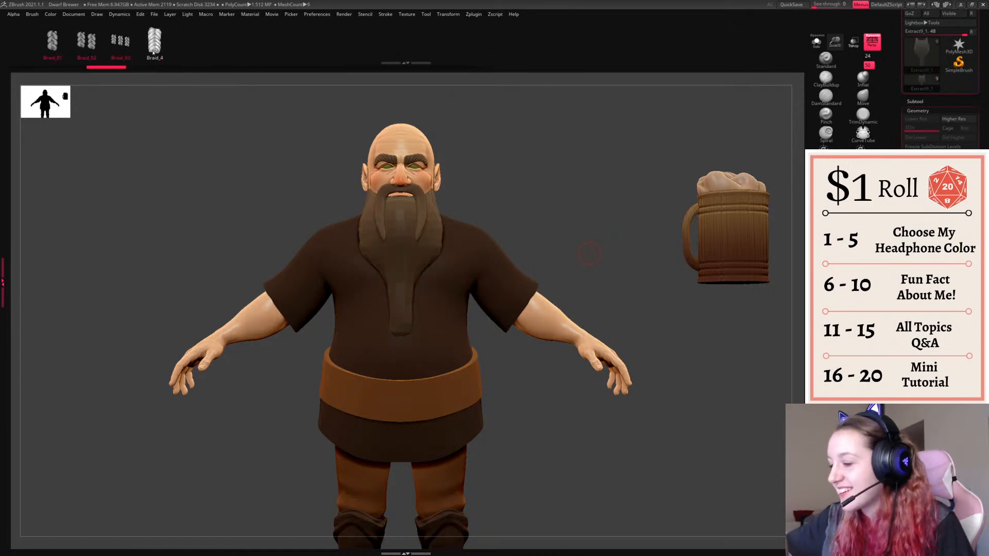
drag(403, 353, 402, 405)
key(ctrl+z)
drag(400, 340, 393, 187)
key(ctrl+z)
drag(400, 333, 398, 206)
key(ctrl+z)
- Try a Braid_01 strand on the centre of the beard, switch back to Braid_4 and undo the strokes
click(52, 43)
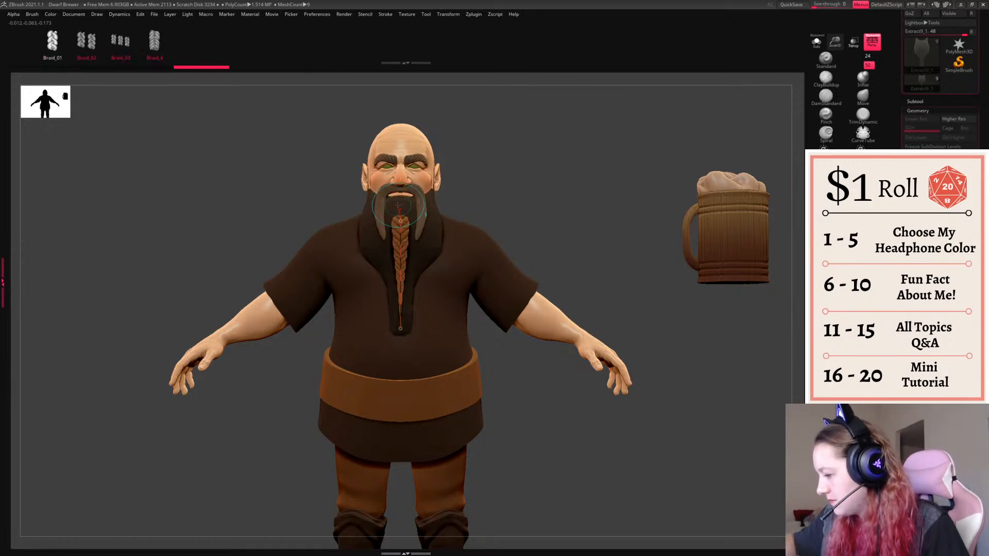
key(ctrl+z)
drag(400, 217, 400, 216)
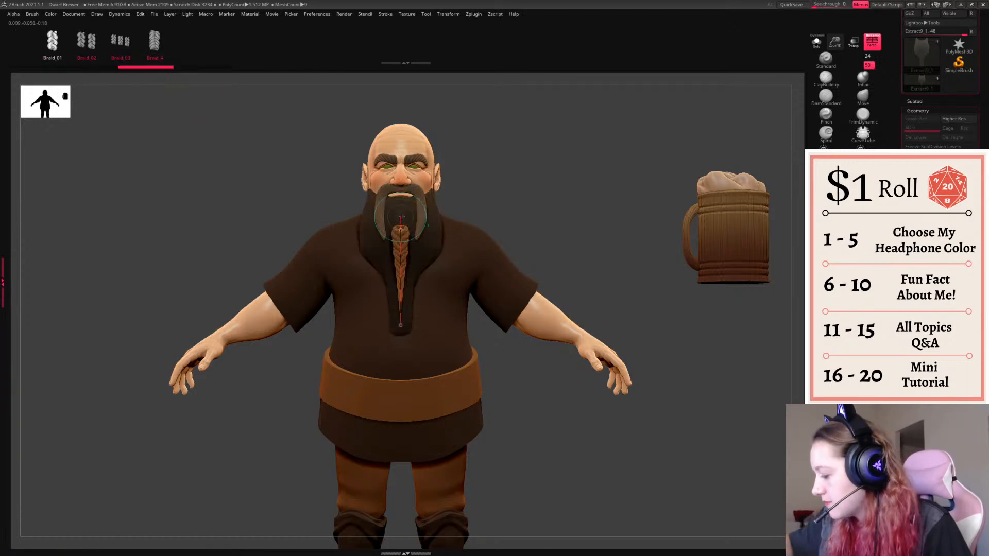
click(155, 44)
click(400, 256)
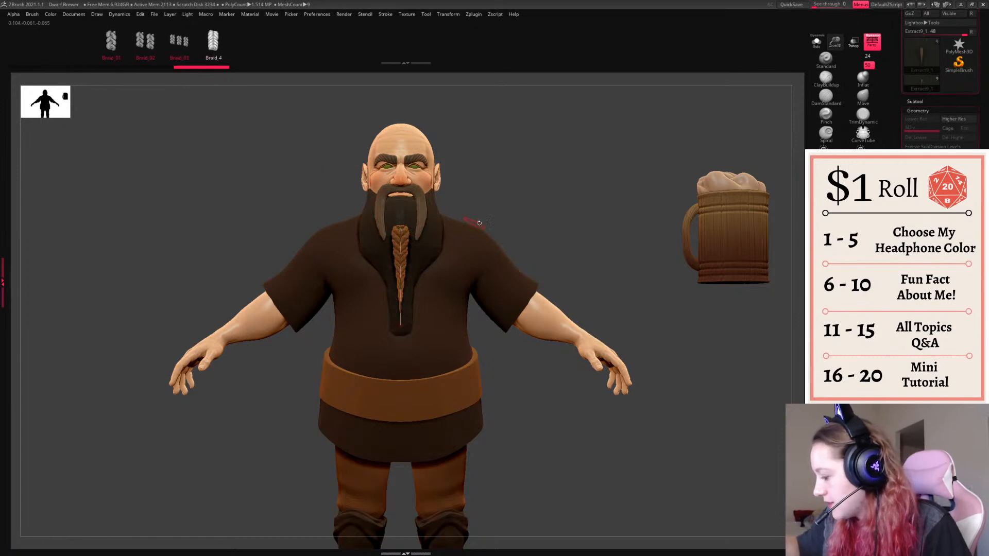
key(ctrl+z)
key(ctrl+z)
key(ctrl+z)
- Try Braid_4 strands from the beard's tip up to the chin at different brush sizes, undoing each one
drag(401, 313, 400, 213)
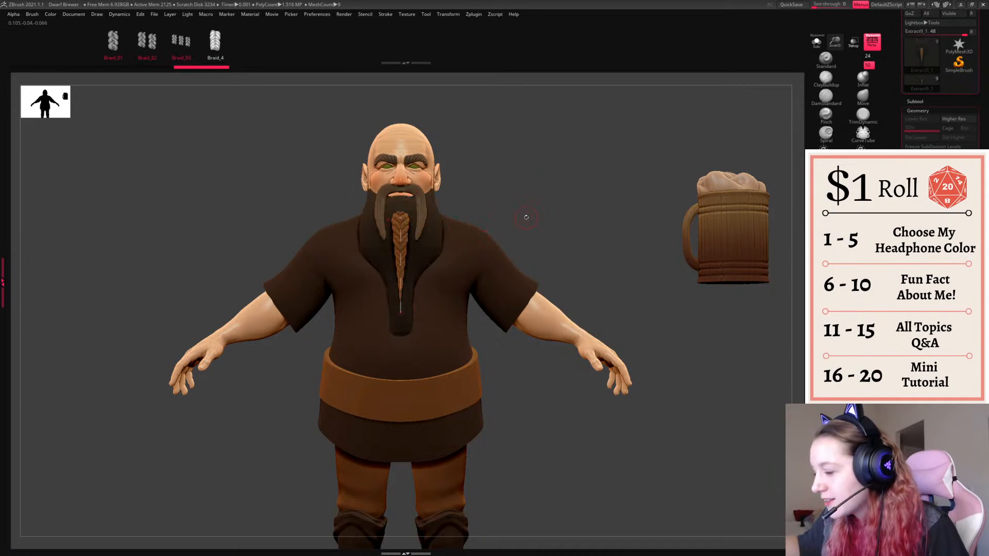
key(ctrl+z)
right_click(484, 285)
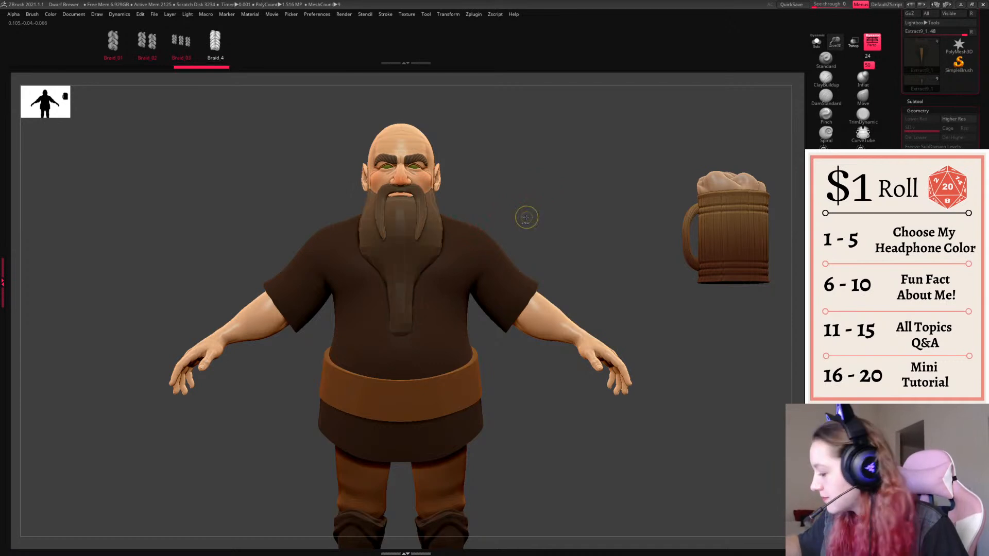
drag(406, 222, 406, 217)
key(ctrl+z)
drag(400, 326, 401, 215)
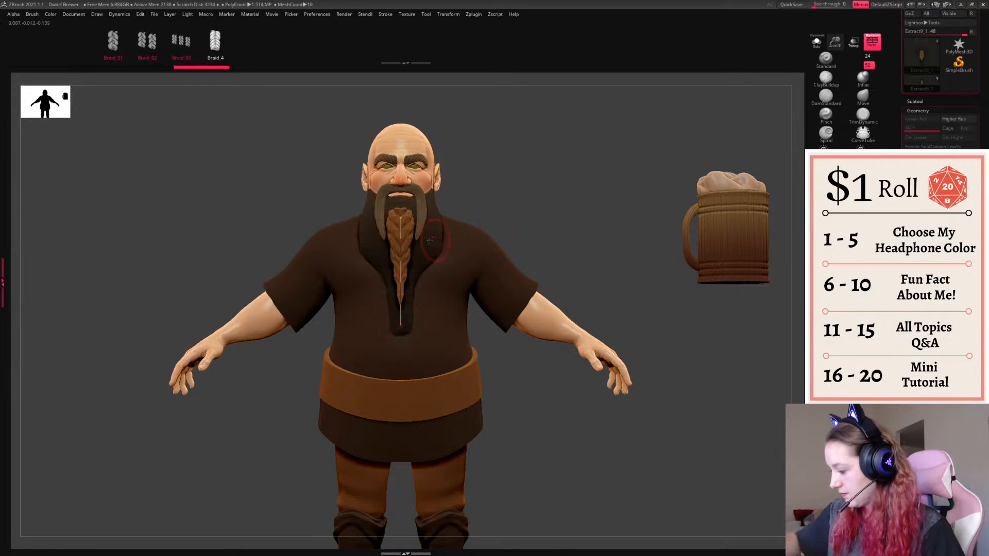
key(ctrl+z)
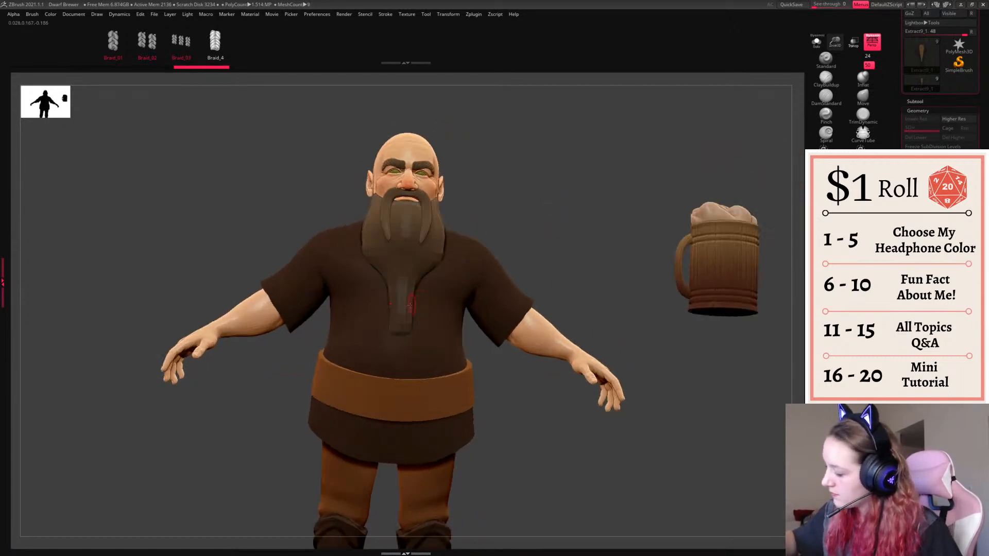
- Draw a Braid_4 strand along the beard's centre from its tip up to the mouth and widen it with a larger brush size
drag(400, 189, 401, 189)
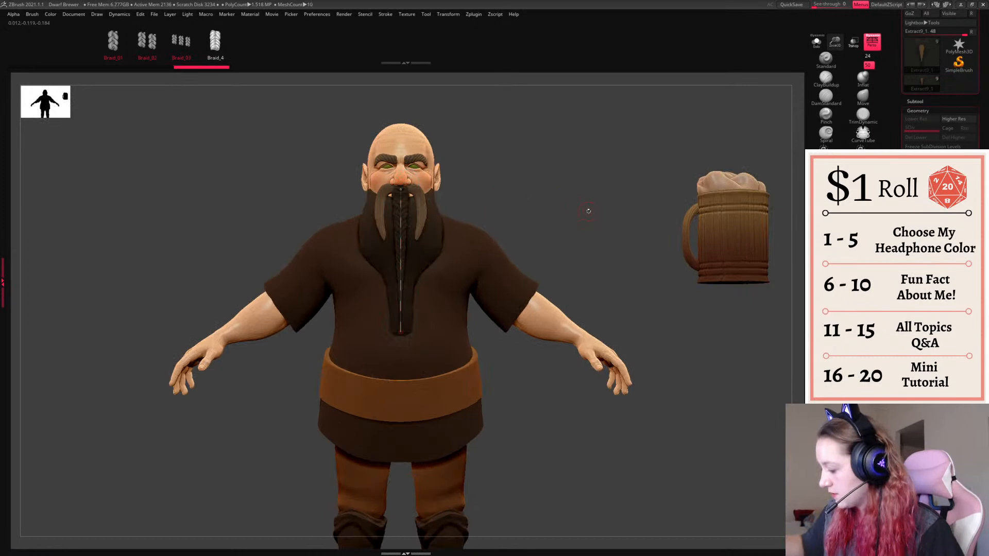
key(space)
drag(541, 219, 507, 218)
click(401, 245)
key(space)
key(space)
click(401, 237)
key(space)
click(403, 231)
mouse_move(567, 199)
mouse_down()
mouse_move(479, 206)
mouse_move(566, 214)
mouse_up()
- Separate the braid into its own subtool and move it lower, in front of the shirt beneath the beard
key(ctrl+d)
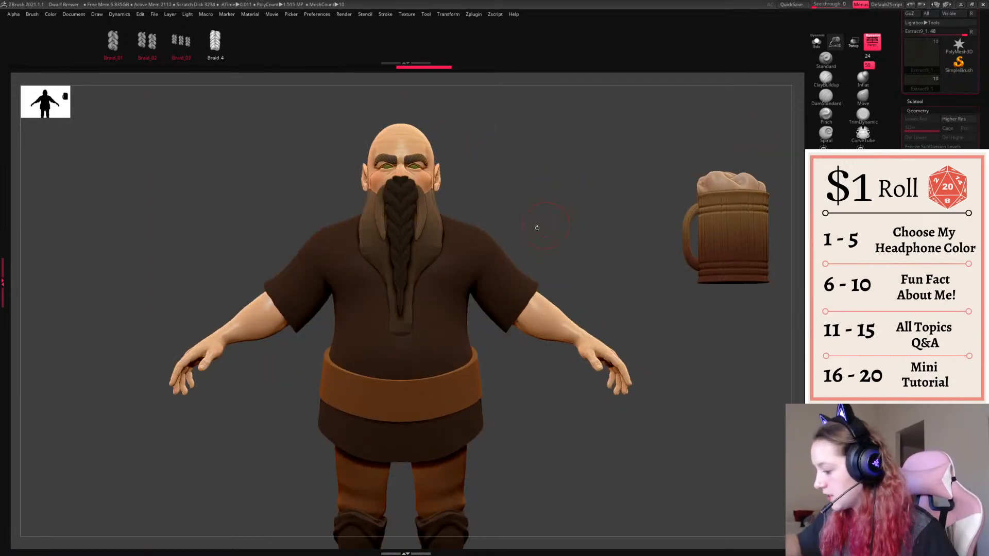
click(819, 236)
drag(558, 254, 471, 252)
key(w)
drag(430, 206, 438, 267)
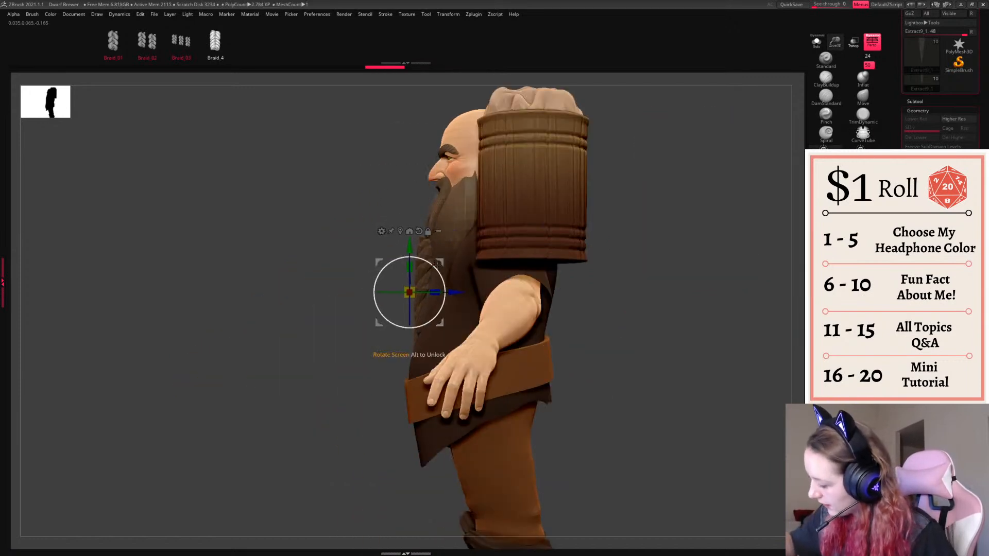
shift+drag(360, 268, 449, 269)
shift+drag(390, 292, 463, 281)
key(q)
- Reshape the beard's lower end with the Move brush into a shorter form around the top of the braid
alt+click(435, 250)
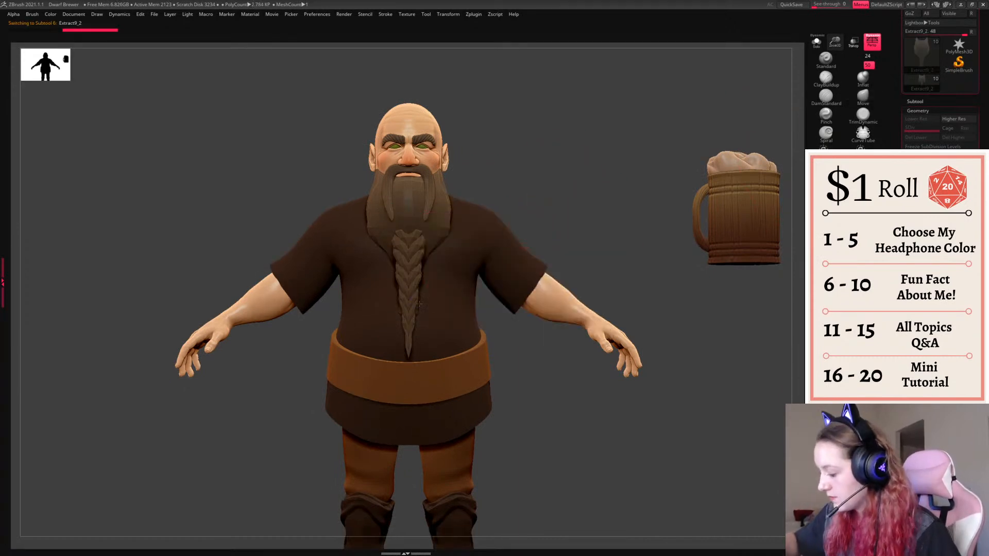
drag(537, 238, 600, 247)
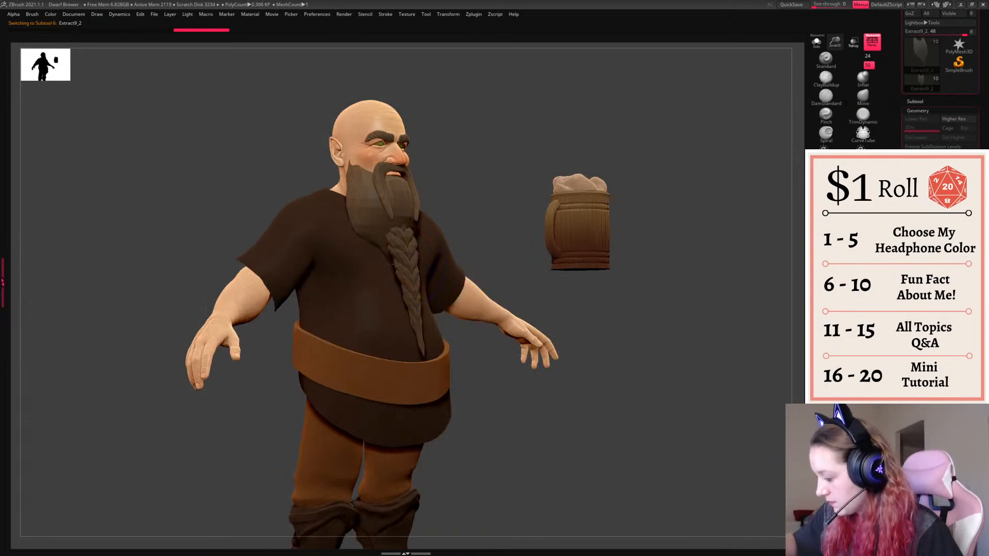
shift+drag(615, 189, 518, 205)
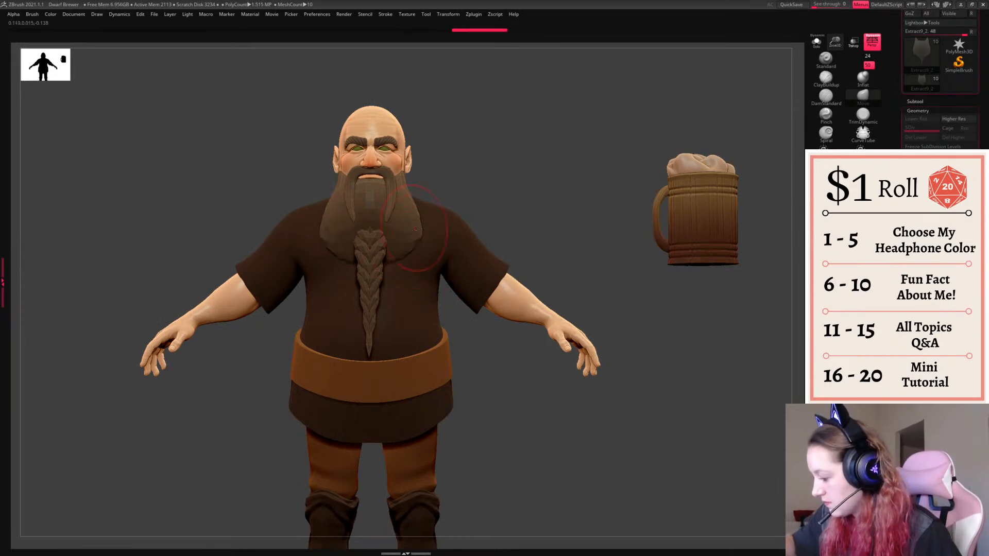
drag(572, 211, 464, 188)
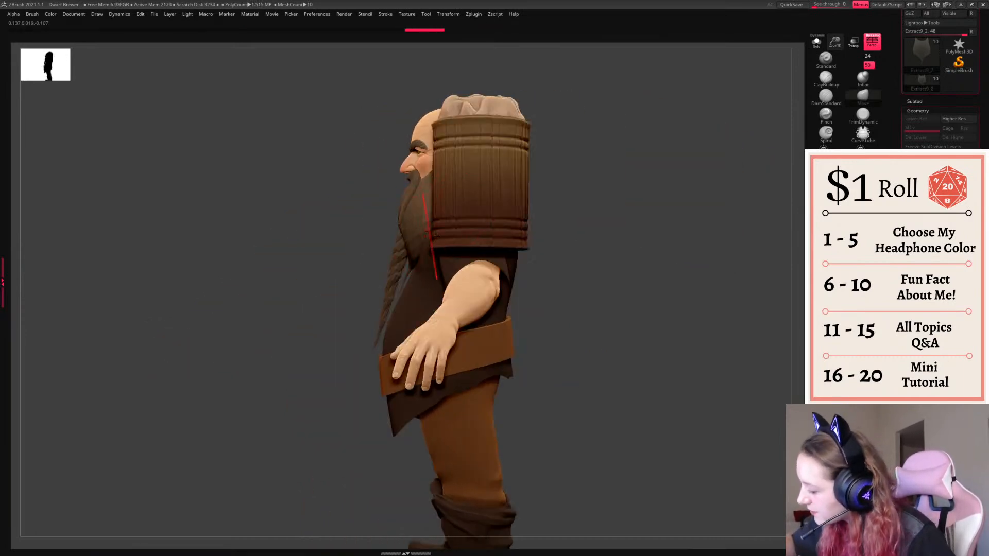
drag(645, 308, 685, 316)
key(space)
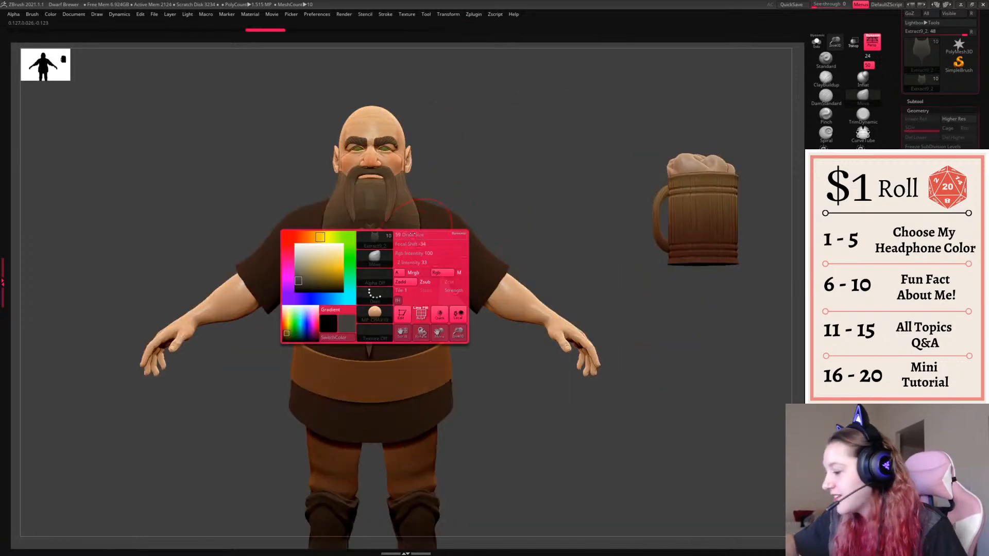
key(space)
- Scale up the braid and lower it so its tip reaches over the belt
alt+click(398, 265)
key(w)
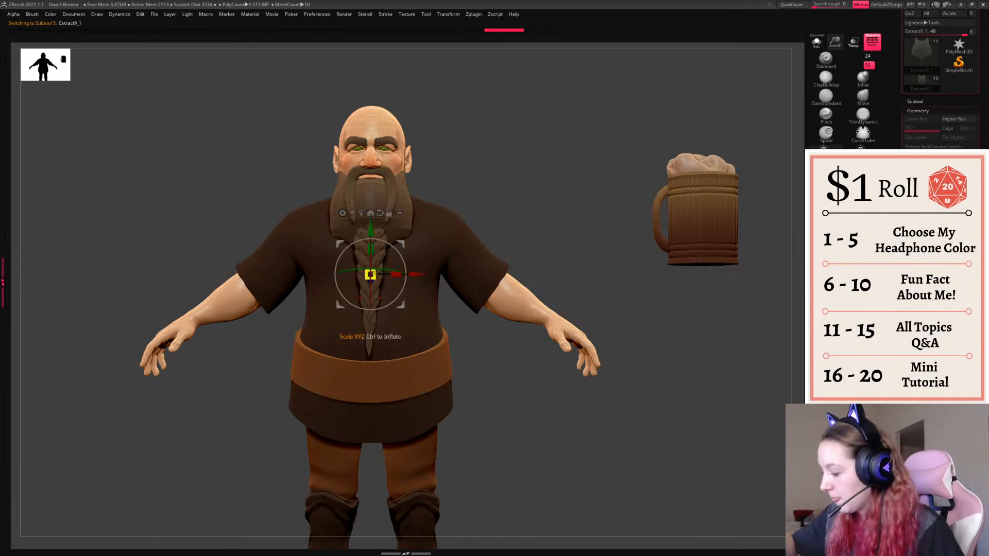
drag(380, 267, 380, 267)
right_drag(375, 261, 400, 250)
drag(400, 245, 406, 259)
key(q)
right_drag(507, 231, 463, 212)
right_click(420, 231)
key(w)
key(q)
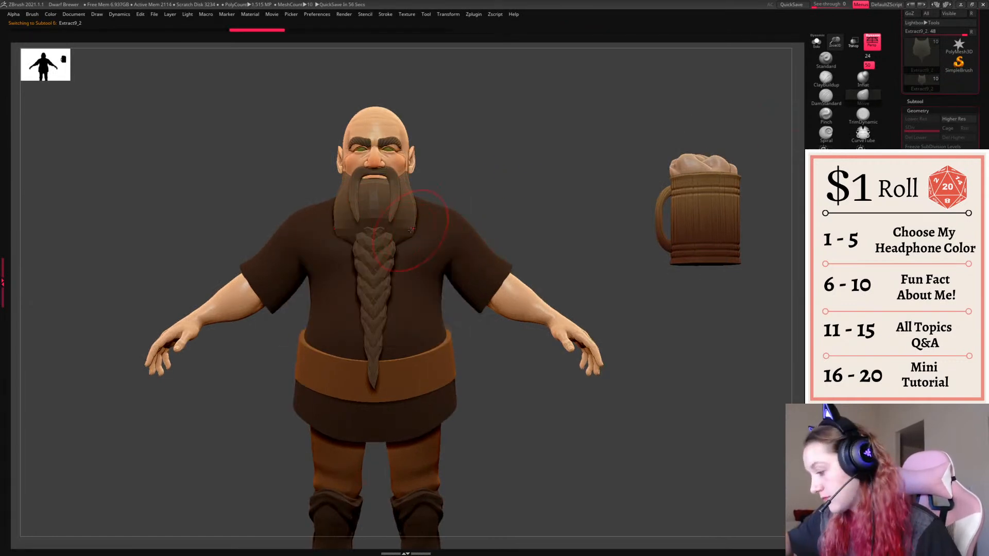
- Widen and round the lower beard with the Move brush so it covers the top of the braid
right_drag(444, 229, 471, 190)
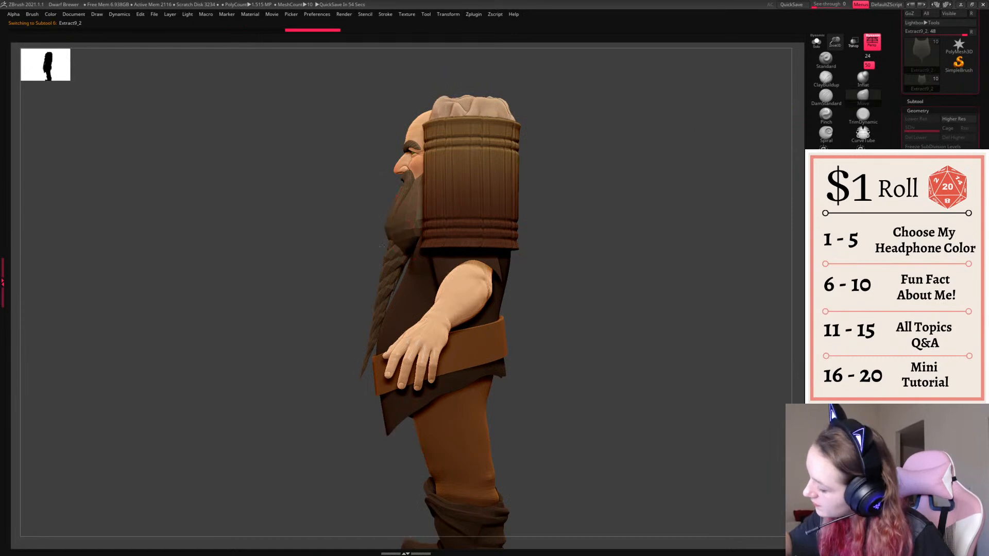
right_drag(407, 247, 521, 185)
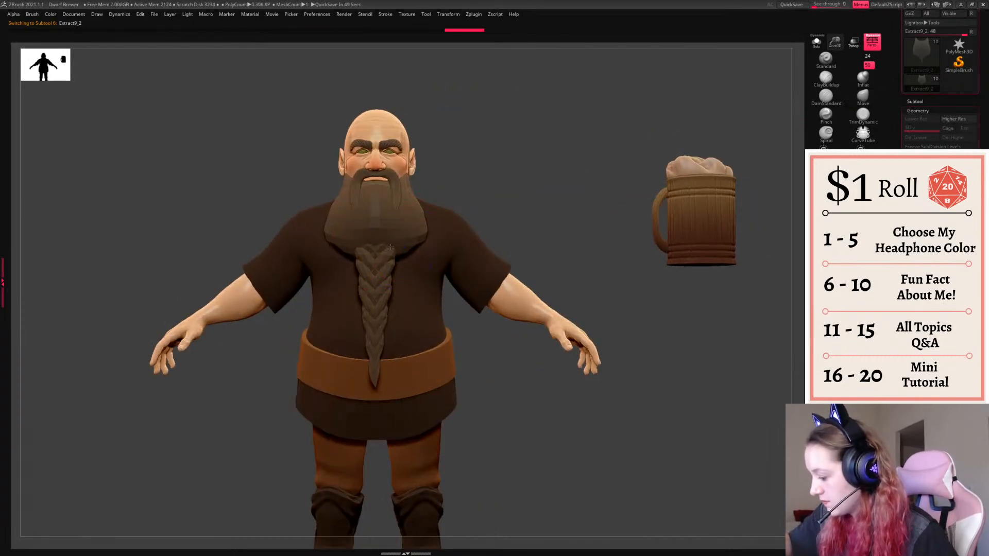
drag(553, 231, 579, 275)
key(space)
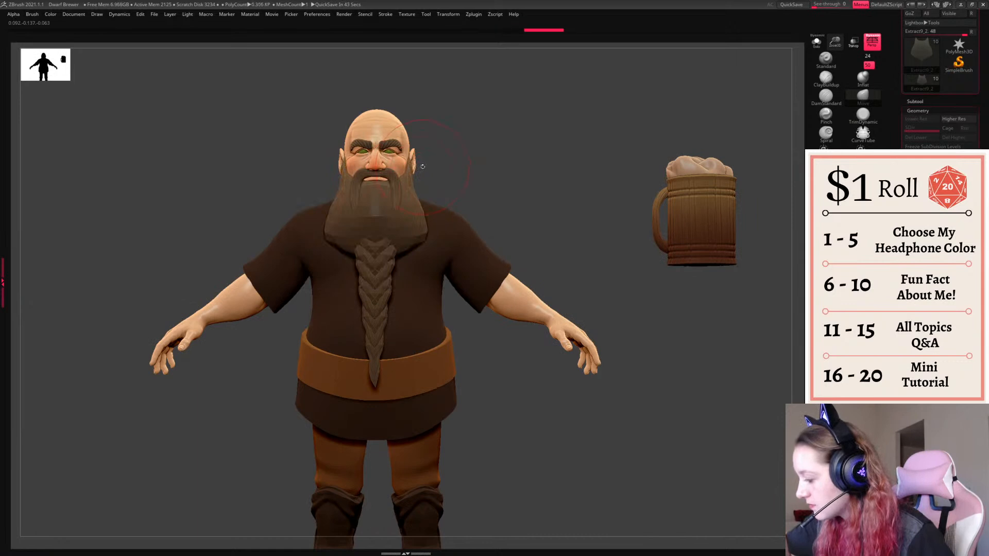
- Adjust the beard and moustache shapes so the moustache strands sit in front of the widened beard
alt+click(402, 205)
mouse_move(462, 181)
mouse_down()
mouse_move(533, 184)
mouse_move(455, 182)
mouse_up()
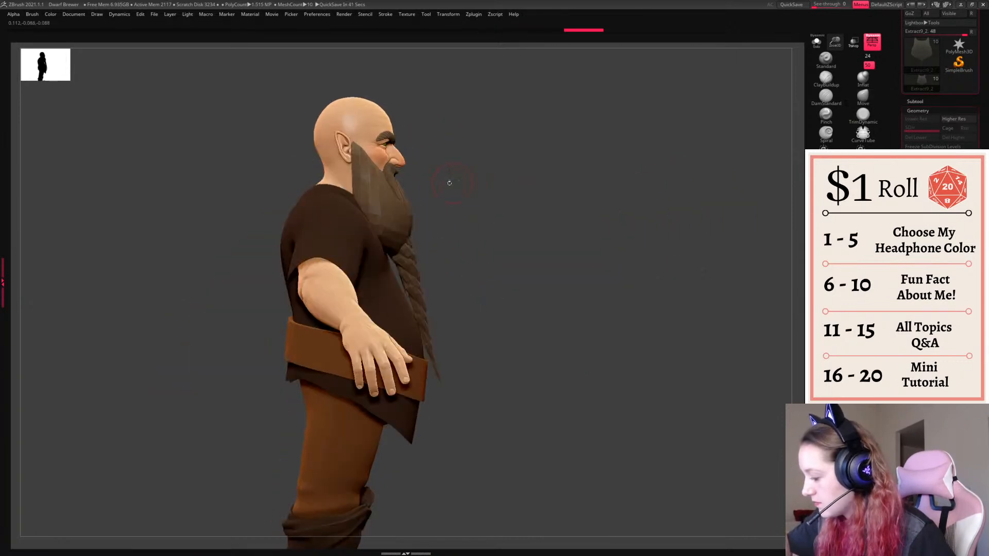
alt+click(403, 199)
drag(520, 186, 449, 188)
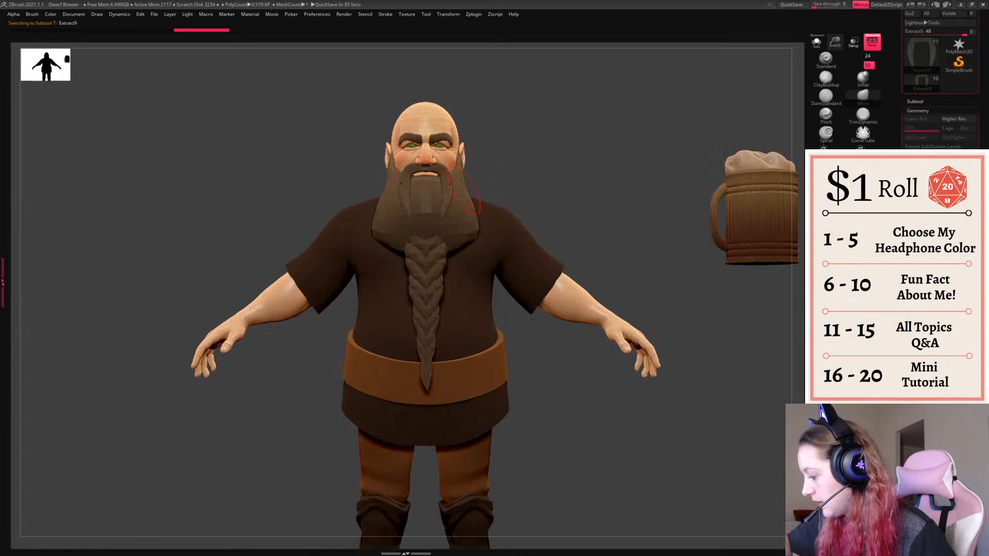
alt+click(462, 226)
alt+drag(582, 226, 523, 216)
- Append a Ring3D primitive as a new subtool
click(915, 102)
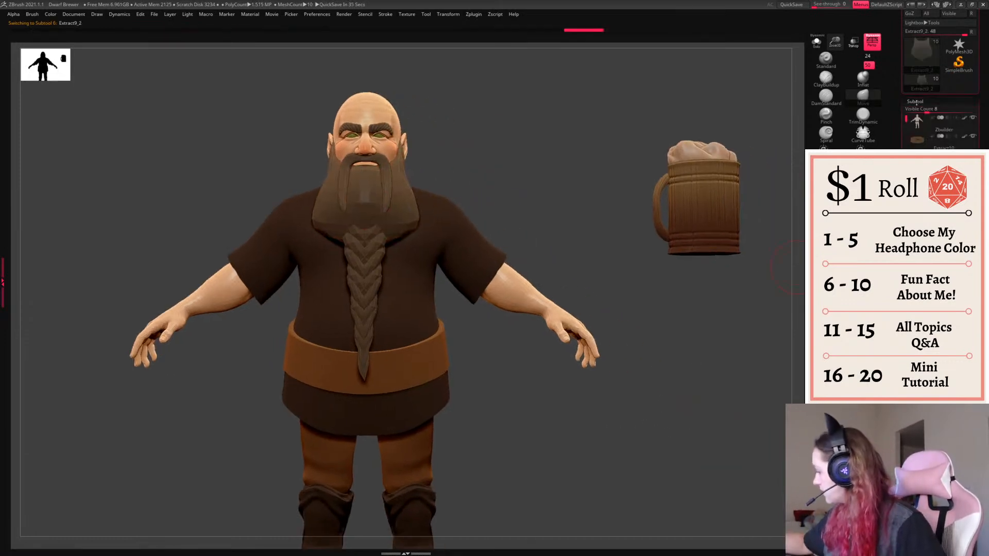
click(957, 324)
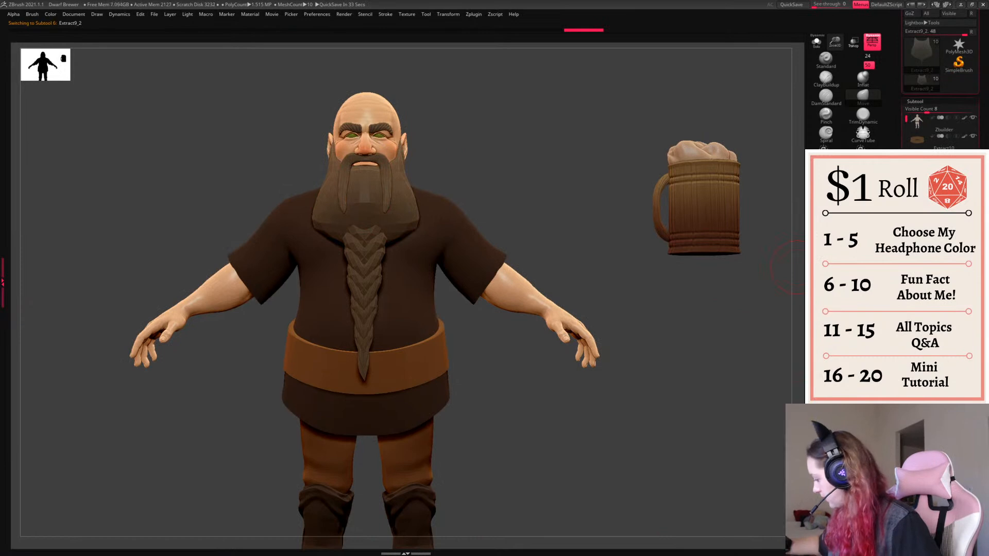
click(958, 324)
click(840, 369)
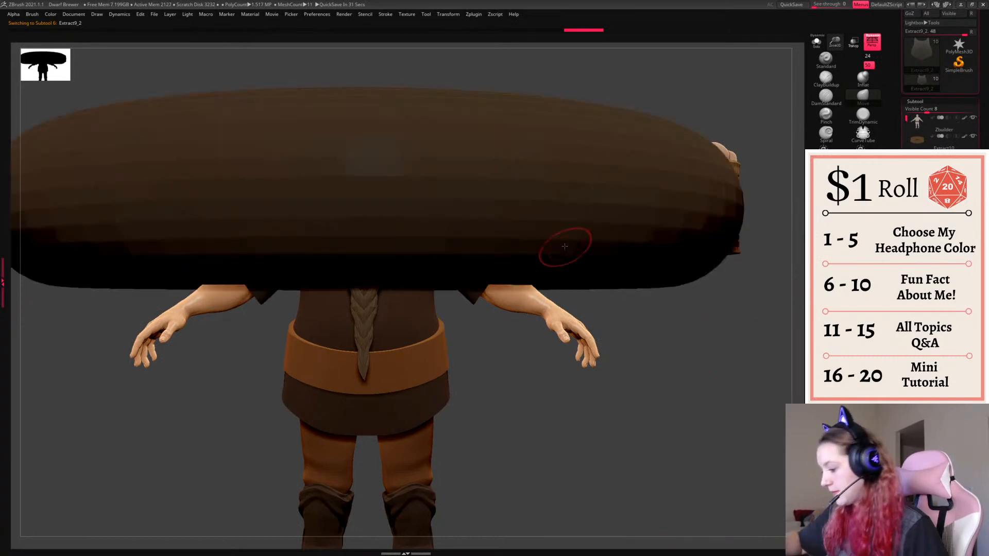
- Select the ring, scale it down and position it around the top of the braid just below the beard
alt+click(567, 249)
key(w)
key(c)
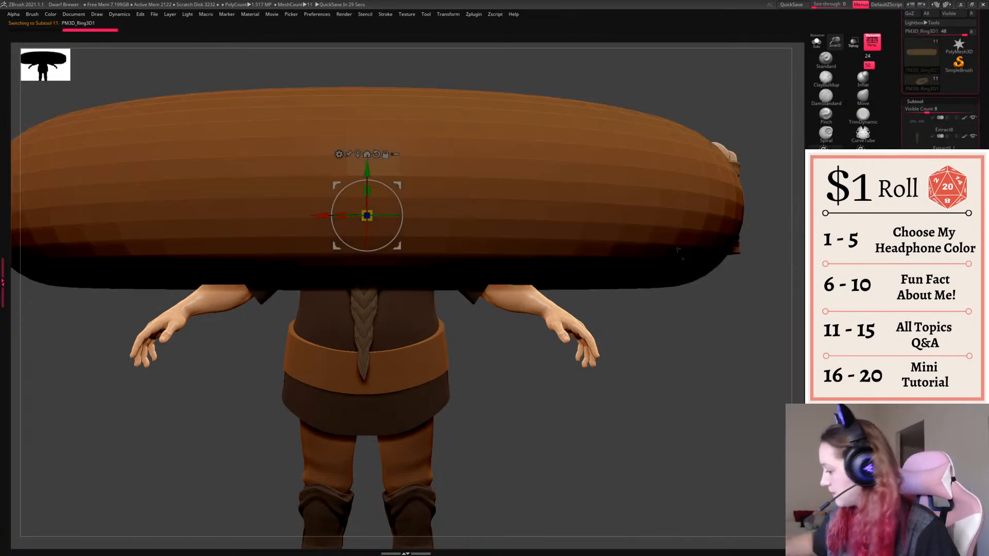
click(915, 102)
key(d)
drag(366, 216, 716, 318)
drag(337, 186, 413, 209)
mouse_move(479, 240)
mouse_down()
mouse_move(477, 228)
mouse_move(435, 242)
mouse_up()
mouse_move(476, 209)
mouse_down()
mouse_move(466, 206)
mouse_move(464, 221)
mouse_move(458, 203)
mouse_move(544, 208)
mouse_up()
key(q)
key(space)
key(w)
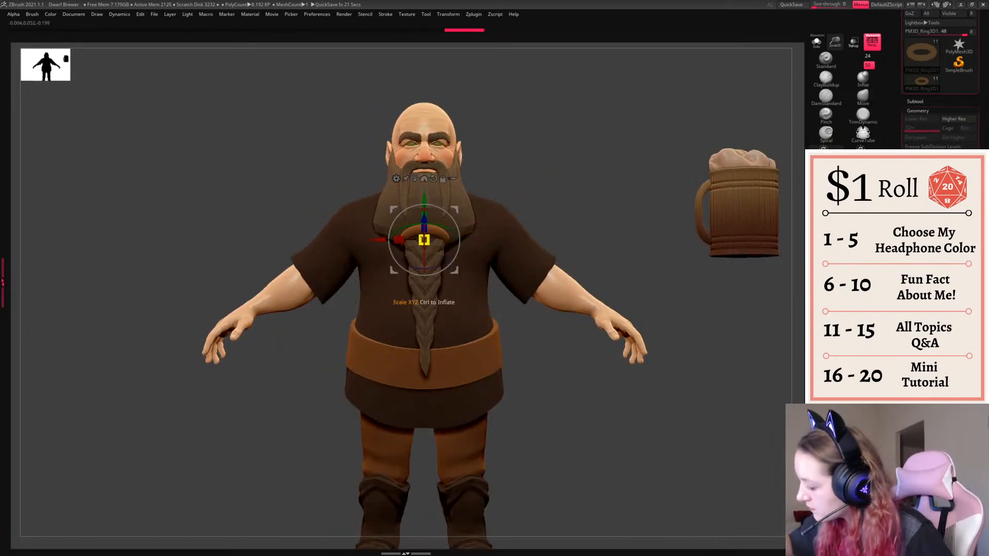
- Fine-tune the size, height and tilt of the ring so it fits around the top of the braid
drag(424, 257, 425, 261)
key(q)
mouse_move(572, 194)
mouse_down()
mouse_move(584, 131)
mouse_move(567, 190)
mouse_move(511, 190)
mouse_move(532, 191)
mouse_up()
key(w)
key(q)
drag(424, 206, 424, 209)
mouse_move(547, 212)
mouse_down()
mouse_move(548, 190)
mouse_move(549, 211)
mouse_up()
key(q)
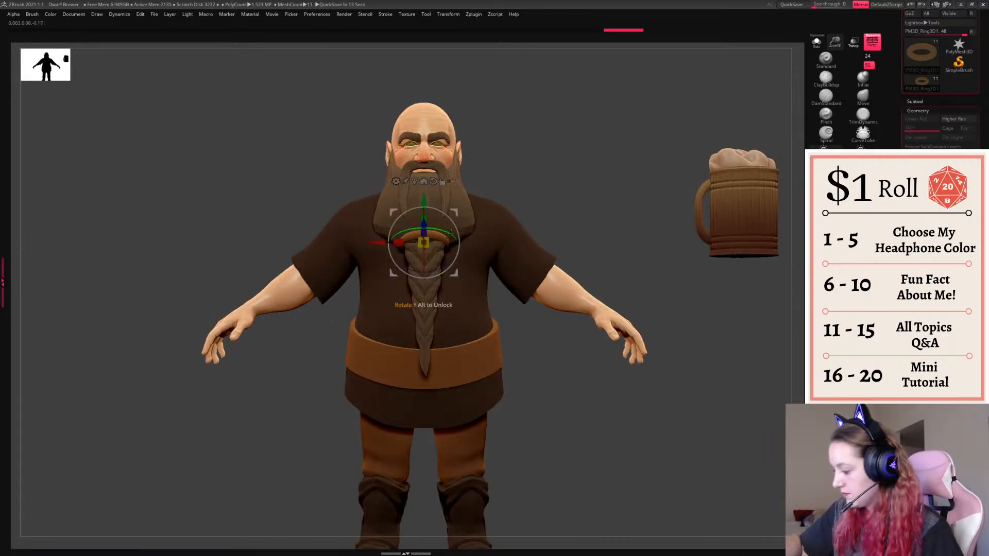
- Duplicate the ring down to the lower end of the braid and shrink the copy to the narrower width
ctrl+drag(421, 203, 422, 303)
drag(423, 343, 409, 347)
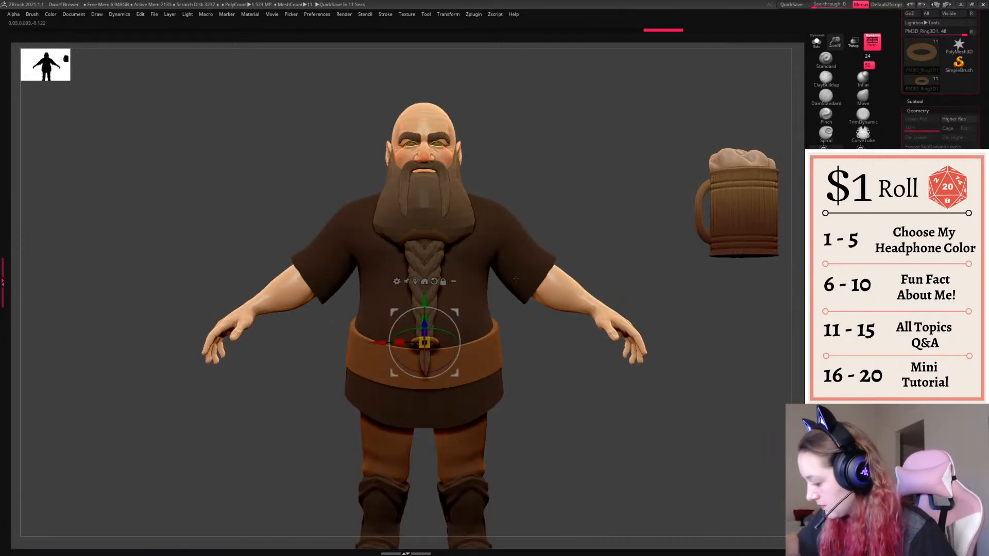
drag(546, 309, 587, 309)
drag(467, 324, 451, 332)
drag(441, 342, 444, 349)
key(q)
- Refine the lower ring's size and position so it wraps tightly around the braid just above its tip
drag(546, 322, 506, 327)
right_click(468, 380)
key(w)
drag(410, 346, 406, 349)
drag(507, 333, 549, 333)
key(q)
drag(484, 336, 502, 323)
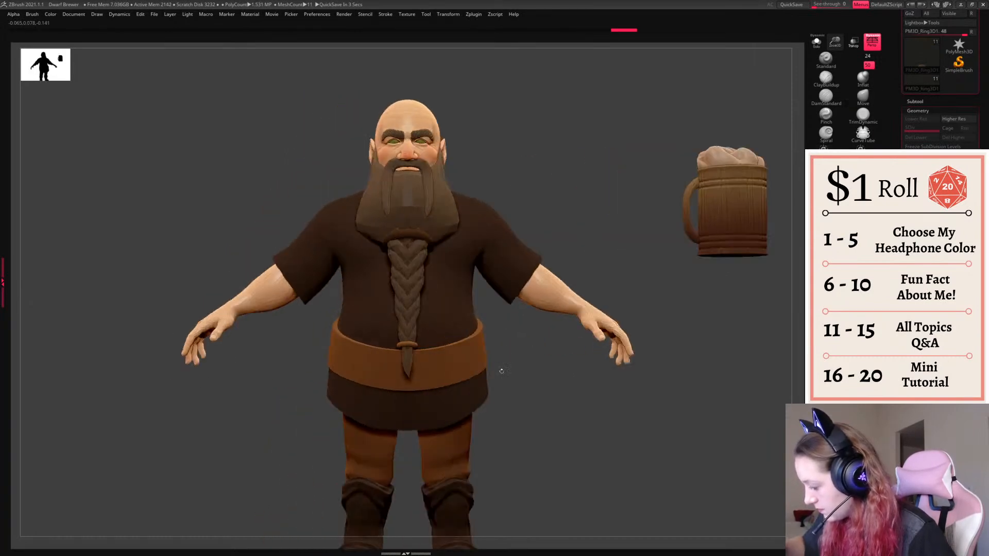
- Make the moustache the active subtool and choose the Braid Brush v2
mouse_move(571, 239)
alt+mouse_down()
mouse_move(571, 268)
mouse_move(595, 227)
alt+mouse_up()
alt+click(470, 194)
key(b)
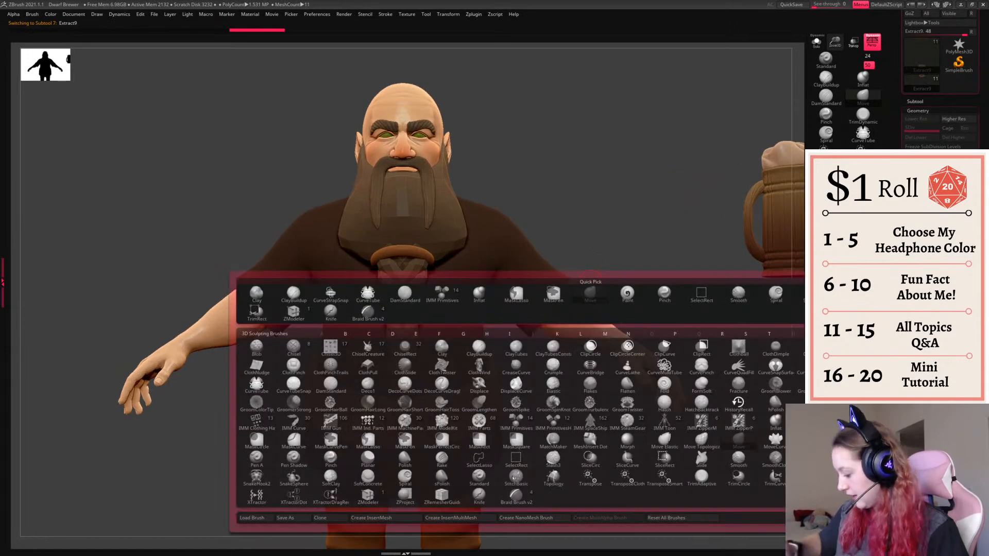
click(506, 457)
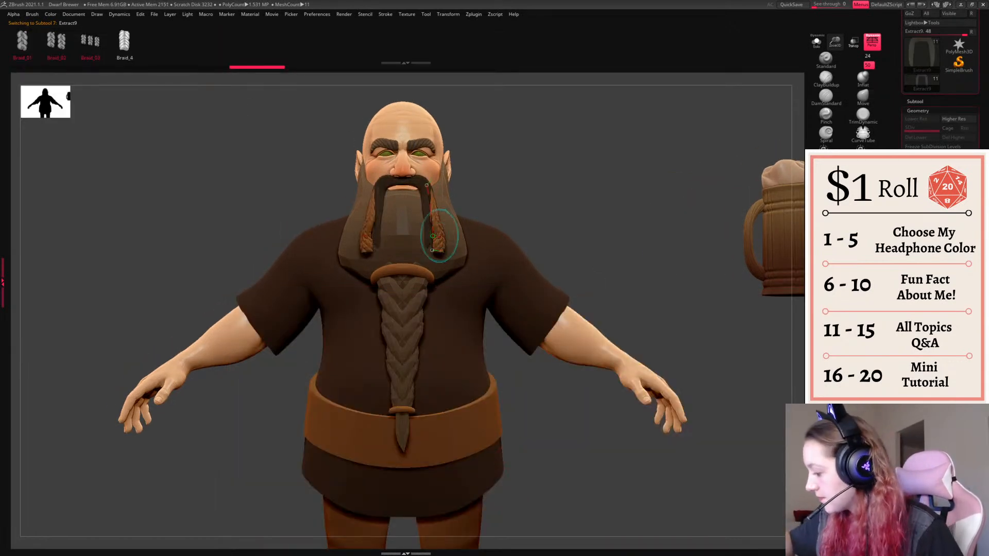
- Try to draw mirrored Braid_4 strands down both sides of the moustache, undoing the attempt
drag(423, 174, 430, 241)
key(ctrl+z)
key(Delete)
key(Return)
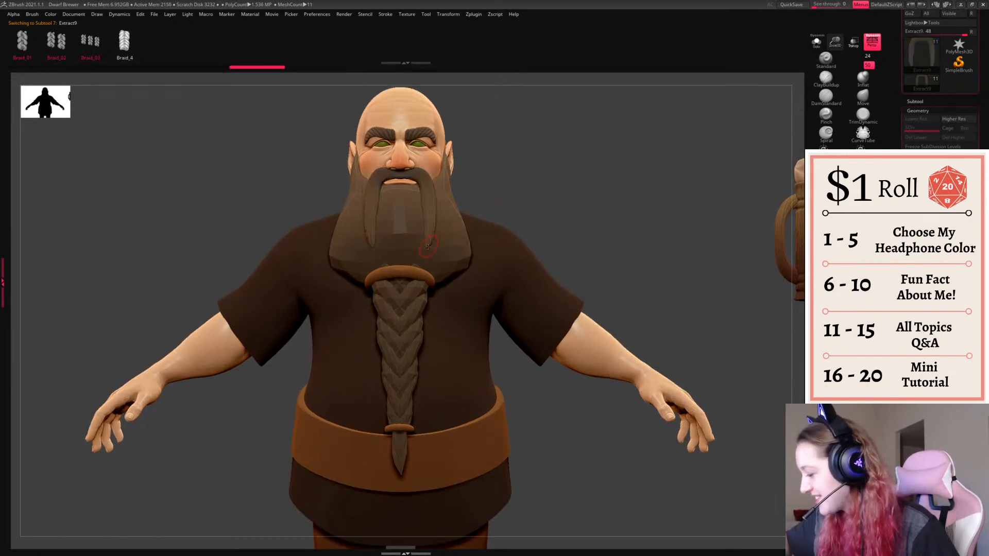
ctrl+click(580, 203)
ctrl+click(581, 203)
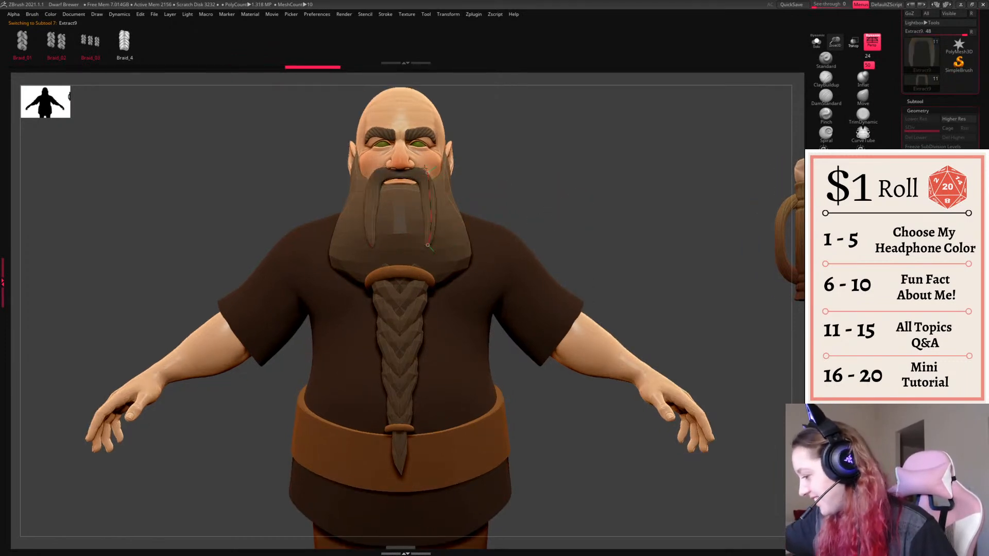
ctrl+drag(536, 211, 514, 233)
key(ctrl+z)
- On the isolated beard subtool, draw mirrored Braid_4 strands beside the mouth and split them off as a separate subtool
alt+click(456, 249)
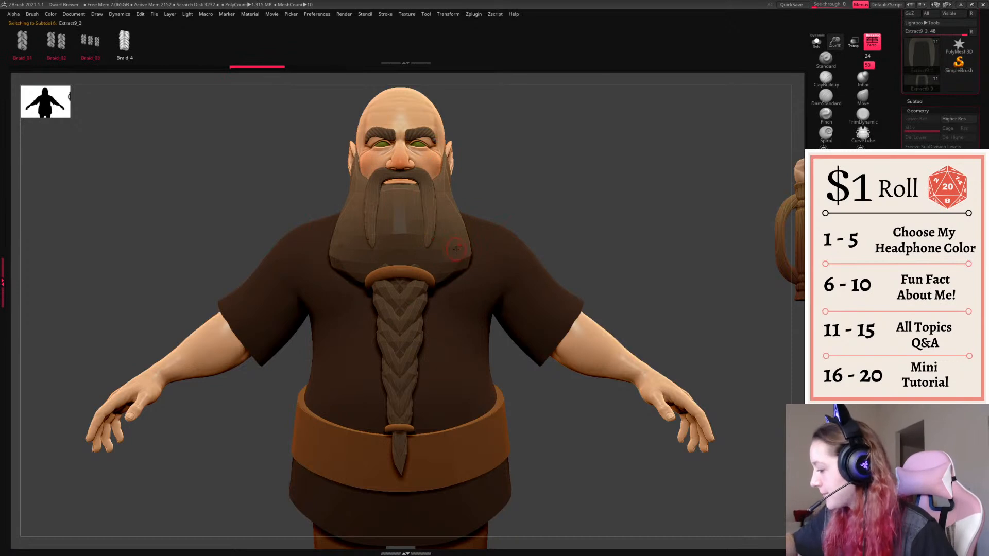
click(816, 42)
drag(421, 168, 420, 162)
key(ctrl+z)
drag(430, 257, 427, 159)
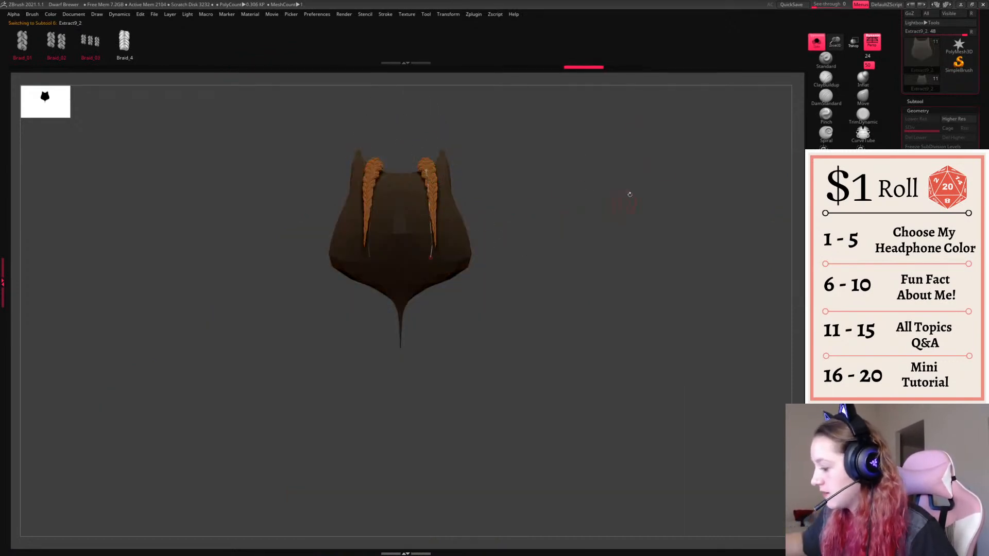
click(816, 42)
drag(760, 195, 629, 224)
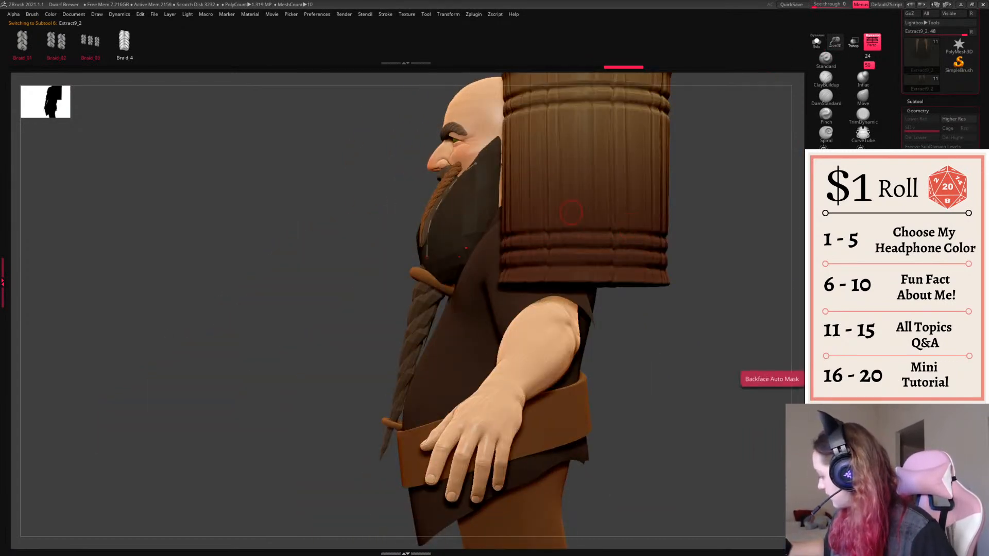
click(825, 360)
- Move the two small braids so they hang from the moustache and lie against the front of the beard
drag(360, 209, 497, 212)
key(w)
drag(453, 148, 448, 138)
drag(620, 158, 552, 162)
key(q)
key(w)
drag(418, 167, 419, 152)
key(q)
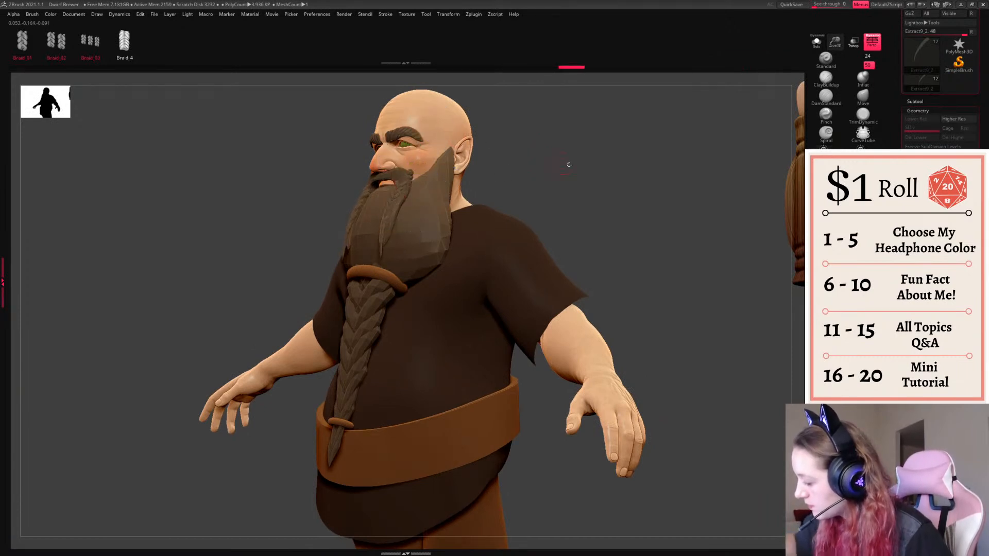
- Reshape the small braids with the Move brush, isolating them to mask their lower tips
shift+drag(554, 161, 570, 172)
click(825, 98)
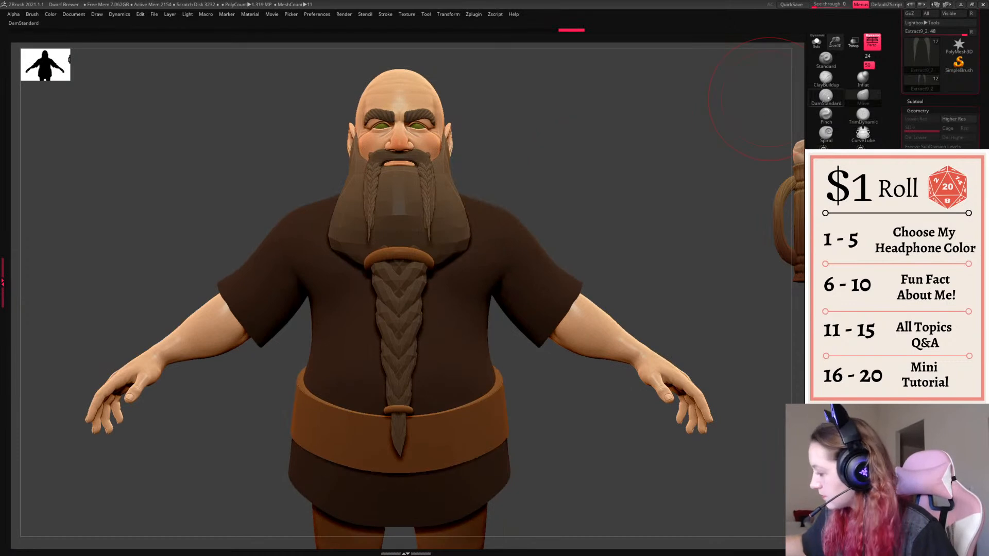
key(space)
key(space)
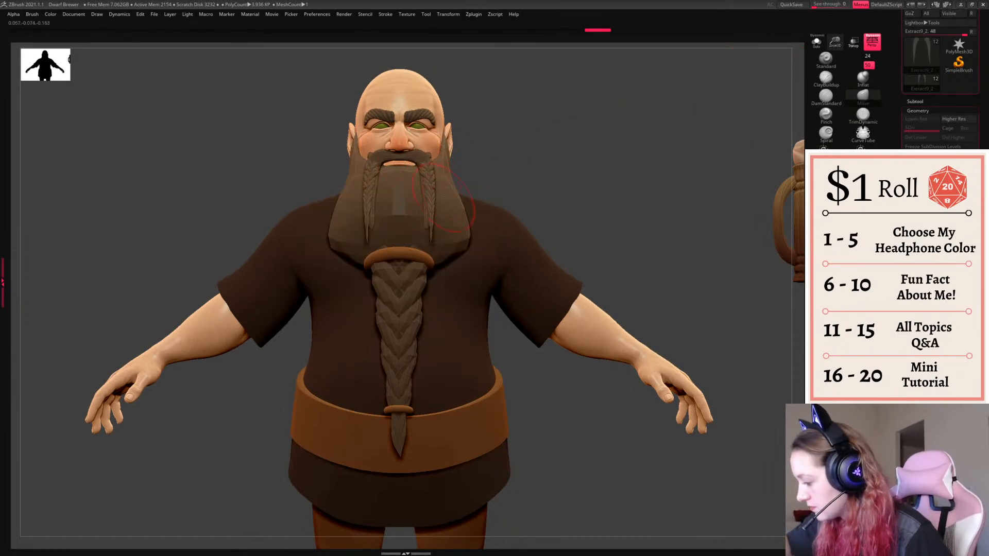
key(w)
key(q)
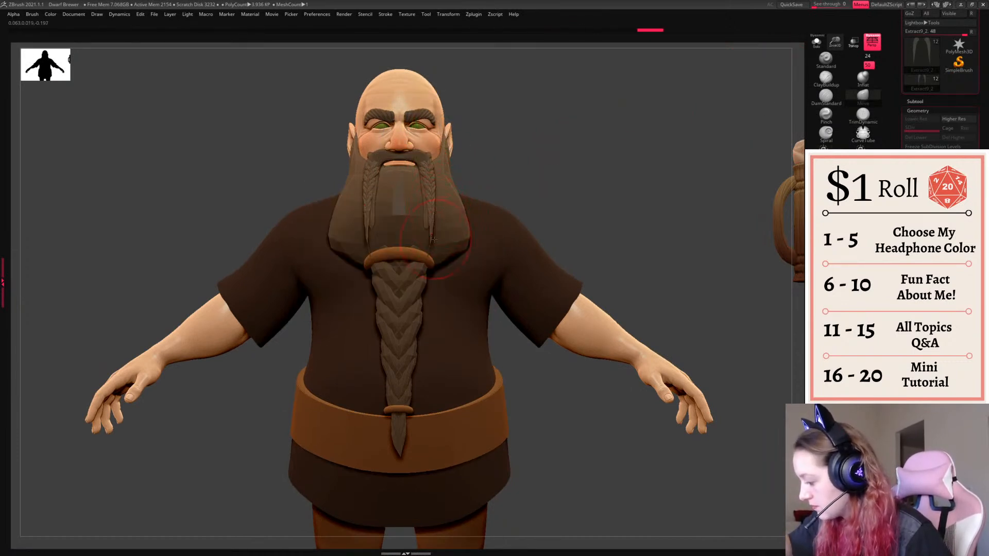
click(817, 42)
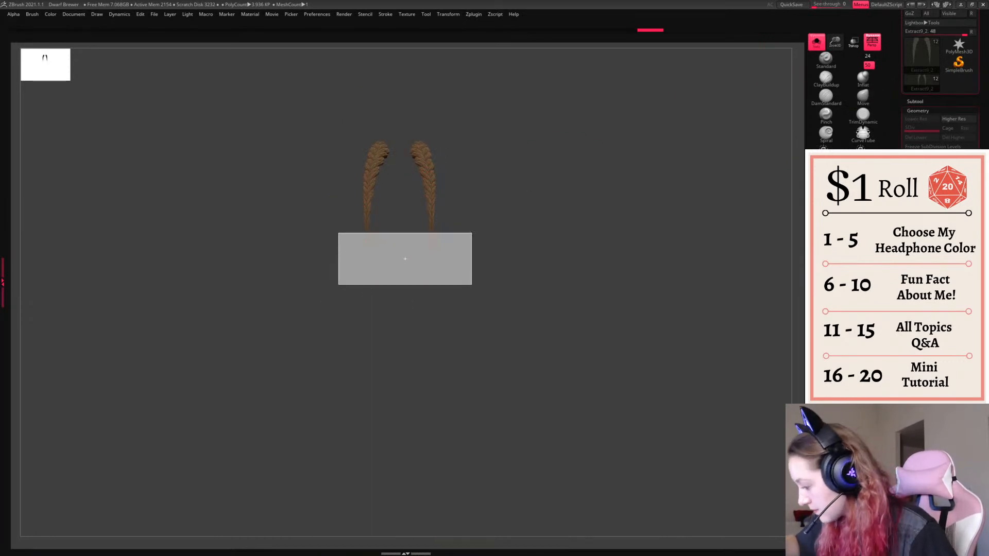
click(817, 42)
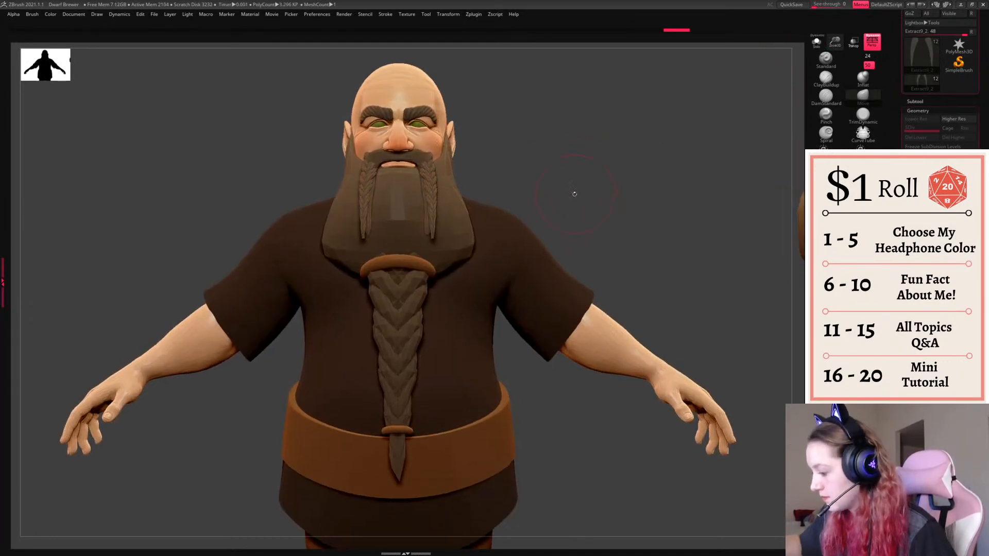
drag(442, 237, 434, 236)
- Nudge the small braids closer to the moustache and beard, checking their placement from three-quarter and side views
alt+click(423, 189)
drag(578, 157, 507, 149)
alt+click(476, 103)
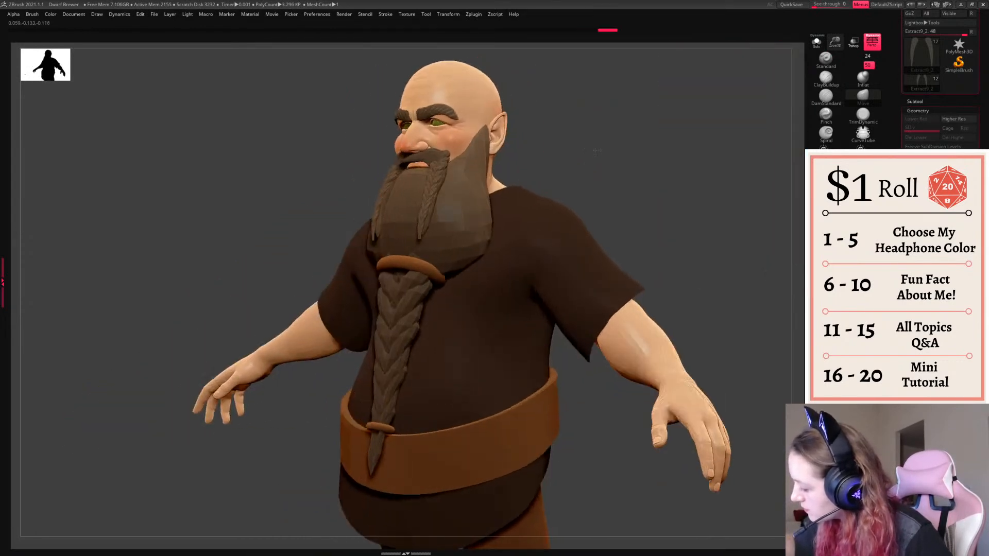
drag(561, 134, 626, 149)
key(w)
drag(420, 103, 420, 111)
key(q)
drag(679, 152, 562, 167)
click(915, 101)
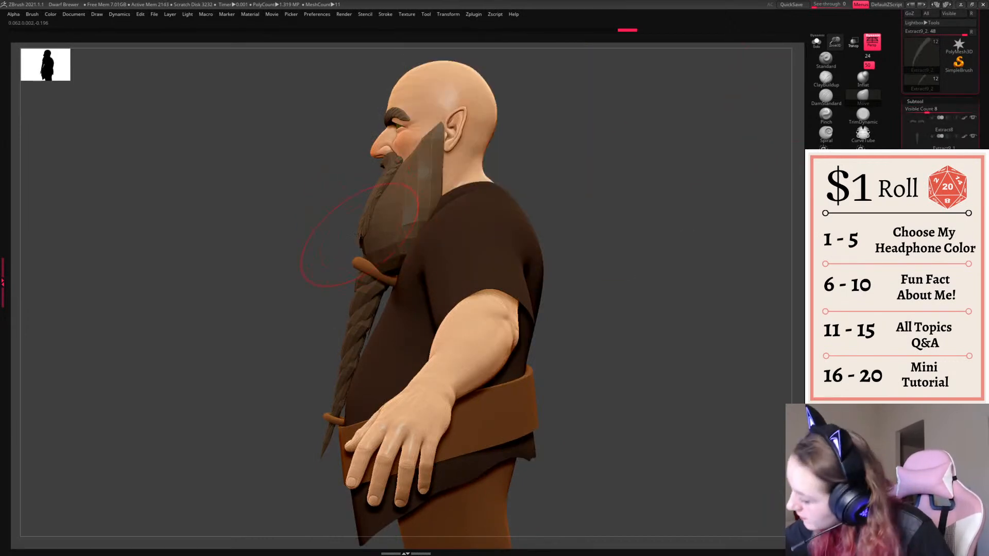
- Refine how the beard, moustache and small braids fit together, working on each subtool from the side and front
alt+click(370, 219)
key(space)
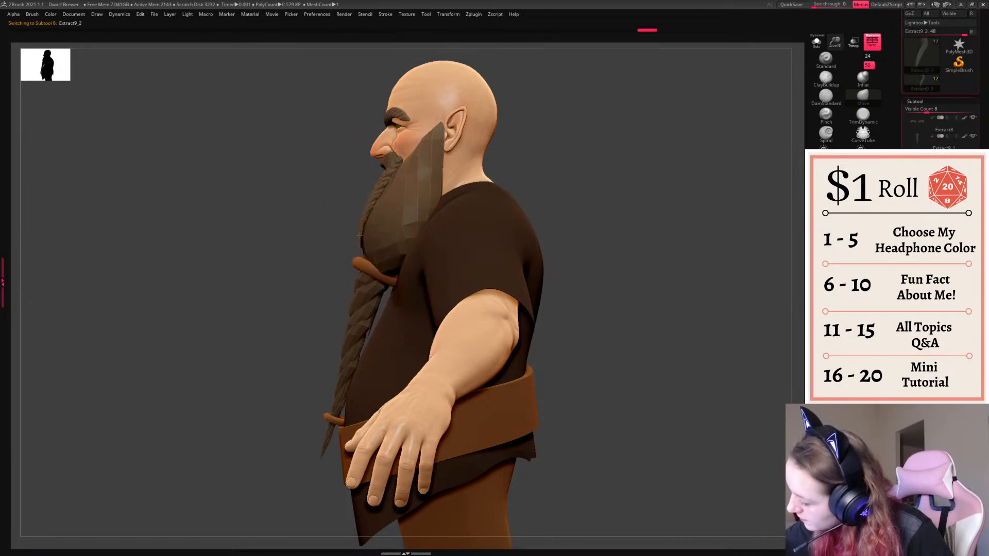
alt+click(390, 205)
alt+click(392, 180)
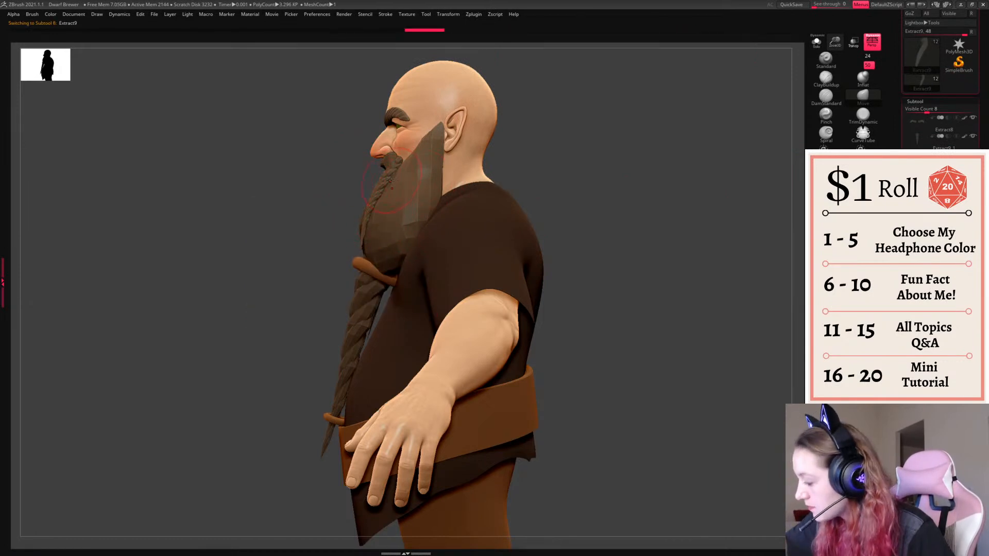
shift+drag(327, 178, 441, 164)
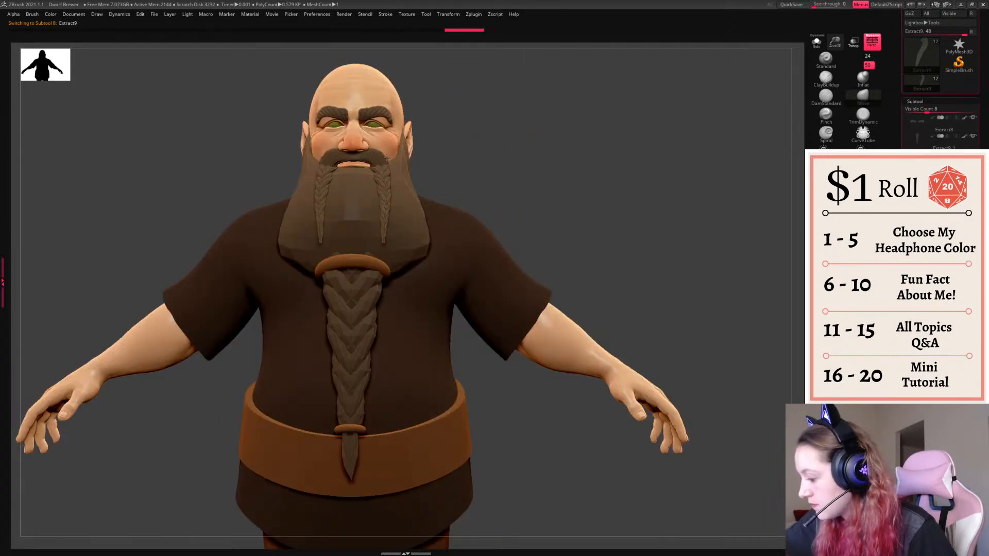
alt+click(385, 219)
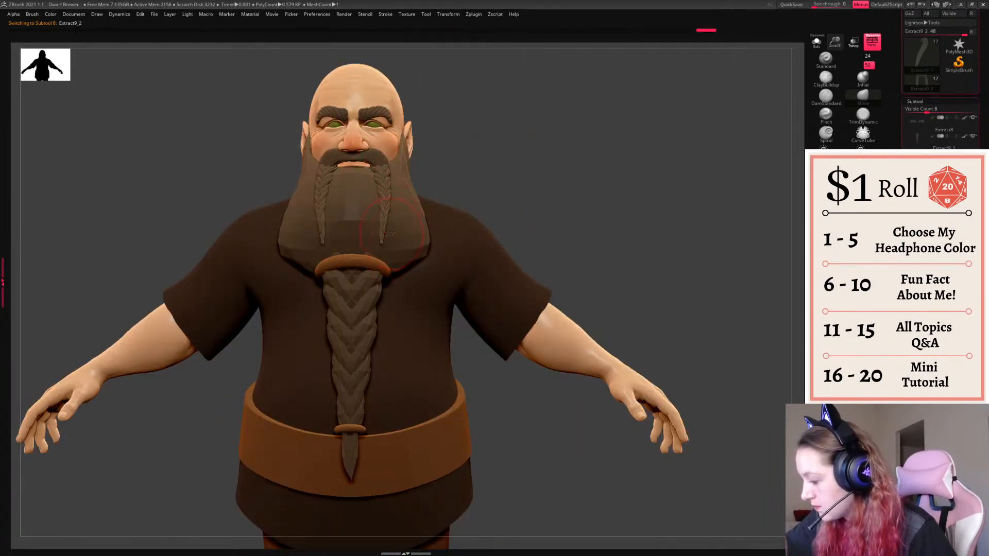
drag(549, 172, 608, 187)
- Turn on dynamic subdivision smoothing for the central braid and the beard
alt+click(361, 289)
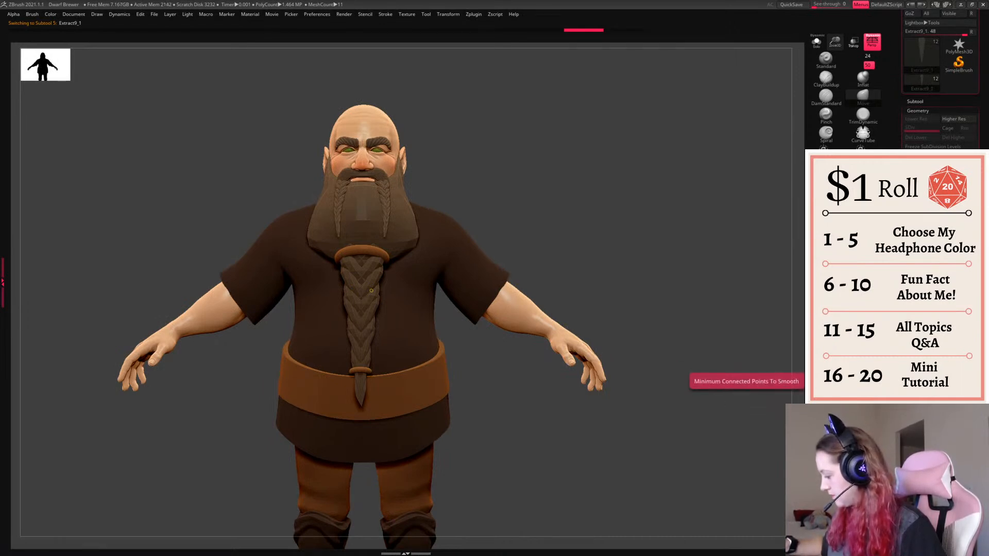
click(927, 435)
alt+click(371, 230)
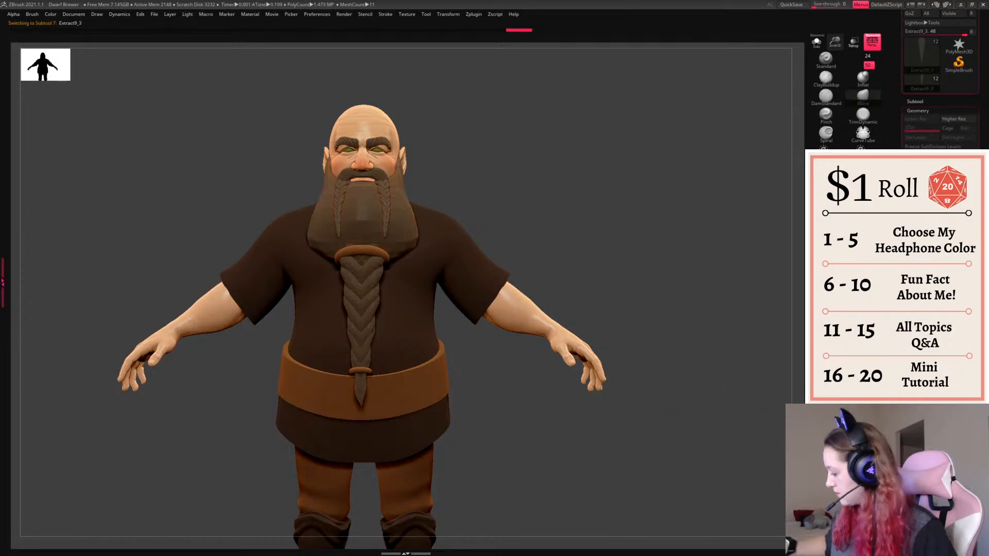
key(d)
alt+click(387, 210)
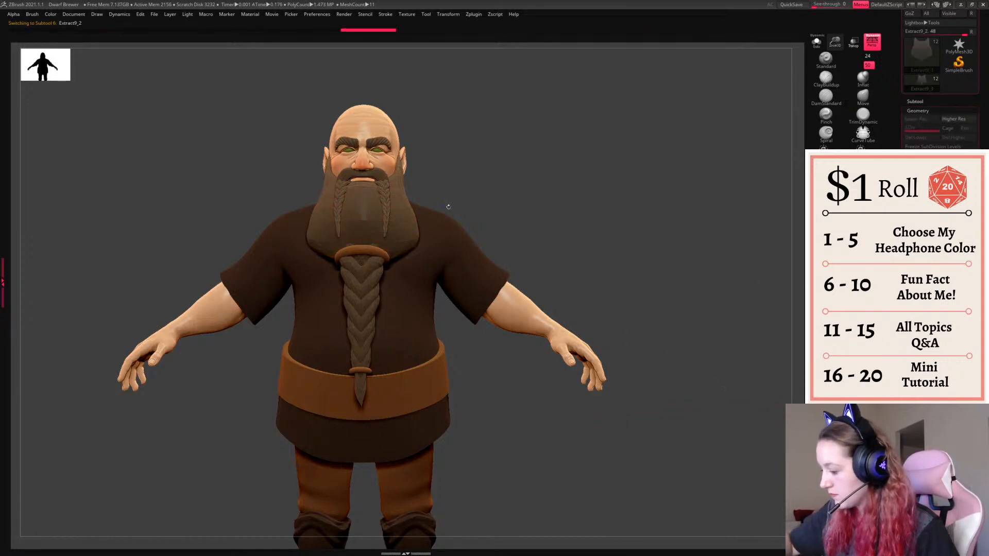
- Duplicate the central braid's lower ring and move the copy onto one small moustache braid, near its lower end
alt+click(371, 371)
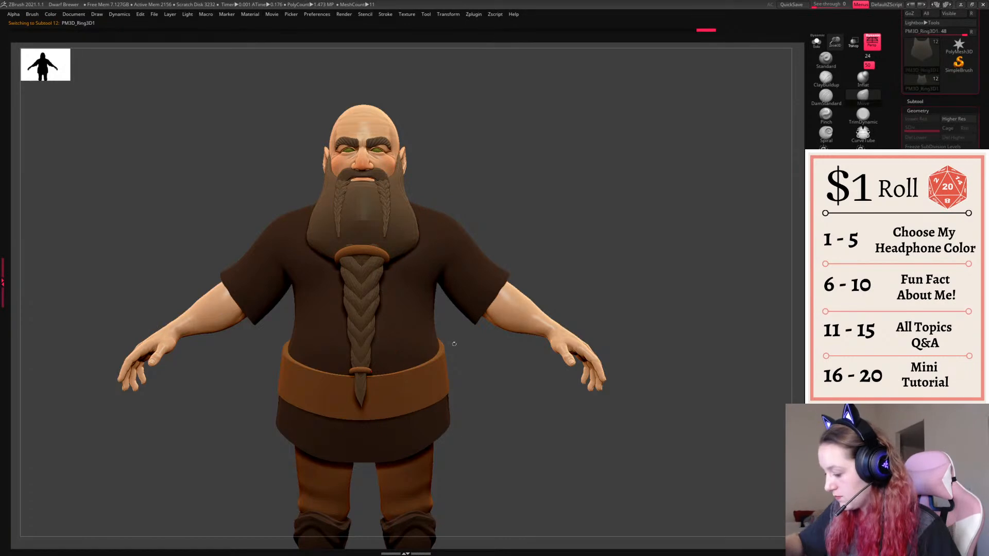
click(816, 43)
click(815, 48)
key(w)
drag(391, 341, 415, 195)
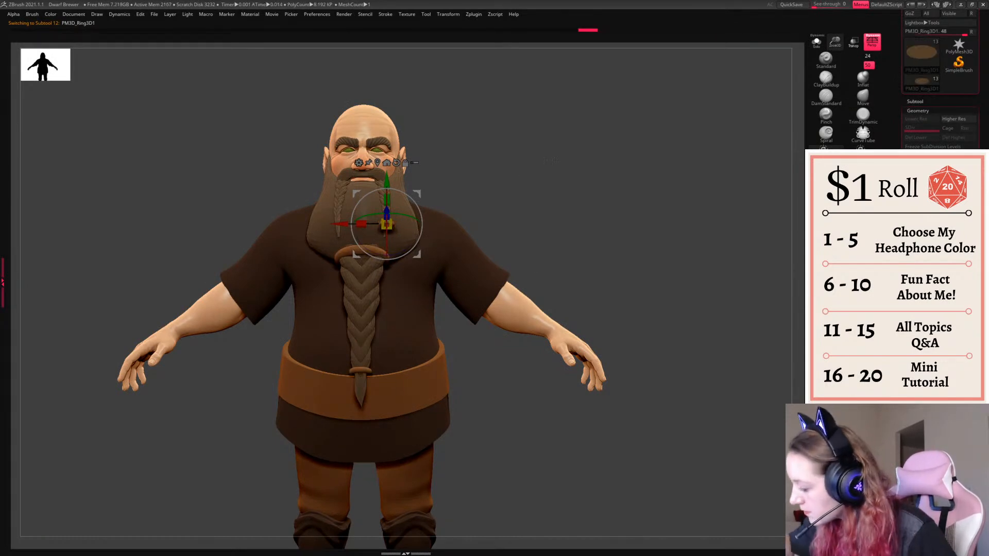
drag(628, 173, 476, 170)
drag(417, 255, 442, 253)
shift+drag(552, 194, 558, 201)
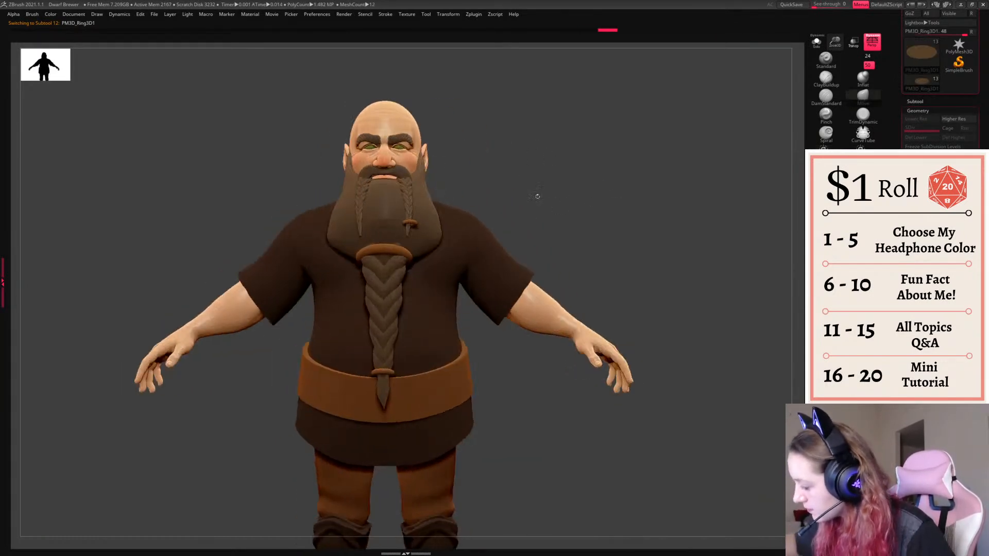
- Shrink the copied ring and seat it around the small braid, working from the front and side
drag(415, 221, 410, 225)
ctrl+right_drag(432, 194, 438, 195)
drag(440, 194, 436, 192)
drag(405, 221, 404, 223)
drag(587, 194, 436, 194)
drag(360, 195, 494, 196)
drag(411, 221, 413, 219)
right_drag(384, 195, 444, 194)
drag(436, 196, 443, 193)
- Fine-tune the small ring's placement around its braid and mirror it onto the opposite braid
drag(442, 193, 447, 192)
shift+right_drag(446, 192, 394, 194)
drag(446, 192, 445, 192)
drag(413, 221, 414, 219)
key(q)
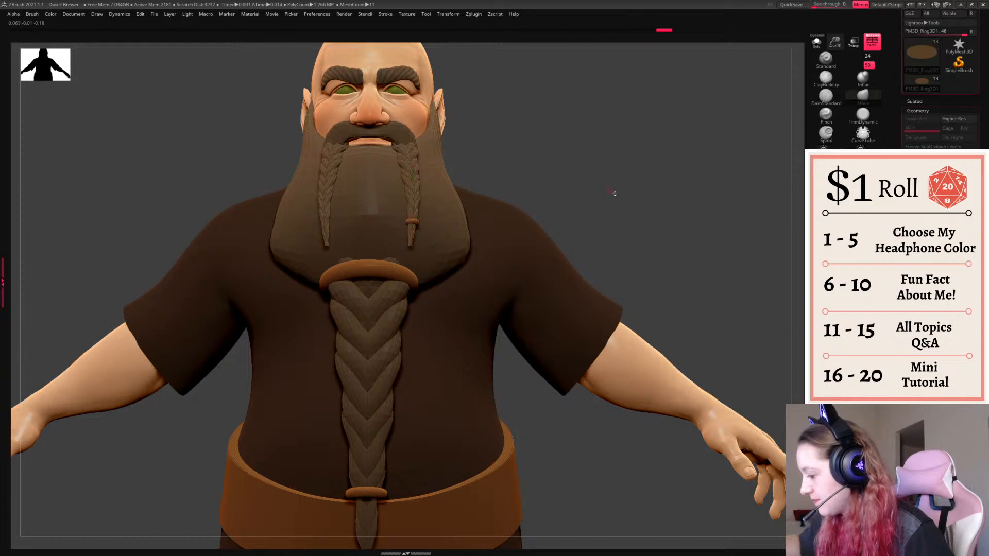
click(922, 355)
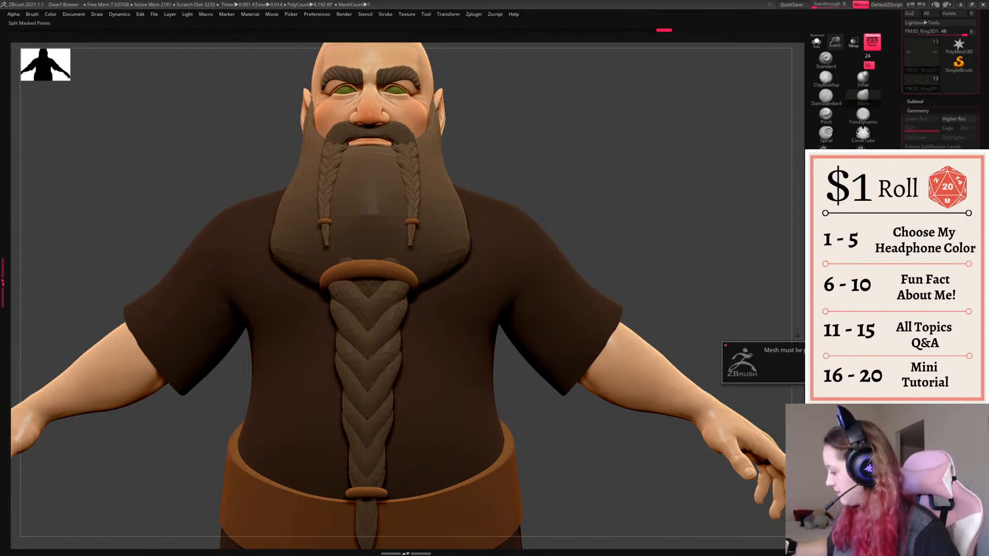
- Isolate the small braids to mask their lower ends, and reshape the tips below the rings
alt+click(411, 172)
click(816, 42)
ctrl+drag(311, 283, 476, 238)
click(816, 42)
key(space)
key(space)
key(space)
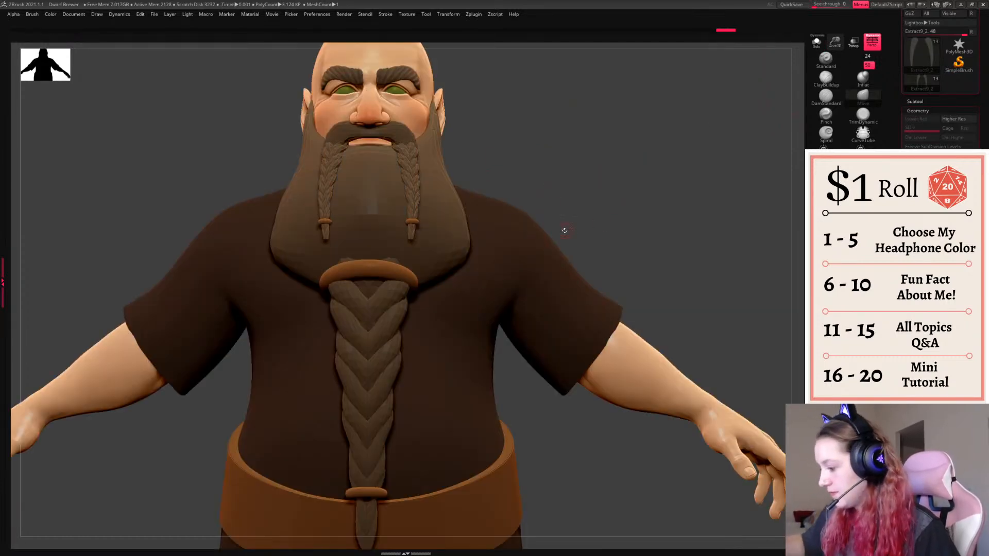
drag(419, 238, 413, 236)
- Make the central braid the active subtool and raise it to subdivision level 3
key(f)
key(f)
key(f)
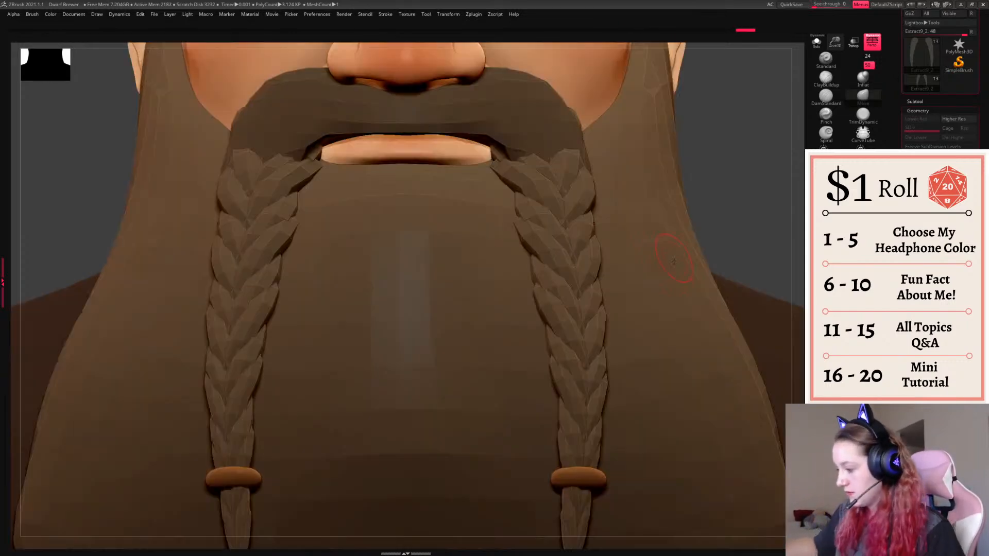
alt+drag(694, 241, 677, 272)
shift+drag(578, 207, 589, 150)
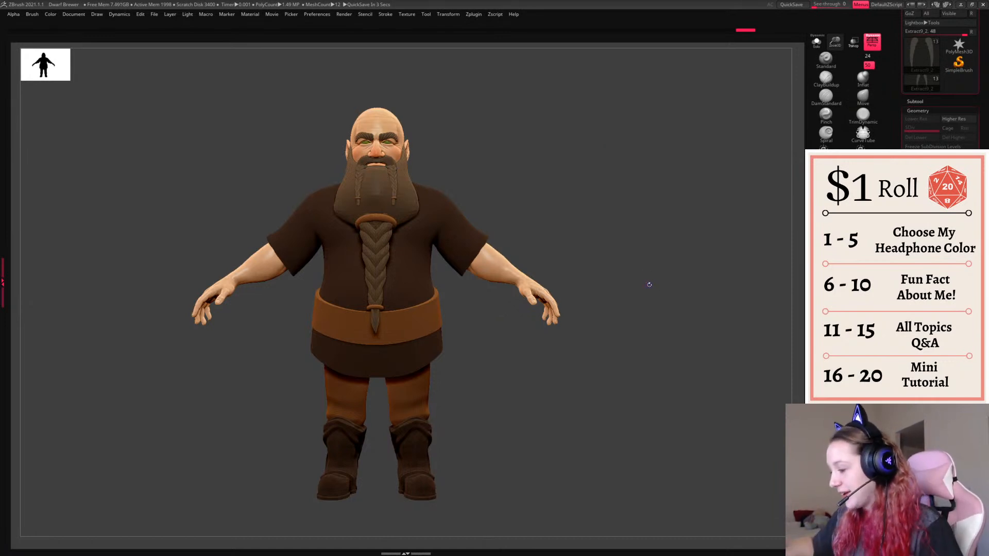
alt+click(409, 201)
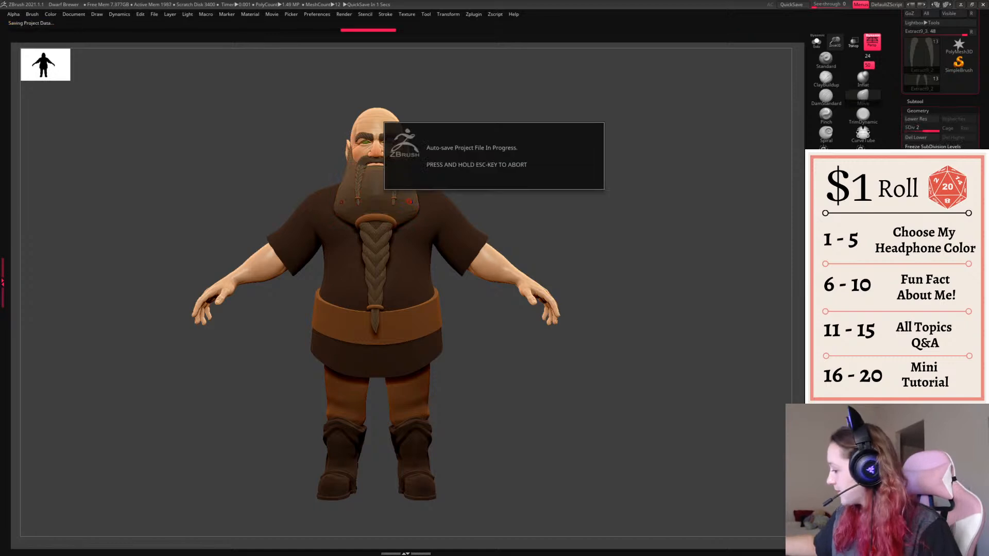
alt+click(383, 258)
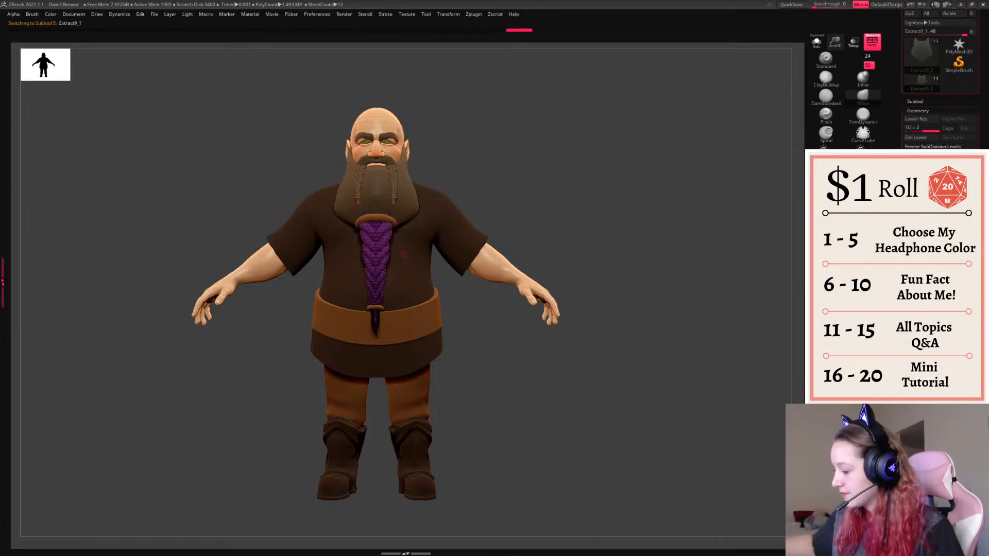
key(d)
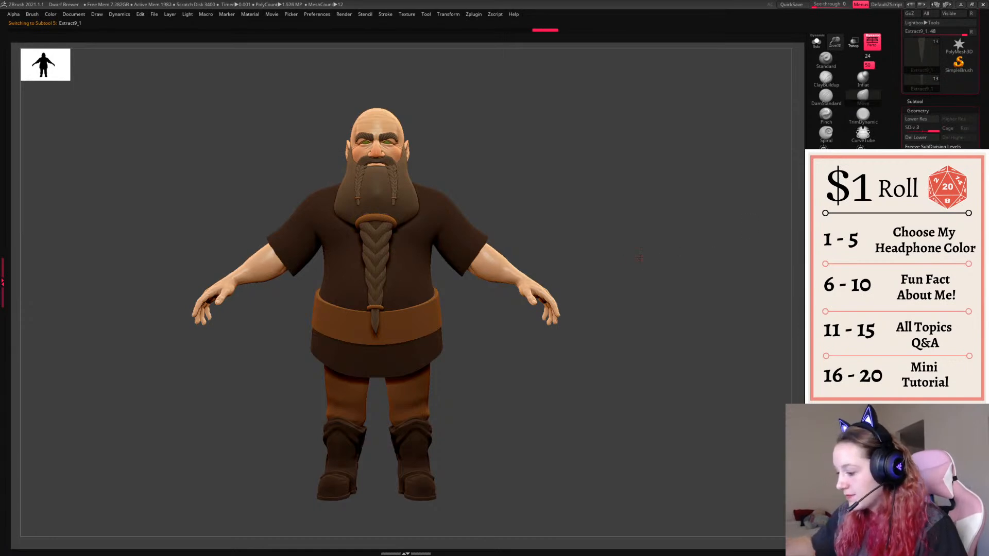
- Choose the DamStandard brush, check the shirt's polyframe, and make the body the active subtool
alt+drag(638, 255, 638, 263)
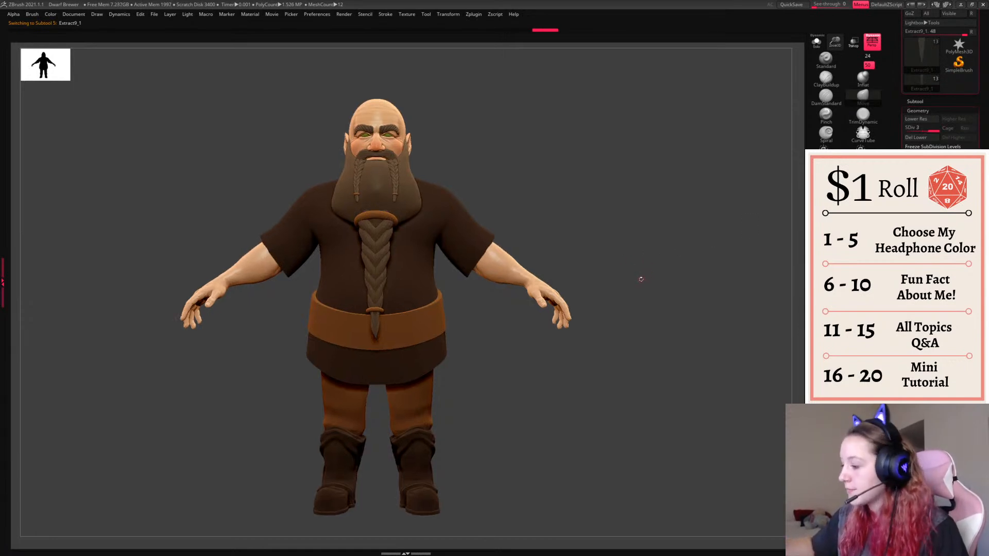
drag(663, 269, 692, 200)
click(827, 98)
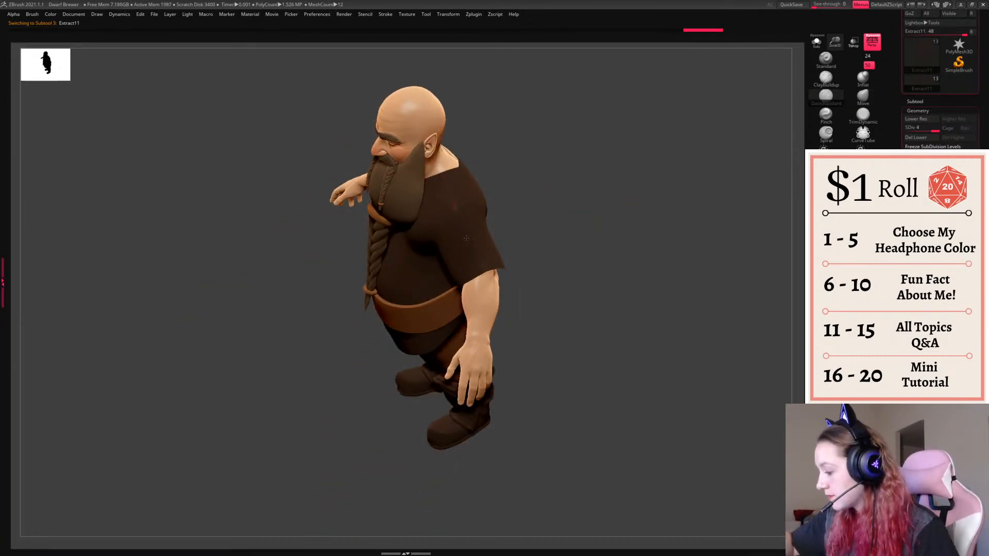
key(shift+f)
key(shift+f)
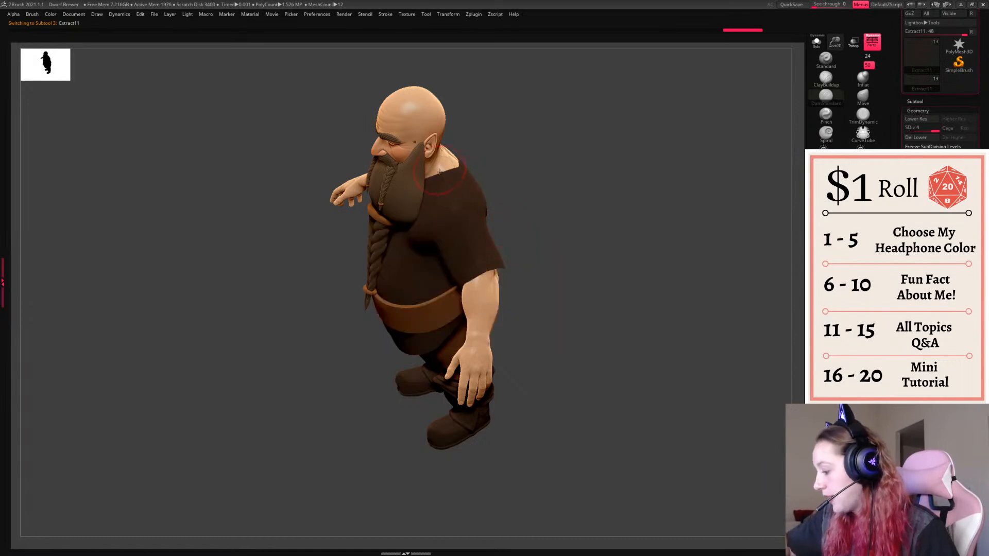
shift+drag(515, 221, 617, 249)
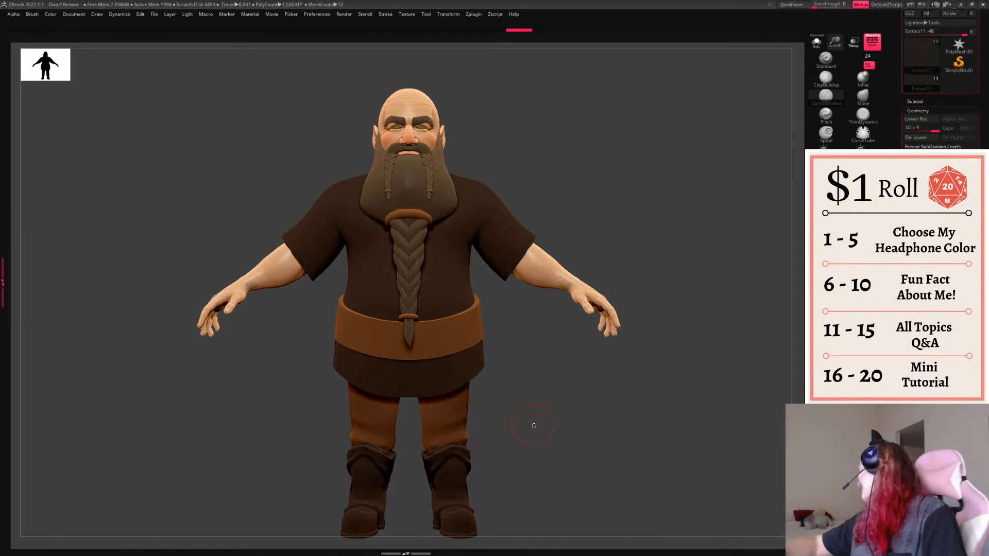
key(space)
alt+click(421, 111)
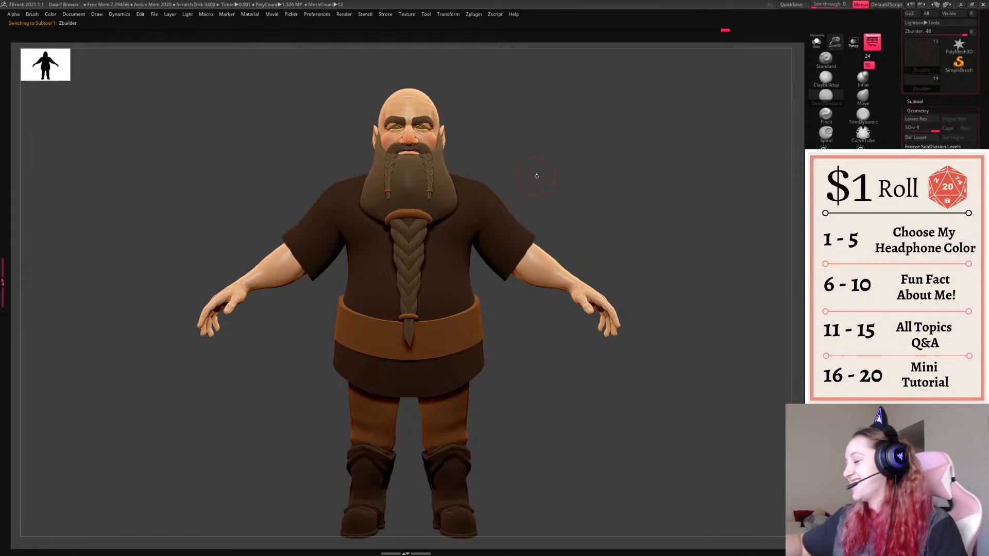
- Lower the body to subdivision level 1 and bring the side of the head into close view
key(space)
drag(534, 176, 587, 260)
key(space)
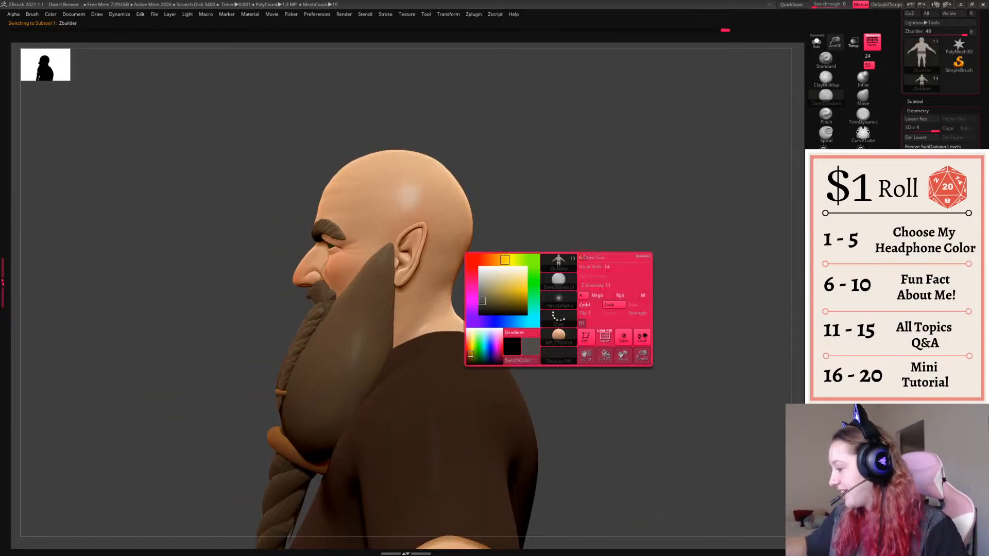
click(915, 102)
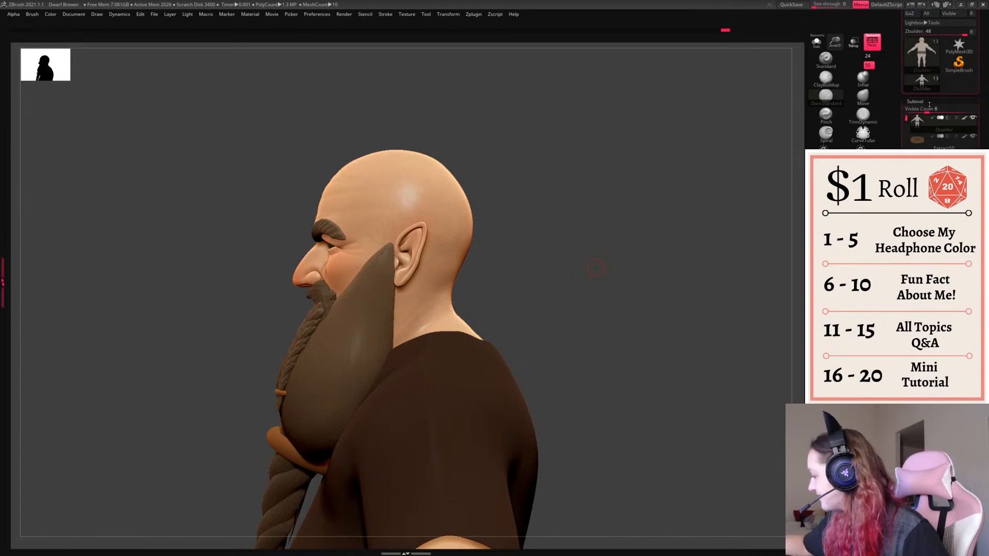
click(917, 111)
click(918, 119)
click(918, 120)
click(918, 120)
click(816, 42)
ctrl+drag(621, 247, 632, 261)
key(space)
click(816, 43)
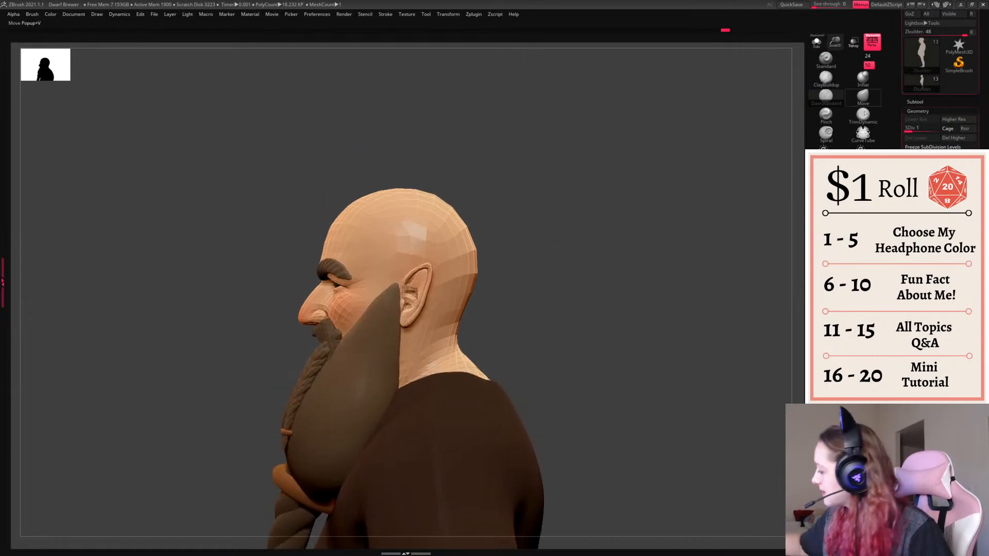
- Turn off perspective, mask a hair area above and behind the ear, and raise the body to subdivision level 2
click(871, 42)
mouse_move(523, 289)
mouse_down()
mouse_move(441, 249)
mouse_move(392, 275)
mouse_move(434, 310)
mouse_up()
mouse_move(622, 304)
mouse_down()
mouse_move(376, 305)
mouse_move(667, 308)
mouse_up()
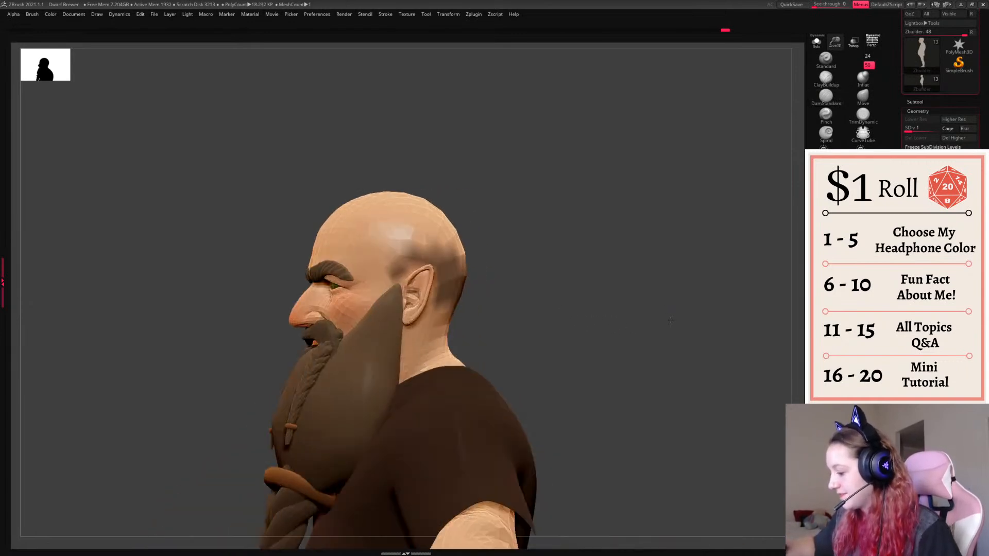
key(ctrl+d)
mouse_move(489, 289)
ctrl+mouse_down()
mouse_move(389, 270)
mouse_move(522, 315)
mouse_move(361, 309)
mouse_move(649, 304)
mouse_move(636, 340)
ctrl+mouse_up()
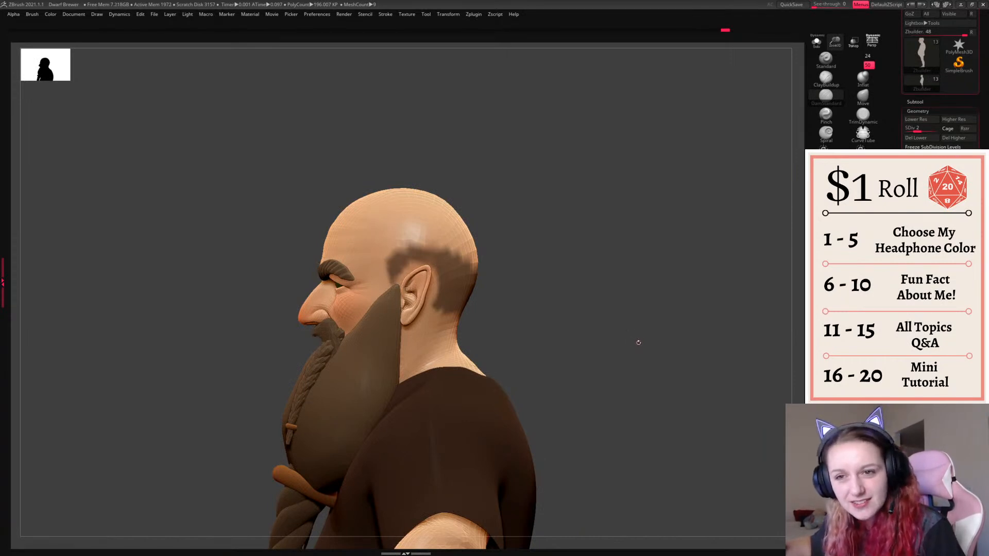
- Extend the hair mask higher up the back of the head and refine its upper edge
drag(636, 308, 629, 344)
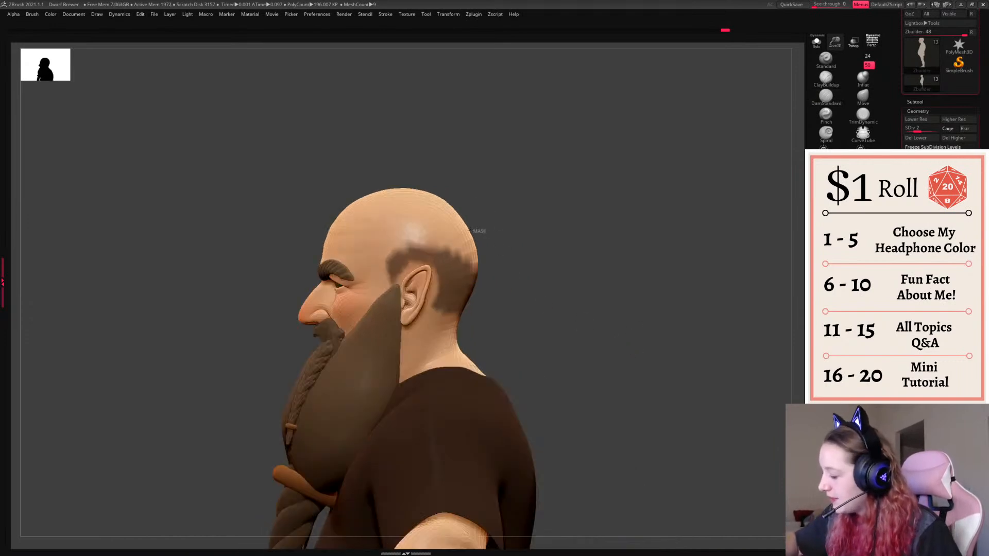
ctrl+drag(485, 230, 497, 230)
mouse_move(614, 271)
mouse_down()
mouse_move(564, 278)
mouse_move(574, 261)
mouse_up()
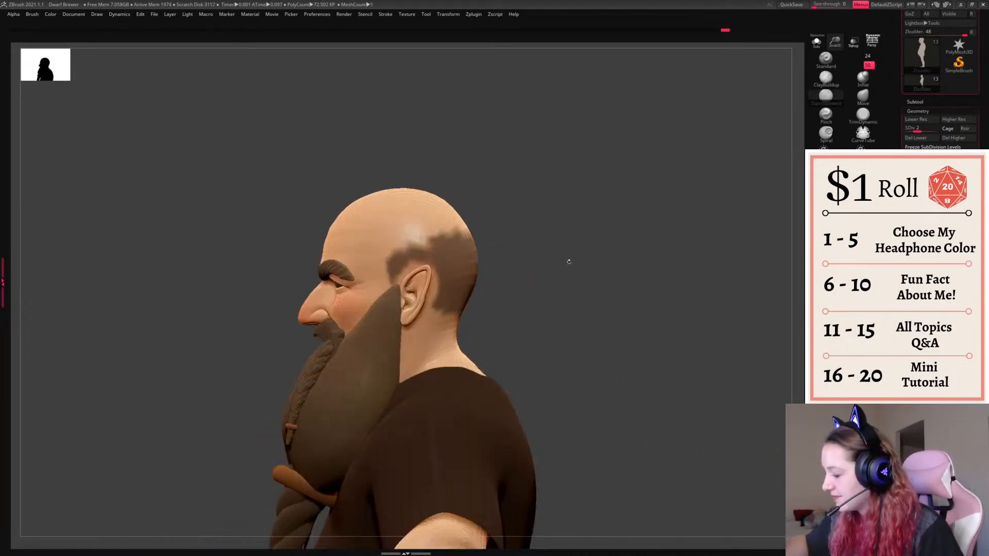
mouse_move(482, 230)
ctrl+mouse_down()
mouse_move(459, 247)
mouse_move(463, 260)
ctrl+mouse_up()
key(ctrl+z)
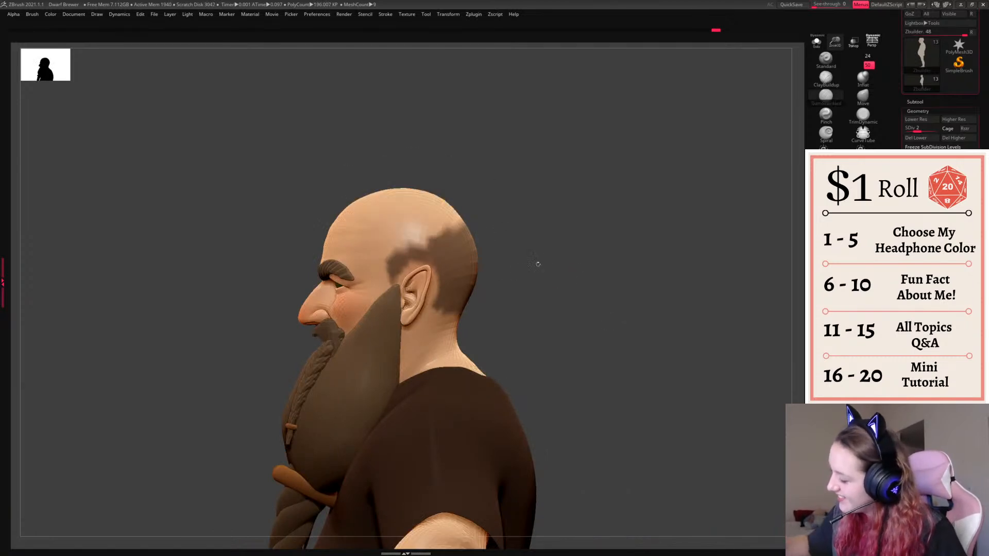
- Extract the masked hair area as a separate subtool
click(915, 102)
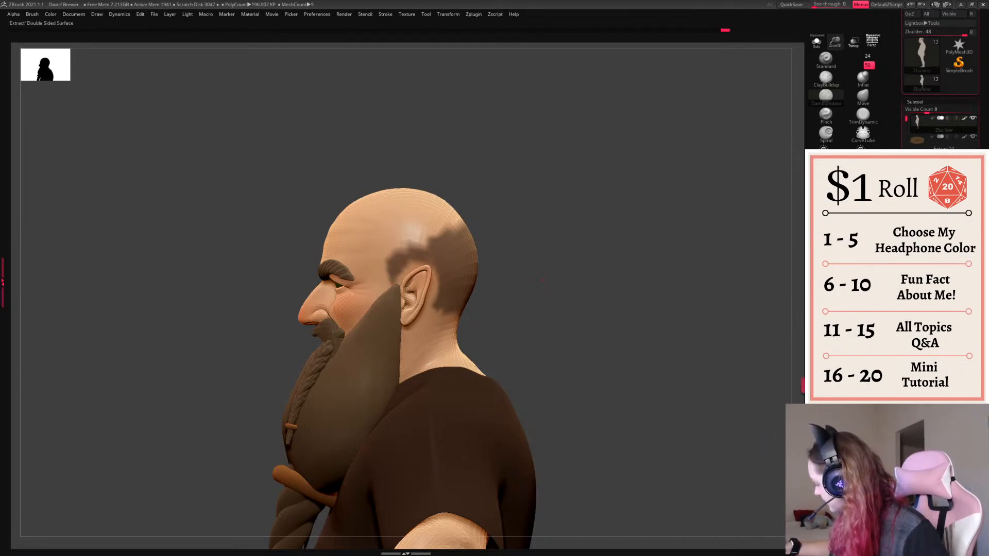
click(922, 385)
click(922, 394)
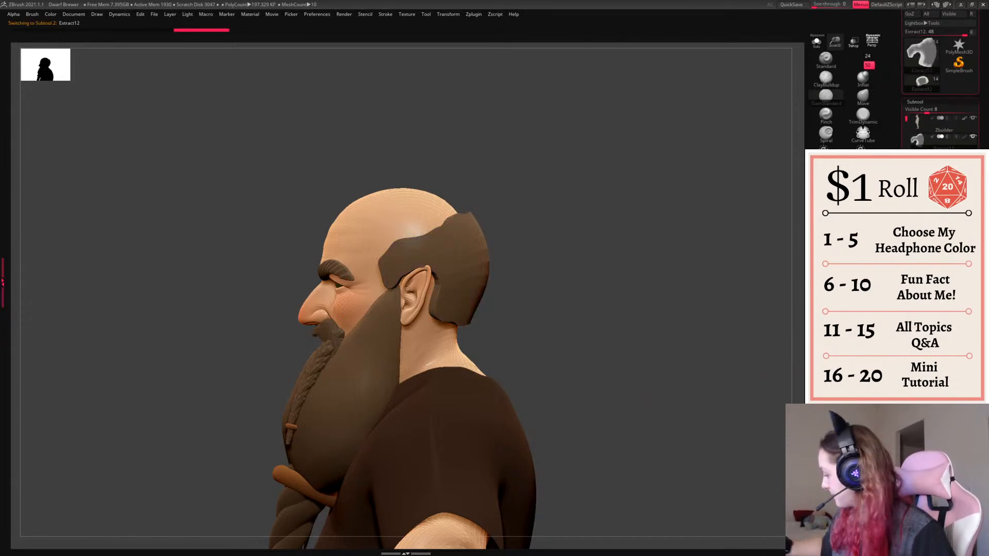
- Reshape the extracted hair around the ear with the Move brush and smooth its upper edge, nape and back
drag(713, 354, 786, 545)
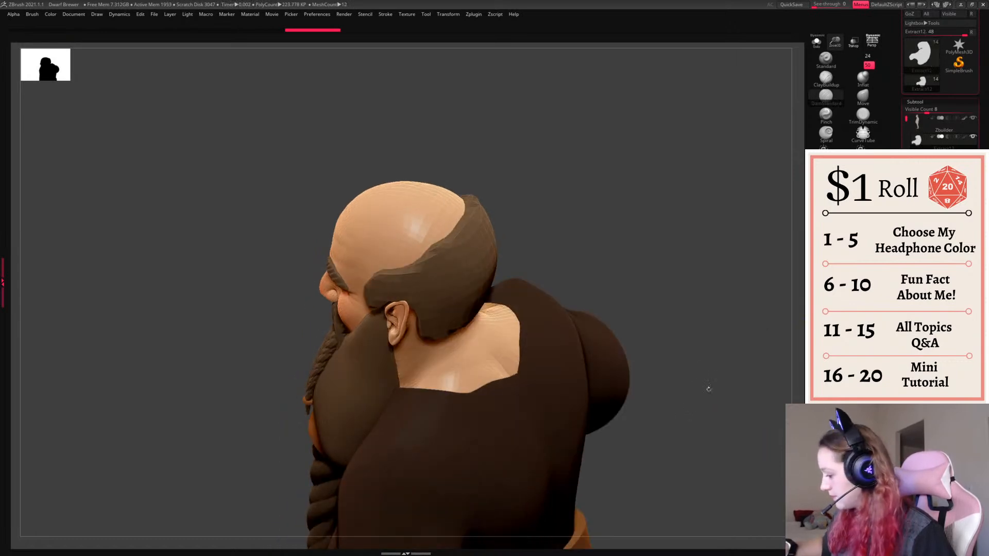
drag(710, 379, 709, 362)
mouse_move(395, 279)
mouse_down()
mouse_move(390, 295)
mouse_move(396, 259)
mouse_up()
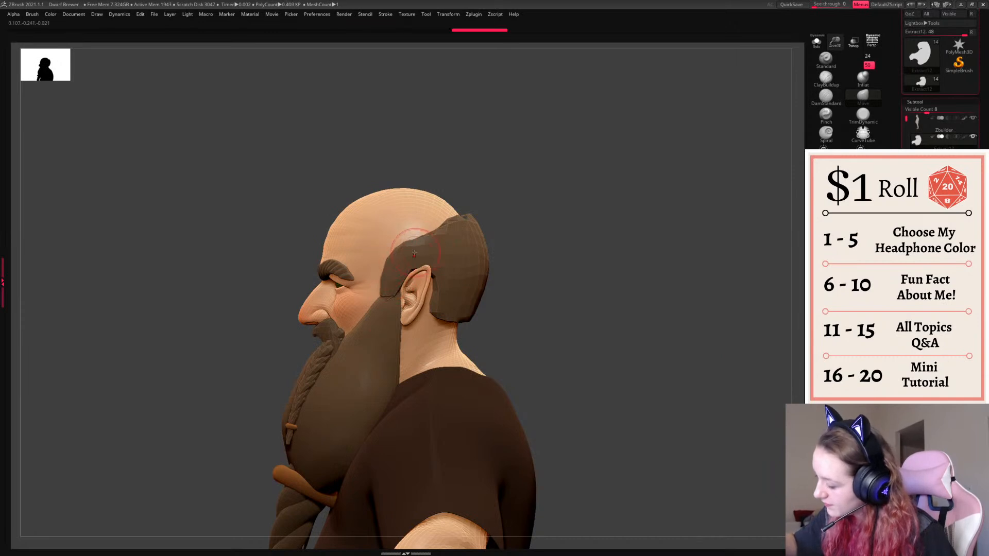
key(space)
key(d)
drag(607, 340, 675, 340)
shift+right_drag(553, 325, 581, 323)
shift+drag(654, 252, 574, 250)
mouse_move(430, 226)
shift+mouse_down()
mouse_move(453, 220)
mouse_move(476, 242)
shift+mouse_up()
mouse_move(436, 301)
shift+mouse_down()
mouse_move(439, 315)
mouse_move(471, 319)
shift+mouse_up()
drag(592, 289, 522, 286)
shift+drag(523, 242, 507, 253)
drag(577, 258, 638, 254)
shift+drag(437, 233, 466, 228)
drag(530, 215, 500, 215)
- Choose the DamStandard brush, work the hair piece's upper edge, and smooth the hairline toward the temple
key(b)
key(d)
key(s)
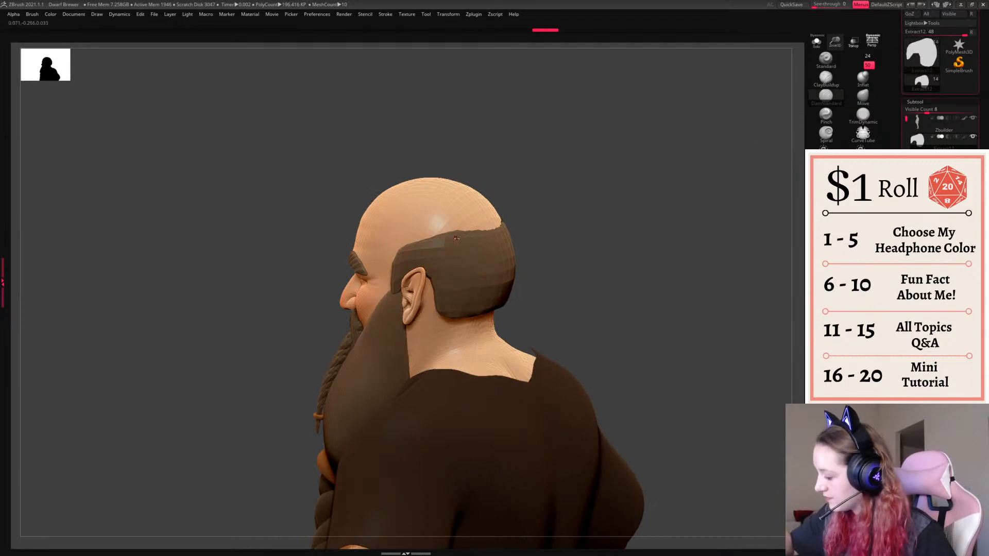
drag(456, 240, 460, 231)
key(space)
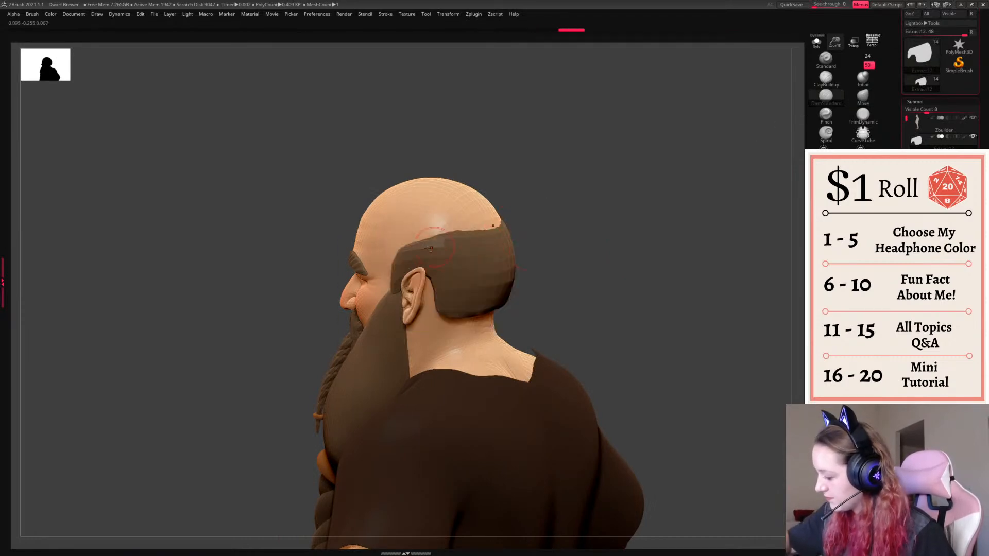
shift+drag(466, 237, 506, 227)
shift+drag(450, 241, 489, 227)
drag(561, 226, 610, 229)
shift+drag(393, 255, 415, 238)
drag(554, 232, 649, 232)
- Turn perspective back on and use the Move brush to adjust the front of the hair above the beard
click(863, 96)
click(871, 41)
drag(689, 199, 618, 206)
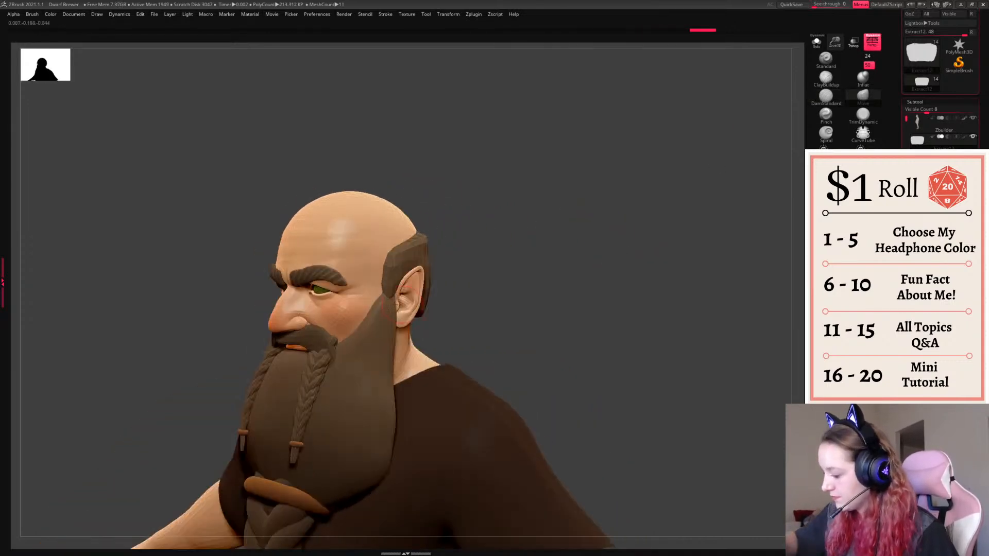
drag(380, 317, 382, 313)
drag(592, 227, 536, 230)
mouse_move(602, 244)
mouse_down()
mouse_move(591, 245)
mouse_move(604, 247)
mouse_move(595, 312)
mouse_up()
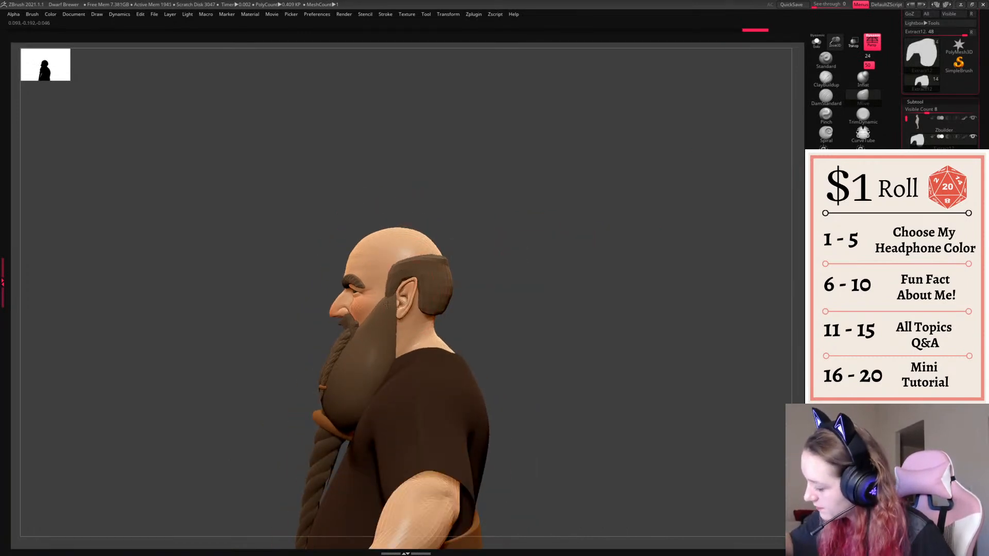
- Push the sides and back of the hair piece into uneven clumps with the Move brush
drag(563, 276, 517, 281)
key(space)
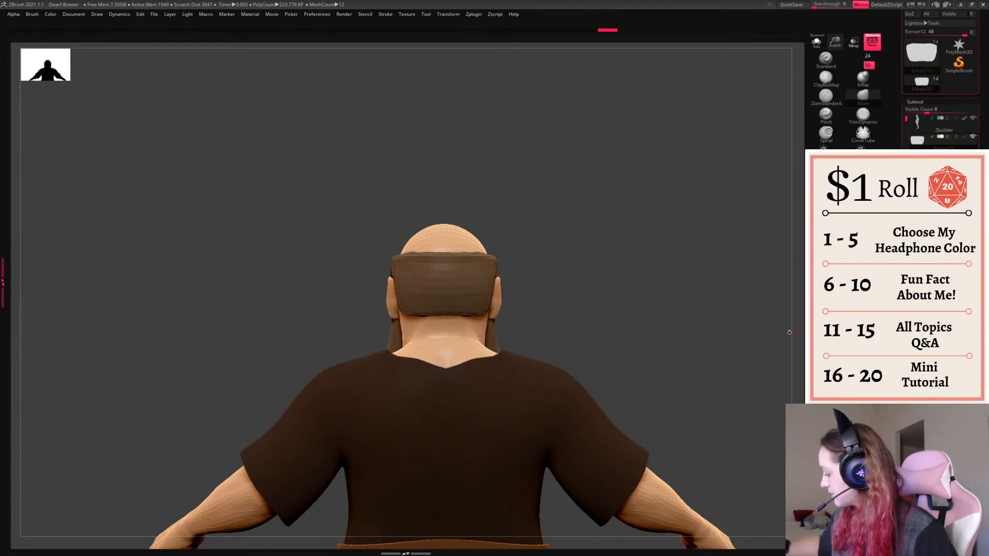
drag(684, 393, 548, 464)
ctrl+drag(543, 468, 734, 349)
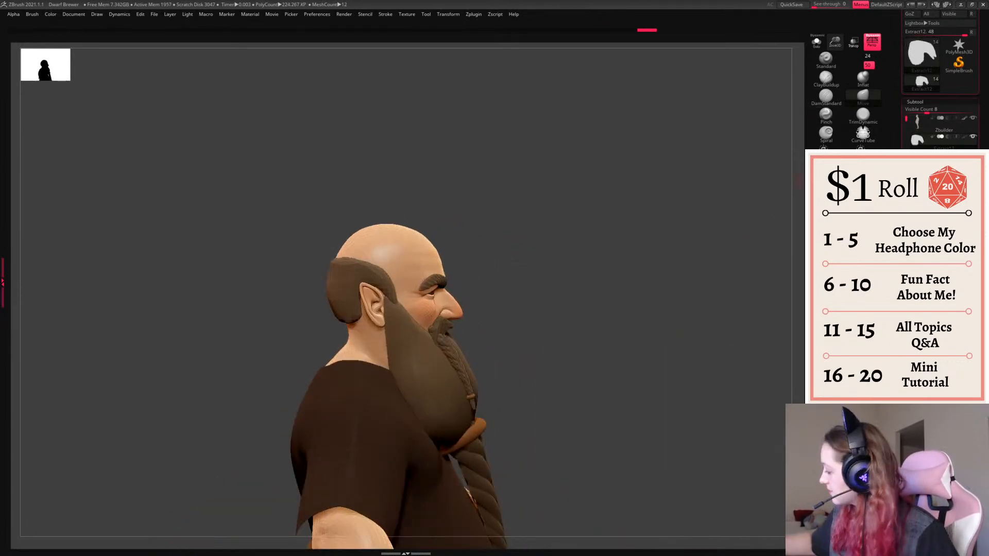
click(853, 103)
key(space)
mouse_move(530, 227)
mouse_down()
mouse_move(369, 281)
mouse_move(331, 303)
mouse_move(329, 322)
mouse_move(316, 321)
mouse_up()
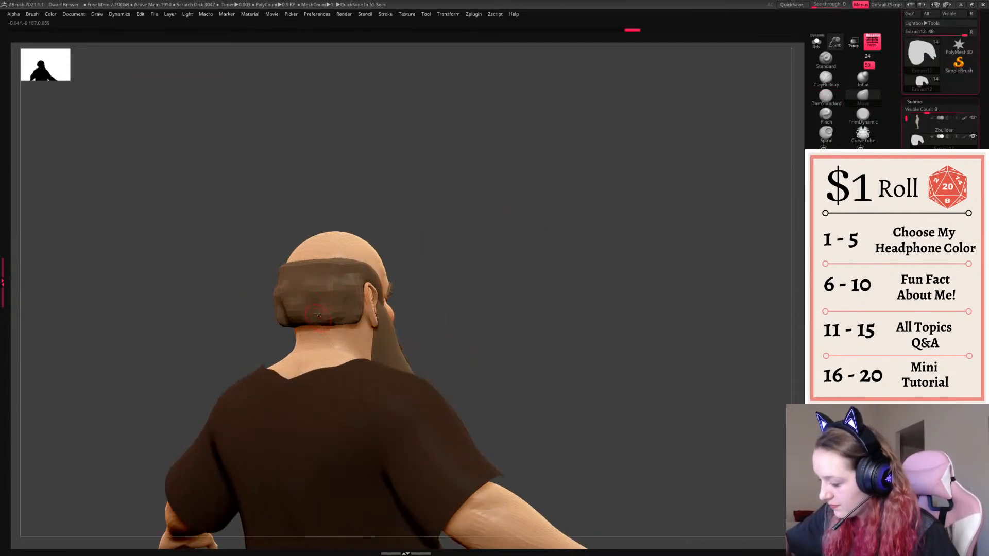
drag(474, 253, 368, 270)
drag(515, 271, 381, 280)
- Make the beard the active subtool and pull its outer edges into a wavy silhouette on both sides
alt+click(488, 311)
mouse_move(556, 307)
mouse_down()
mouse_move(465, 322)
mouse_move(462, 346)
mouse_up()
mouse_move(476, 368)
mouse_down()
mouse_move(461, 378)
mouse_move(465, 405)
mouse_up()
drag(477, 418, 463, 445)
drag(571, 312, 664, 315)
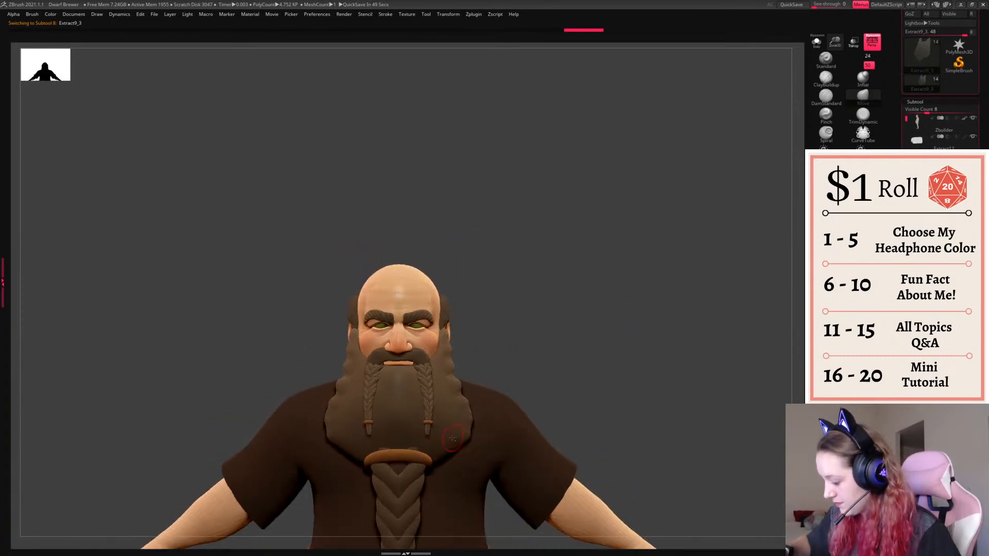
drag(582, 343, 538, 325)
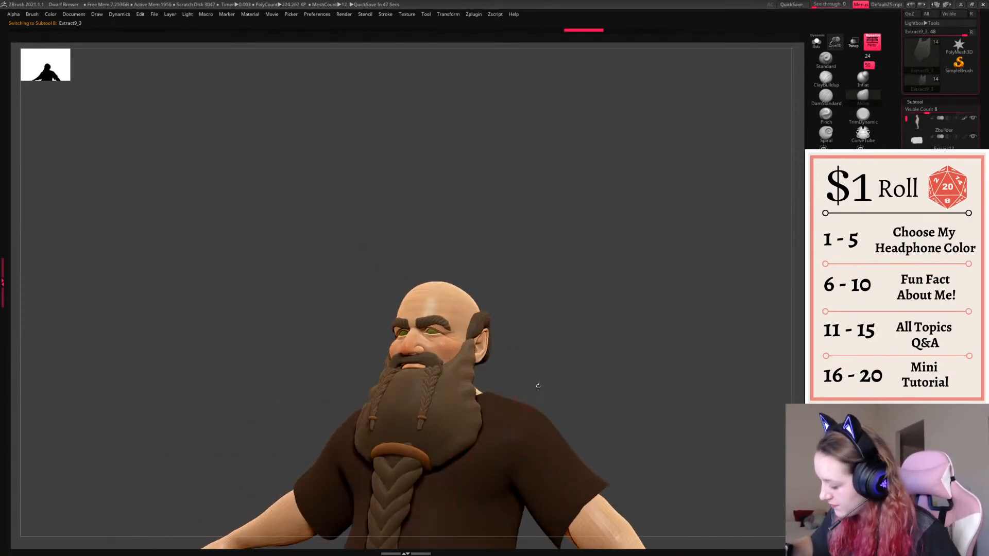
- Try to raise bumps on the lower front of the beard, and undo those strokes
shift+drag(572, 381, 625, 391)
mouse_move(592, 360)
alt+mouse_down()
mouse_move(587, 397)
mouse_move(577, 360)
alt+mouse_up()
mouse_move(430, 415)
mouse_down()
mouse_move(433, 397)
mouse_move(449, 387)
mouse_move(443, 395)
mouse_up()
key(ctrl+z)
key(ctrl+z)
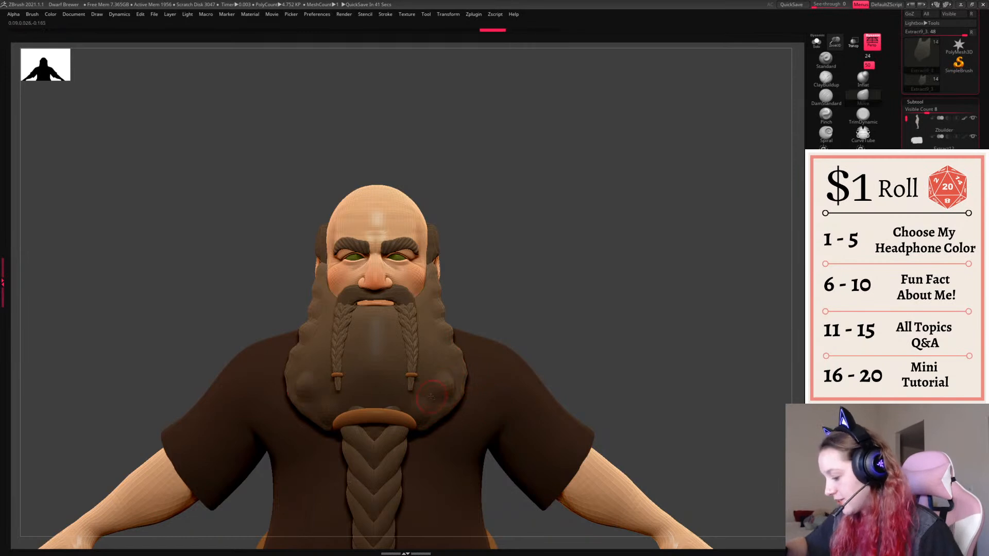
key(ctrl+z)
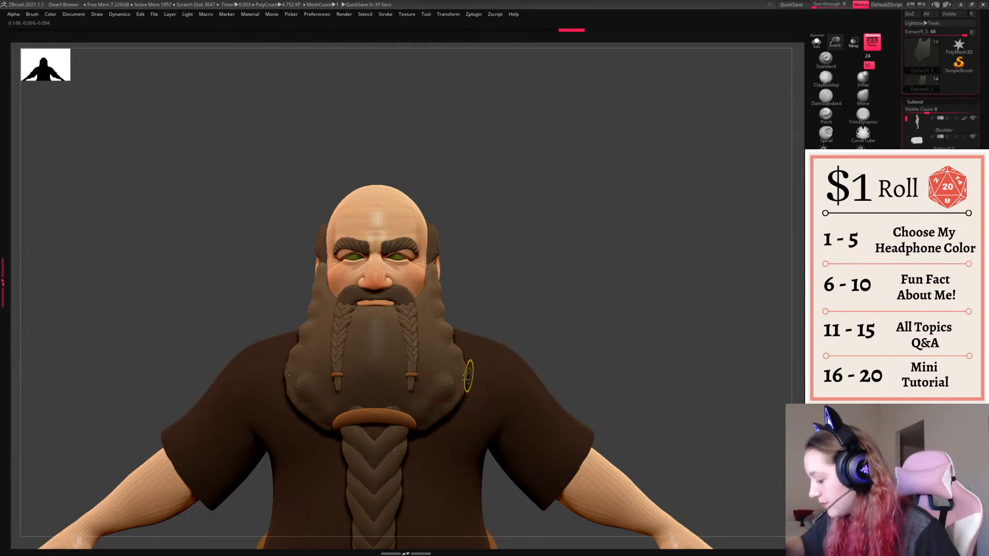
key(ctrl+z)
key(ctrl+z)
key(ctrl+z)
key(ctrl+z)
key(ctrl+z)
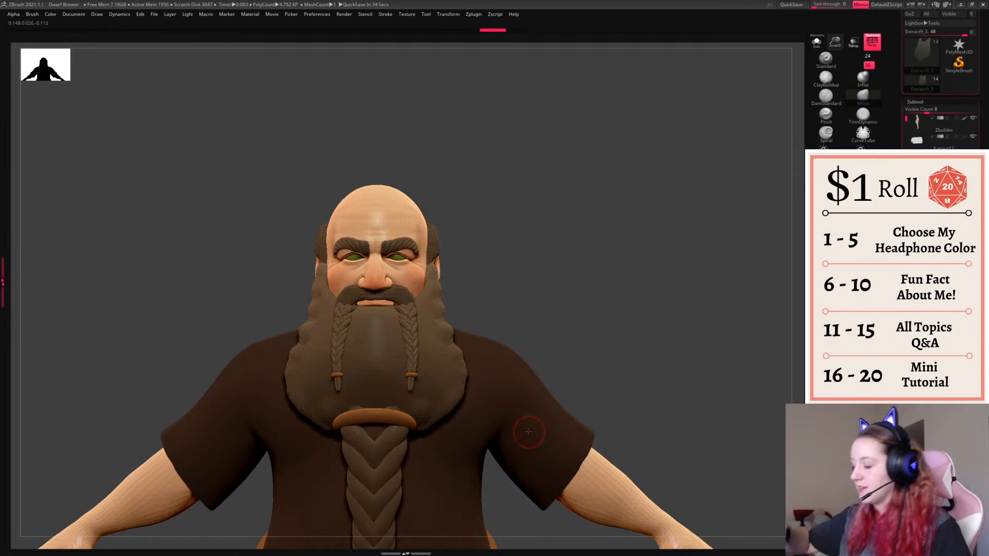
- Sculpt wavy lumps across the beard's front and side surfaces with the Move brush
mouse_move(441, 395)
mouse_down()
mouse_move(405, 390)
mouse_move(437, 364)
mouse_up()
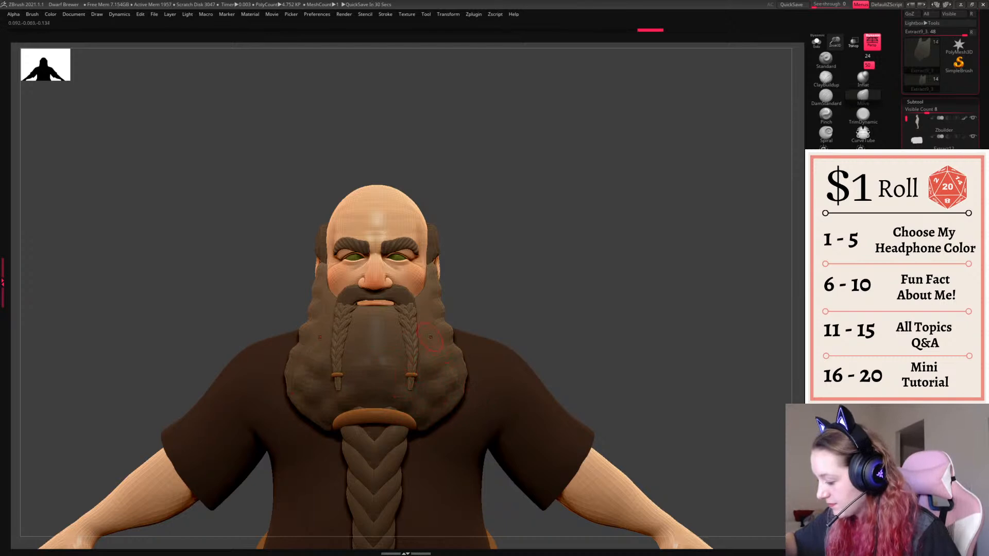
drag(426, 304, 428, 301)
drag(541, 241, 369, 254)
drag(446, 344, 474, 302)
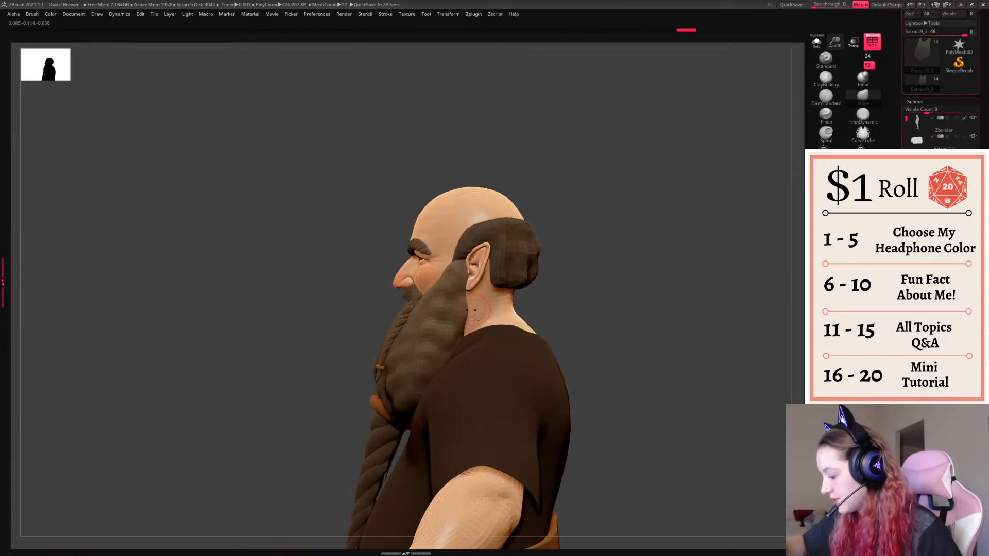
drag(447, 368, 451, 361)
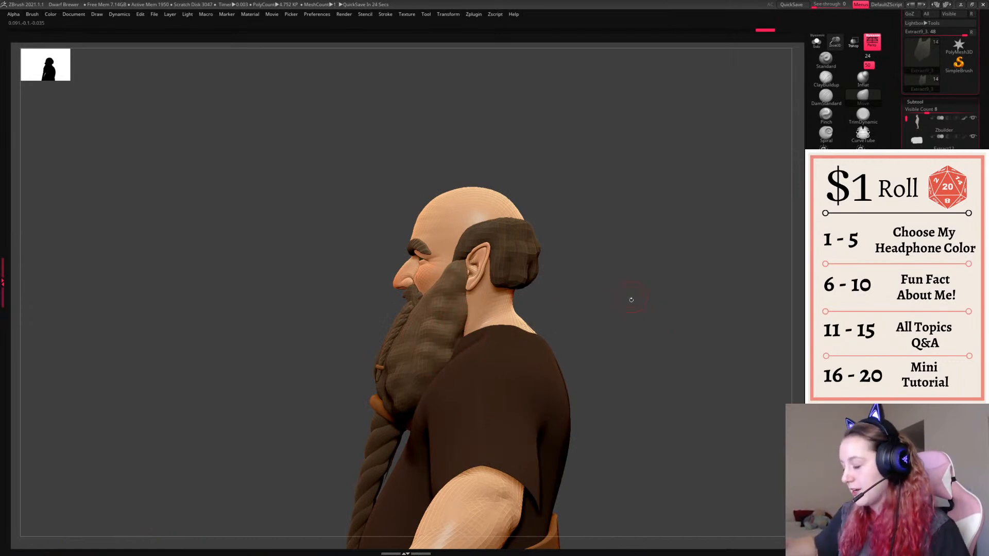
- Check the hair piece and large beard ring, and make the central braid the active subtool
drag(632, 294, 591, 287)
alt+click(462, 250)
drag(601, 238, 556, 242)
key(space)
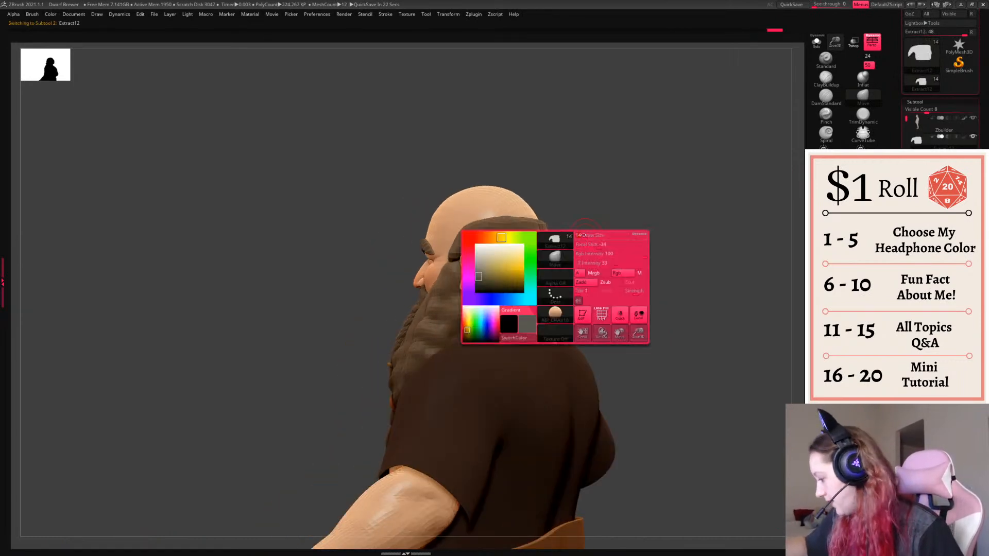
mouse_move(592, 268)
mouse_down()
mouse_move(685, 273)
mouse_move(676, 255)
mouse_up()
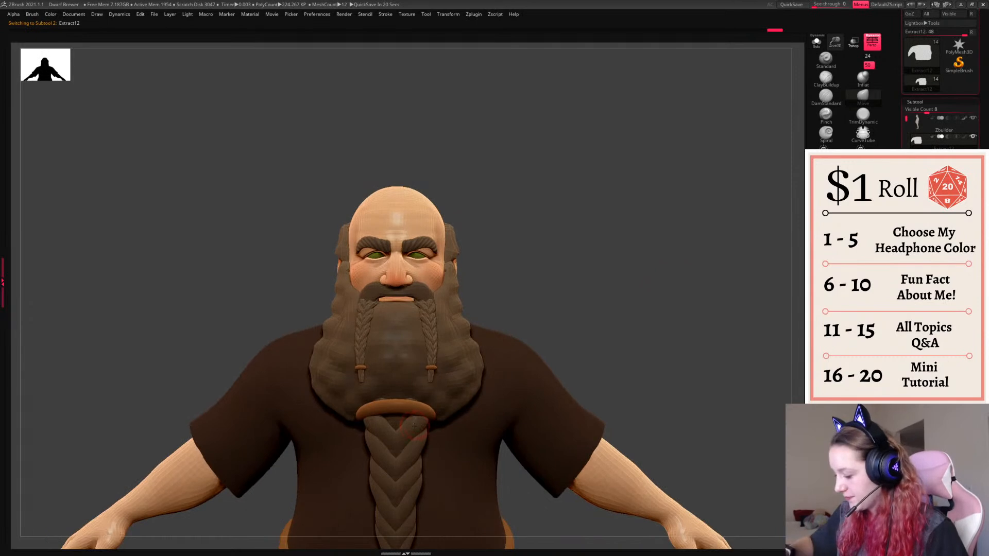
alt+click(416, 408)
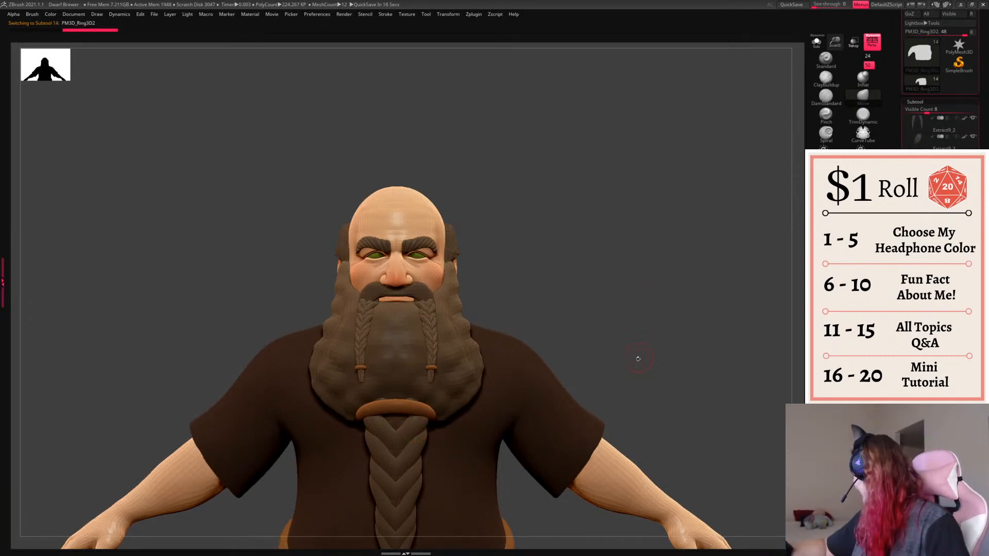
drag(647, 338, 394, 419)
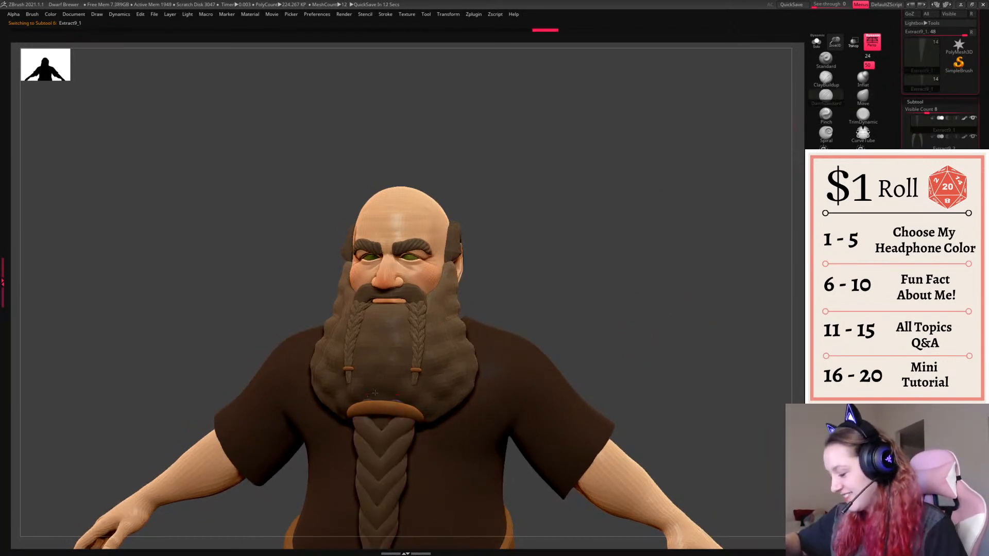
alt+click(384, 409)
drag(608, 330, 629, 339)
alt+click(382, 401)
- Adjust the outer edges of the central braid's upper strands with the Move brush
click(862, 96)
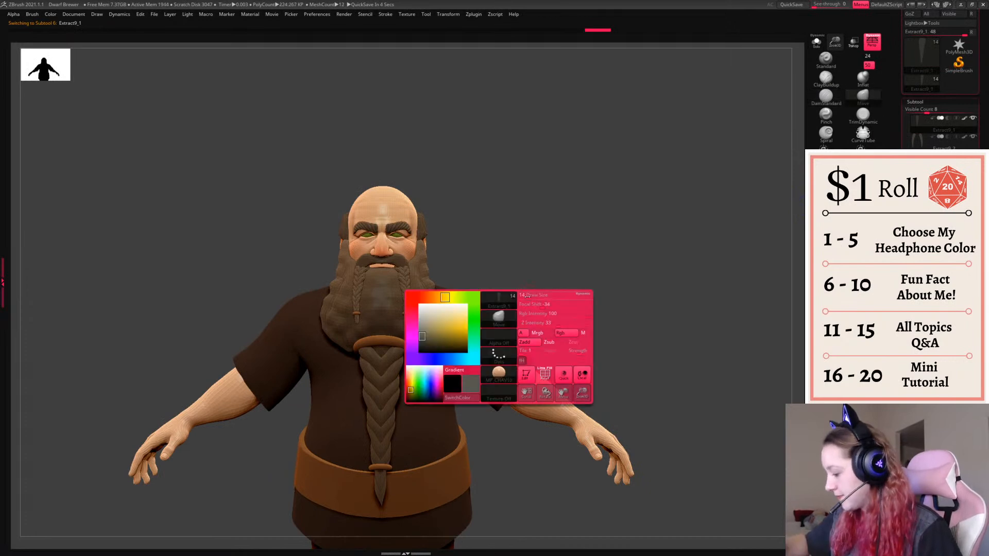
alt+drag(613, 249, 616, 283)
key(space)
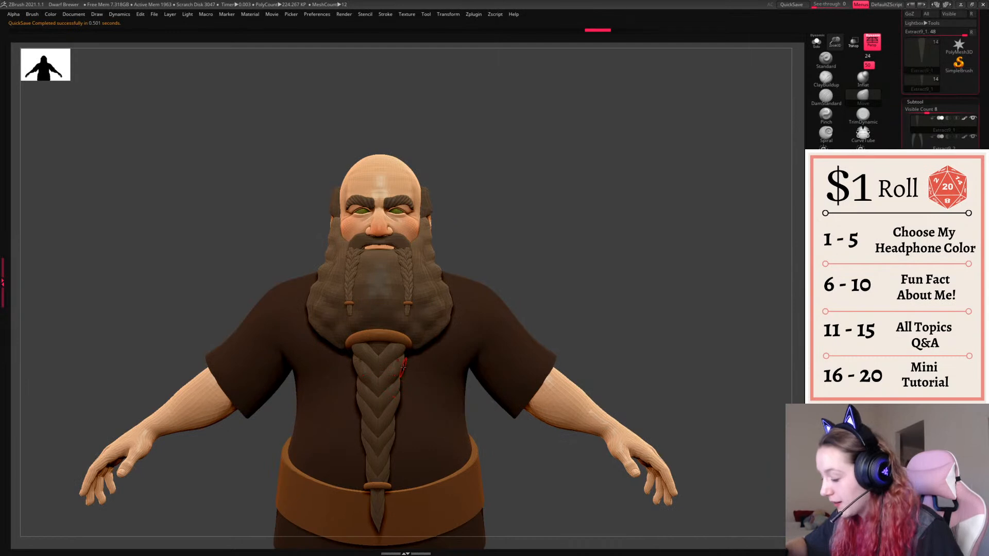
drag(400, 357, 401, 409)
drag(636, 258, 596, 256)
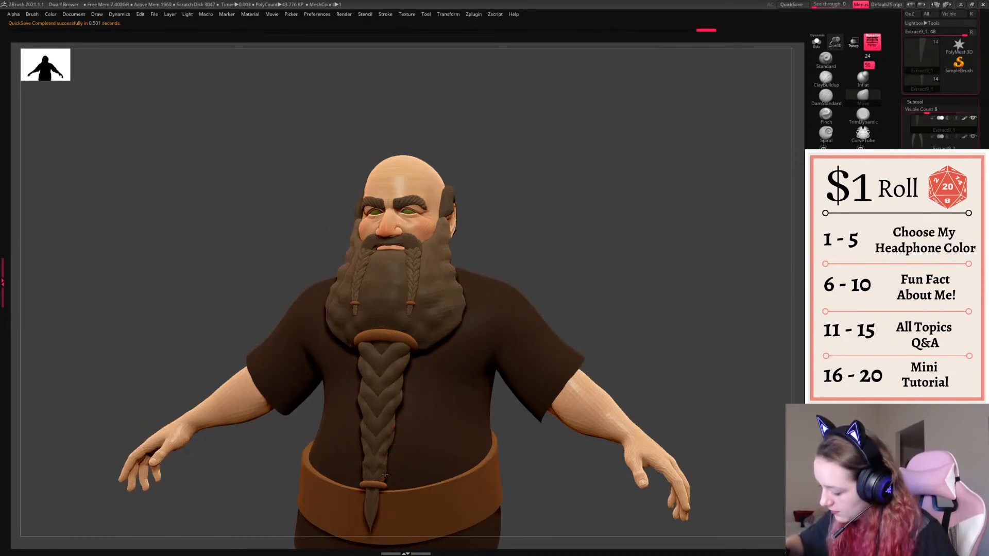
drag(602, 285, 394, 470)
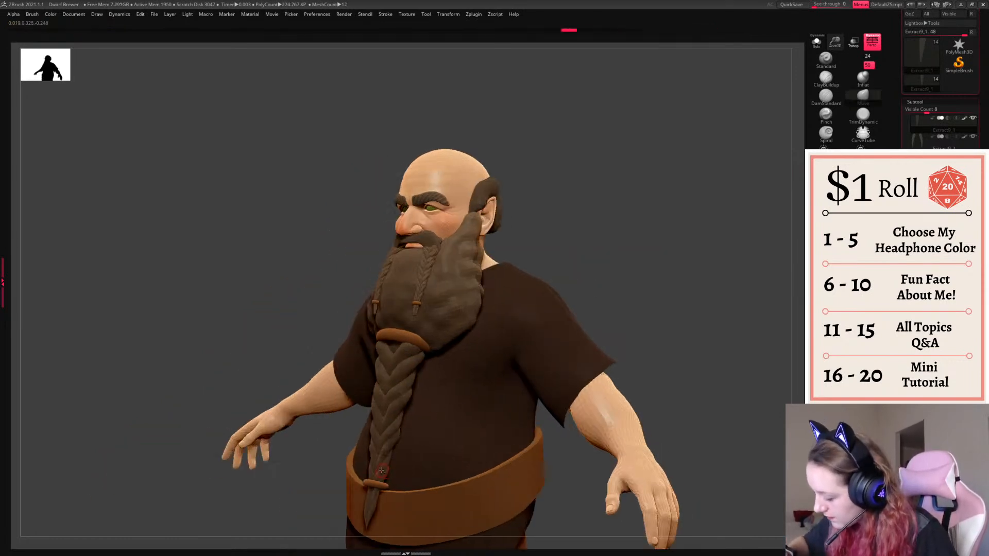
- Nudge the tip hanging below the lower beard ring with the Move brush, and make the central braid the active subtool
alt+click(374, 508)
drag(377, 519, 370, 517)
shift+drag(566, 438, 608, 430)
alt+click(375, 412)
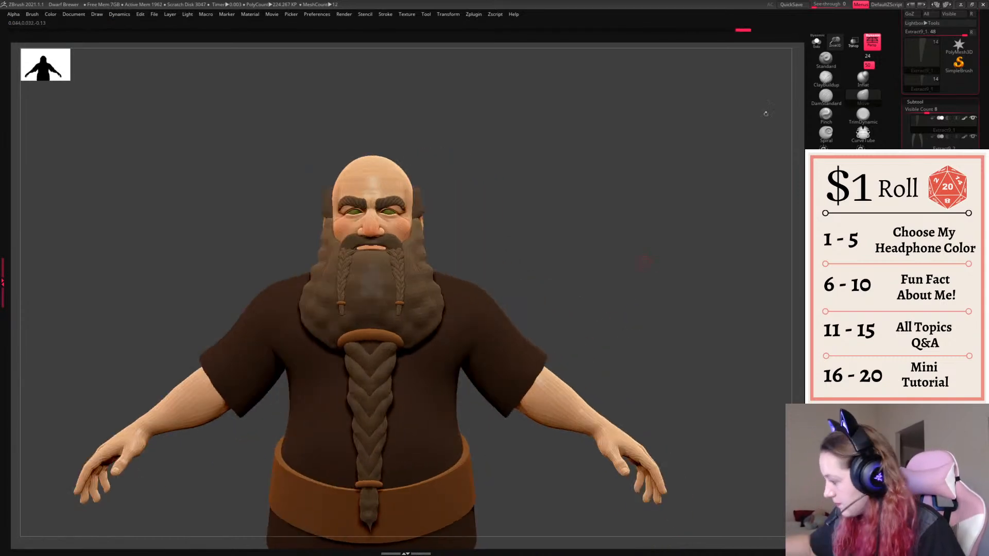
- Isolate the central braid, cut off its pointed tip below the lower ring, and show the full model again
click(816, 42)
drag(546, 344, 543, 332)
ctrl+shift+drag(340, 503, 404, 469)
click(915, 102)
click(918, 111)
click(916, 137)
ctrl+shift+drag(344, 512, 390, 467)
click(816, 43)
- Adjust the braid's blunt end with the Move brush, and crop it slightly shorter below the lower ring
drag(636, 286, 455, 392)
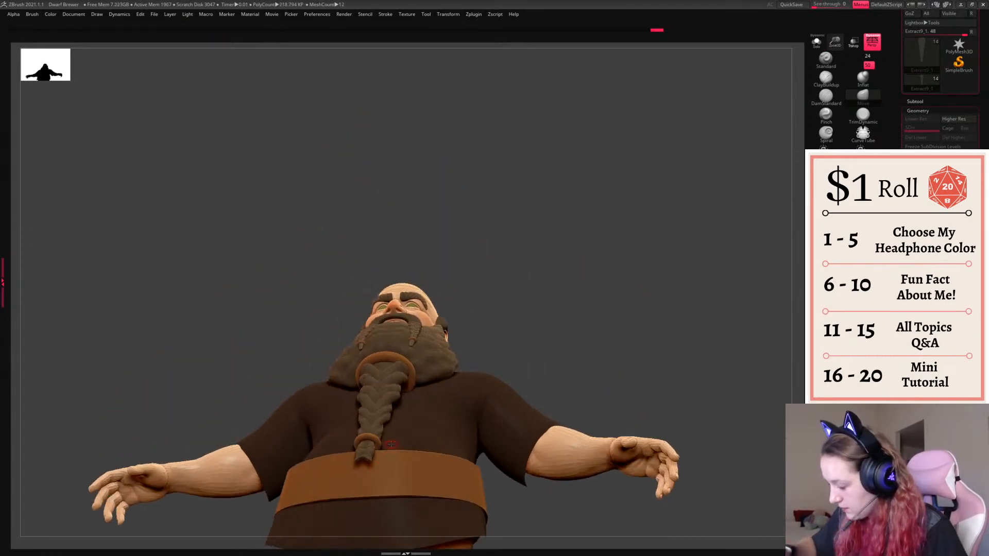
click(862, 96)
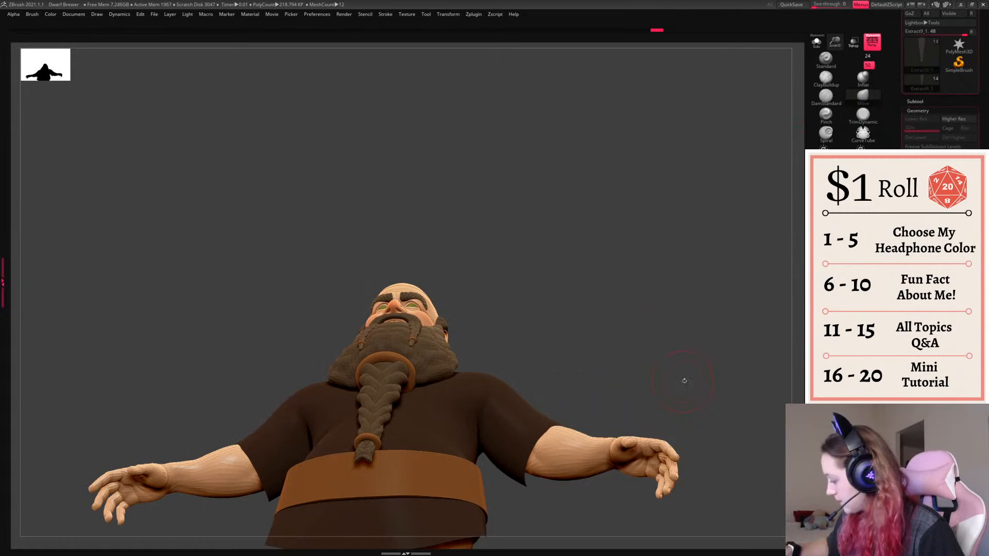
drag(680, 379, 390, 463)
drag(469, 381, 572, 317)
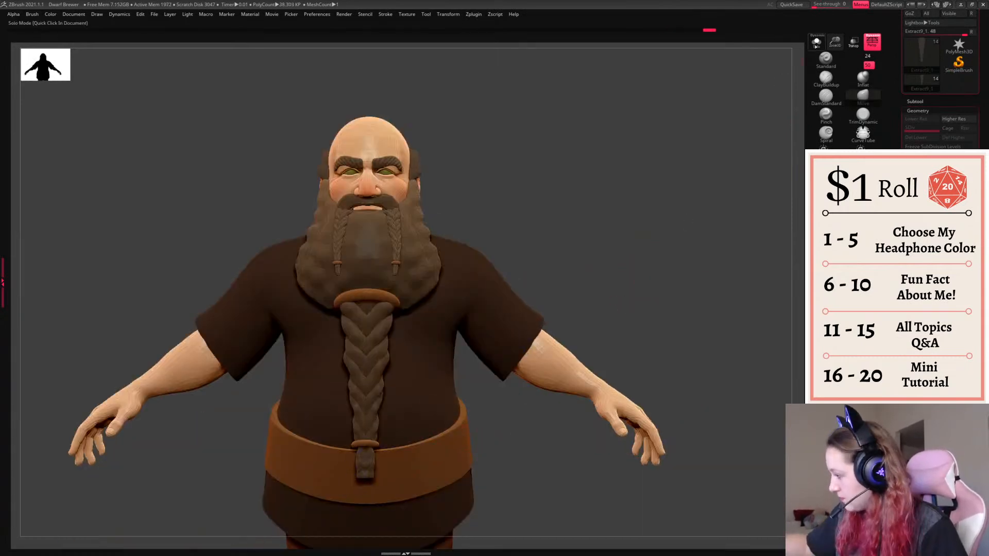
click(816, 41)
ctrl+alt+shift+drag(340, 500, 397, 462)
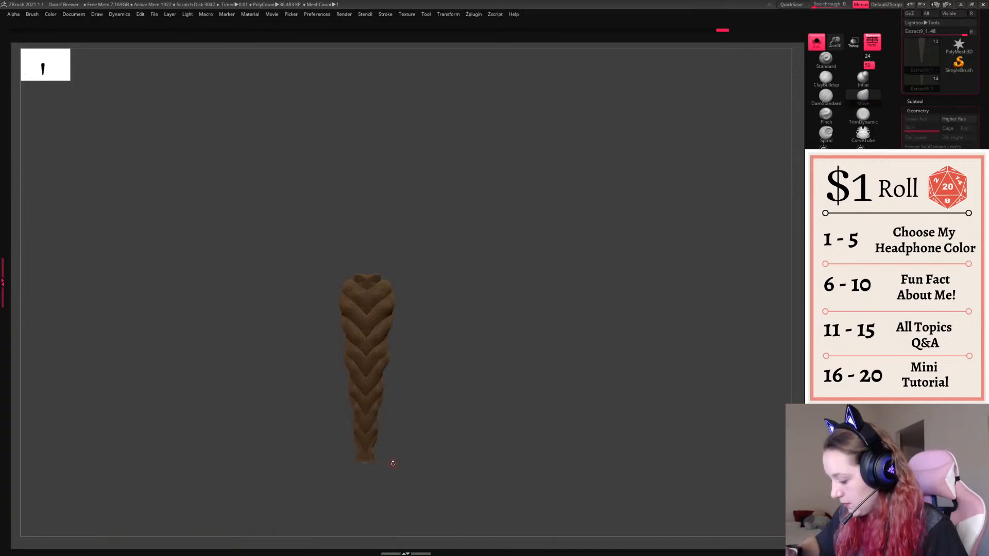
click(816, 42)
- Make the beard rings the active subtool, mask all but the ring at the braid's end, and place the gizmo on it
key(w)
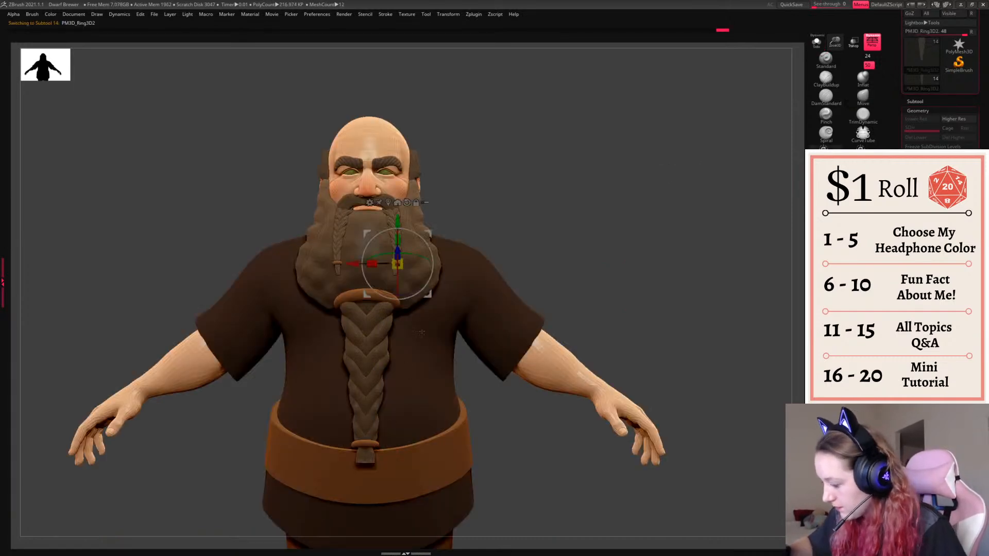
alt+click(401, 434)
key(q)
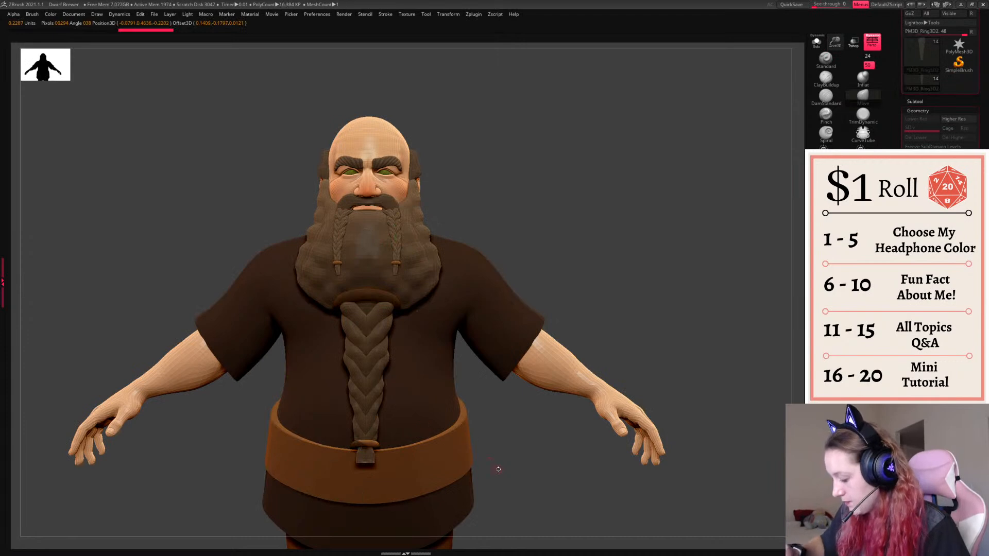
ctrl+drag(527, 468, 316, 497)
key(w)
click(370, 443)
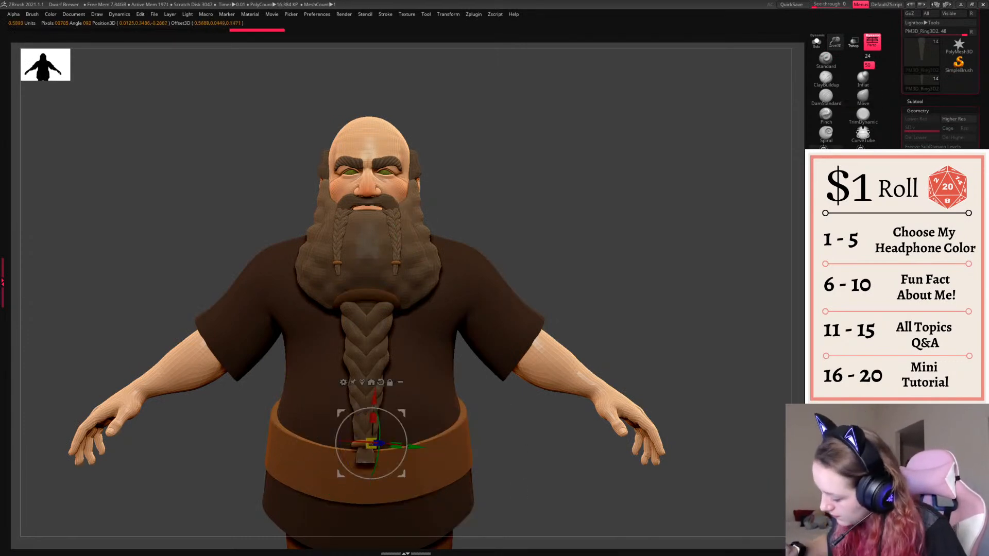
- Fit the lower ring around the braid's end with the gizmo, clear the mask, and make the central braid the active subtool
drag(380, 446, 377, 429)
drag(374, 407, 371, 440)
mouse_move(525, 457)
mouse_down()
mouse_move(360, 466)
mouse_move(390, 465)
mouse_move(399, 449)
mouse_up()
key(q)
drag(242, 461, 383, 458)
alt+click(384, 457)
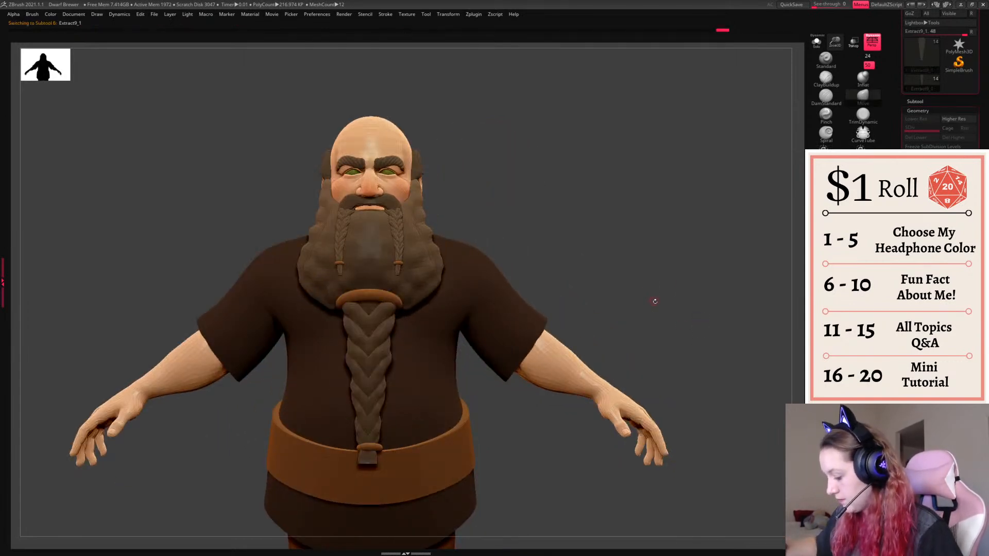
alt+click(386, 447)
click(824, 354)
click(825, 356)
alt+click(368, 442)
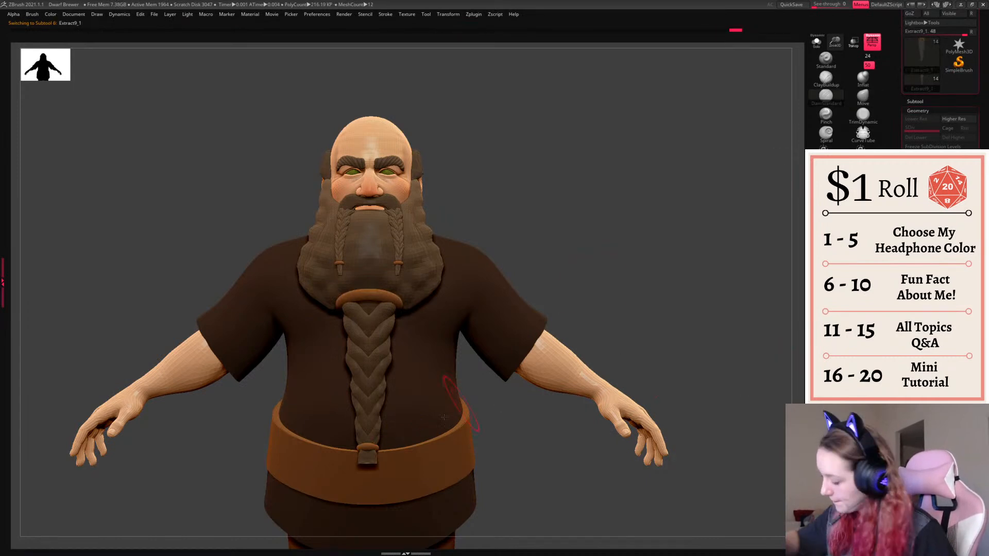
key(space)
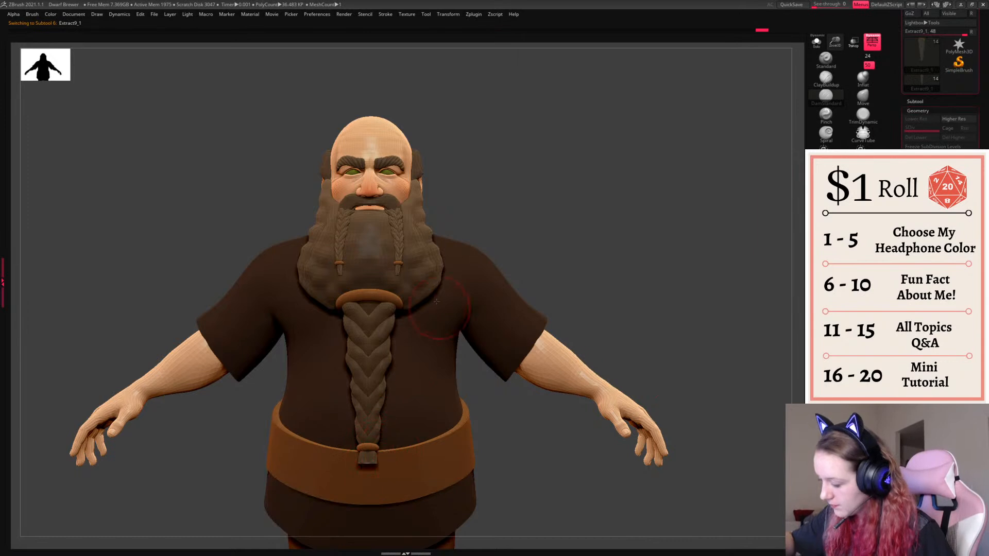
alt+click(393, 301)
alt+click(409, 307)
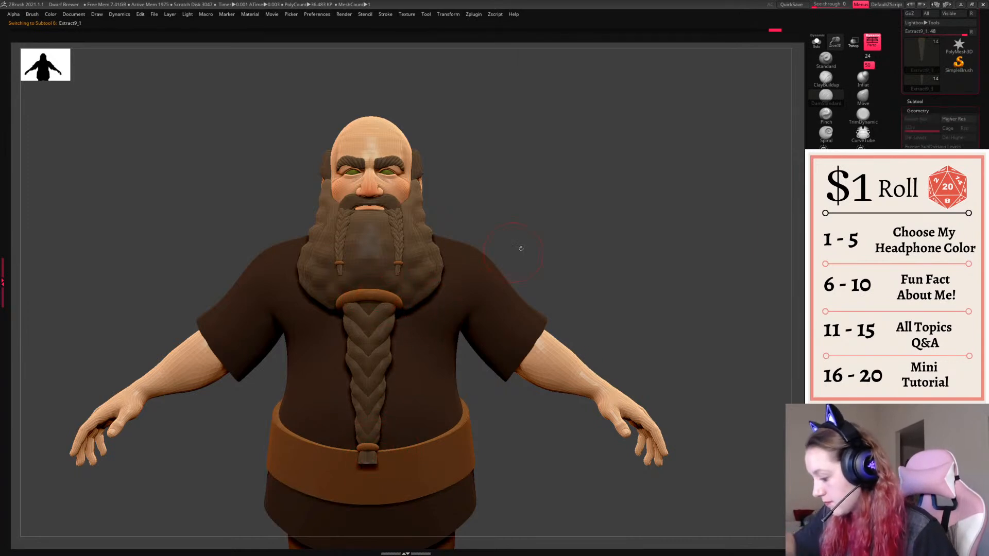
mouse_move(651, 259)
alt+mouse_down()
mouse_move(646, 233)
mouse_move(632, 252)
mouse_move(646, 250)
alt+mouse_up()
alt+click(378, 294)
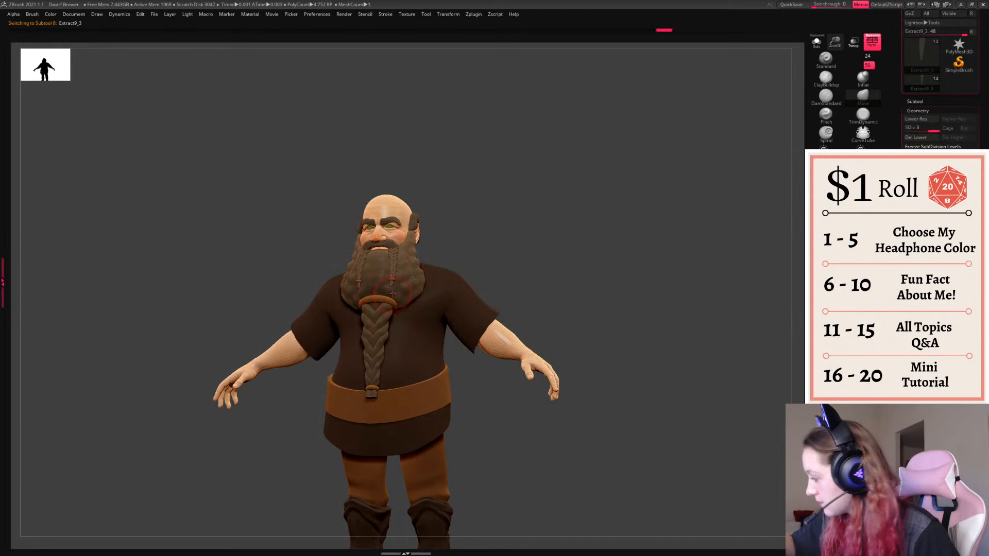
right_click(358, 344)
click(862, 78)
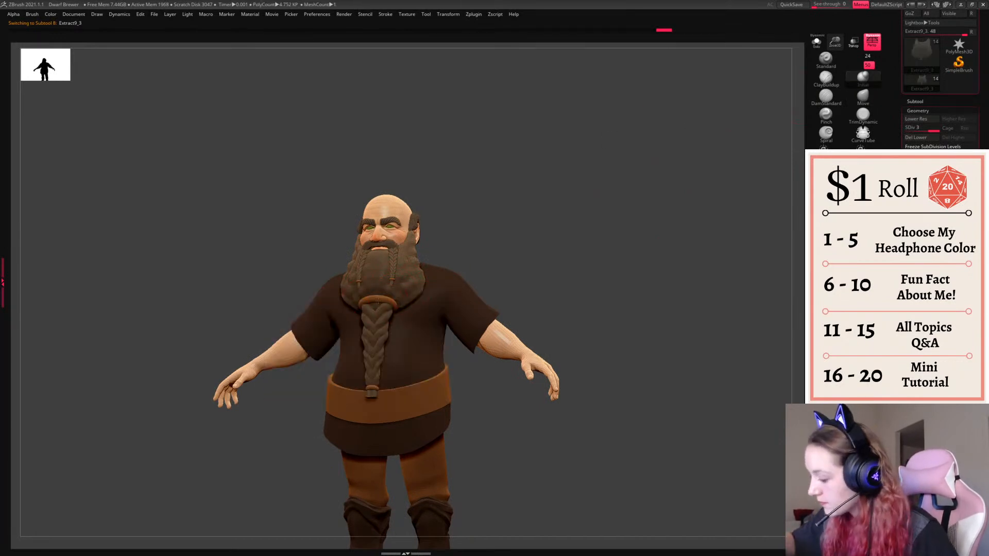
- Make the hair piece the active subtool and reshape its top and side edges at the back of the head with Move
mouse_move(528, 245)
shift+mouse_down()
mouse_move(591, 280)
mouse_move(536, 296)
mouse_move(613, 290)
shift+mouse_up()
alt+drag(577, 263, 580, 324)
alt+click(379, 186)
alt+drag(567, 192, 582, 247)
click(862, 97)
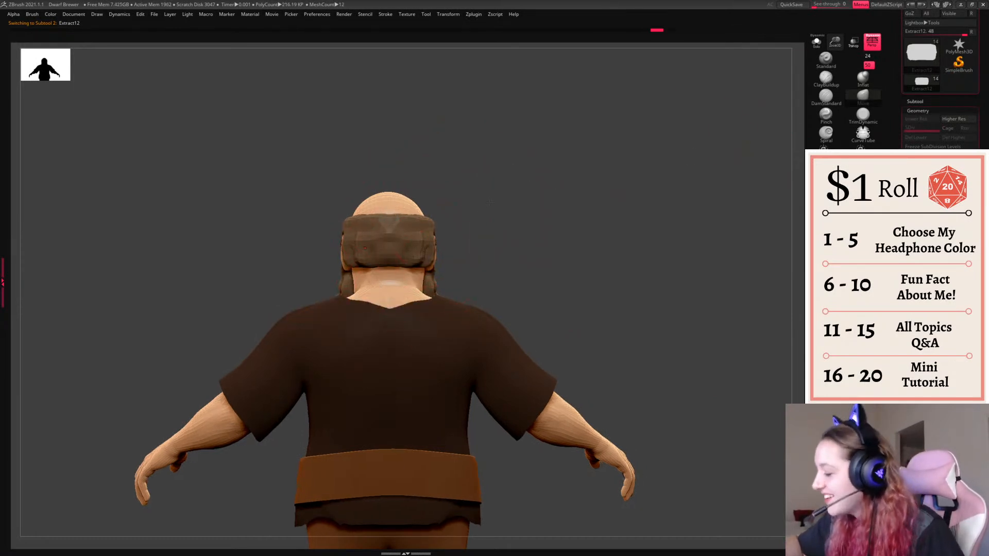
drag(480, 205, 478, 211)
drag(399, 210, 402, 227)
drag(533, 193, 477, 193)
key(space)
drag(464, 244, 447, 261)
- Refine the hair fringe's outline behind and above the ears from the side with the Move brush
mouse_move(616, 215)
mouse_down()
mouse_move(582, 209)
mouse_move(616, 214)
mouse_move(583, 244)
mouse_move(552, 254)
mouse_up()
key(ctrl+z)
key(ctrl+shift+z)
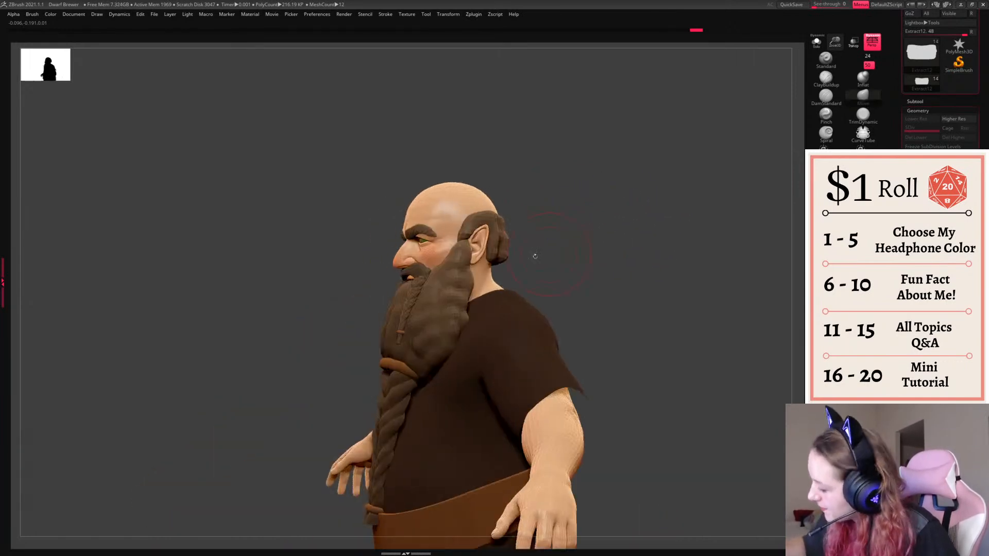
drag(492, 258, 631, 240)
drag(548, 233, 542, 235)
drag(693, 280, 749, 280)
drag(556, 222, 555, 218)
alt+drag(730, 299, 598, 265)
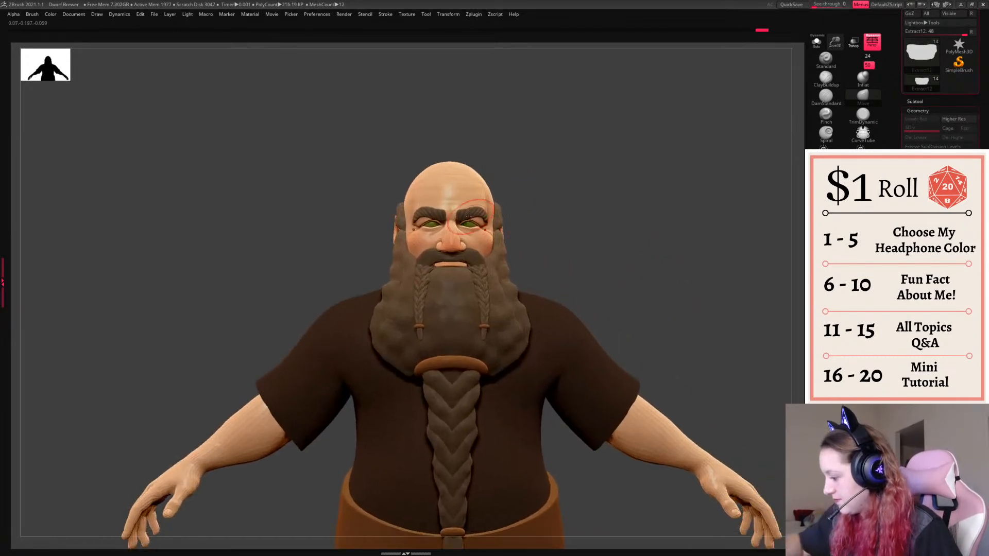
- Make the eyebrows the active subtool and pull their inner ends upward into tufts with a small Move brush
alt+click(473, 216)
drag(473, 217, 474, 209)
key(ctrl+z)
key(space)
mouse_move(582, 265)
alt+mouse_down()
mouse_move(574, 298)
mouse_move(658, 275)
mouse_move(626, 324)
alt+mouse_up()
key(ctrl+z)
key(space)
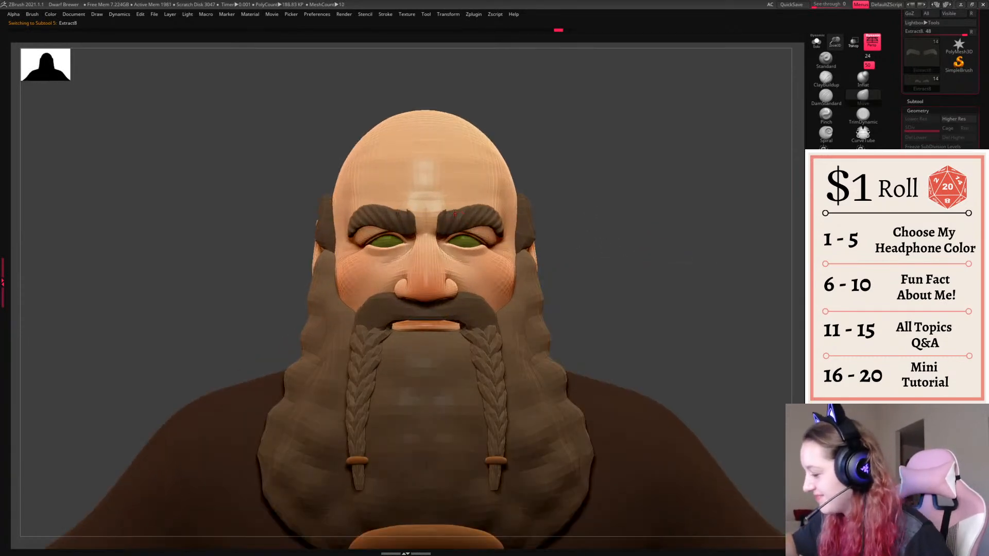
drag(447, 212, 443, 209)
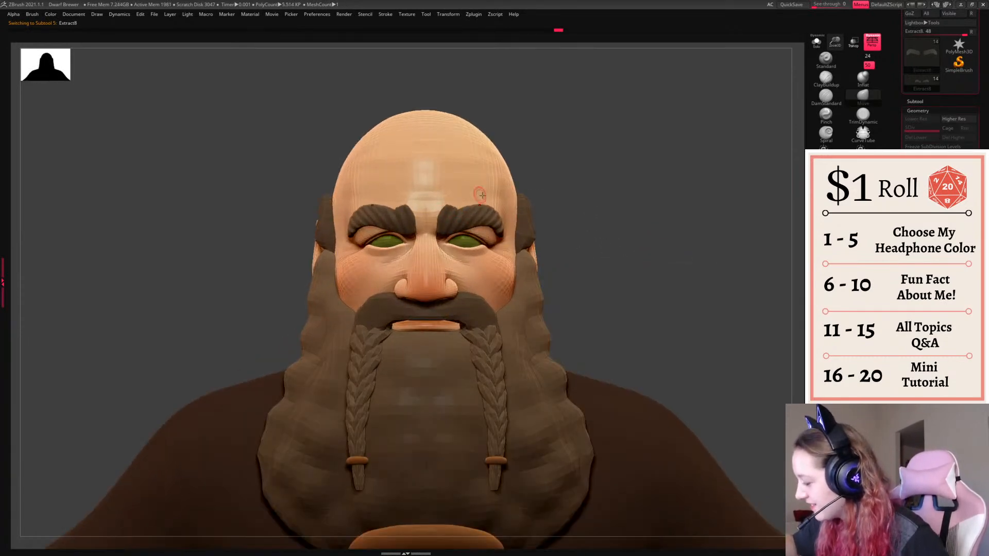
key(space)
key(space)
- Pull individual strands out of the eyebrows' upper edge to make it uneven, redoing the first stroke
drag(579, 184, 468, 206)
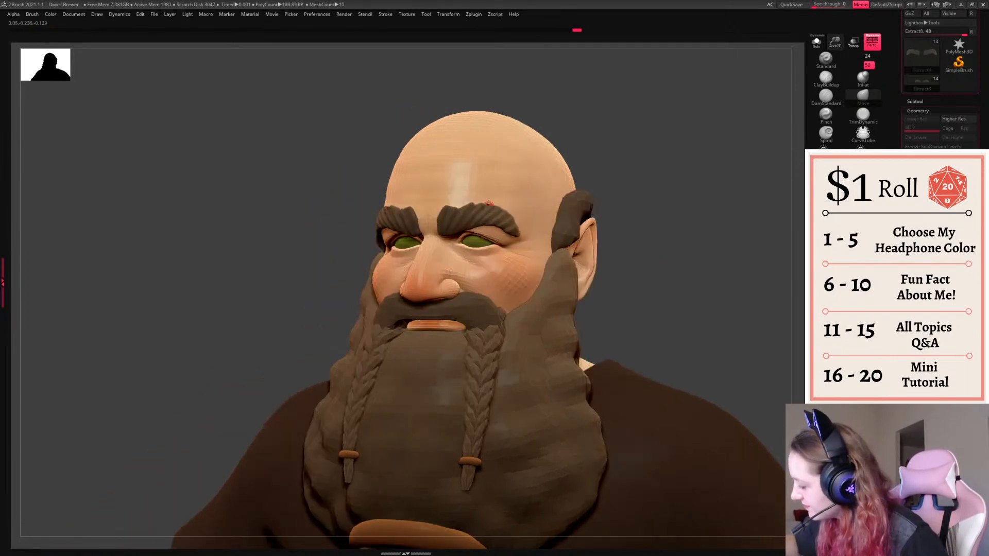
key(ctrl)
key(space)
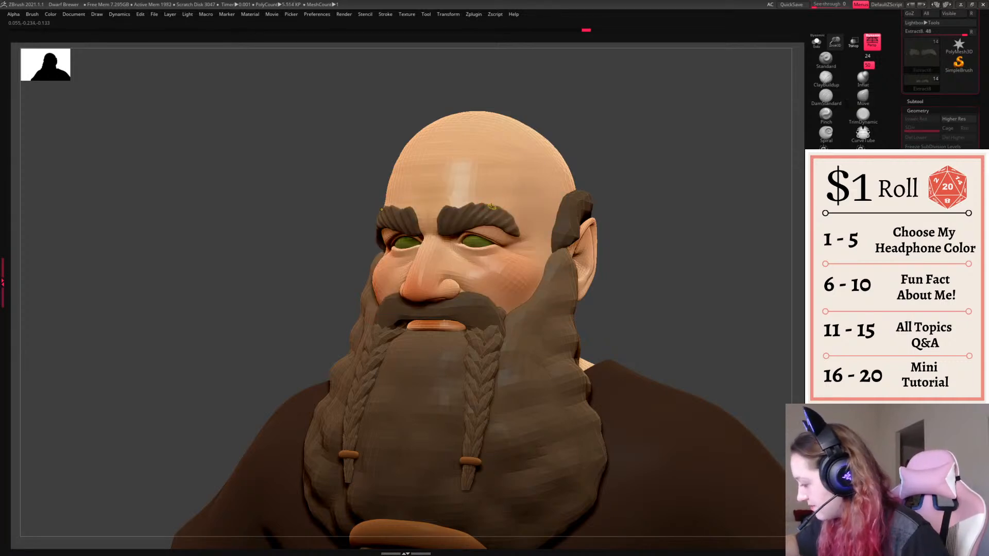
key(ctrl+z)
drag(491, 204, 496, 205)
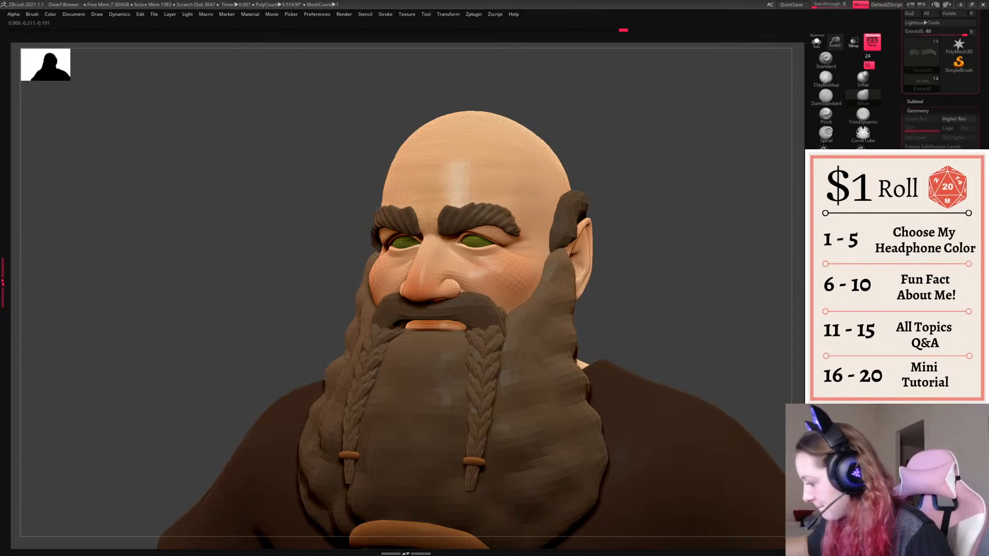
- Shape the eyebrows' inner ends from a low viewing angle with the Move brush
drag(693, 225, 627, 225)
drag(573, 162, 471, 213)
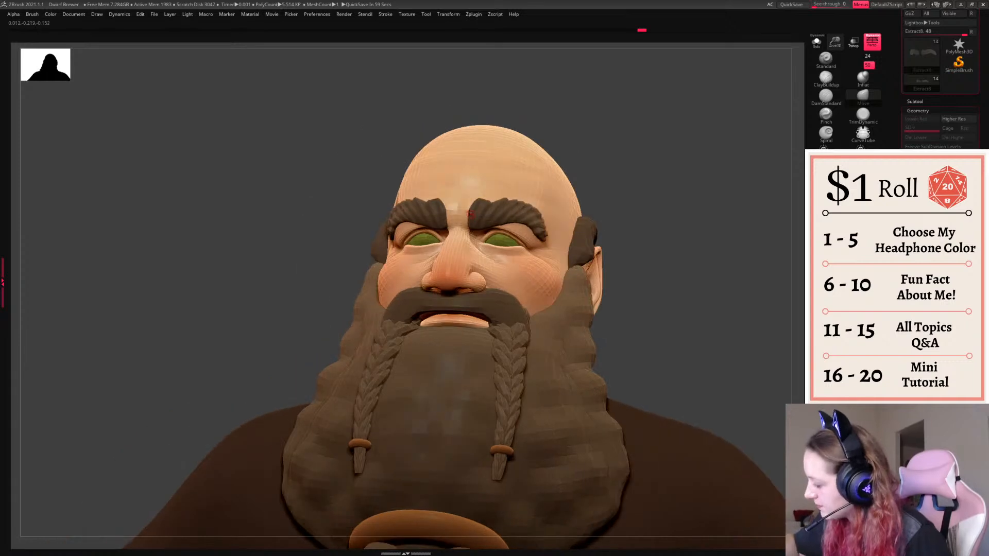
mouse_move(661, 189)
shift+mouse_down()
mouse_move(692, 189)
mouse_move(644, 165)
shift+mouse_up()
key(space)
drag(495, 232, 497, 226)
- Resize the Move brush and refine the eyebrows' inner edges symmetrically
key(space)
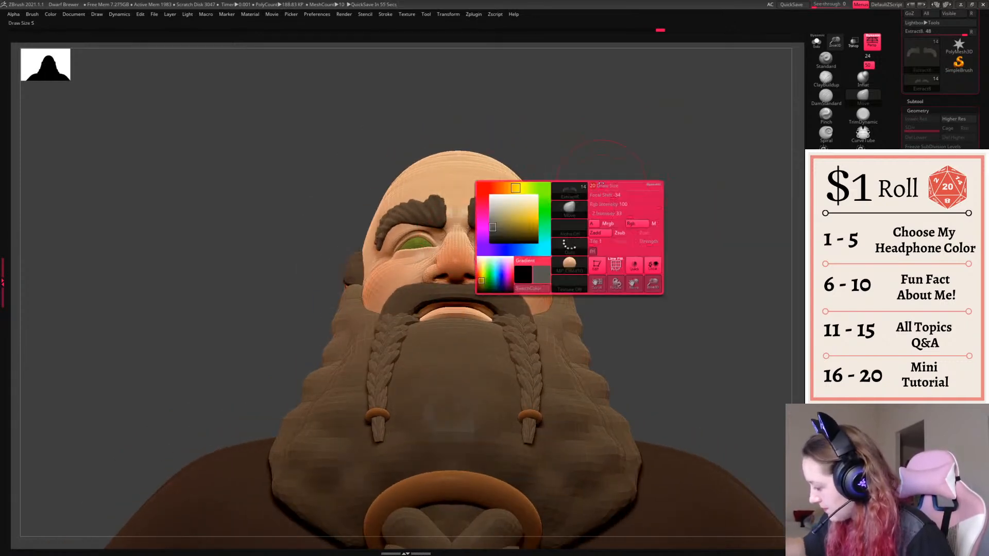
drag(600, 185, 604, 186)
drag(664, 186, 600, 190)
drag(391, 216, 319, 219)
drag(483, 227, 477, 228)
mouse_move(608, 165)
mouse_down()
mouse_move(721, 216)
mouse_move(721, 236)
mouse_move(710, 206)
mouse_up()
alt+click(484, 207)
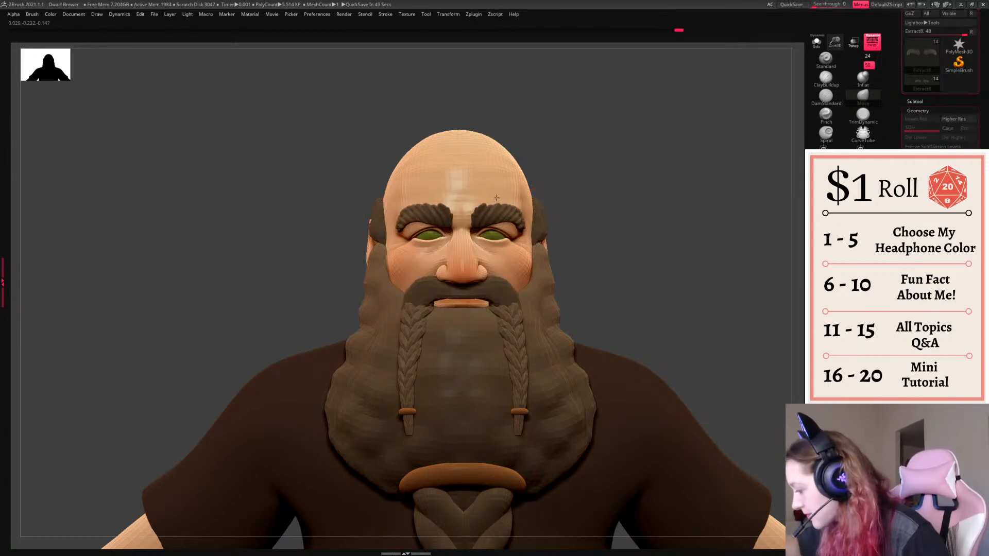
- Check the eyebrows on the full figure, and make the dwarf's body the active subtool
key(f)
key(f)
mouse_move(688, 270)
alt+mouse_down()
mouse_move(695, 237)
mouse_move(691, 276)
mouse_move(706, 272)
mouse_move(690, 284)
alt+mouse_up()
right_click(685, 271)
alt+click(399, 151)
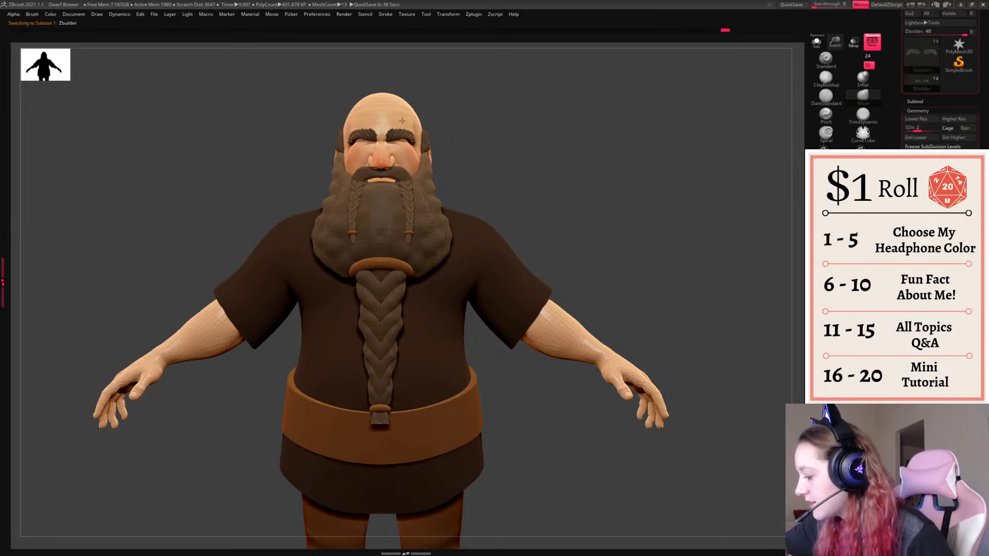
key(f)
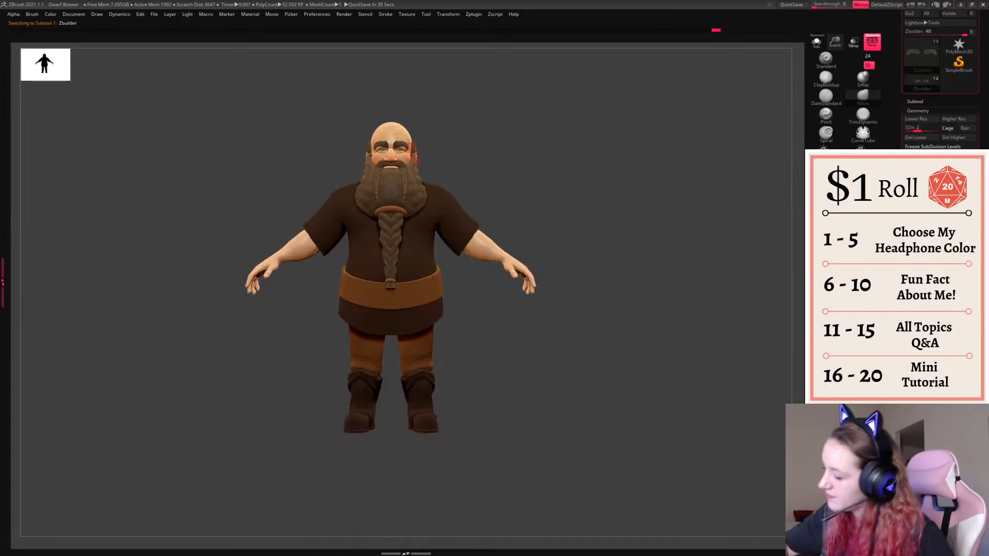
- Undo the last change to the body and make the eyebrows the active subtool again
alt+drag(461, 142, 457, 155)
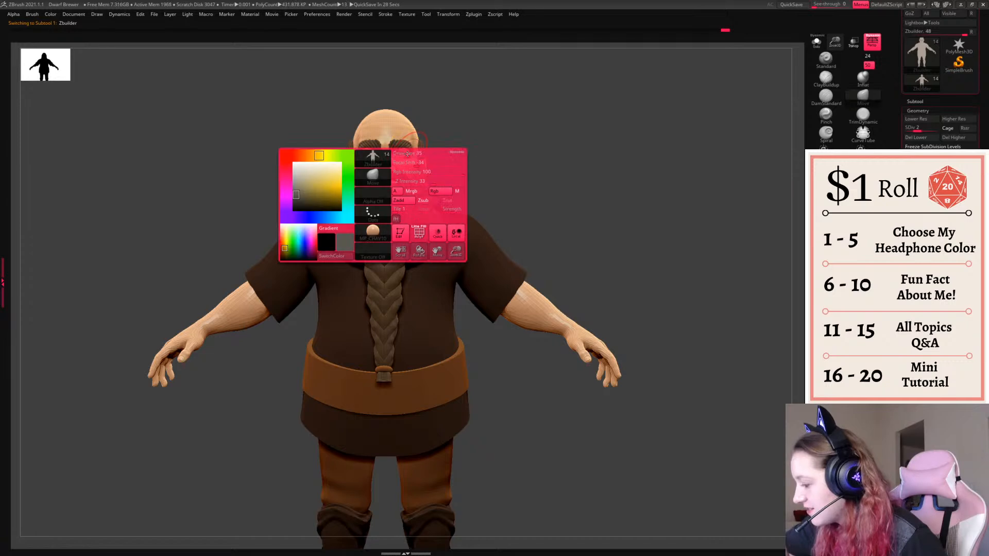
key(ctrl+z)
alt+click(405, 146)
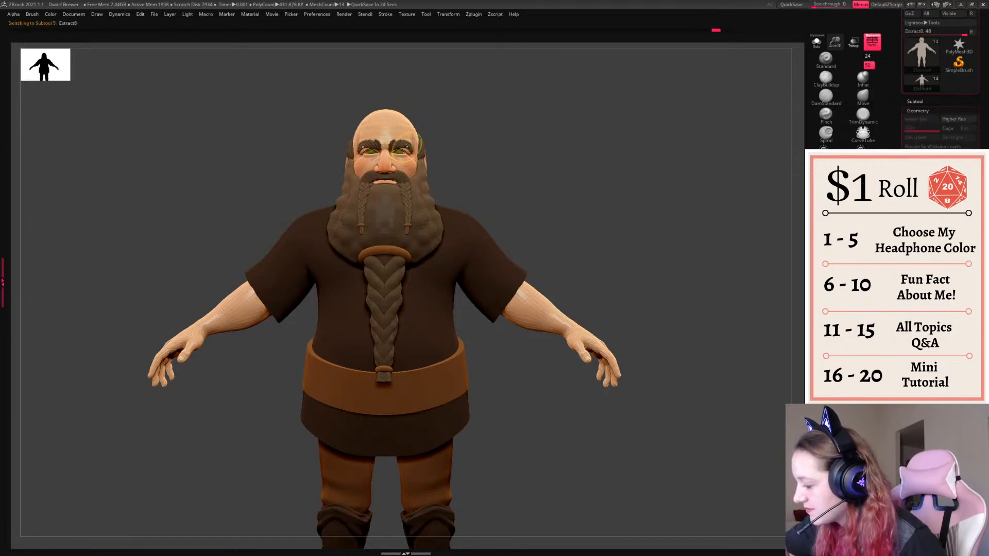
alt+click(407, 164)
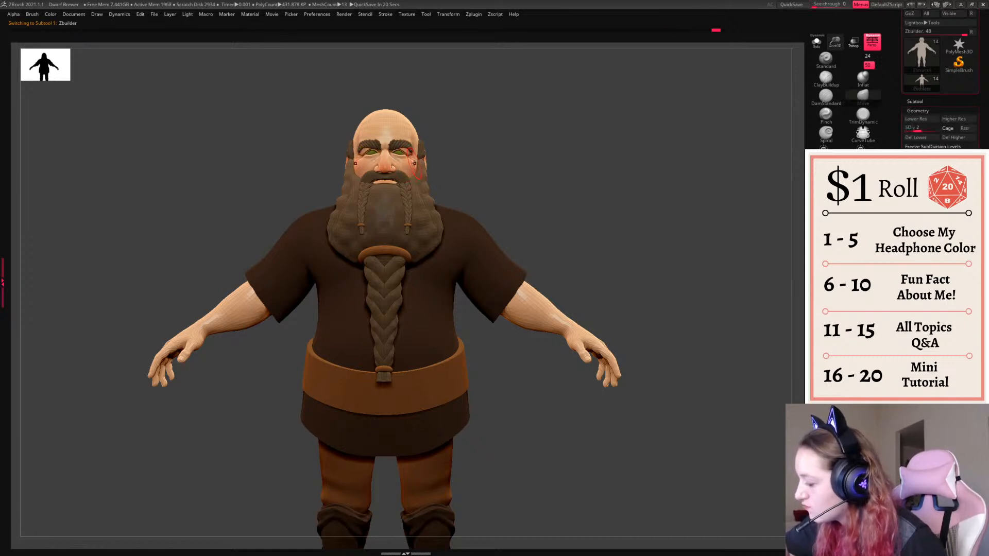
drag(409, 158, 396, 154)
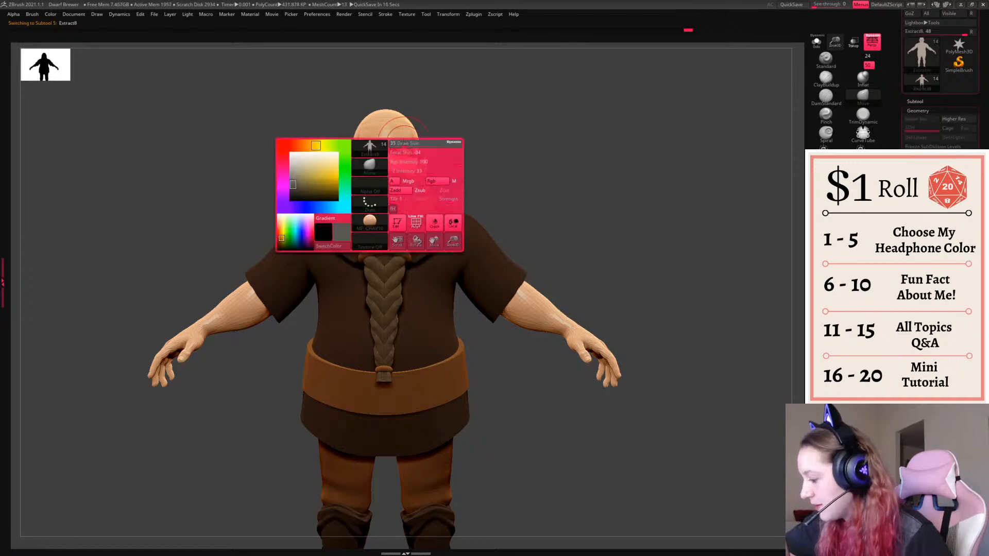
- Adjust the brush size on the eyebrows and make the dwarf's body the active subtool
alt+click(399, 146)
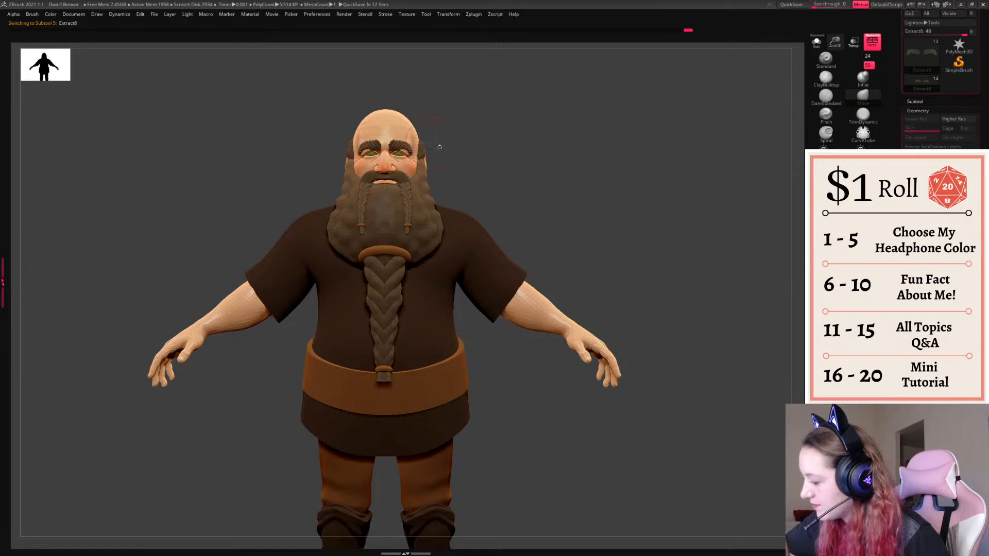
drag(651, 217, 650, 263)
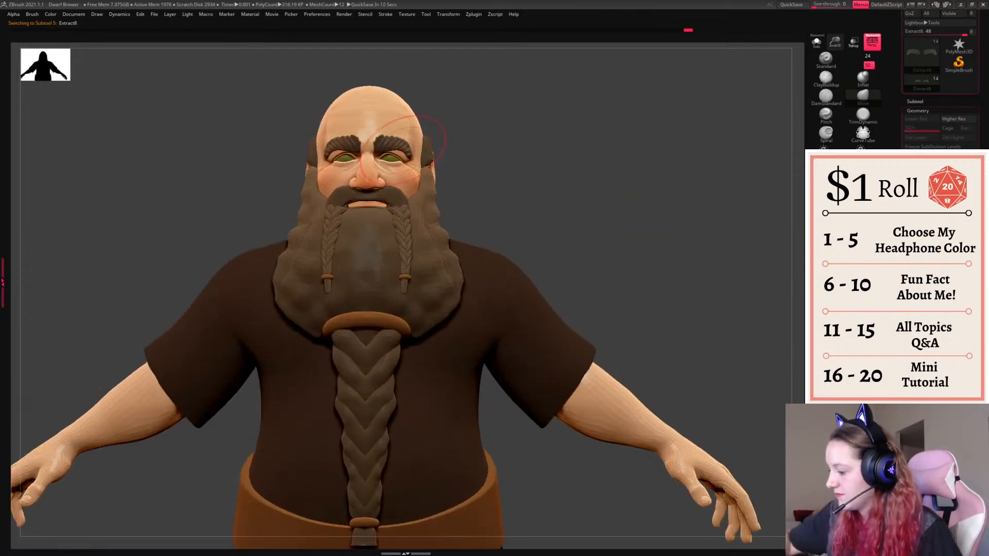
key(space)
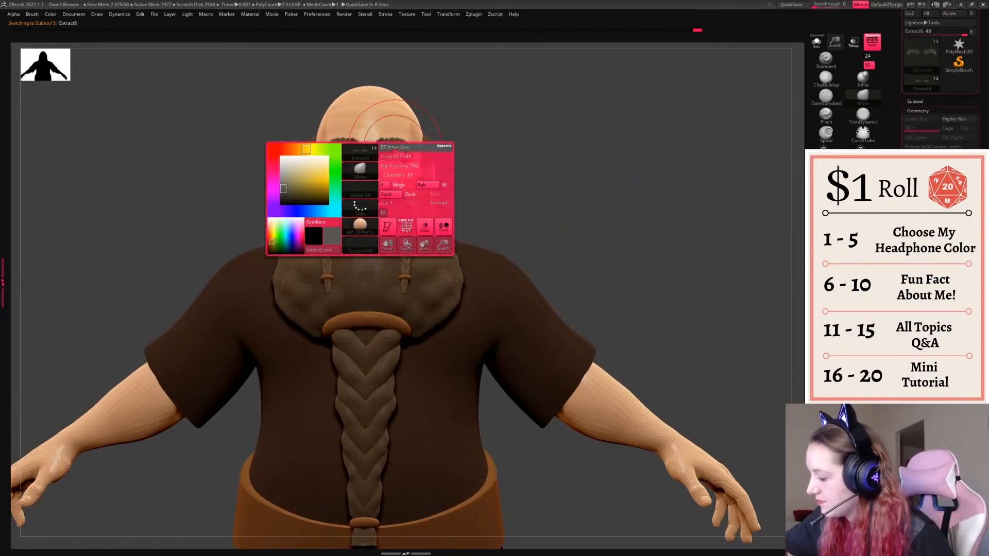
drag(394, 158, 384, 157)
alt+click(380, 209)
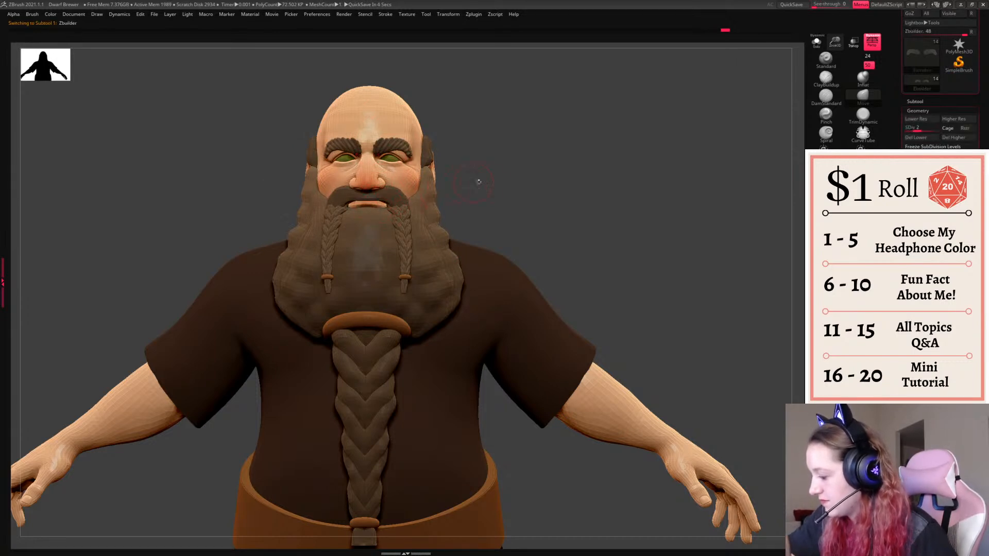
- Examine the head and beard from the front and from a low three-quarter angle
alt+drag(597, 206, 551, 201)
key(space)
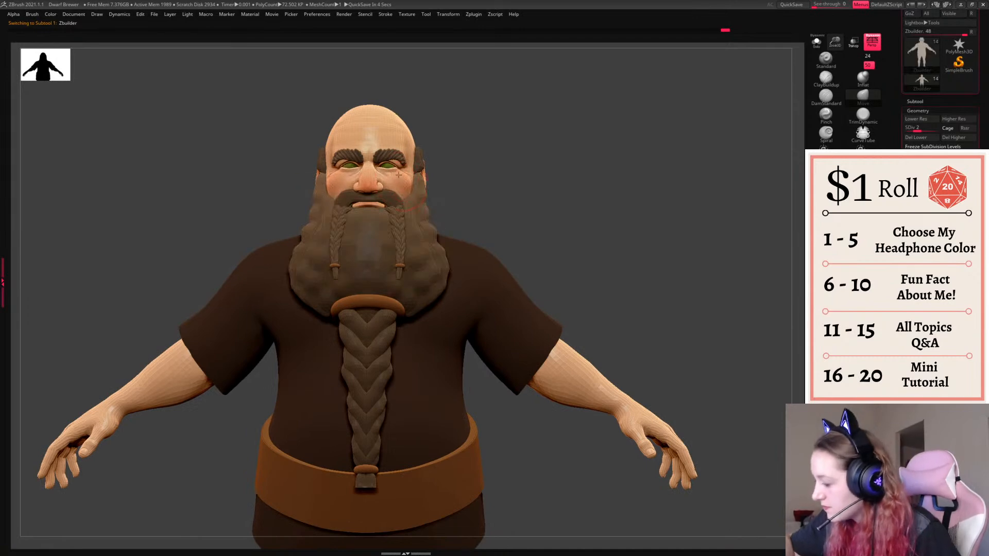
shift+drag(467, 171, 416, 174)
key(space)
right_drag(424, 173, 459, 159)
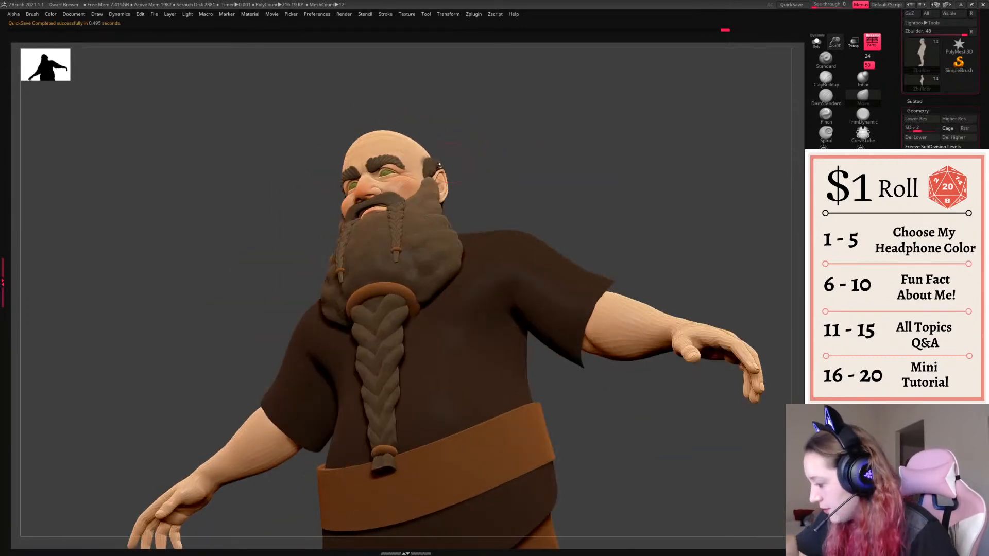
right_drag(408, 179, 494, 188)
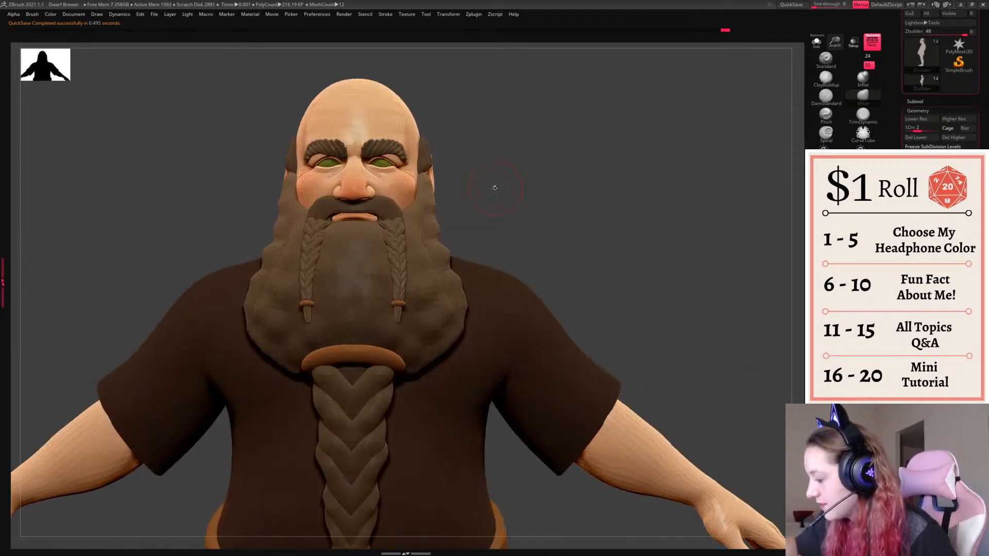
- Try to reshape the middle of the face with the Move and Inflate brushes
drag(352, 199, 352, 199)
key(ctrl+z)
click(862, 78)
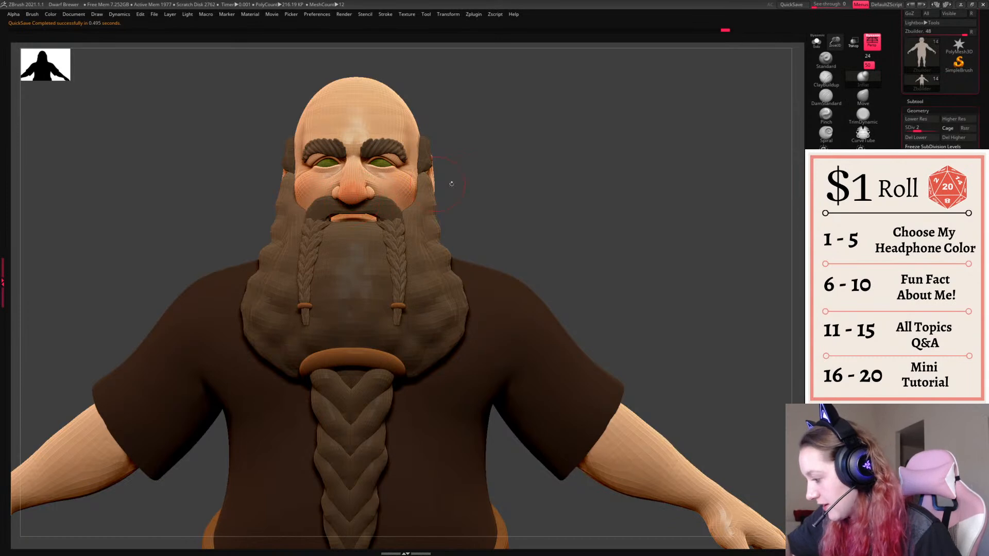
key(ctrl+z)
- Switch back to the Move brush and resize it while working on the head in profile and from the front
mouse_move(642, 260)
right_down()
mouse_move(653, 260)
mouse_move(616, 256)
mouse_move(621, 278)
right_up()
click(862, 97)
key(space)
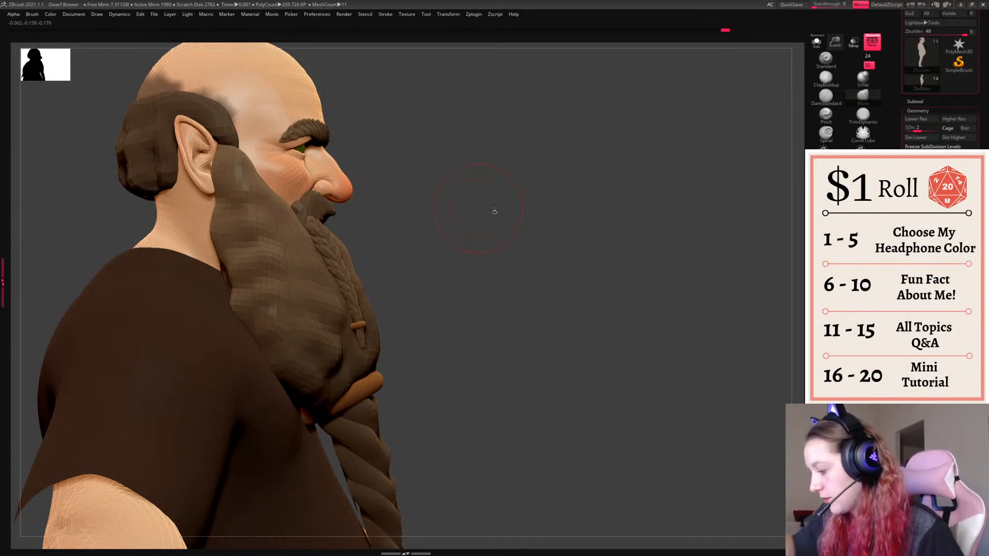
mouse_move(619, 248)
ctrl+right_down()
mouse_move(613, 231)
mouse_move(614, 250)
ctrl+right_up()
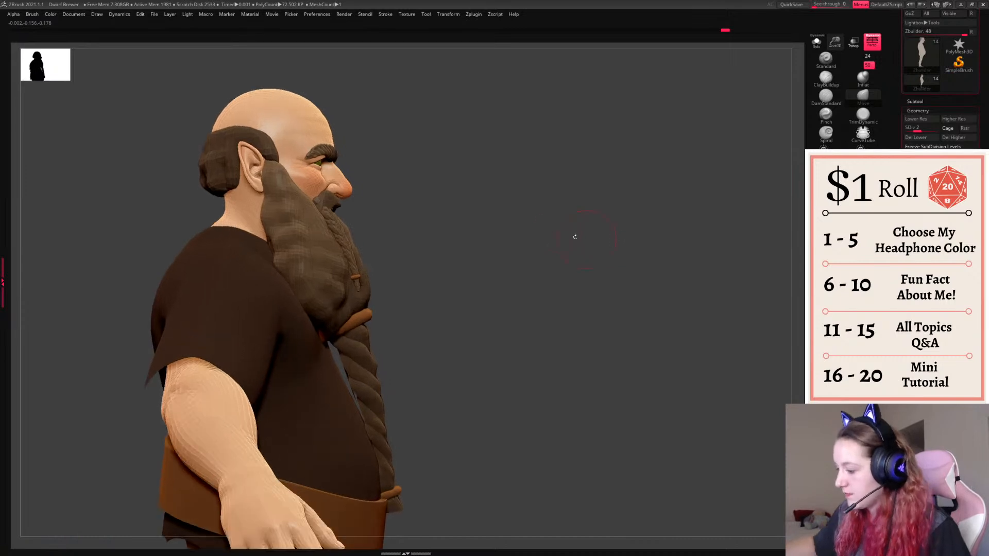
key(space)
right_drag(345, 166, 435, 154)
key(space)
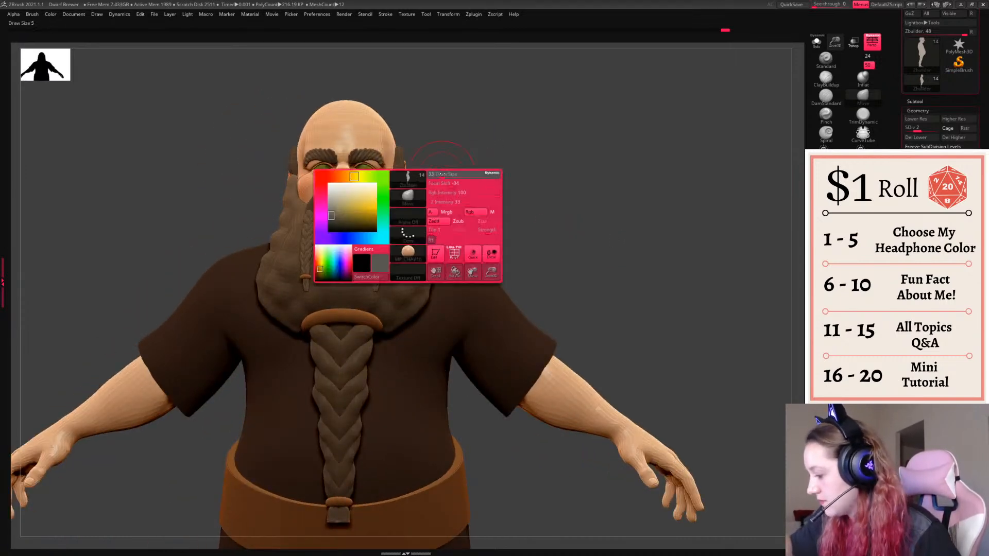
key(space)
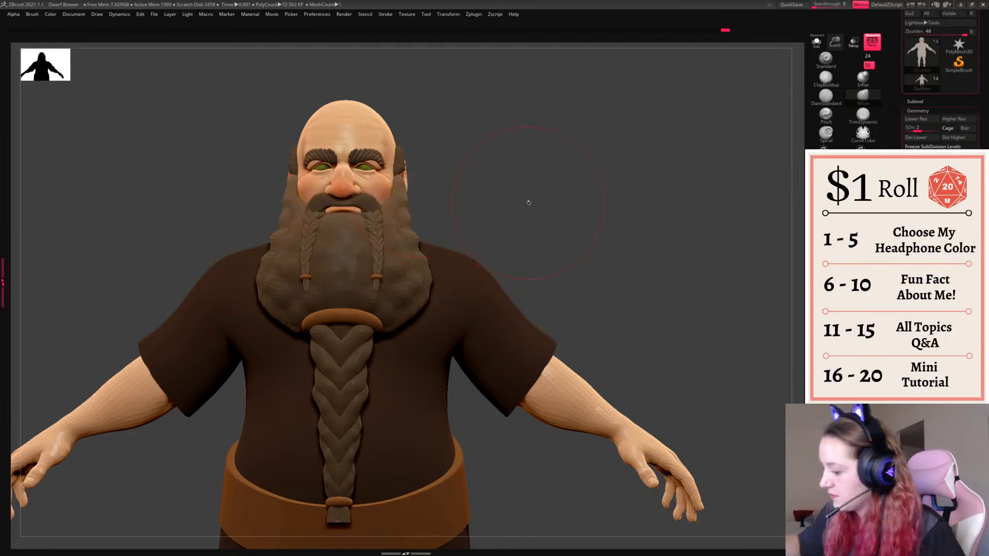
- Adjust the overall shape of the head on the full figure with a large Move brush
ctrl+right_drag(526, 201, 517, 176)
key(space)
mouse_move(382, 181)
mouse_down()
mouse_move(392, 179)
mouse_move(370, 165)
mouse_up()
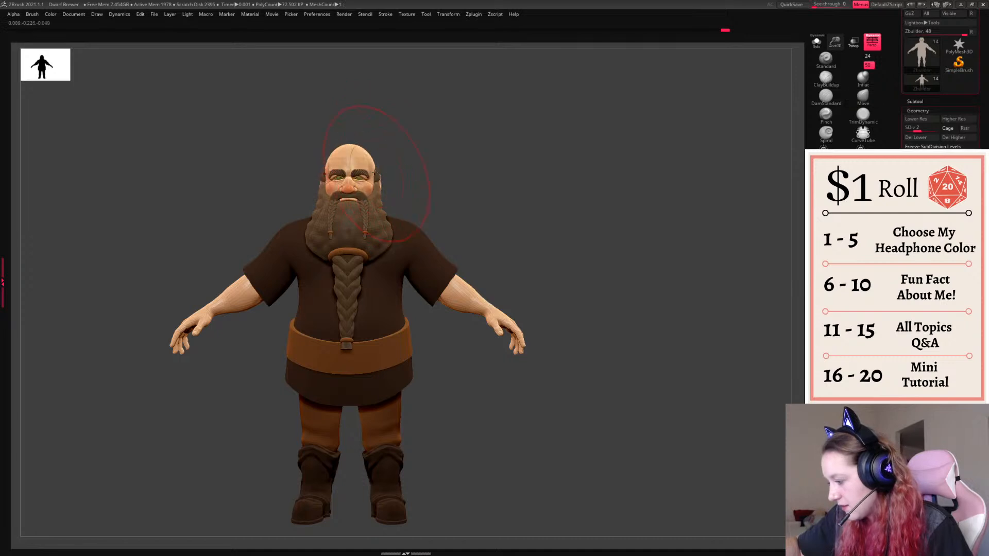
key(space)
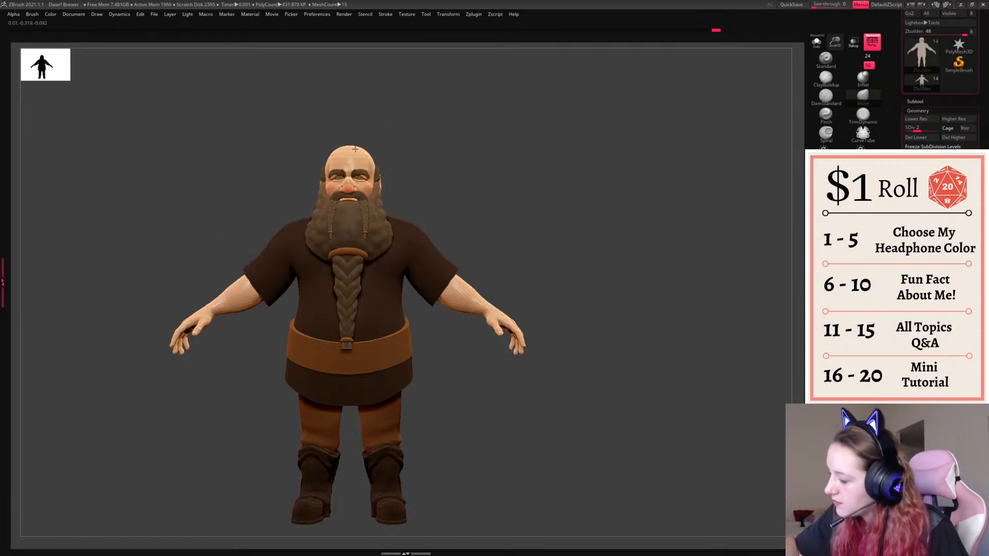
shift+drag(425, 134, 415, 136)
key(space)
key(space)
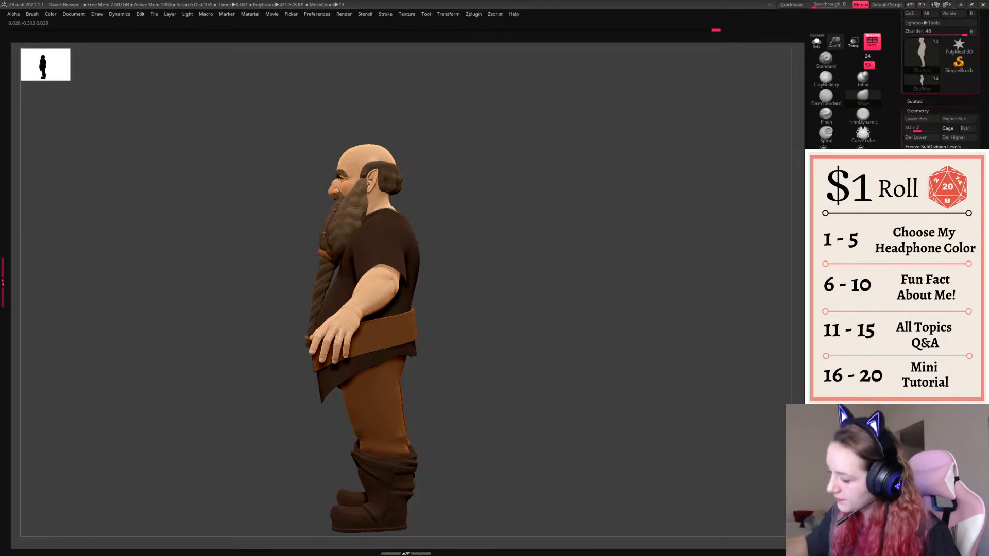
- Check the full figure from the side and three-quarter view, and make the Extract12 subtool active
shift+drag(585, 270, 575, 270)
right_drag(655, 381, 658, 360)
right_click(640, 360)
right_click(651, 354)
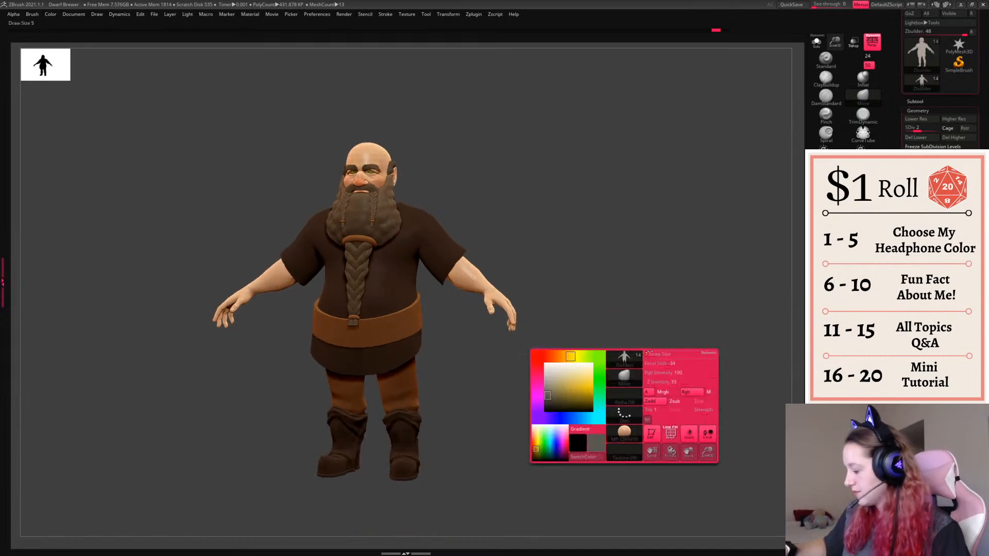
click(916, 101)
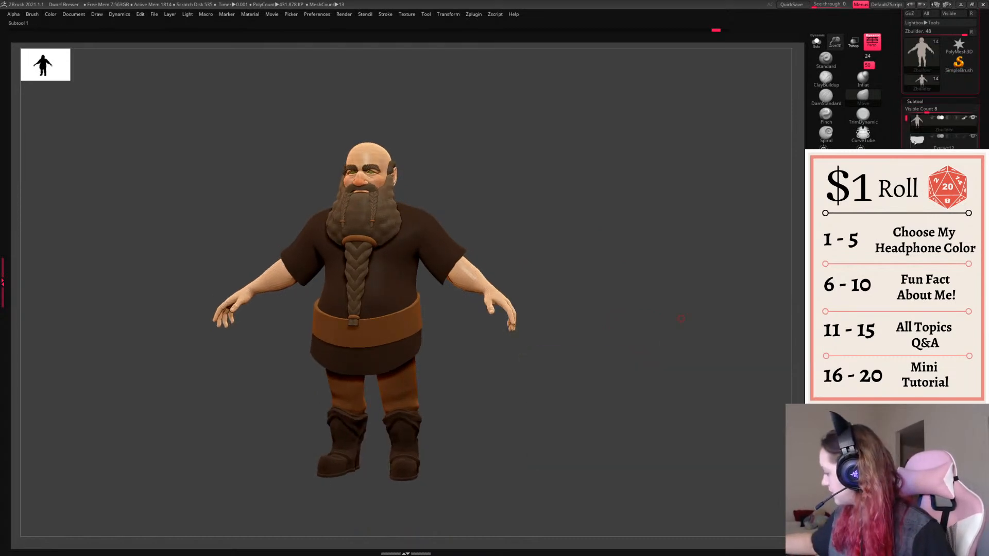
click(915, 140)
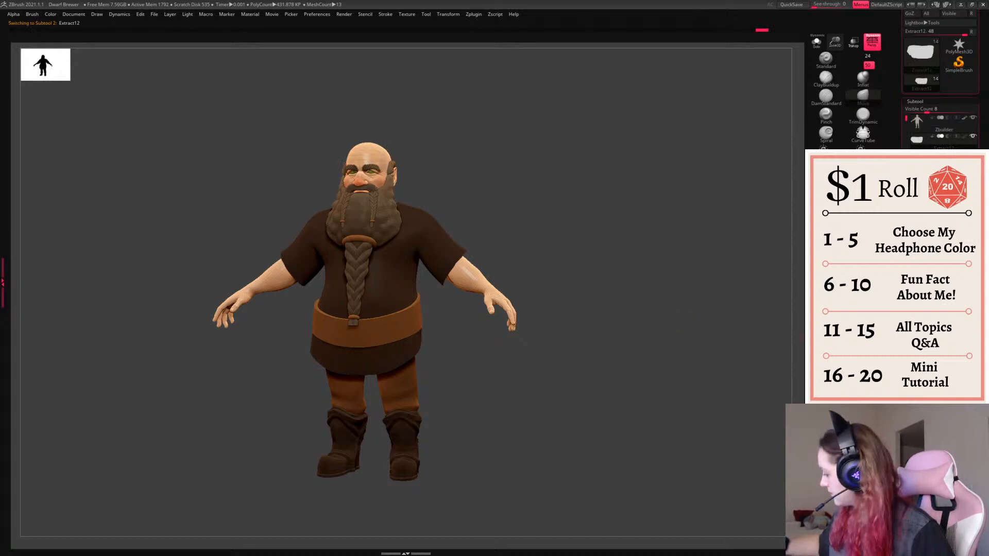
right_drag(638, 366, 662, 382)
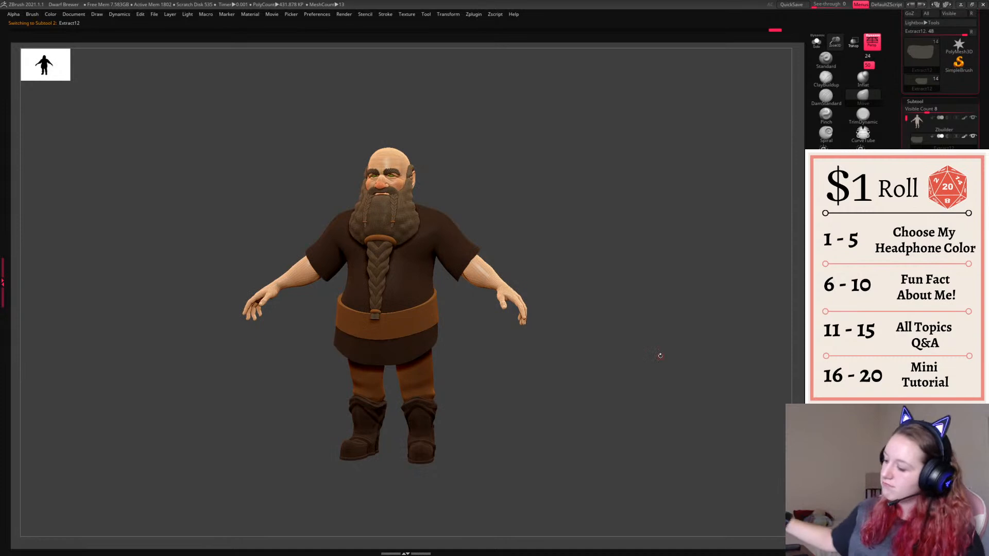
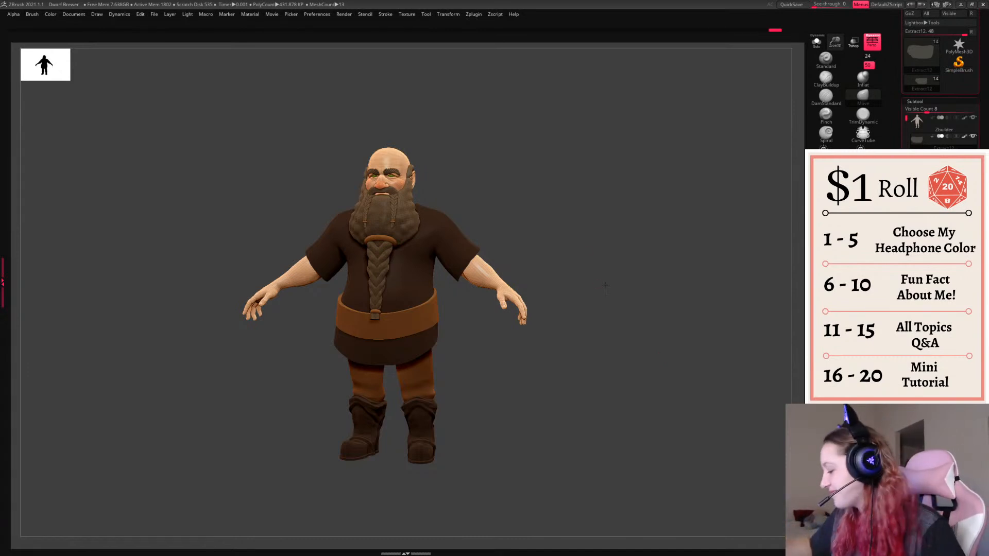
- Make the belt the active subtool, isolate it and display its wireframe and polygroups
shift+drag(604, 284, 611, 285)
alt+click(440, 317)
key(shift+f)
click(816, 42)
alt+drag(756, 106, 741, 180)
alt+drag(659, 471, 663, 328)
key(shift+f)
click(915, 101)
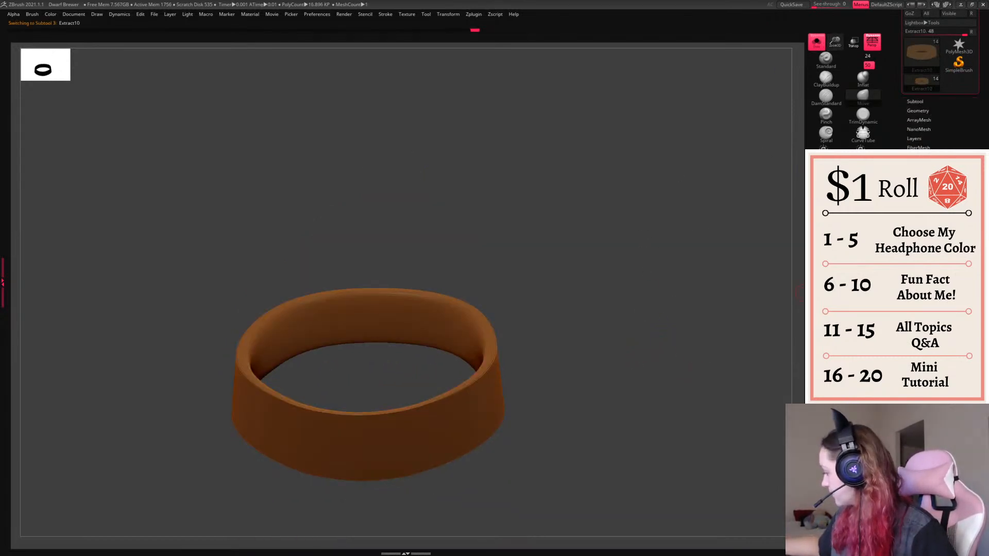
key(shift+f)
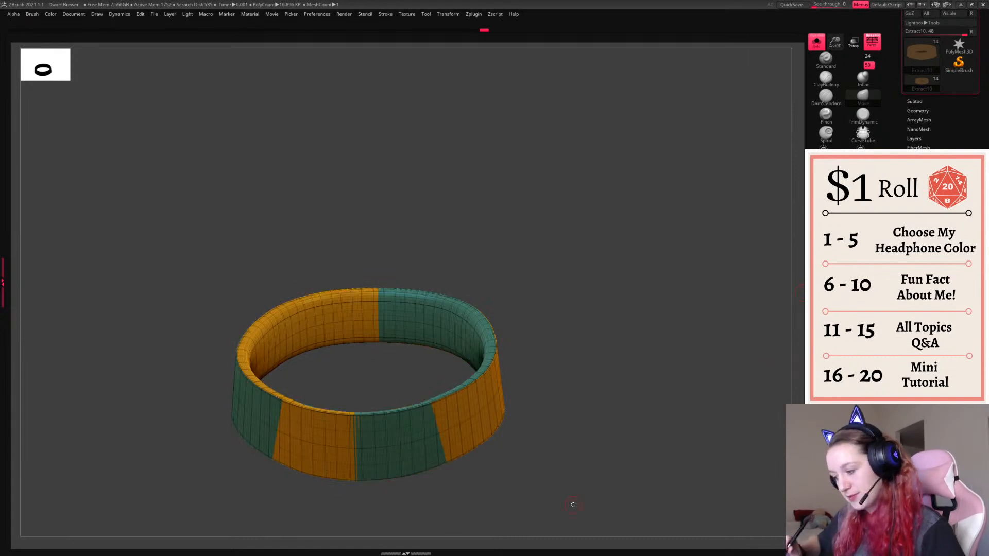
- Merge the belt's polygroups into a single group, turn off perspective and hide the wireframe
key(ctrl+w)
mouse_move(650, 424)
mouse_down()
mouse_move(651, 412)
mouse_move(658, 431)
mouse_move(657, 413)
mouse_up()
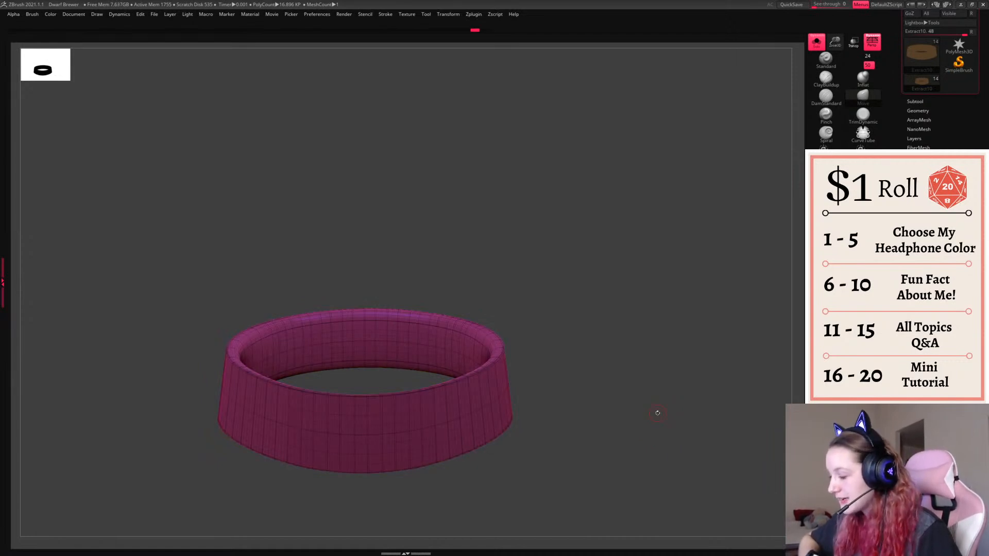
click(871, 41)
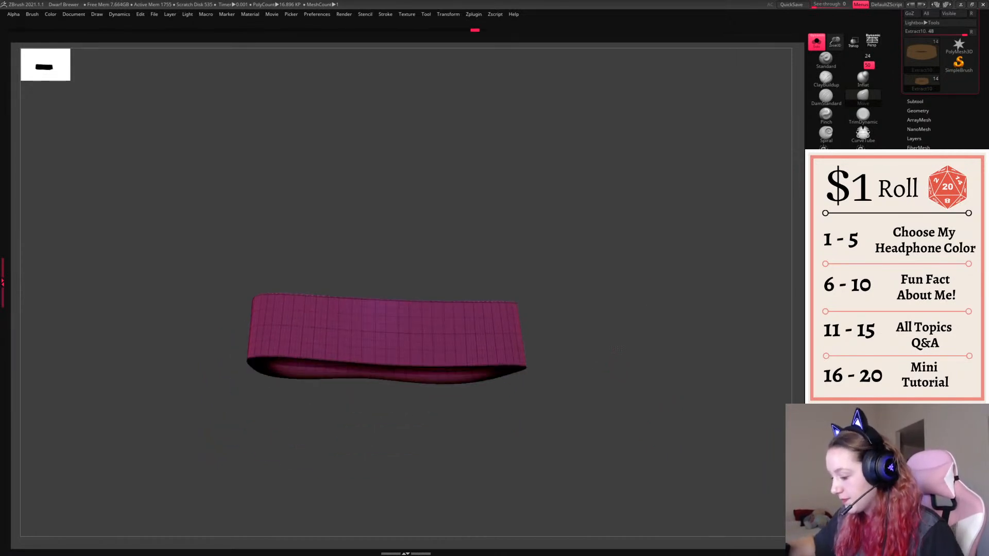
key(shift+f)
alt+drag(618, 372, 618, 376)
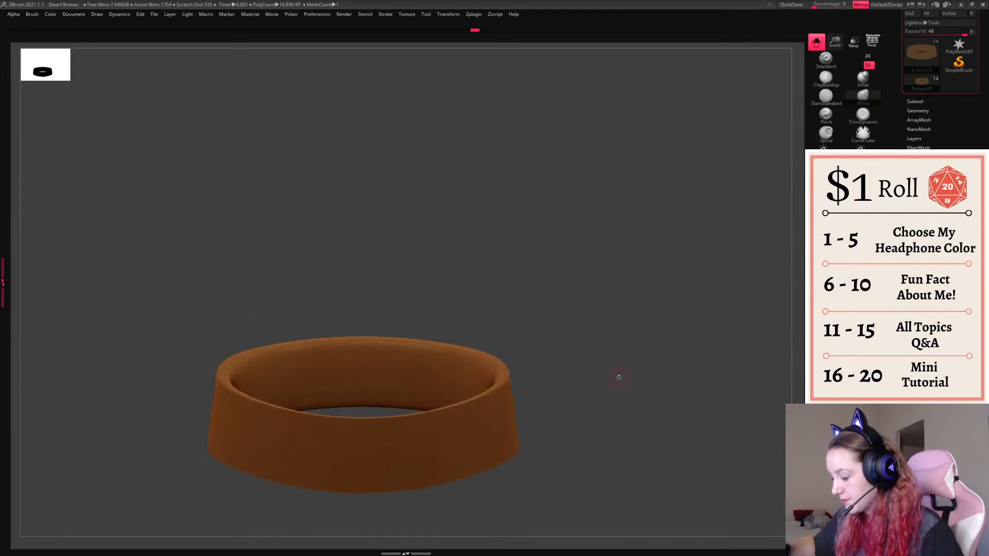
key(shift+f)
key(shift+f)
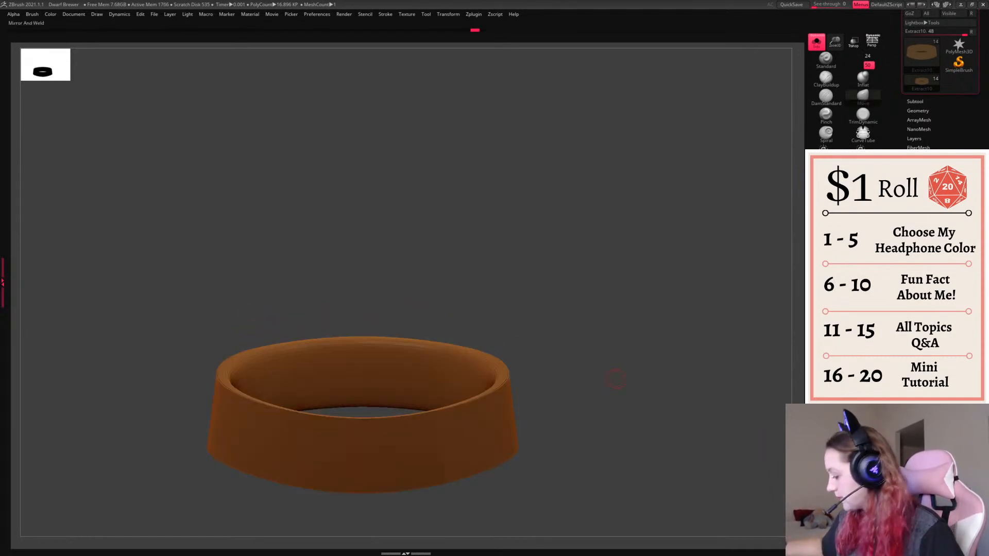
- Show the whole figure again and rebuild the belt with DynaMesh, without its subdivision levels
click(816, 42)
right_click(570, 418)
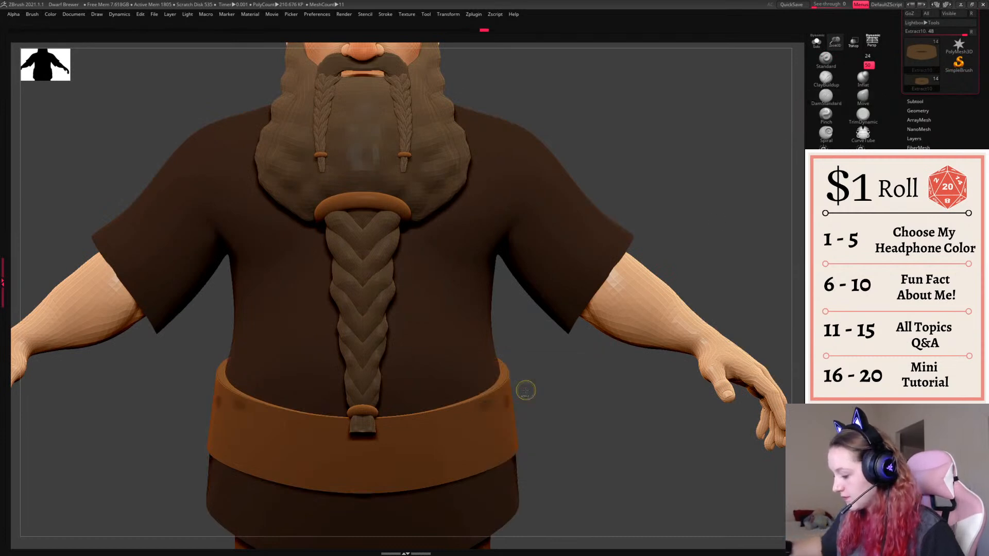
key(ctrl+z)
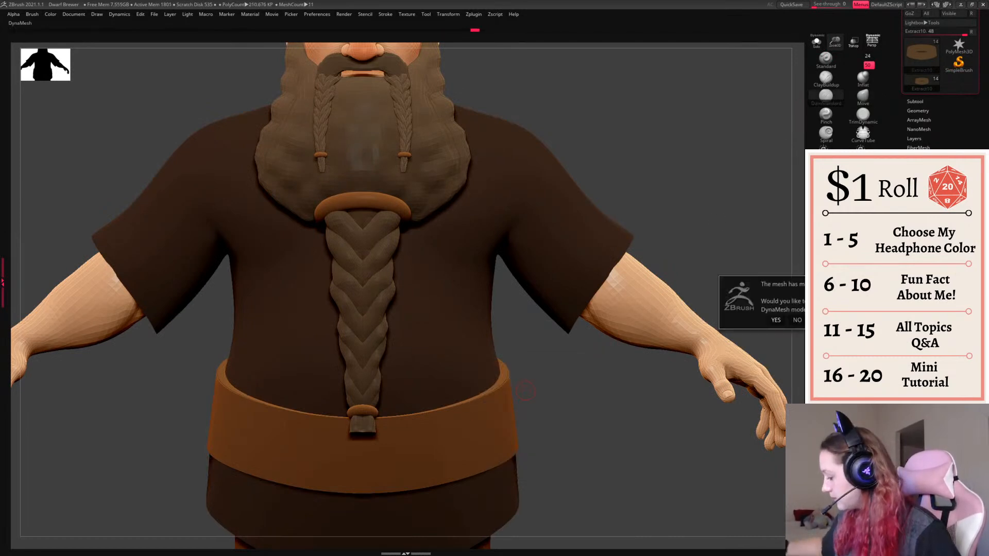
click(918, 110)
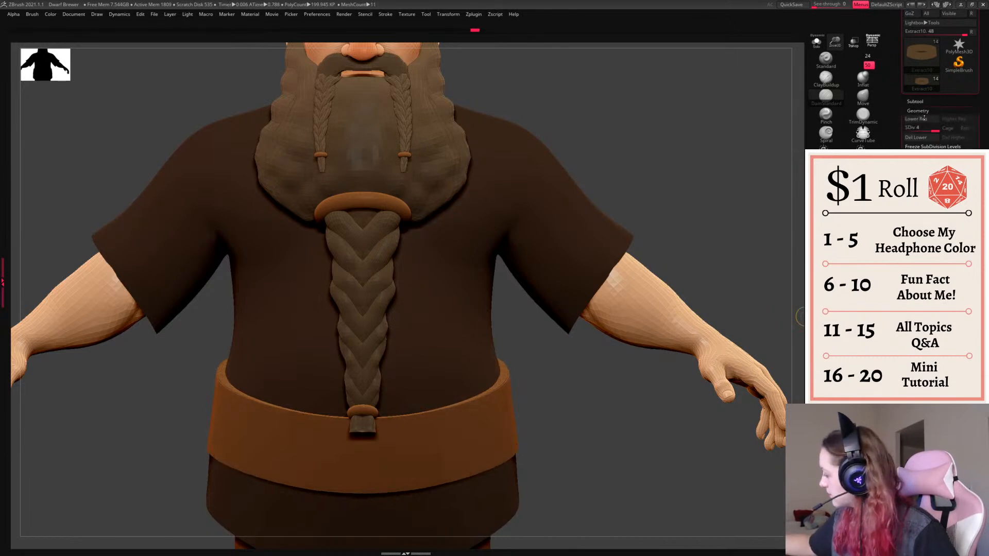
click(916, 119)
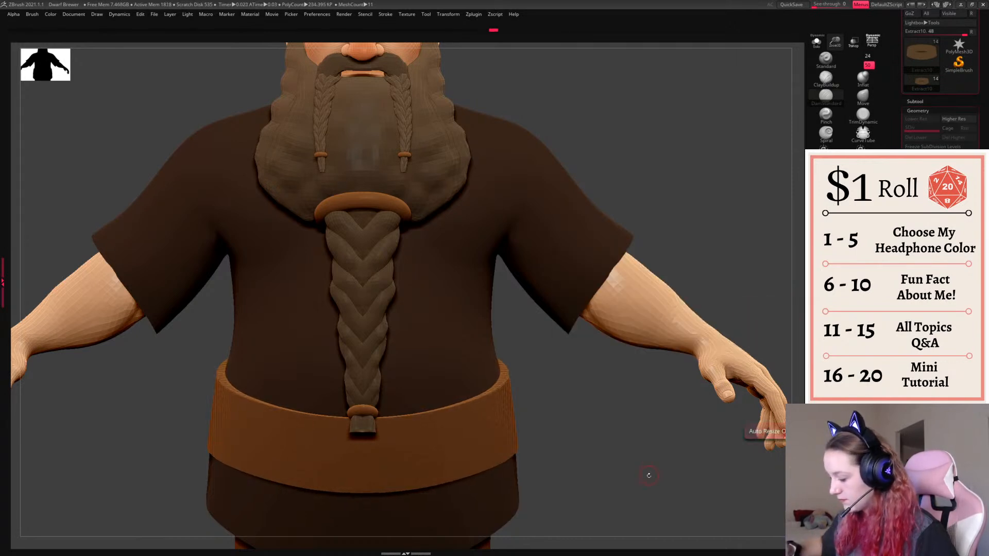
- Subdivide the rebuilt belt to level 2 and frame the full figure
drag(647, 470, 630, 483)
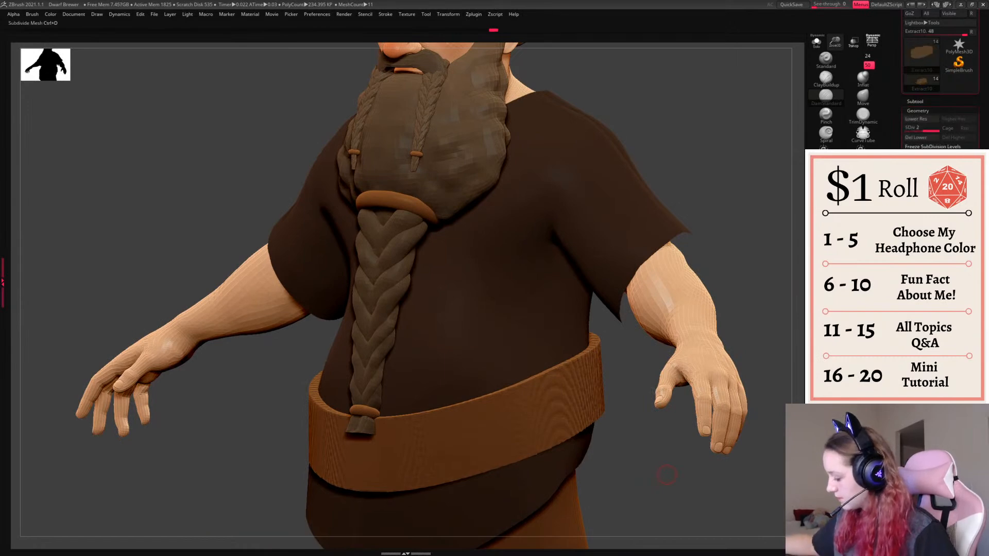
drag(677, 428, 698, 456)
key(f)
key(f)
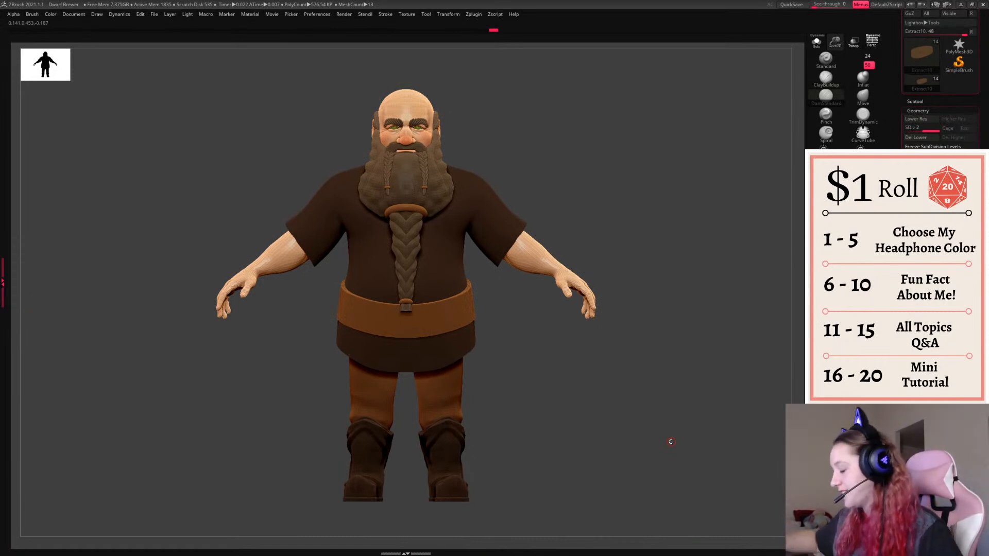
- Turn on perspective, choose the TrimDynamic brush and isolate the belt
key(p)
drag(600, 399, 608, 402)
ctrl+drag(484, 394, 673, 511)
ctrl+right_drag(608, 402, 608, 443)
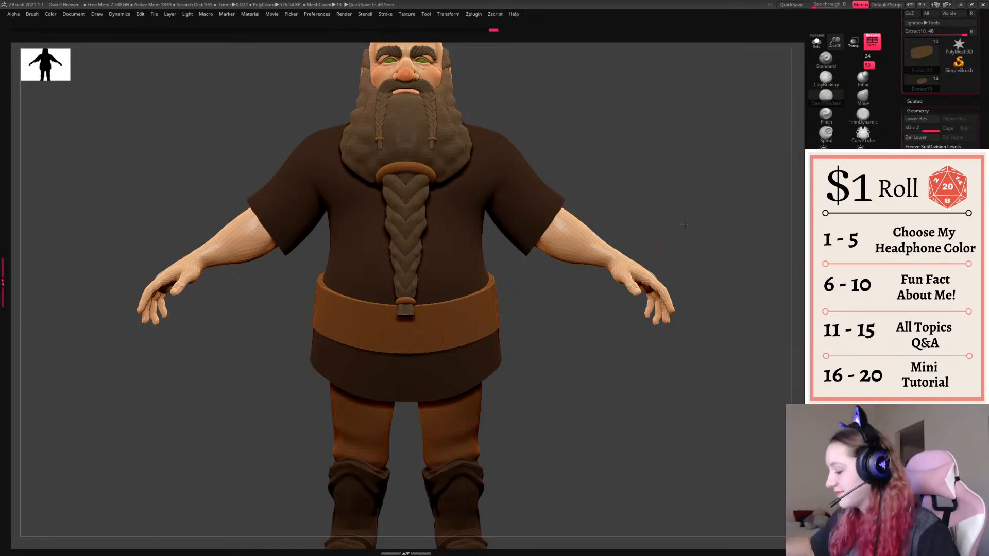
click(863, 115)
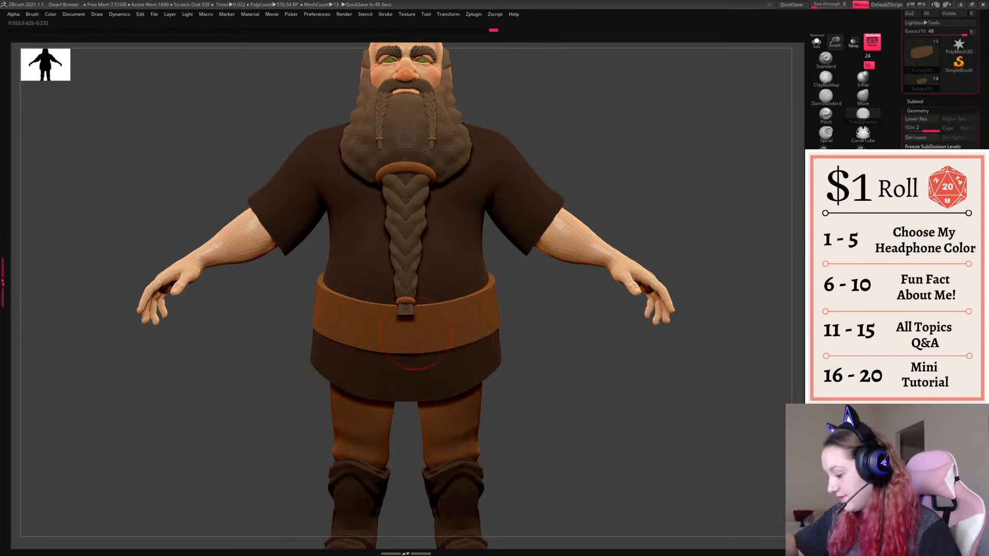
right_drag(421, 338, 426, 318)
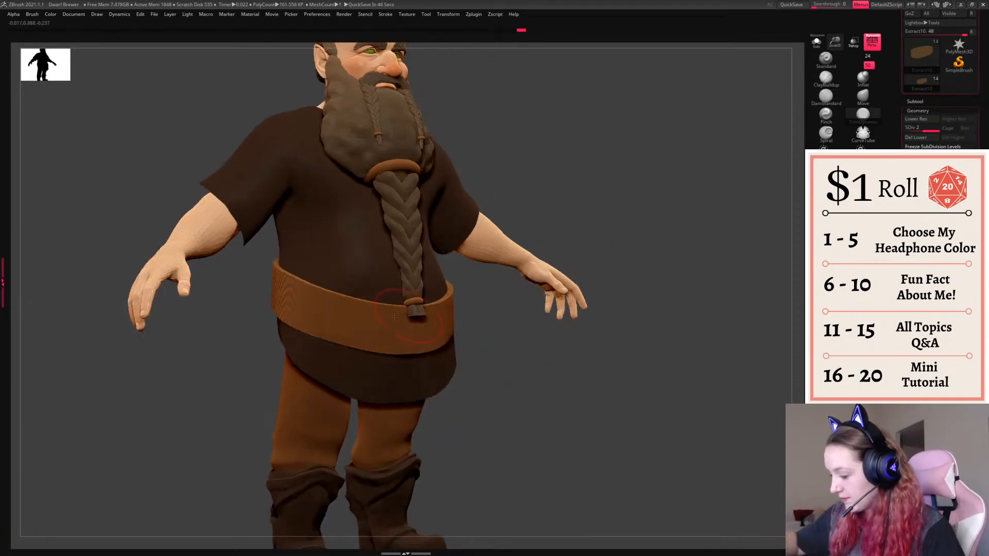
drag(660, 210, 595, 262)
key(alt+s)
mouse_move(606, 267)
right_down()
mouse_move(574, 268)
mouse_move(555, 319)
right_up()
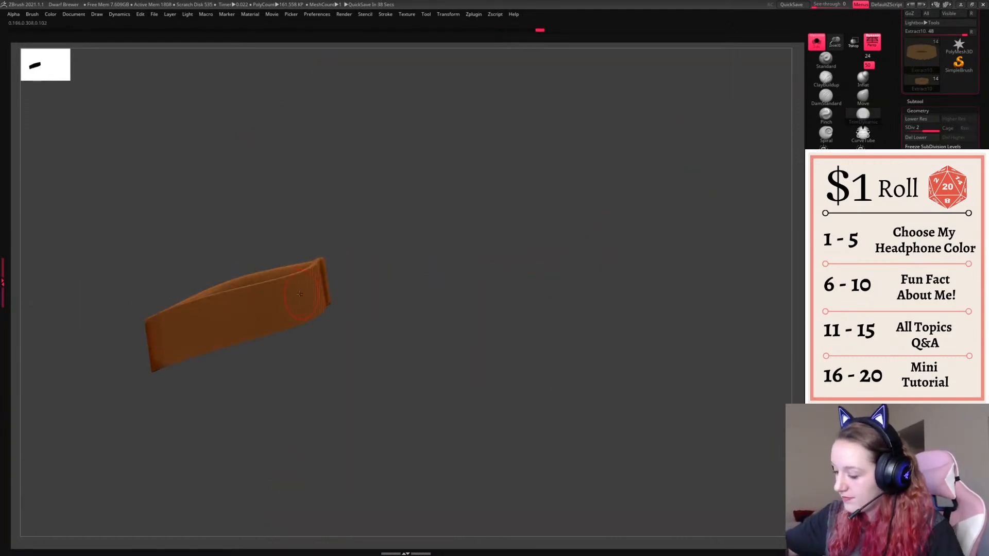
drag(298, 309, 304, 308)
mouse_move(489, 237)
right_down()
mouse_move(548, 260)
mouse_move(620, 256)
mouse_move(624, 246)
mouse_move(604, 247)
right_up()
mouse_move(166, 205)
ctrl+mouse_down()
mouse_move(508, 274)
mouse_move(169, 249)
ctrl+mouse_up()
key(ctrl+z)
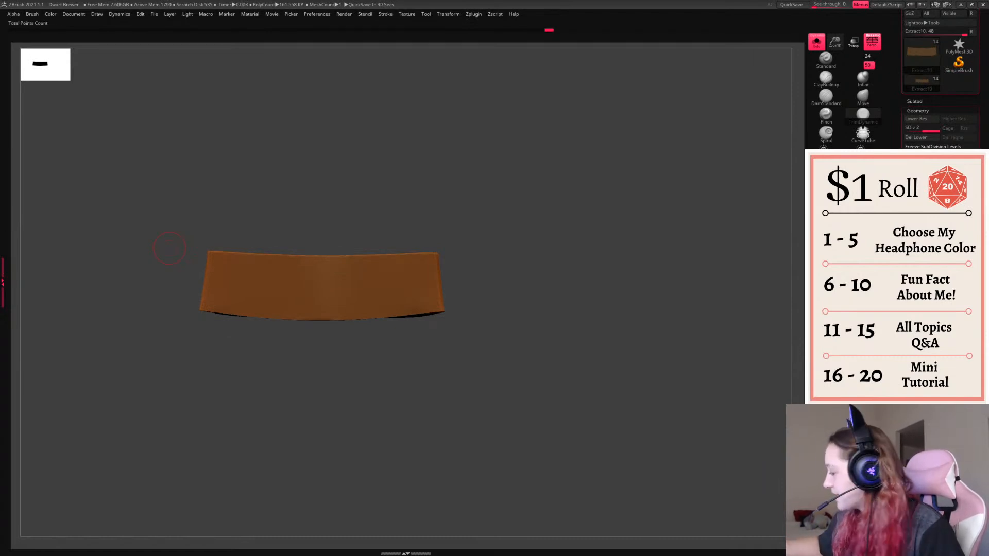
ctrl+drag(175, 216, 477, 261)
ctrl+click(427, 259)
ctrl+drag(191, 350, 497, 308)
drag(543, 287, 687, 369)
- Turn off perspective and mask a strip along the belt's upper edge
click(871, 41)
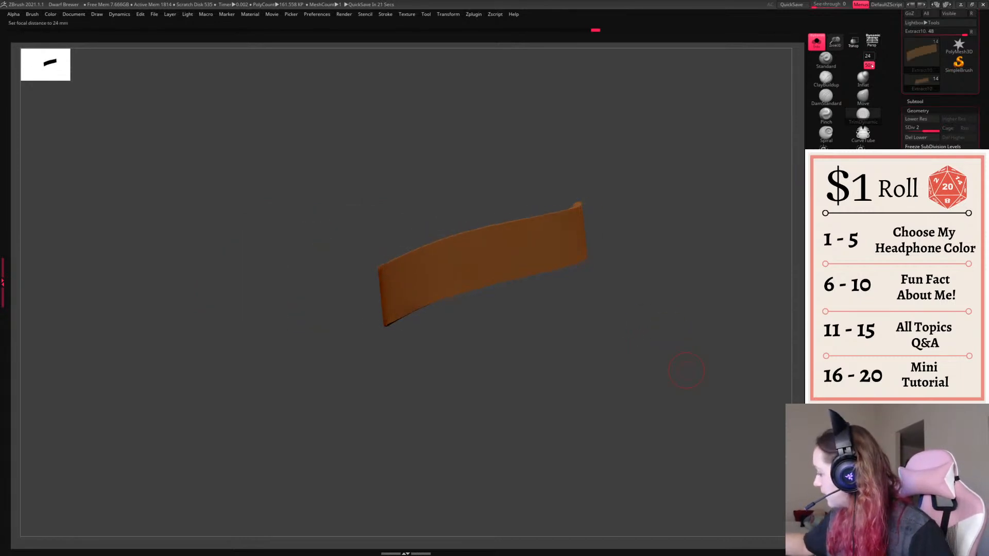
mouse_move(381, 192)
ctrl+mouse_down()
mouse_move(372, 273)
mouse_move(463, 212)
mouse_move(628, 198)
ctrl+mouse_up()
mouse_move(386, 204)
ctrl+mouse_down()
mouse_move(361, 276)
mouse_move(536, 226)
ctrl+mouse_up()
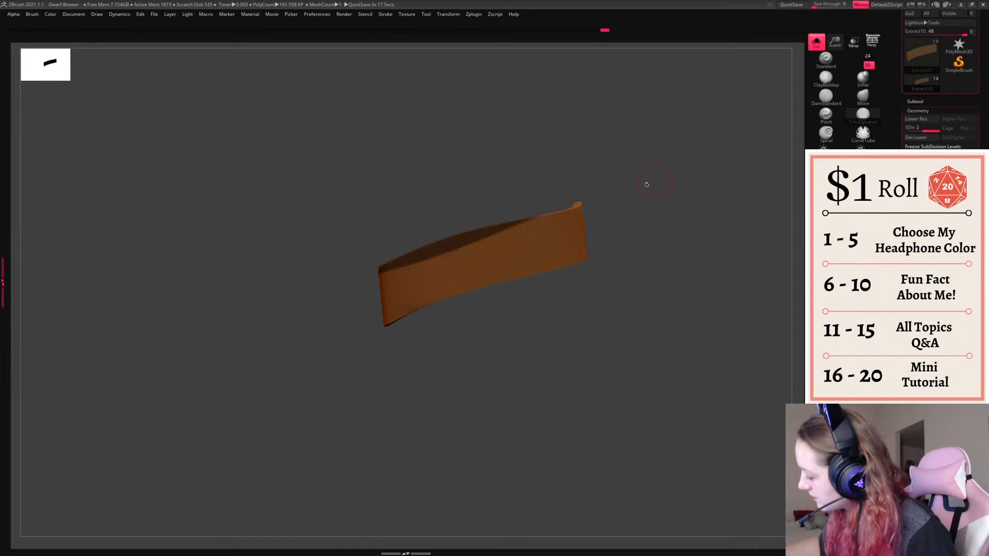
mouse_move(394, 190)
ctrl+mouse_down()
mouse_move(371, 225)
mouse_move(507, 229)
mouse_move(618, 199)
mouse_move(376, 252)
ctrl+mouse_up()
mouse_move(496, 182)
ctrl+mouse_down()
mouse_move(506, 232)
mouse_move(638, 195)
ctrl+mouse_up()
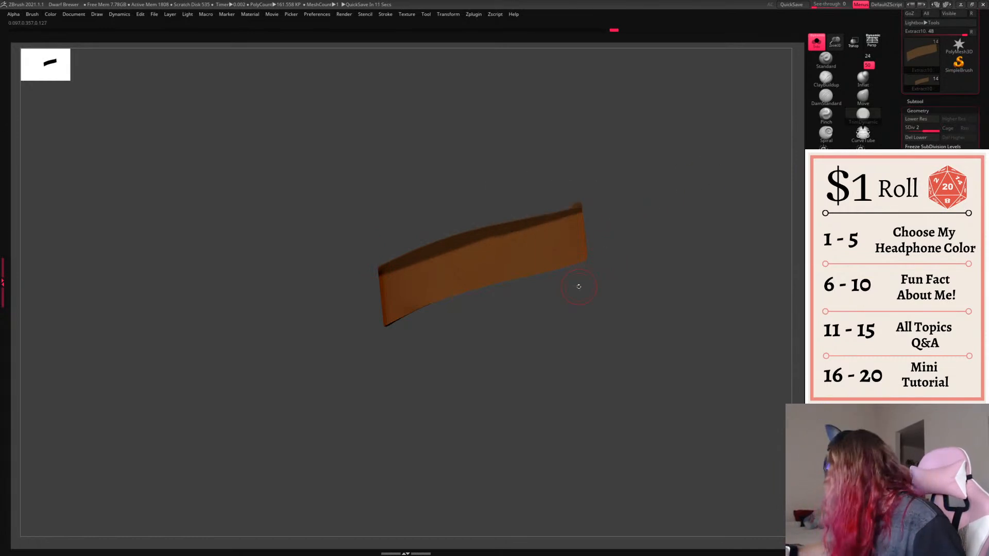
- Mask a matching strip along the belt's lower edge
mouse_move(390, 373)
ctrl+mouse_down()
mouse_move(375, 276)
mouse_move(645, 239)
mouse_move(678, 247)
ctrl+mouse_up()
mouse_move(390, 353)
ctrl+alt+mouse_down()
mouse_move(417, 267)
mouse_move(671, 253)
ctrl+alt+mouse_up()
mouse_move(387, 347)
ctrl+alt+mouse_down()
mouse_move(415, 261)
mouse_move(699, 271)
ctrl+alt+mouse_up()
mouse_move(376, 371)
ctrl+alt+mouse_down()
mouse_move(381, 275)
mouse_move(590, 260)
ctrl+alt+mouse_up()
drag(675, 346, 668, 366)
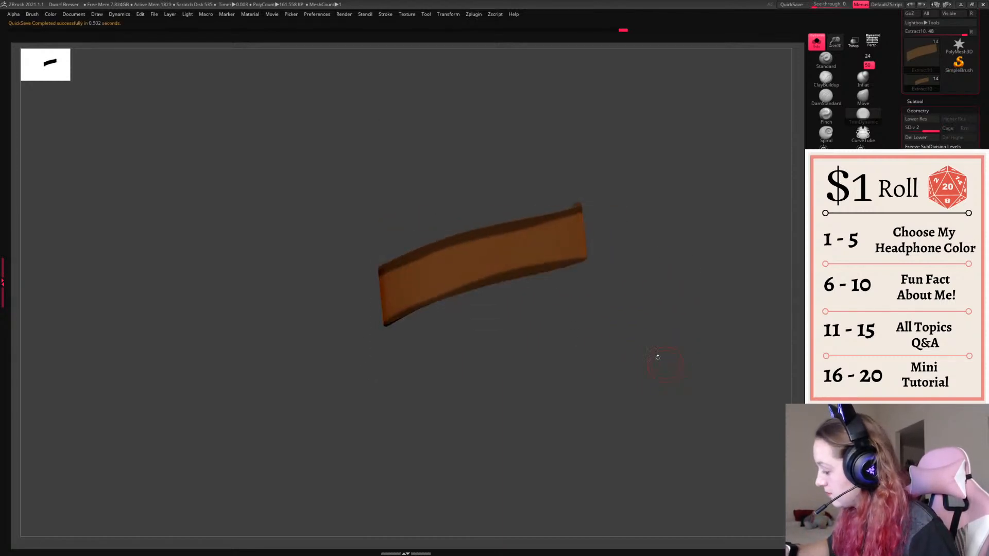
mouse_move(378, 372)
ctrl+mouse_down()
mouse_move(381, 282)
mouse_move(612, 255)
ctrl+mouse_up()
ctrl+drag(519, 331, 522, 347)
key(ctrl+z)
key(ctrl+z)
mouse_move(394, 358)
ctrl+mouse_down()
mouse_move(384, 335)
mouse_move(399, 312)
mouse_move(488, 276)
mouse_move(581, 257)
ctrl+mouse_up()
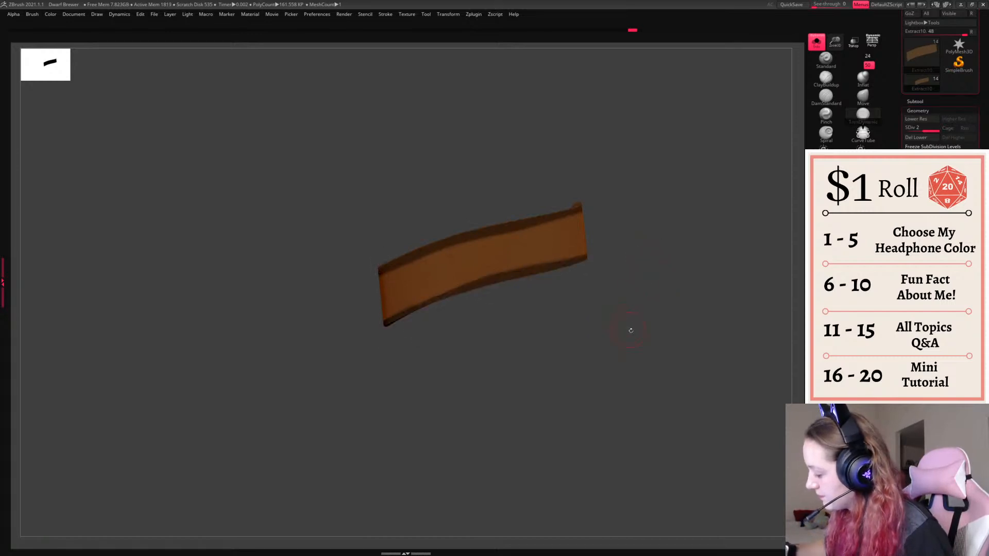
- Invert the mask, inflate the belt's upper and lower rims with the gizmo and clear the mask
mouse_move(649, 337)
mouse_down()
mouse_move(678, 348)
mouse_move(666, 342)
mouse_up()
ctrl+click(663, 341)
key(w)
ctrl+drag(400, 270, 425, 240)
key(q)
key(f)
key(f)
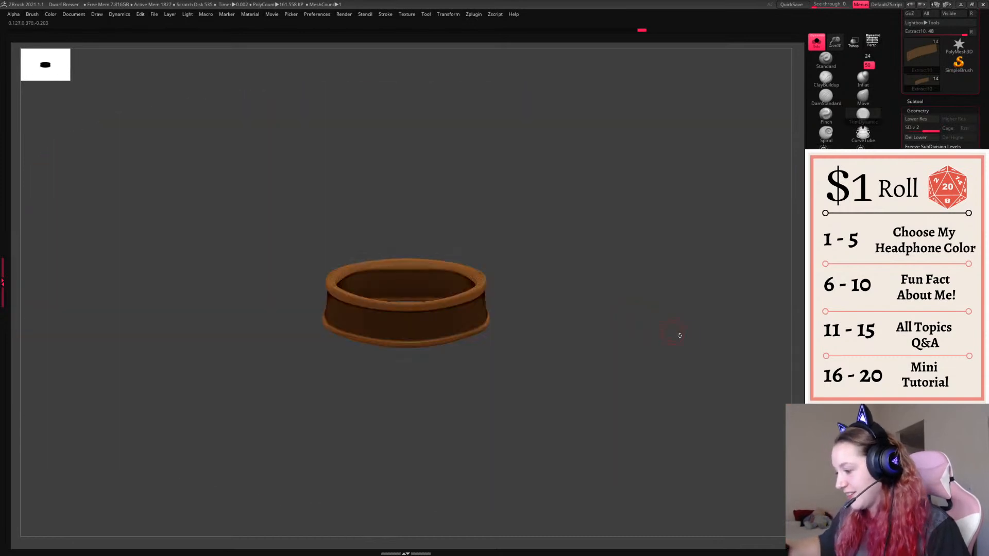
ctrl+drag(680, 350, 677, 341)
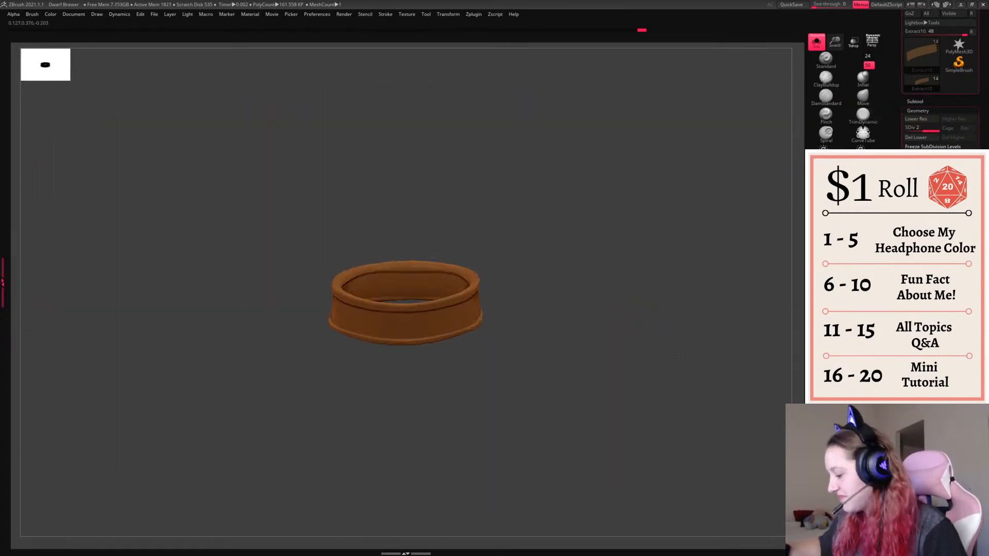
- Show the whole figure in perspective and pull the belt outward with the Move brush so it covers the shirt
click(816, 42)
right_click(570, 412)
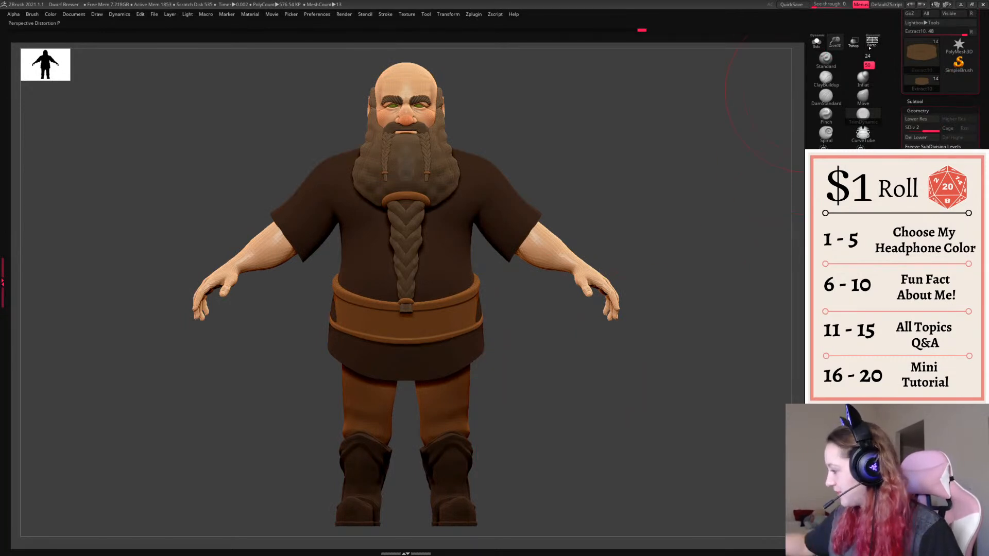
key(p)
right_click(521, 342)
mouse_move(479, 315)
mouse_down()
mouse_move(491, 303)
mouse_move(472, 283)
mouse_up()
key(s)
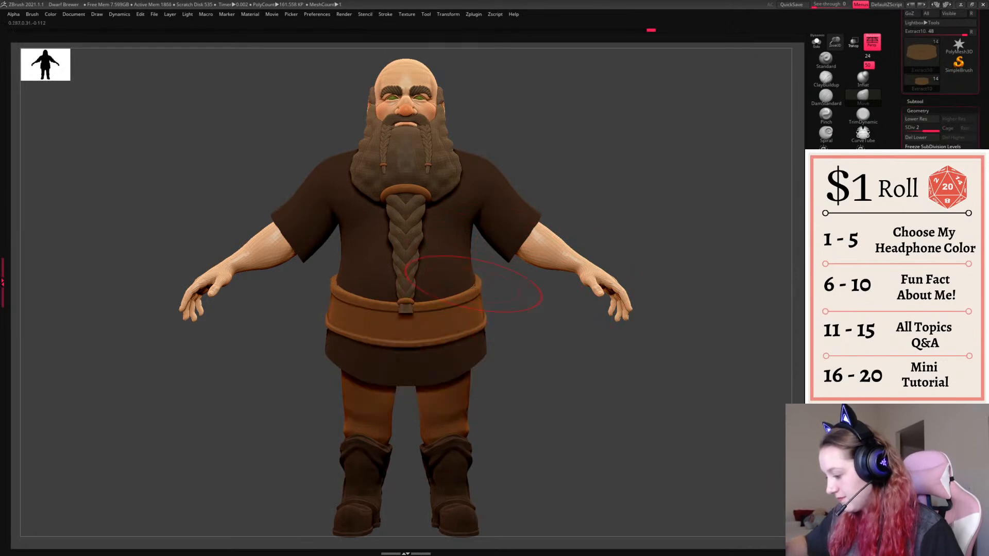
drag(455, 342, 457, 347)
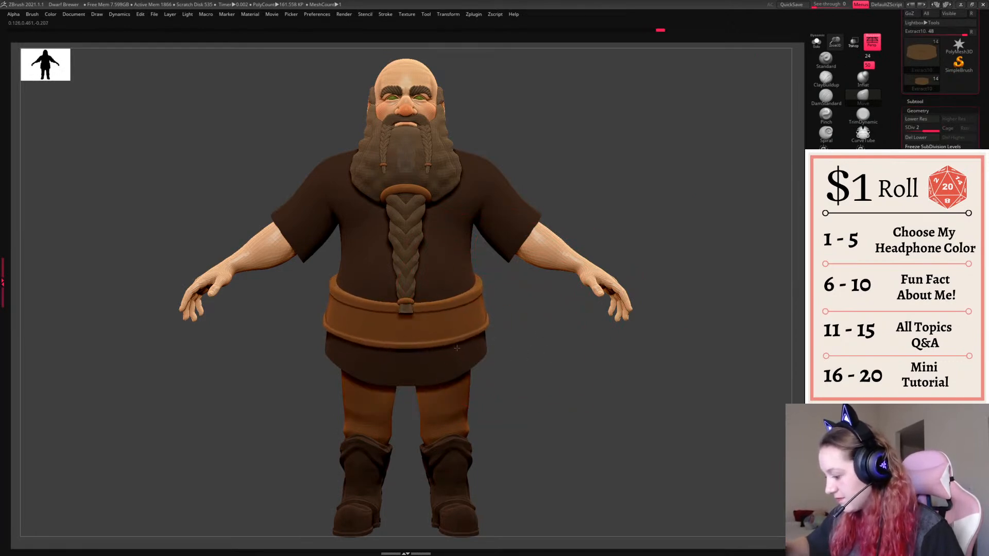
drag(594, 401, 565, 377)
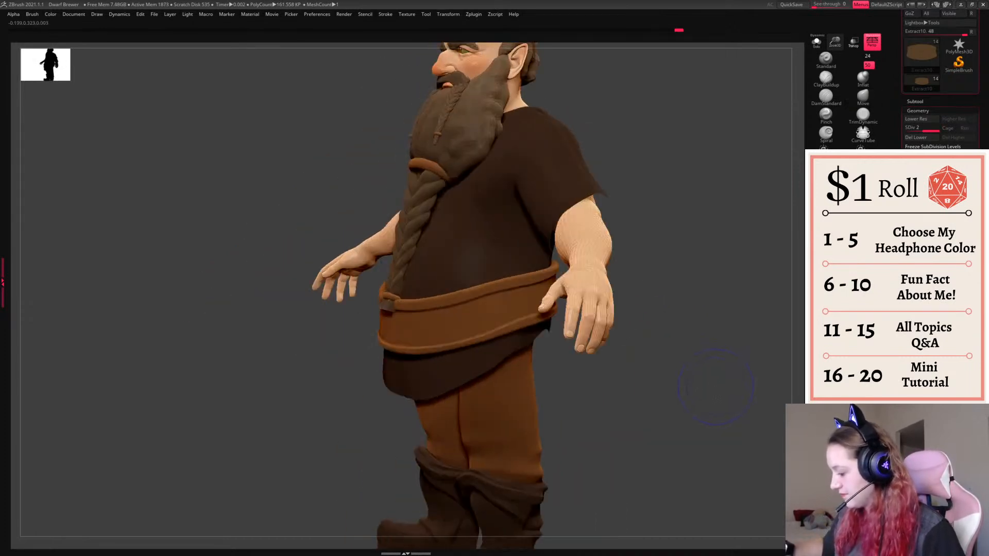
drag(592, 396, 639, 337)
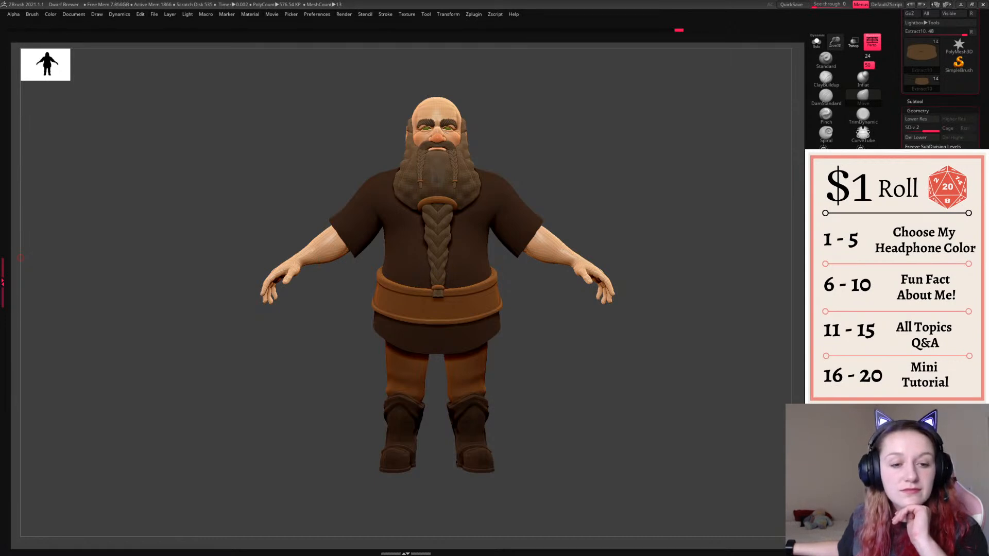
- Adjust the Draw Size and refine the belt's front and lower side edges with the Move brush
mouse_move(621, 303)
right_down()
mouse_move(630, 296)
mouse_move(622, 304)
right_up()
right_click(623, 305)
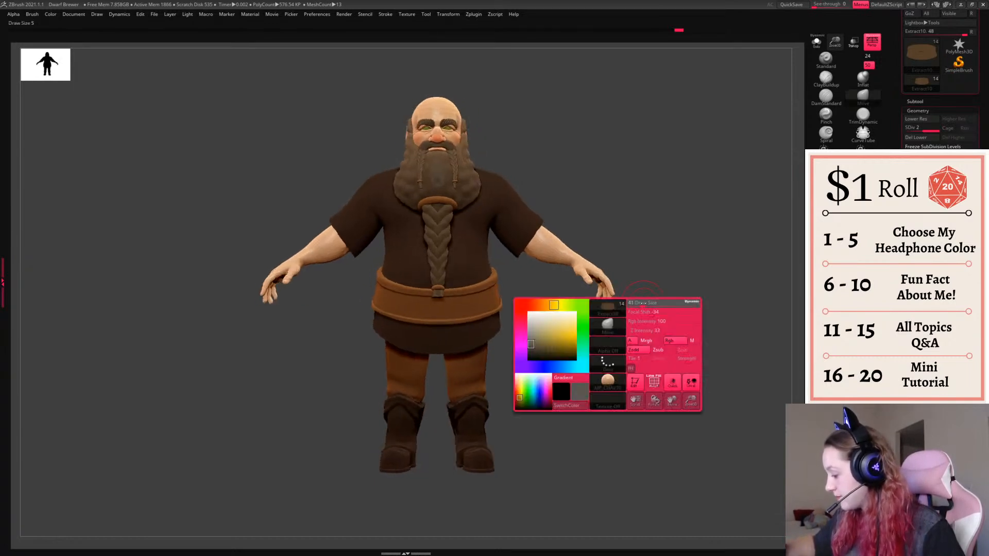
mouse_move(441, 313)
mouse_down()
mouse_move(457, 292)
mouse_move(465, 319)
mouse_move(462, 289)
mouse_move(475, 318)
mouse_up()
key(])
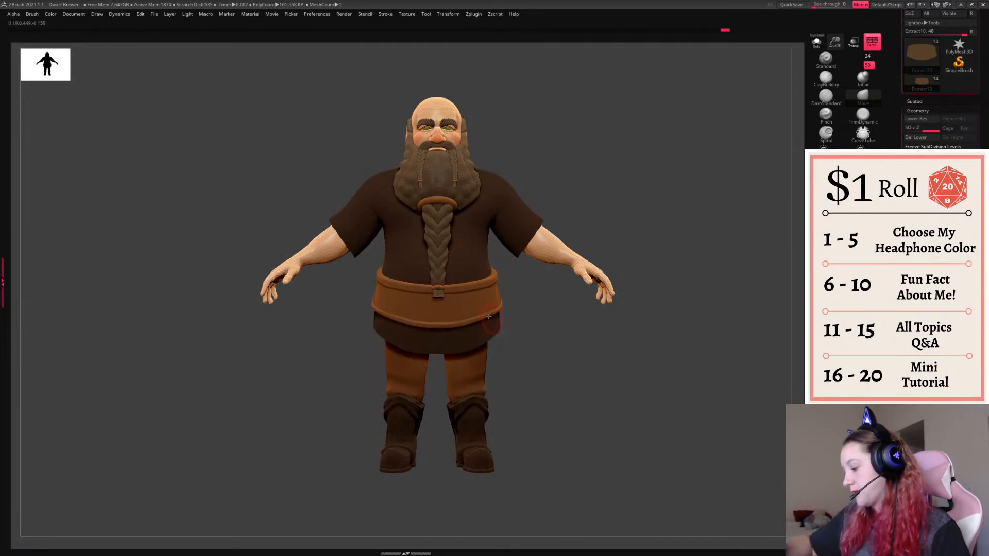
drag(493, 314, 492, 317)
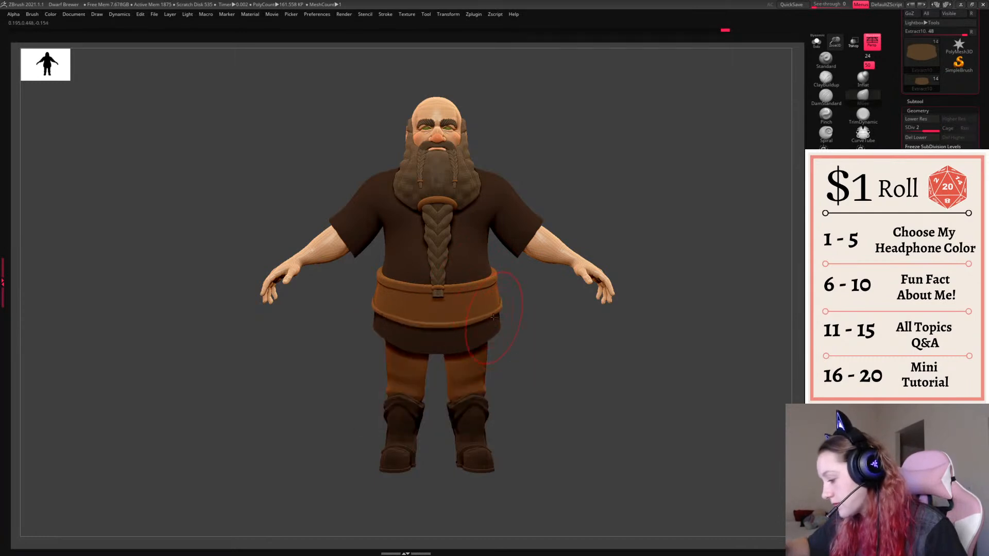
right_click(554, 381)
alt+drag(700, 304, 666, 300)
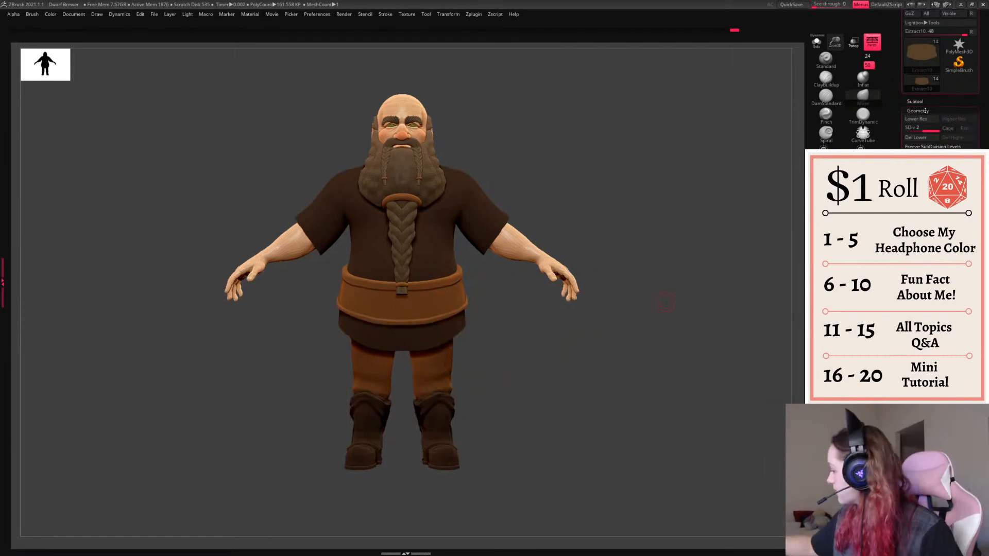
- Load the Buckles brush preset from the Brushes folder
click(916, 102)
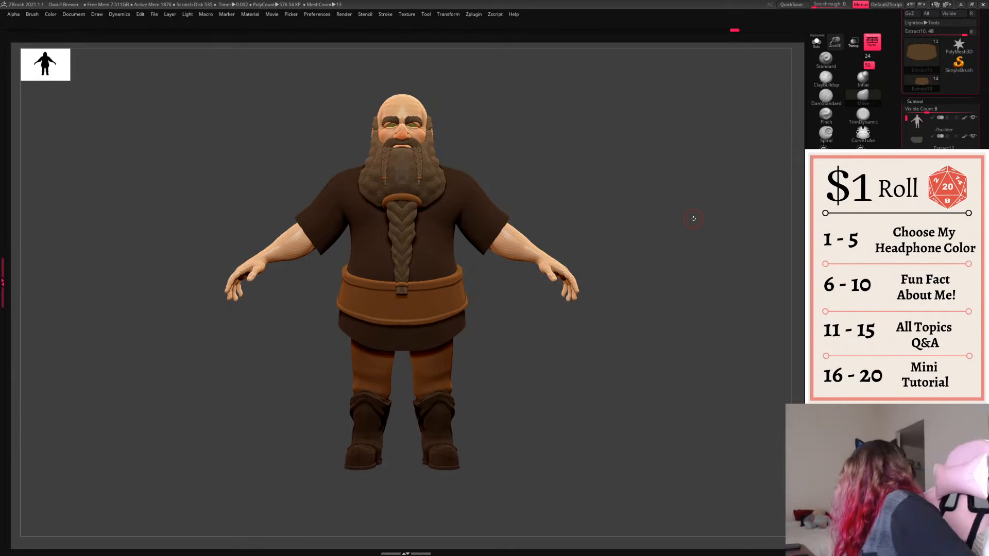
key(b)
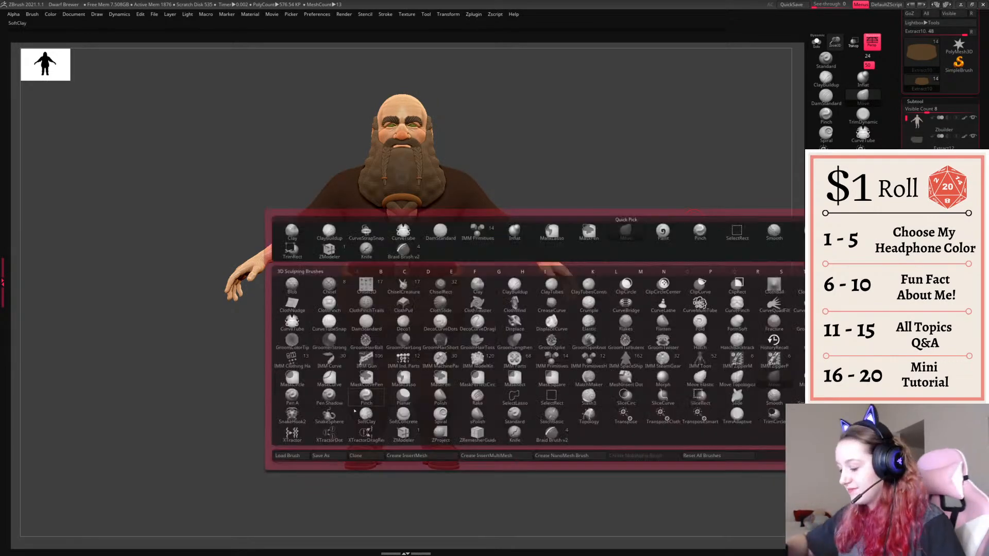
click(289, 455)
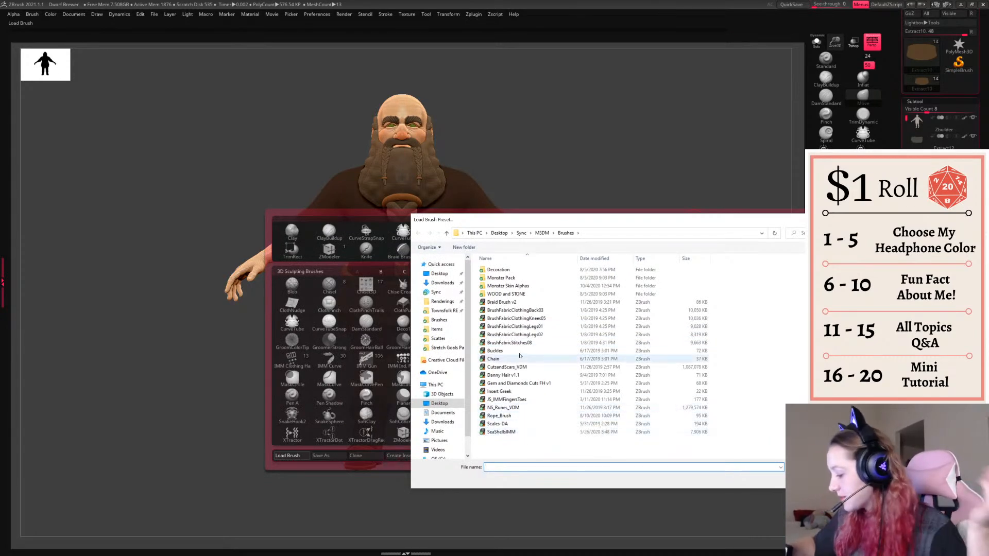
double_click(525, 358)
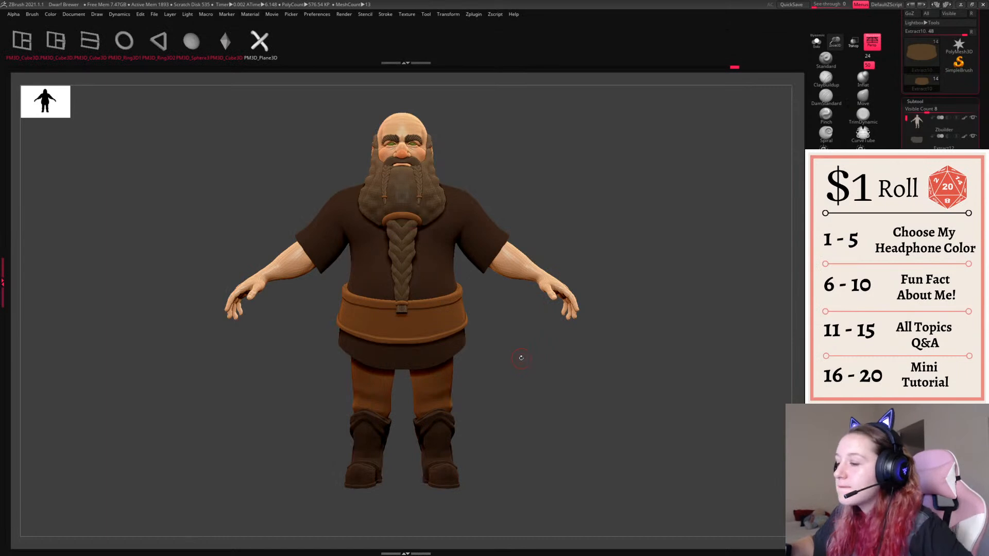
- Choose the first buckle shape, delete the belt's lower subdivision levels and insert the buckle at the belt's front centre
click(28, 45)
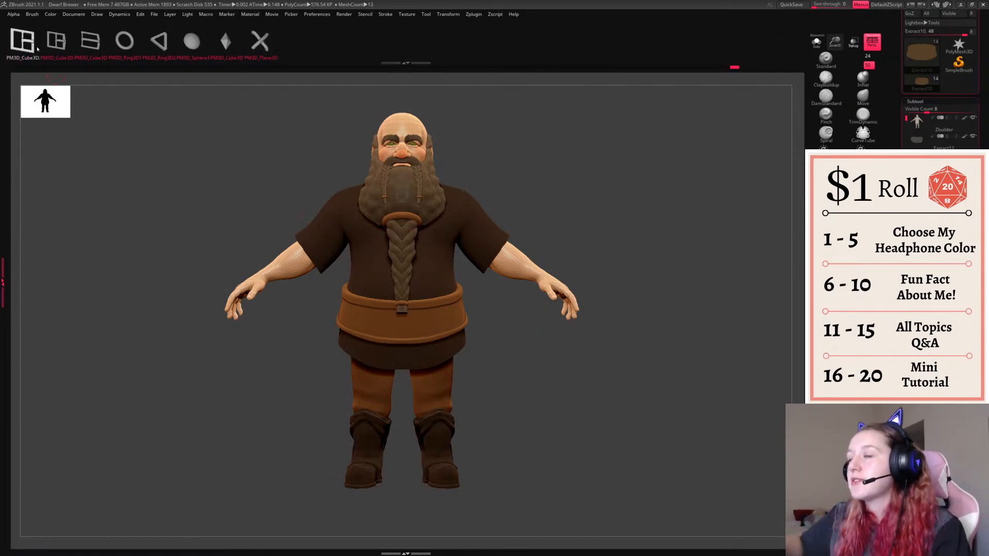
click(402, 325)
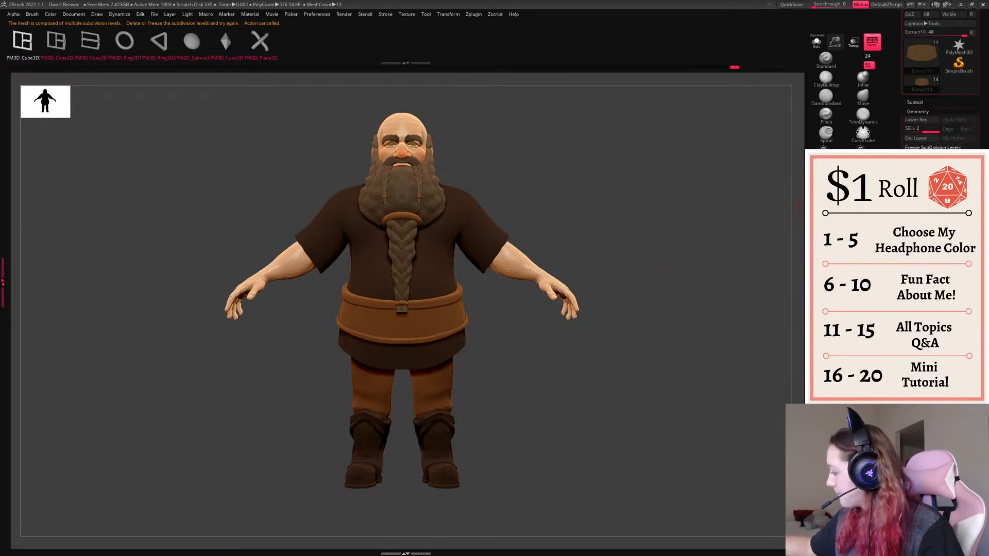
click(921, 138)
alt+click(402, 347)
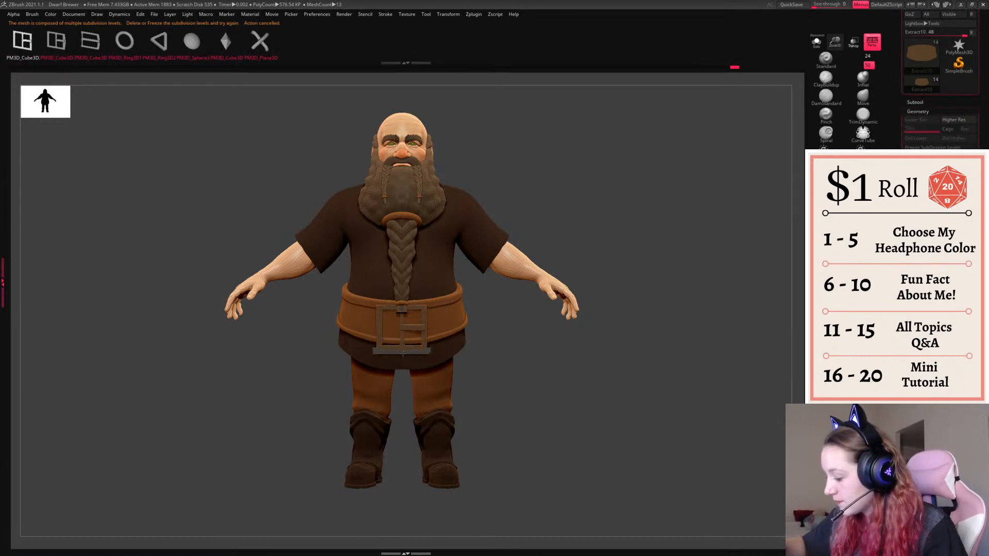
- Isolate the belt, split the buckle into its own subtool and subdivide it to level 3
click(816, 41)
key(w)
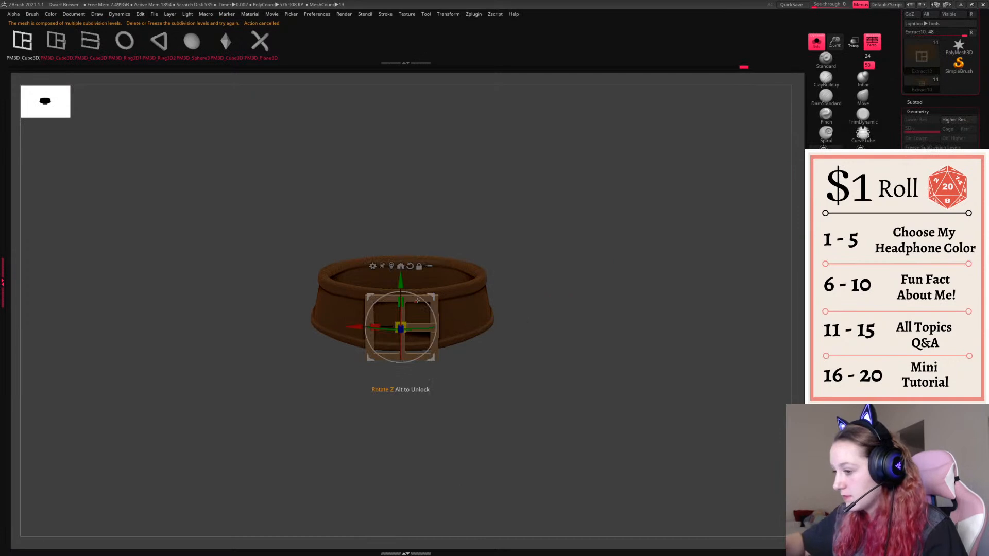
key(q)
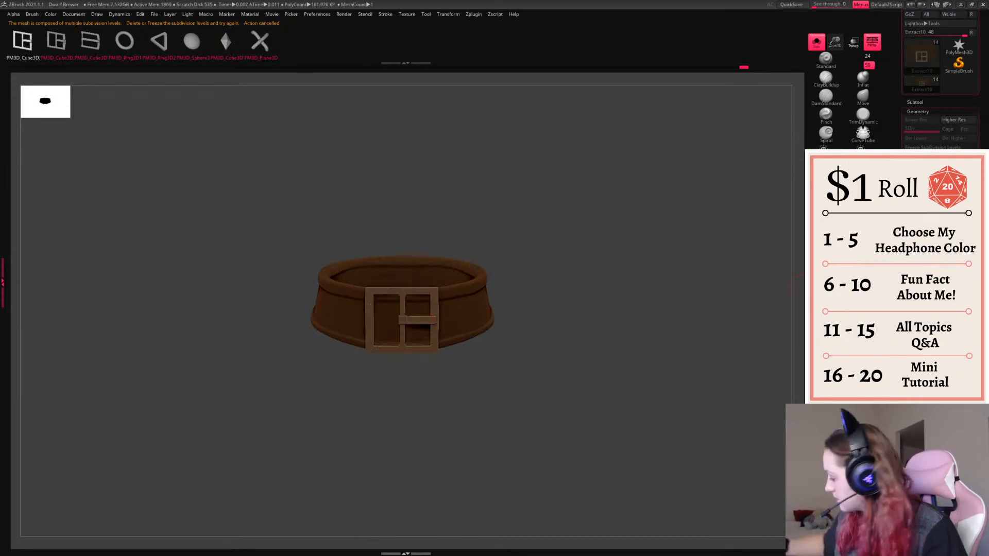
key(ctrl+z)
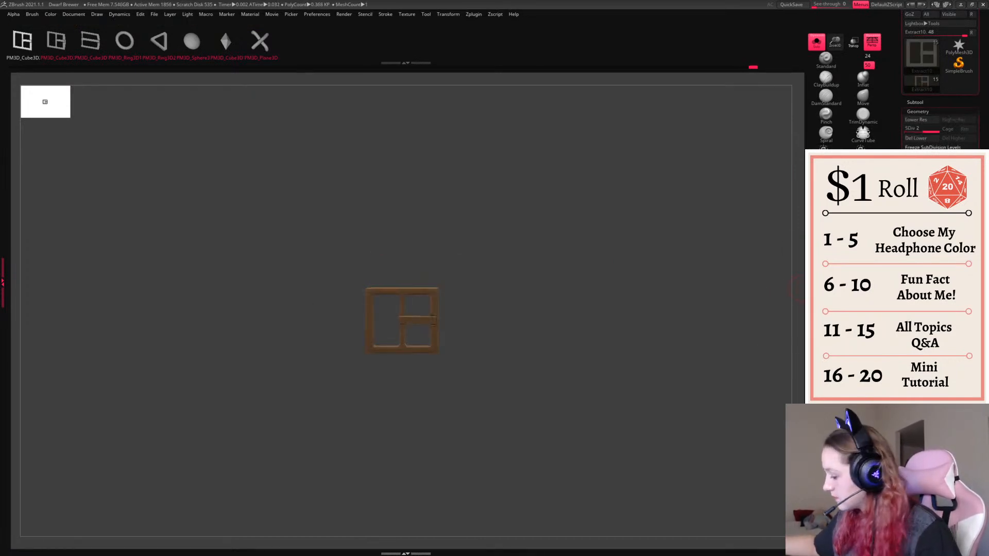
key(w)
key(q)
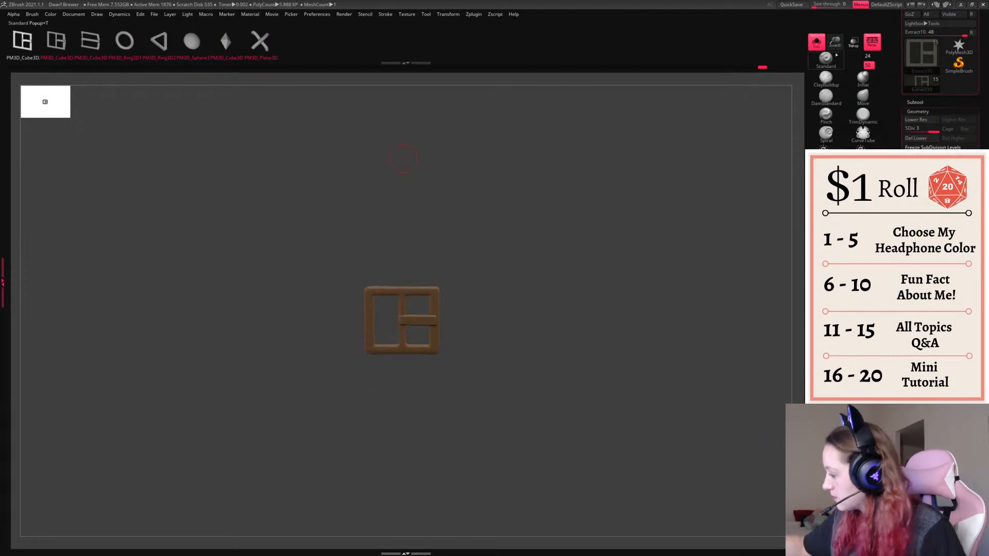
- Show the whole figure and thicken the buckle slightly with the gizmo so it stands out from the belt
key(alt+shift+s)
key(w)
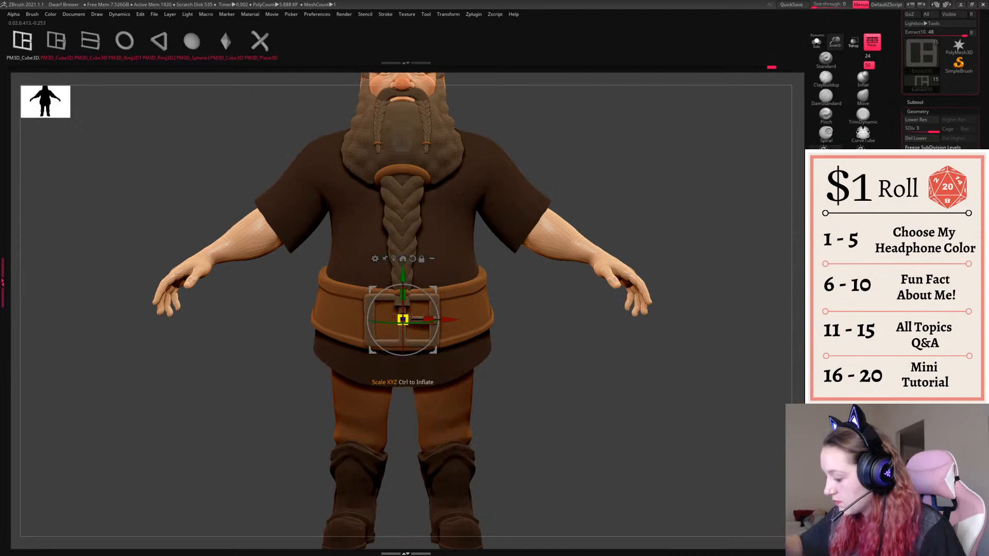
mouse_move(566, 360)
mouse_down()
mouse_move(427, 362)
mouse_move(567, 362)
mouse_up()
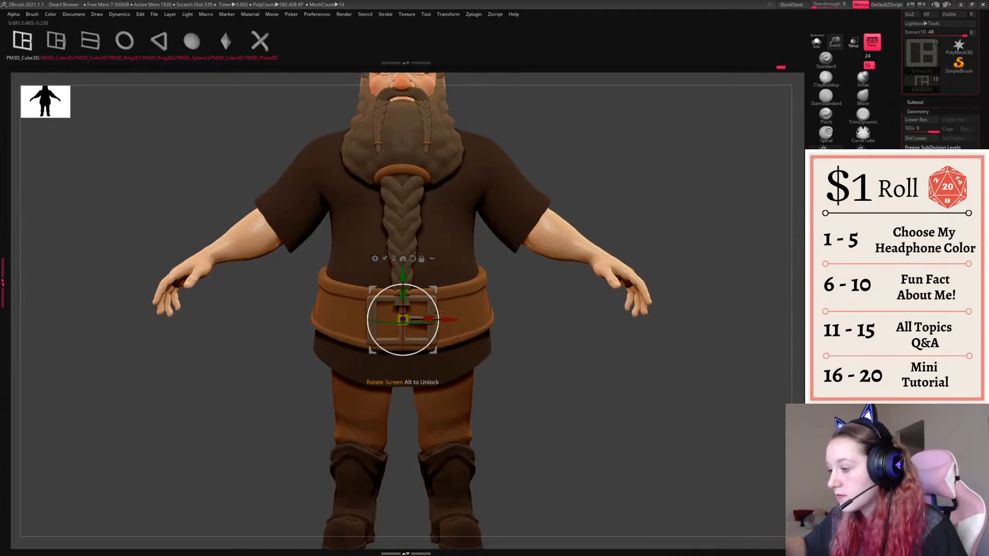
drag(402, 319, 409, 318)
drag(589, 385, 591, 383)
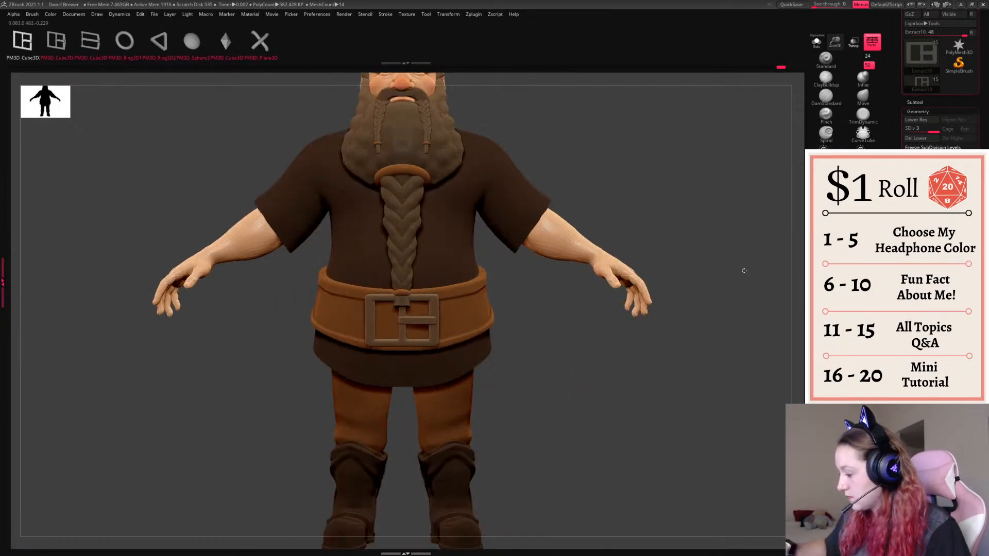
- Fill the belt buckle with a dark grey-brown color, adjusting the shade until it contrasts with the orange belt
click(824, 282)
right_click(587, 409)
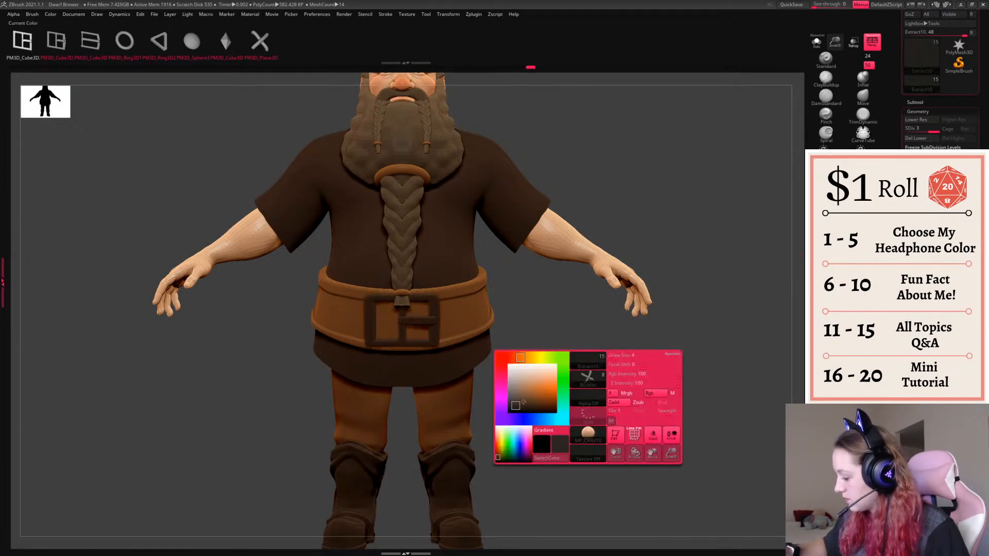
right_click(522, 335)
click(473, 388)
drag(424, 363, 422, 373)
click(824, 281)
right_click(609, 366)
drag(531, 351, 530, 363)
click(824, 282)
mouse_move(588, 387)
ctrl+right_down()
mouse_move(618, 399)
mouse_move(477, 390)
mouse_move(613, 396)
mouse_move(575, 379)
ctrl+right_up()
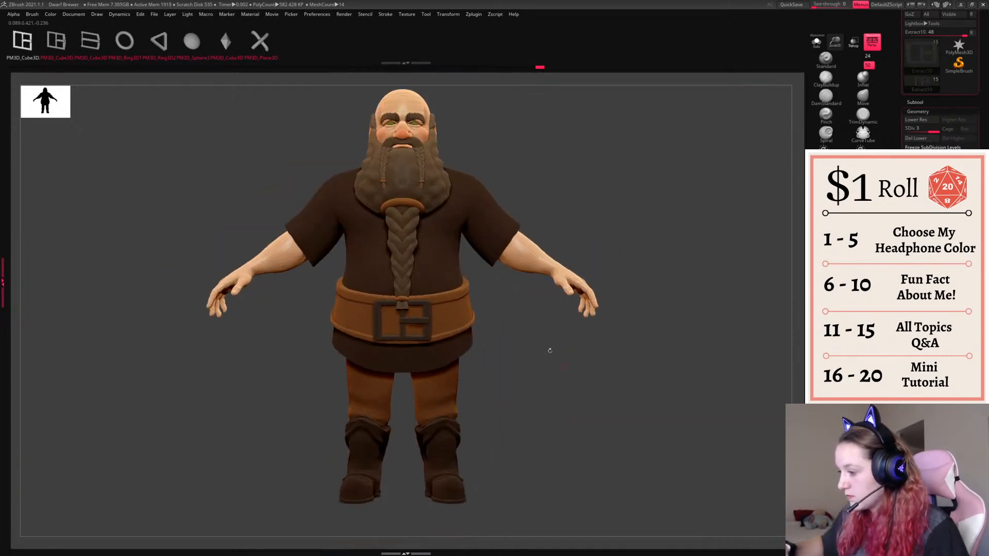
- Choose the X-shaped insert mesh, delete the lower subdivision levels and insert an X on the belt beside the buckle
click(260, 42)
key(shift+f)
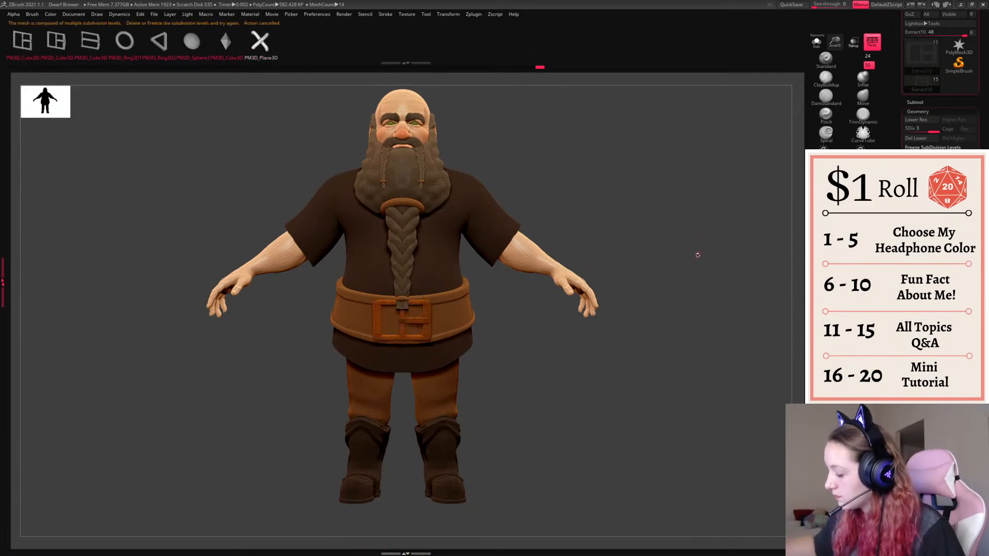
right_drag(697, 254, 686, 313)
click(916, 138)
alt+click(475, 315)
ctrl+right_drag(593, 361, 573, 369)
drag(465, 315, 468, 338)
- Check the inserted X pair in isolation, show the other subtools again and hide the dwarf's body
right_drag(618, 376, 591, 337)
click(816, 41)
right_drag(607, 289, 645, 289)
drag(443, 318, 453, 329)
key(ctrl+z)
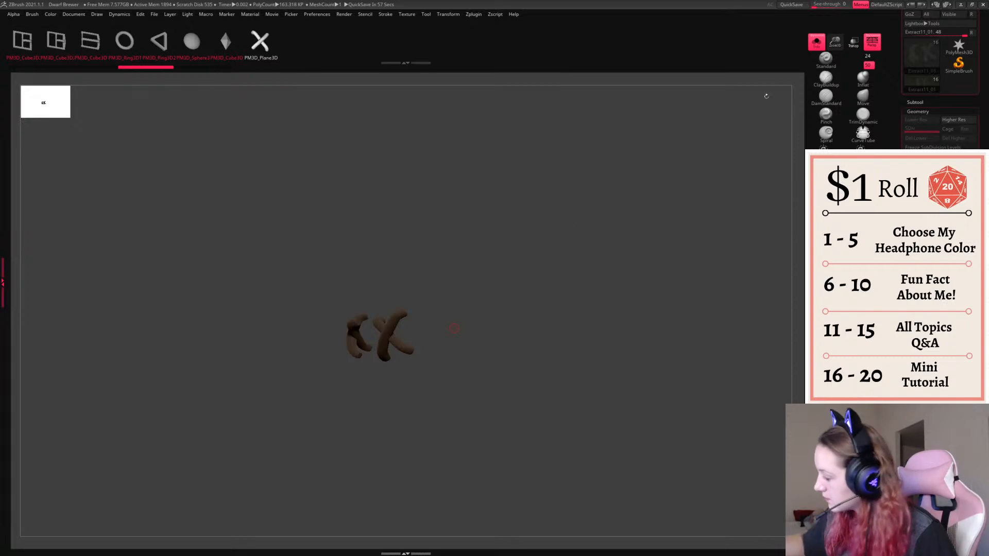
click(915, 103)
click(970, 120)
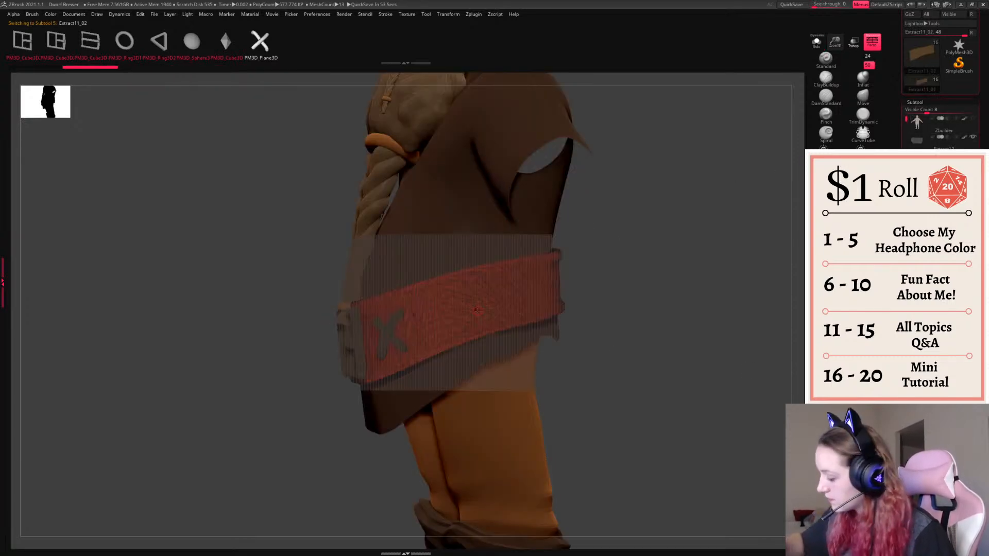
mouse_move(434, 321)
mouse_down()
mouse_move(438, 336)
mouse_move(451, 335)
mouse_up()
key(ctrl+z)
key(ctrl+z)
- Insert further X shapes along the belt's side toward the back and clear the mask from the belt
drag(640, 335, 557, 287)
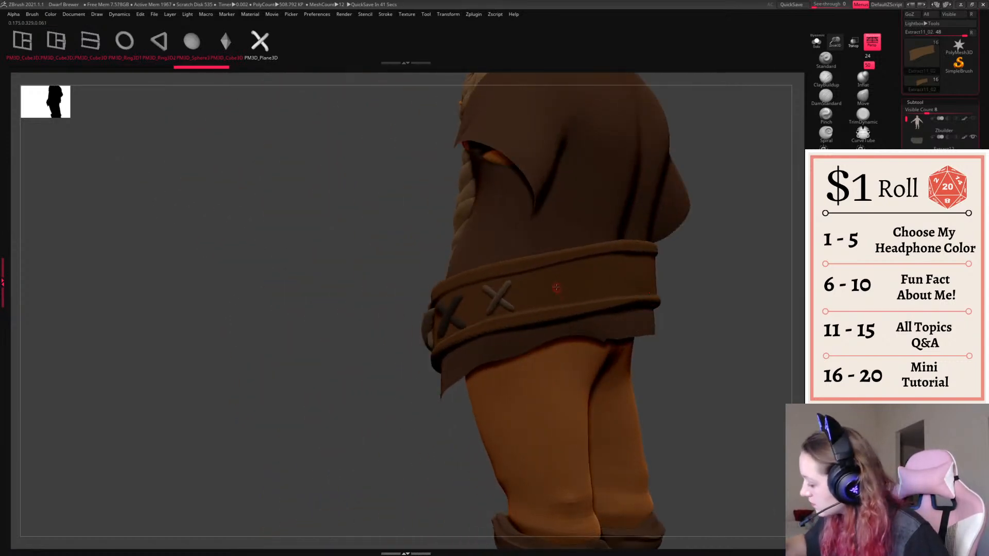
drag(693, 309, 638, 309)
mouse_move(608, 276)
mouse_down()
mouse_move(612, 292)
mouse_move(669, 289)
mouse_up()
drag(779, 370, 778, 360)
ctrl+drag(738, 368, 776, 377)
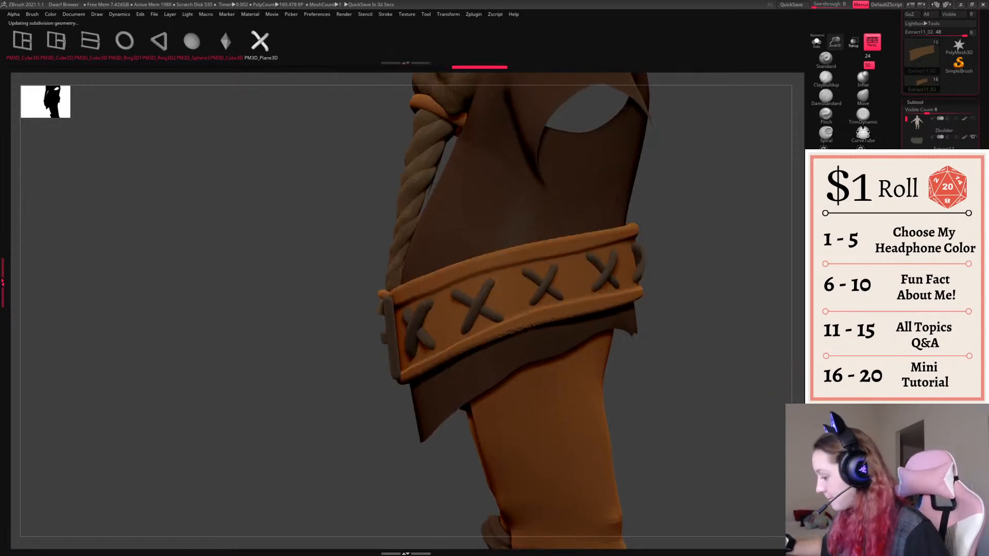
- Check the polygroups and split the newly inserted X shapes from the belt into their own subtool
key(shift+f)
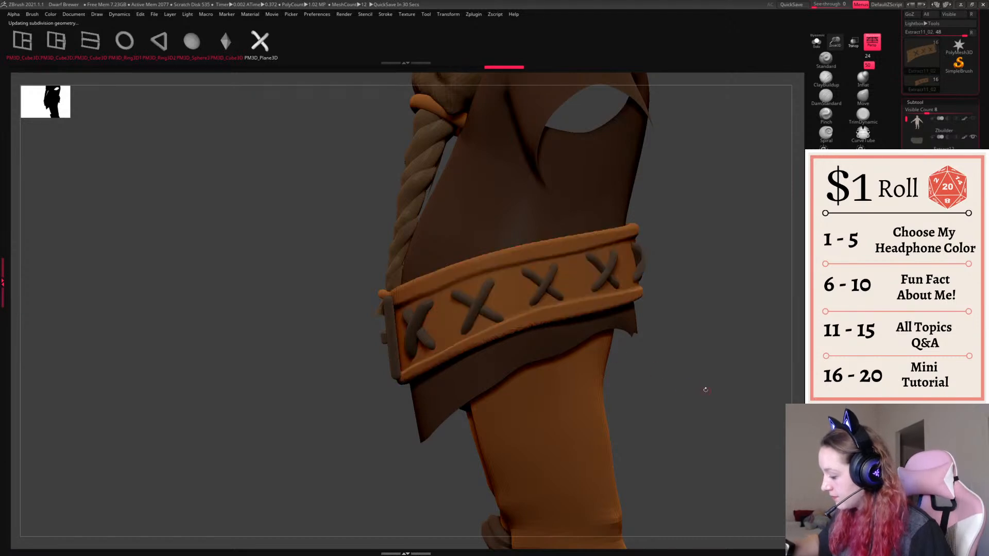
drag(711, 408, 678, 379)
key(shift+f)
alt+drag(717, 417, 677, 422)
key(shift+f)
drag(677, 366, 666, 366)
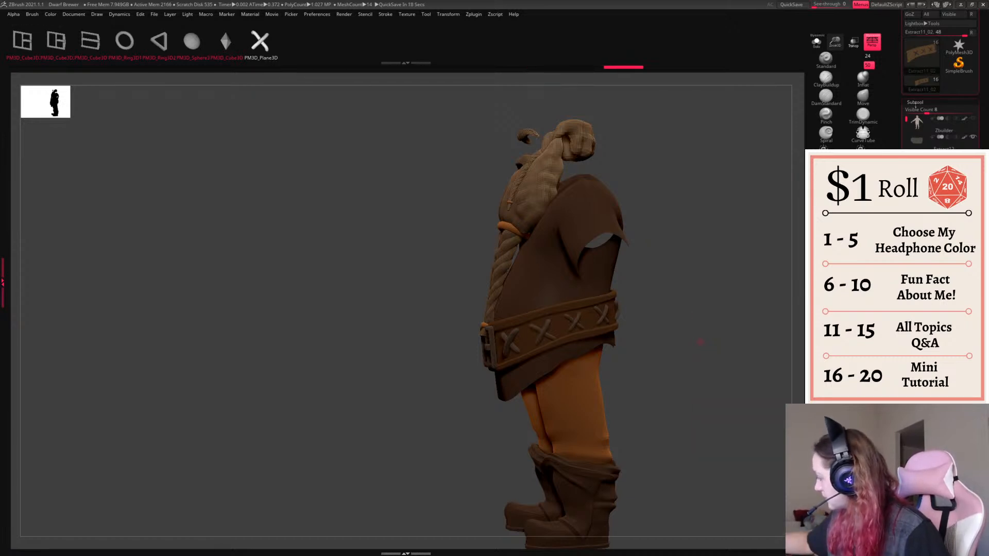
click(915, 102)
click(918, 112)
click(918, 112)
drag(685, 394, 738, 349)
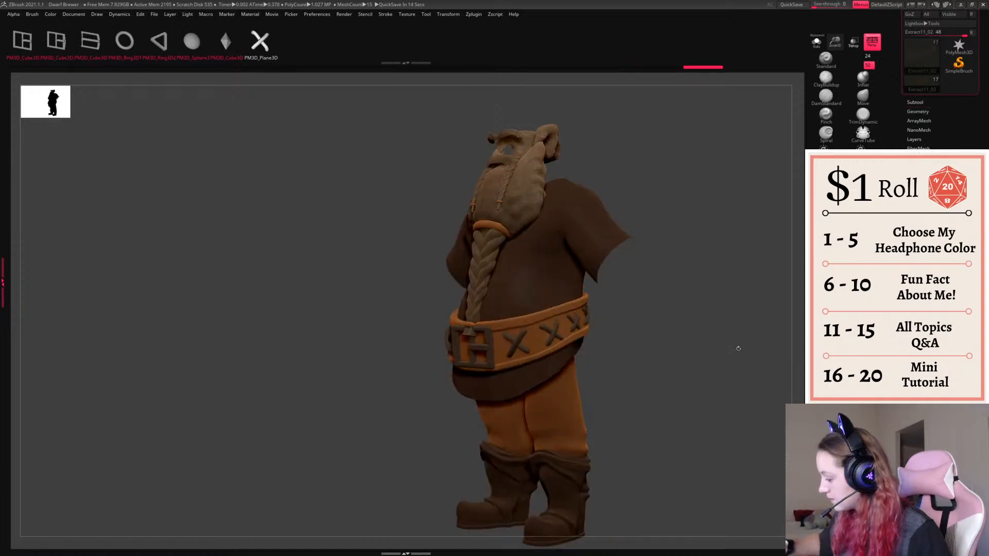
- Merge the newly split X shapes with the first X pair into one subtool and select the belt
click(919, 102)
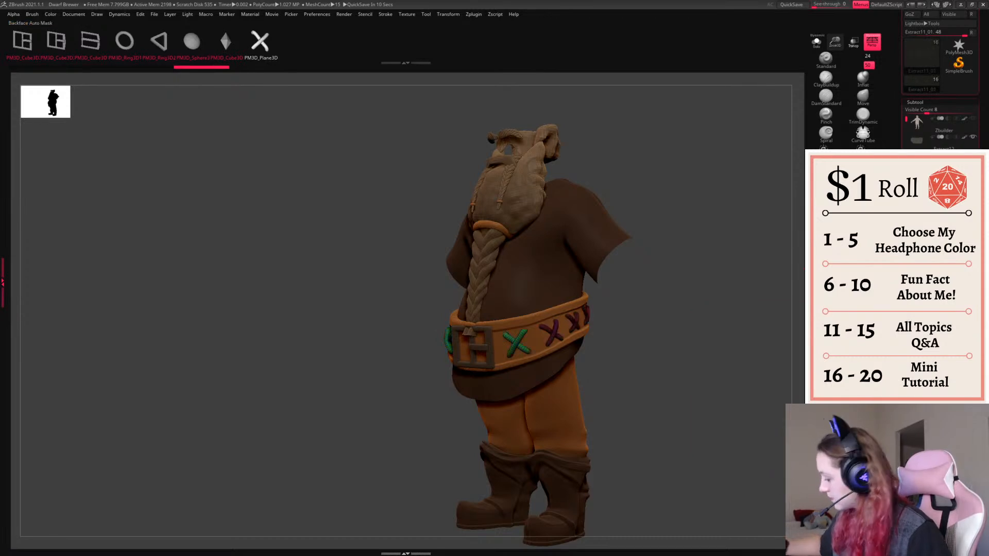
alt+click(562, 338)
shift+drag(664, 336, 711, 393)
key(shift+f)
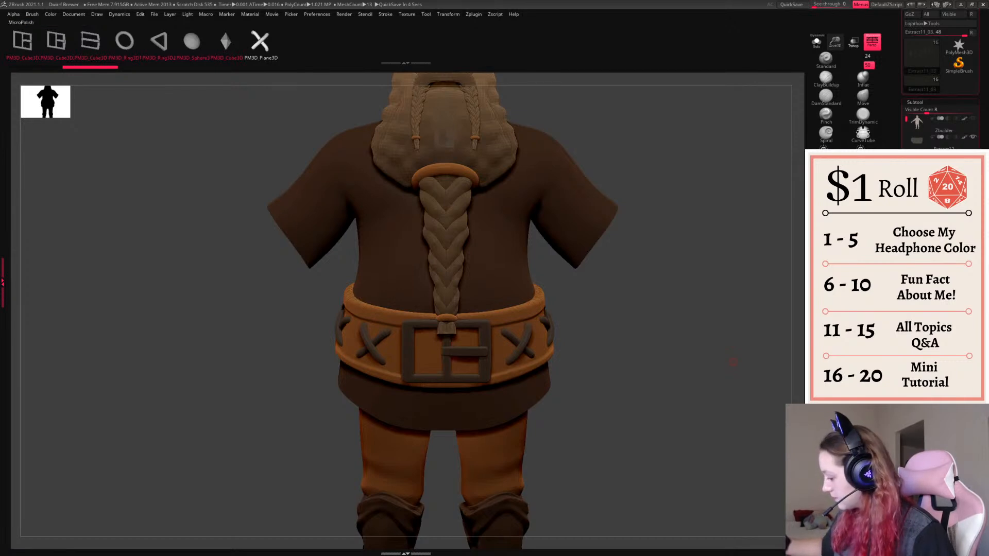
- Remesh the belt to a lighter mesh and subdivide it to level 2
click(915, 103)
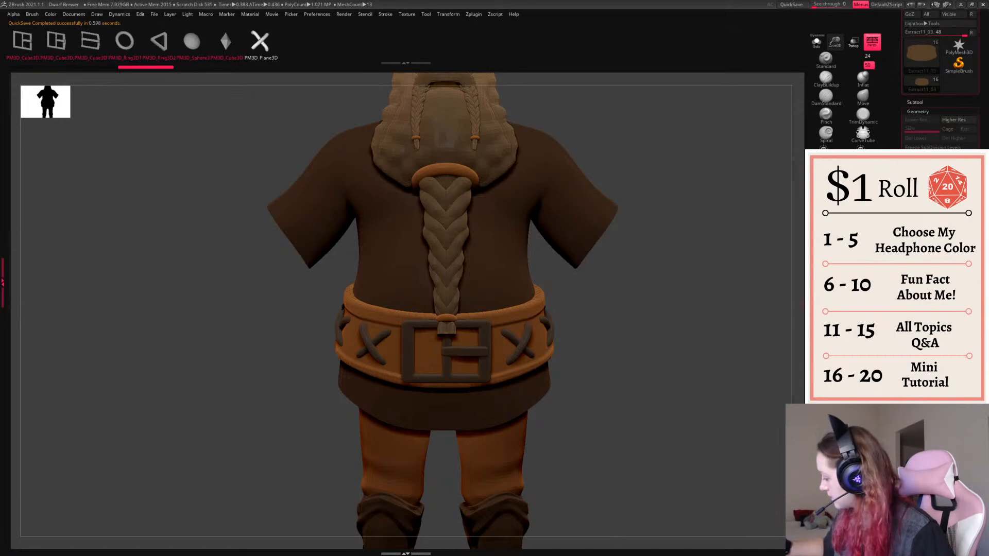
click(919, 307)
drag(737, 395, 631, 401)
key(ctrl+d)
- Adjust the belt's side with the Move brush and tighten its lower rim with the Pinch brush
mouse_move(767, 294)
mouse_down()
mouse_move(711, 335)
mouse_move(736, 341)
mouse_up()
click(862, 97)
right_click(651, 330)
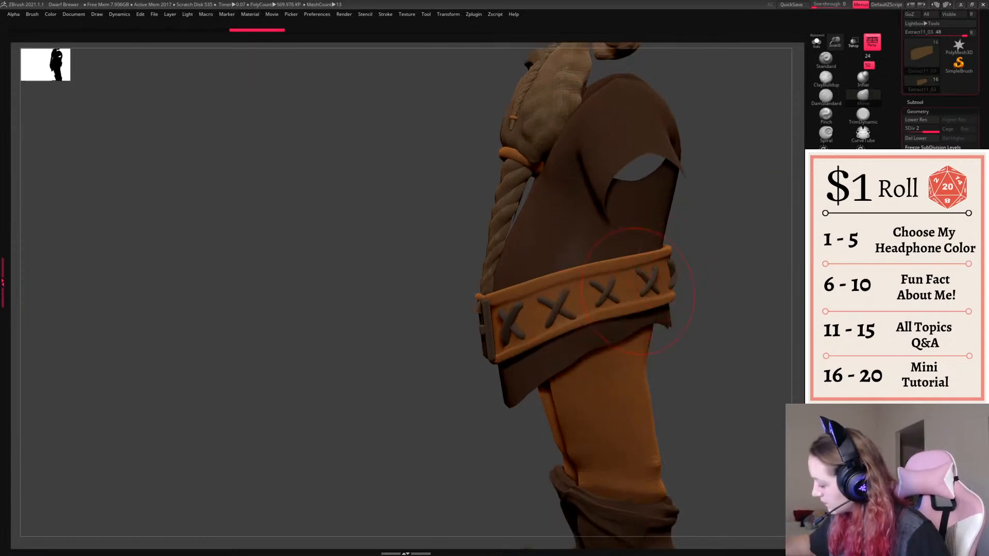
drag(591, 327, 623, 311)
click(828, 120)
alt+drag(698, 282, 597, 302)
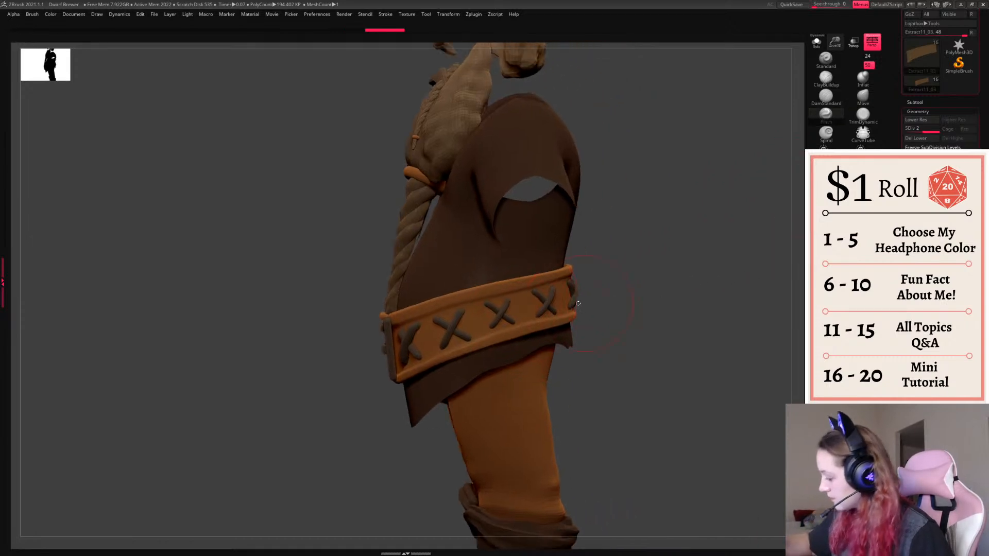
key(space)
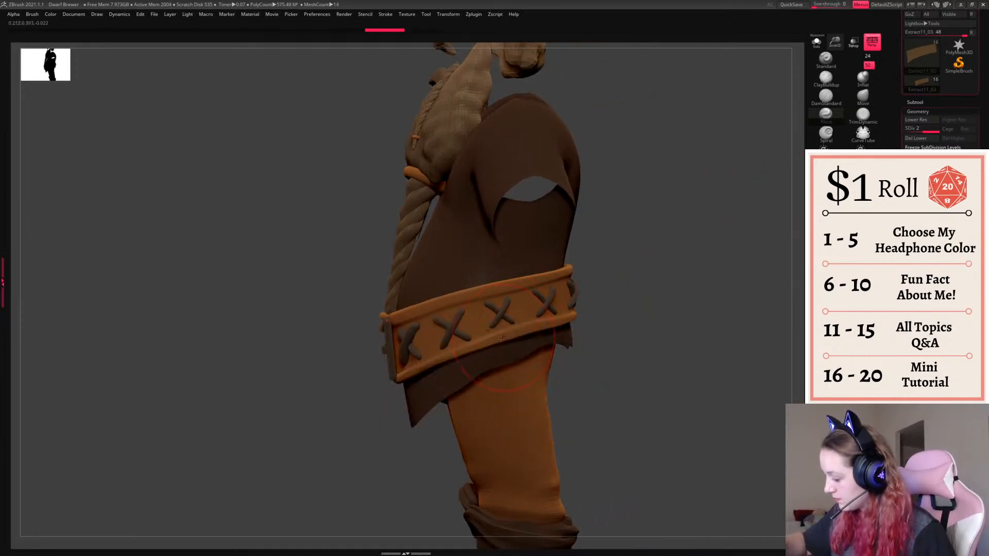
drag(511, 332, 541, 325)
- Face the figure from the front and make the hidden body and beer mug visible again
shift+drag(690, 360, 592, 365)
mouse_move(713, 378)
shift+mouse_down()
mouse_move(751, 382)
mouse_move(731, 338)
mouse_move(731, 355)
shift+mouse_up()
key(space)
key(space)
click(919, 102)
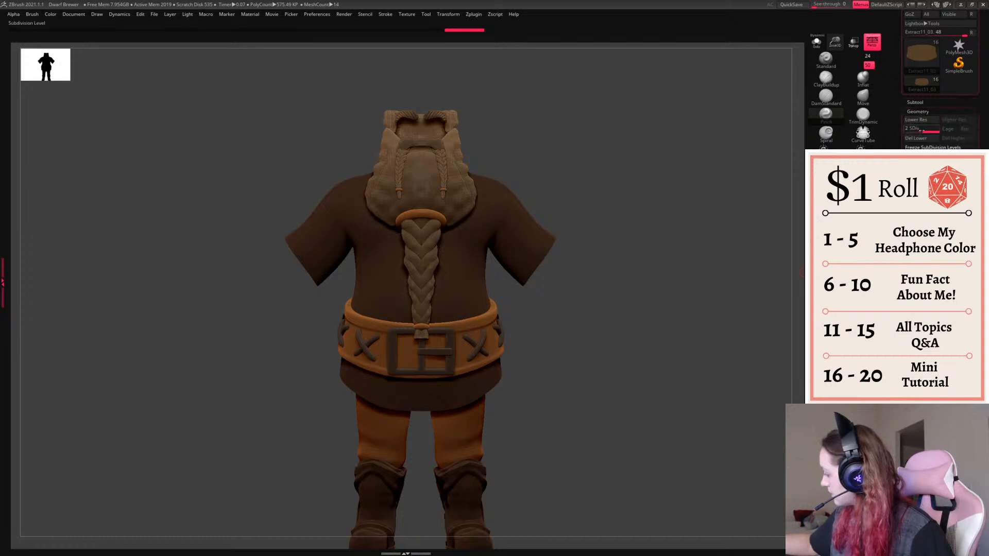
click(972, 118)
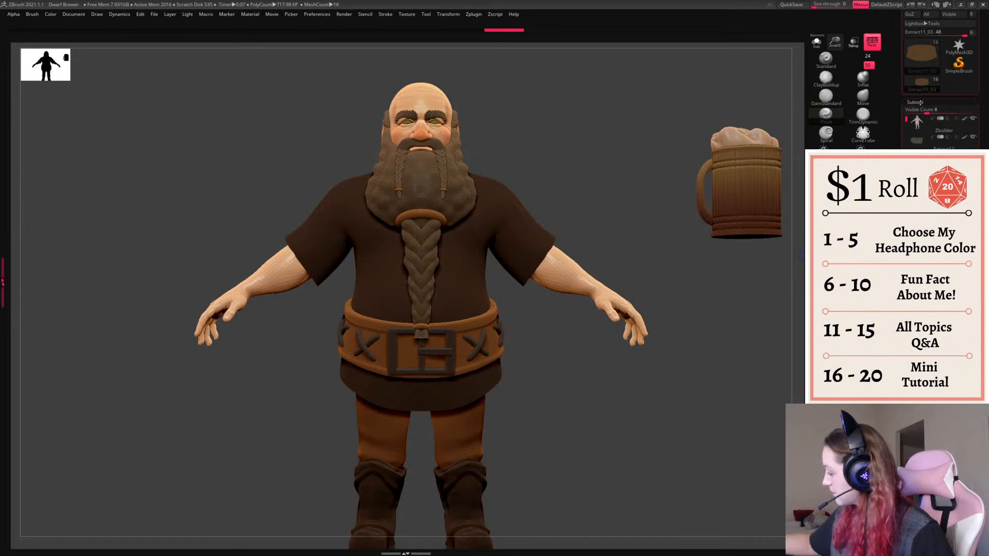
- Isolate the belt, choose the DamStandard brush and give it Alpha 60 after a test stroke
click(822, 44)
right_click(624, 253)
click(825, 97)
right_click(563, 270)
drag(450, 324, 457, 361)
right_click(571, 255)
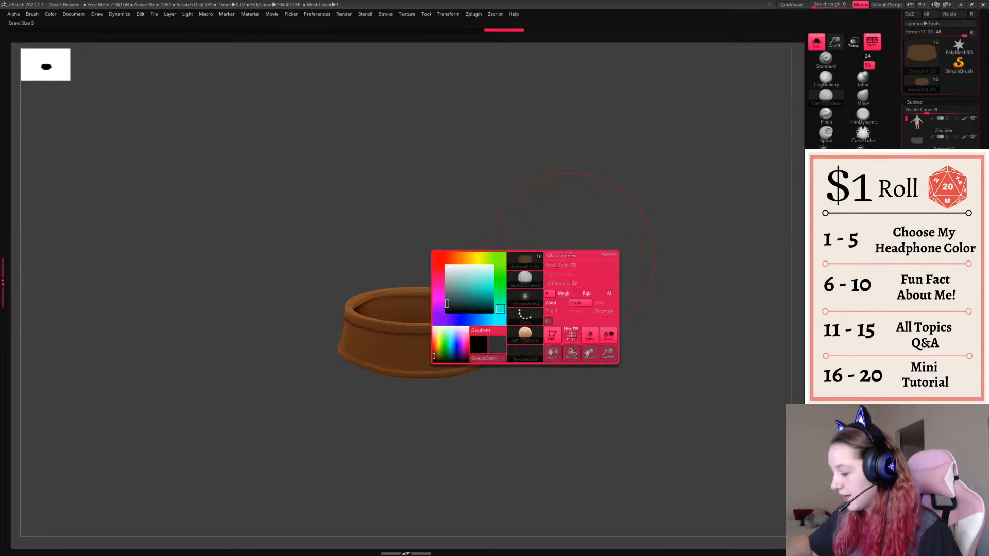
key(space)
click(486, 322)
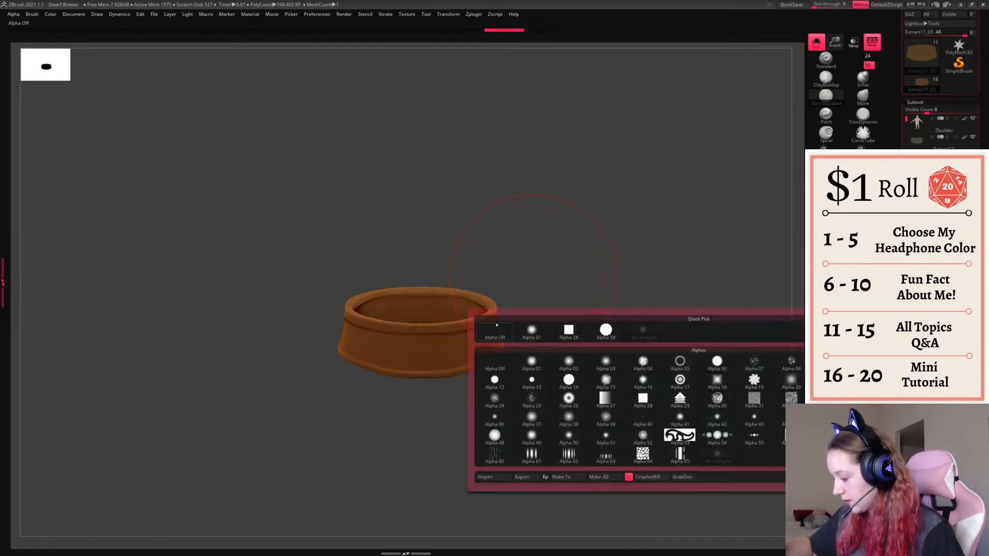
click(496, 453)
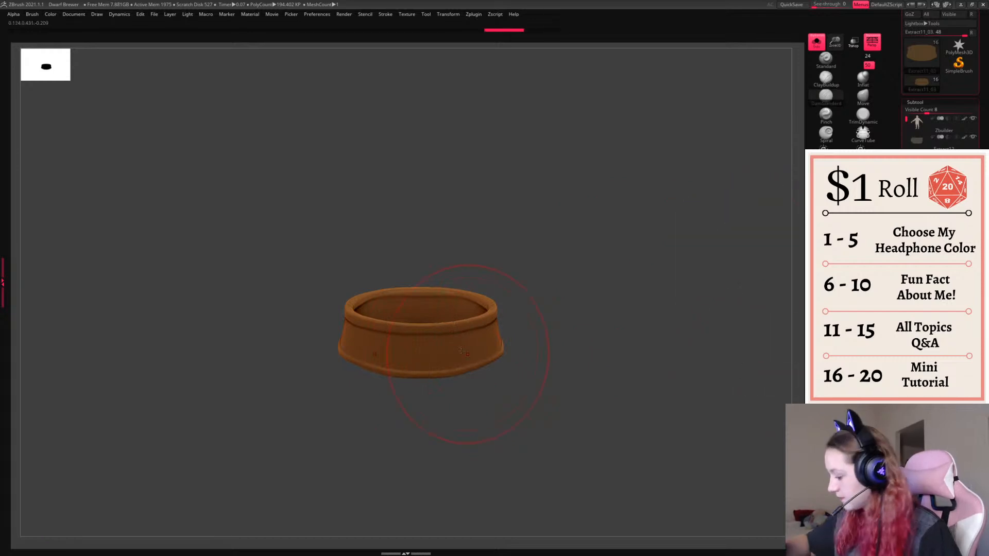
- Try the DamStandard brush on the isolated belt's side and lower rim
key(space)
drag(604, 327, 457, 437)
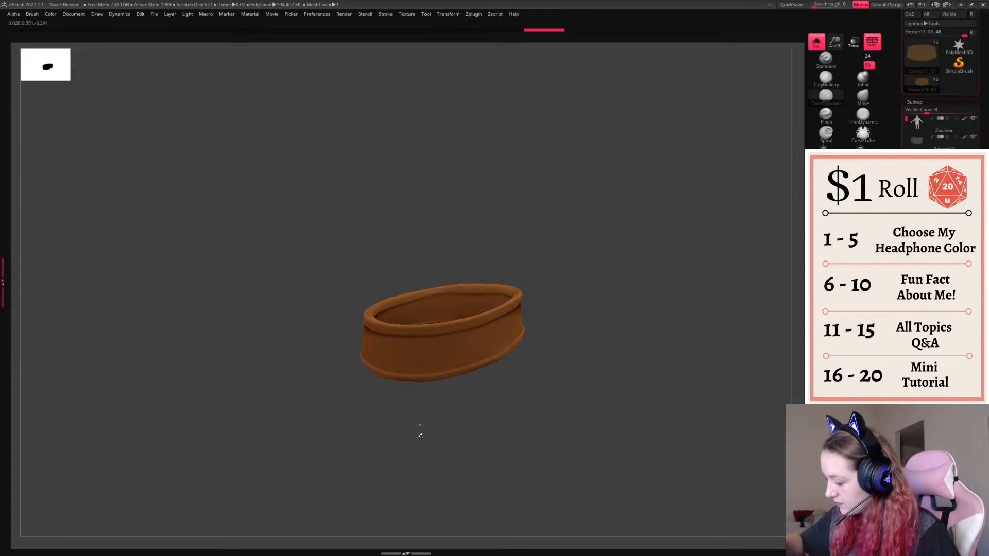
drag(595, 307, 540, 331)
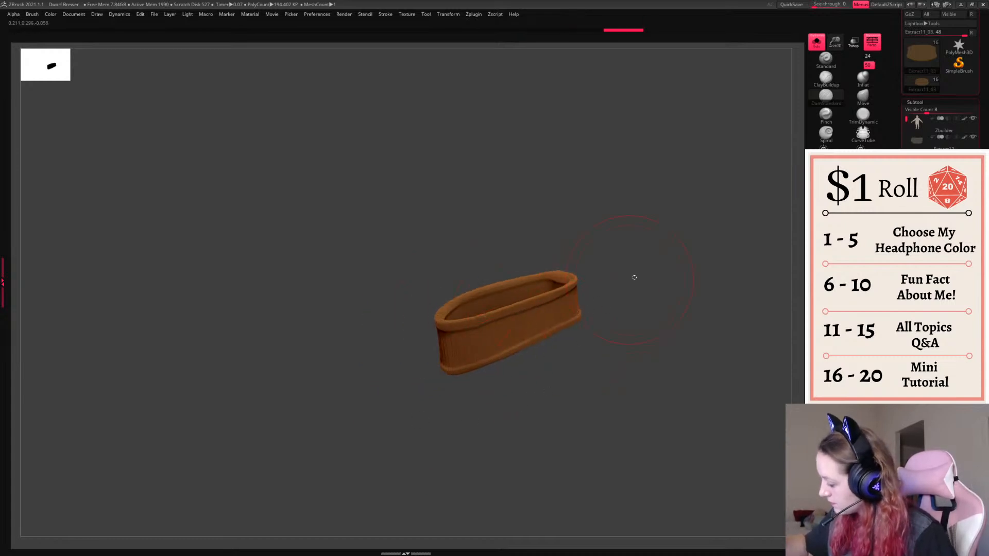
drag(622, 283, 585, 397)
drag(679, 311, 685, 293)
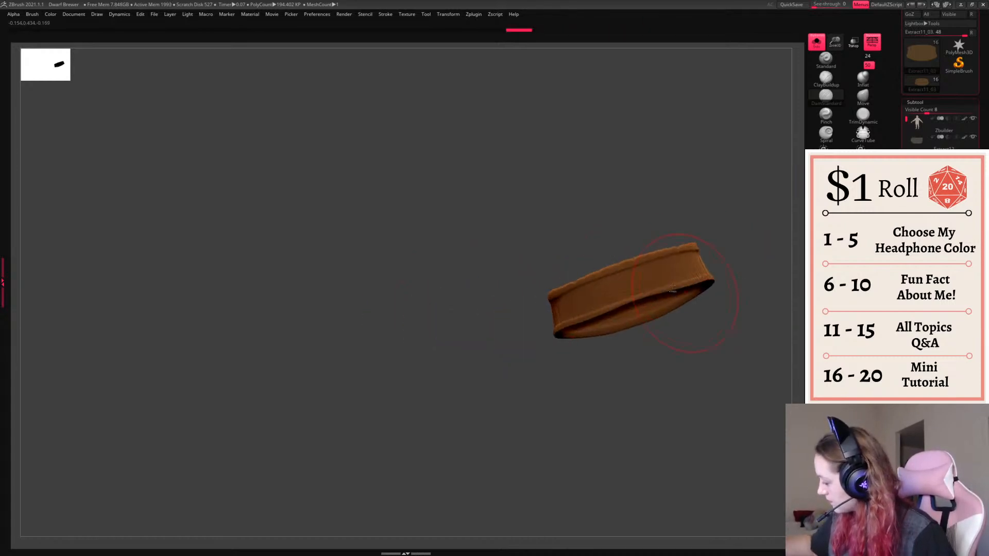
drag(659, 377, 660, 391)
key(space)
key(w)
key(q)
- Show the whole figure again, select the shirt and subdivide it to level 4
click(815, 44)
alt+drag(700, 373, 627, 376)
alt+click(534, 272)
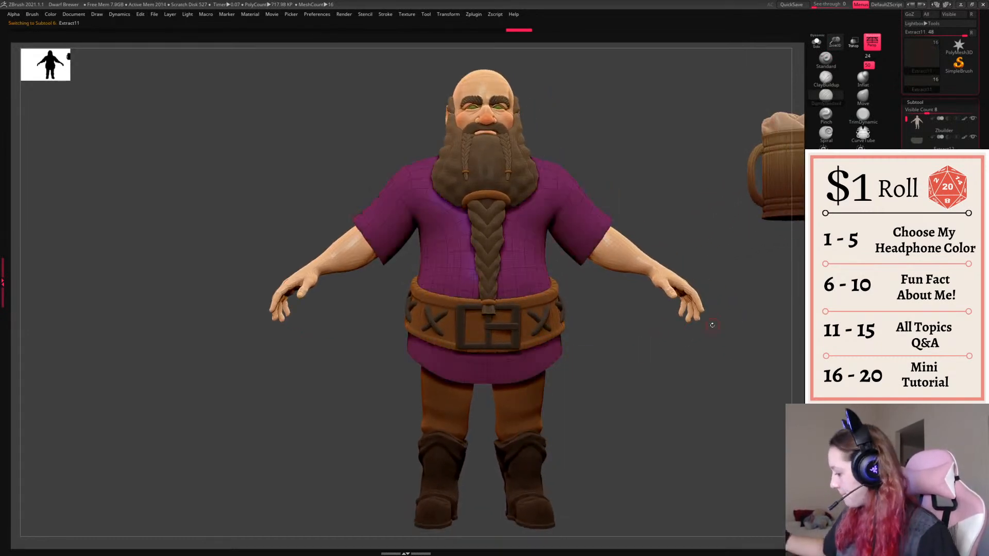
alt+drag(699, 417, 684, 414)
click(914, 102)
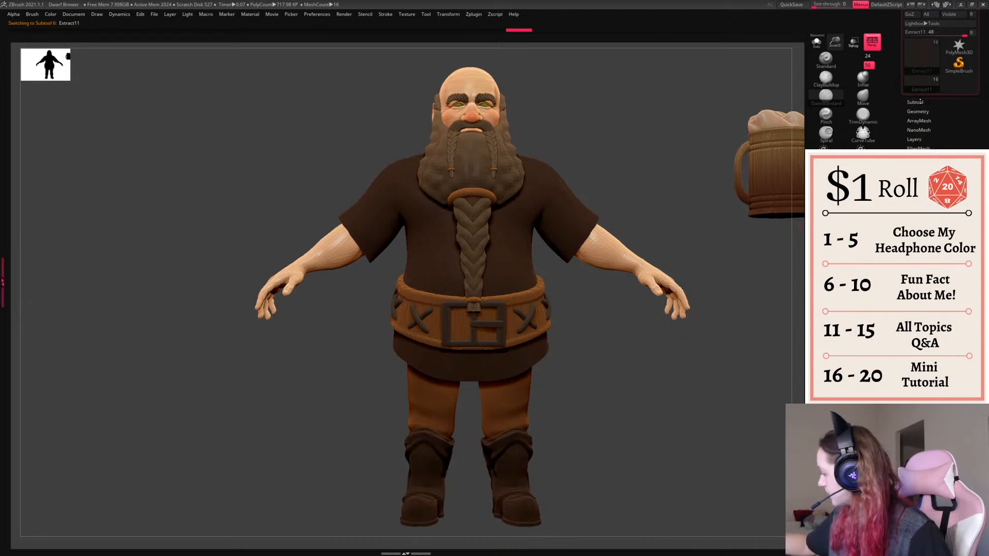
click(918, 111)
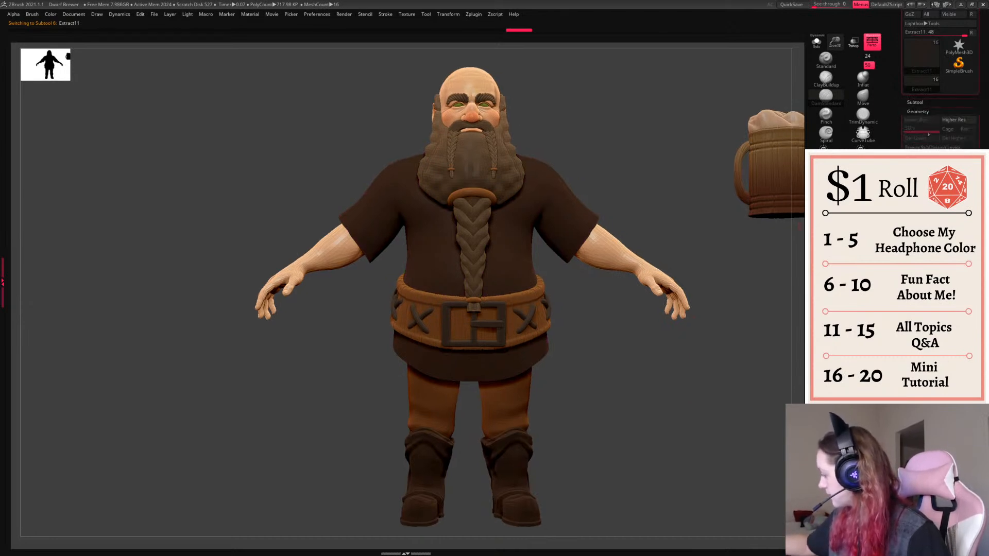
alt+drag(724, 296, 741, 273)
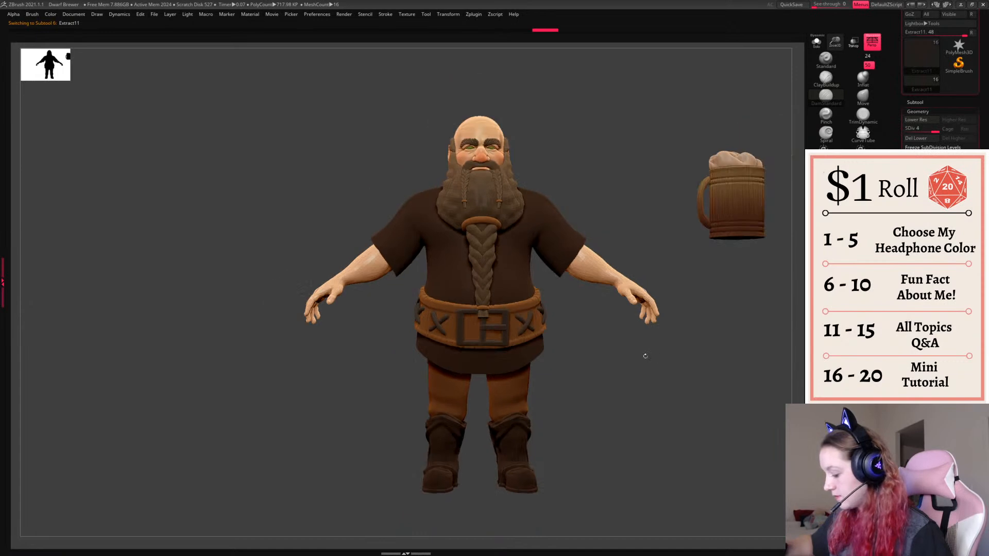
- Select the beer mug and move it with the gizmo from beside the dwarf down to his hand
alt+drag(655, 385, 578, 404)
alt+click(481, 396)
key(space)
key(space)
alt+click(706, 246)
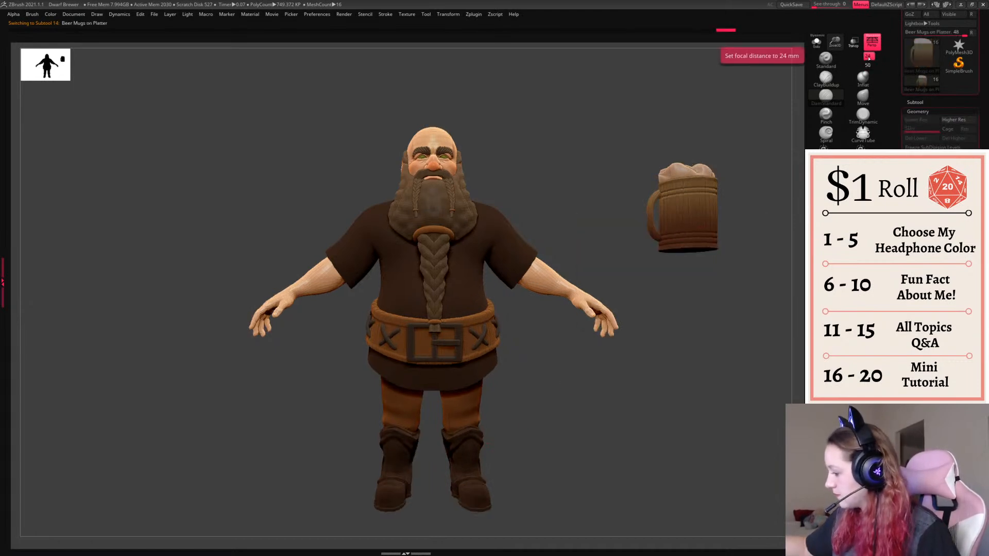
key(w)
drag(695, 208, 612, 309)
drag(685, 278, 675, 370)
drag(643, 278, 624, 312)
drag(664, 309, 614, 372)
drag(625, 312, 611, 333)
drag(664, 355, 660, 312)
- Select the shirt and hide the beer mug subtool
alt+click(498, 270)
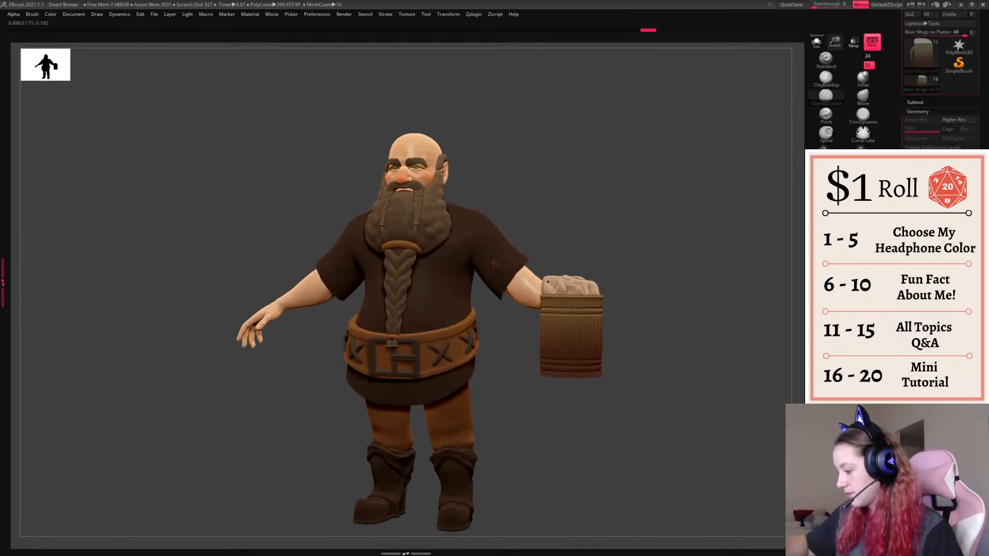
click(937, 102)
click(933, 111)
click(973, 266)
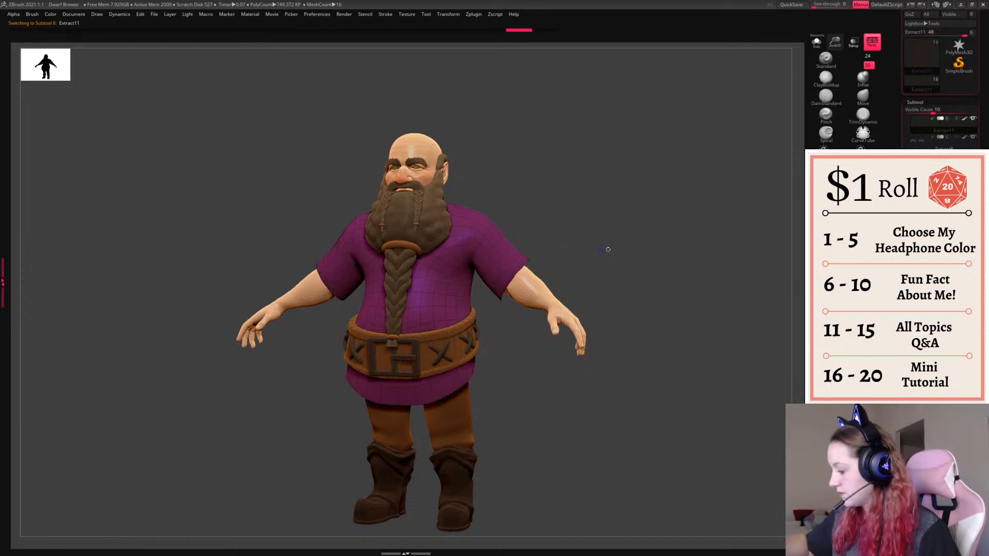
- Isolate the shirt, lower it to subdivision level 1 and show the whole figure again
drag(680, 271, 684, 308)
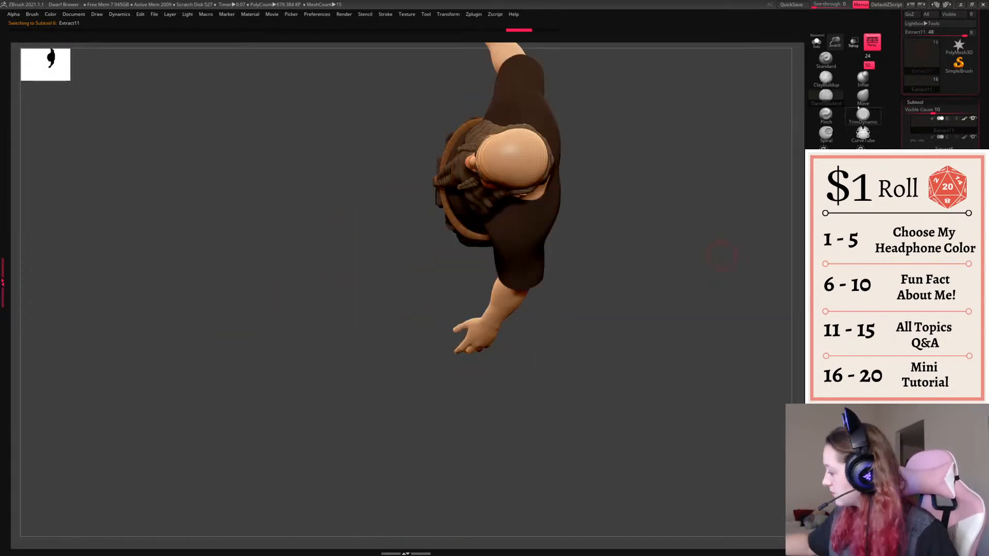
click(816, 41)
key(f)
drag(668, 357, 803, 162)
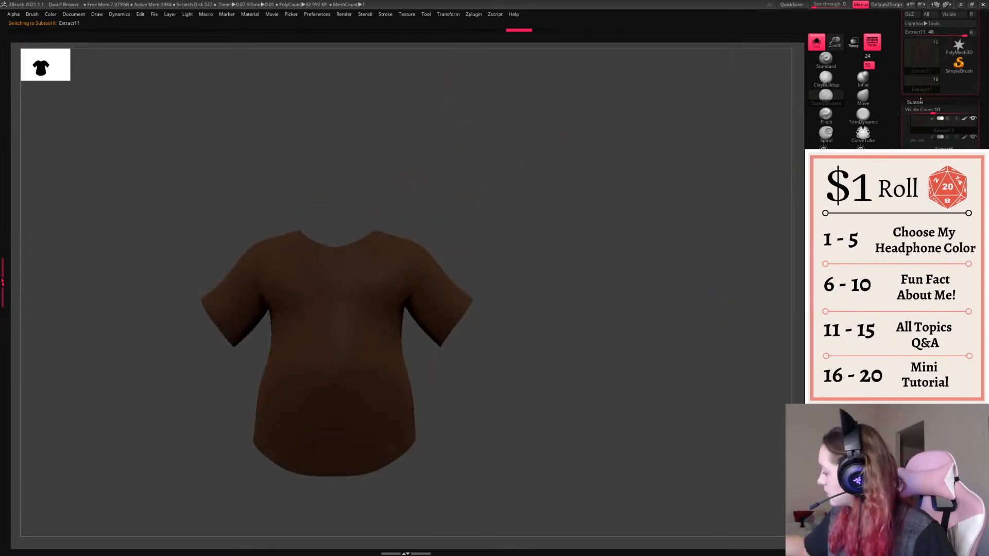
click(916, 102)
click(918, 112)
click(929, 123)
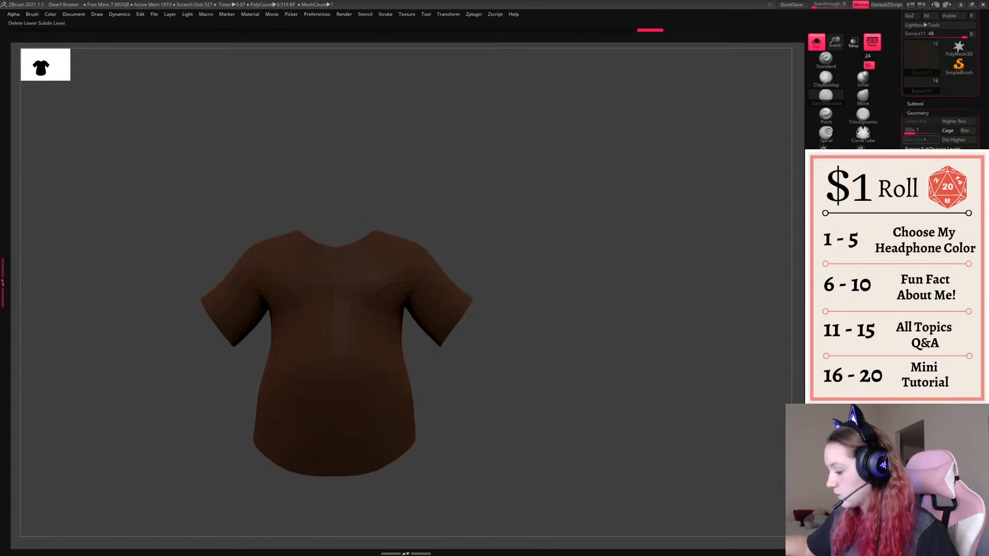
key(alt+shift+s)
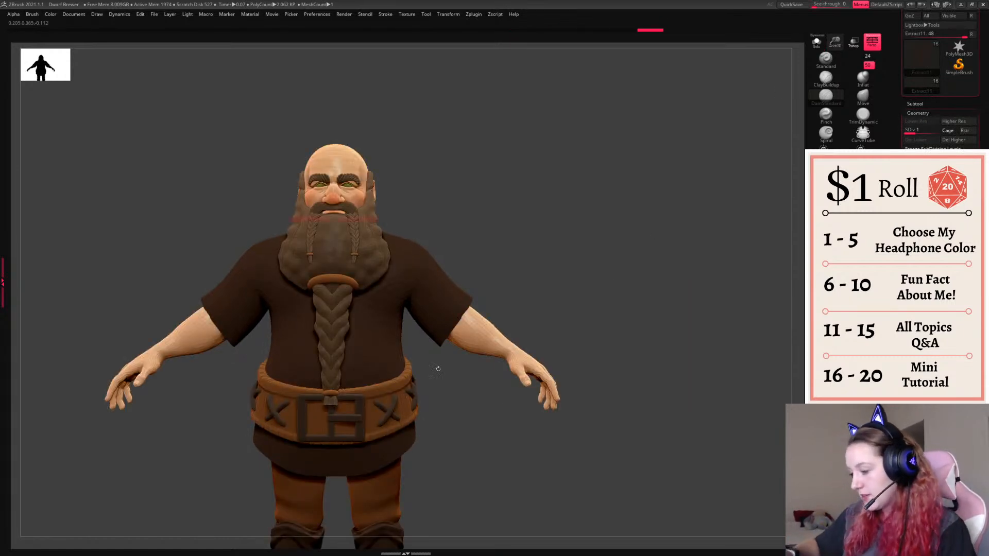
- Raise the shirt to subdivision level 3 and try to insert an X stitch on it with the Buckles brush
key(b)
click(431, 247)
drag(547, 260, 721, 213)
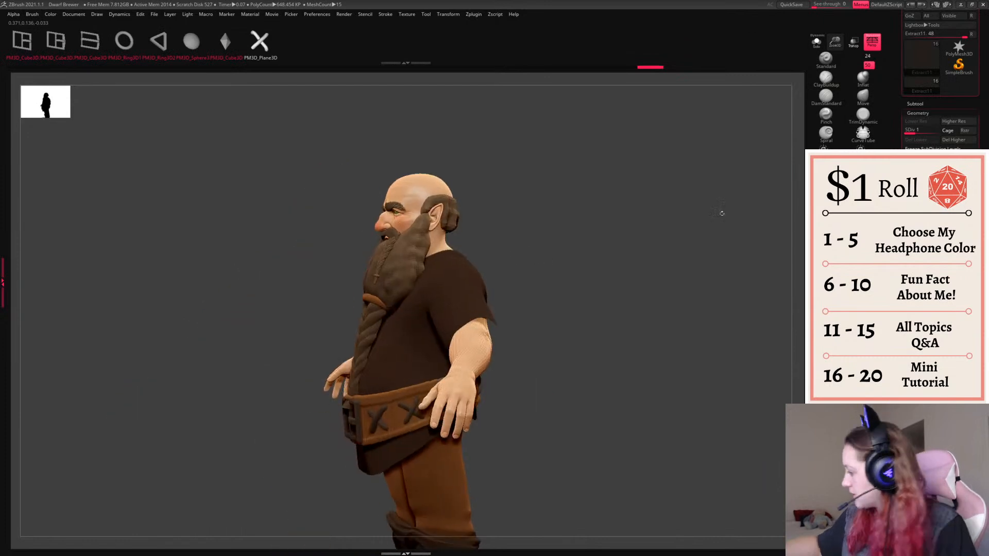
click(953, 121)
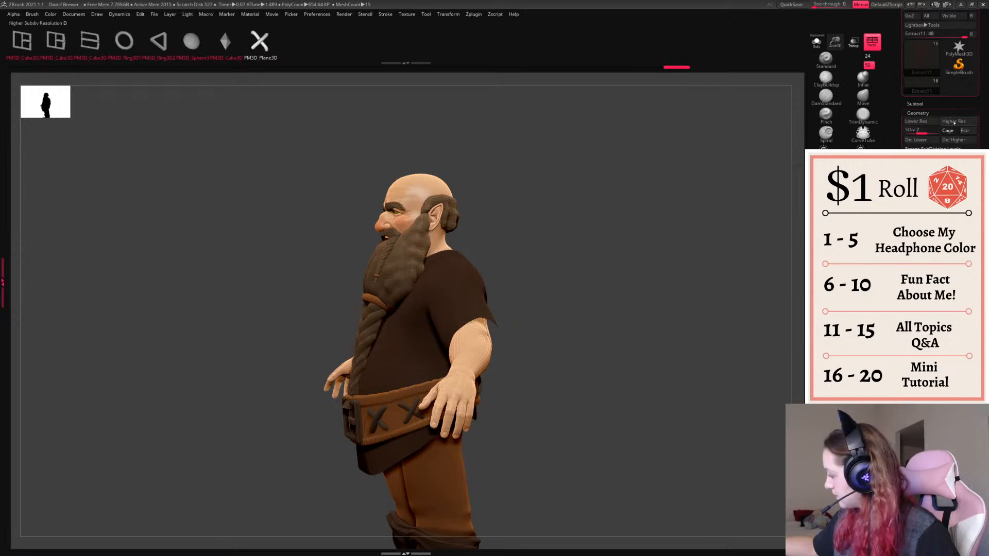
click(955, 122)
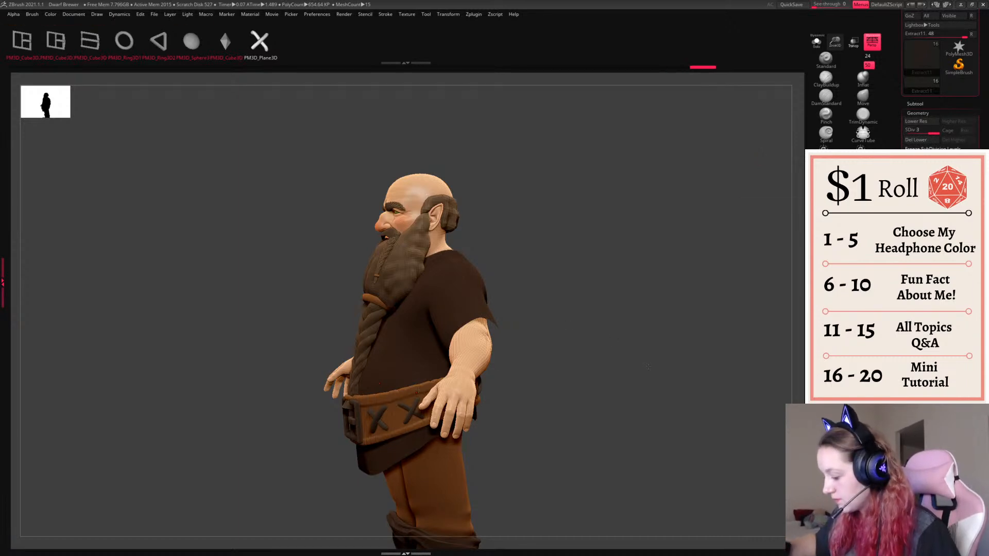
drag(495, 373, 601, 375)
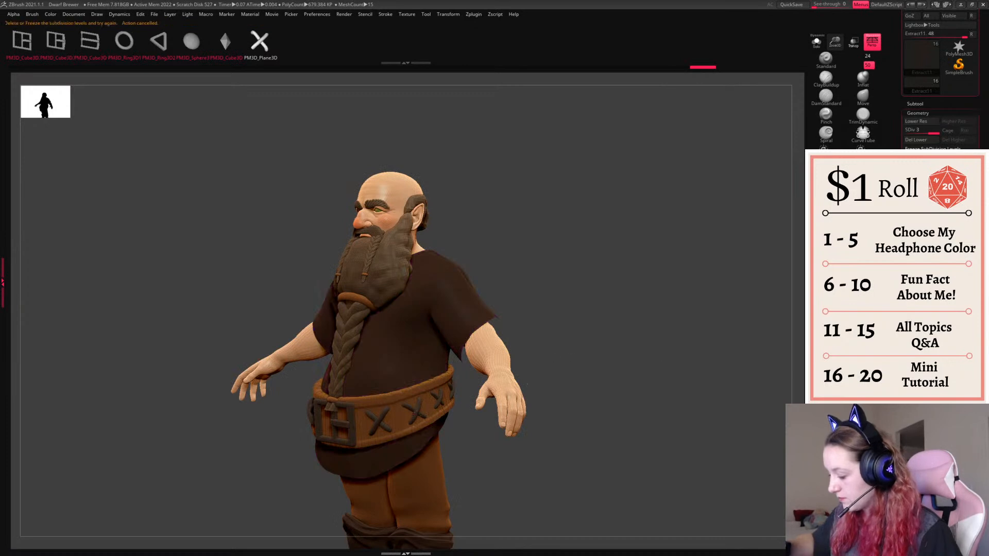
click(915, 104)
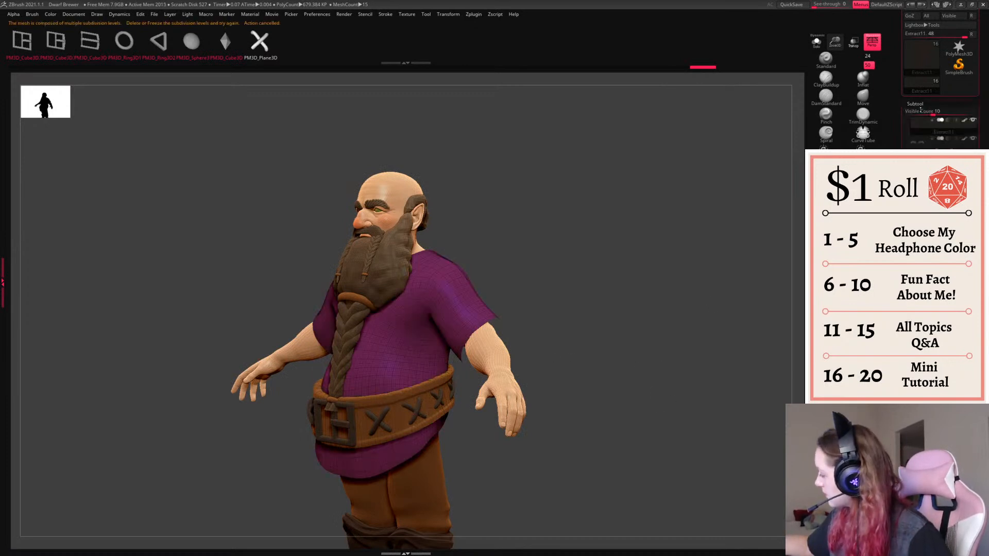
click(863, 116)
- Select the belt's X-stitch subtool and choose the Buckles insert brush for the shirt's shoulder
alt+click(379, 401)
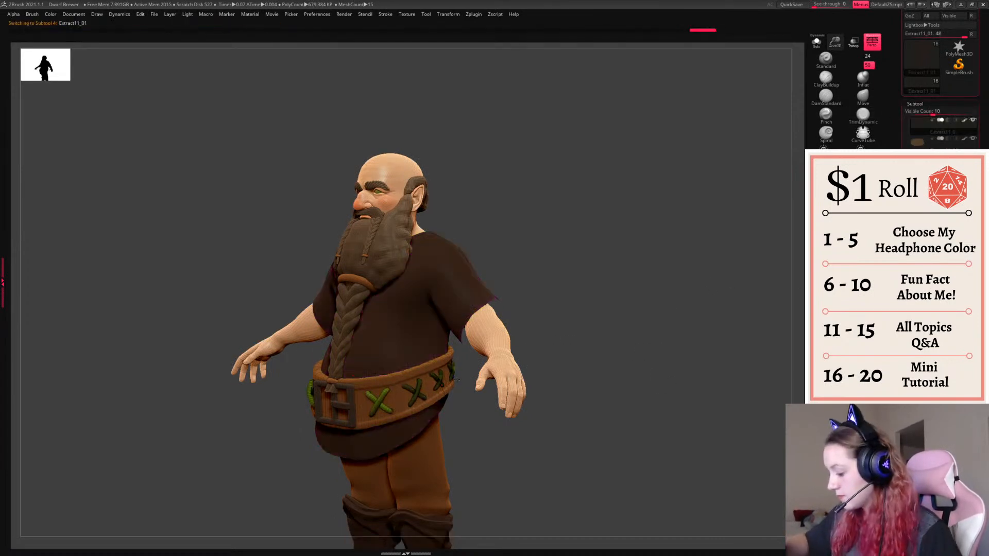
key(b)
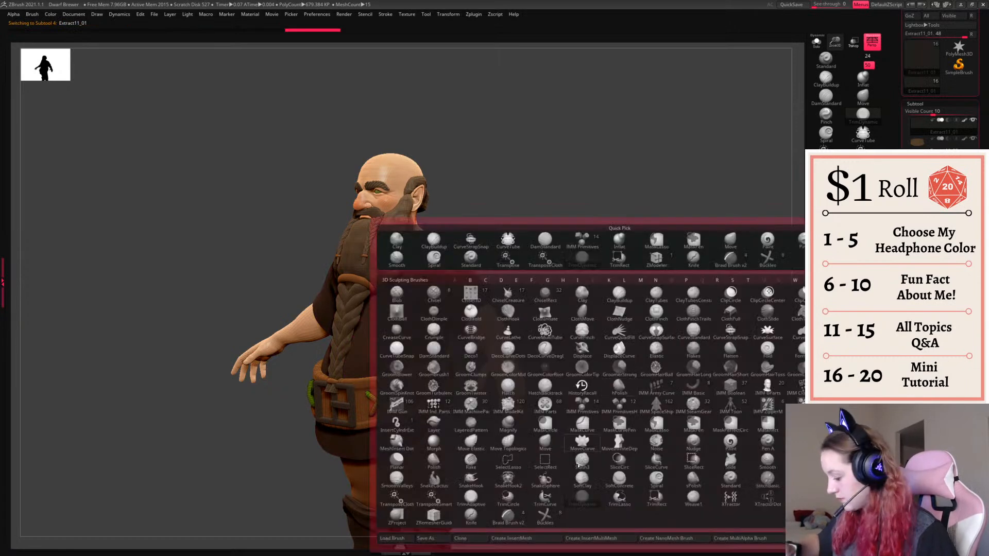
click(544, 514)
mouse_move(626, 359)
mouse_down()
mouse_move(551, 345)
mouse_move(554, 304)
mouse_up()
- Try inserting a first X stitch on the shirt's shoulder and undo it
drag(465, 226, 489, 232)
drag(593, 221, 545, 263)
key(ctrl+z)
drag(432, 215, 443, 225)
key(ctrl+z)
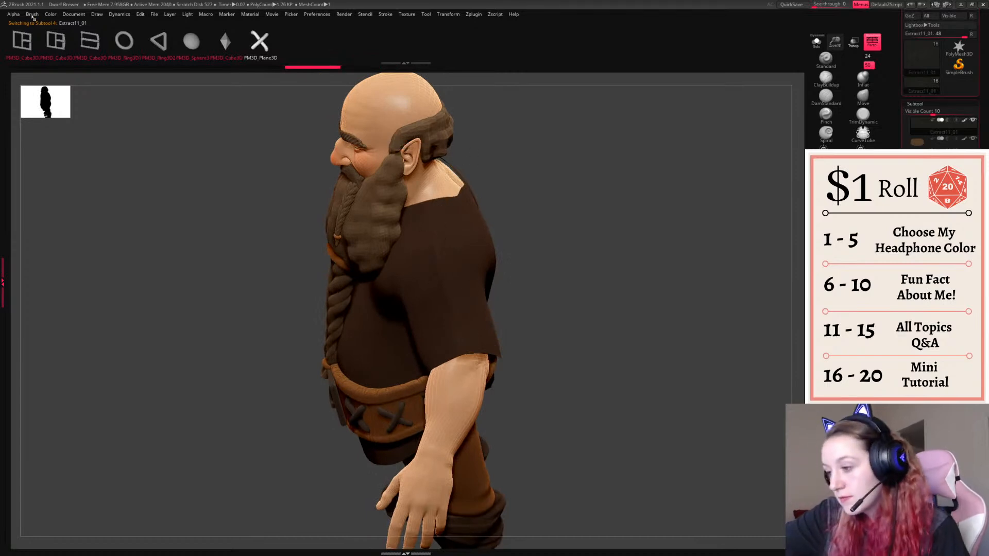
- Adjust the insert brush's modifiers and turn off perspective for placing stitches on the shoulder
click(32, 14)
click(73, 359)
drag(56, 380, 57, 376)
mouse_move(633, 269)
mouse_down()
mouse_move(636, 291)
mouse_move(420, 292)
mouse_up()
key(p)
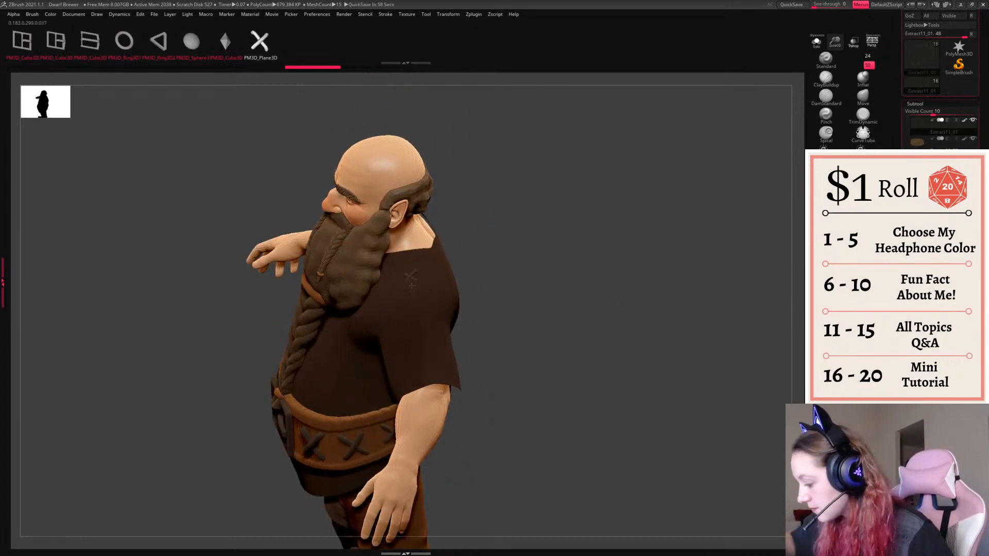
- Try a row of X stitches from the collar down the outer sleeve and undo the whole row
key(ctrl+z)
drag(411, 269, 412, 277)
drag(570, 253, 494, 261)
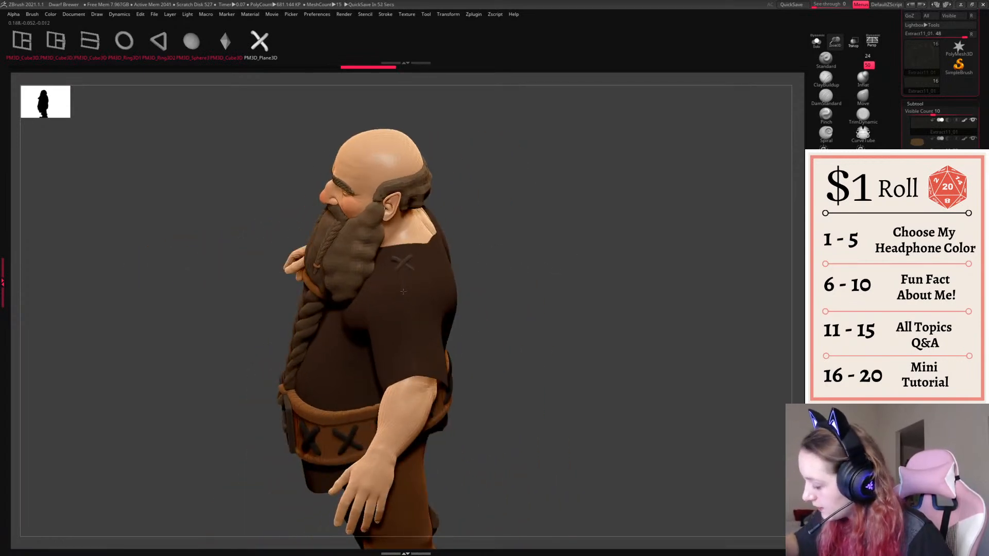
drag(405, 305, 410, 349)
key(ctrl+z)
key(ctrl+z)
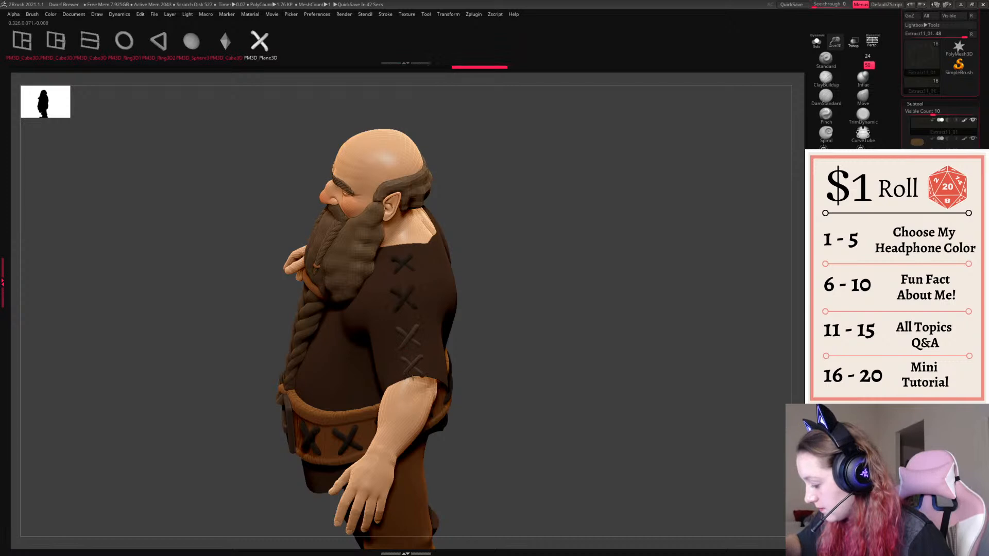
key(ctrl+z)
key(ctrl+z)
key(ctrl+z)
key(ctrl+z)
key(ctrl+z)
key(ctrl+z)
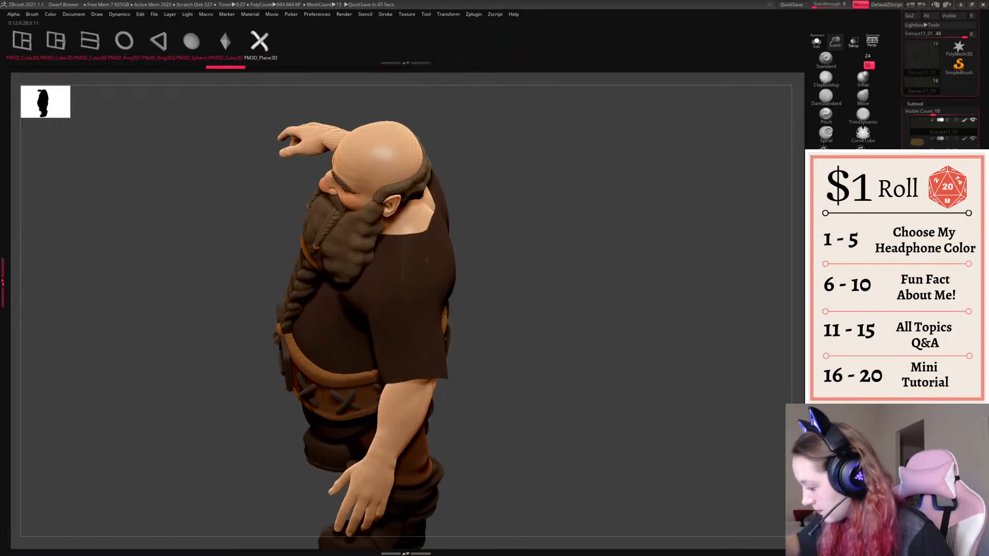
- Place a row of X stitches along the top of the shoulder from the collar down to the sleeve cuff
key(ctrl+shift+z)
key(ctrl+shift+z)
key(ctrl+shift+z)
key(ctrl+shift+z)
key(ctrl+shift+z)
key(ctrl+shift+z)
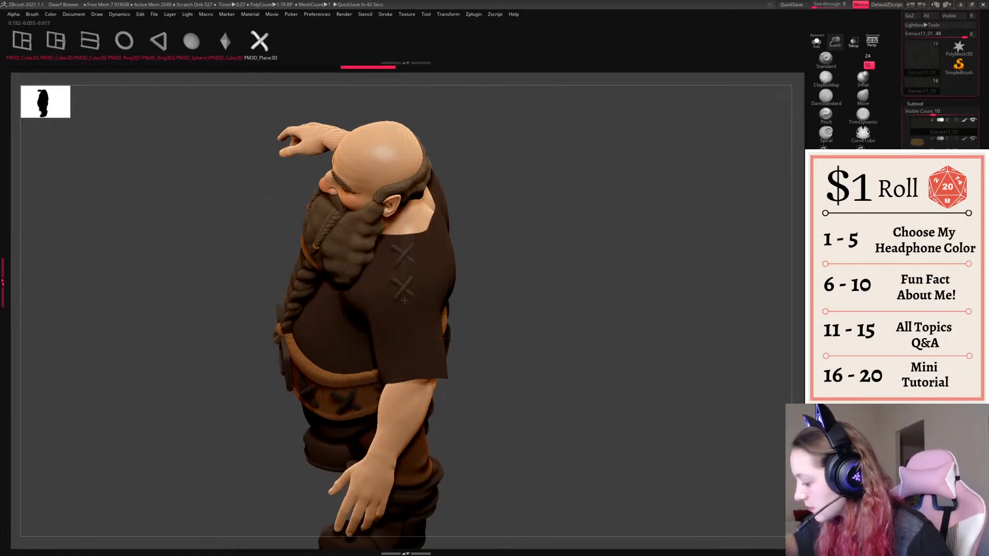
key(ctrl+shift+z)
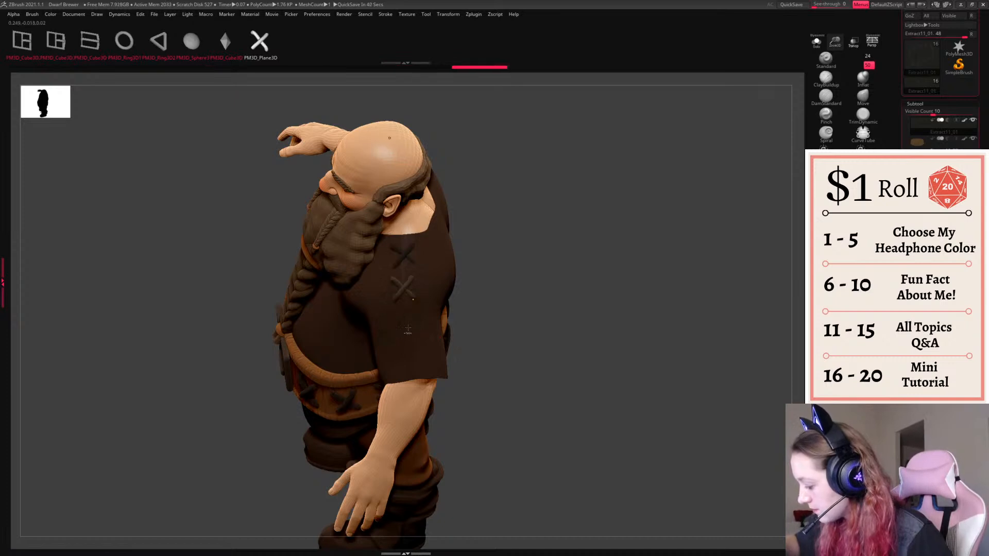
drag(407, 338, 411, 371)
- Nudge the shoulder and sleeve X stitches onto the shirt surface from the front with a small Move brush
mouse_move(579, 326)
mouse_down()
mouse_move(620, 327)
mouse_move(607, 327)
mouse_move(616, 308)
mouse_up()
ctrl+right_drag(616, 308, 598, 308)
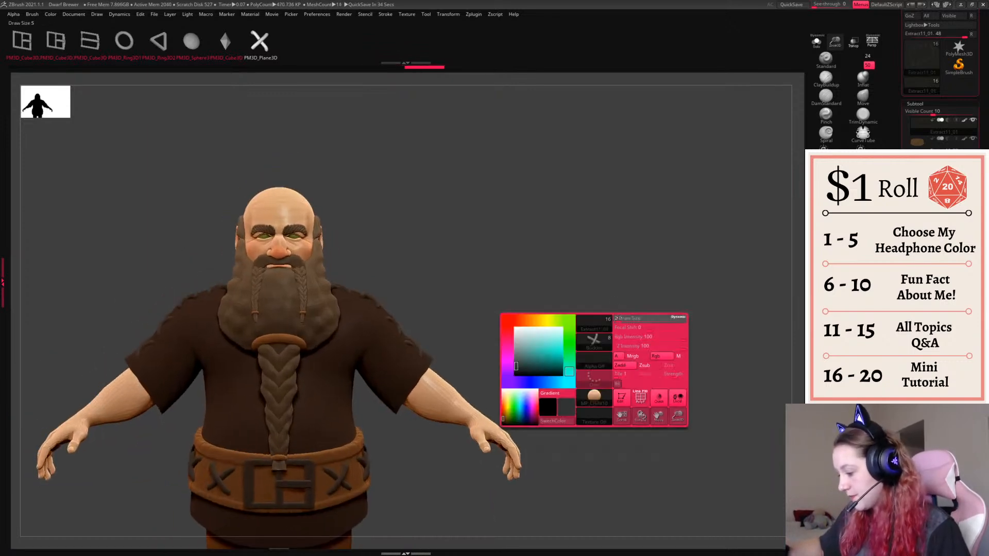
click(862, 96)
ctrl+right_drag(662, 306, 640, 309)
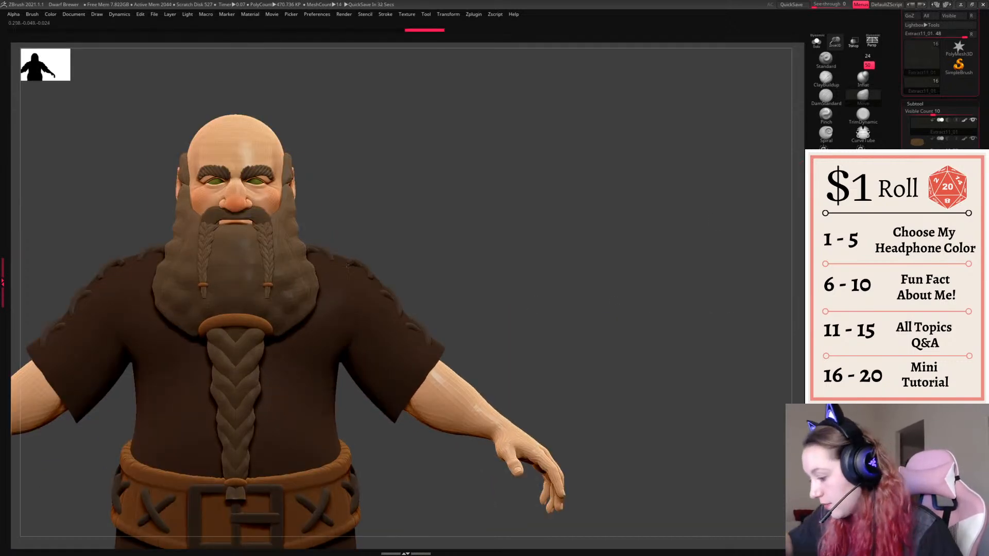
drag(402, 231, 353, 264)
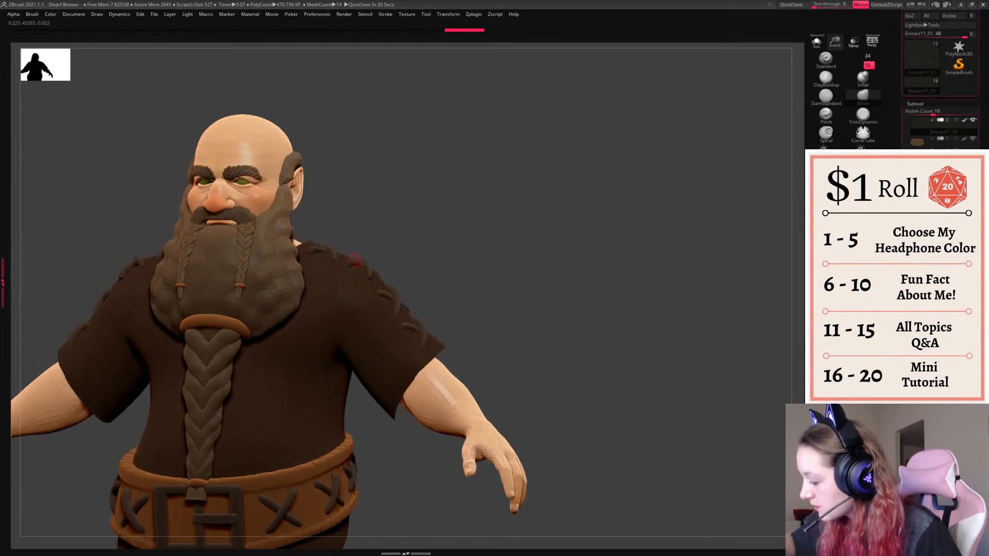
shift+right_drag(401, 238, 374, 289)
mouse_move(350, 266)
mouse_down()
mouse_move(343, 261)
mouse_move(365, 265)
mouse_up()
right_click(366, 296)
right_click(368, 294)
drag(410, 322, 414, 326)
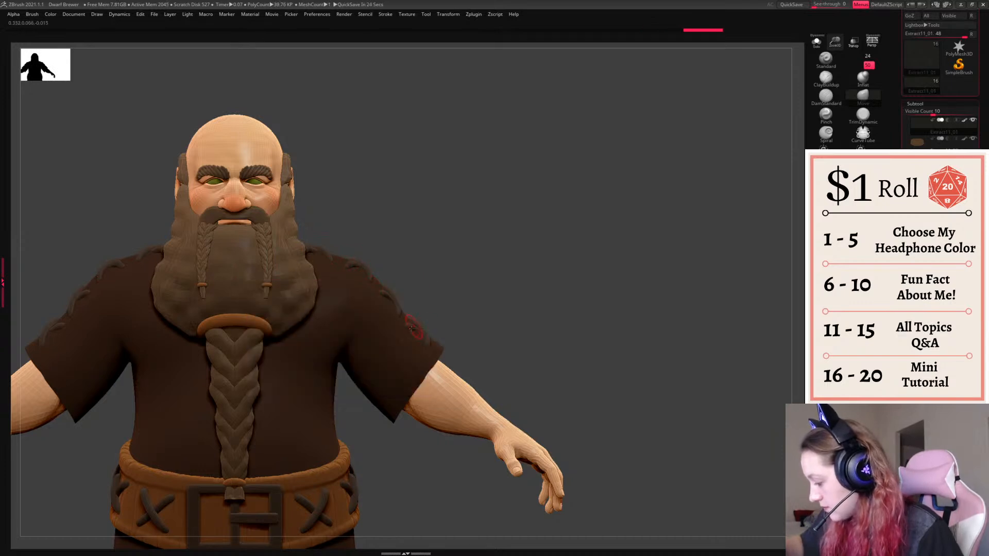
- Fit the sleeve X stitches to the shirt from the side and back with the Move brush
drag(465, 300, 392, 322)
right_click(373, 362)
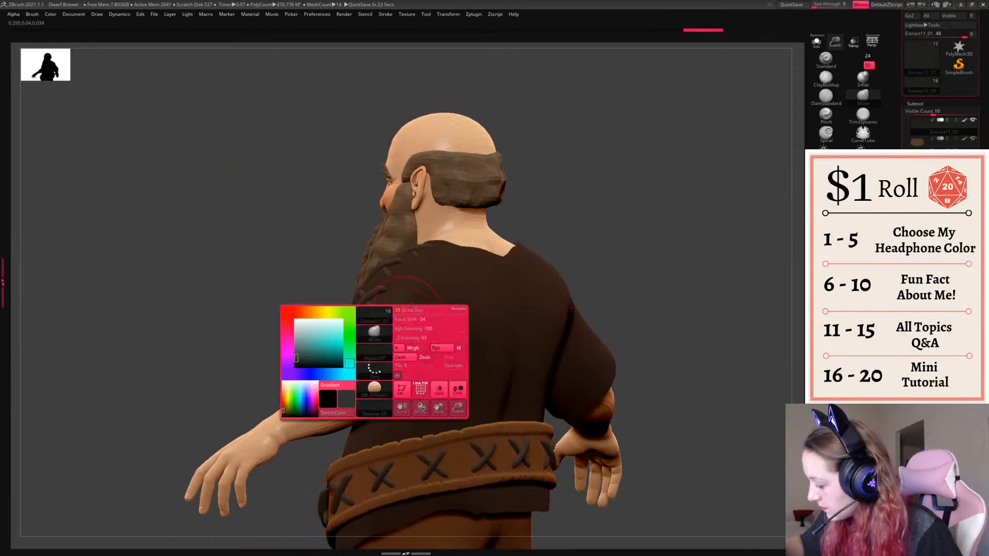
right_drag(464, 240, 417, 248)
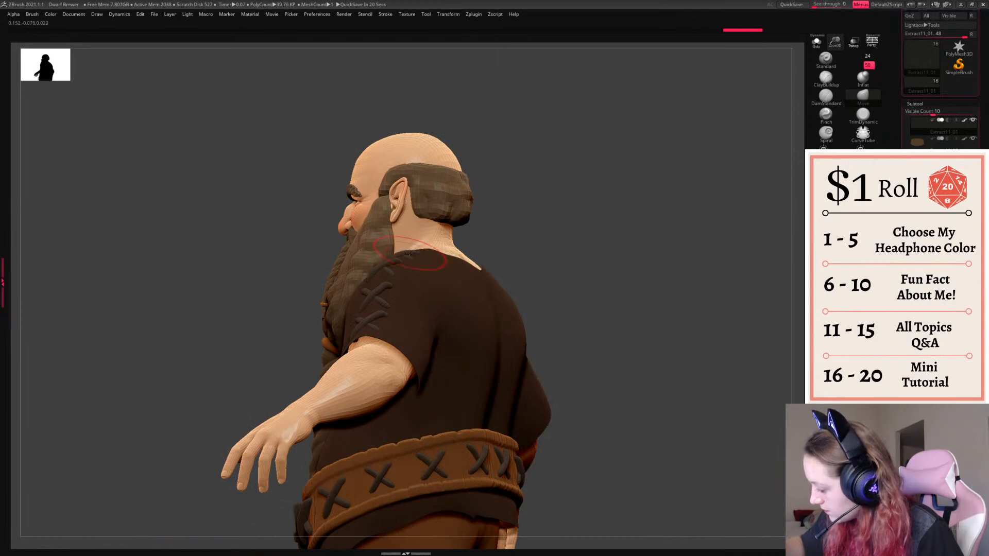
right_drag(394, 278, 433, 280)
right_drag(407, 321, 427, 324)
drag(410, 333, 414, 339)
right_drag(428, 329, 360, 329)
right_click(484, 351)
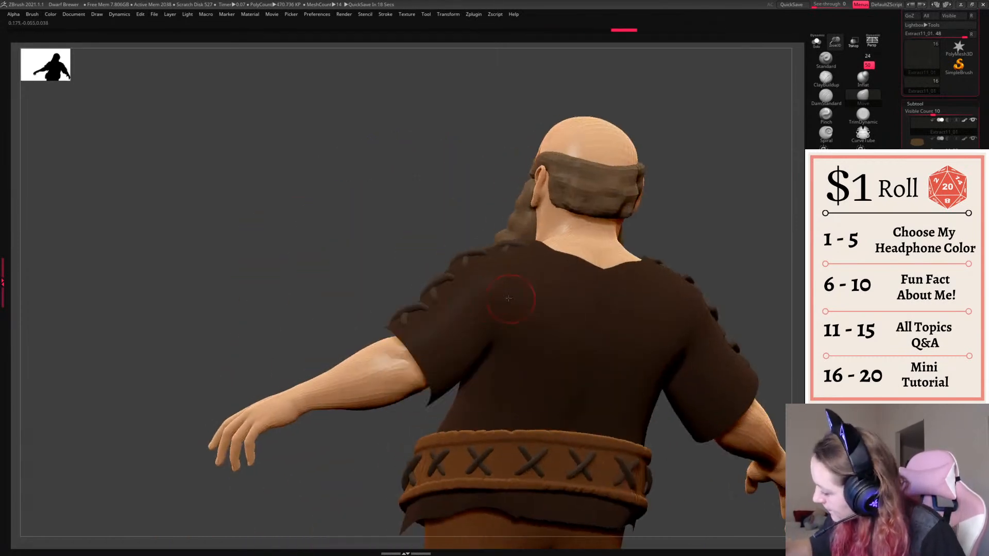
right_drag(454, 351, 431, 344)
right_click(432, 344)
drag(466, 290, 444, 273)
- Return to a perspective view of the whole figure and select the shirt
mouse_move(443, 198)
right_down()
mouse_move(556, 206)
mouse_move(725, 246)
mouse_move(749, 292)
mouse_move(734, 317)
mouse_move(669, 340)
mouse_move(675, 328)
right_up()
key(f)
click(871, 41)
alt+click(444, 253)
right_click(474, 280)
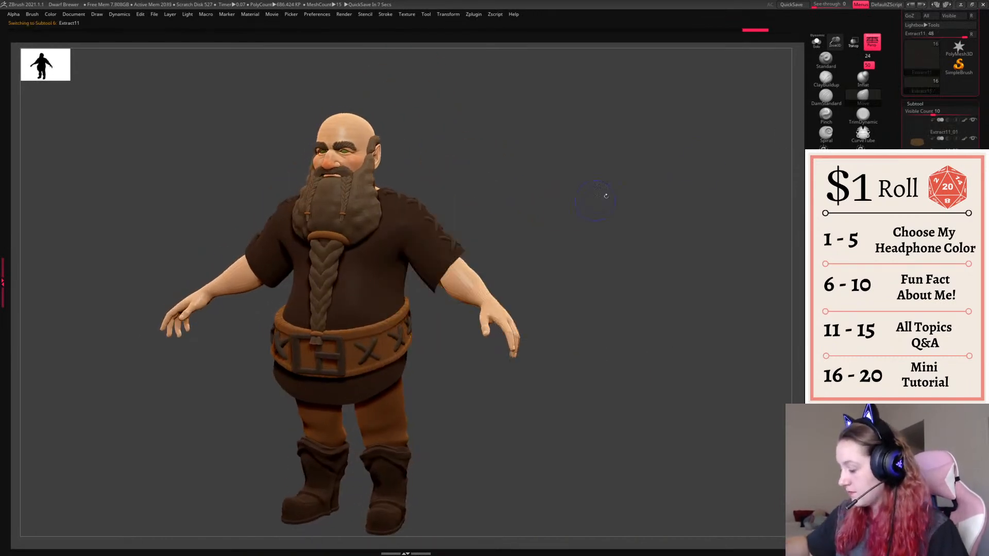
- Choose the Buckles insert brush and inspect the shirt's polygon wireframe on the whole figure
key(b)
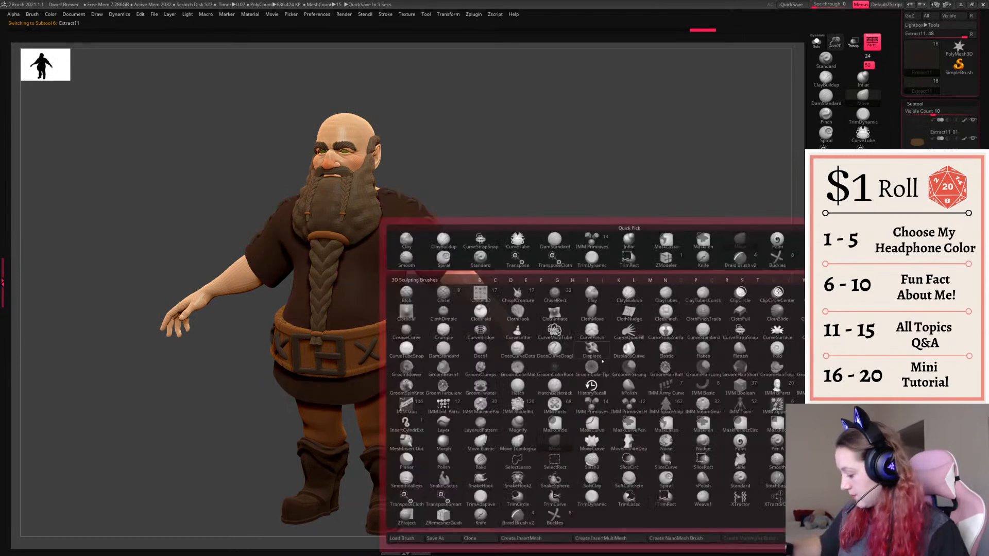
click(554, 517)
right_drag(616, 304, 631, 298)
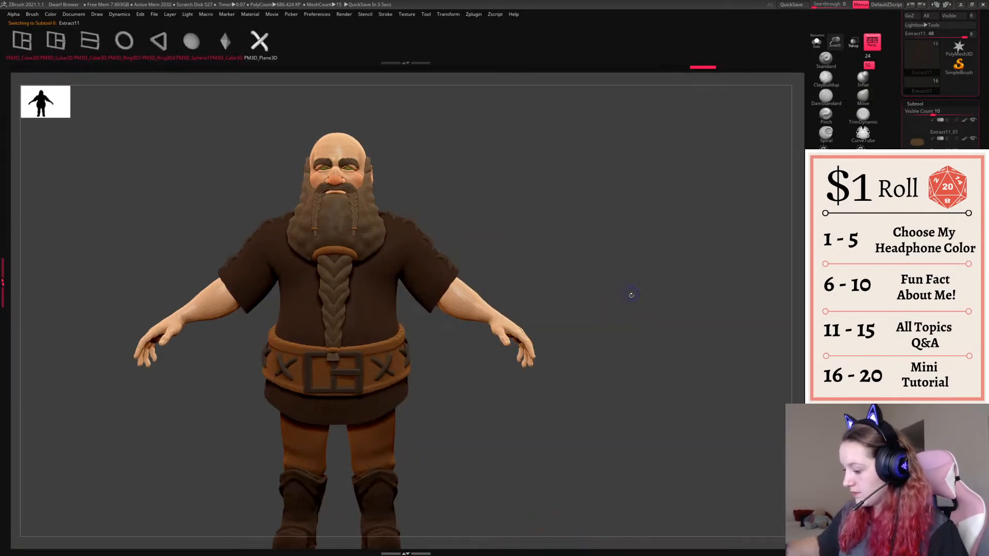
key(shift+f)
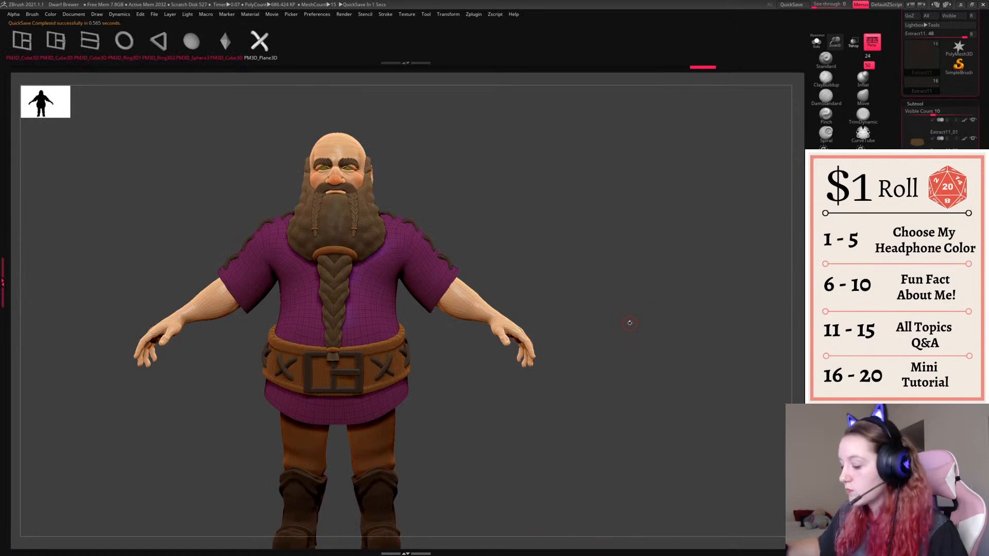
key(shift+f)
right_click(629, 323)
ctrl+right_drag(676, 175, 710, 125)
ctrl+right_drag(715, 174, 708, 214)
- Try to select the trousers with the insert brush active and view the wireframe
alt+click(418, 391)
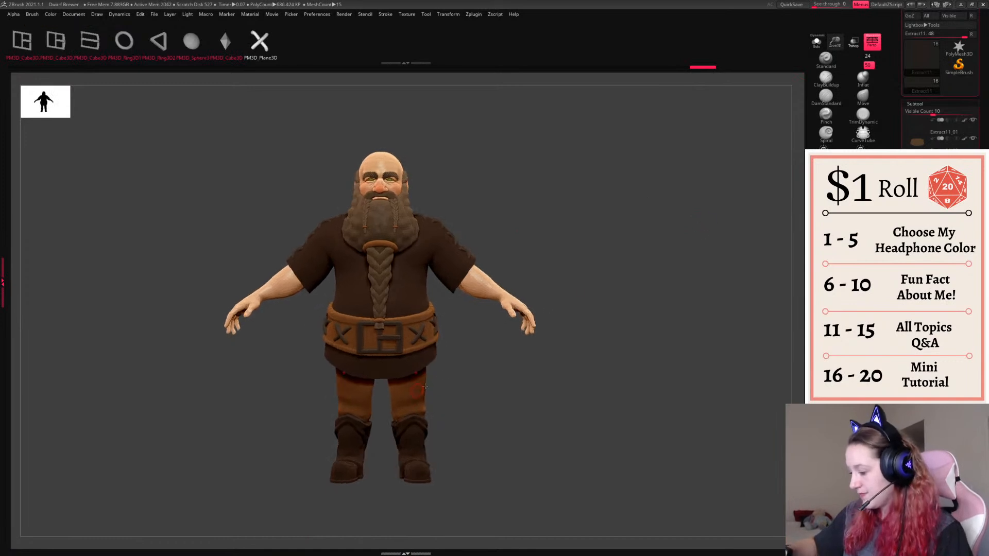
key(shift+f)
right_click(611, 319)
key(shift+f)
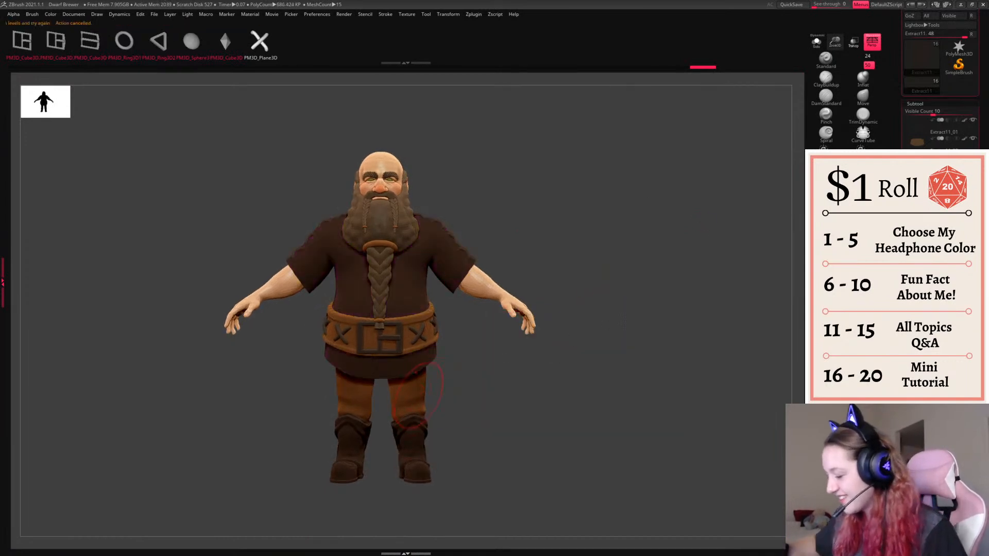
key(shift+f)
- Switch to the Move brush, select the trousers and turn off the wireframe display
click(862, 135)
right_click(526, 387)
click(860, 93)
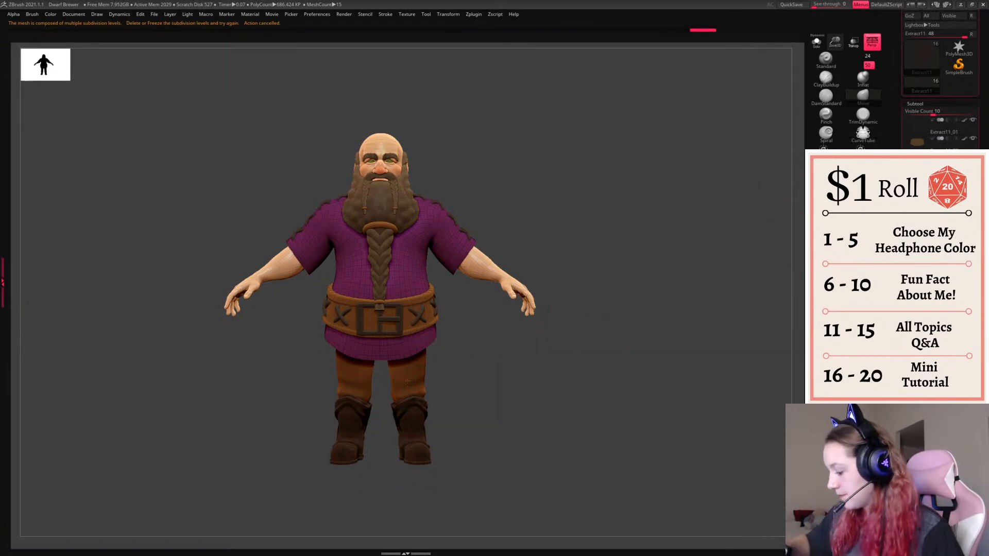
alt+click(408, 377)
right_click(580, 347)
key(shift+f)
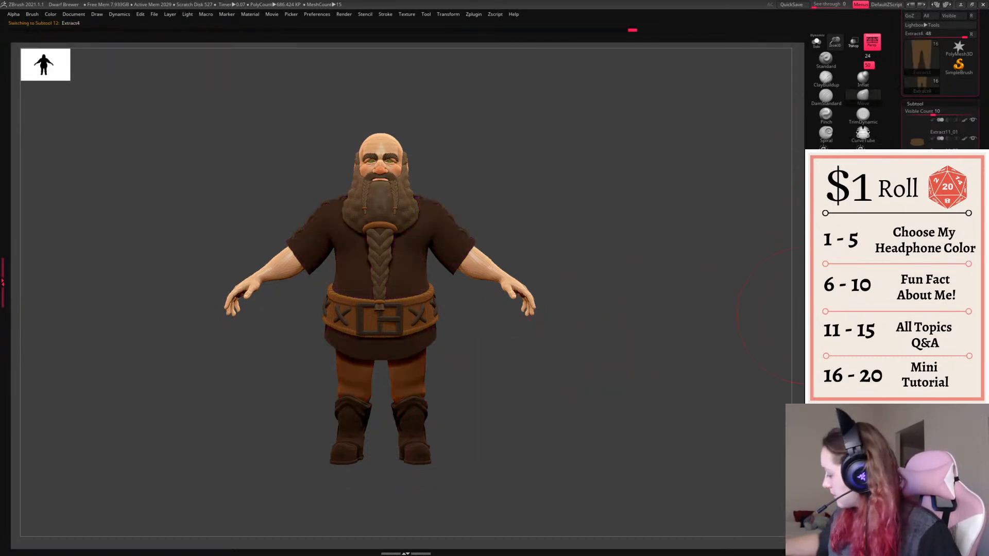
- Set the trousers to subdivision level 2 and delete their higher subdivision levels
click(918, 104)
click(921, 113)
click(928, 121)
click(928, 121)
click(928, 121)
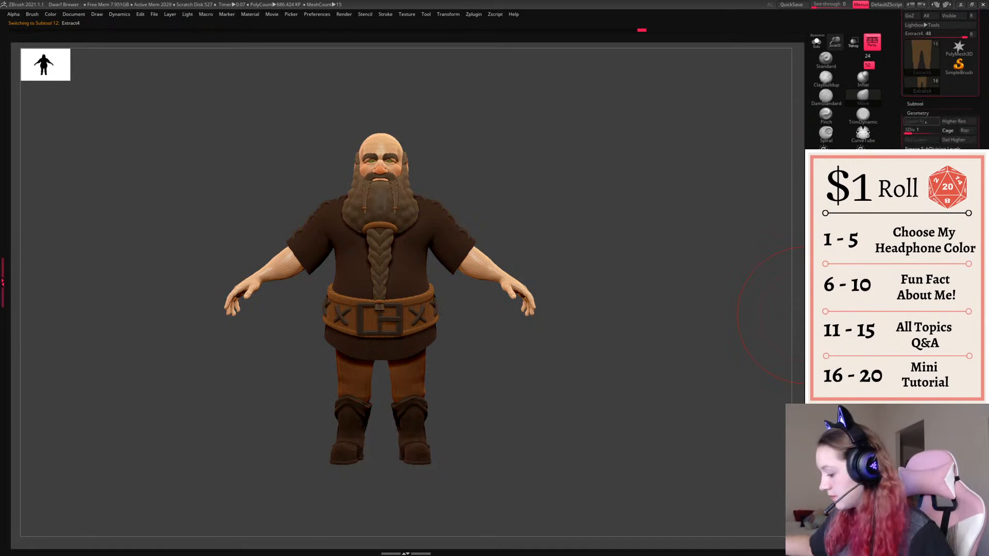
click(954, 122)
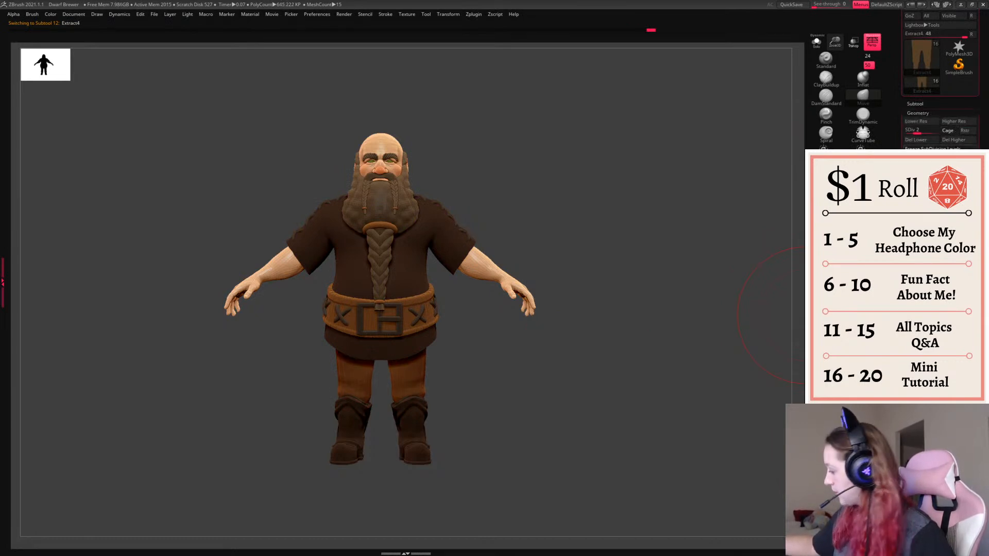
click(954, 140)
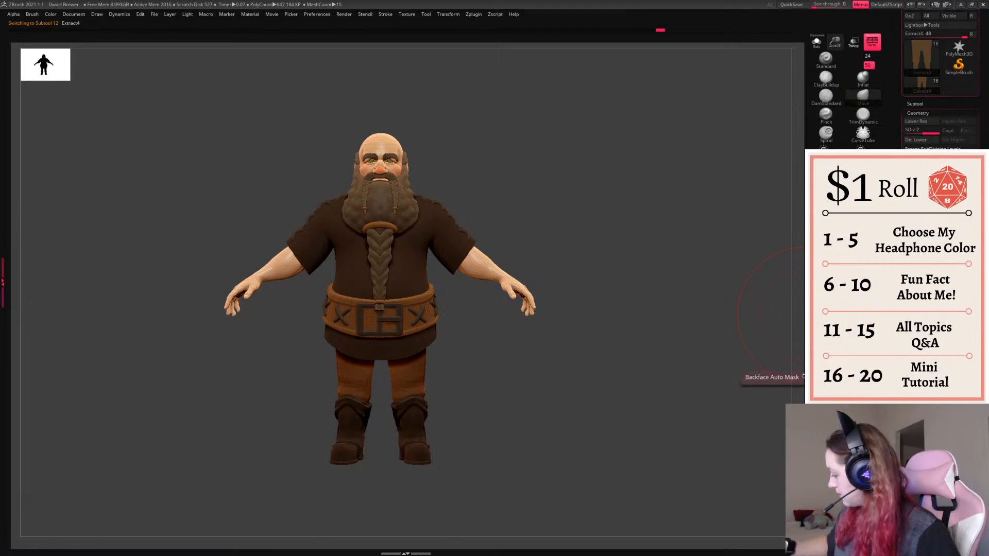
- Pull the upper trouser legs outward with a large Move brush to make them wider and baggier
key(space)
drag(396, 373, 436, 362)
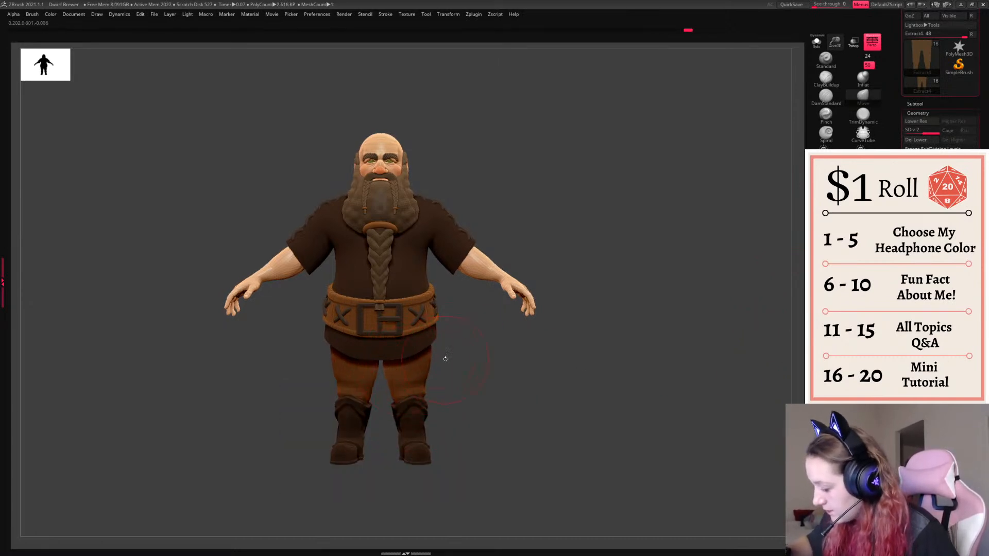
key(ctrl+z)
mouse_move(582, 355)
mouse_down()
mouse_move(490, 355)
mouse_move(453, 341)
mouse_up()
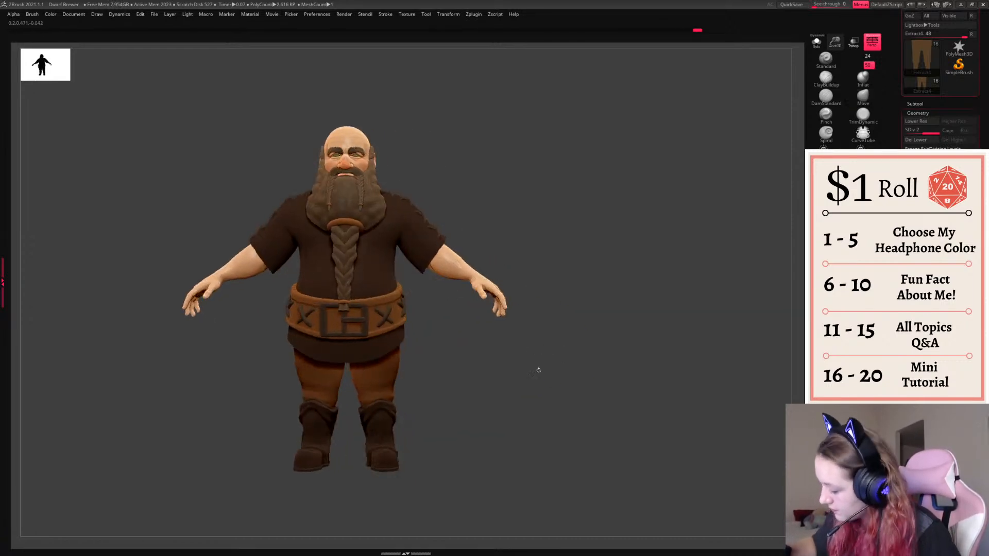
drag(521, 345, 432, 360)
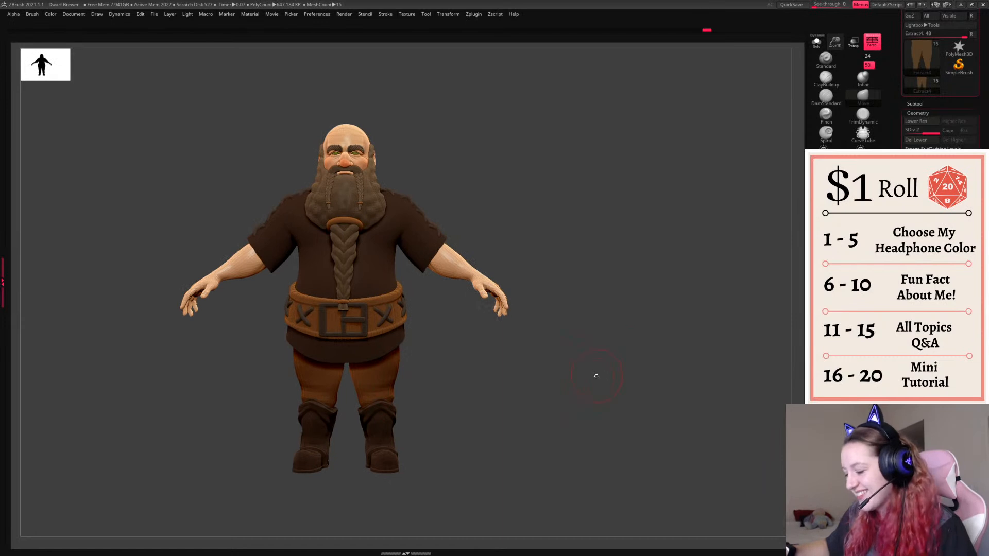
- Select the dwarf's body and thicken the forearm and hand using the Inflate brush at a larger draw size
alt+drag(596, 370, 591, 359)
alt+click(451, 262)
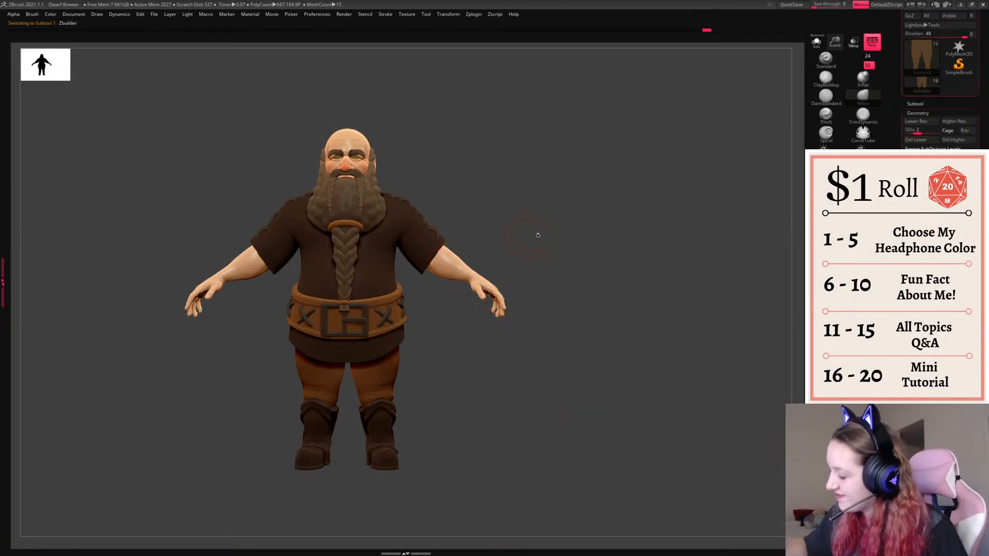
key(space)
click(864, 78)
key(space)
drag(579, 254, 586, 255)
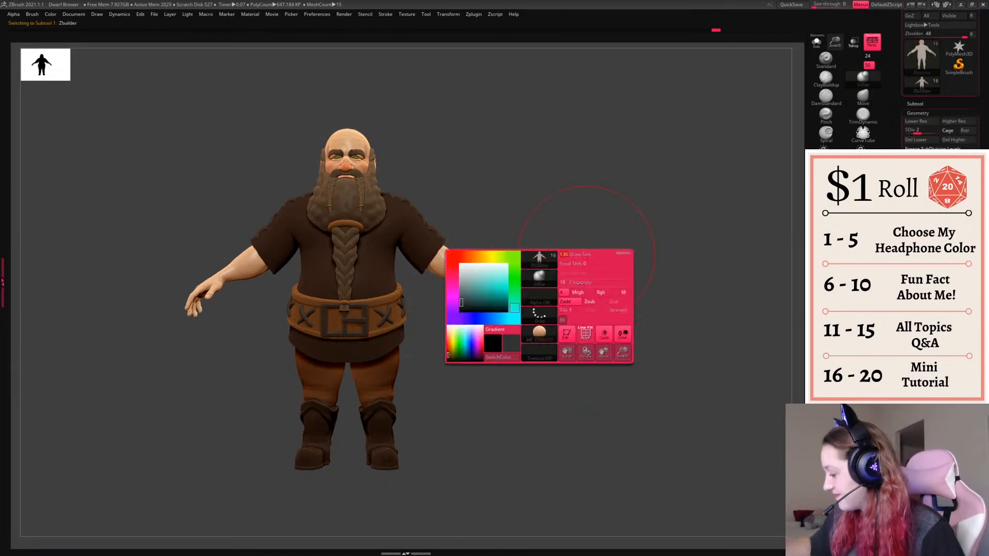
key(space)
mouse_move(436, 269)
mouse_down()
mouse_move(470, 265)
mouse_move(503, 303)
mouse_up()
key(space)
drag(566, 283, 559, 283)
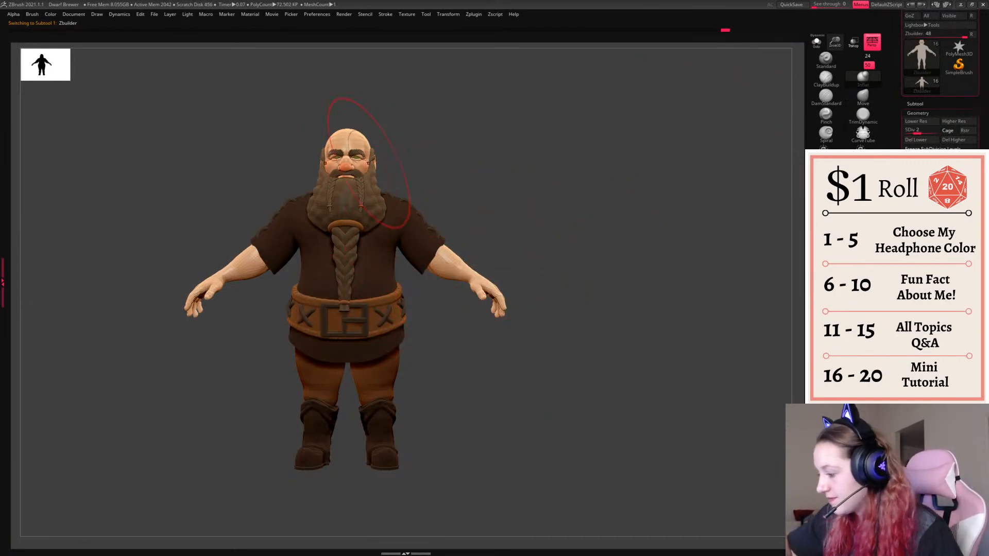
- Undo and redo the last inflate stroke to compare the arm's shape before and after
key(ctrl+z)
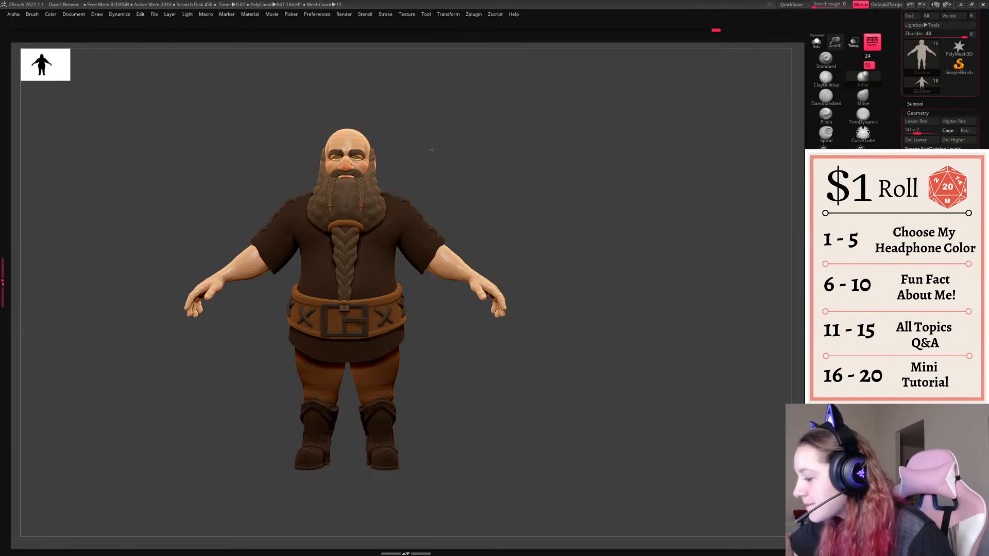
ctrl+right_drag(356, 159, 389, 203)
key(space)
drag(449, 178, 442, 178)
key(ctrl+shift+z)
mouse_move(554, 204)
mouse_down()
mouse_move(544, 232)
mouse_move(553, 207)
mouse_up()
right_click(516, 255)
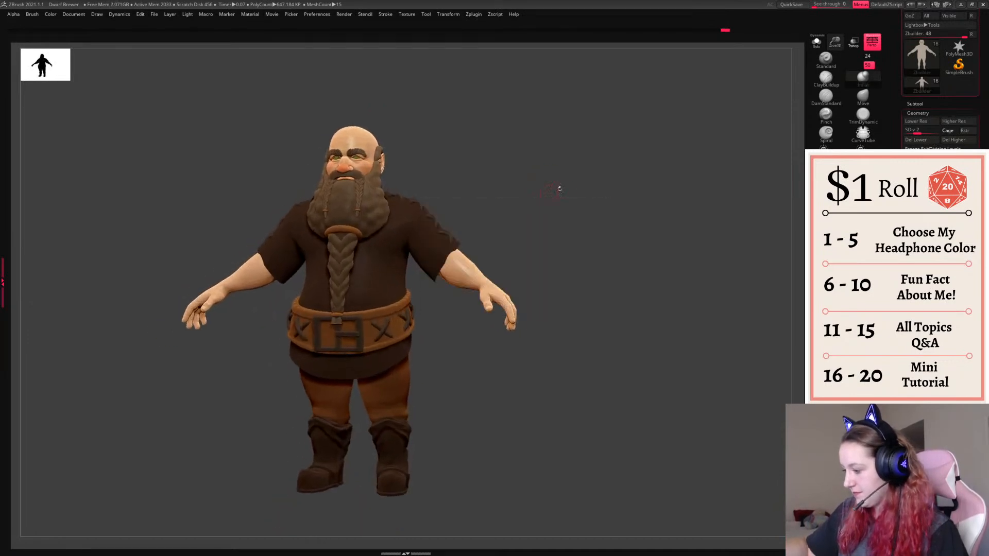
- Switch from the body back to the trousers subtool
alt+drag(531, 268, 548, 273)
click(920, 105)
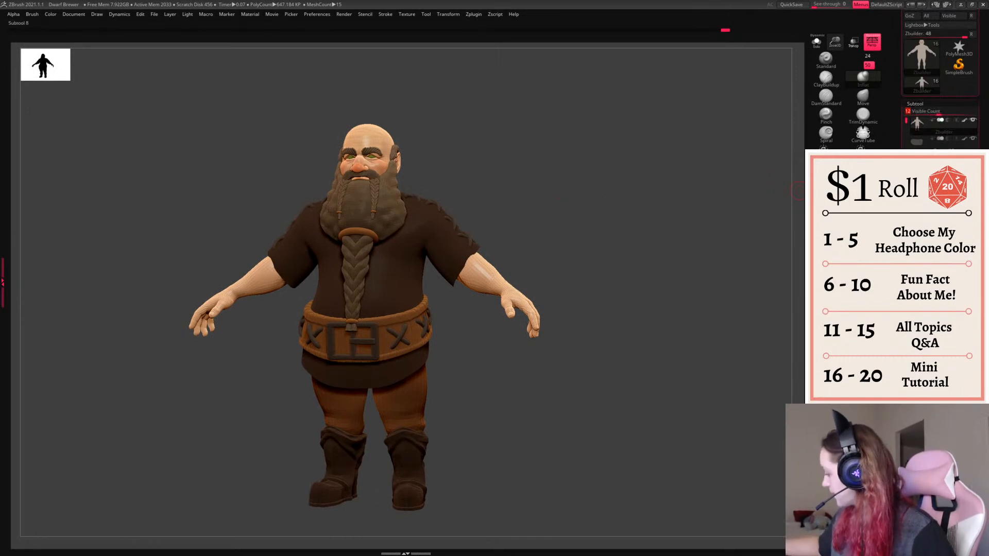
drag(672, 394, 647, 402)
alt+click(429, 397)
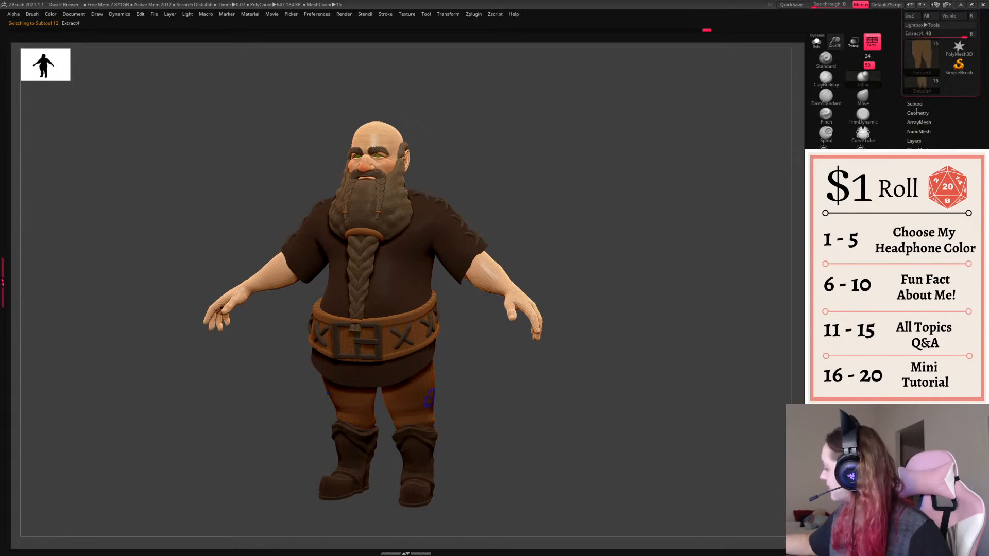
drag(583, 400, 618, 408)
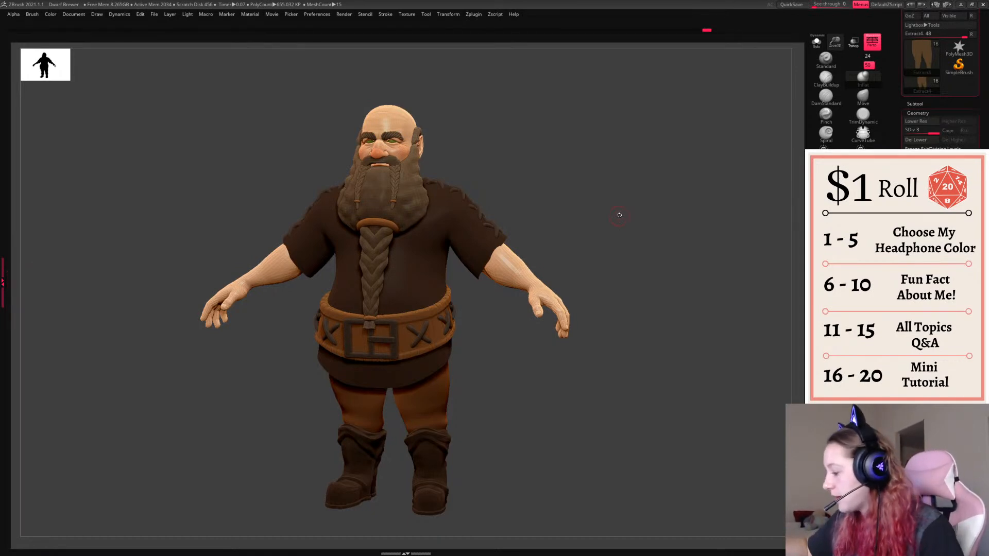
- Select the beard rings and duplicate the large ring at the start of the beard braid slightly upward
shift+right_drag(617, 216, 595, 271)
alt+click(399, 217)
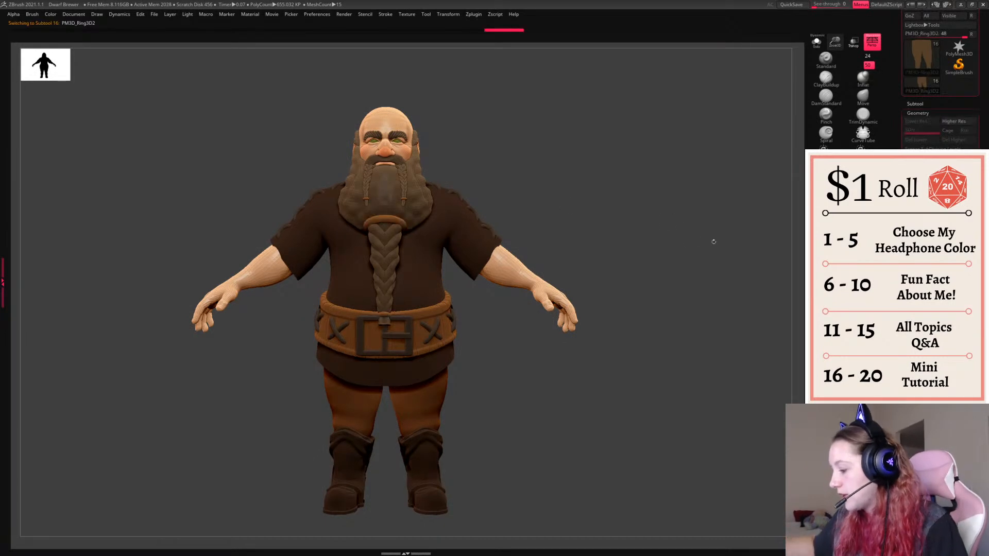
ctrl+right_drag(687, 274, 669, 331)
click(917, 113)
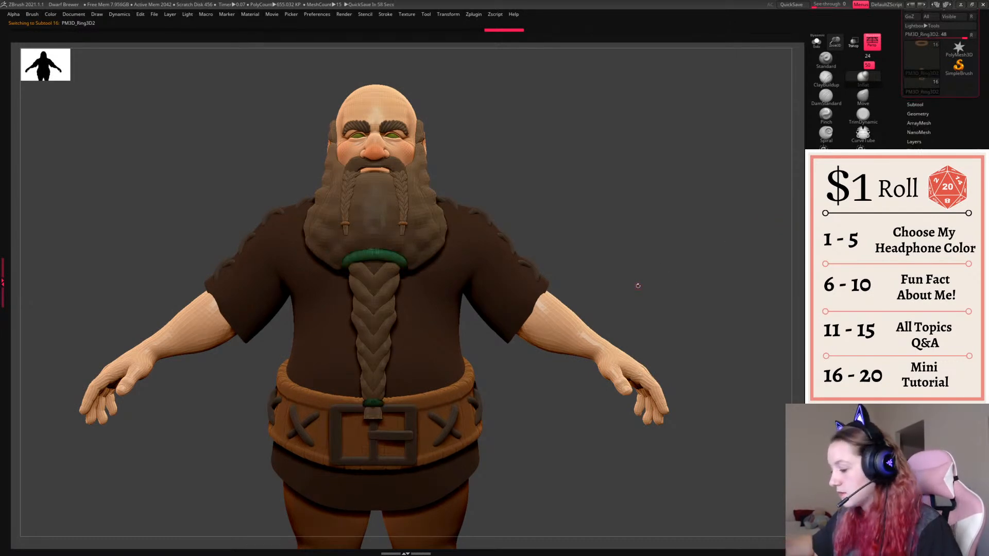
ctrl+drag(240, 91, 255, 299)
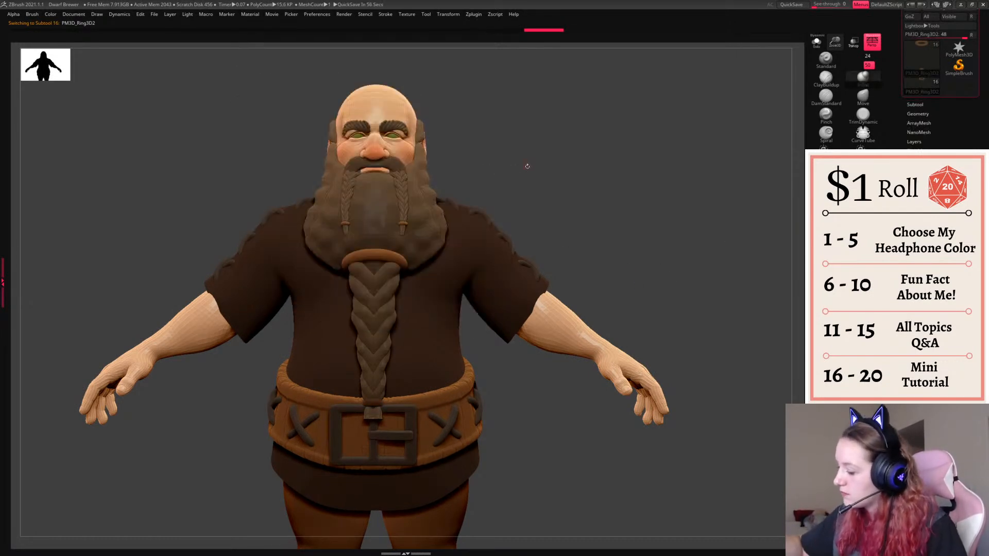
key(w)
click(370, 342)
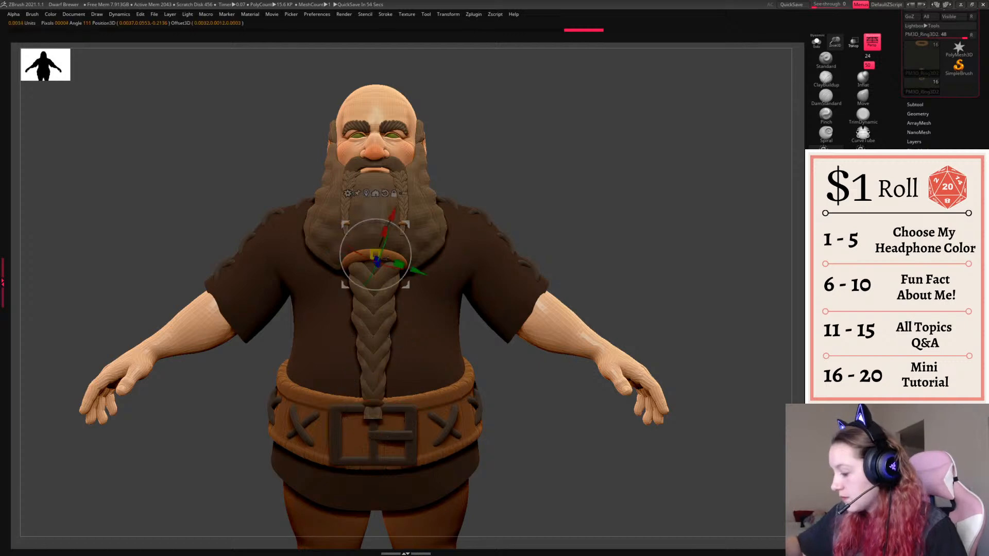
ctrl+drag(376, 300, 375, 293)
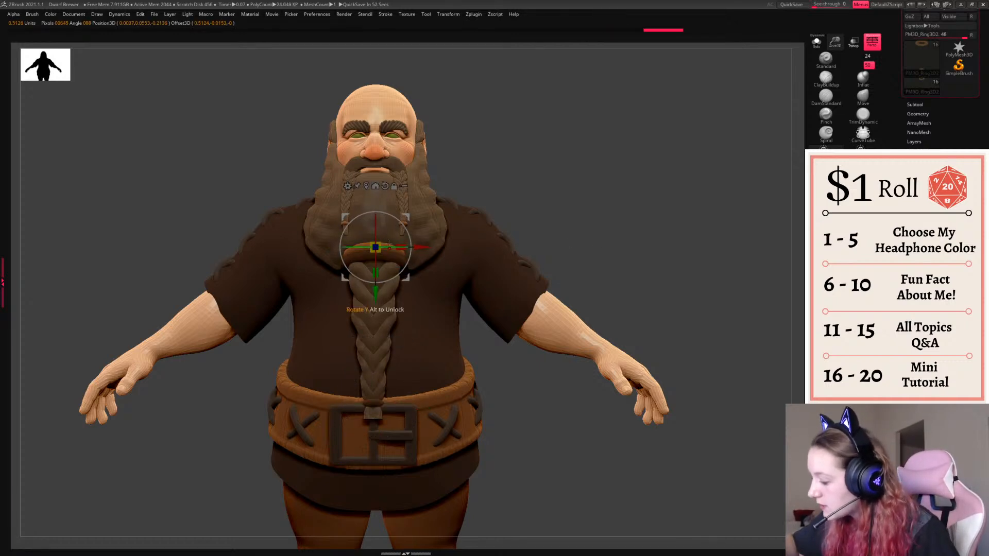
- Scale and position the duplicated ring so it wraps the beard just above the original ring
drag(394, 247, 403, 246)
drag(616, 155, 640, 212)
drag(400, 247, 402, 246)
drag(375, 292, 375, 297)
mouse_move(607, 216)
mouse_down()
mouse_move(554, 221)
mouse_move(574, 214)
mouse_up()
- Fill the duplicated ring with a reddish brown of about RGB 118, 39, 18
key(space)
key(space)
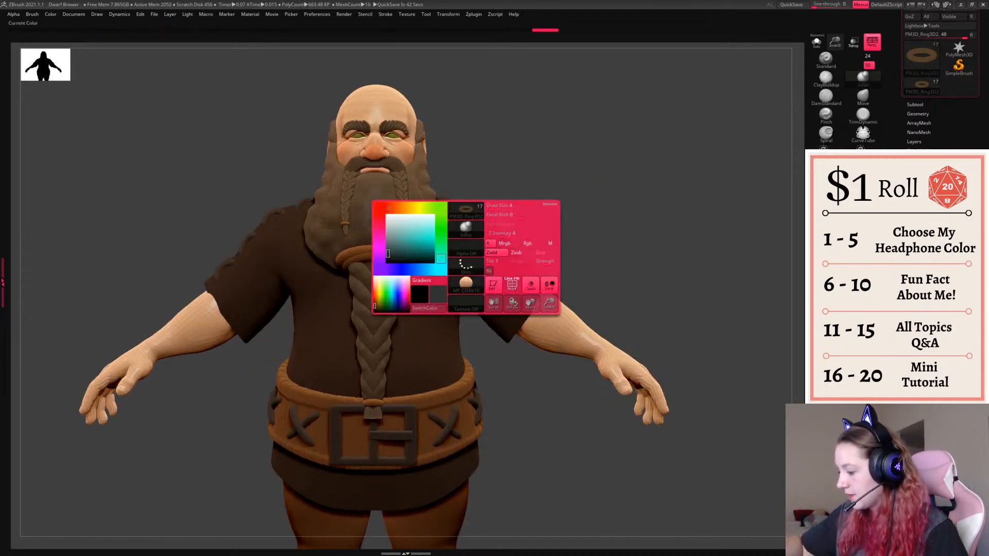
click(392, 207)
drag(410, 252, 423, 249)
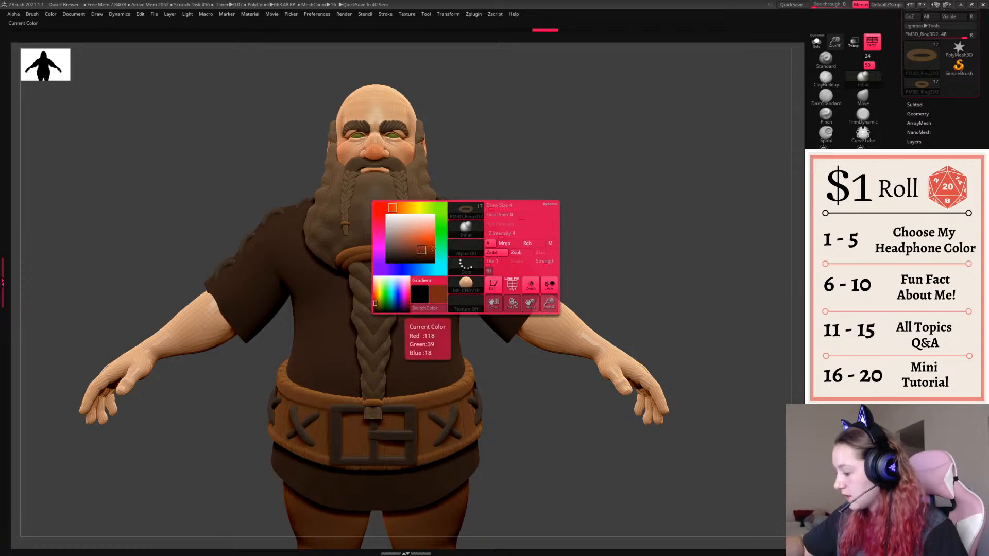
key(ctrl+f)
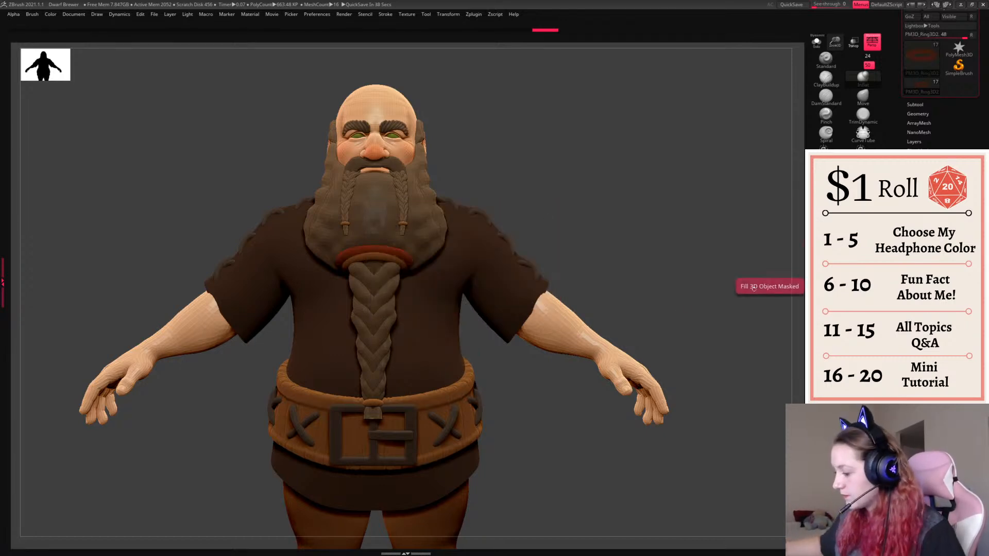
- Try a brighter red and a dark greyish brown as alternative fills for the duplicated ring
alt+drag(629, 249, 552, 292)
key(space)
key(ctrl+f)
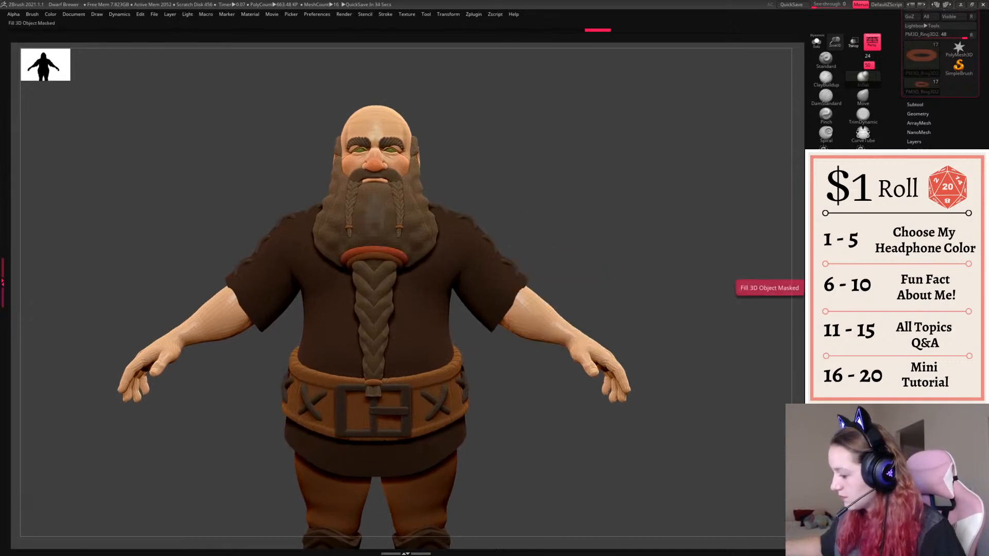
key(space)
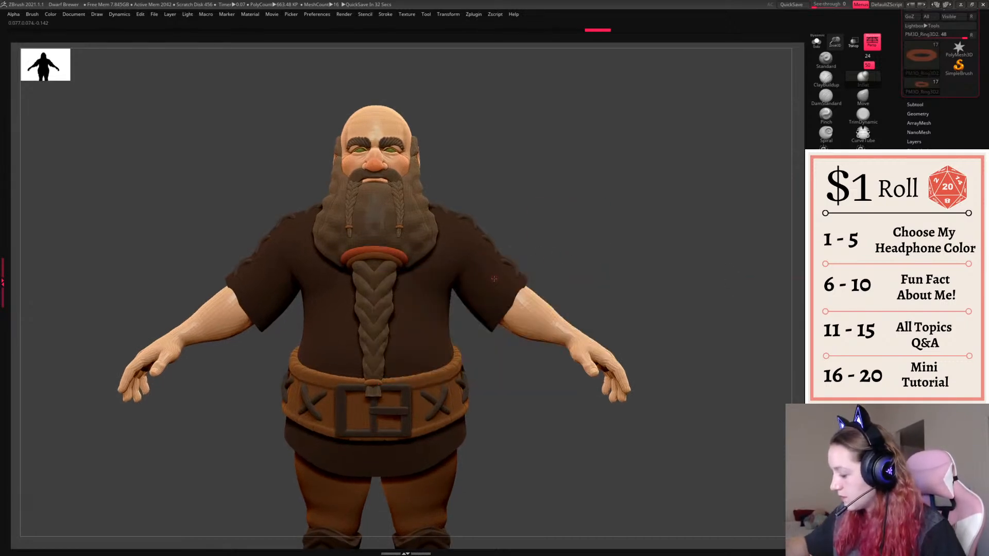
key(space)
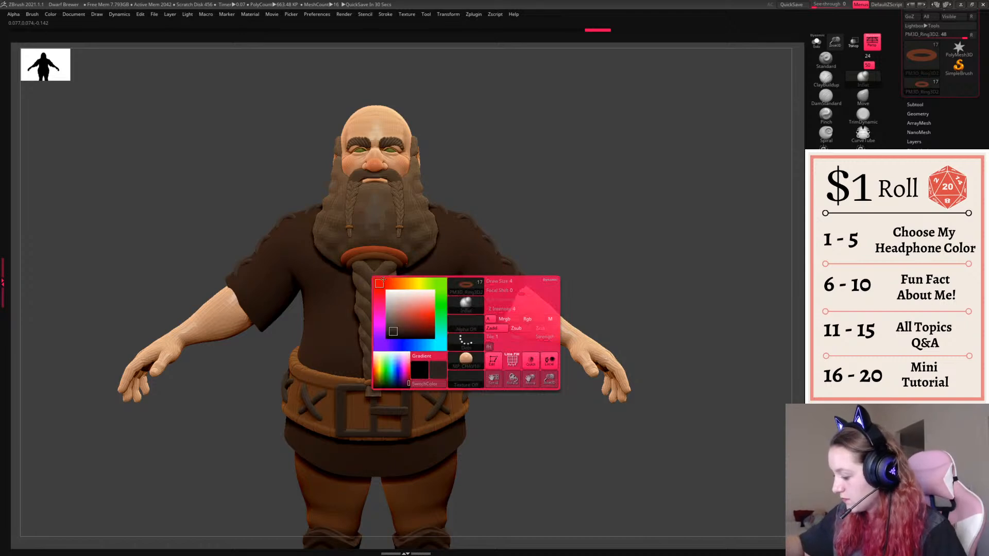
click(825, 288)
mouse_move(597, 243)
mouse_down()
mouse_move(546, 242)
mouse_move(601, 243)
mouse_move(587, 256)
mouse_up()
key(space)
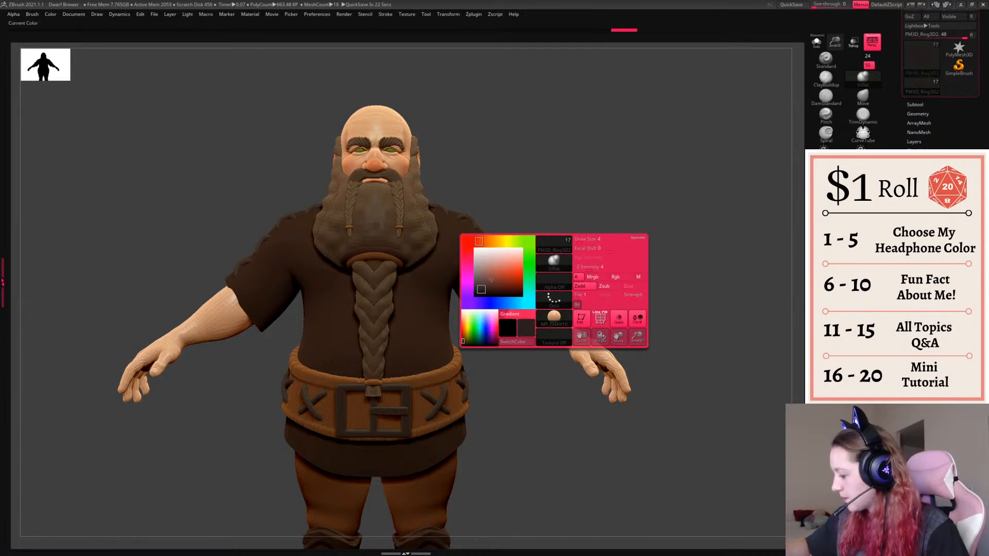
click(824, 289)
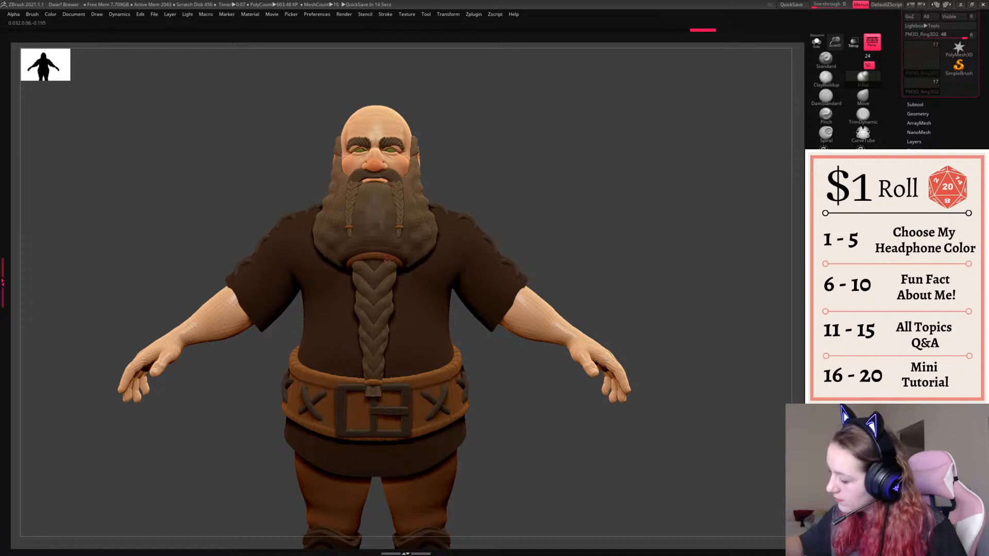
- Fill the duplicated ring with a dark reddish brown
key(space)
click(378, 220)
click(384, 254)
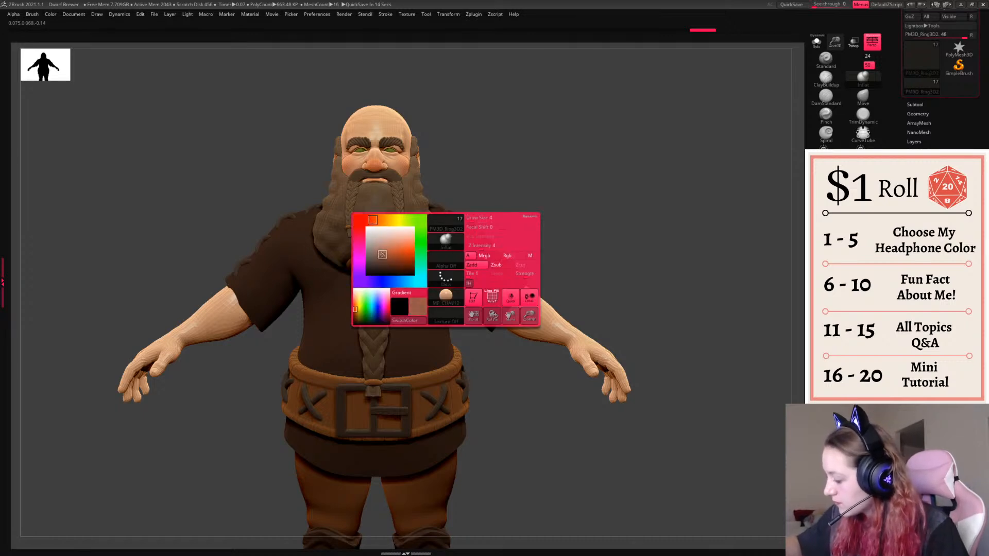
key(ctrl+f)
key(space)
drag(643, 303, 639, 309)
key(ctrl+f)
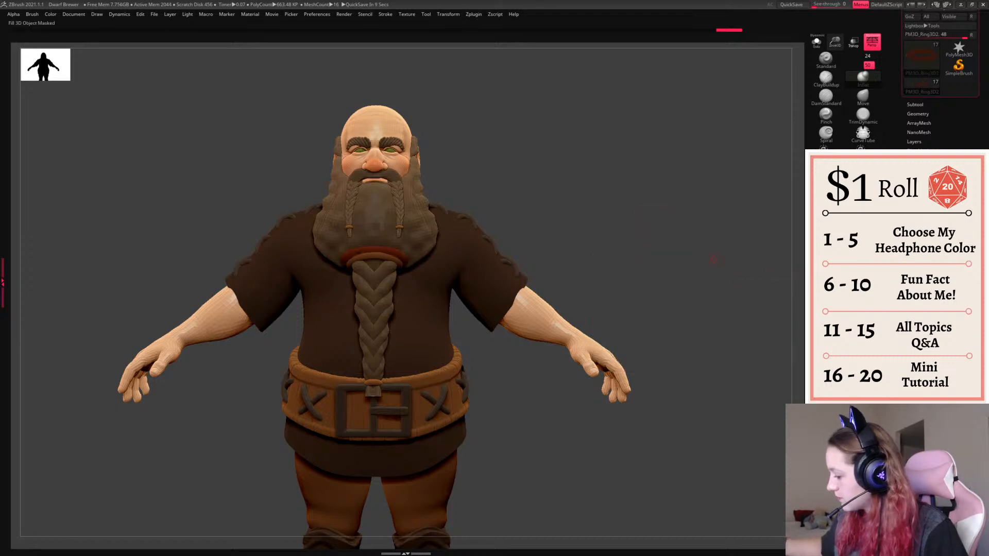
mouse_move(688, 253)
alt+mouse_down()
mouse_move(684, 175)
mouse_move(679, 253)
alt+mouse_up()
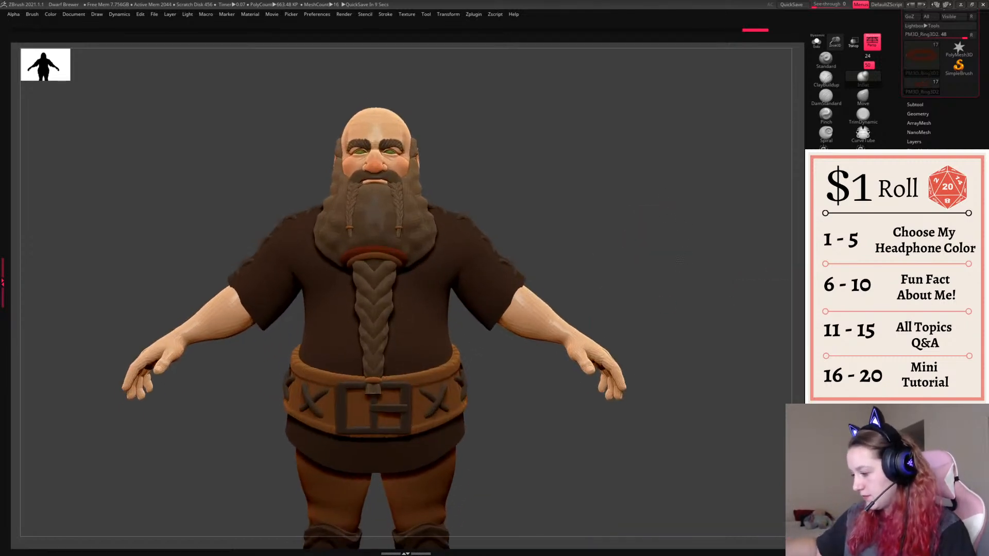
mouse_move(584, 201)
mouse_down()
mouse_move(574, 205)
mouse_move(592, 206)
mouse_up()
key(space)
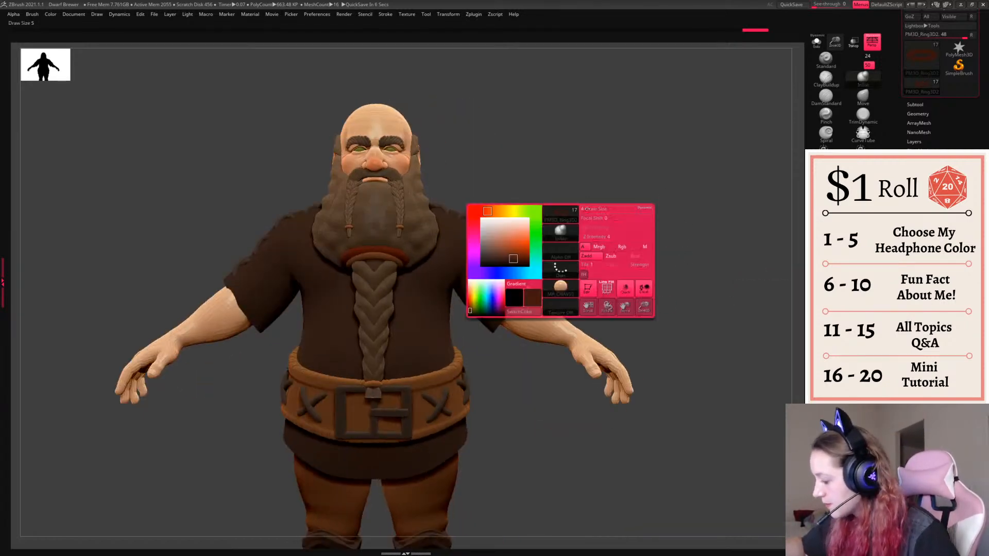
key(w)
drag(400, 251, 379, 260)
key(ctrl+z)
- Place a copy of the dark red ring at the lower tip of the beard braid and adjust its depth from the side
drag(567, 181, 541, 196)
key(w)
drag(375, 307, 376, 419)
drag(507, 350, 561, 350)
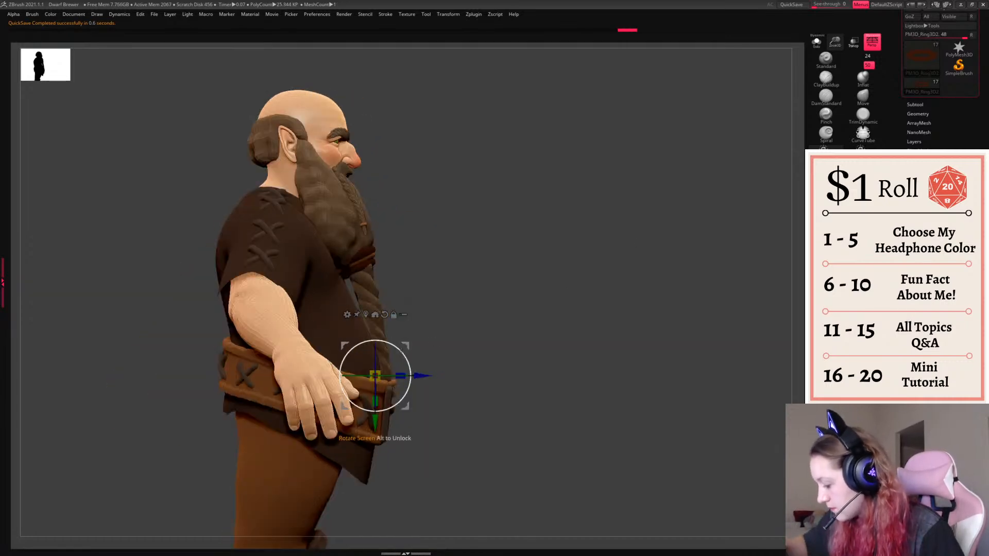
drag(425, 346, 425, 346)
mouse_move(479, 354)
mouse_down()
mouse_move(391, 377)
mouse_move(423, 351)
mouse_up()
key(q)
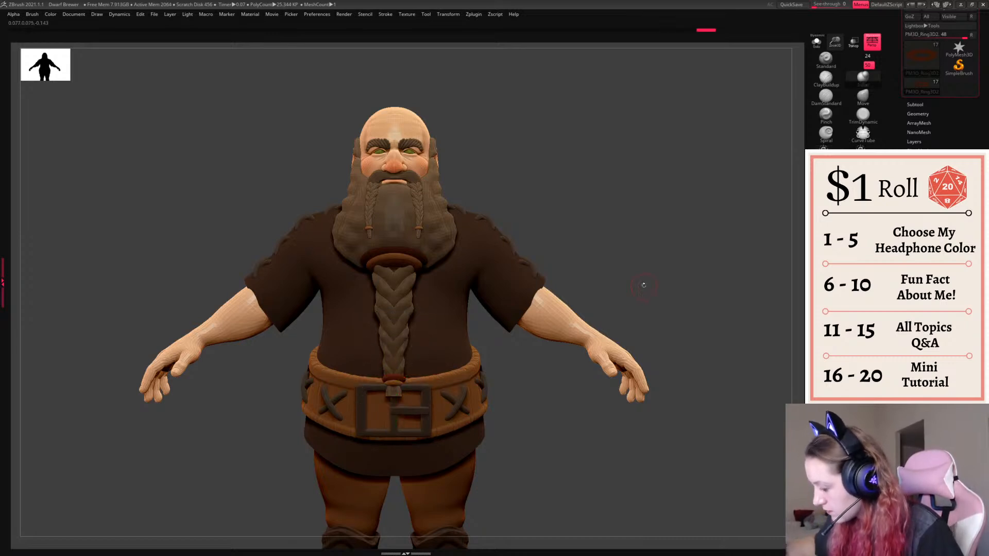
- Fine-tune the fit of the dark red ring around the beard braid's tip
ctrl+right_drag(642, 285, 643, 319)
right_click(644, 322)
mouse_move(714, 267)
right_down()
mouse_move(647, 255)
mouse_move(721, 260)
mouse_move(612, 258)
right_up()
key(w)
drag(431, 347, 431, 348)
key(q)
- Duplicate the small dark red ring up to the end of one moustache braid
right_drag(613, 278, 717, 288)
key(w)
ctrl+drag(428, 346, 483, 162)
ctrl+right_drag(483, 161, 501, 106)
alt+right_drag(501, 105, 503, 242)
drag(439, 325, 435, 335)
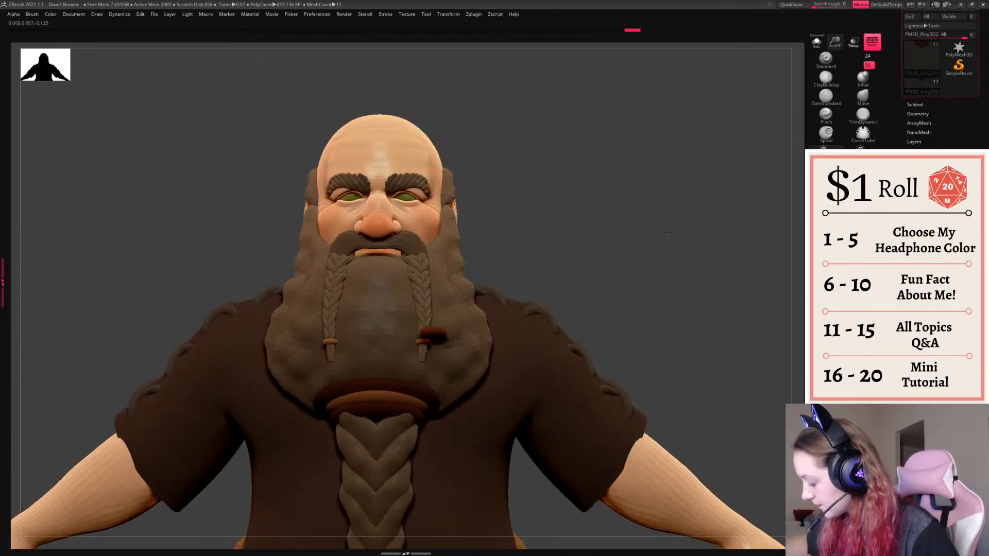
- Move the small ring onto the moustache braid, aligning it from the front and the side
shift+right_drag(525, 309, 432, 309)
drag(463, 301, 517, 306)
right_drag(438, 309, 509, 311)
right_drag(586, 272, 507, 334)
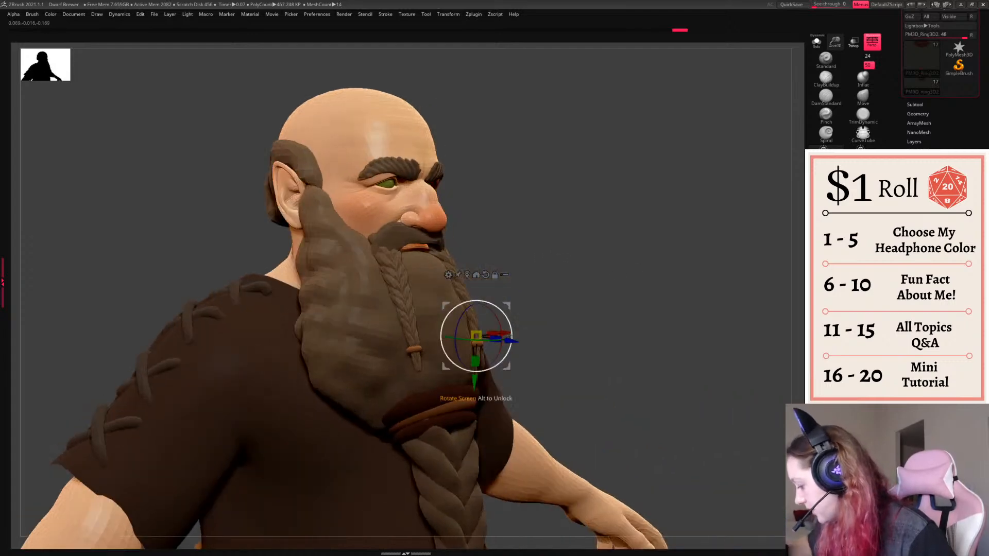
shift+right_drag(583, 307, 618, 292)
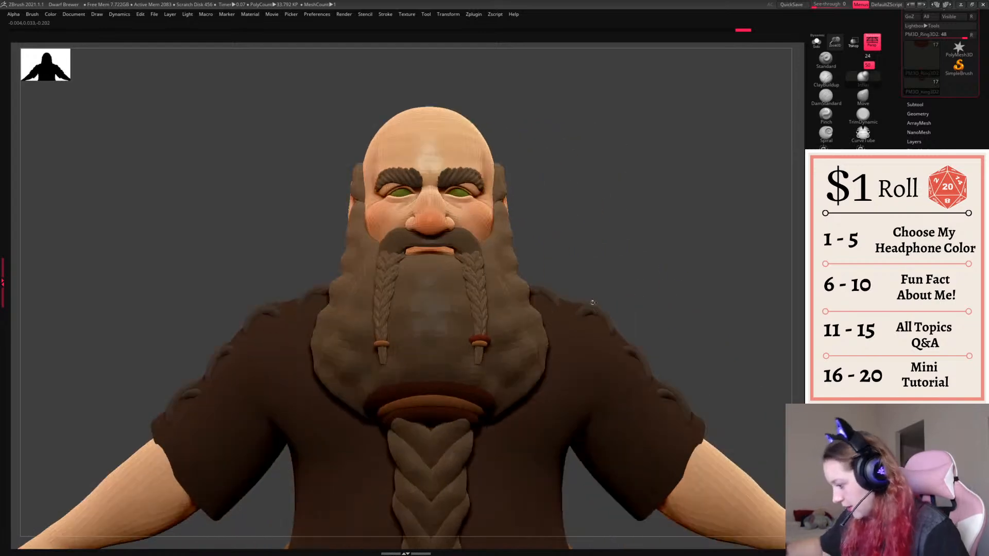
- Adjust the small ring's size and depth so it sits around the moustache braid just above the orange ring
key(q)
key(w)
mouse_move(536, 313)
right_down()
mouse_move(448, 311)
mouse_move(526, 310)
right_up()
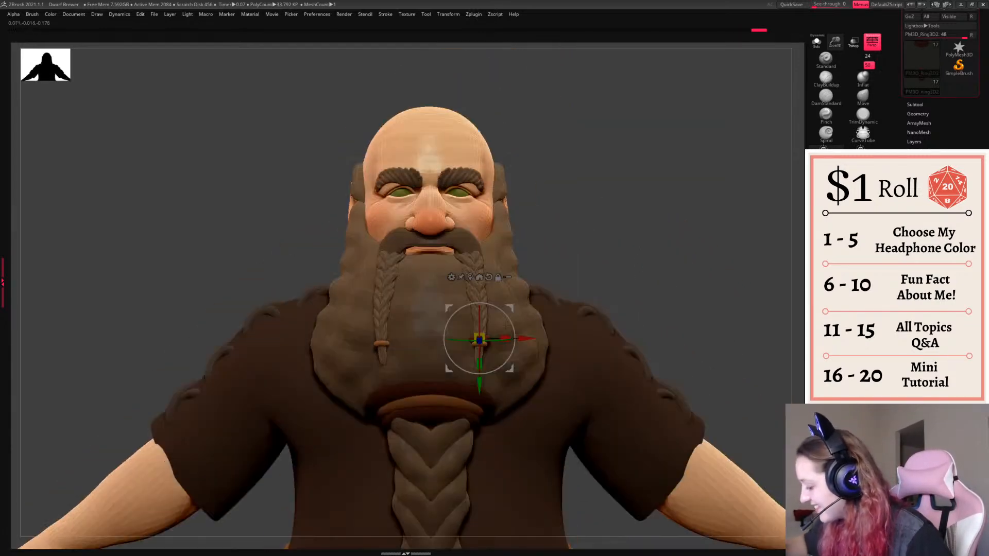
drag(483, 335, 483, 334)
right_drag(576, 312, 507, 308)
drag(507, 308, 509, 307)
right_drag(448, 314, 542, 321)
drag(505, 344, 506, 344)
shift+right_drag(616, 289, 587, 312)
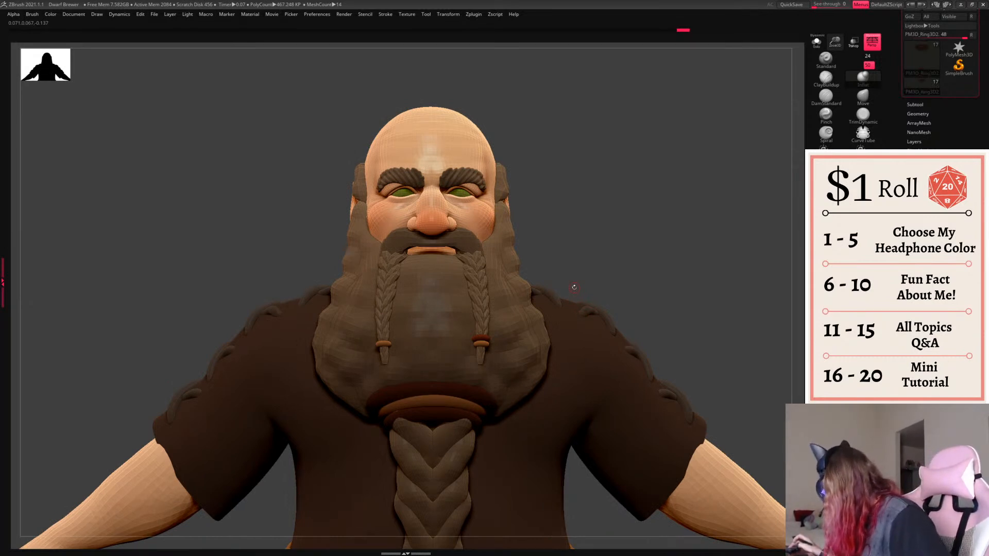
- Make final small adjustments to the moustache braid ring's placement, checking it from several angles
key(w)
drag(514, 306, 513, 307)
key(q)
drag(639, 247, 680, 253)
key(w)
drag(517, 308, 518, 310)
key(q)
drag(647, 260, 581, 263)
key(w)
drag(516, 307, 520, 309)
key(q)
- Mirror and weld the dark red ring onto the opposite moustache braid, and select the beard
drag(637, 282, 802, 390)
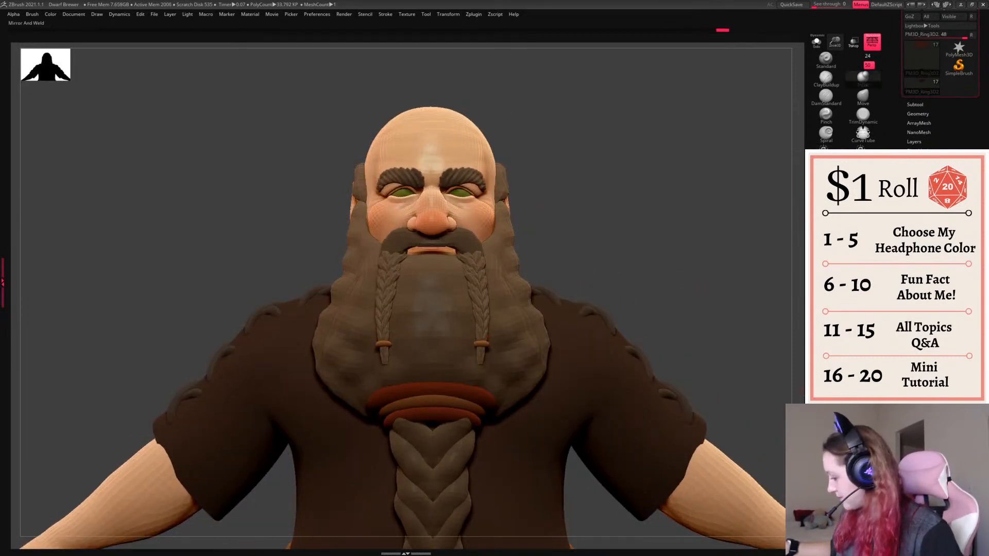
click(808, 390)
click(811, 380)
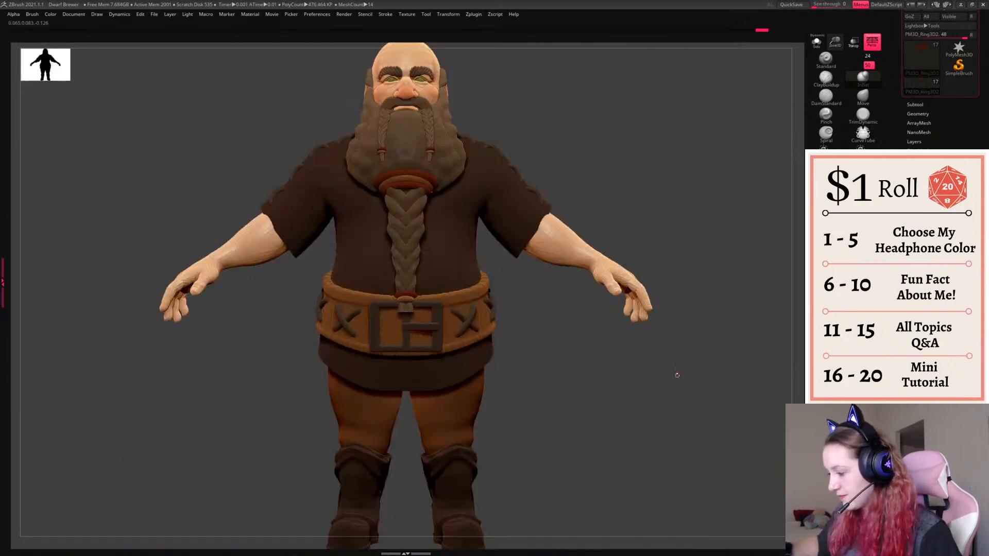
mouse_move(675, 373)
mouse_down()
mouse_move(680, 347)
mouse_move(673, 376)
mouse_move(679, 355)
mouse_up()
alt+click(388, 210)
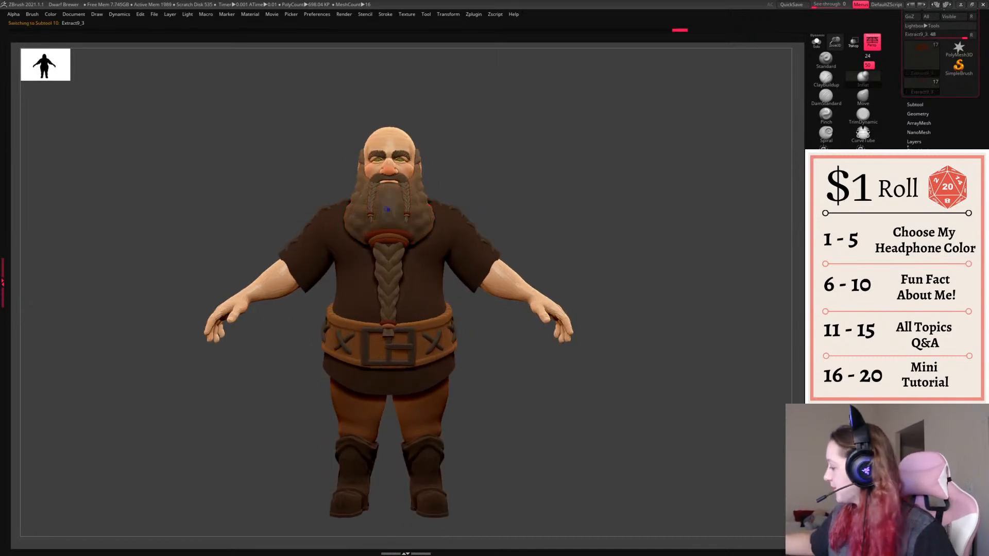
- Isolate the beard and cut off the thin pointed tip hanging from its lower end
click(917, 114)
ctrl+right_drag(634, 335, 638, 331)
right_click(638, 331)
drag(646, 317, 665, 321)
ctrl+right_drag(665, 301, 667, 310)
alt+drag(676, 255, 662, 307)
right_click(649, 319)
ctrl+right_drag(650, 319, 654, 335)
click(817, 42)
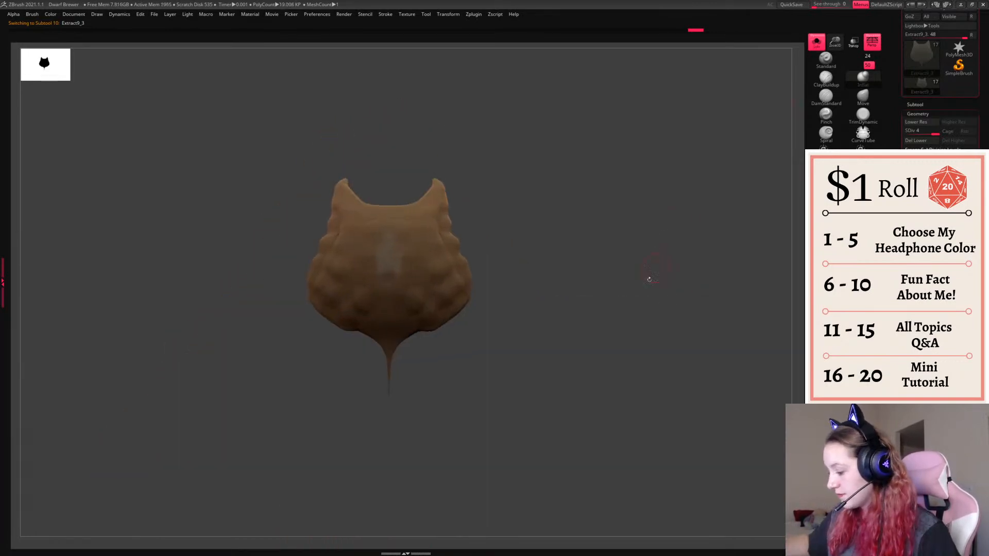
ctrl+drag(353, 435, 441, 344)
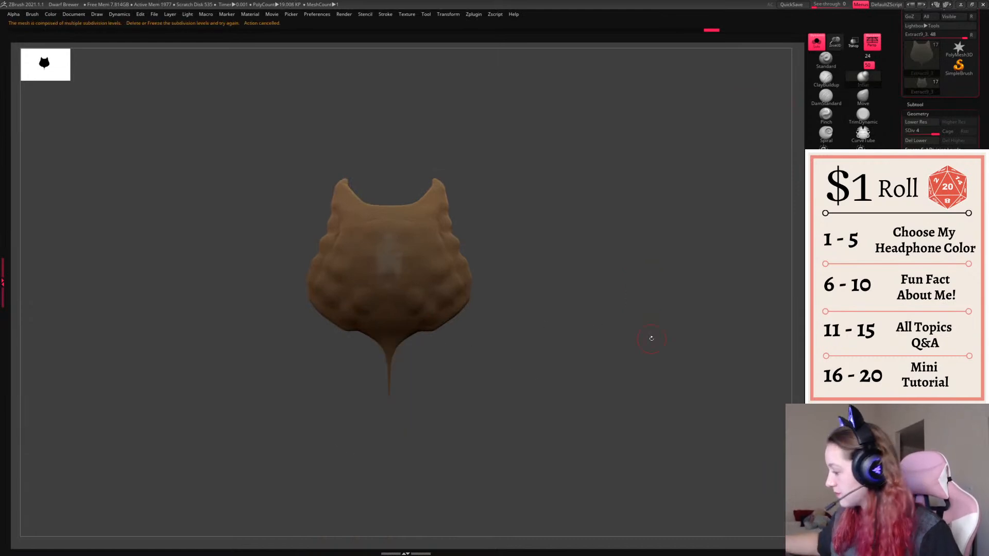
ctrl+shift+drag(357, 441, 438, 343)
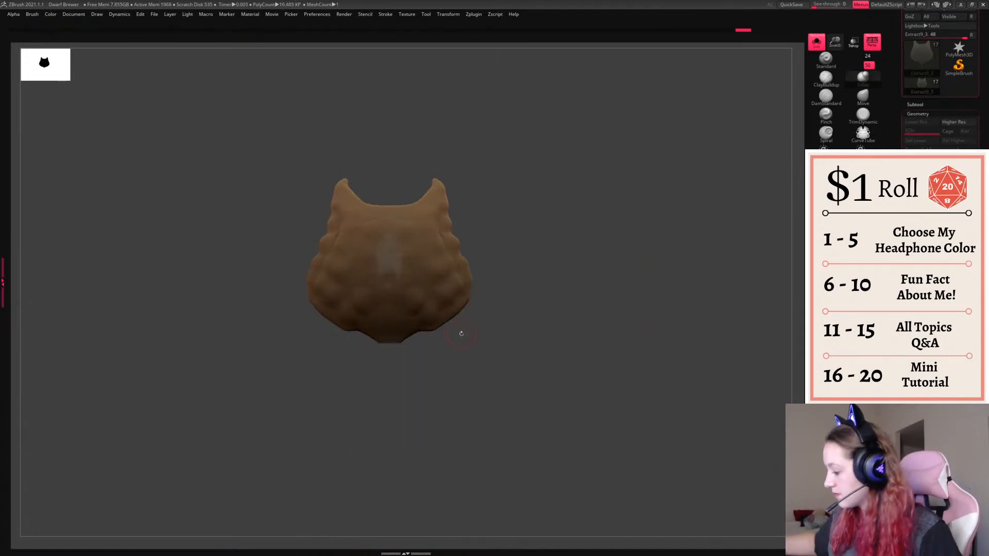
- Subdivide the beard mesh and choose the Rake brush for sculpting hair strands
key(ctrl+d)
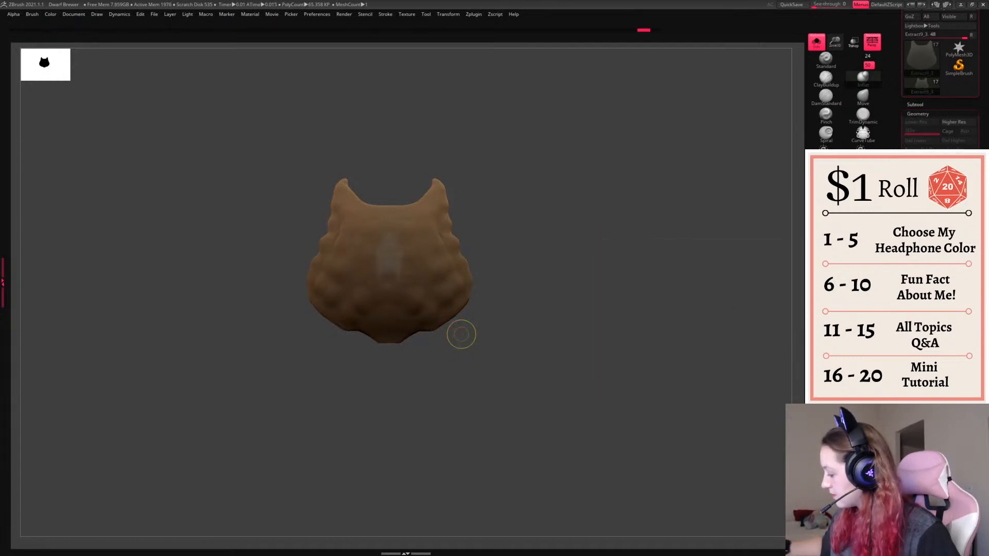
key(b)
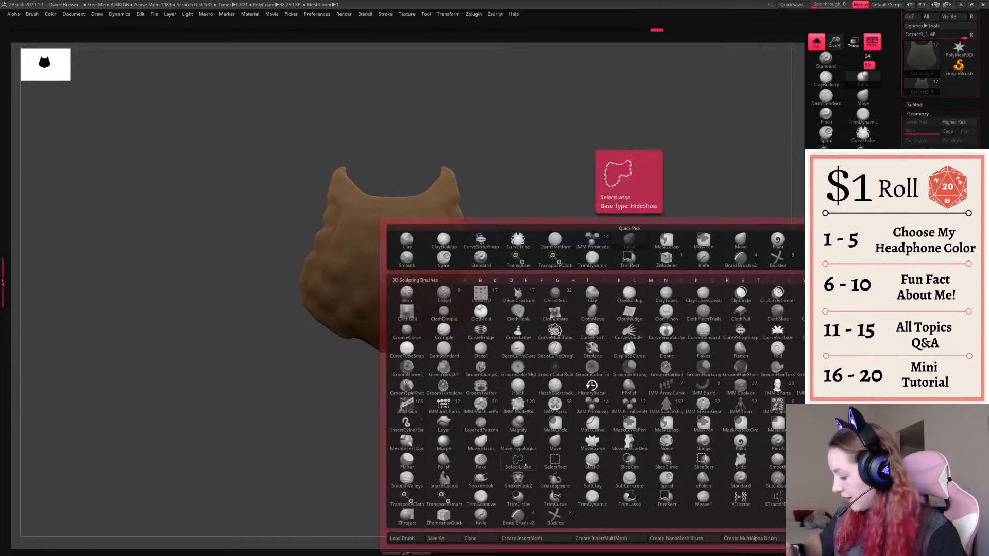
click(481, 462)
key(space)
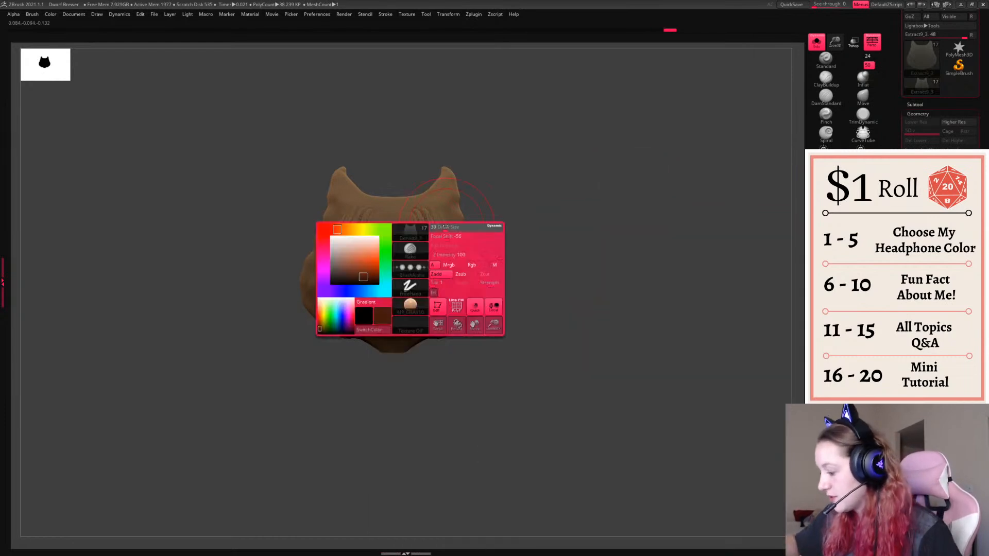
key(ctrl+d)
- Try Rake strokes down the front of the beard below the moustache, with the whole character shown for comparison
drag(395, 219, 408, 244)
drag(406, 213, 421, 247)
drag(420, 212, 431, 252)
click(816, 42)
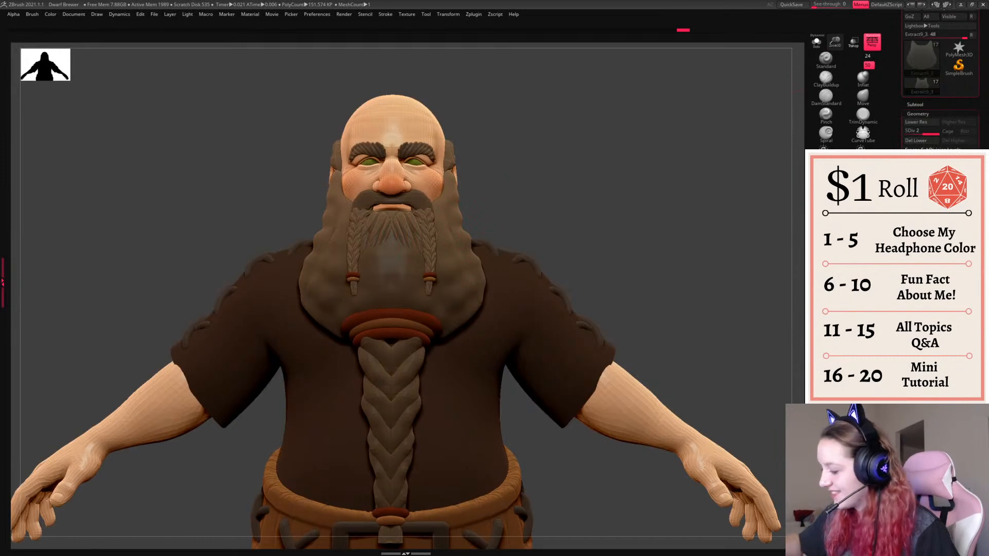
alt+drag(644, 150, 626, 131)
key(space)
drag(433, 253, 458, 252)
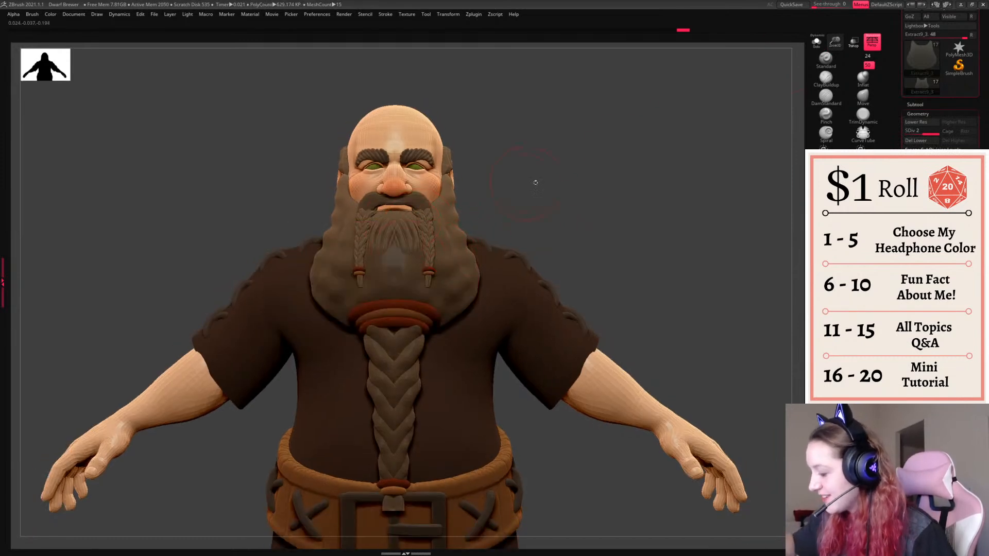
drag(509, 185, 591, 186)
- Look over the brush's Lazy Mouse settings, try Rake strokes on the lower beard near the large ring, and undo them
click(387, 14)
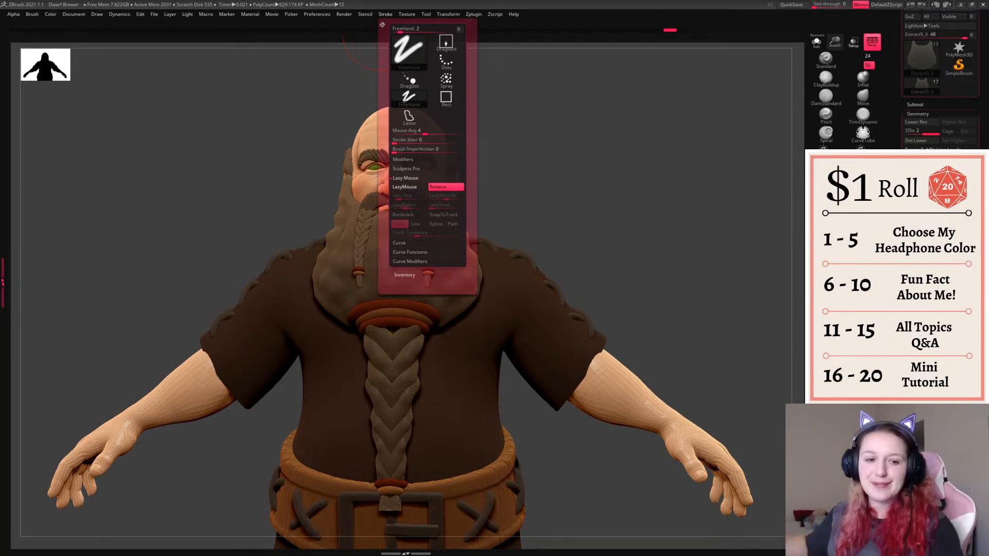
drag(672, 235, 665, 213)
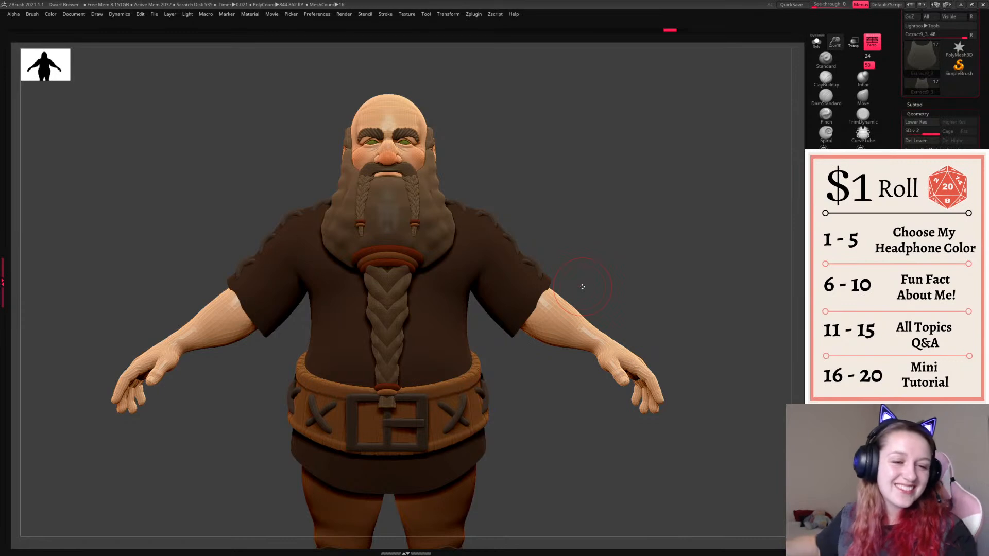
drag(654, 281, 652, 267)
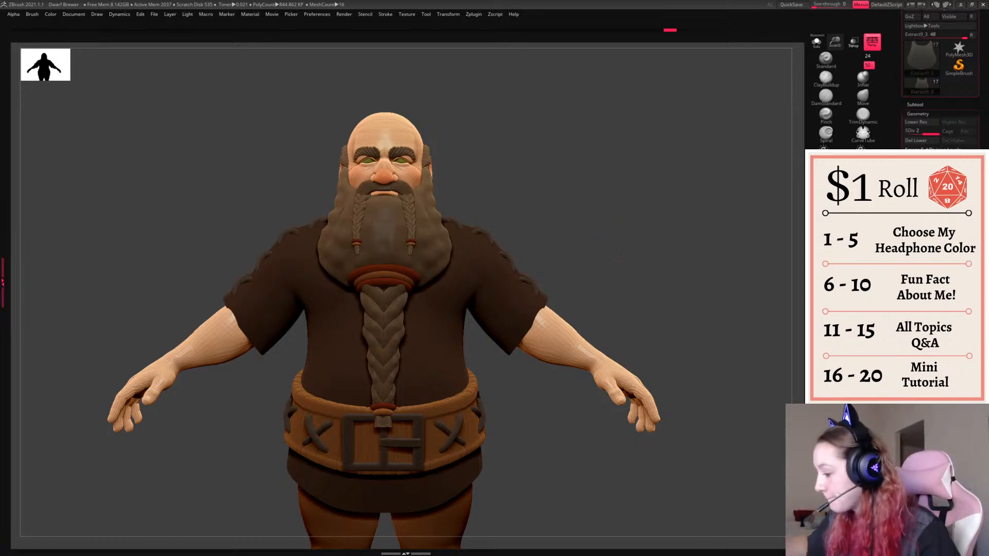
alt+drag(619, 253, 617, 297)
mouse_move(415, 302)
mouse_down()
mouse_move(430, 334)
mouse_move(445, 328)
mouse_move(428, 335)
mouse_up()
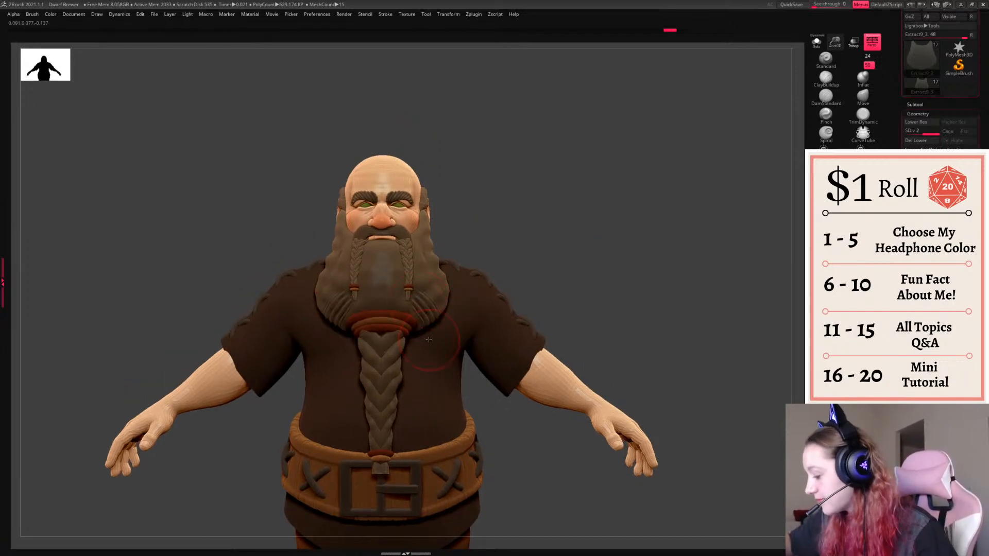
key(ctrl+z)
key(ctrl+z)
key(ctrl+z)
- Examine the beard and upper body from a three-quarter angle and from the front
key(space)
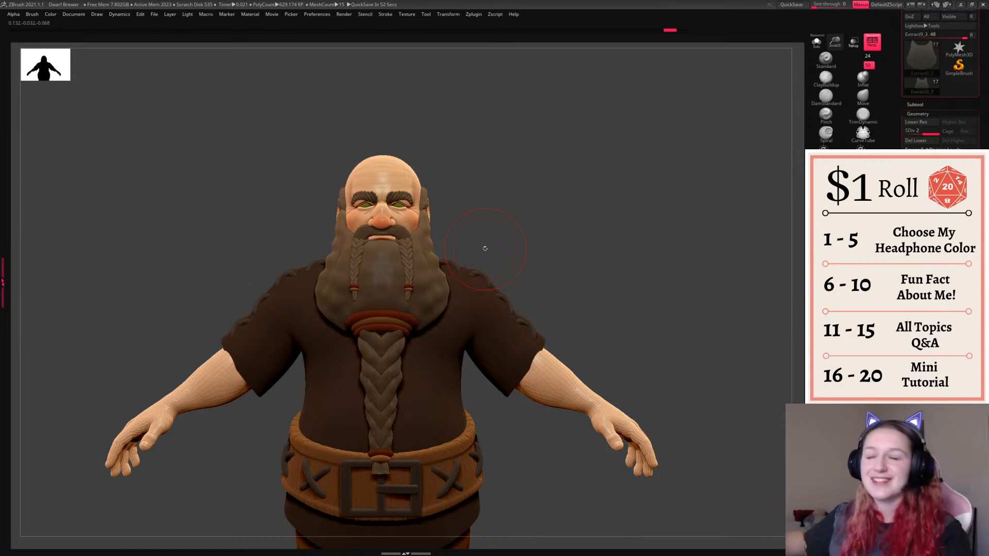
right_click(558, 251)
drag(558, 232, 510, 224)
right_click(435, 246)
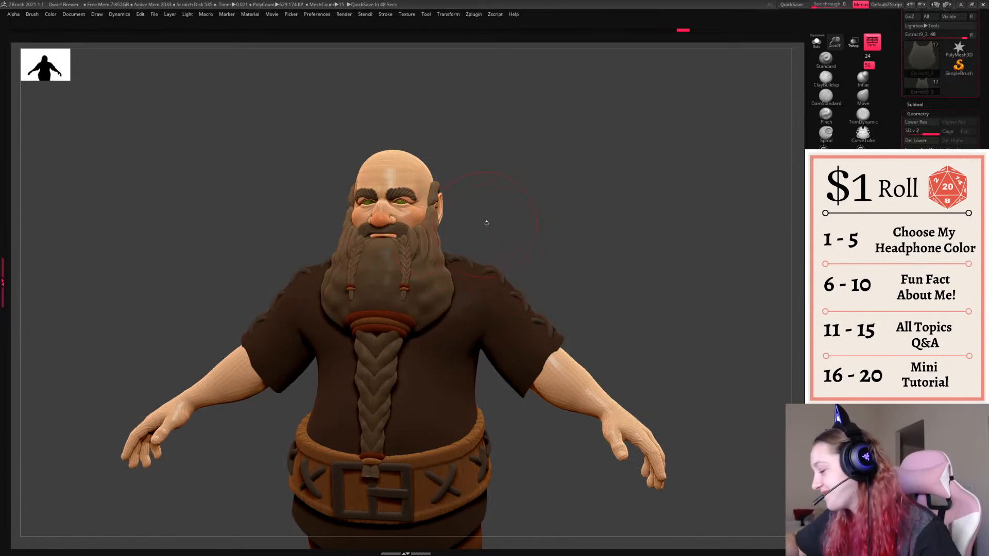
right_click(487, 222)
right_drag(487, 223, 443, 244)
right_click(442, 245)
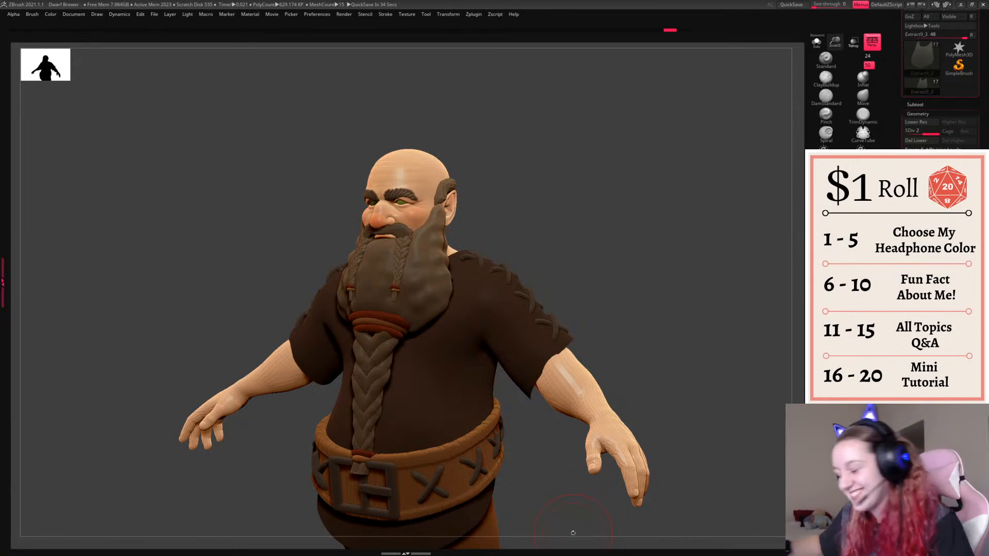
shift+drag(596, 297, 650, 271)
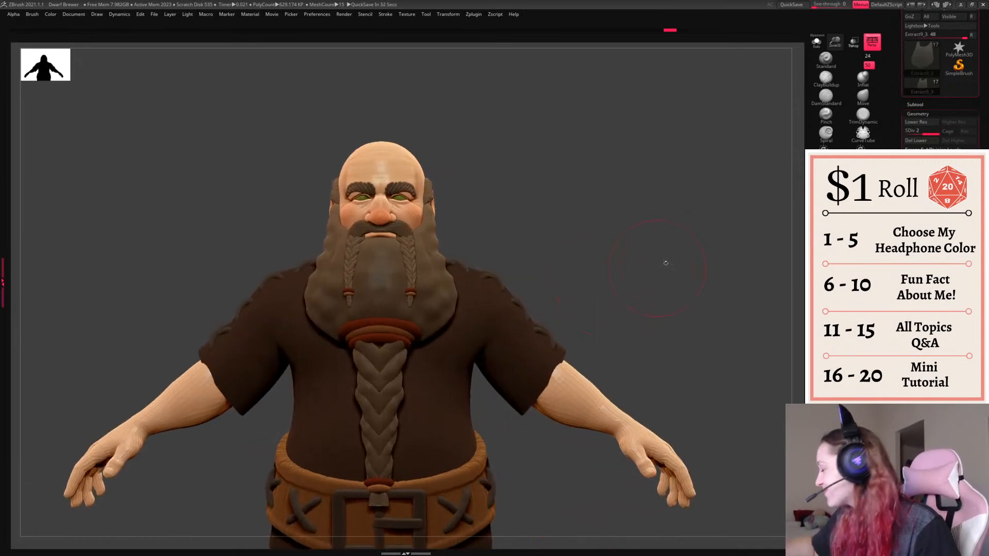
- Isolate the beard and rake fine hair strands downward from its upper edge, including both upper points
click(816, 41)
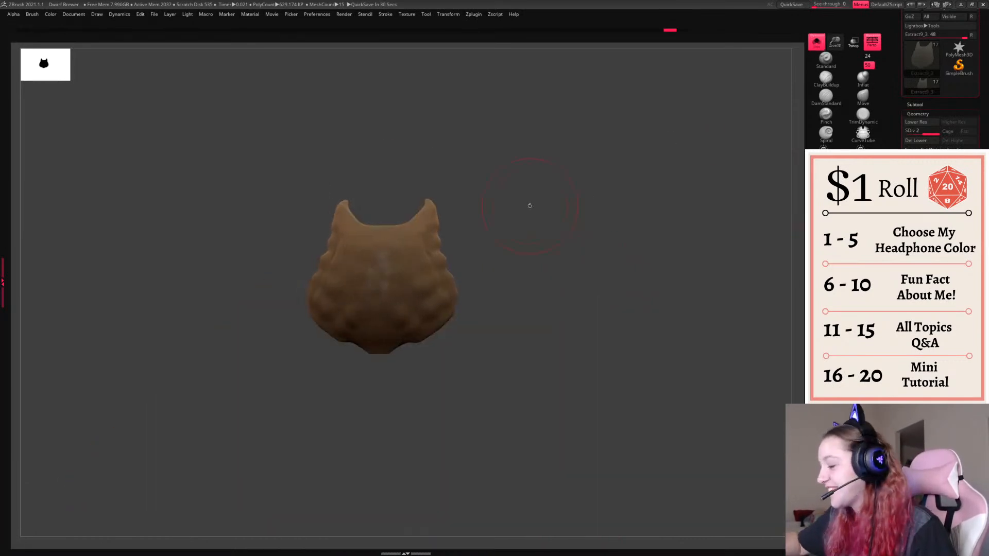
key(ctrl+z)
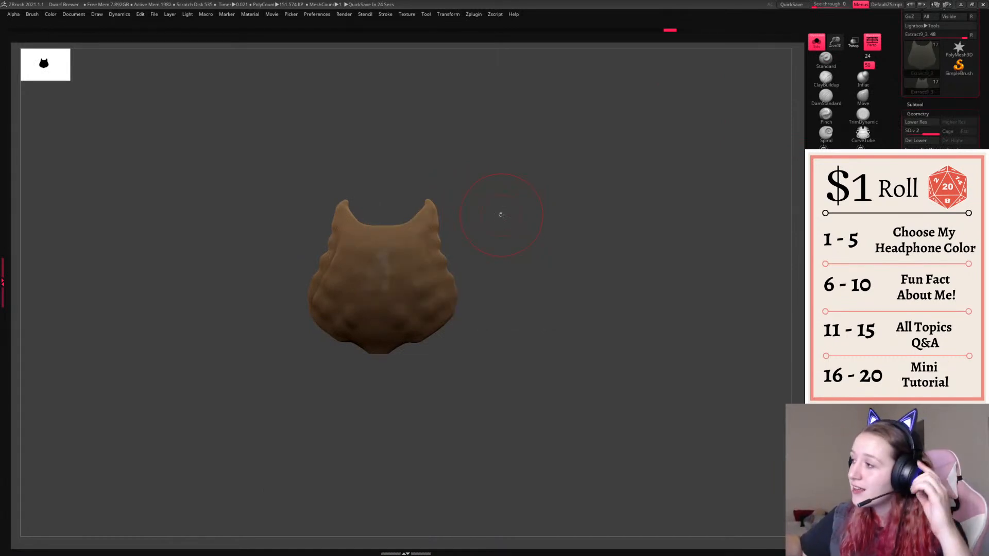
drag(500, 214, 503, 220)
drag(427, 224, 422, 242)
drag(499, 203, 508, 203)
drag(417, 238, 415, 250)
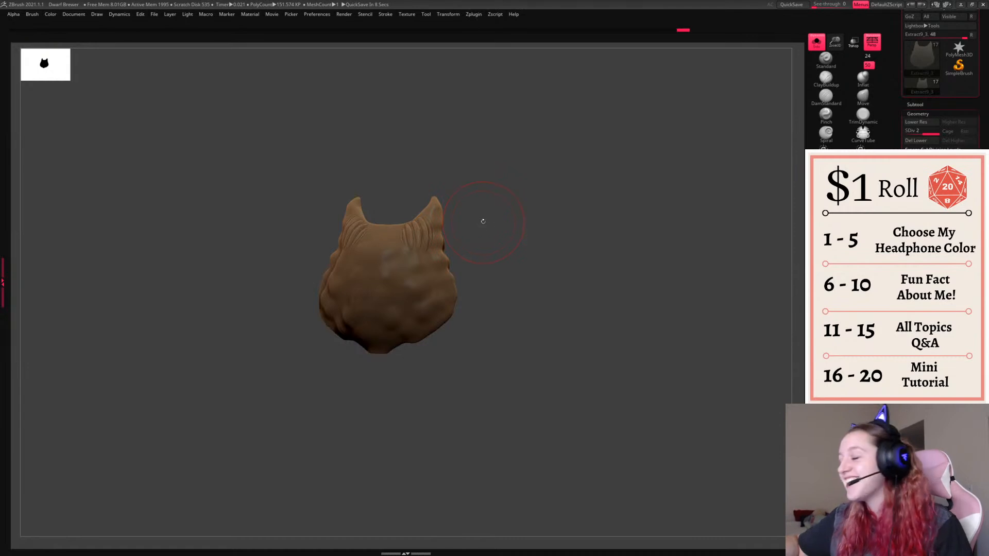
mouse_move(477, 230)
mouse_down()
mouse_move(495, 224)
mouse_move(392, 239)
mouse_up()
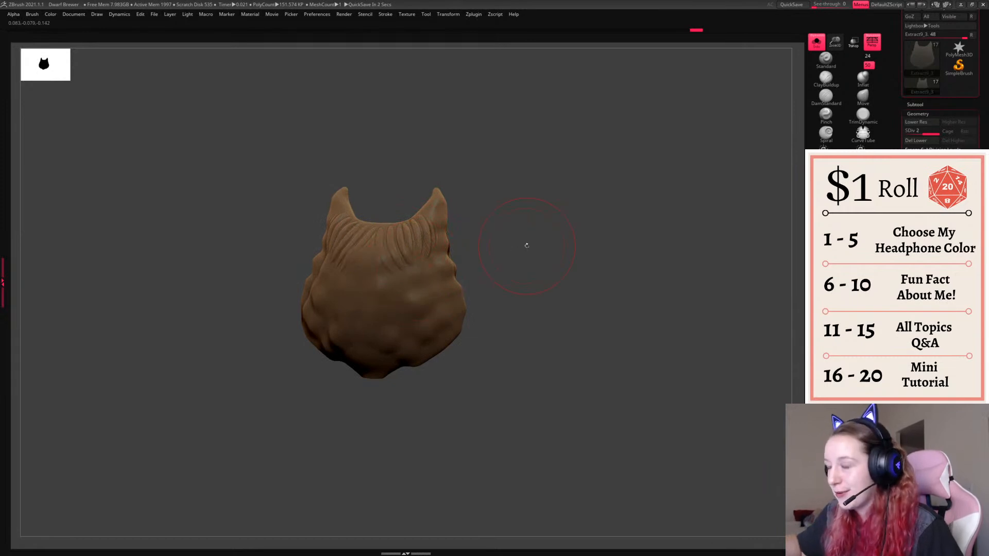
mouse_move(523, 224)
mouse_down()
mouse_move(479, 242)
mouse_move(438, 205)
mouse_move(448, 220)
mouse_move(437, 256)
mouse_up()
right_click(451, 281)
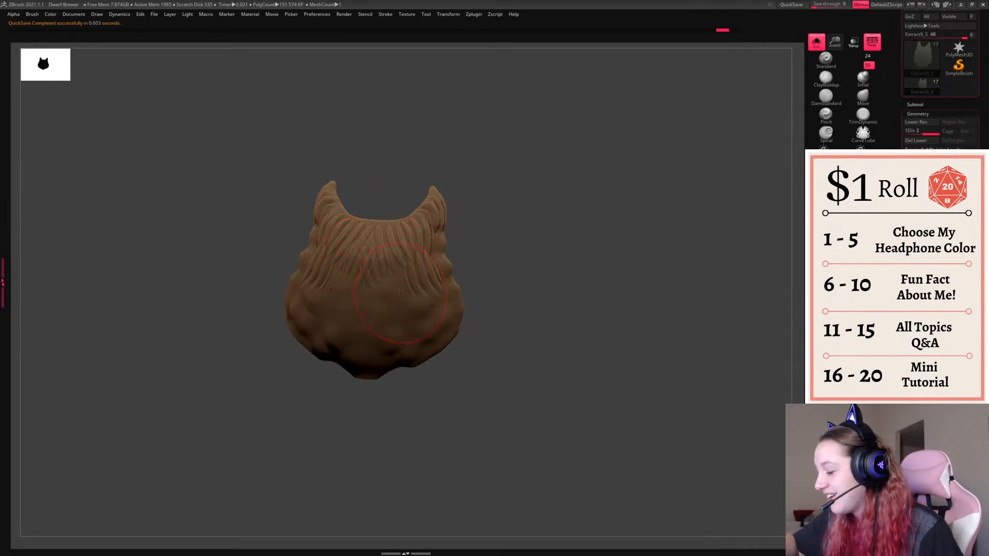
- Extend the raked strands down the middle and outer sides of the beard, following its waves
drag(383, 276, 387, 310)
mouse_move(515, 259)
mouse_down()
mouse_move(542, 260)
mouse_move(495, 262)
mouse_up()
drag(419, 298, 428, 329)
key(ctrl+z)
drag(439, 283, 449, 310)
mouse_move(436, 260)
mouse_down()
mouse_move(447, 285)
mouse_move(458, 279)
mouse_up()
mouse_move(438, 235)
mouse_down()
mouse_move(452, 249)
mouse_move(512, 256)
mouse_move(518, 246)
mouse_up()
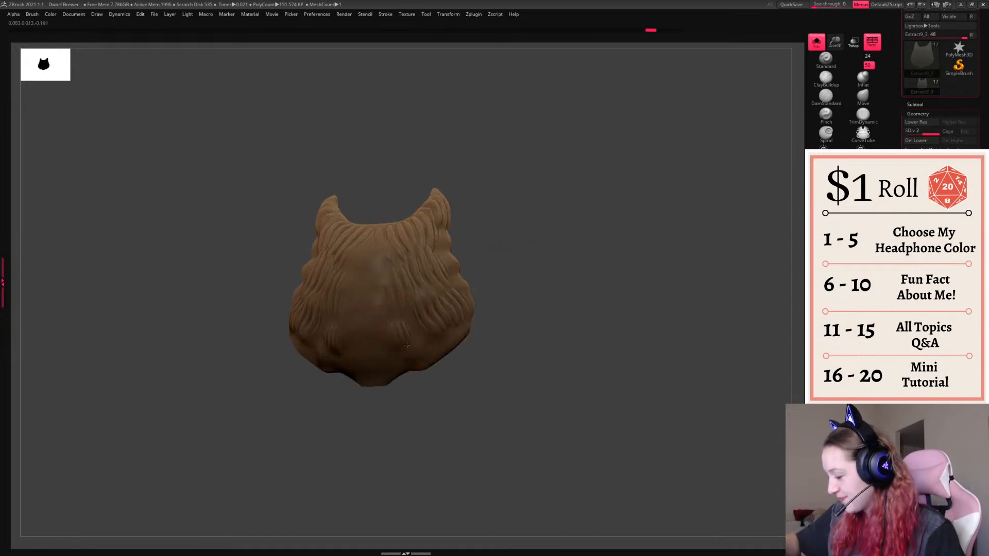
- Rake hair strands over the lower part of the beard and around its bottom tip
key(space)
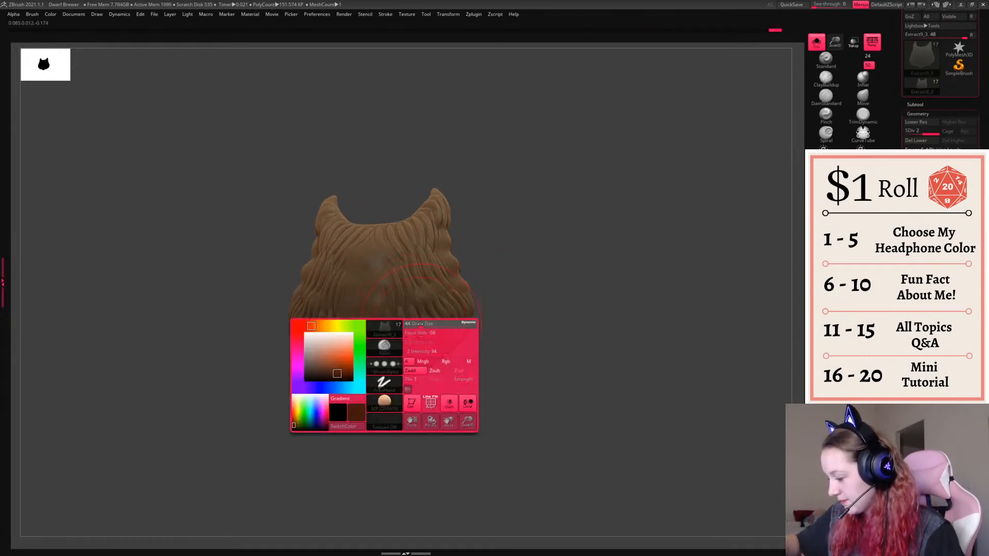
mouse_move(411, 311)
mouse_down()
mouse_move(432, 360)
mouse_move(467, 344)
mouse_up()
drag(484, 321, 502, 307)
drag(397, 355, 398, 386)
drag(383, 373, 386, 388)
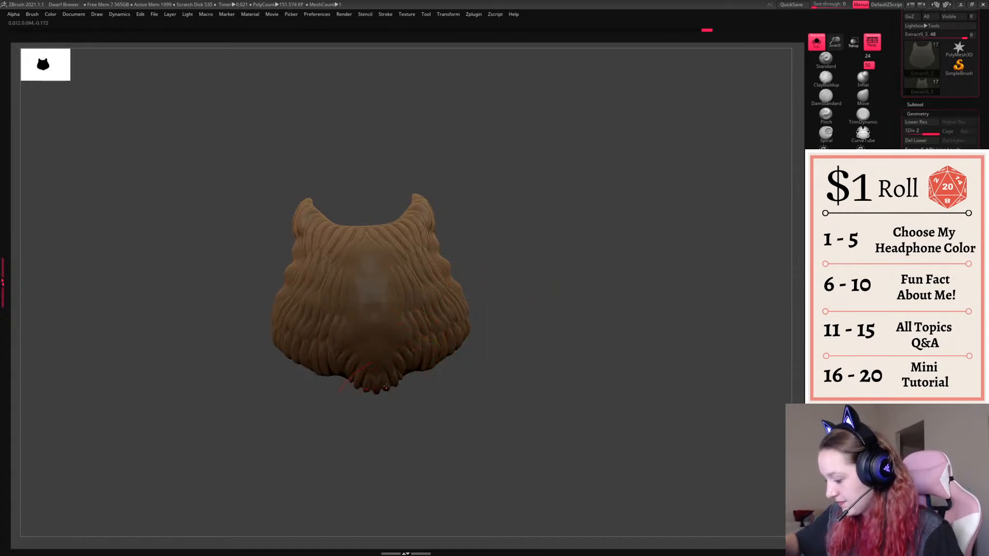
drag(541, 306, 448, 332)
mouse_move(510, 330)
mouse_down()
mouse_move(497, 355)
mouse_move(564, 304)
mouse_up()
- Rake additional strands along the side of the beard, viewed at an angle
key(space)
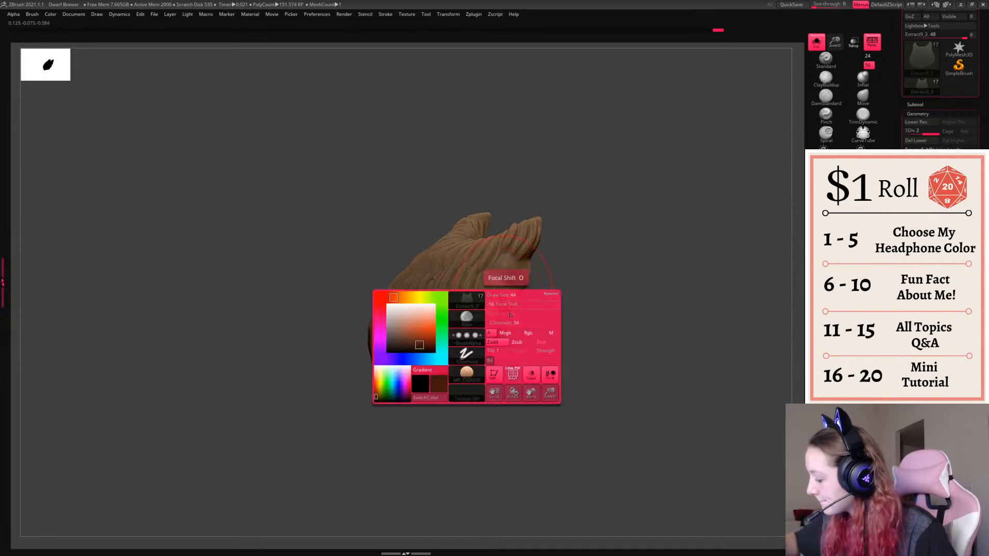
drag(486, 314, 476, 334)
drag(487, 291, 476, 305)
drag(549, 309, 551, 338)
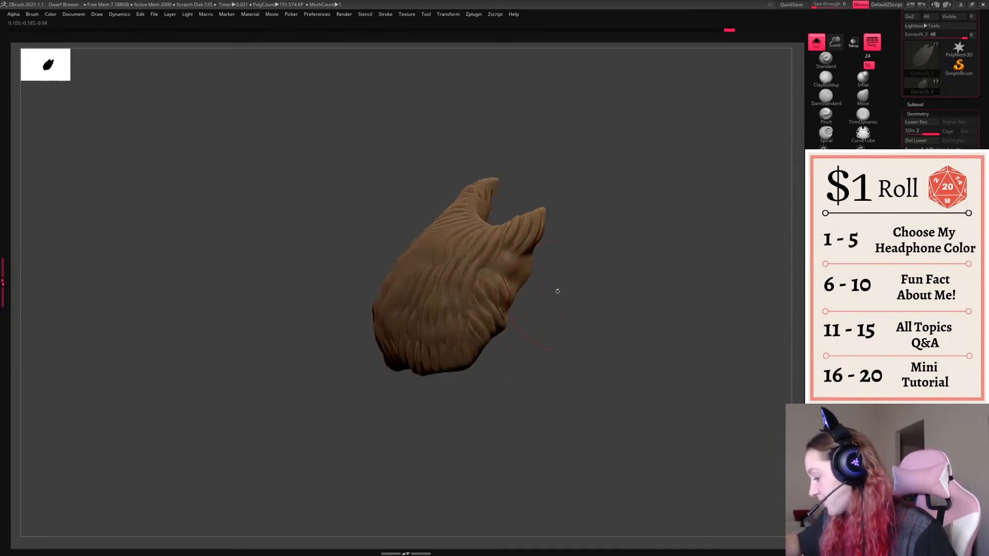
drag(544, 276, 530, 306)
- Fill the smooth central front area of the beard with raked strands
key(space)
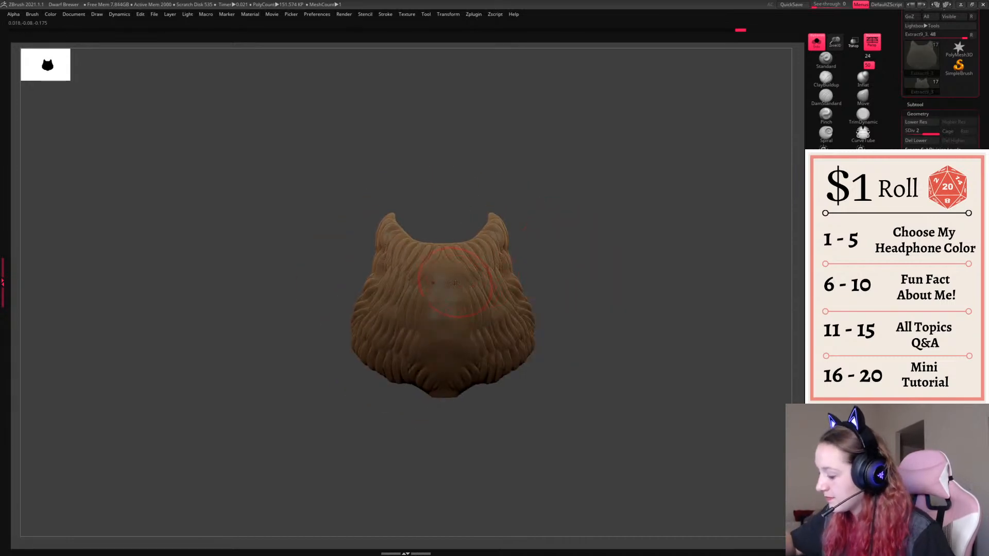
drag(445, 281, 441, 296)
key(ctrl+z)
key(space)
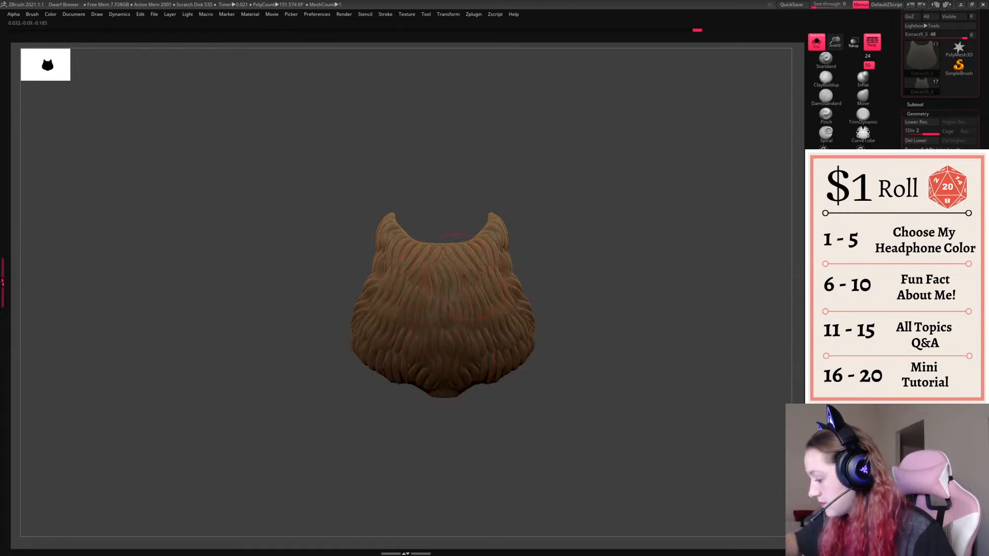
- Rake strands onto the beard's rear side edges, below the upper points and around the lower curve
drag(452, 404, 635, 313)
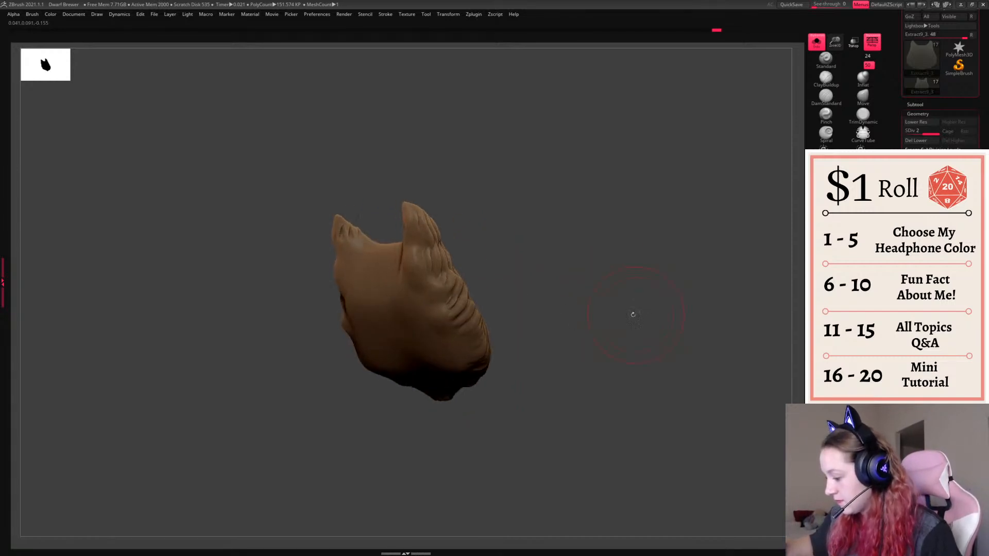
mouse_move(424, 245)
mouse_down()
mouse_move(430, 272)
mouse_move(419, 288)
mouse_move(435, 272)
mouse_up()
drag(437, 318, 451, 343)
key(ctrl+z)
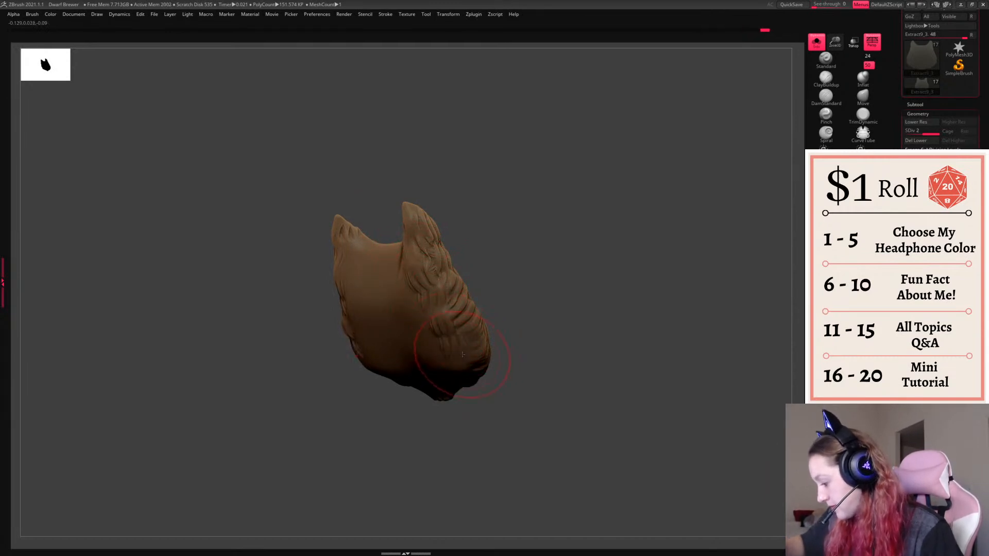
mouse_move(521, 331)
mouse_down()
mouse_move(463, 376)
mouse_move(435, 299)
mouse_up()
mouse_move(472, 201)
mouse_down()
mouse_move(387, 227)
mouse_move(409, 211)
mouse_up()
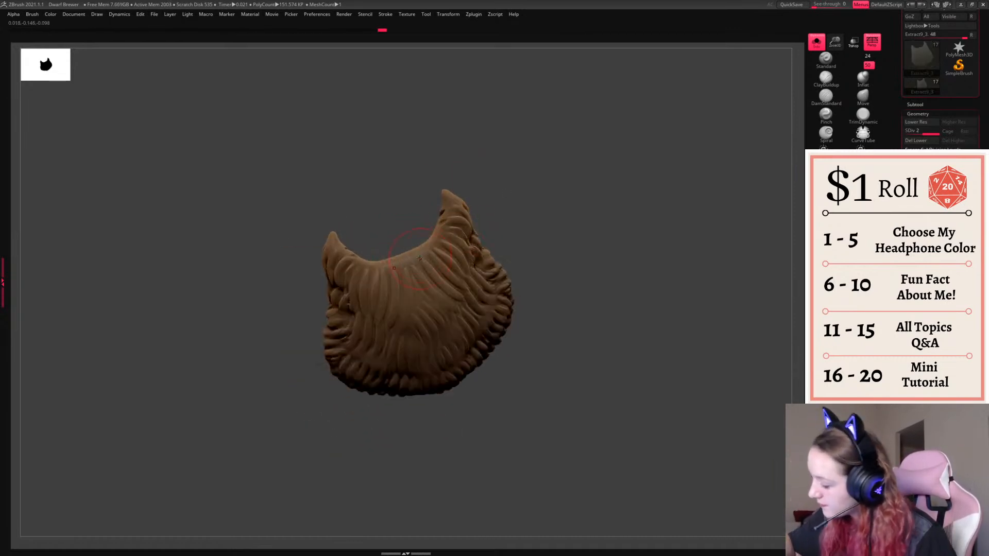
- Touch up the raked strands along the beard's top edge between the two upper points
key(ctrl+shift+z)
mouse_move(507, 206)
mouse_down()
mouse_move(515, 183)
mouse_move(511, 206)
mouse_up()
key(ctrl+z)
key(ctrl+z)
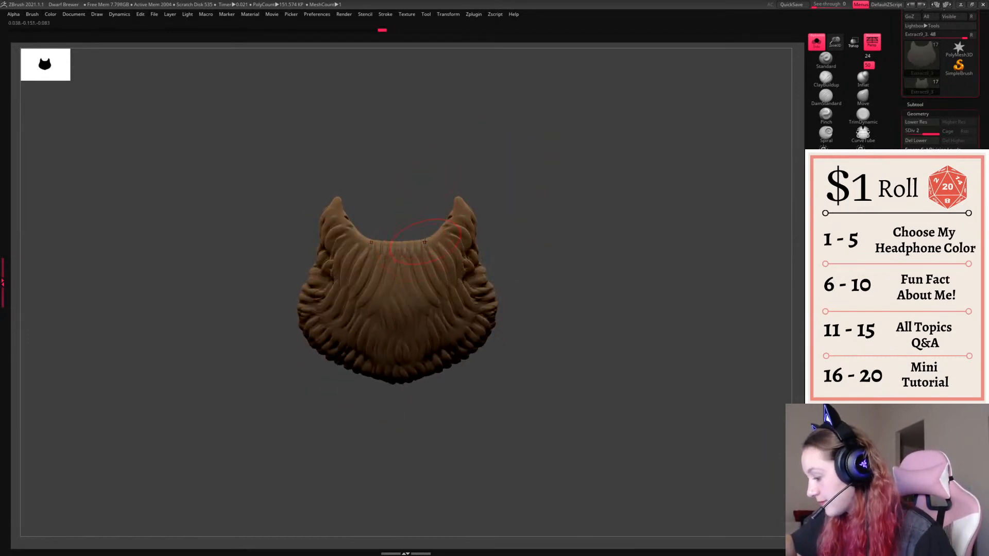
drag(427, 217, 422, 250)
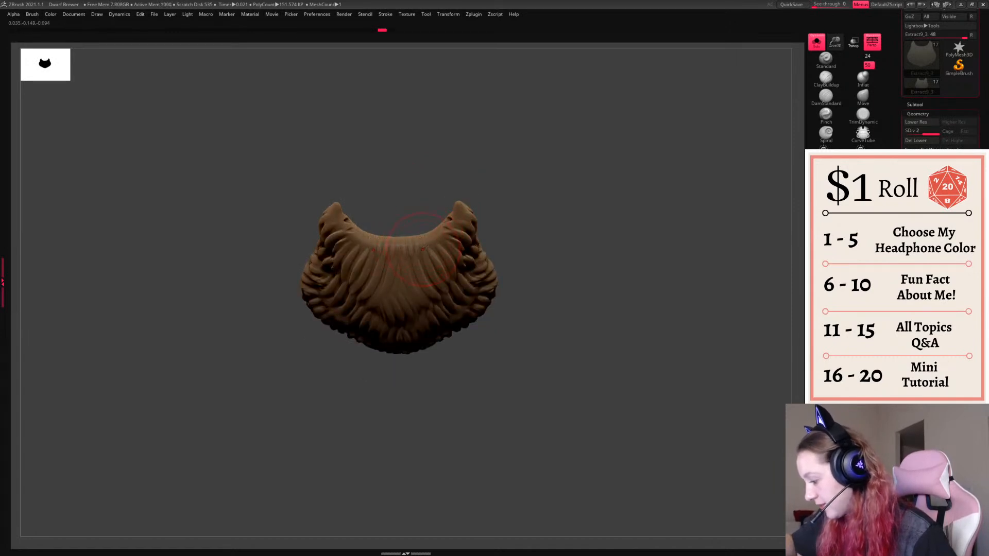
drag(520, 214, 540, 139)
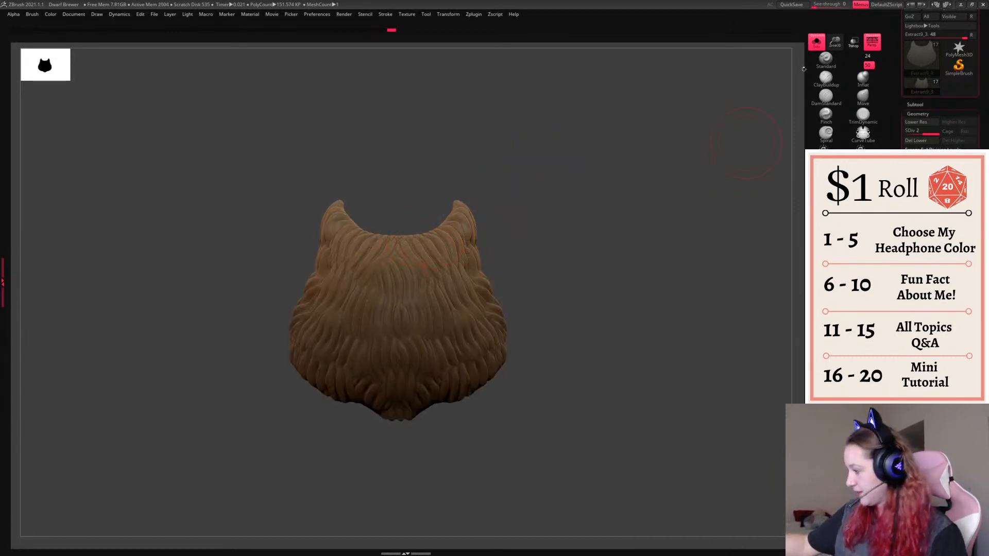
- Show the whole character again and check the textured beard from the front
click(816, 42)
alt+drag(696, 228, 690, 155)
drag(767, 298, 684, 295)
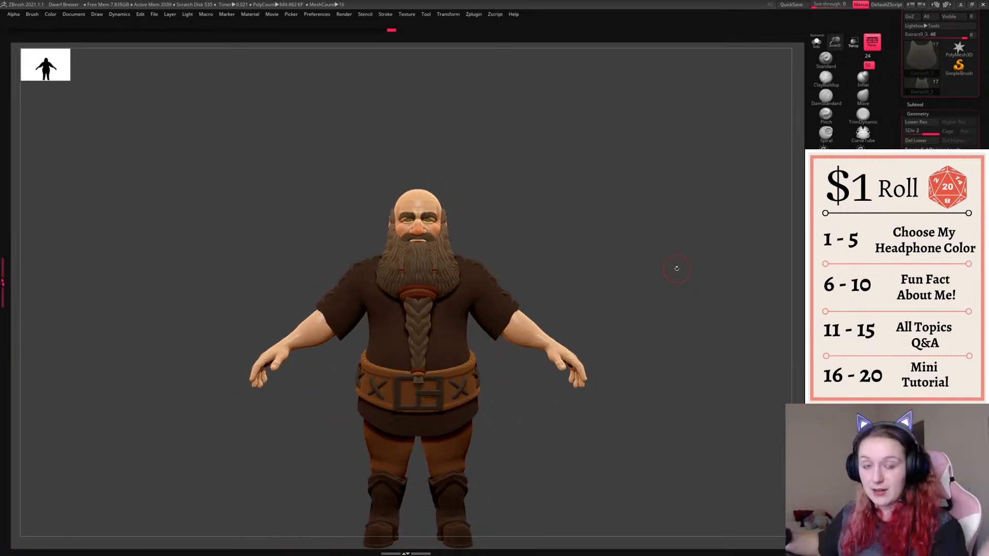
- Select the long central braid below the beard and rebuild its mesh with DynaMesh
alt+drag(622, 290, 540, 339)
alt+click(428, 349)
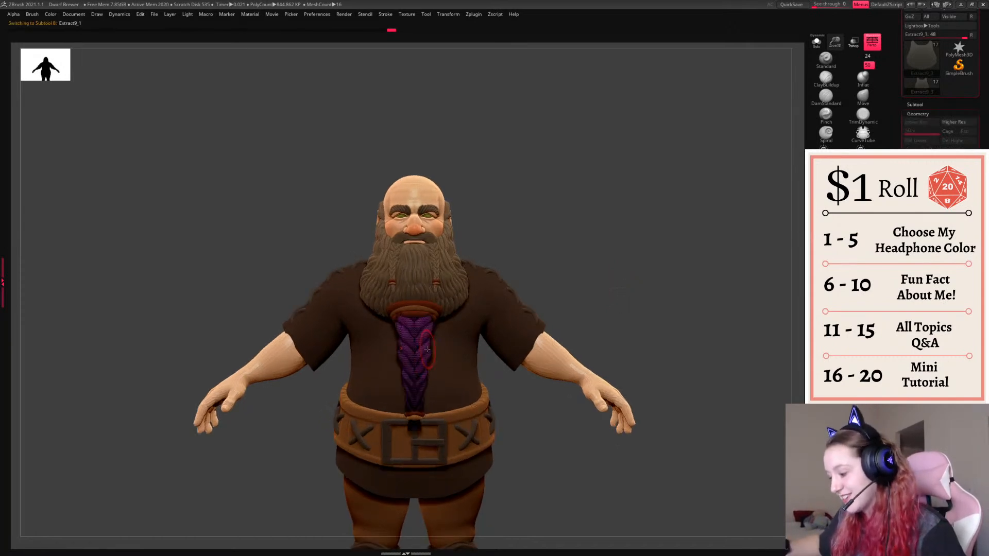
alt+drag(690, 250, 693, 295)
key(space)
key(w)
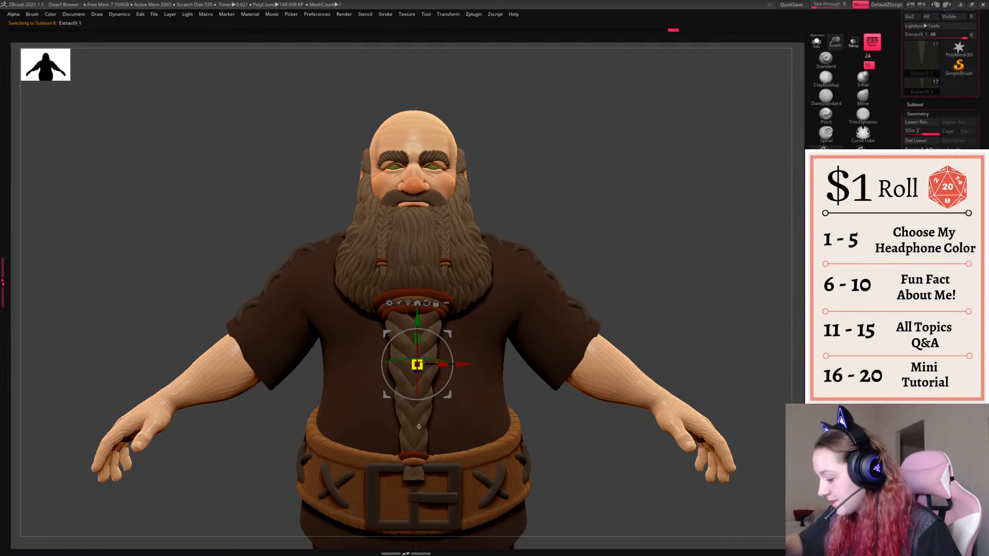
key(q)
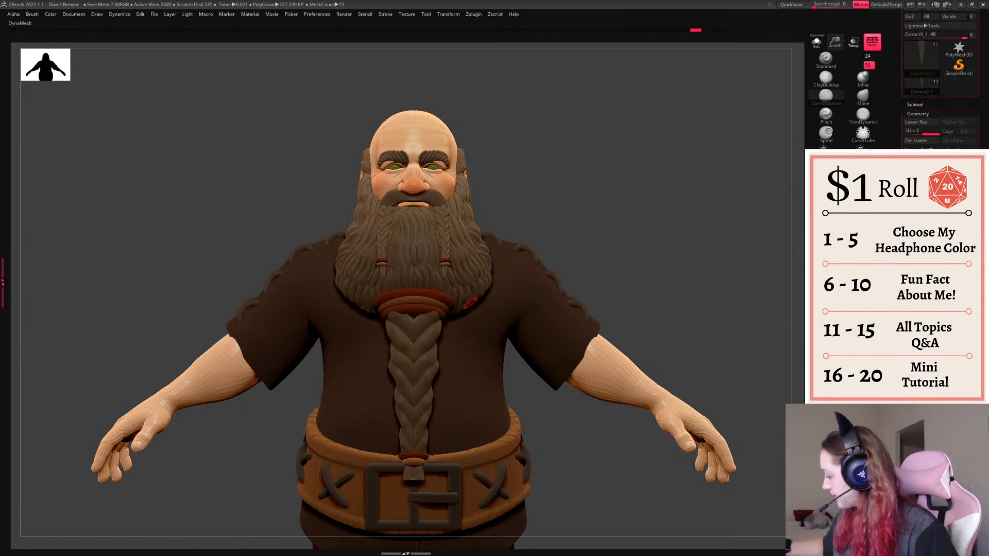
click(919, 303)
click(800, 320)
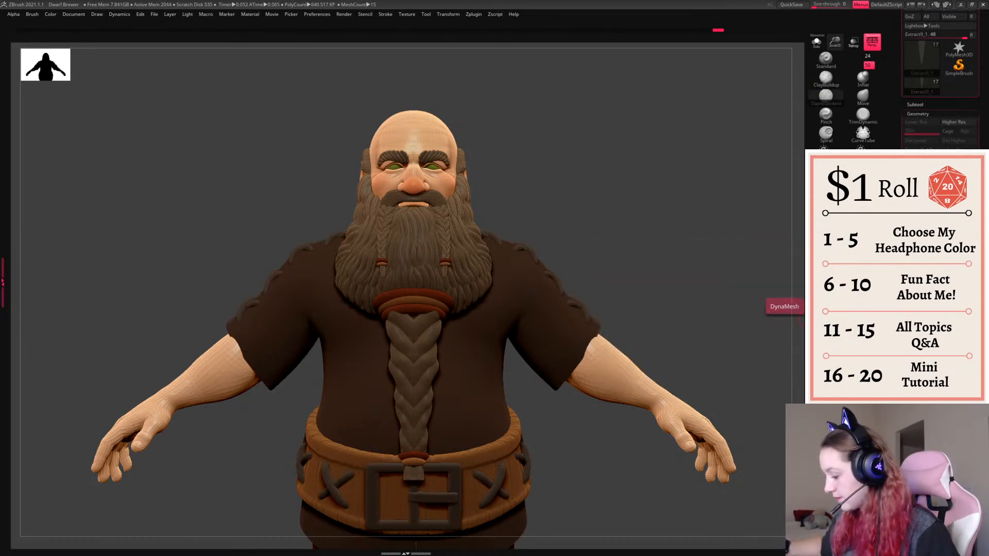
key(w)
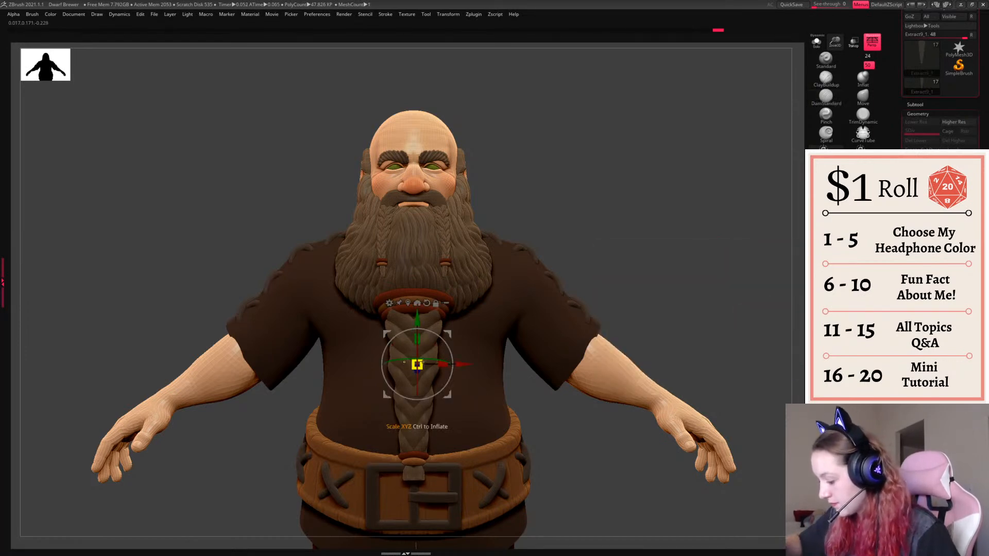
key(q)
right_click(622, 279)
ctrl+right_drag(622, 279, 618, 312)
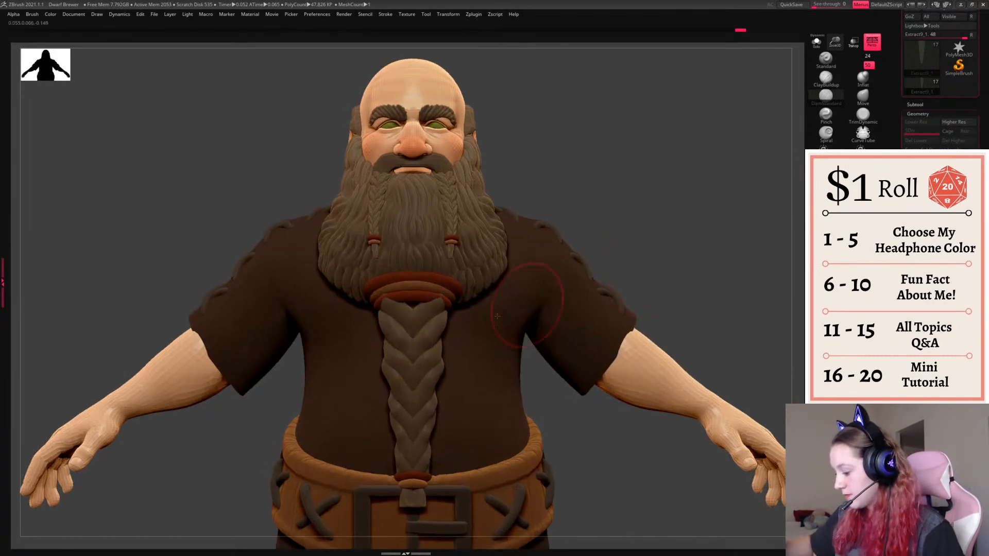
- Try raking hair strands across the upper segments of the central braid
right_click(420, 321)
key(b)
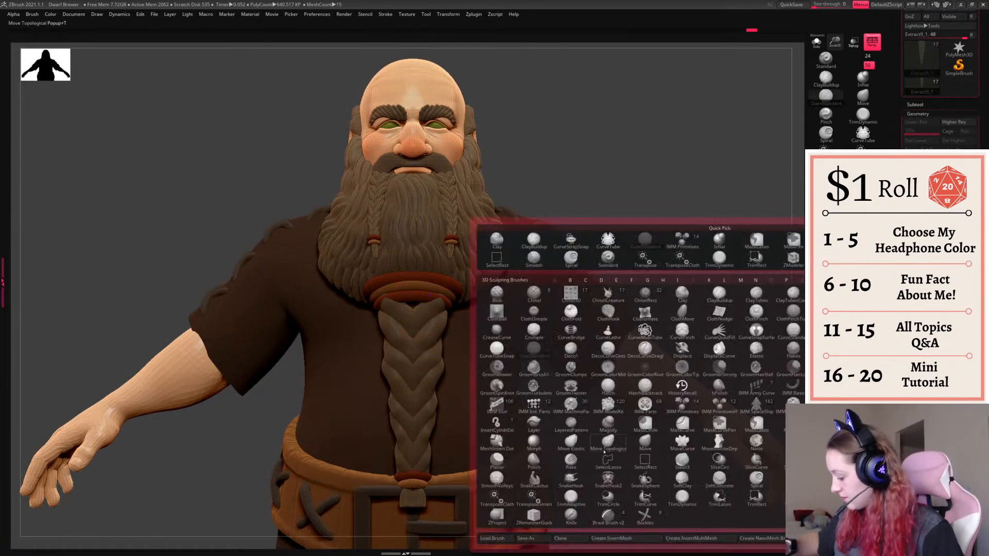
click(743, 466)
right_click(409, 322)
right_click(407, 311)
drag(393, 315, 409, 327)
right_click(408, 319)
key(ctrl+z)
- Isolate the central braid from the rest of the character and subdivide its mesh
click(816, 41)
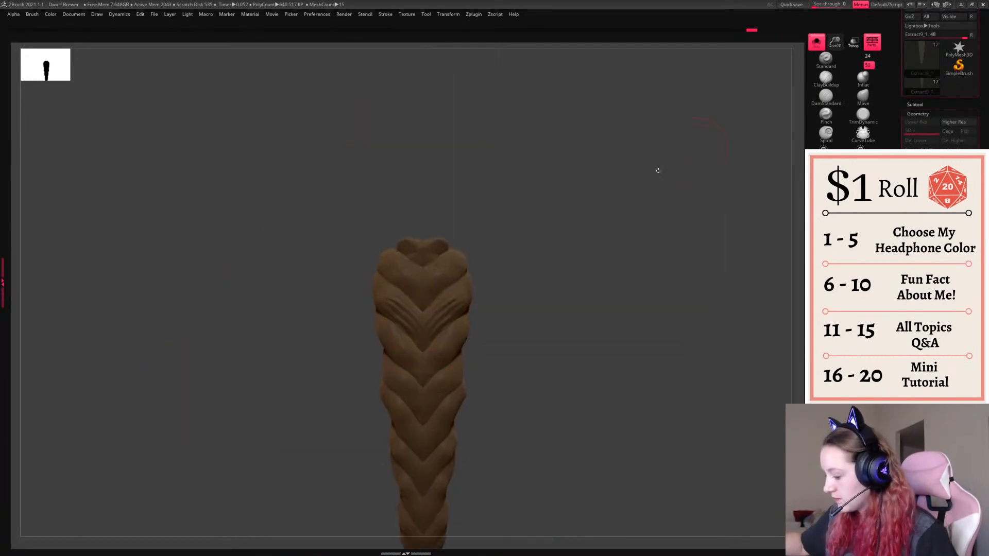
right_click(418, 340)
key(ctrl+d)
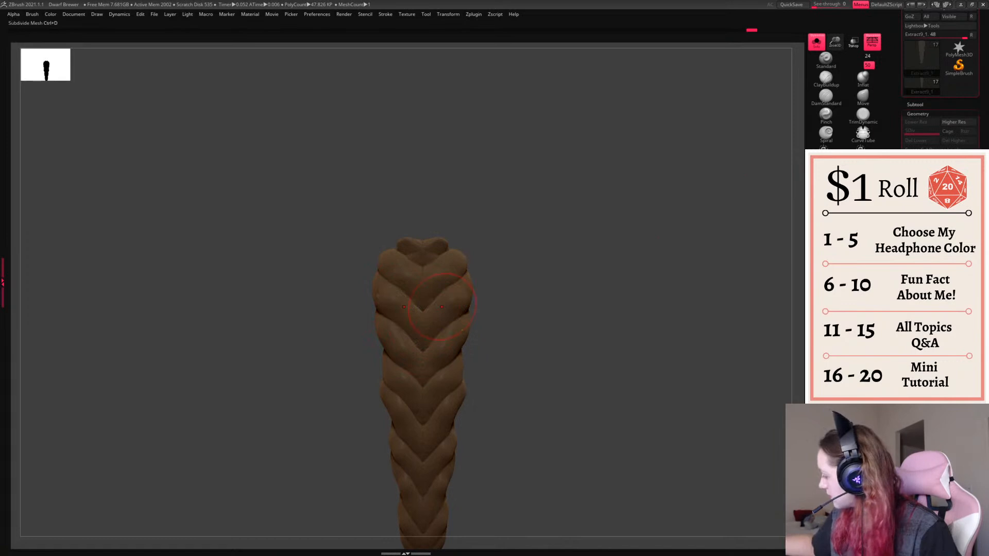
- Subdivide the braid once and carve mirrored hair strands into its upper segment, undoing and redrawing the strokes
key(ctrl+z)
drag(375, 289, 414, 335)
key(ctrl+z)
drag(377, 289, 415, 335)
right_click(415, 334)
key(ctrl+z)
drag(380, 290, 412, 331)
right_click(412, 331)
key(ctrl+z)
drag(379, 291, 412, 333)
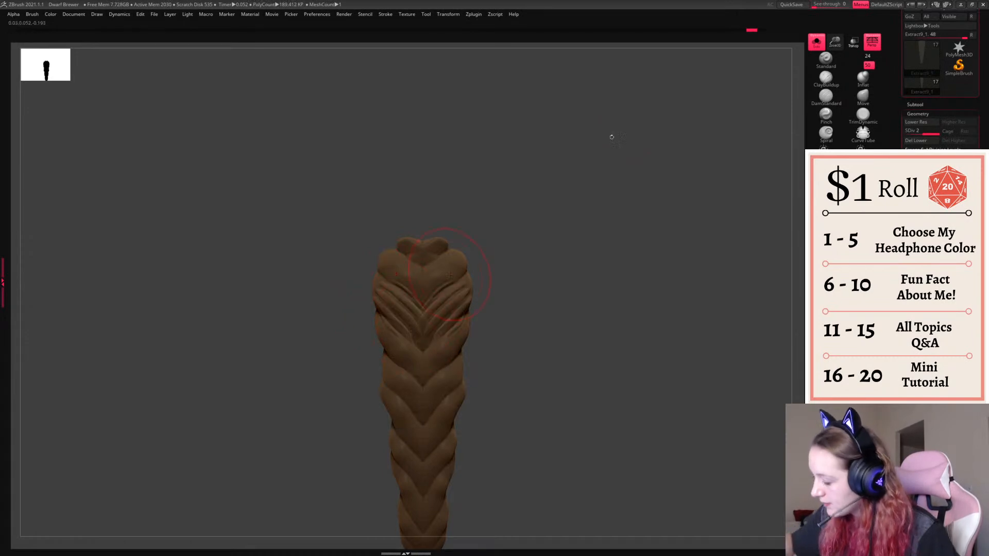
- Examine the braid on the full dwarf with and without the carved strands, from the front and an angle
click(817, 42)
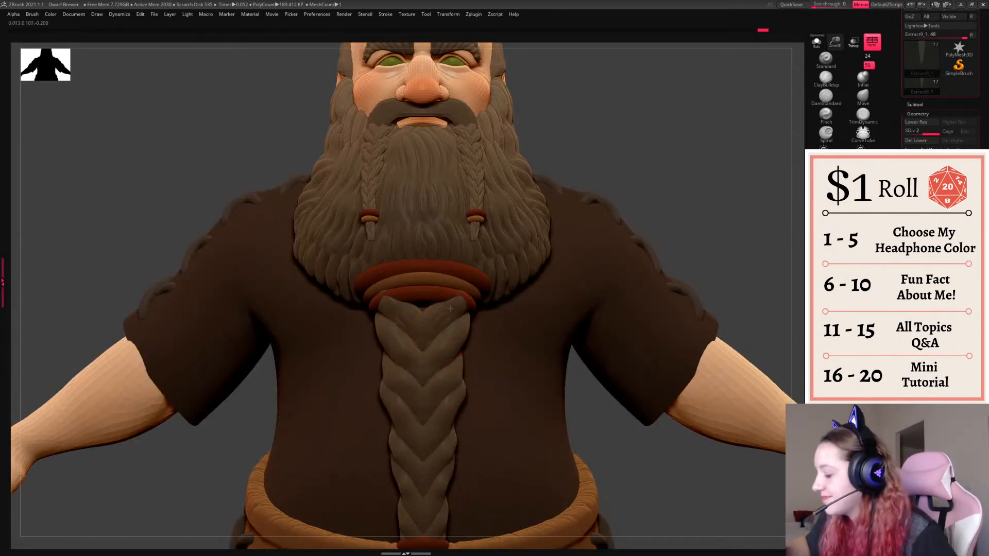
key(ctrl+shift+z)
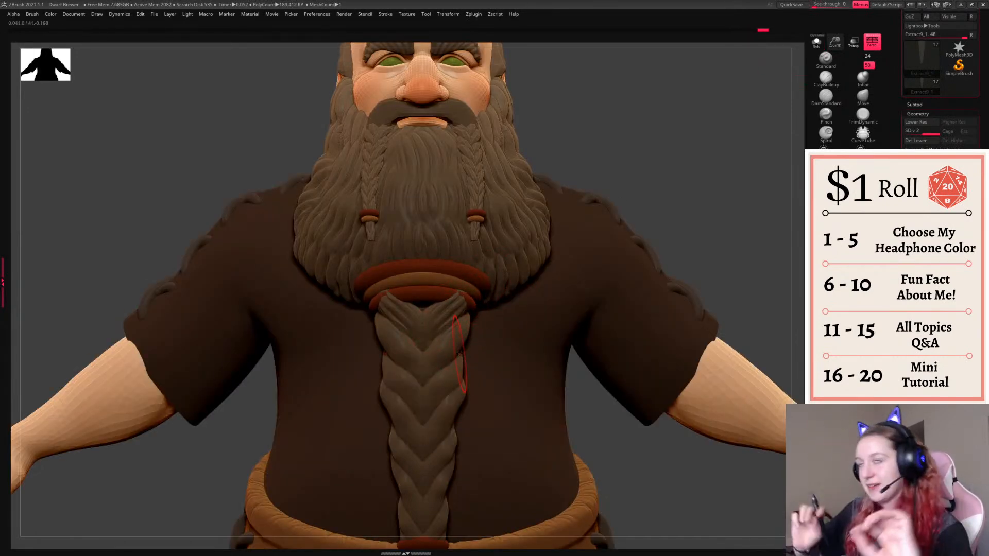
right_click(455, 312)
key(ctrl+z)
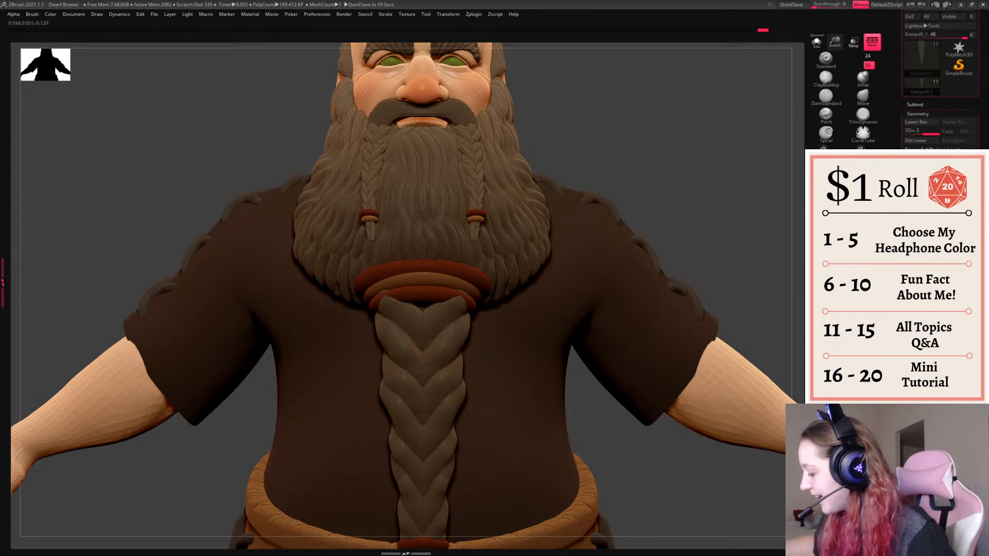
drag(712, 202, 647, 204)
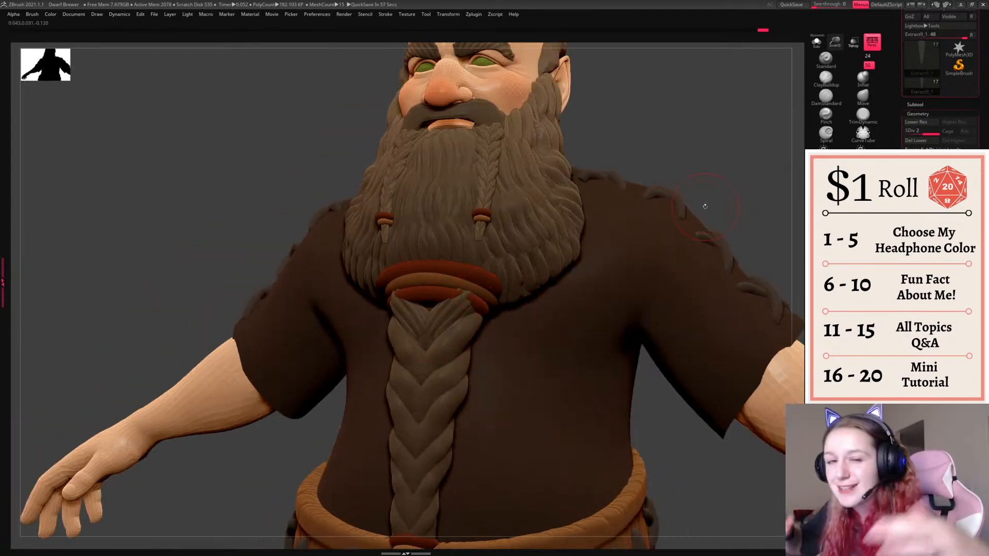
drag(694, 206, 596, 233)
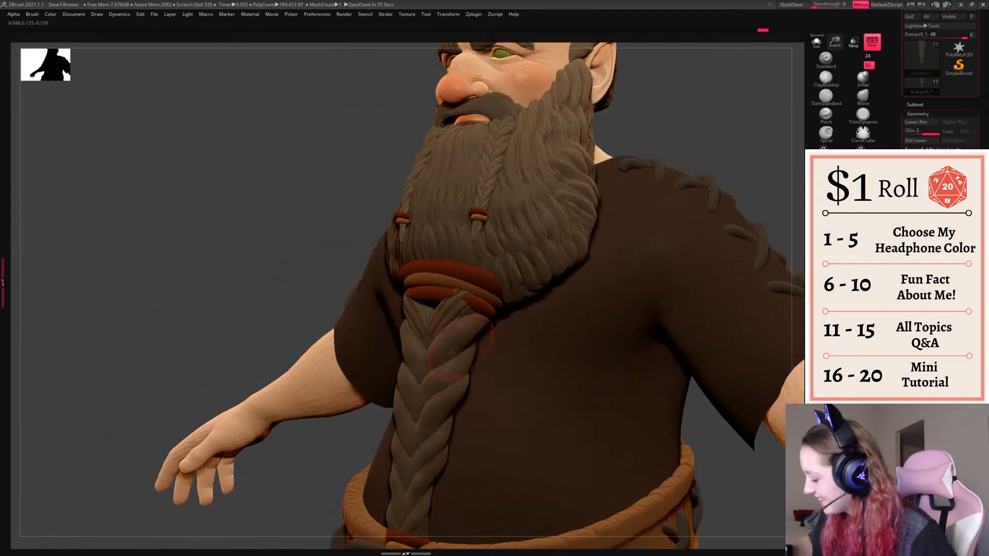
- Turn off perspective, isolate the braid, and carve strands into the segments just below the upper one
click(872, 41)
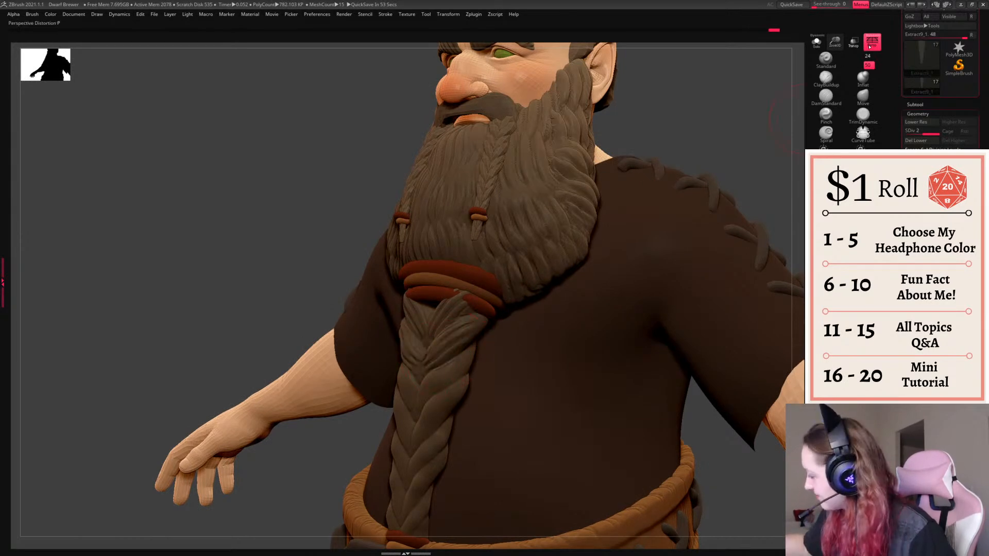
click(816, 41)
drag(592, 288, 535, 304)
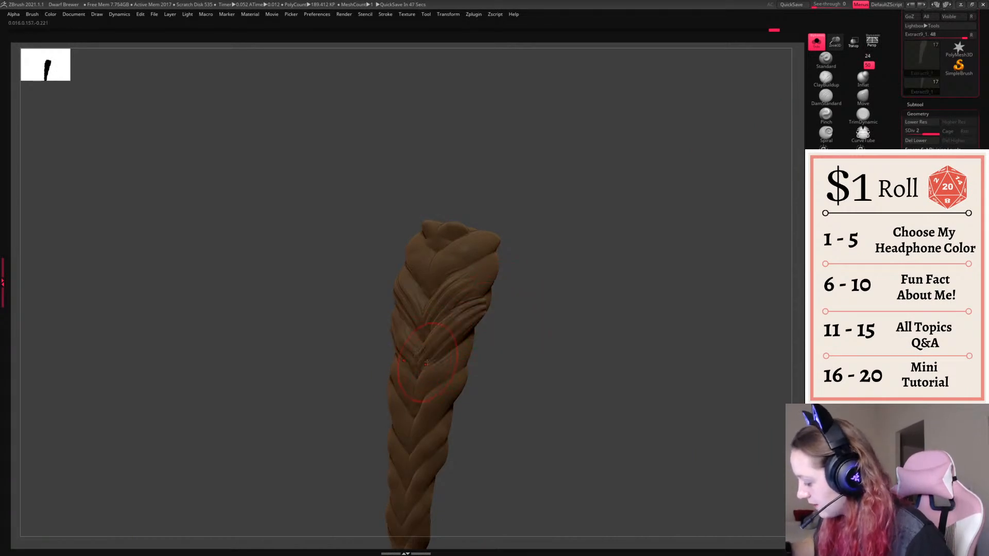
mouse_move(507, 322)
mouse_down()
mouse_move(545, 324)
mouse_move(507, 324)
mouse_up()
drag(520, 291, 504, 327)
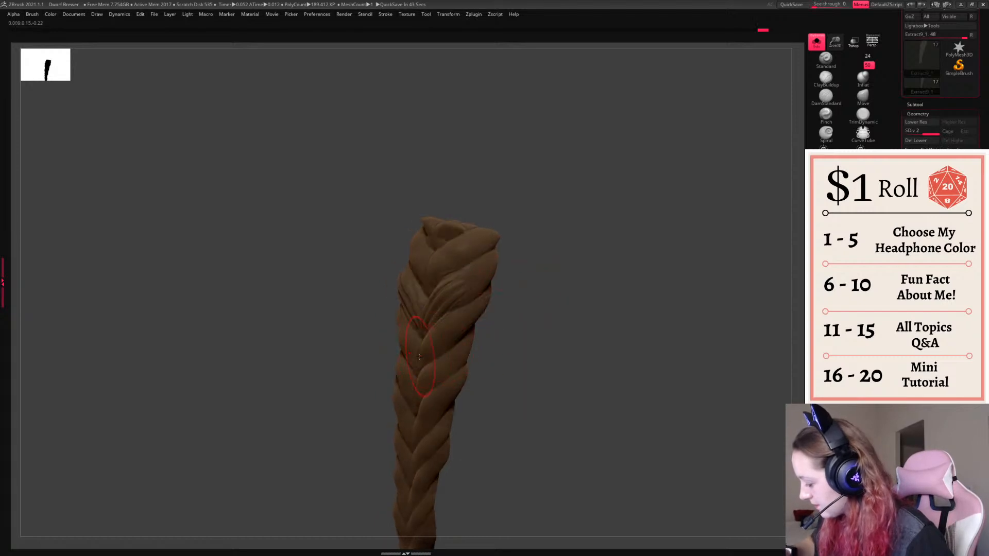
- Carve hair strands into the middle segments of the braid, undoing unwanted strokes
drag(426, 386, 464, 351)
mouse_move(517, 331)
mouse_down()
mouse_move(547, 332)
mouse_move(543, 344)
mouse_up()
mouse_move(502, 368)
mouse_down()
mouse_move(497, 381)
mouse_move(430, 393)
mouse_up()
mouse_move(517, 387)
mouse_down()
mouse_move(556, 391)
mouse_move(533, 386)
mouse_up()
key(ctrl+z)
drag(438, 386, 408, 415)
key(ctrl+z)
- Carve hair strands down the braid's lower segments and into the tuft at its end
drag(554, 406, 520, 404)
mouse_move(465, 380)
shift+mouse_down()
mouse_move(450, 370)
mouse_move(404, 386)
mouse_move(399, 437)
mouse_move(411, 515)
shift+mouse_up()
mouse_move(438, 484)
mouse_down()
mouse_move(476, 410)
mouse_move(545, 468)
mouse_move(442, 507)
mouse_up()
drag(547, 459, 528, 387)
drag(425, 521, 437, 507)
drag(589, 409, 489, 422)
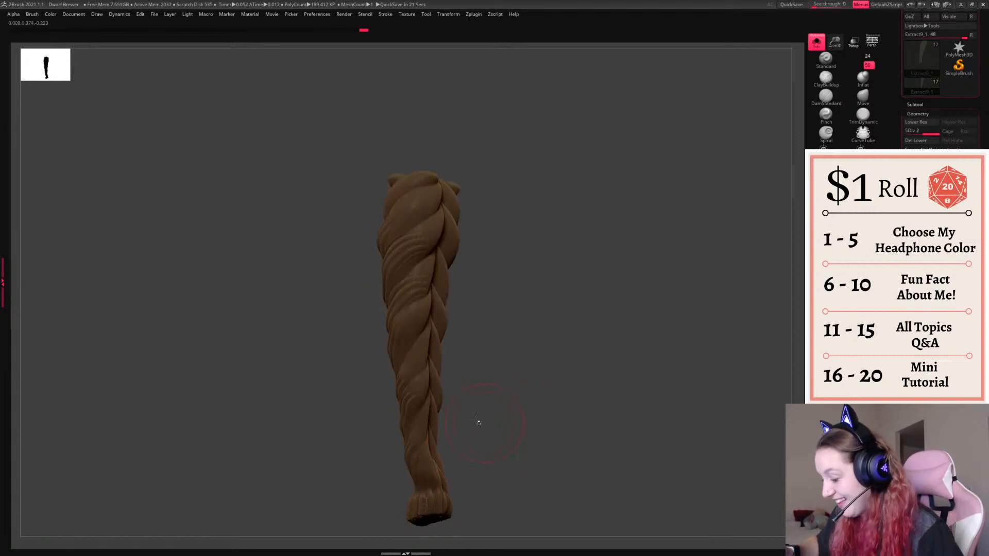
- Carve flowing strands along the side of the braid, from the lower segments up to the top
drag(427, 390, 431, 372)
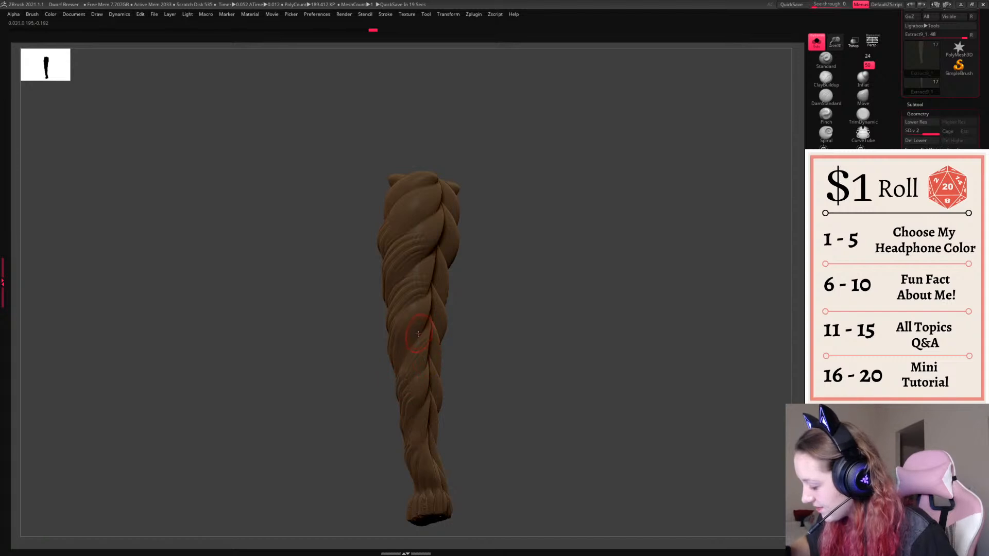
drag(424, 330, 403, 359)
mouse_move(428, 293)
mouse_down()
mouse_move(403, 346)
mouse_move(422, 418)
mouse_up()
drag(421, 268, 396, 304)
drag(430, 194, 400, 234)
right_click(401, 242)
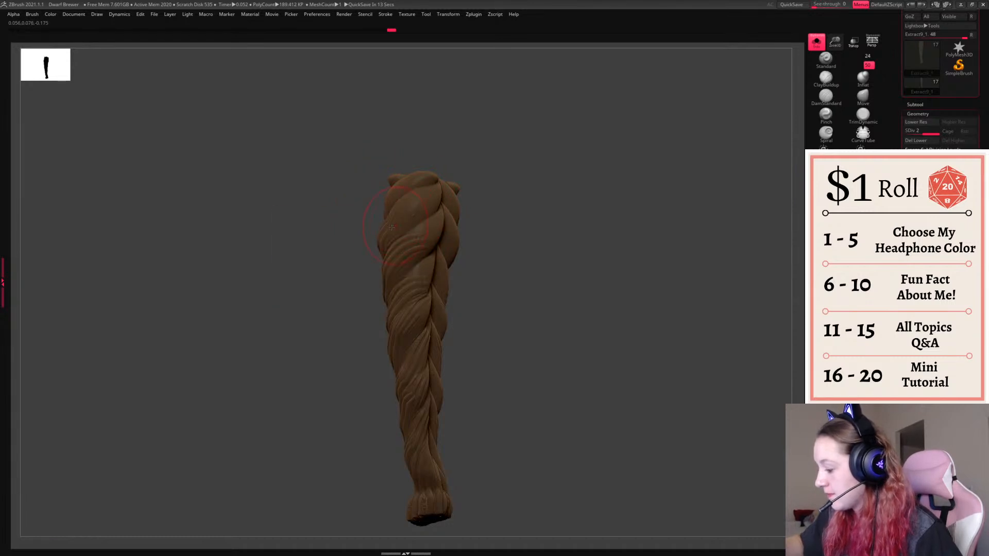
- Add strands to the topmost front segments and deepen the grooves along the braid's centre
drag(530, 214, 454, 213)
drag(362, 208, 340, 240)
right_click(322, 265)
mouse_move(374, 188)
mouse_down()
mouse_move(344, 212)
mouse_move(350, 223)
mouse_up()
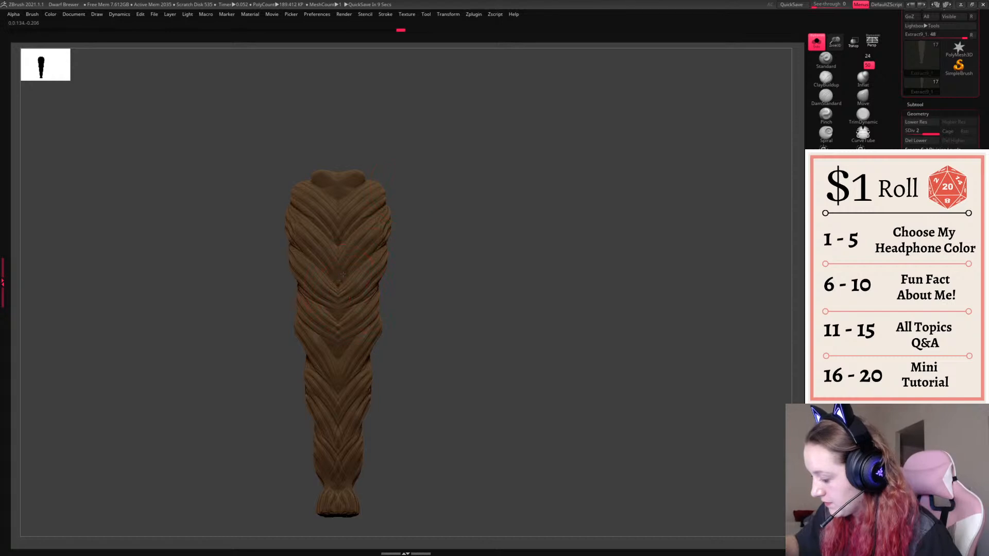
drag(340, 345, 354, 326)
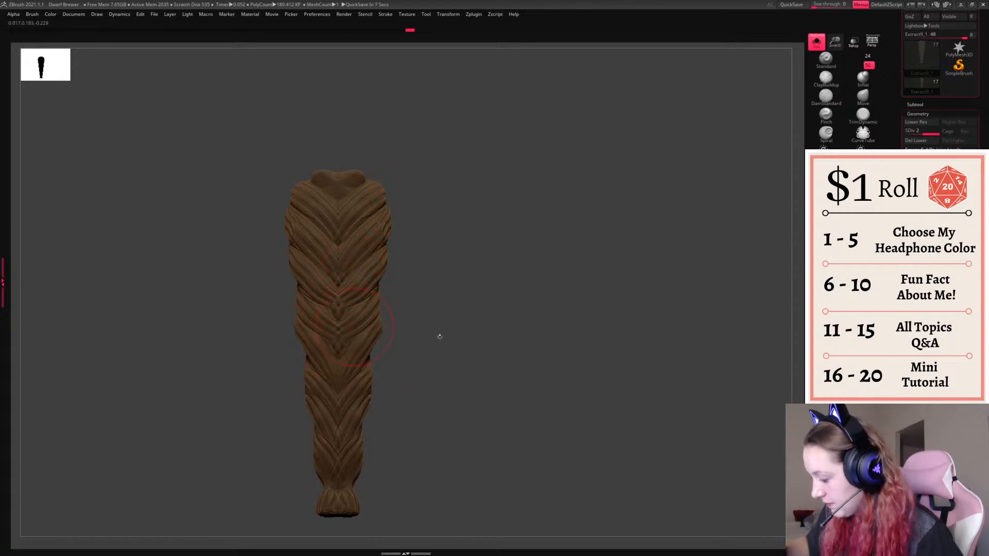
drag(346, 388, 347, 369)
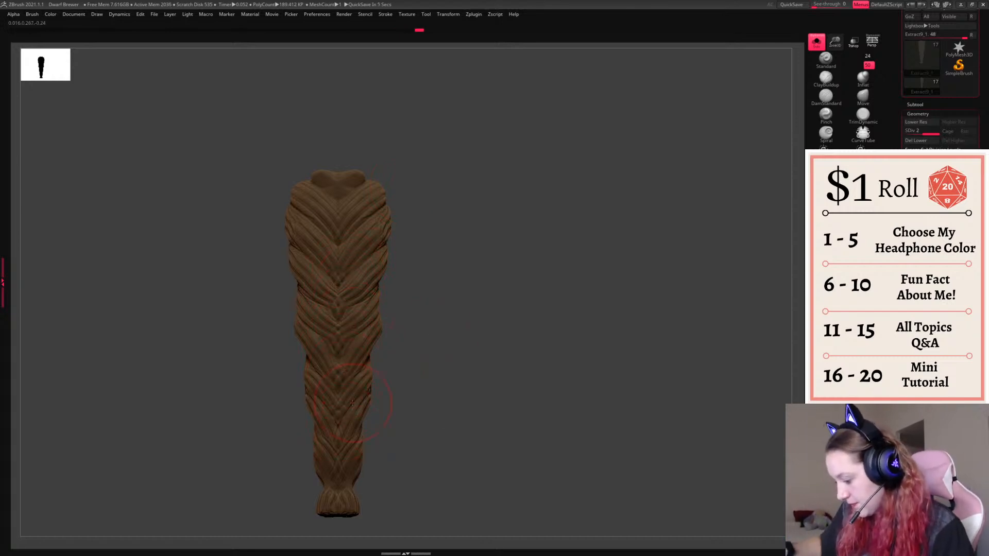
- Show the whole dwarf again and switch to the DamStandard brush
click(816, 41)
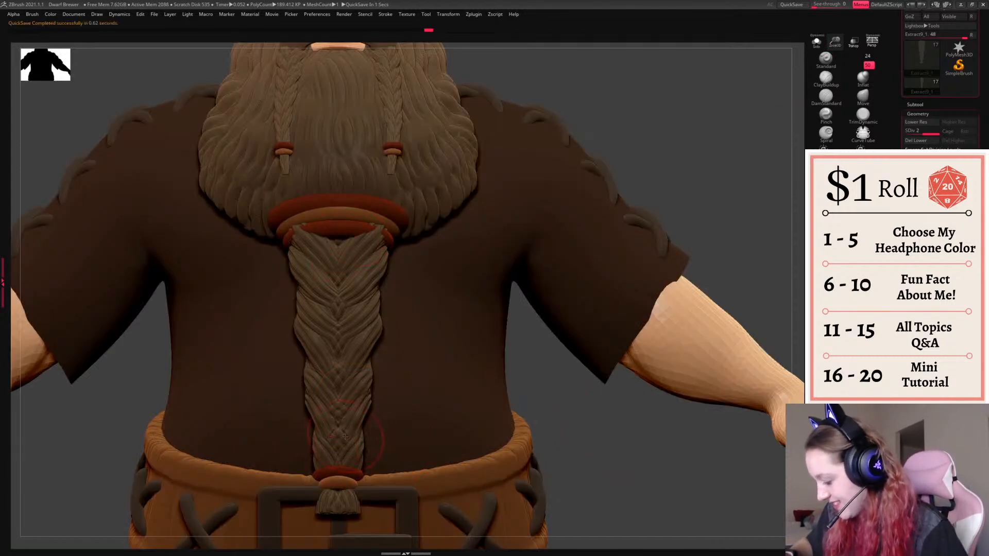
mouse_move(612, 453)
alt+mouse_down()
mouse_move(622, 411)
mouse_move(650, 399)
alt+mouse_up()
alt+drag(647, 330, 649, 353)
click(825, 98)
key(space)
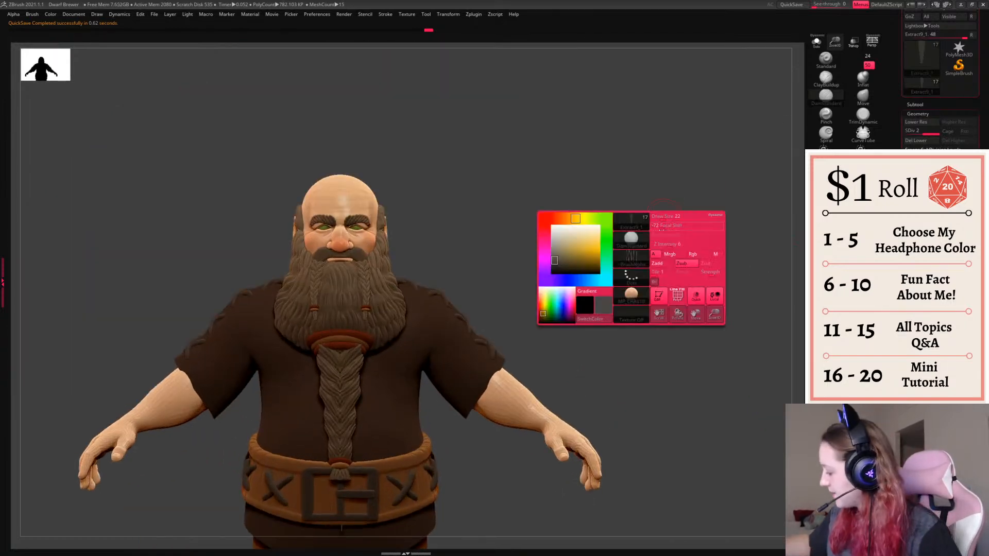
click(631, 258)
click(354, 346)
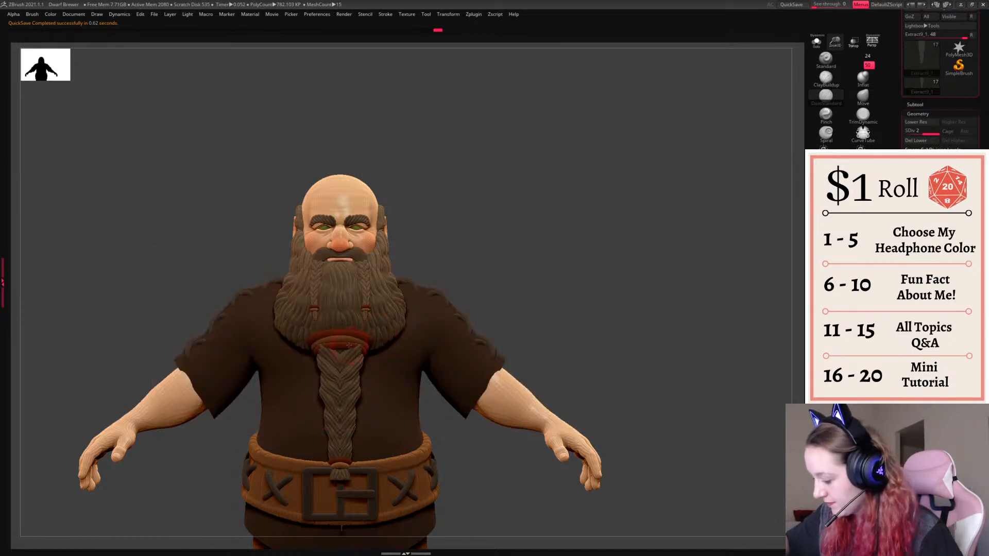
key(space)
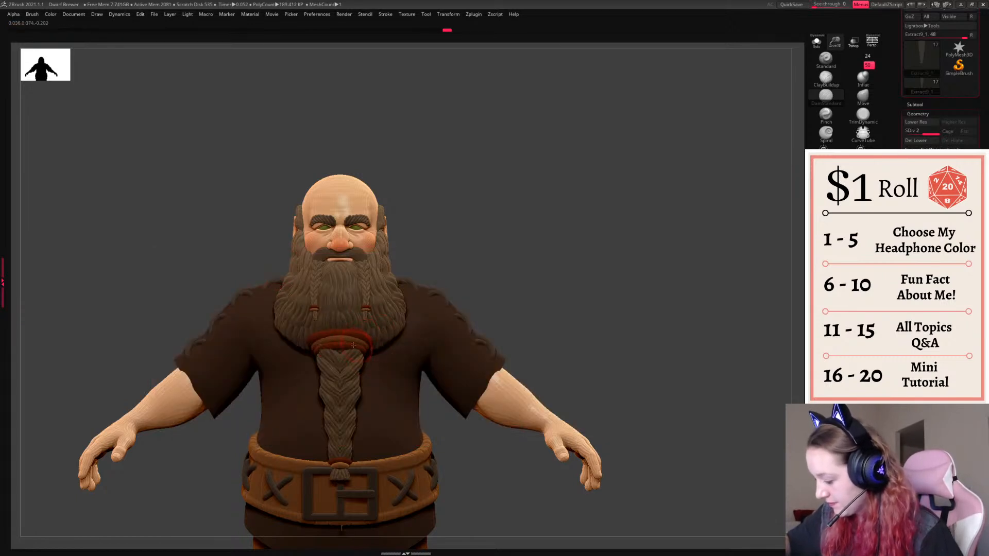
- Select the hair at the side of the dwarf's head as the active subtool and turn perspective back on
alt+click(367, 252)
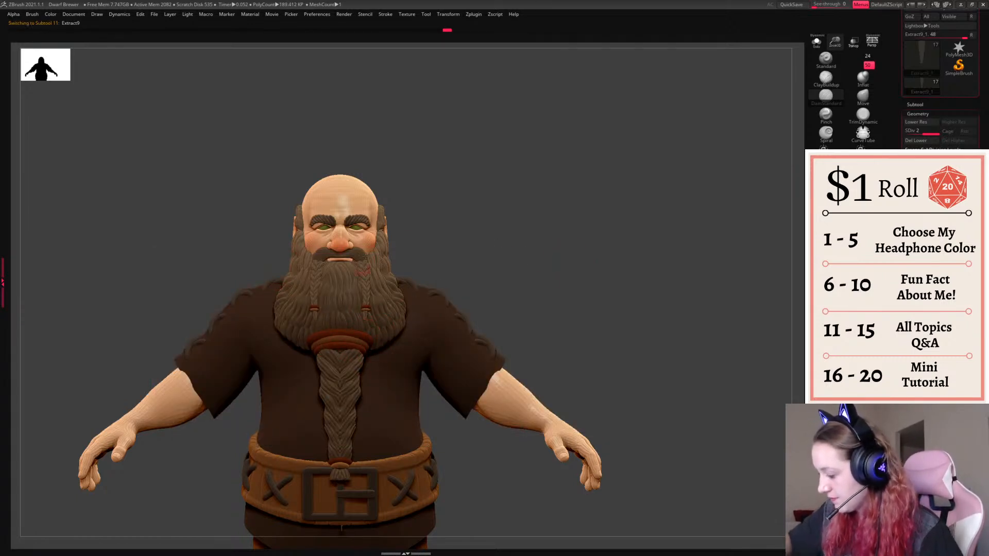
alt+click(382, 216)
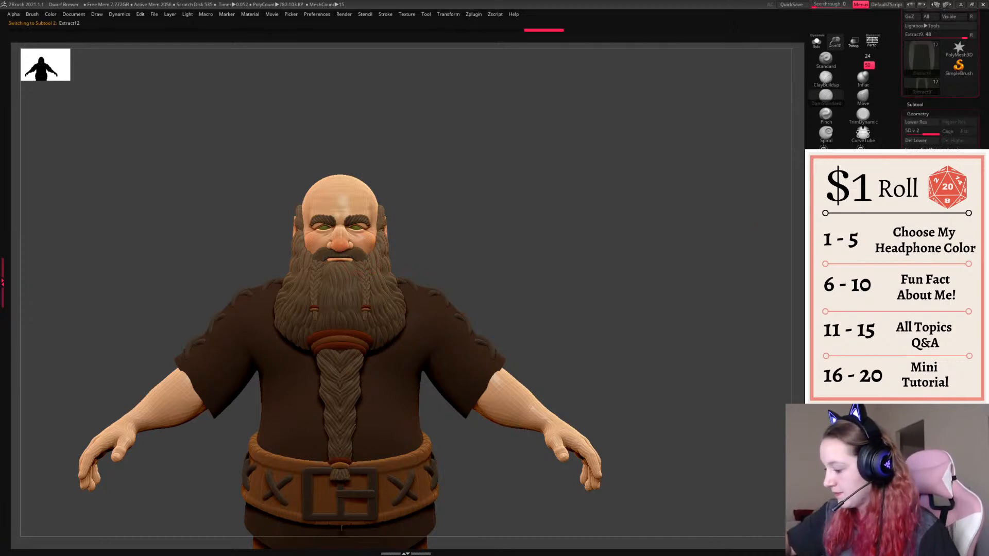
shift+drag(576, 218, 543, 209)
shift+drag(640, 329, 682, 347)
key(p)
- Save the project as Dwarf Brewer in the Dwarf Brewer folder under Stretch Goals Part 3, overwriting the existing file
key(ctrl+s)
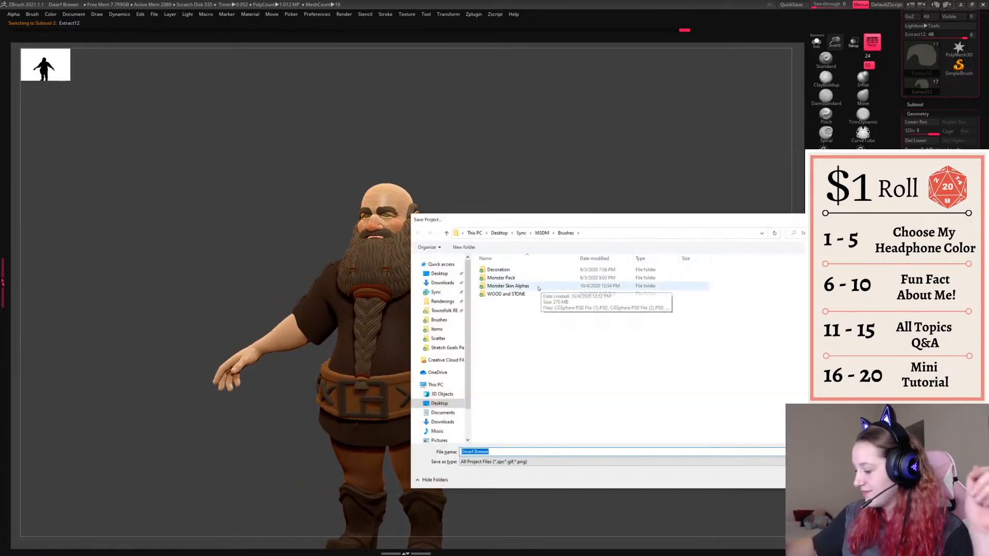
click(542, 233)
click(522, 232)
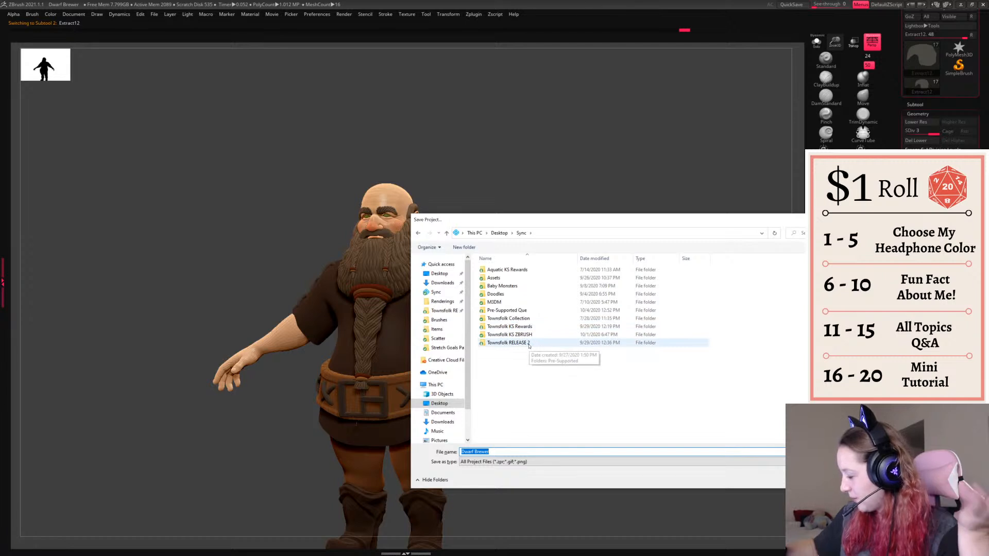
double_click(529, 326)
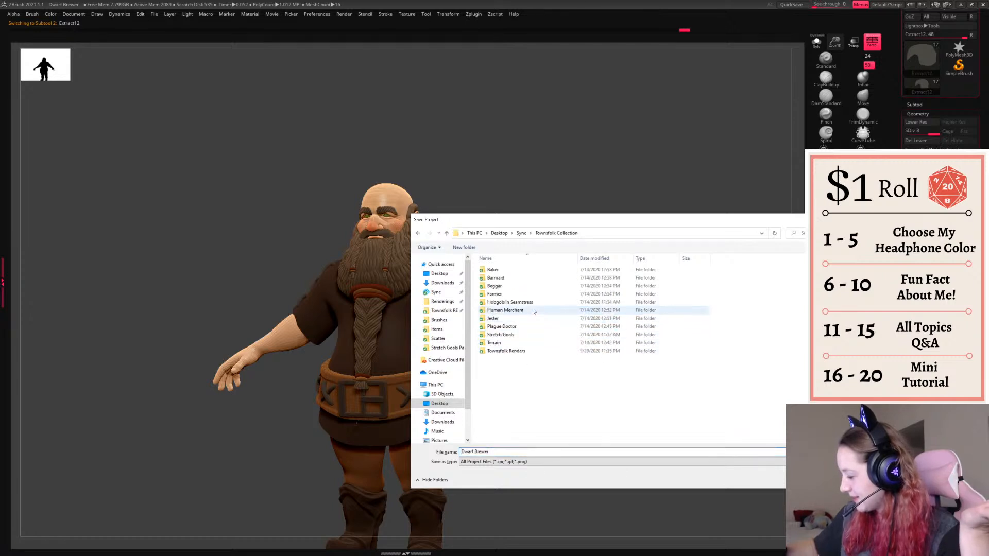
click(522, 232)
double_click(515, 336)
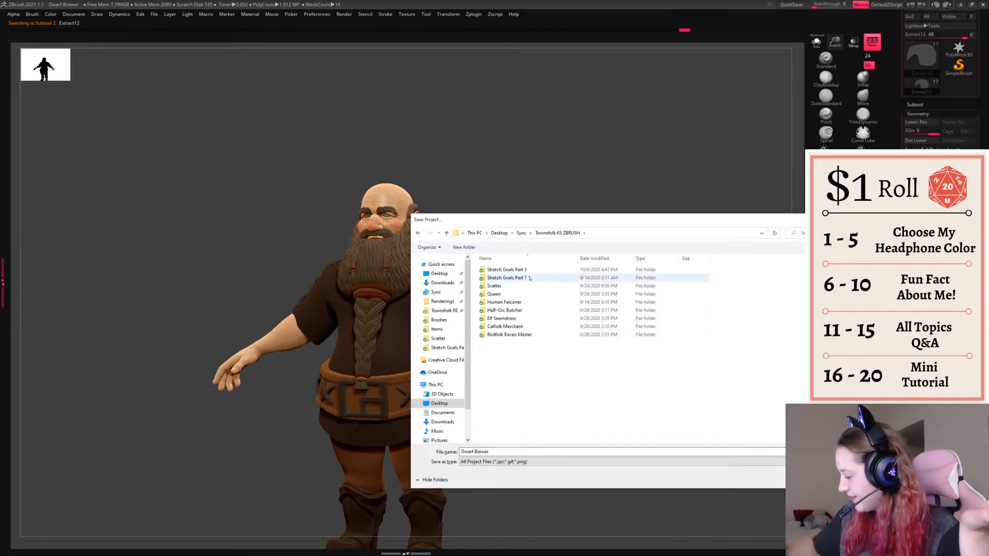
double_click(520, 286)
double_click(517, 269)
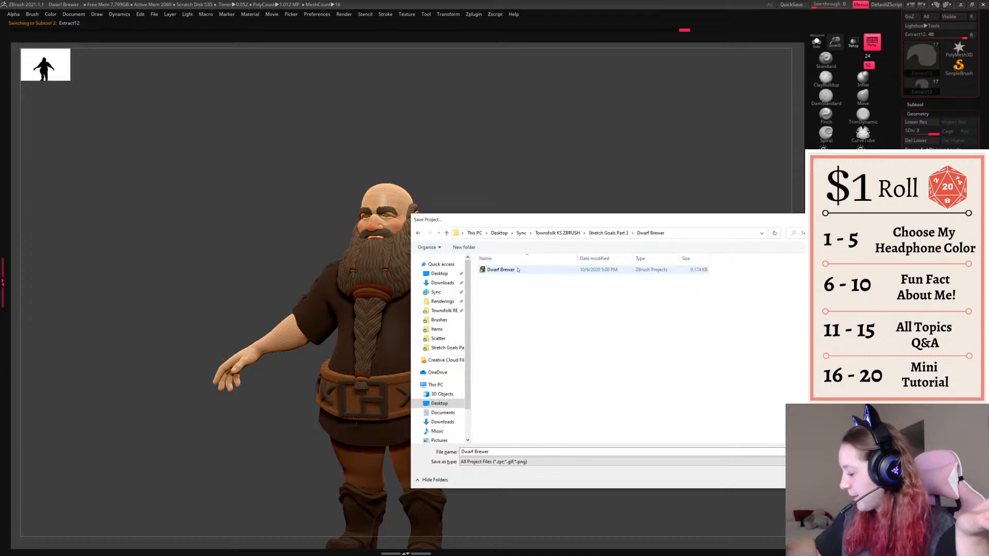
key(Return)
key(y)
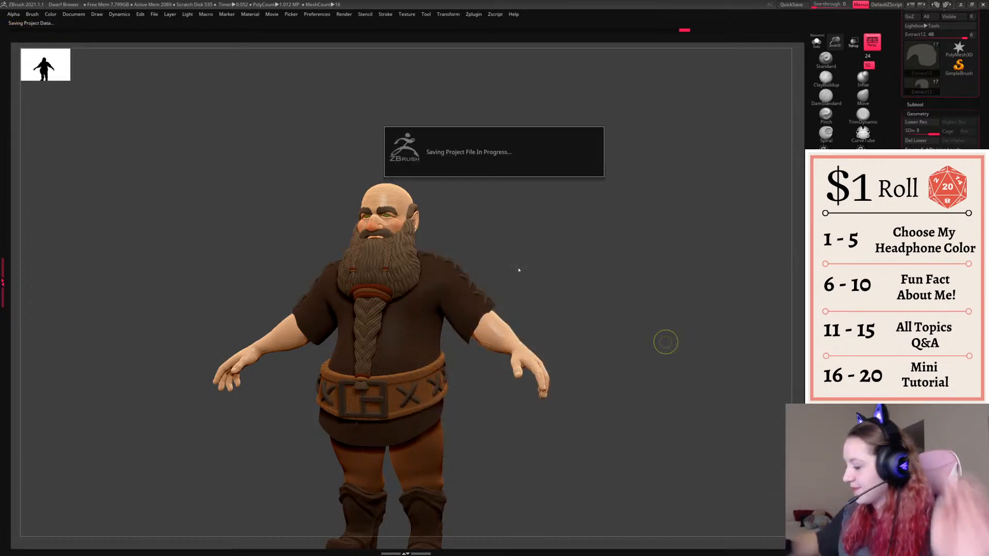
- Examine the shirt and the braid as active subtools with their polygroup wireframes displayed
drag(659, 414, 665, 381)
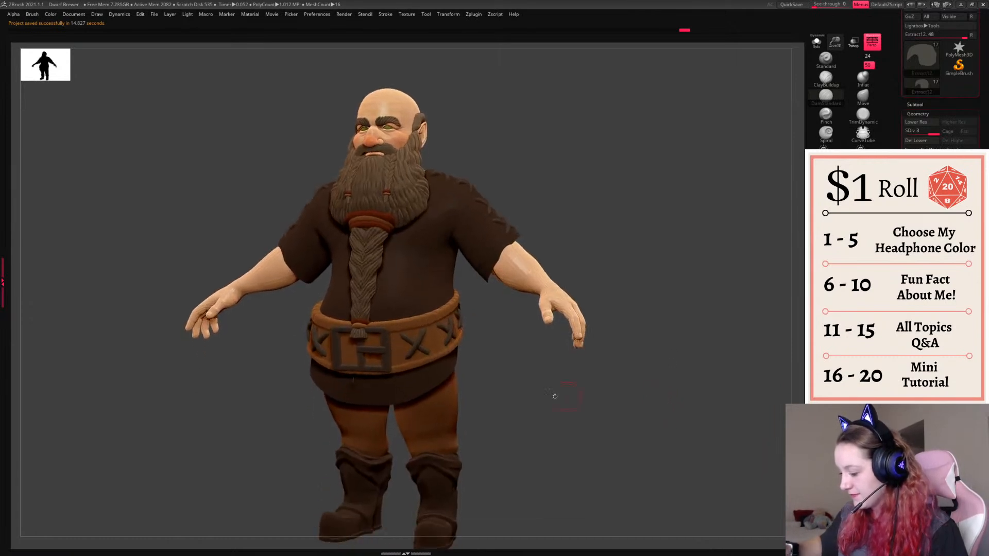
alt+click(354, 380)
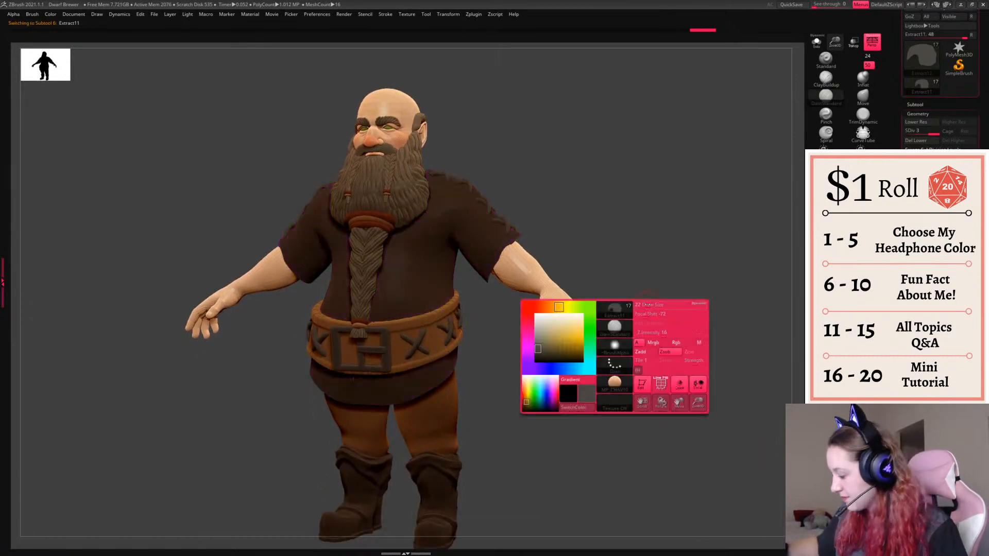
alt+click(363, 373)
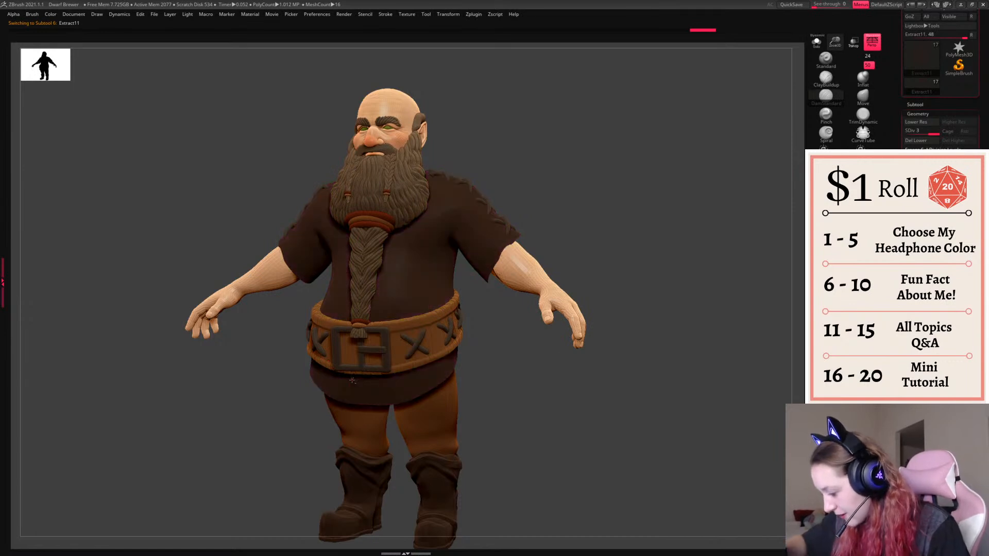
alt+click(355, 380)
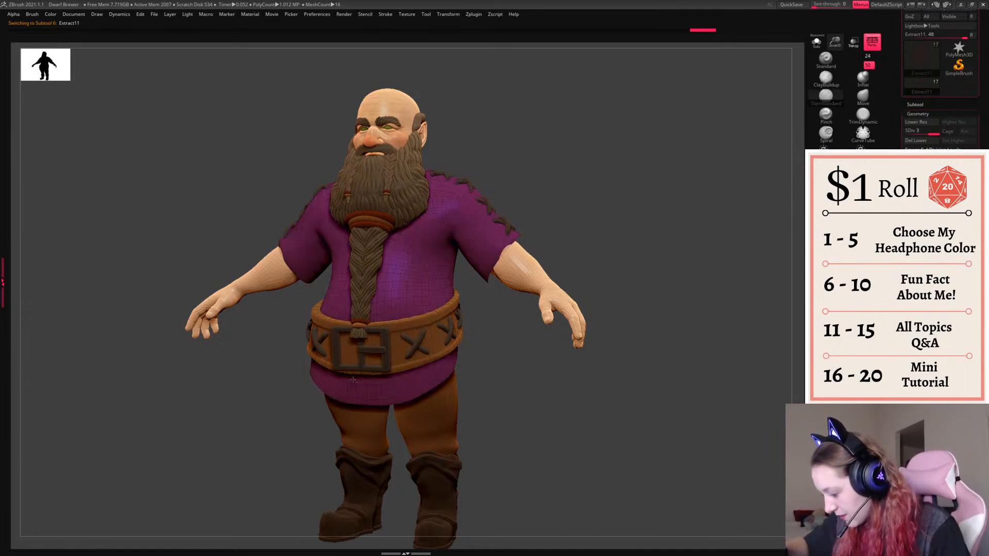
alt+click(353, 380)
drag(517, 435, 554, 435)
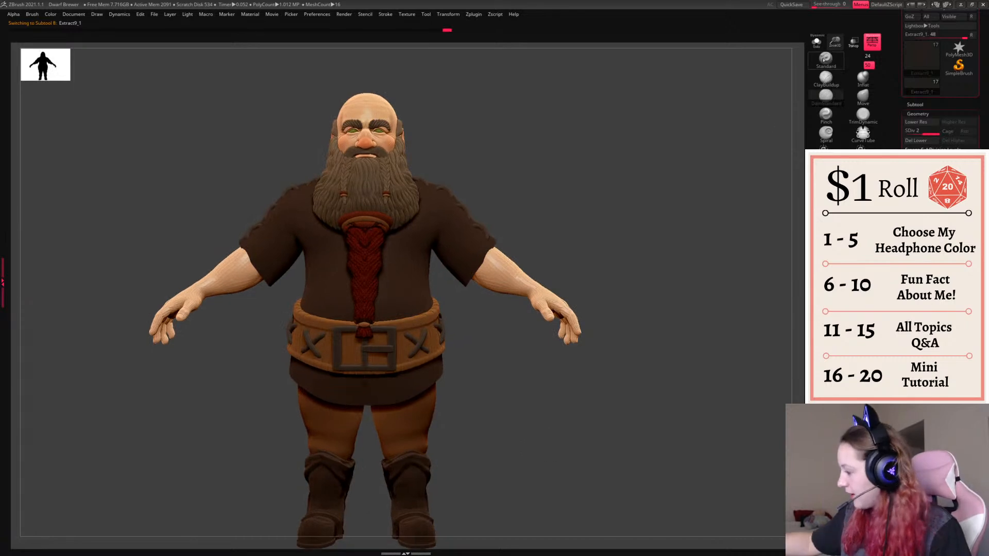
- Isolate the braid, lower its subdivision level to retry the geometry operation, and show the full dwarf again
click(816, 43)
drag(599, 308, 630, 321)
mouse_move(373, 413)
ctrl+mouse_down()
mouse_move(402, 392)
mouse_move(362, 411)
ctrl+mouse_up()
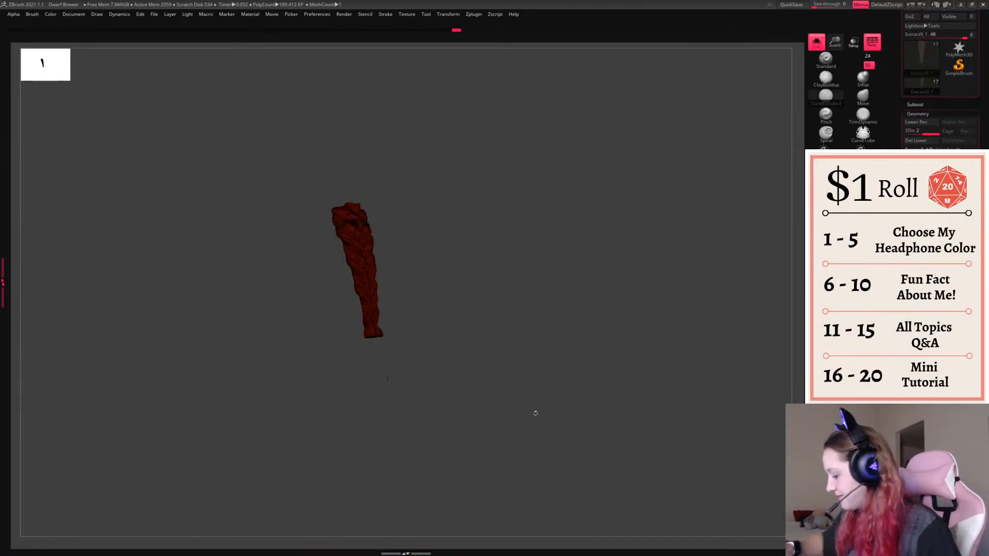
ctrl+shift+click(375, 322)
click(920, 372)
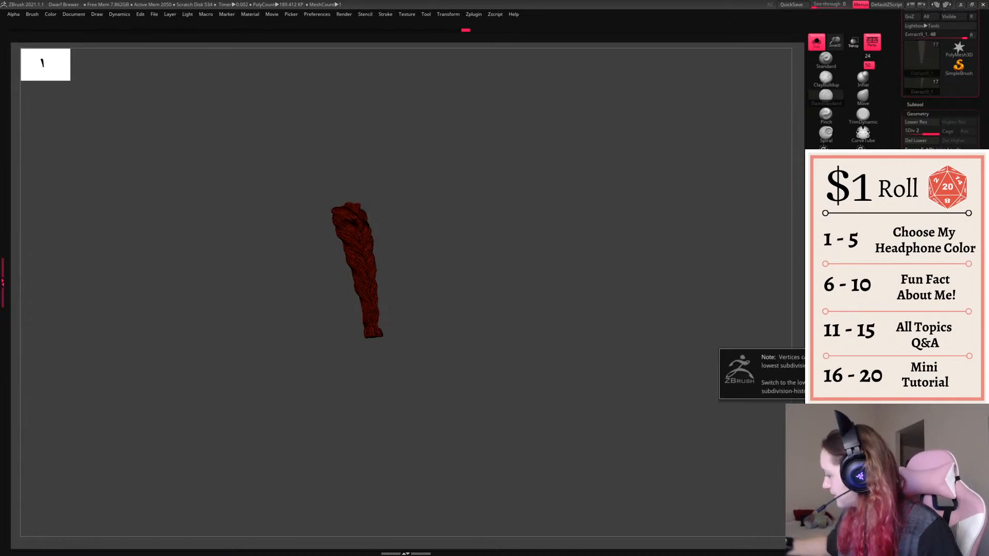
key(shift+d)
shift+drag(648, 408, 691, 420)
click(920, 373)
click(816, 42)
- Frame the dwarf and select the trousers as the active subtool
key(f)
key(f)
drag(692, 420, 642, 417)
alt+click(457, 392)
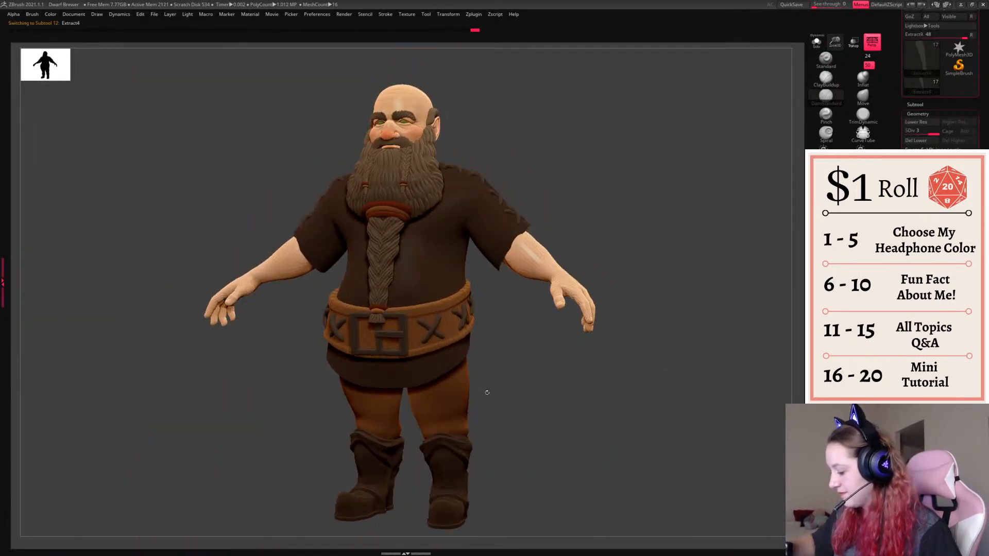
- Adjust the BPR shadow settings, lowering the shadow strength to about 0.7 and raising the shadow angle to about 64
drag(697, 347, 638, 400)
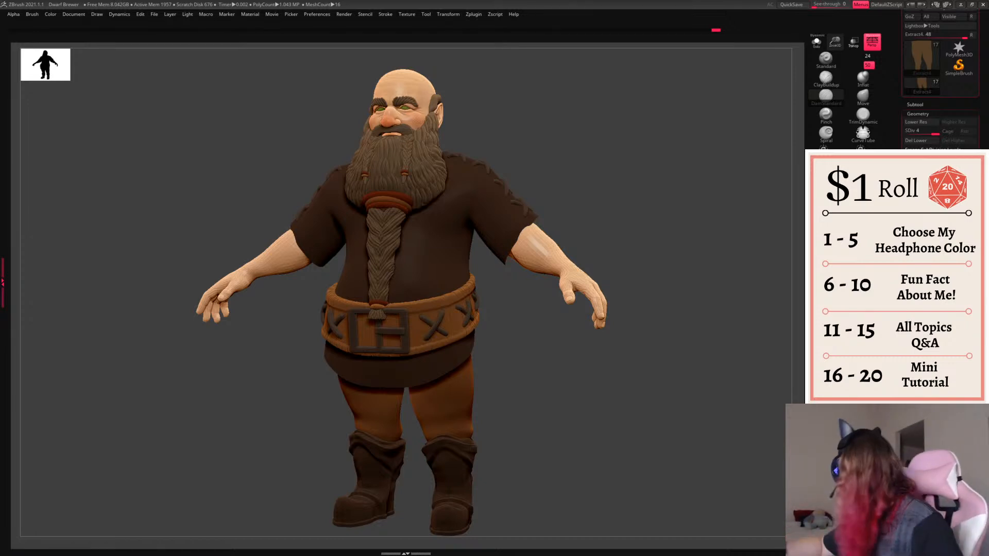
click(188, 13)
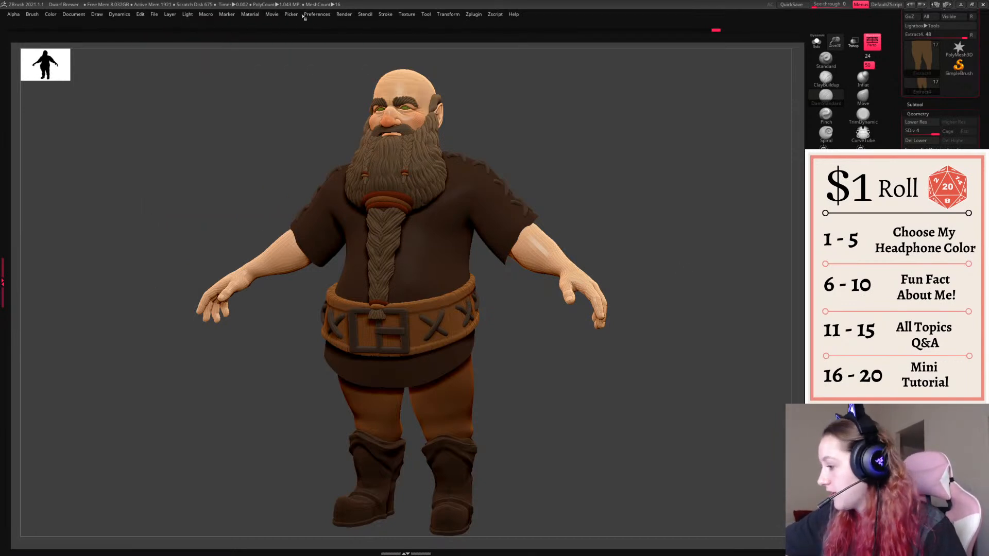
click(344, 14)
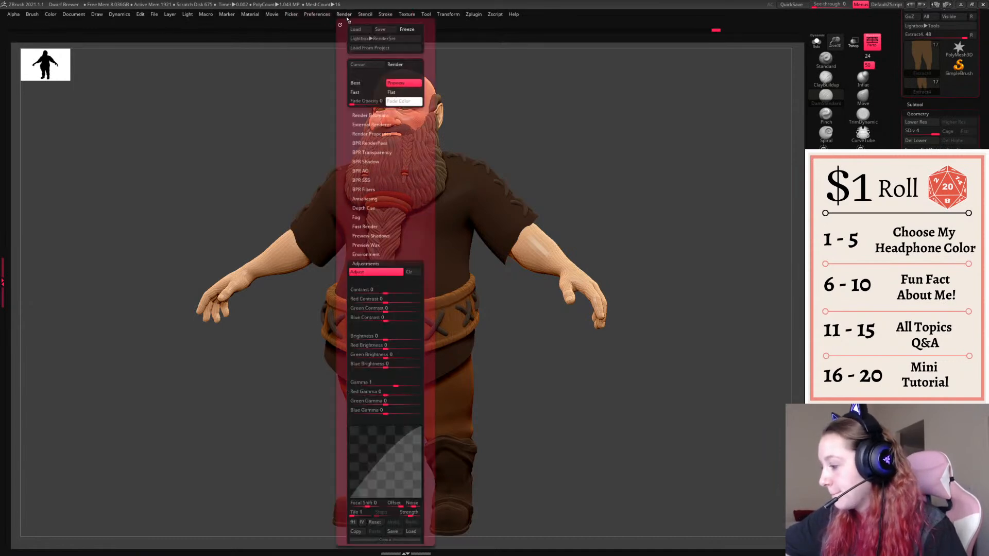
click(367, 161)
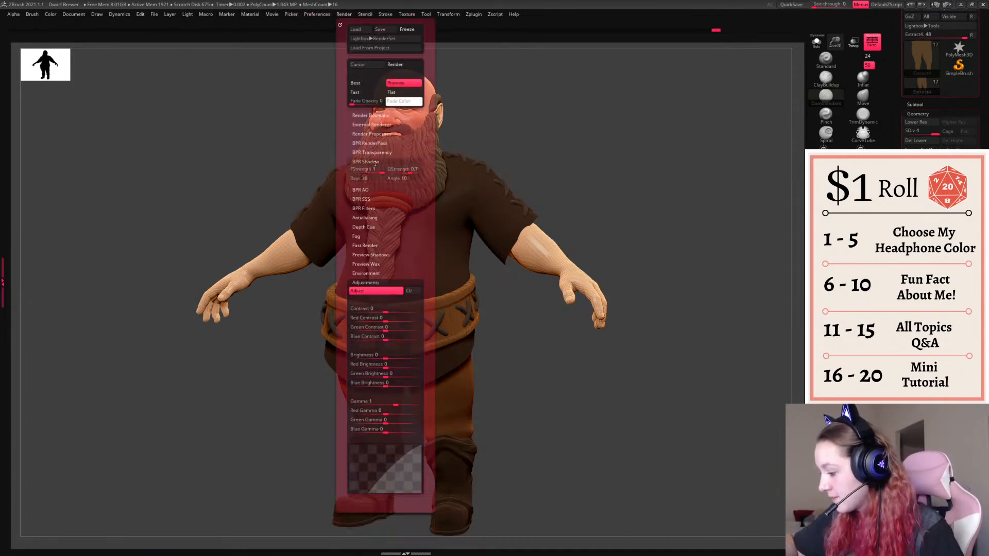
click(402, 180)
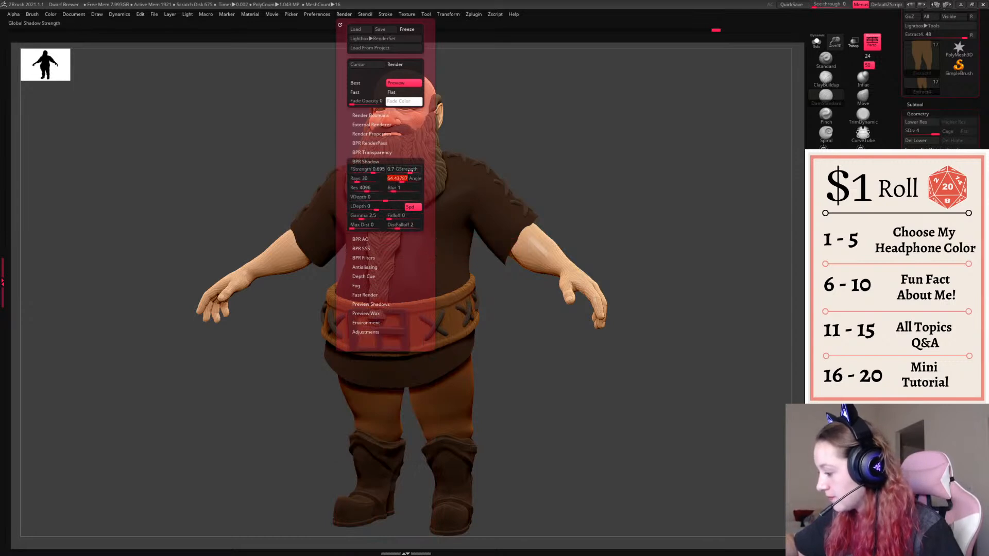
- Select the body subtool, raise it to subdivision level 4, and run a BPR render of the dwarf
click(917, 105)
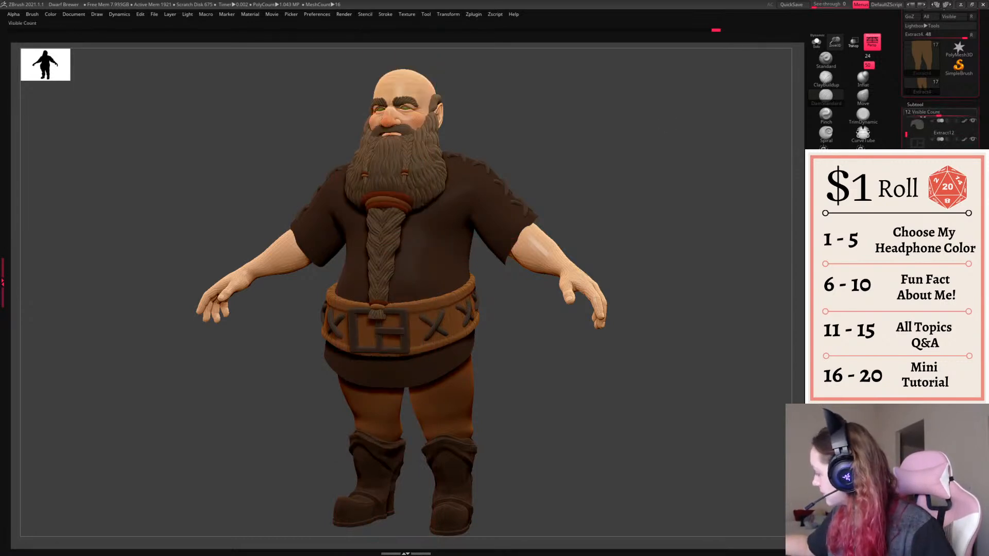
alt+click(562, 254)
click(917, 105)
click(918, 114)
click(950, 122)
key(shift+r)
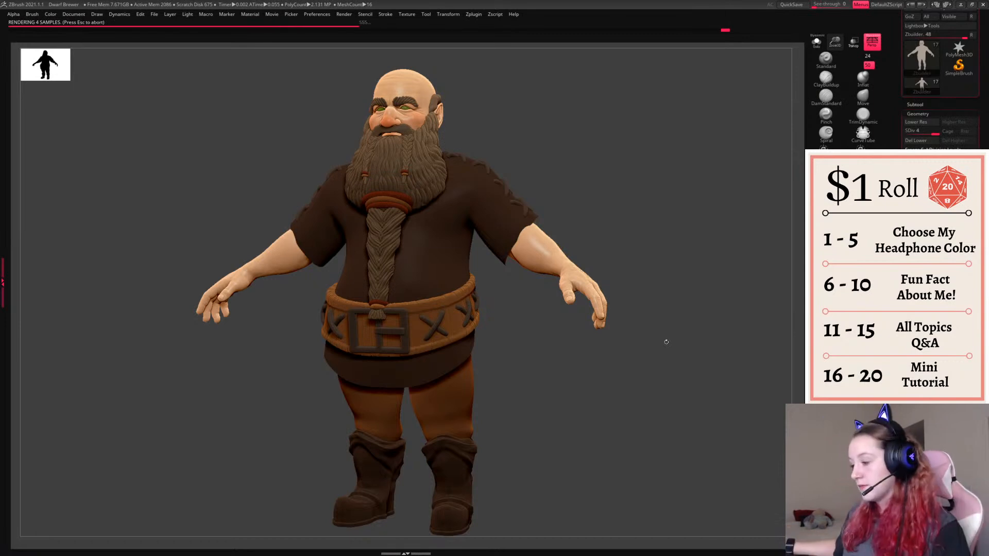
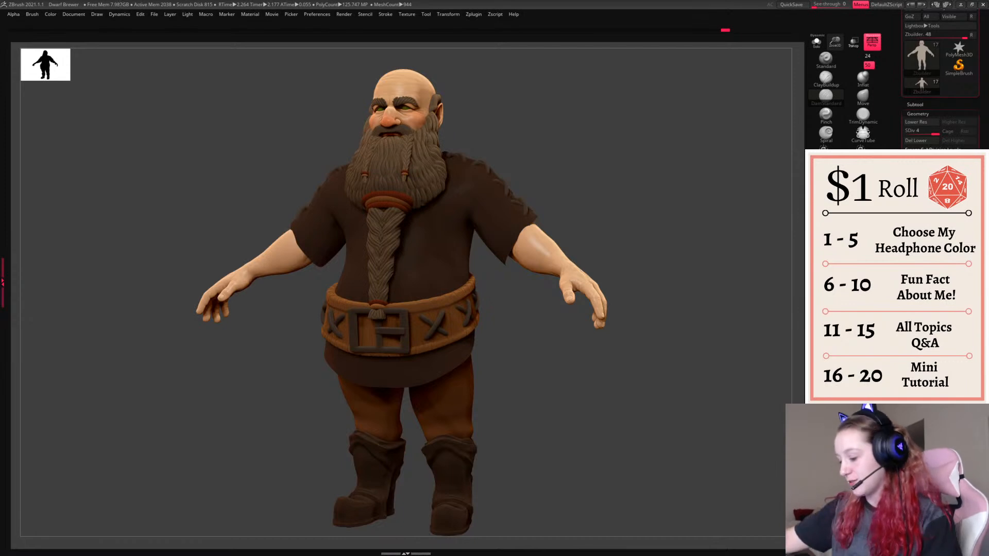
- Select the hair at the back of the dwarf's head as the active subtool and show it from the side
drag(644, 231, 663, 236)
key(f)
key(space)
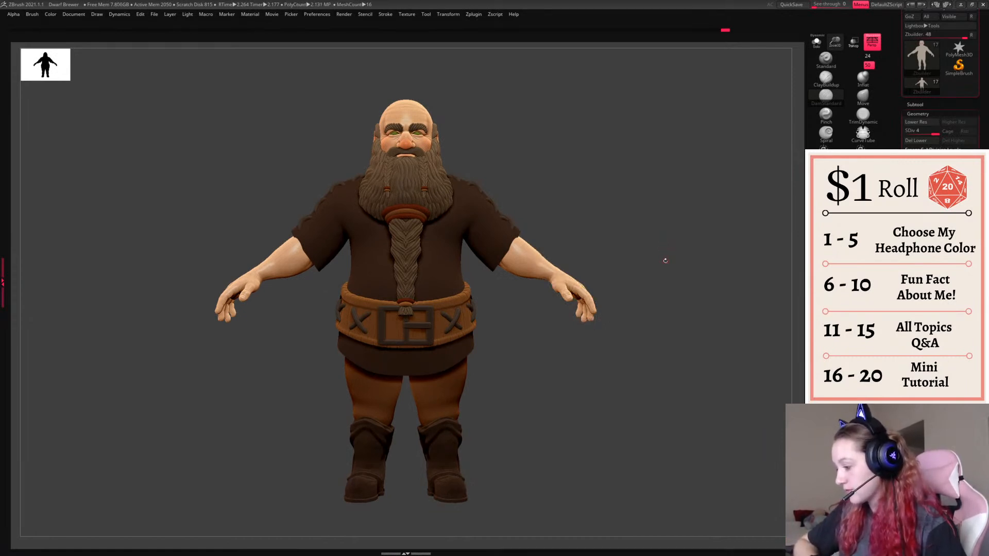
drag(679, 421, 654, 402)
alt+click(503, 150)
alt+drag(693, 124, 639, 274)
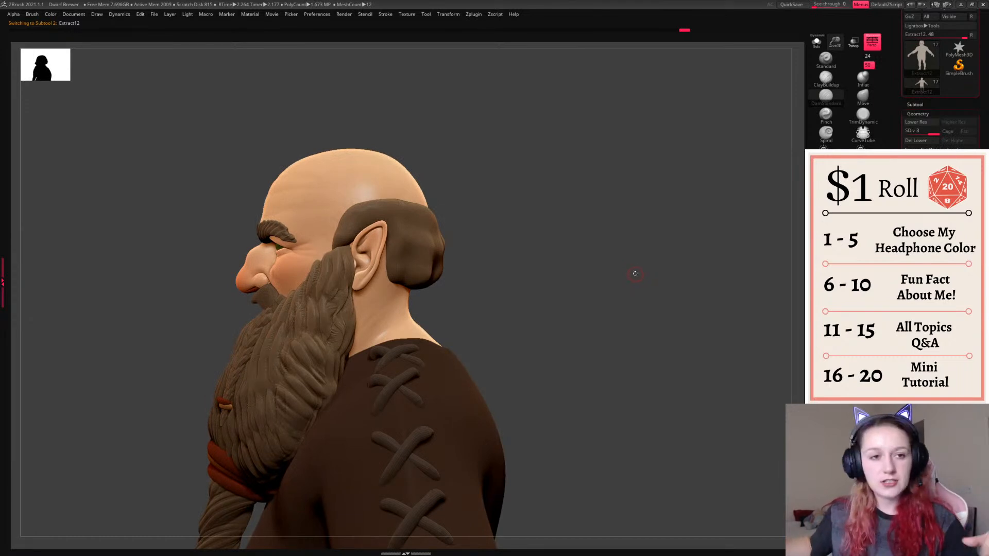
- Delete the back hair's lower subdivision levels and divide it again, using a brush suited to hair strands
key(space)
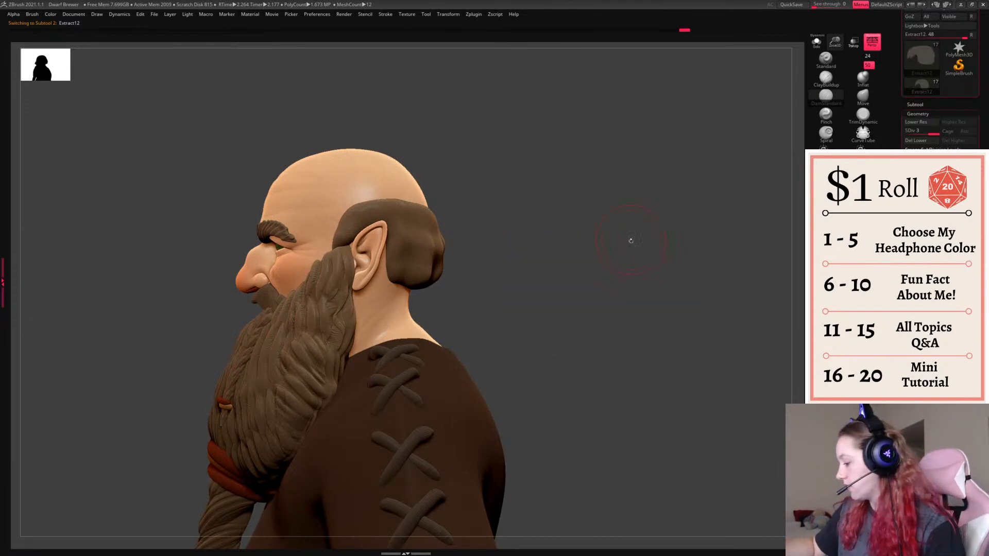
mouse_move(633, 281)
mouse_down()
mouse_move(660, 254)
mouse_move(611, 289)
mouse_move(648, 253)
mouse_up()
key(space)
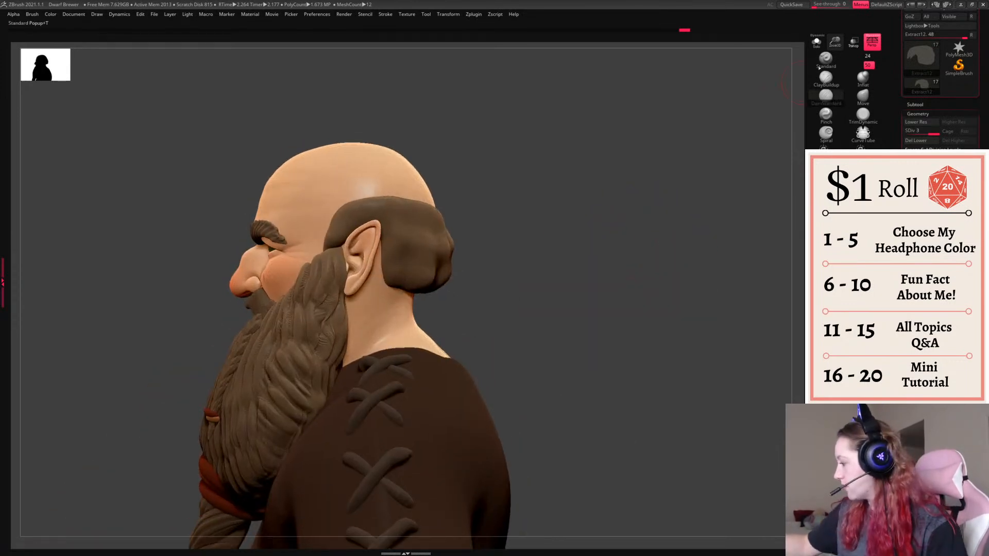
key(ctrl+d)
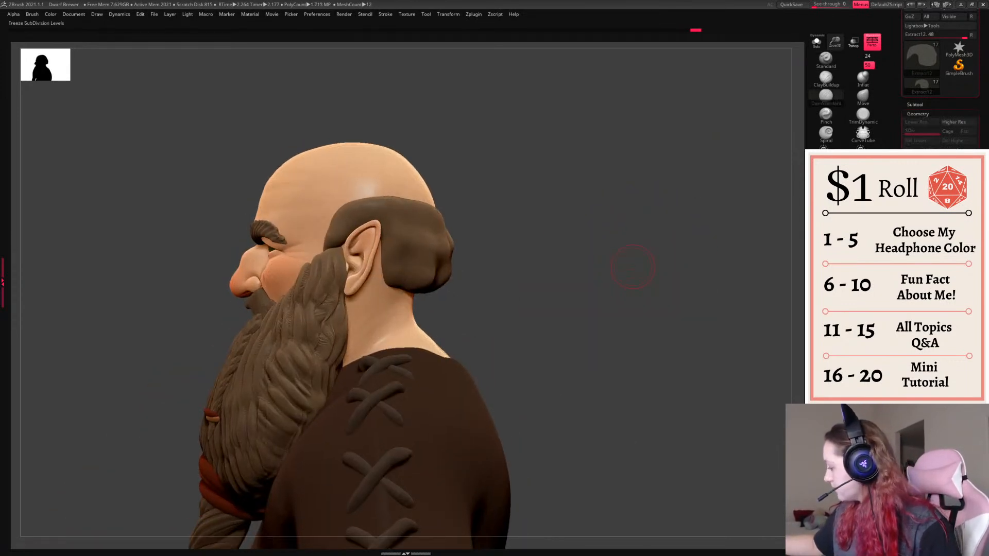
mouse_move(771, 307)
ctrl+mouse_down()
mouse_move(802, 298)
mouse_move(802, 321)
mouse_move(638, 456)
ctrl+mouse_up()
key(b)
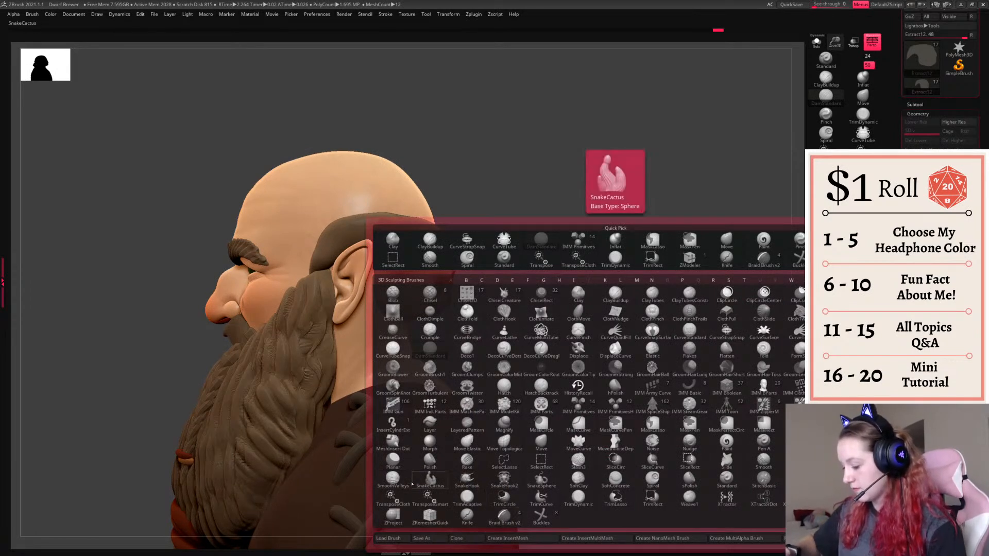
click(413, 484)
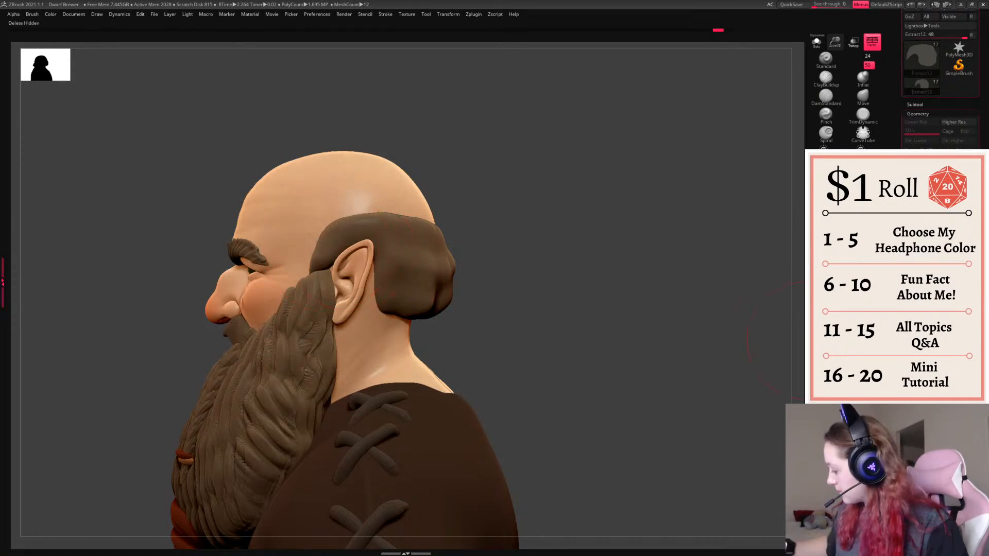
- Sculpt hair strands into the front section of the back hair, from the temple to above the ear
drag(316, 256, 366, 223)
key(ctrl+z)
key(ctrl+z)
key(ctrl+shift+z)
key(ctrl+shift+z)
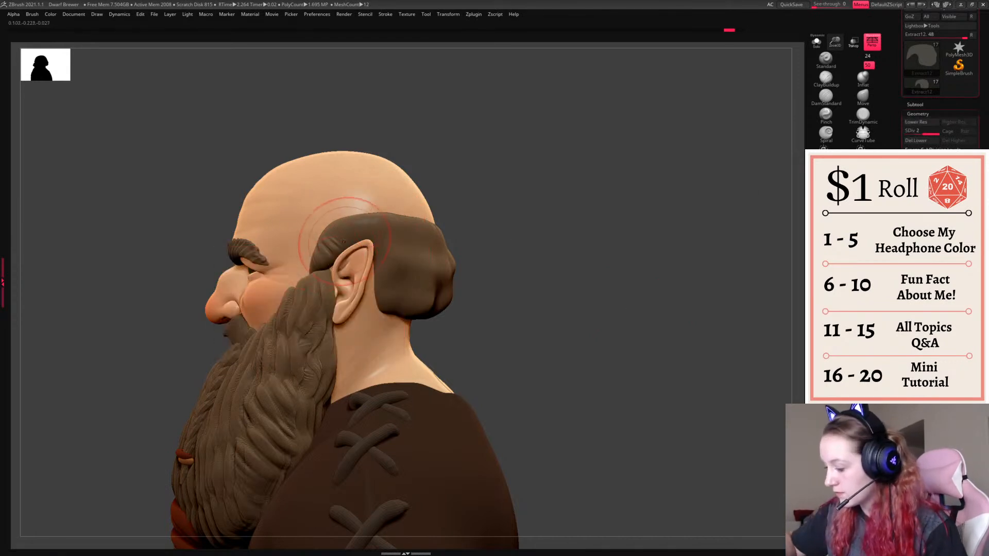
drag(515, 278, 571, 278)
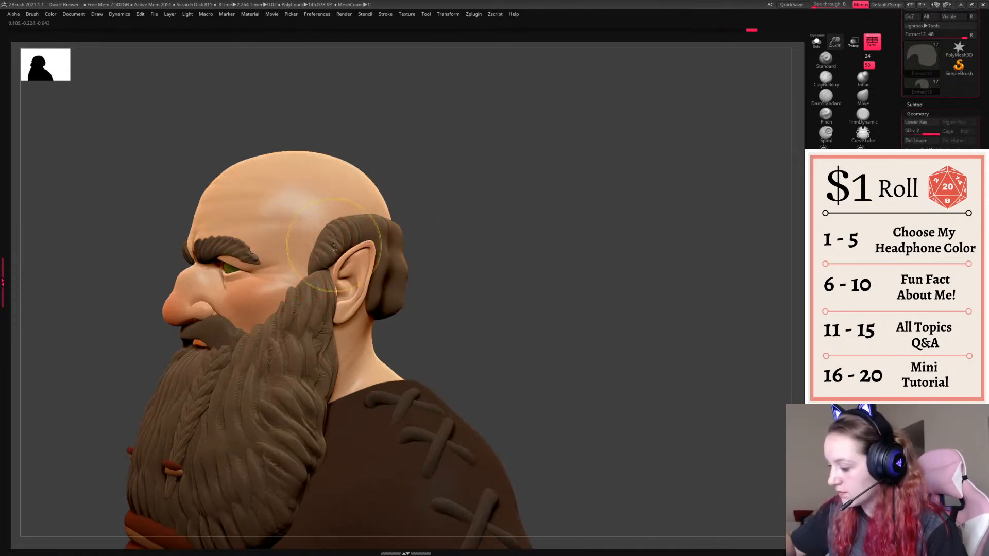
key(ctrl+z)
drag(326, 235, 330, 257)
drag(347, 220, 344, 246)
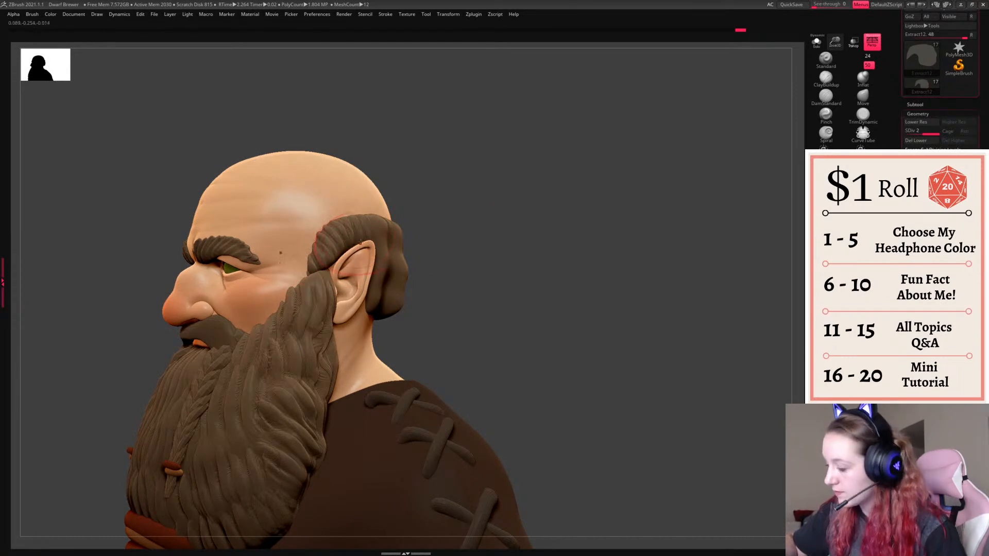
- Sculpt hair strands down the side of the hair behind the ear
drag(520, 197, 459, 199)
key(ctrl+z)
key(ctrl+shift+z)
key(ctrl+shift+z)
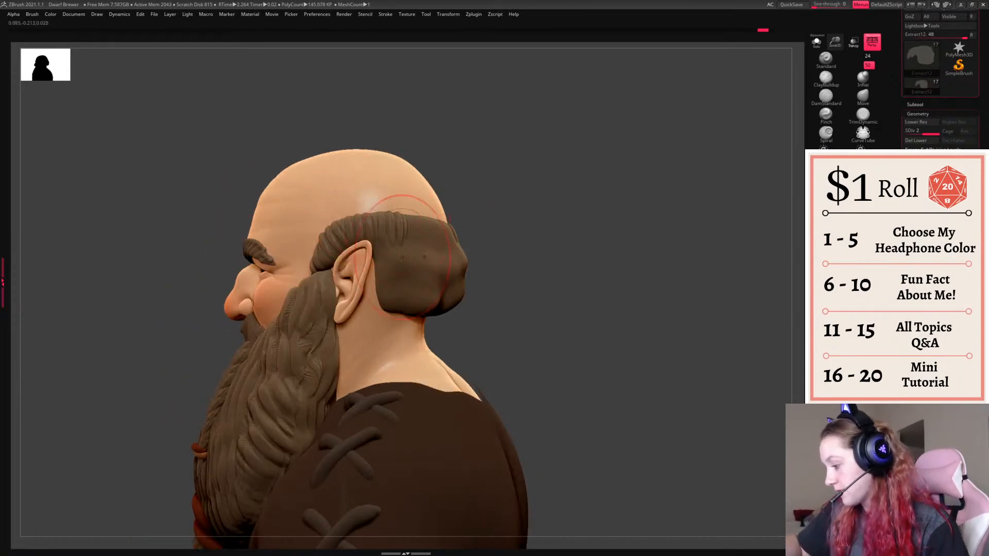
mouse_move(547, 255)
mouse_down()
mouse_move(482, 256)
mouse_move(455, 313)
mouse_up()
mouse_move(428, 274)
mouse_down()
mouse_move(440, 313)
mouse_move(420, 314)
mouse_up()
drag(418, 219, 428, 248)
drag(433, 220, 441, 246)
- Sculpt vertical hair strands across the back of the head from the upper hairline to the nape
drag(571, 243, 513, 240)
drag(482, 221, 466, 308)
drag(480, 273, 484, 316)
mouse_move(454, 220)
mouse_down()
mouse_move(467, 253)
mouse_move(490, 253)
mouse_up()
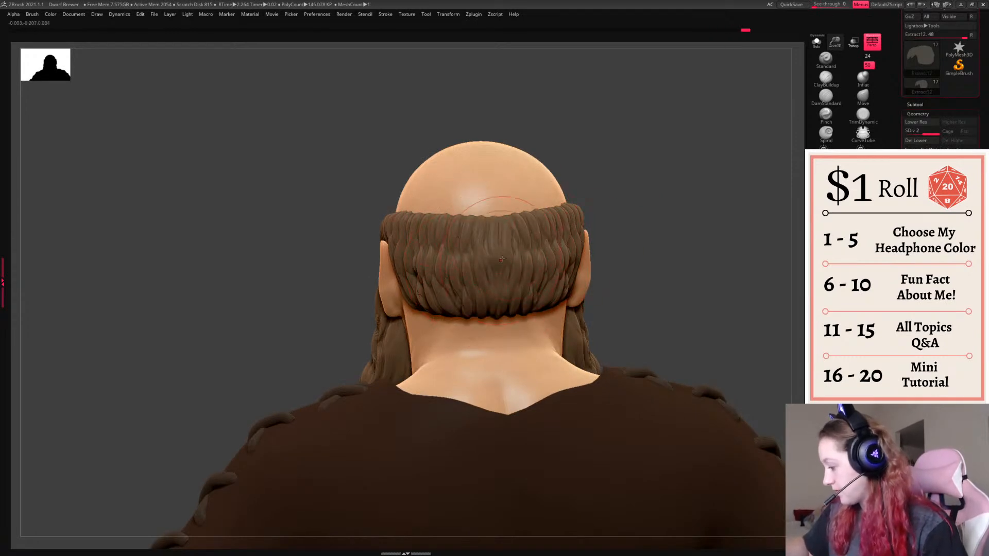
- Check the sculpted hair around the ear, select the moustache, and lower its subdivision level
mouse_move(721, 224)
mouse_down()
mouse_move(647, 244)
mouse_move(763, 239)
mouse_up()
key(f)
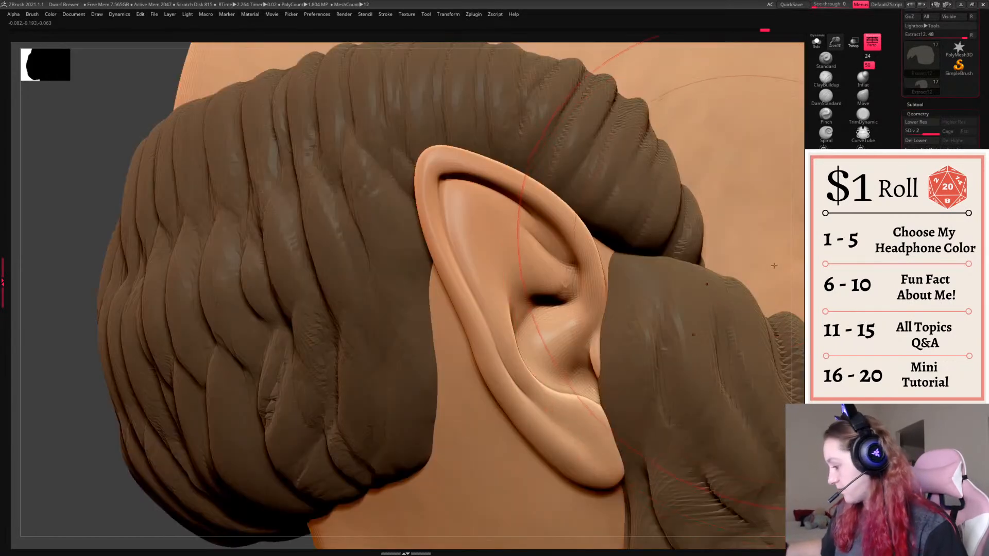
key(f)
shift+drag(712, 300, 653, 291)
alt+click(428, 267)
key(shift+d)
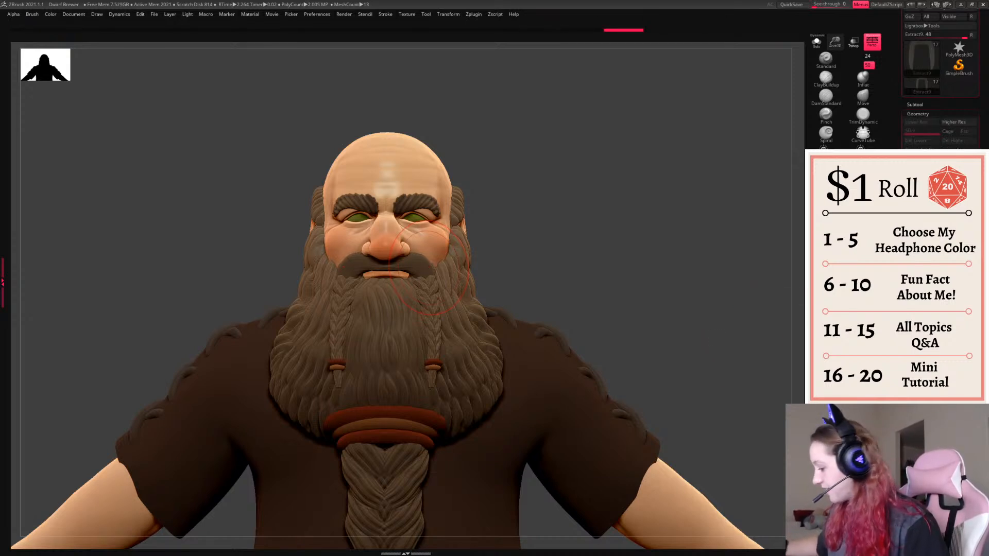
alt+drag(703, 300, 696, 354)
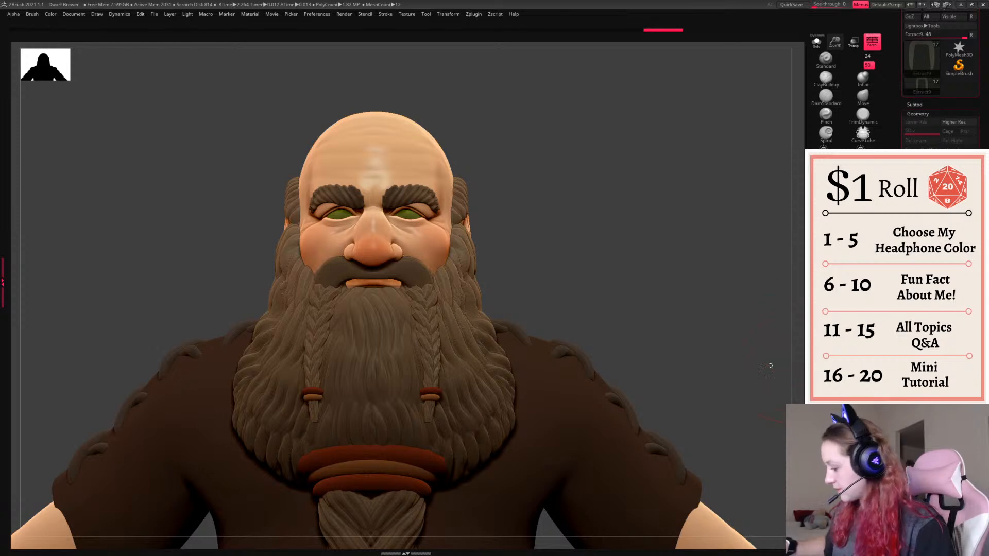
- Delete the moustache's lower subdivision levels and sculpt hair strands into both of its halves
alt+click(402, 267)
right_click(380, 264)
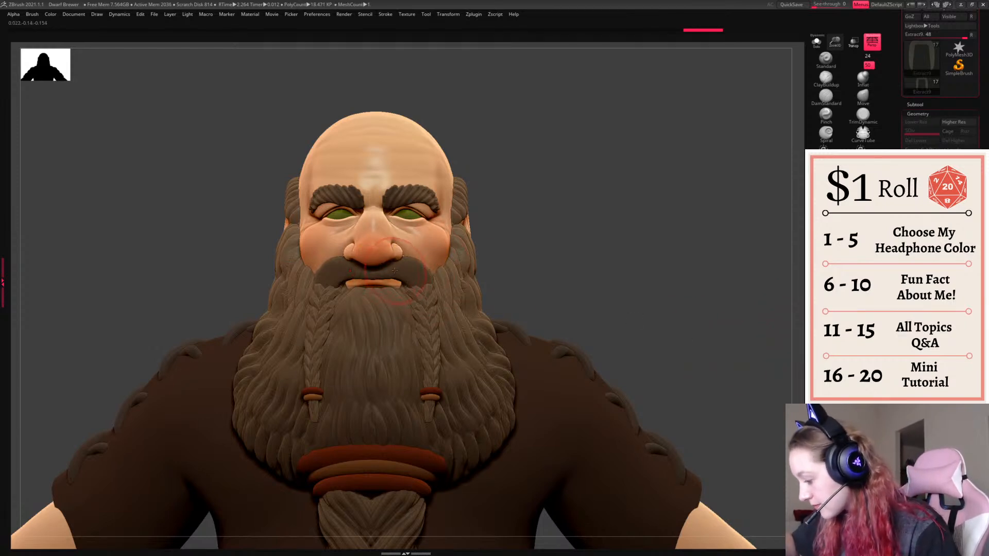
key(ctrl+shift+z)
key(ctrl+z)
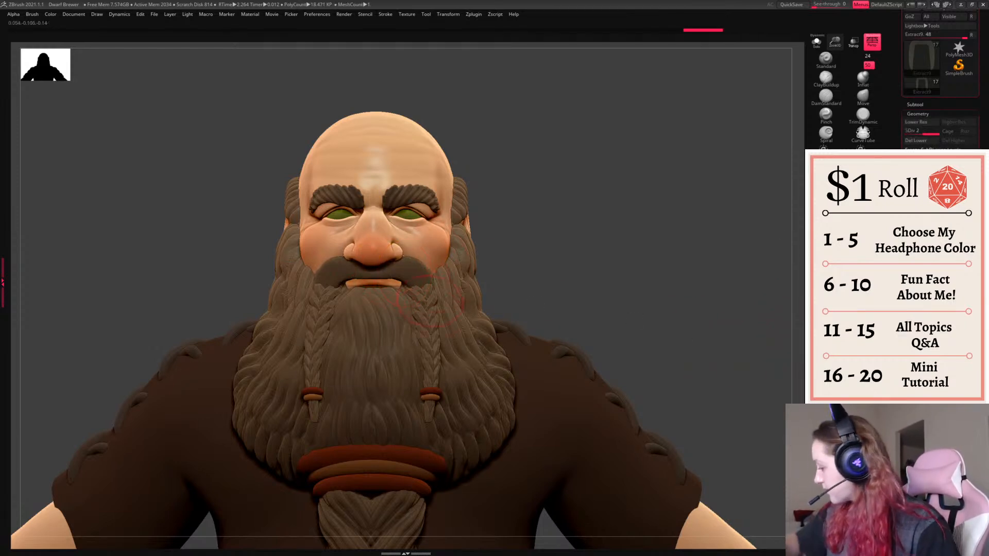
key(ctrl+shift+z)
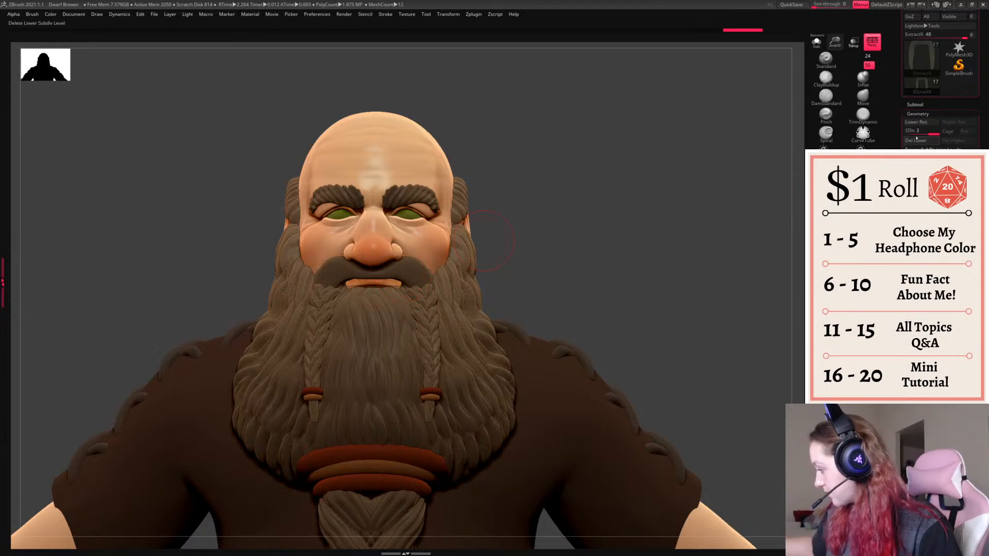
key(ctrl+shift+z)
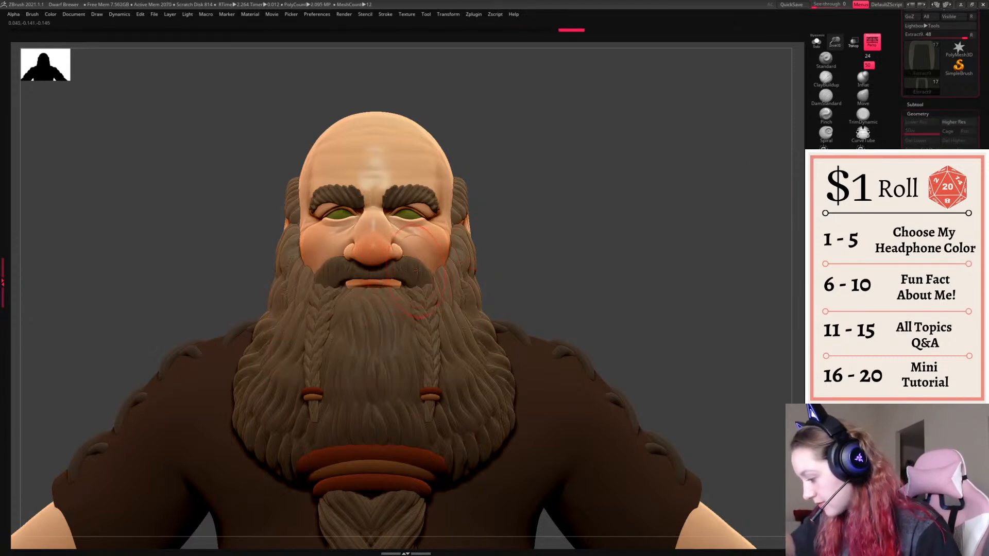
key(ctrl+z)
key(ctrl+shift+z)
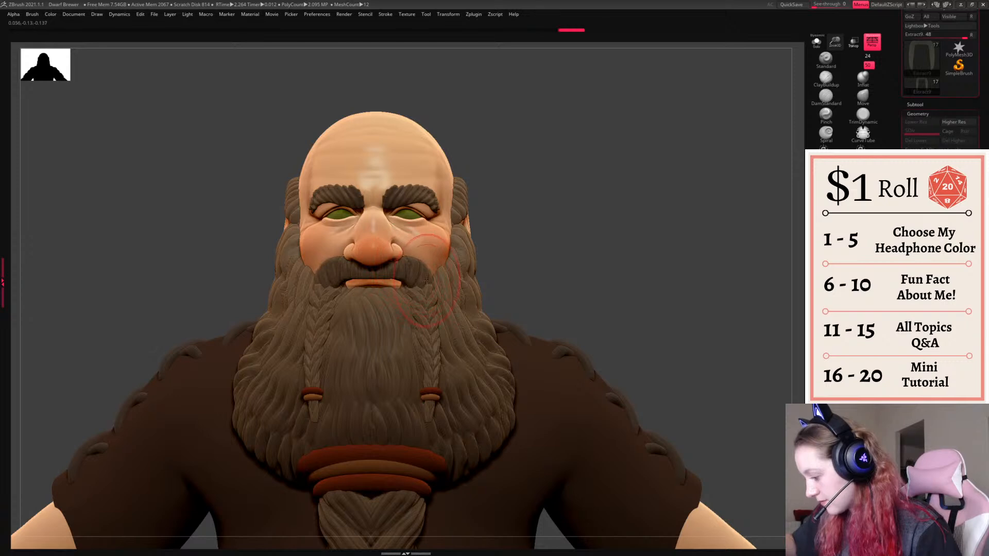
- Select the two small beard braids, raise them to subdivision level 3, and delete their lower levels
alt+click(431, 300)
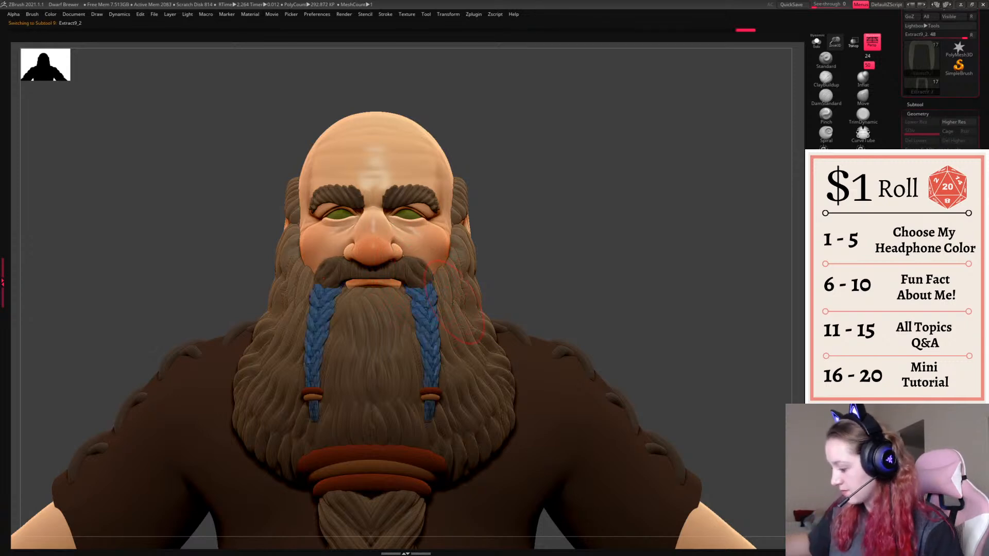
key(d)
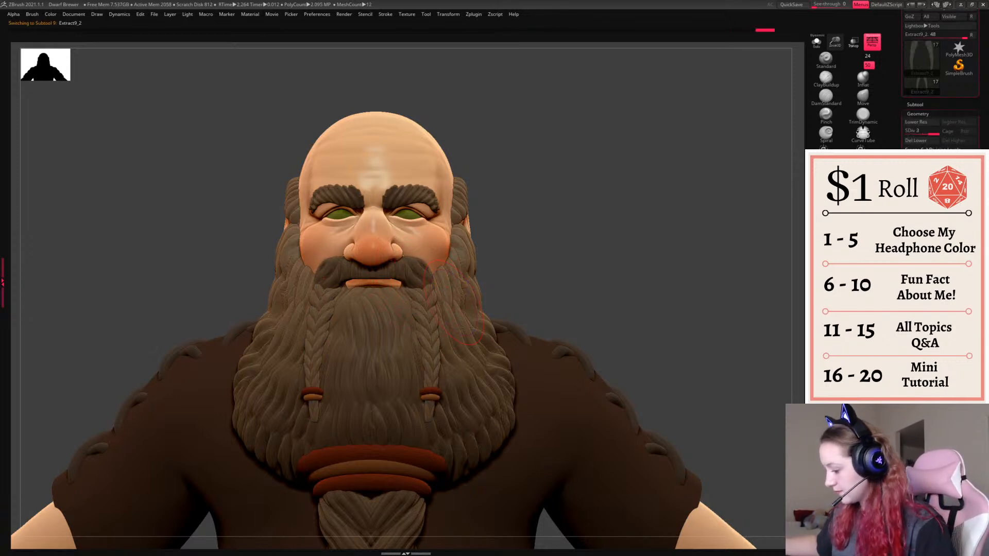
key(w)
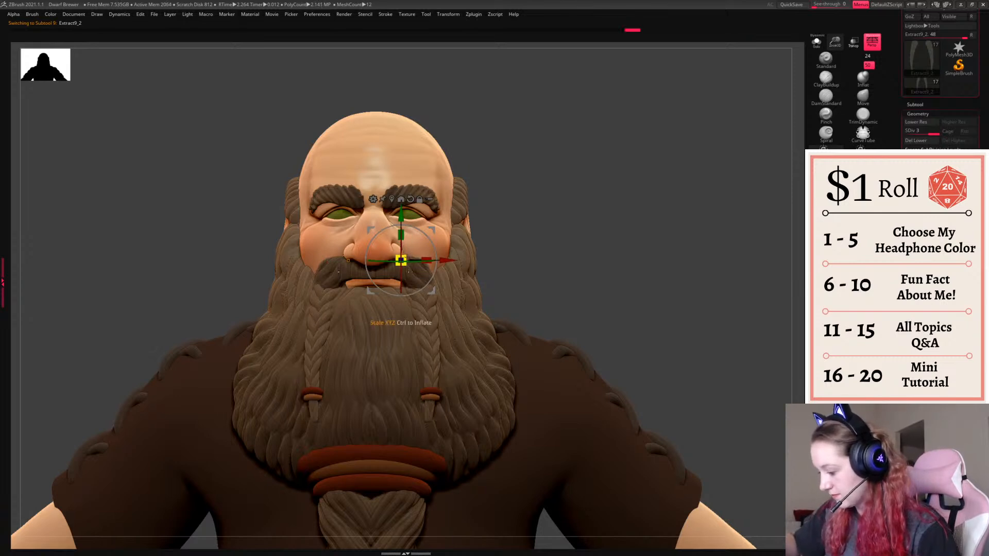
key(q)
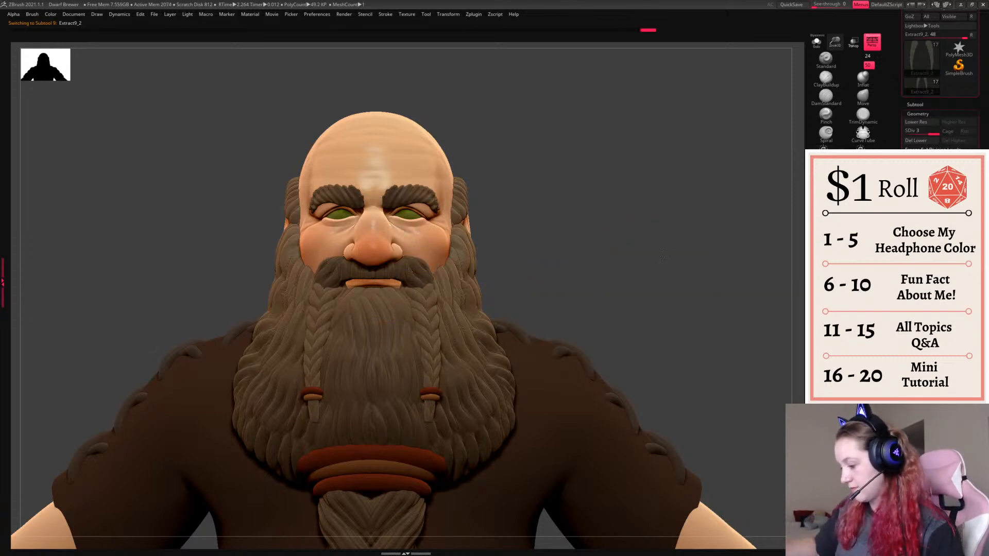
ctrl+right_drag(621, 304, 590, 282)
click(917, 140)
- Reduce the brush size and sculpt fine hair strands into the upper part of the small beard braids
drag(600, 280, 585, 284)
key(space)
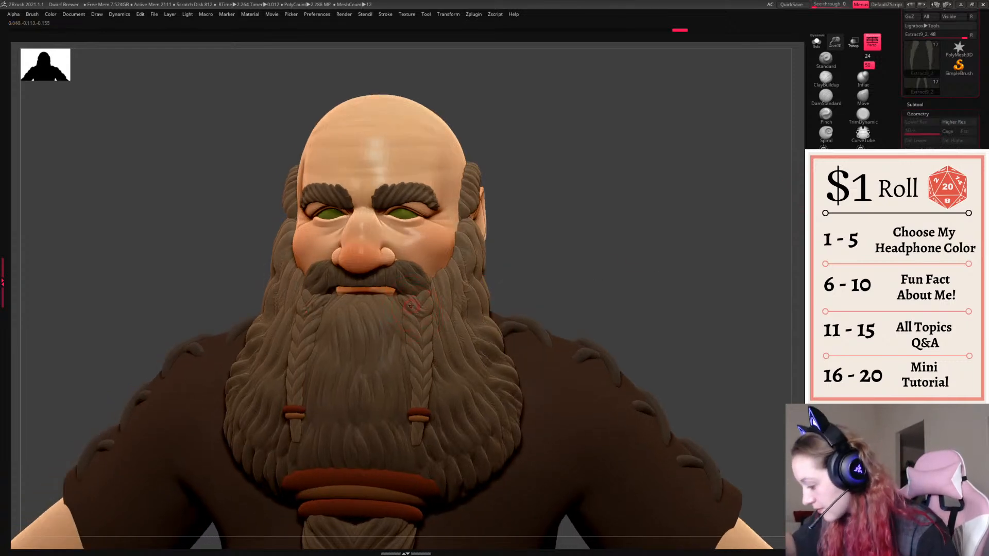
key(space)
key(space)
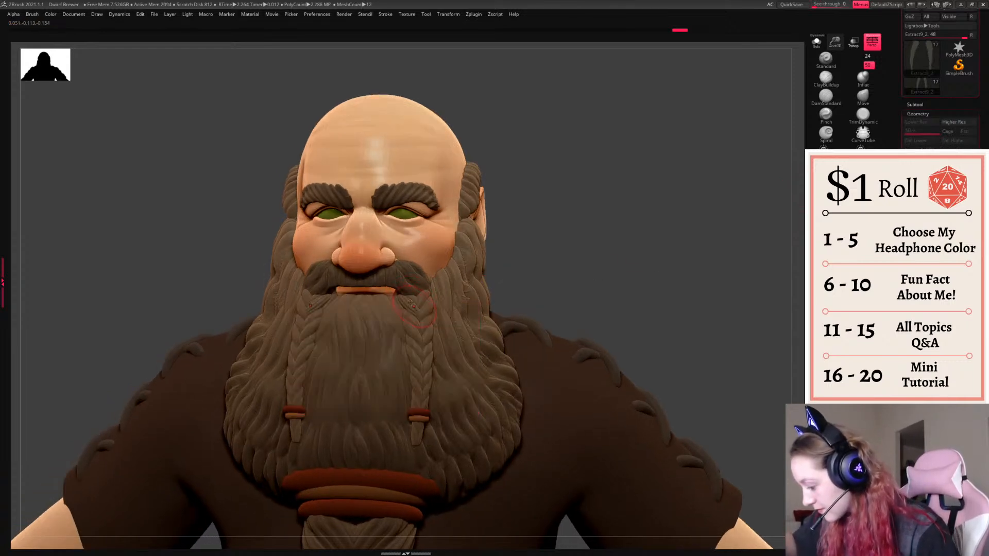
drag(406, 306, 418, 315)
ctrl+right_drag(649, 214, 658, 221)
drag(658, 221, 587, 247)
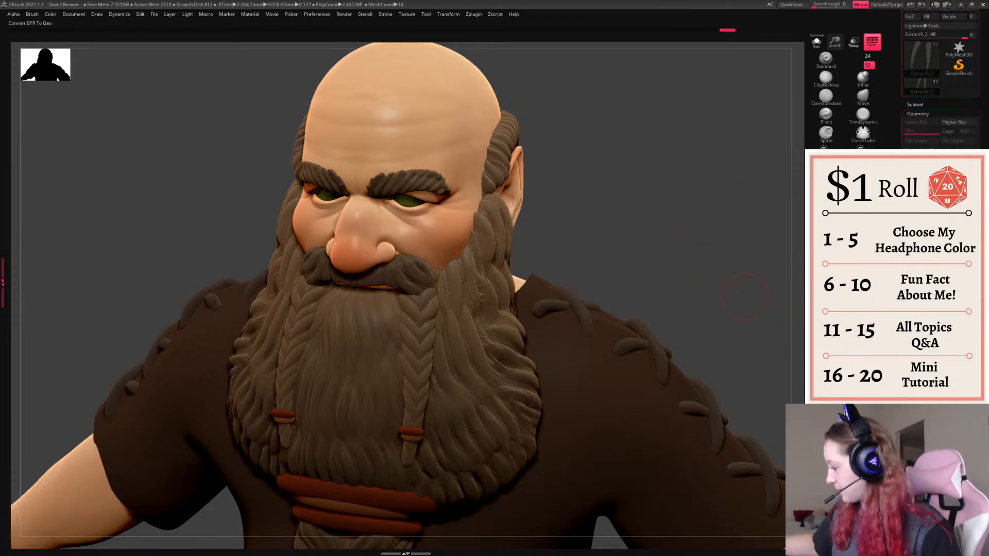
- Subdivide the two small beard braids once and sculpt fine hair strands into their upper sections below the moustache
key(ctrl+d)
key(space)
key(space)
drag(408, 297, 415, 308)
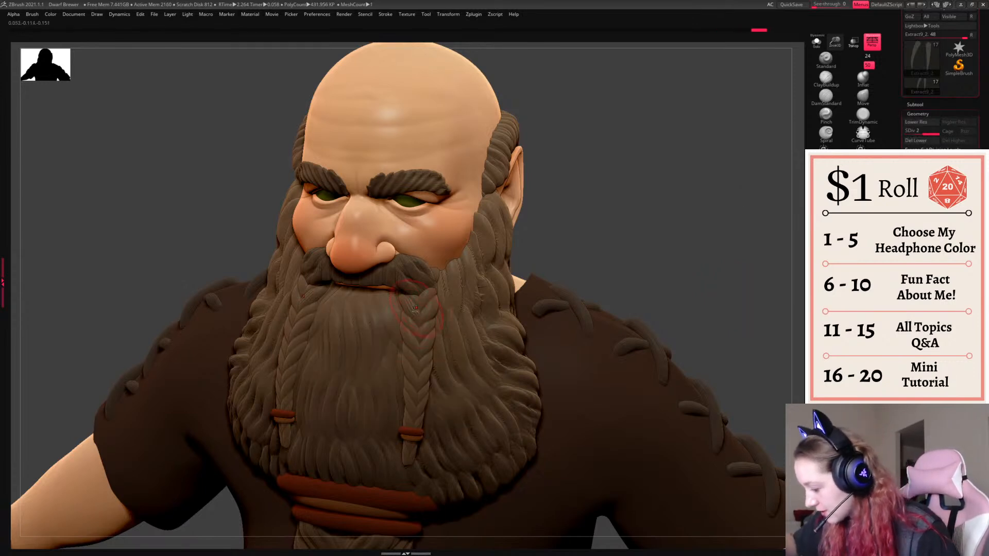
key(space)
key(space)
key(space)
key(space)
key(space)
alt+click(438, 303)
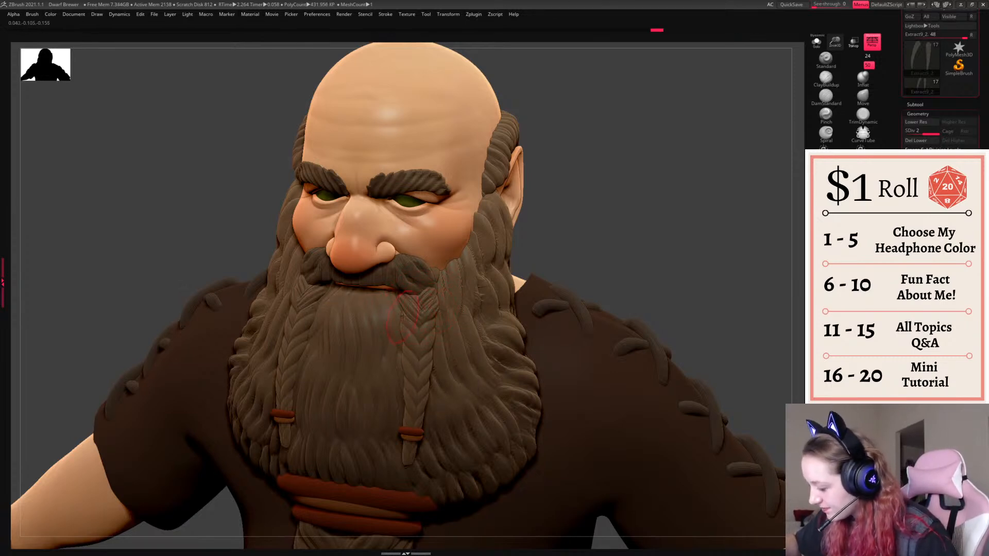
alt+click(418, 327)
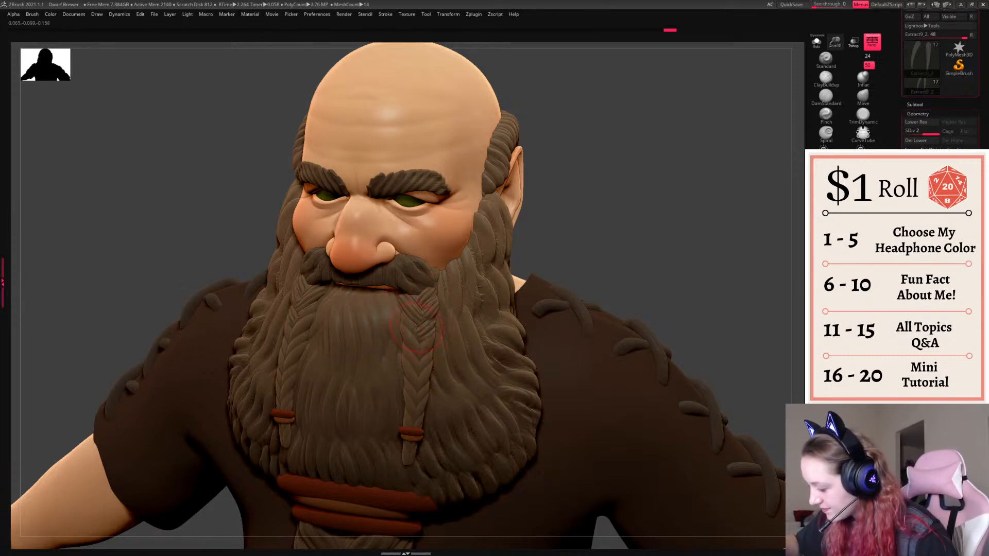
mouse_move(557, 252)
mouse_down()
mouse_move(650, 253)
mouse_move(546, 258)
mouse_up()
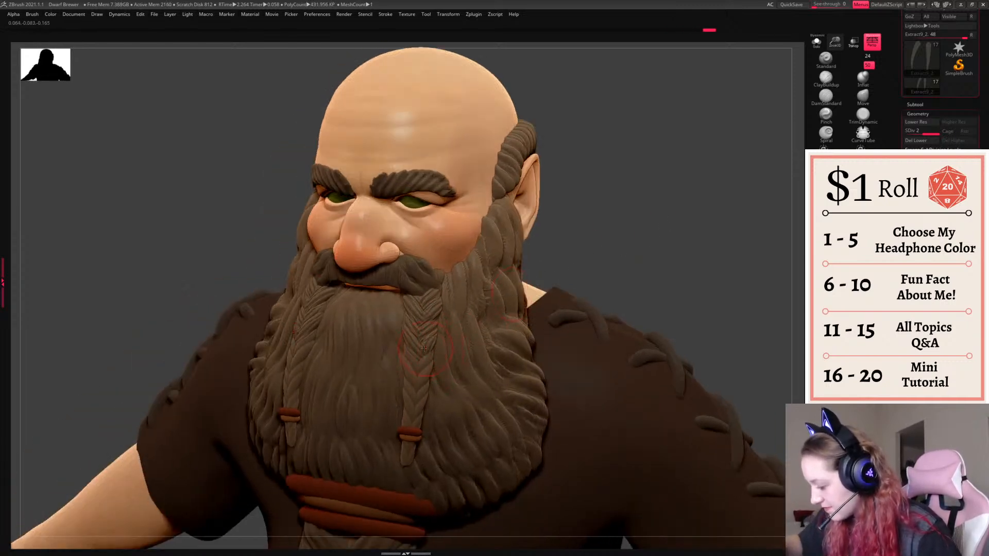
- Sculpt fine hair strands into the middle and lower sections of the small beard braids, down to the red bands
alt+click(430, 348)
key(ctrl+z)
key(ctrl+z)
key(ctrl+shift+z)
right_click(591, 307)
drag(577, 293, 636, 293)
mouse_move(584, 231)
mouse_down()
mouse_move(426, 359)
mouse_move(433, 369)
mouse_move(416, 388)
mouse_move(412, 380)
mouse_up()
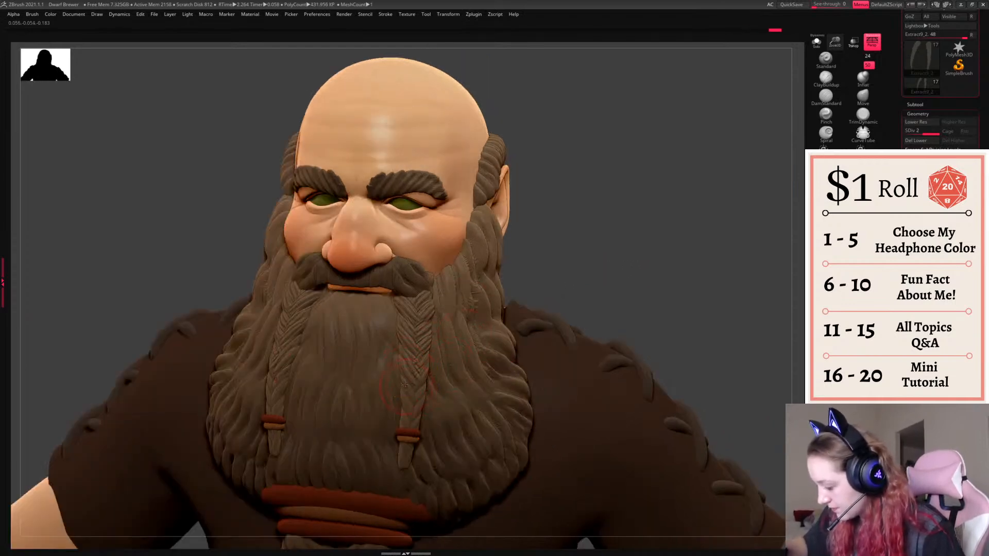
drag(592, 309, 536, 334)
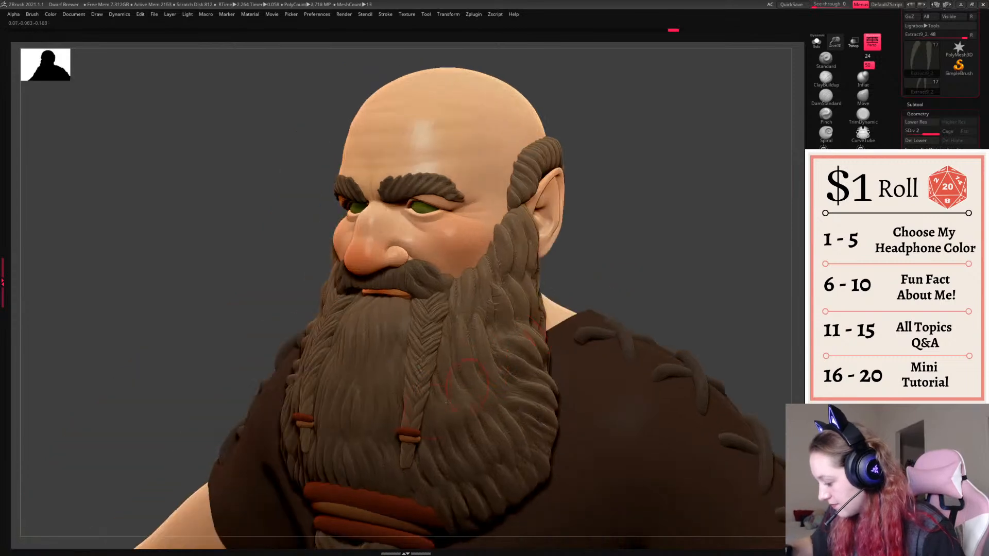
drag(414, 423, 408, 428)
right_click(622, 328)
drag(622, 328, 679, 325)
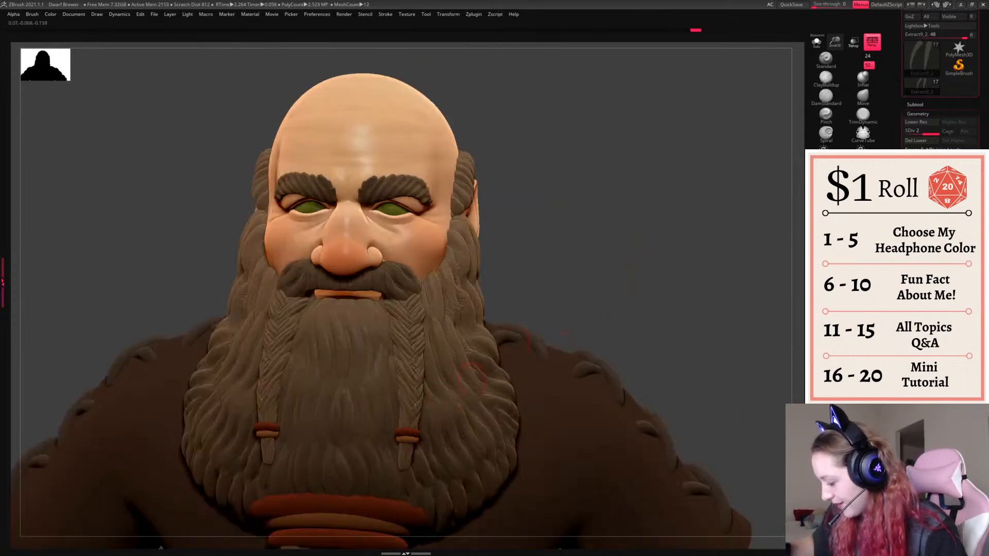
- Isolate the two small braids, trim off their lower tips straight across, and show the whole character again
click(815, 44)
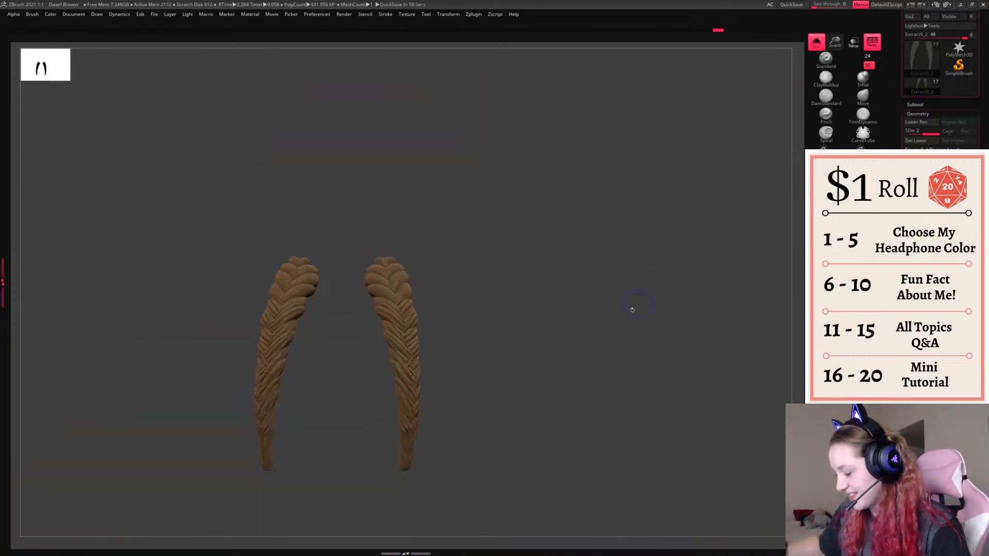
key(shift+d)
ctrl+shift+drag(252, 499, 460, 456)
drag(579, 382, 607, 309)
click(816, 42)
key(space)
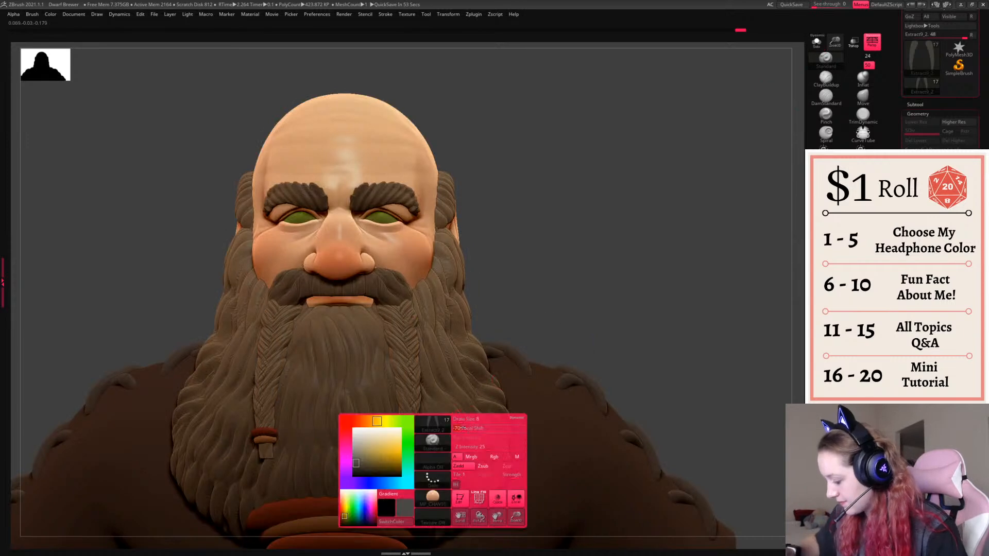
key(space)
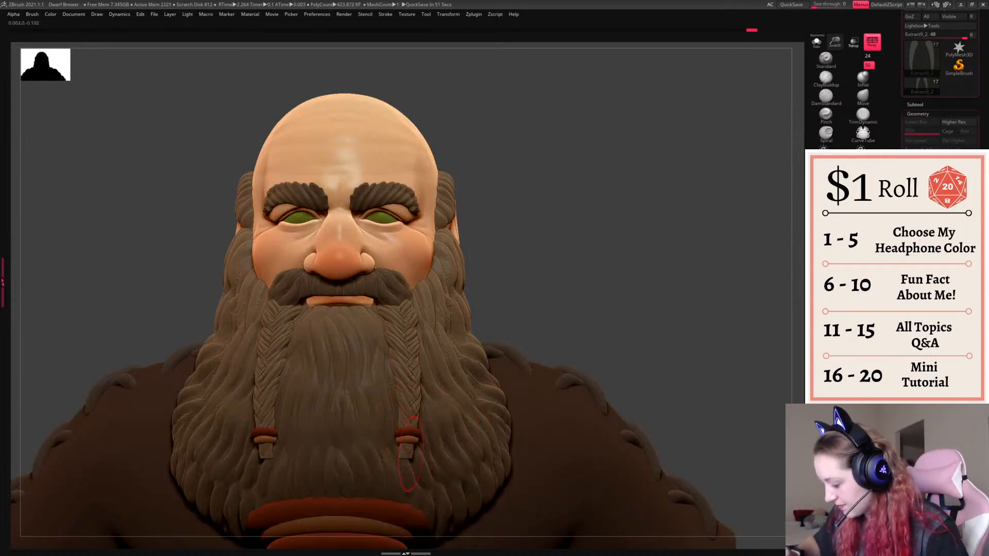
- Reshape the small braids' ends below the red bands with the Move Topological brush
key(b)
key(m)
key(t)
key(space)
key(space)
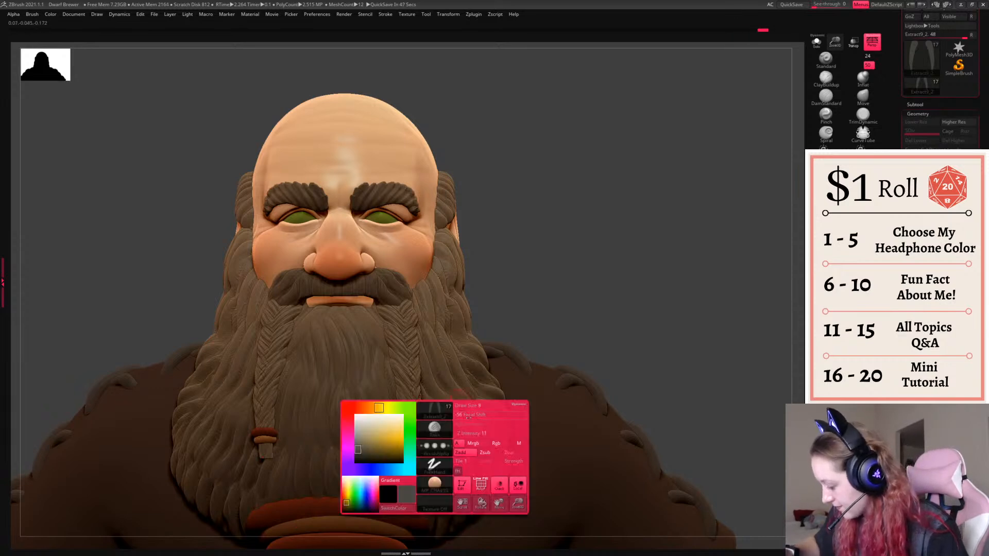
drag(406, 437, 402, 449)
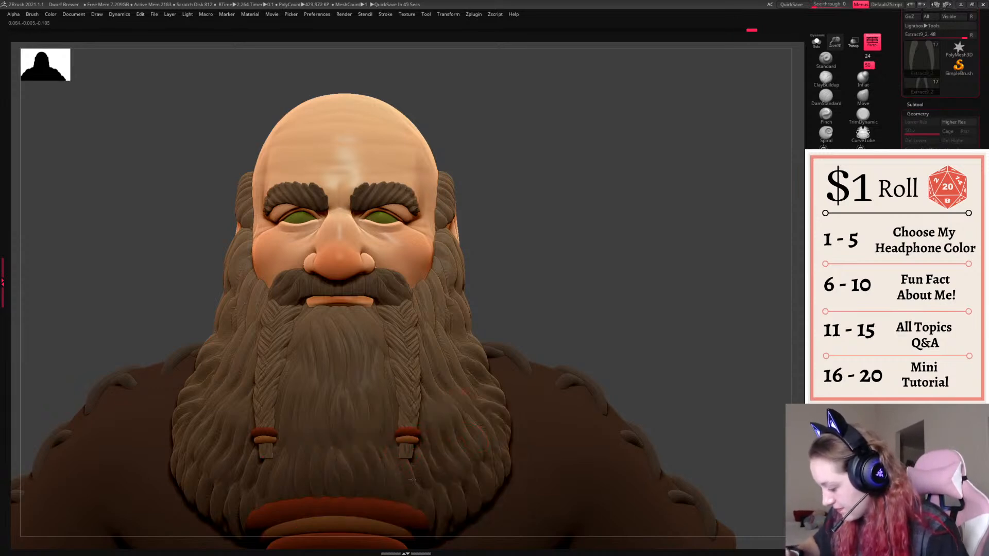
- Flatten the trimmed ends of the small braids from below with the TrimDynamic brush
right_drag(403, 291, 320, 190)
right_drag(700, 376, 813, 148)
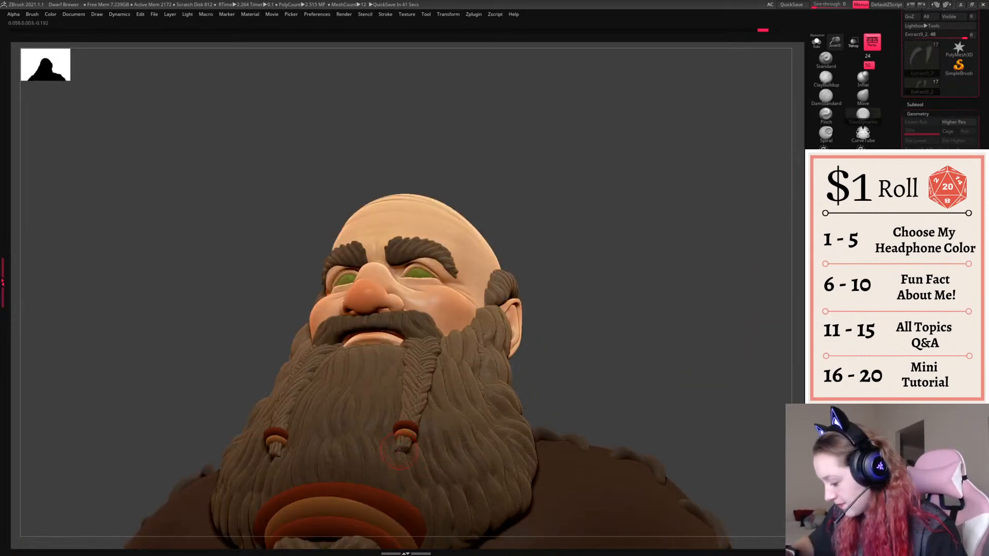
key(b)
key(t)
key(d)
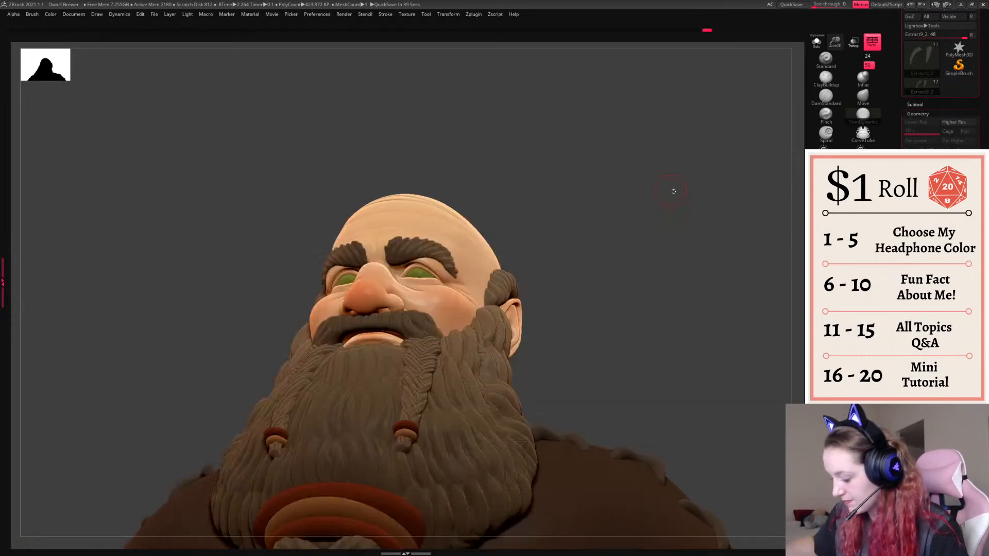
key(space)
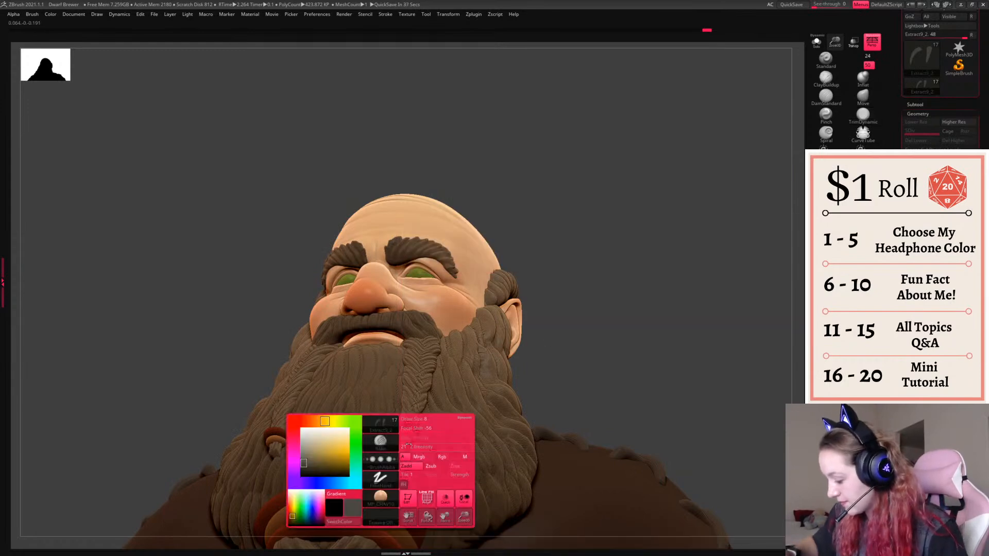
shift+drag(639, 366, 721, 355)
- Switch to the DamStandard brush and select the main beard
drag(571, 283, 443, 264)
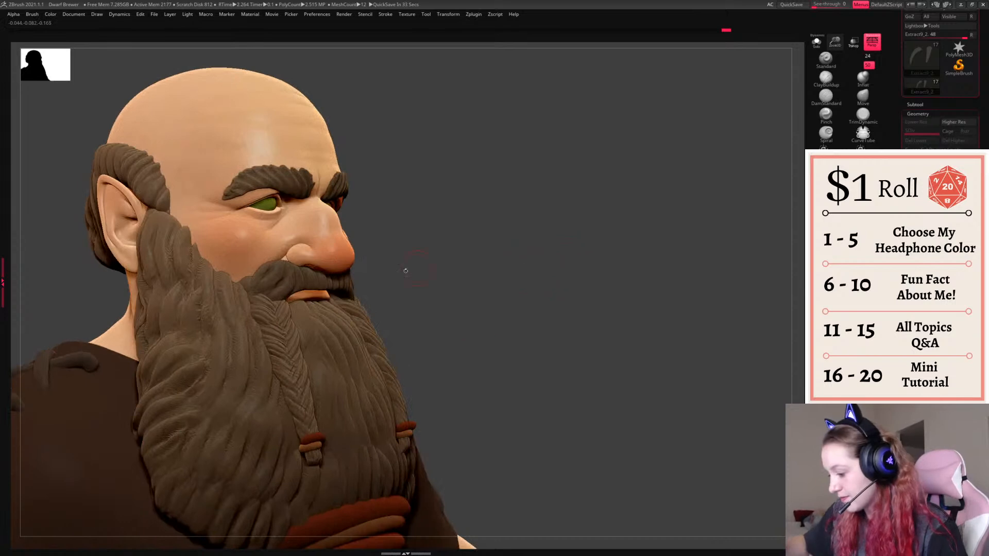
alt+click(254, 279)
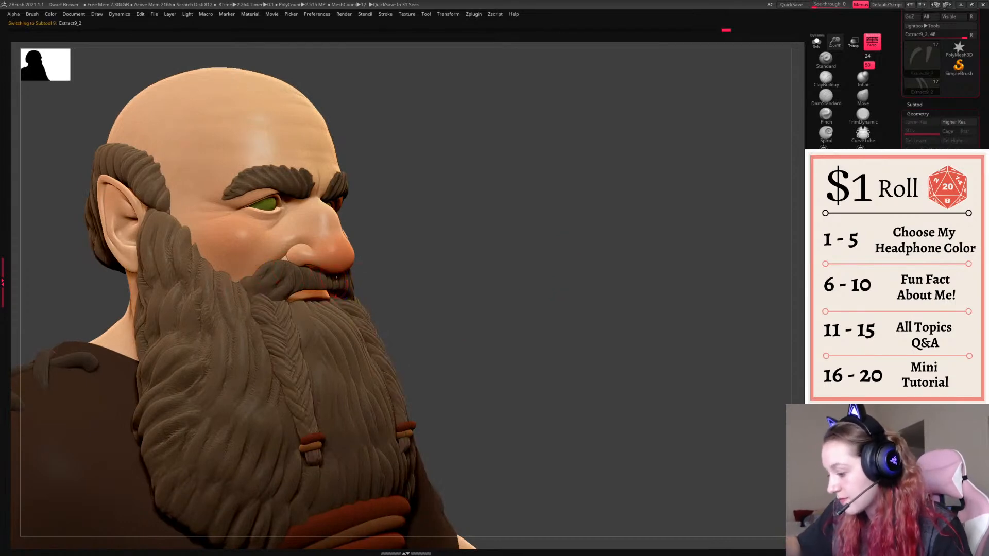
click(828, 98)
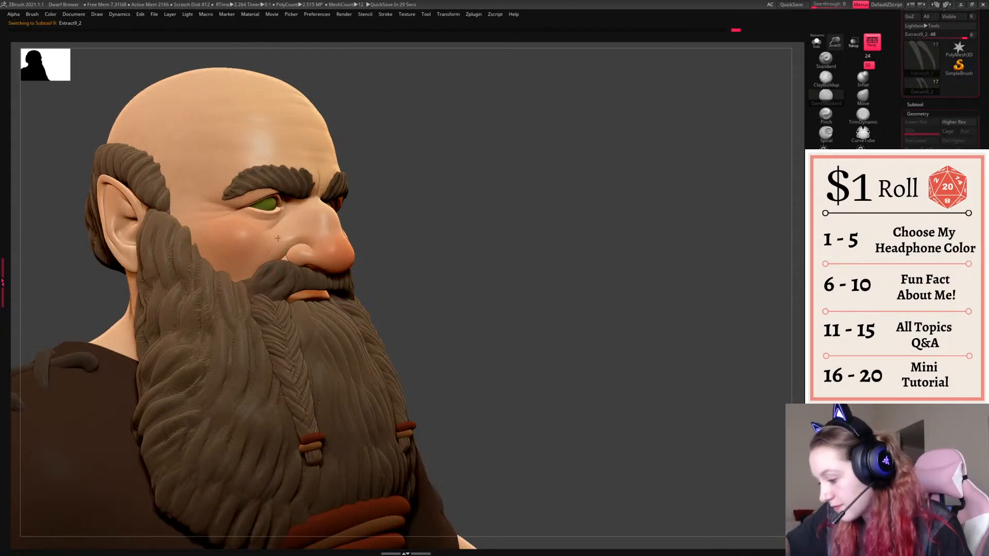
mouse_move(547, 253)
mouse_down()
mouse_move(553, 258)
mouse_move(536, 260)
mouse_up()
alt+click(263, 444)
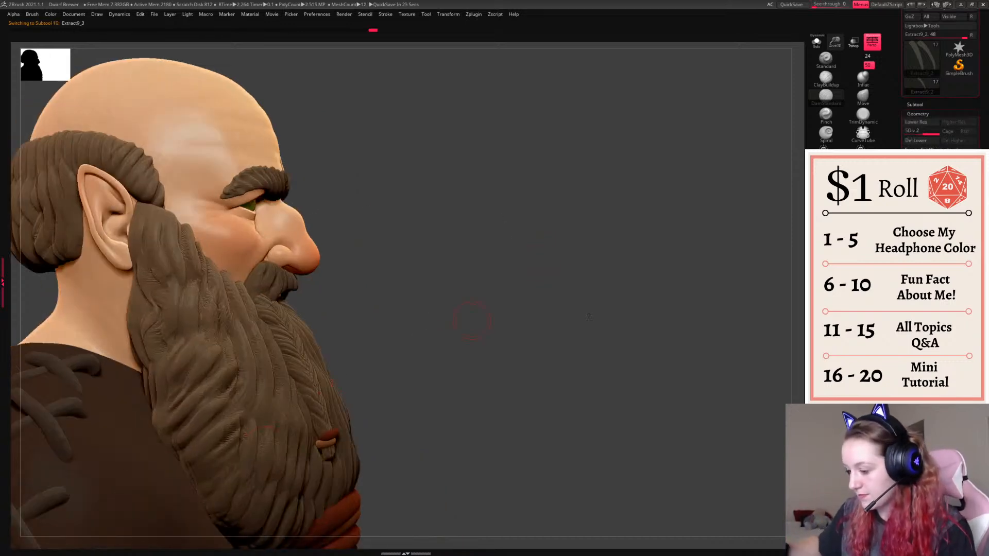
alt+drag(472, 320, 646, 315)
key(space)
key(space)
key(space)
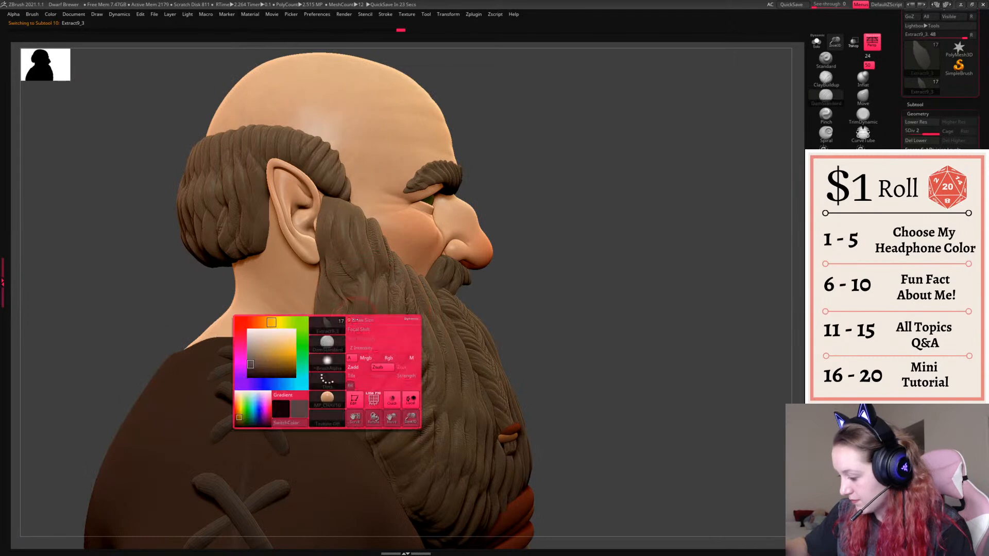
- Delete the main beard's lower subdivision level and remesh it with DynaMesh
key(b)
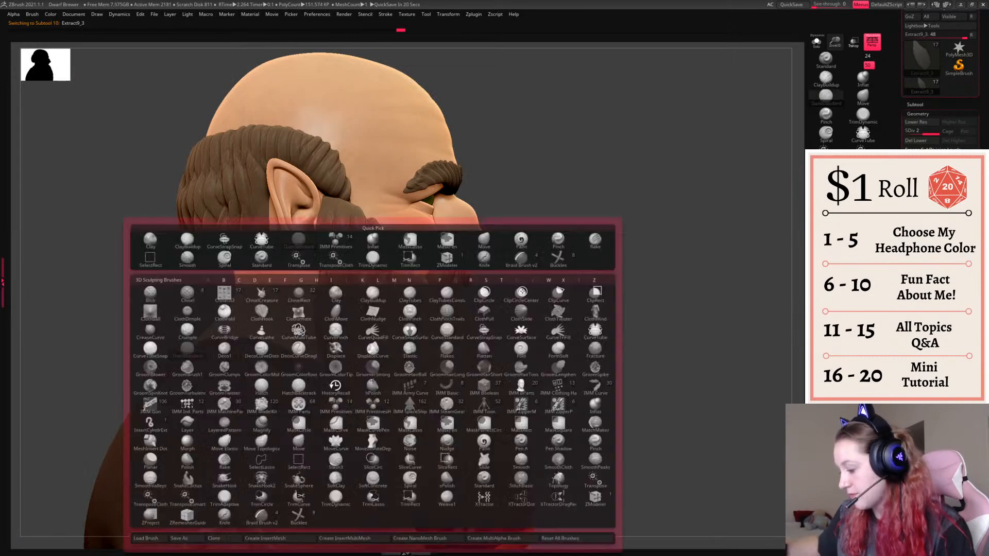
click(337, 238)
key(space)
key(space)
alt+click(430, 291)
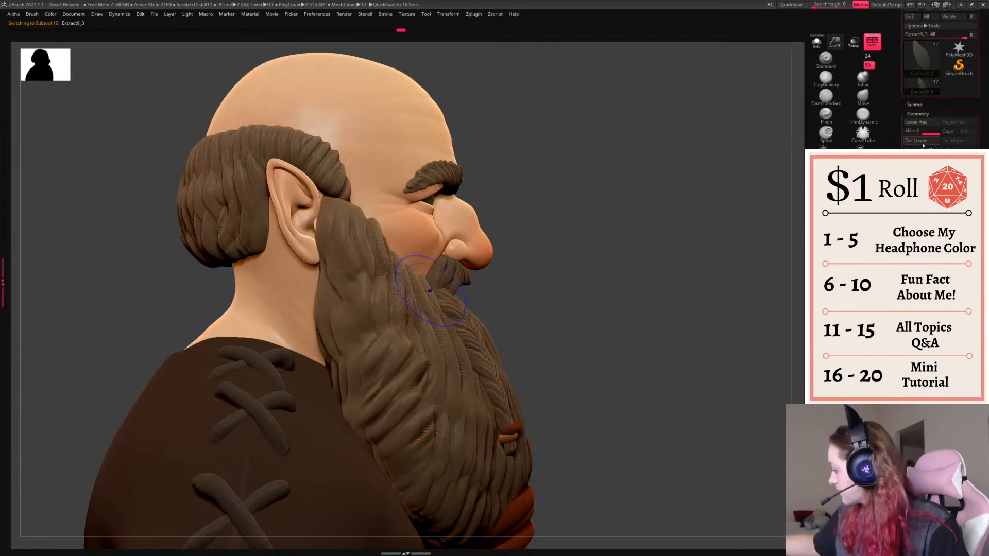
drag(737, 387, 711, 385)
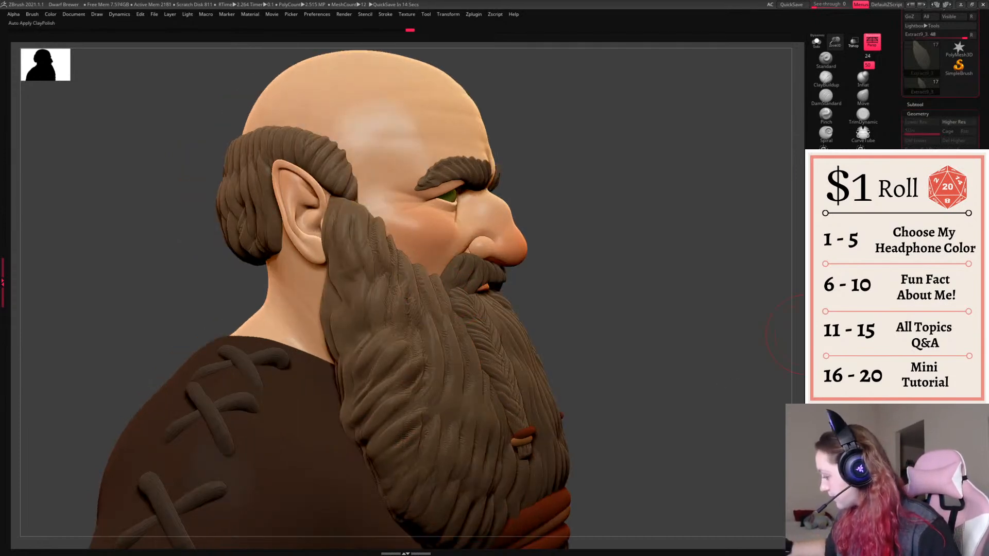
click(919, 249)
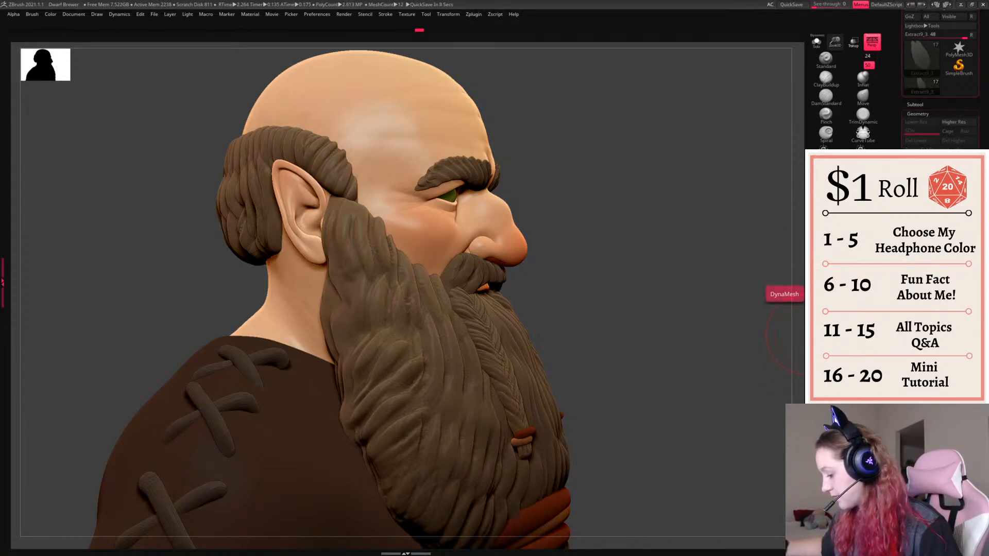
- Sculpt the beard's side locks below the ear, isolating the beard to work along its rear edge
drag(719, 375, 655, 320)
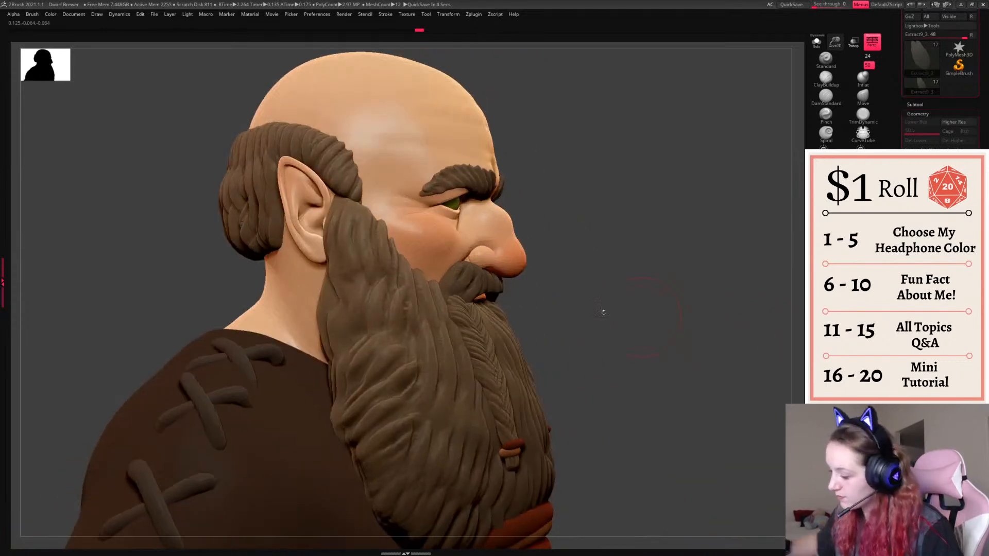
right_drag(381, 277, 430, 280)
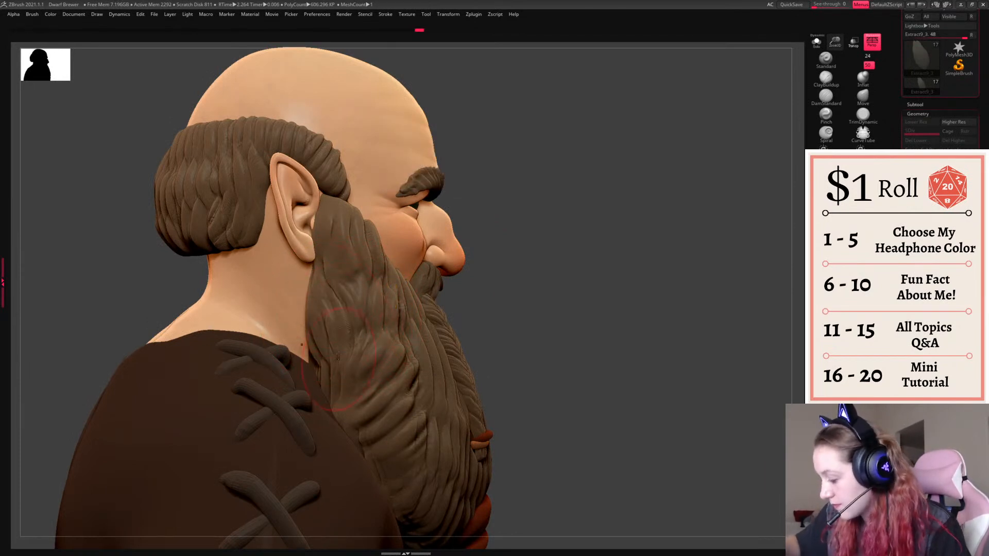
drag(344, 219, 329, 339)
mouse_move(485, 288)
mouse_down()
mouse_move(526, 281)
mouse_move(474, 296)
mouse_up()
click(816, 42)
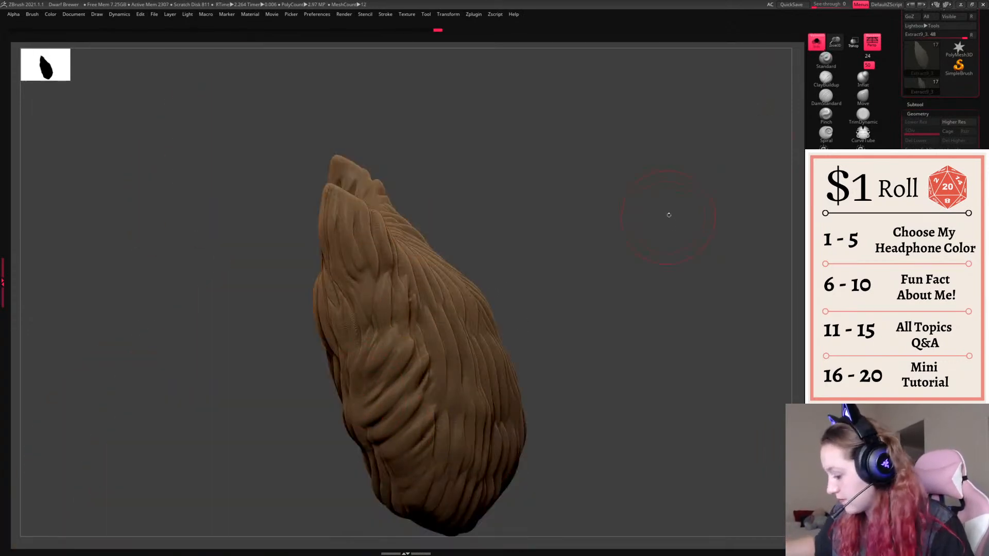
drag(664, 216, 737, 213)
drag(367, 396, 363, 425)
mouse_move(357, 376)
mouse_down()
mouse_move(352, 415)
mouse_move(339, 418)
mouse_up()
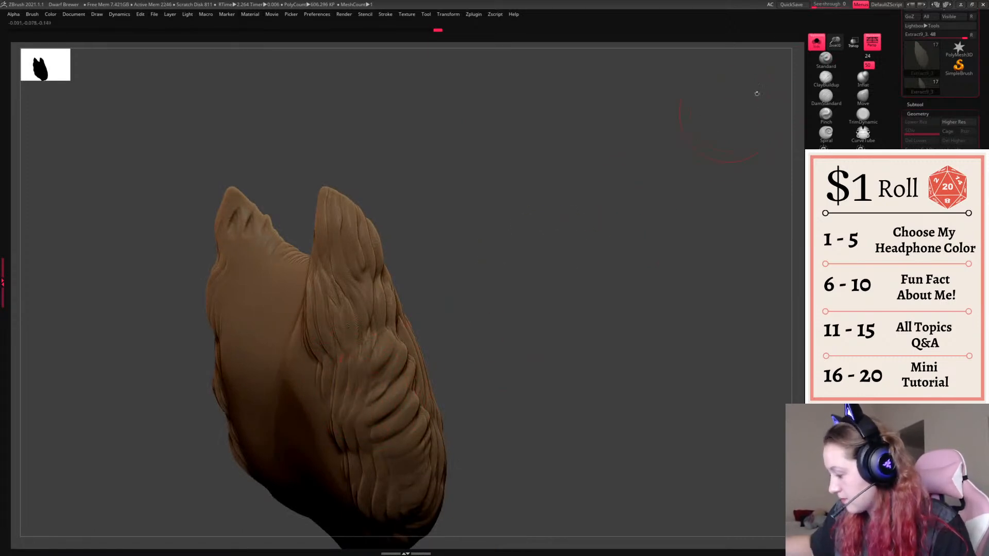
click(816, 43)
- Try to adjust the side of the beard with the Move brush while viewing the full figure
mouse_move(767, 226)
mouse_down()
mouse_move(698, 281)
mouse_move(700, 216)
mouse_move(655, 282)
mouse_up()
key(f)
key(f)
right_click(652, 291)
click(866, 95)
right_click(675, 312)
drag(404, 249, 407, 249)
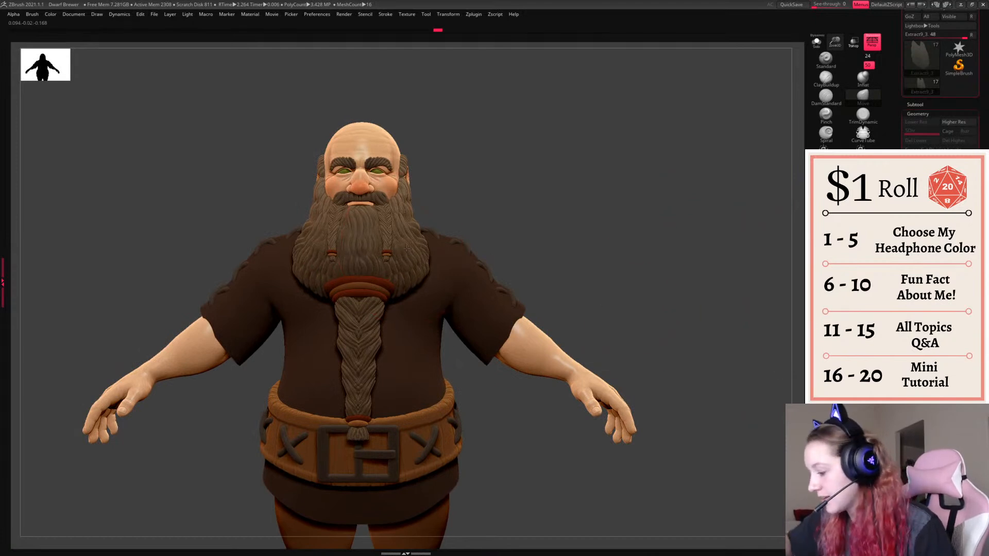
key(ctrl+z)
- Reshape the main beard's outer sides with the Move brush from several angles and switch to the DamStandard brush
right_click(370, 295)
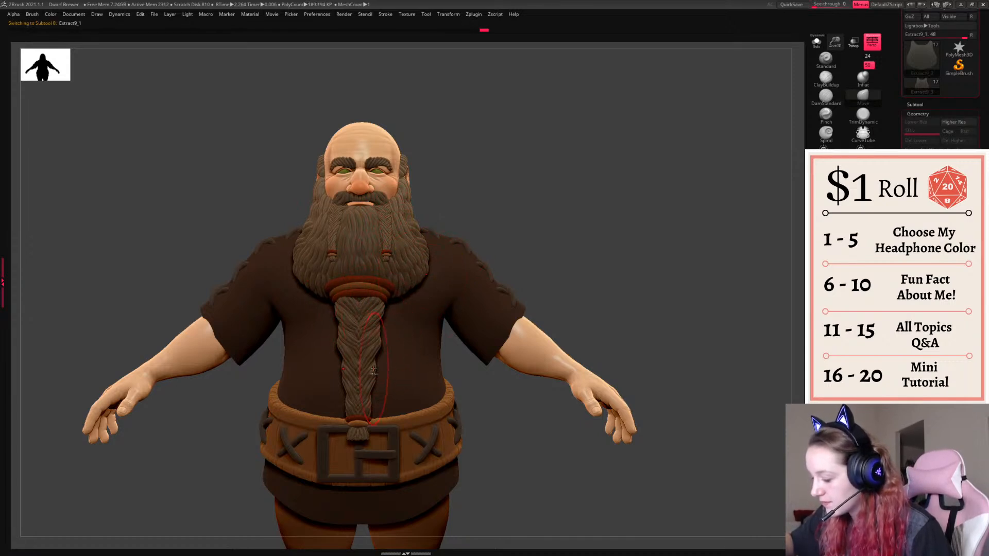
right_drag(408, 300, 447, 268)
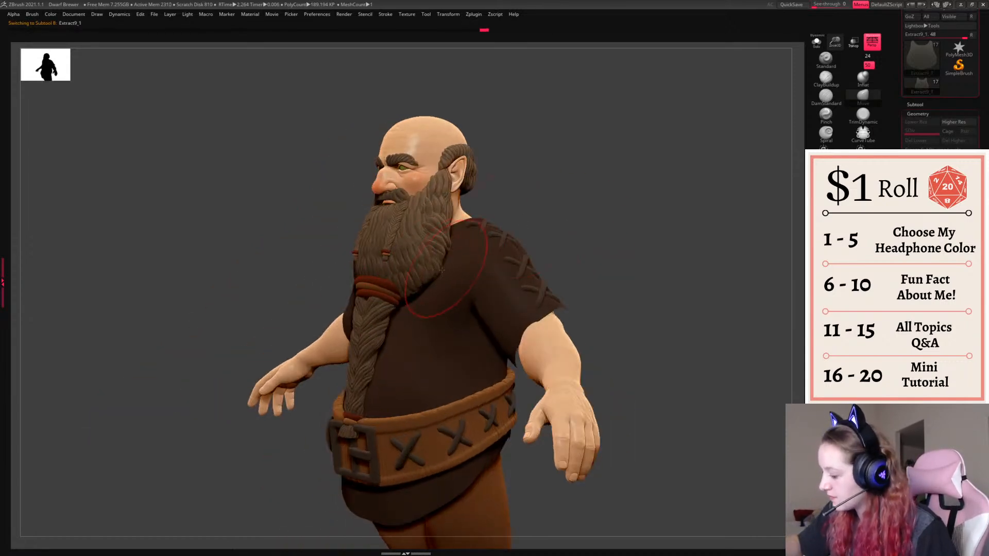
shift+right_drag(534, 227, 558, 231)
key(space)
click(572, 210)
key(b)
key(space)
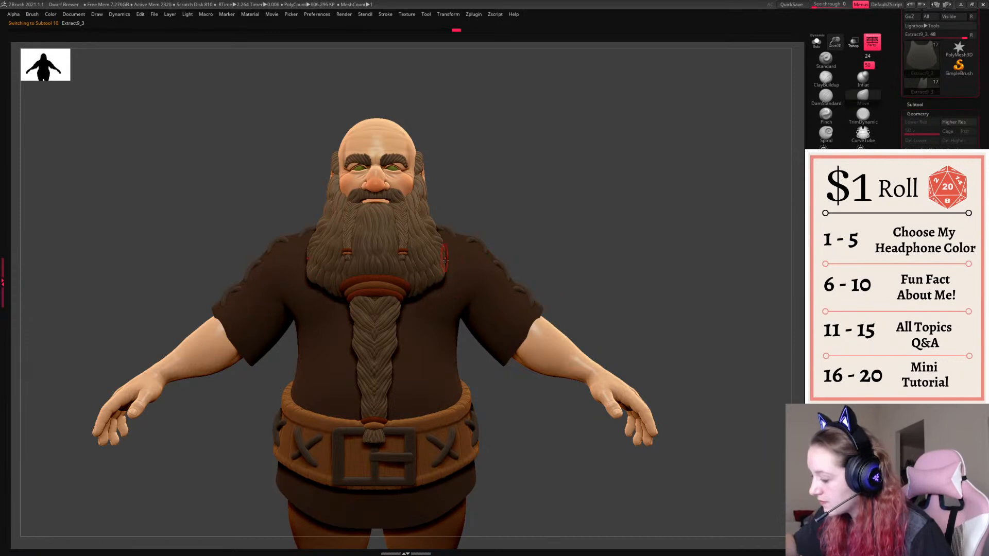
right_drag(483, 238, 459, 235)
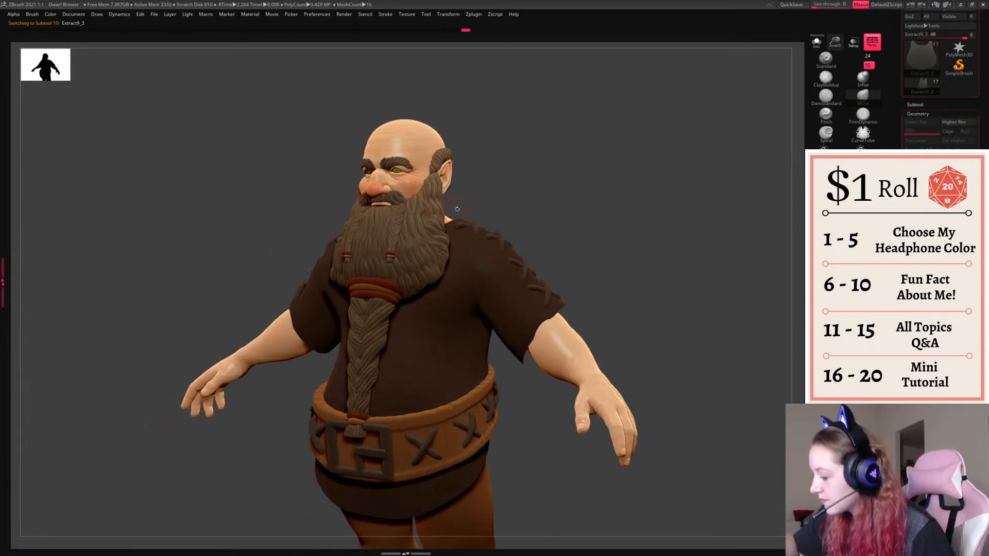
right_drag(482, 179, 467, 250)
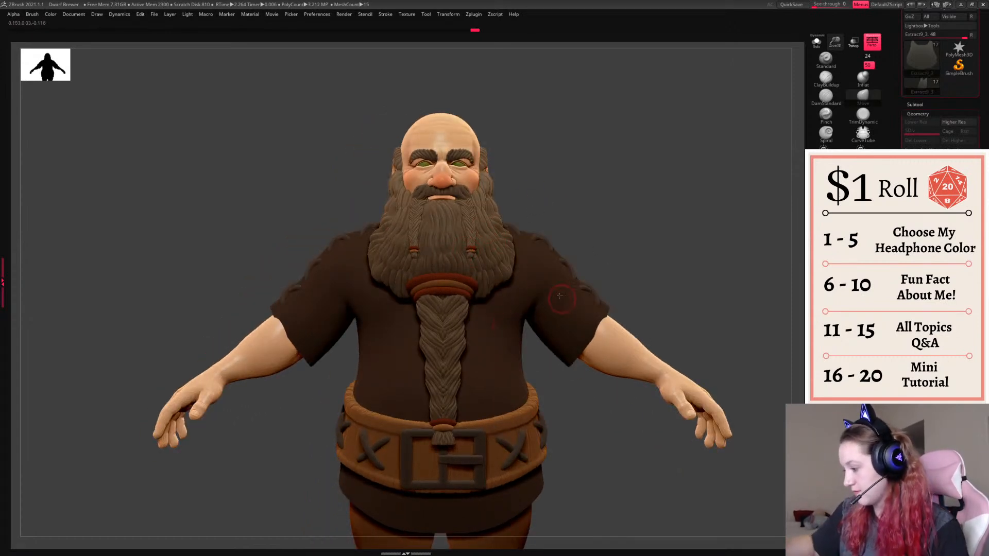
mouse_move(620, 255)
right_down()
mouse_move(707, 258)
mouse_move(667, 252)
right_up()
click(817, 105)
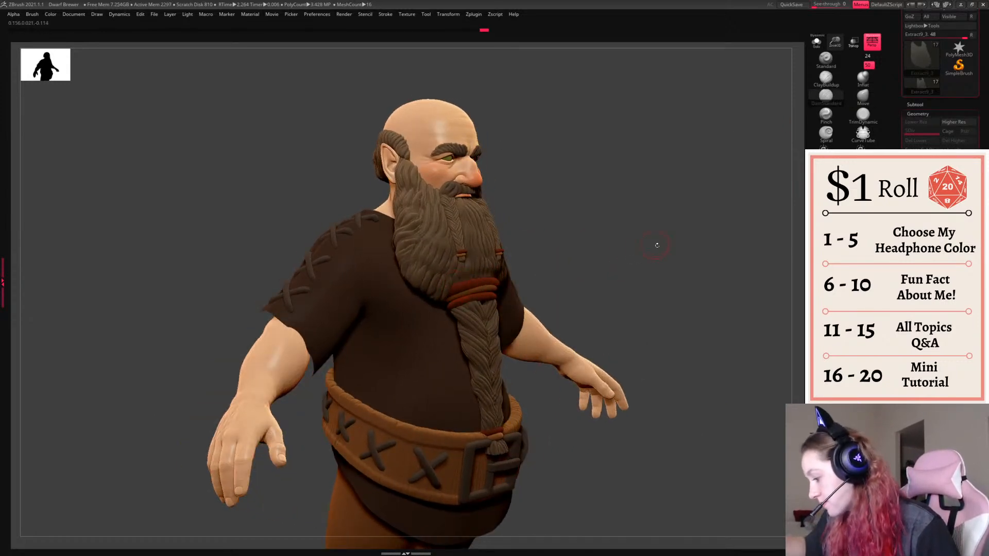
- Inspect the reshaped beard and the whole dwarf figure from the front, three-quarter and side views
right_drag(652, 243, 540, 262)
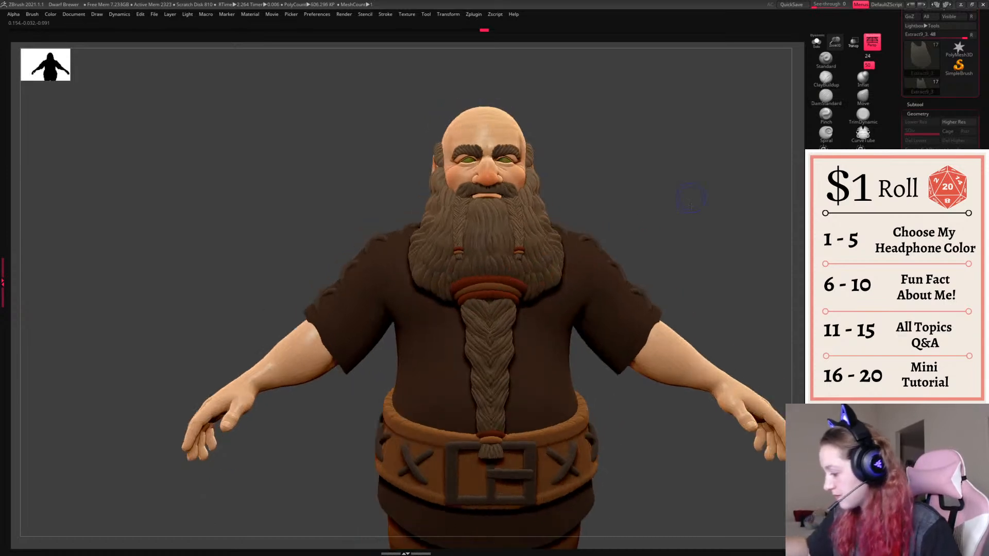
right_drag(697, 201, 592, 242)
key(space)
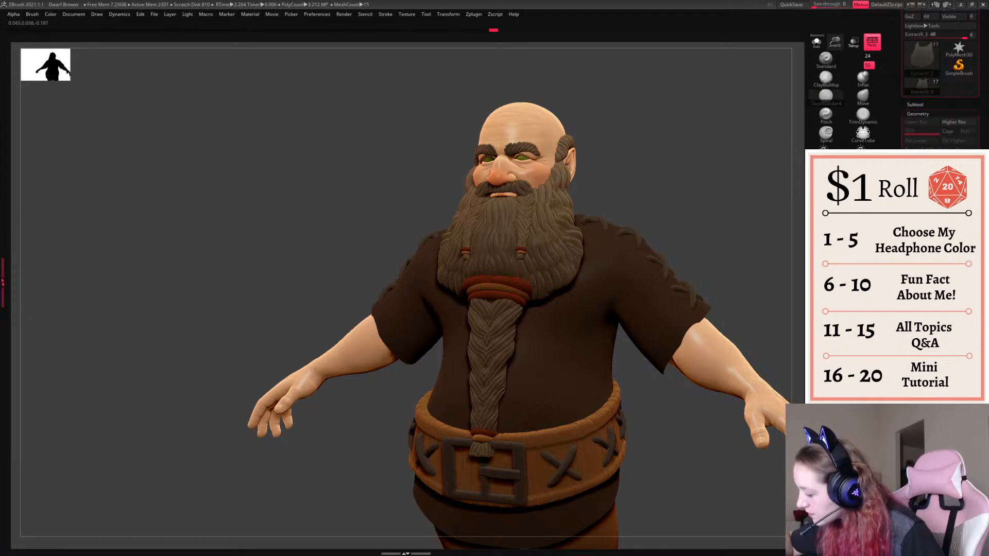
right_drag(628, 226, 713, 211)
right_click(675, 260)
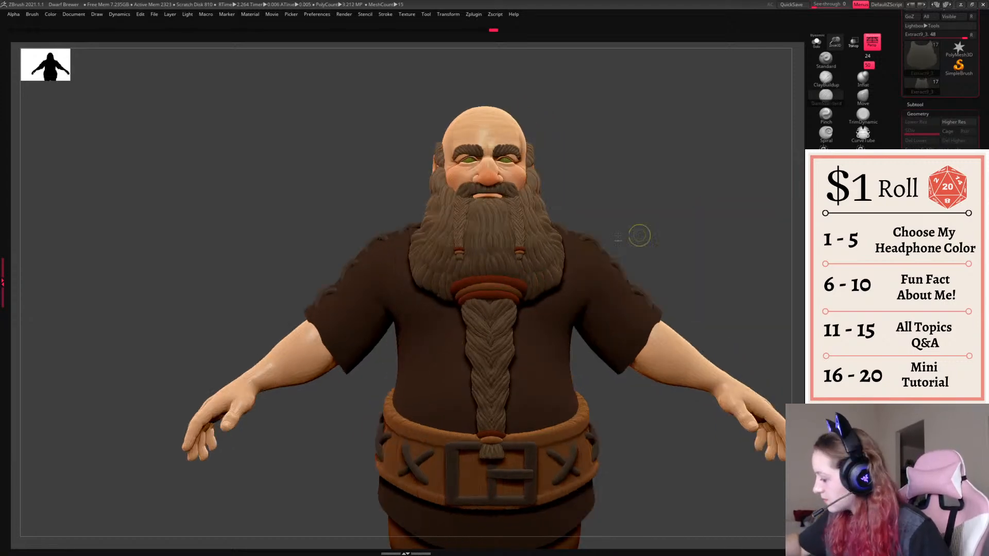
right_drag(647, 192, 528, 283)
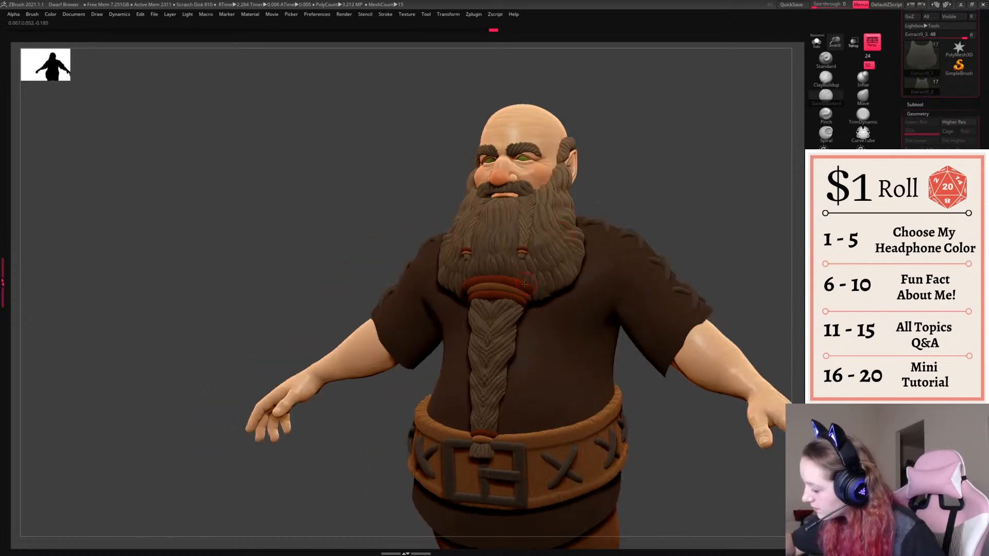
right_drag(708, 210, 650, 427)
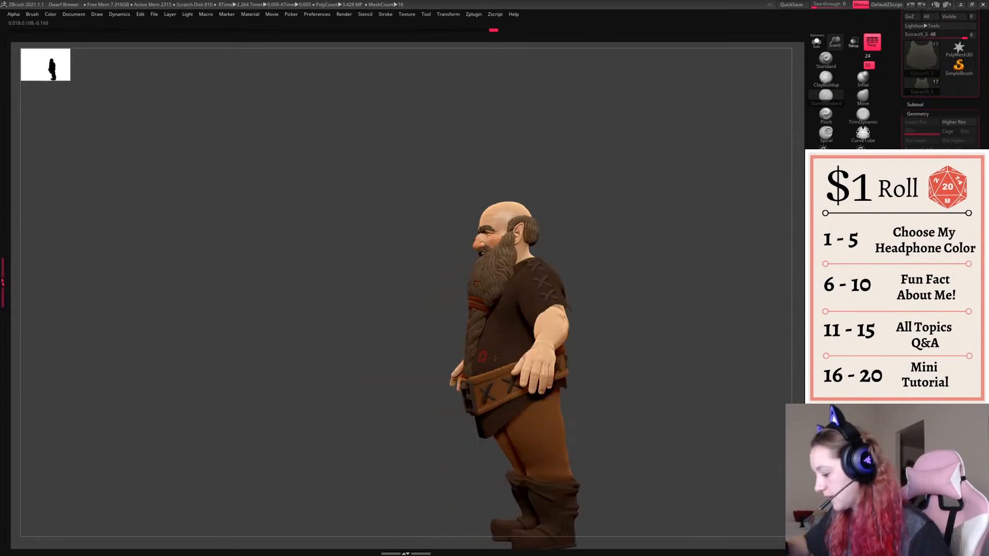
right_drag(699, 323, 734, 351)
drag(721, 318, 695, 352)
- Isolate the shirt and duplicate it as a separate subtool without subdivision levels
click(917, 105)
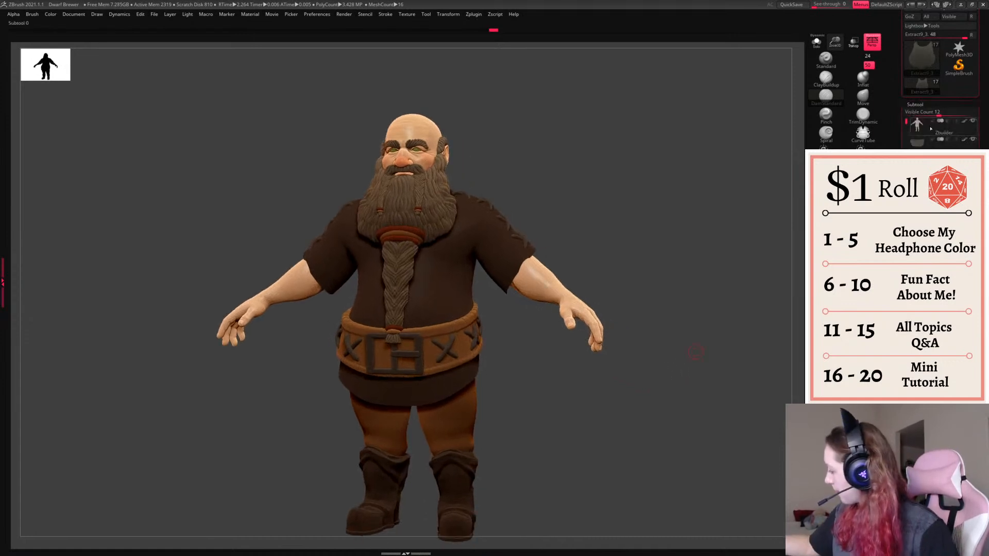
alt+click(509, 262)
key(shift+s)
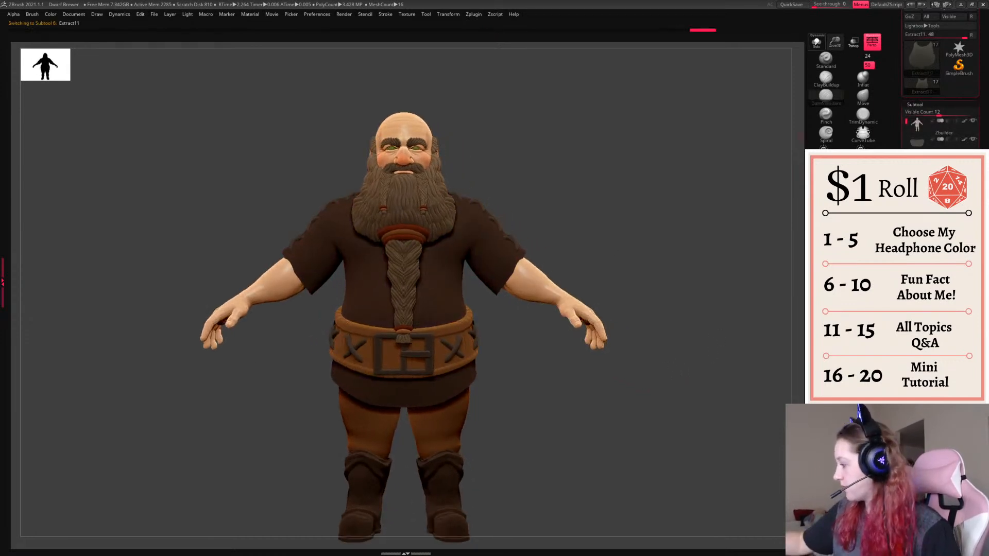
alt+drag(684, 269, 692, 280)
click(920, 105)
click(922, 114)
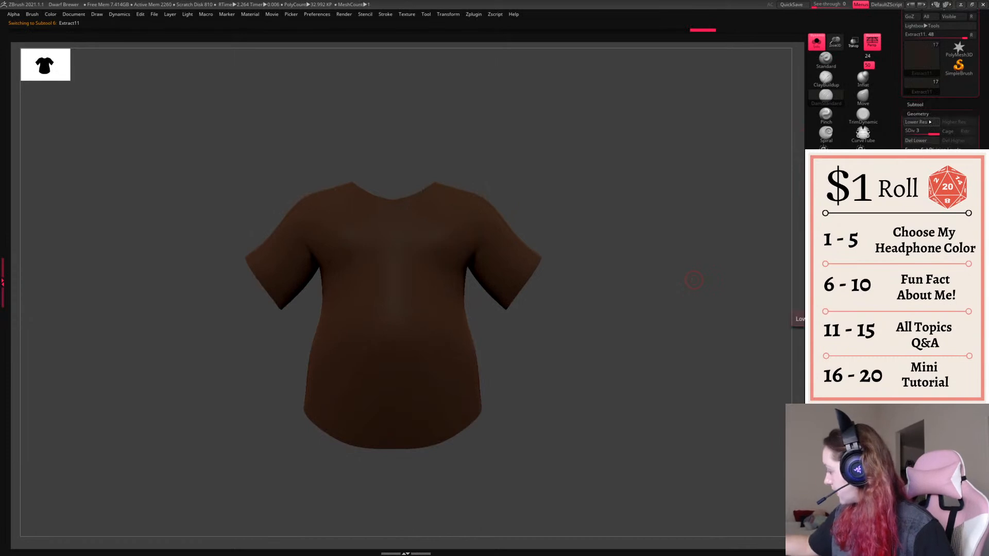
key(ctrl+shift+d)
click(925, 105)
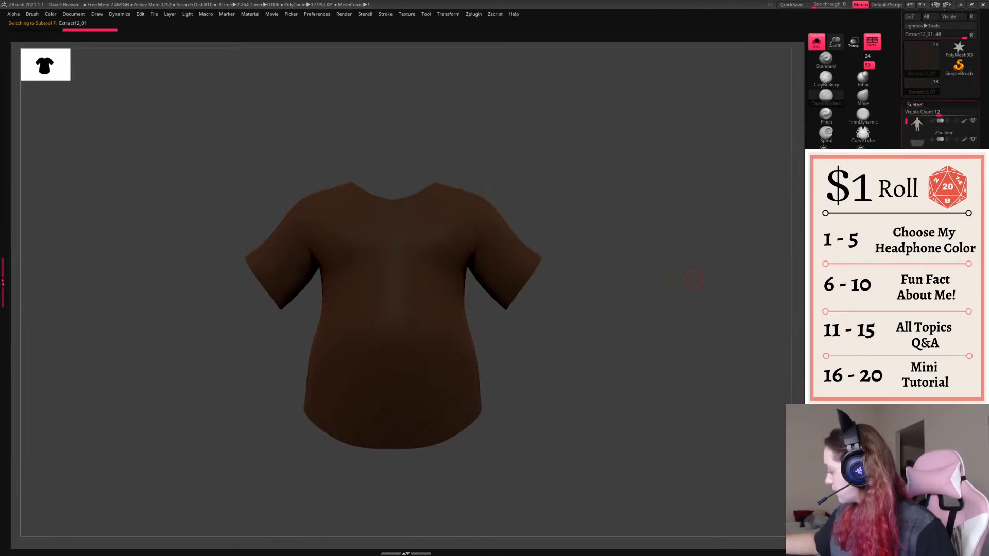
click(919, 105)
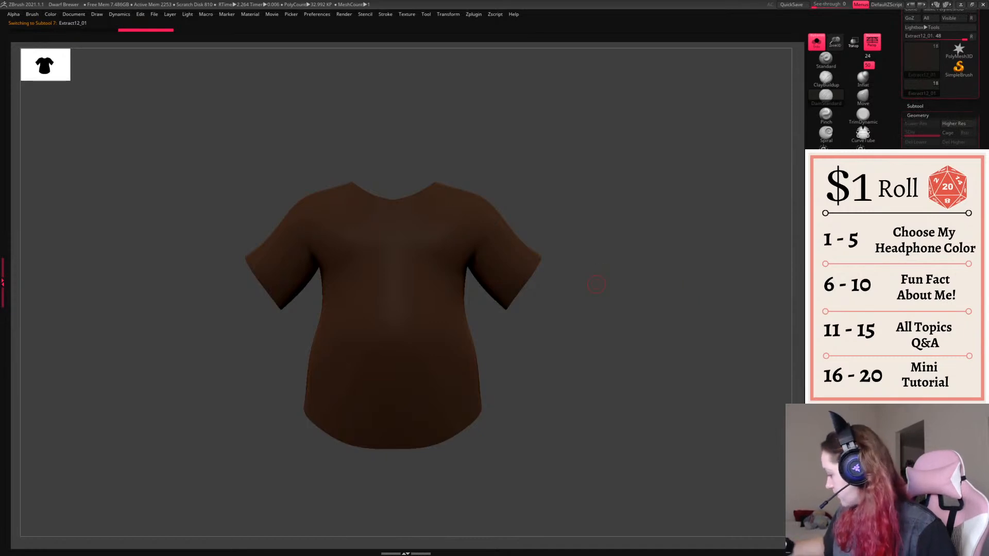
- Run a CurveTube trim along the duplicated shirt's open edges at the sleeve cuffs, neckline and hem
click(863, 135)
click(527, 281)
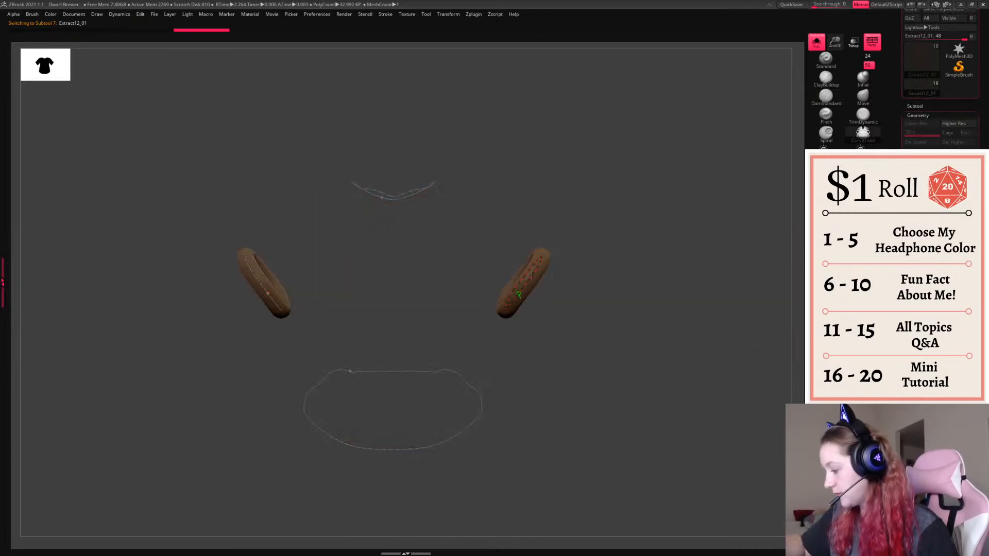
click(536, 269)
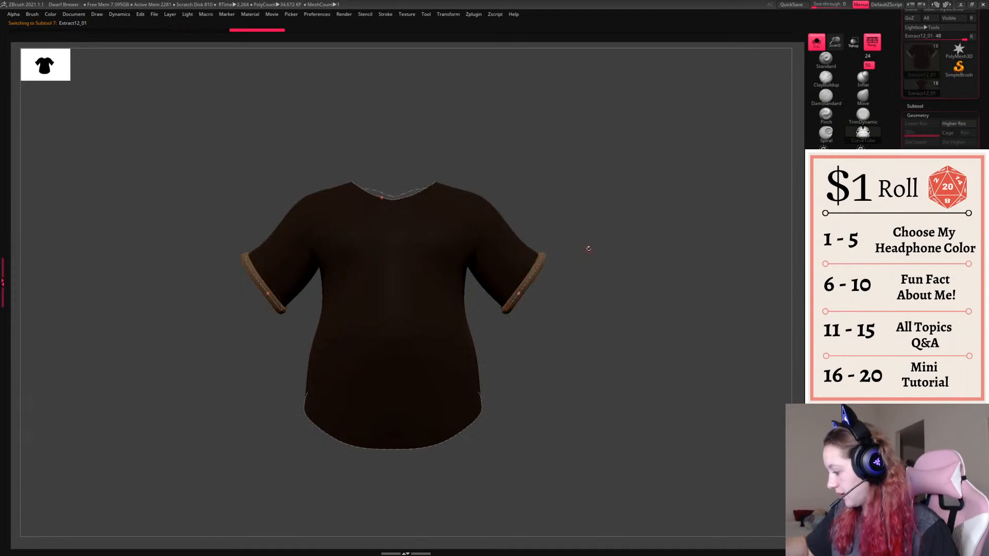
click(441, 375)
key(ctrl+z)
click(424, 329)
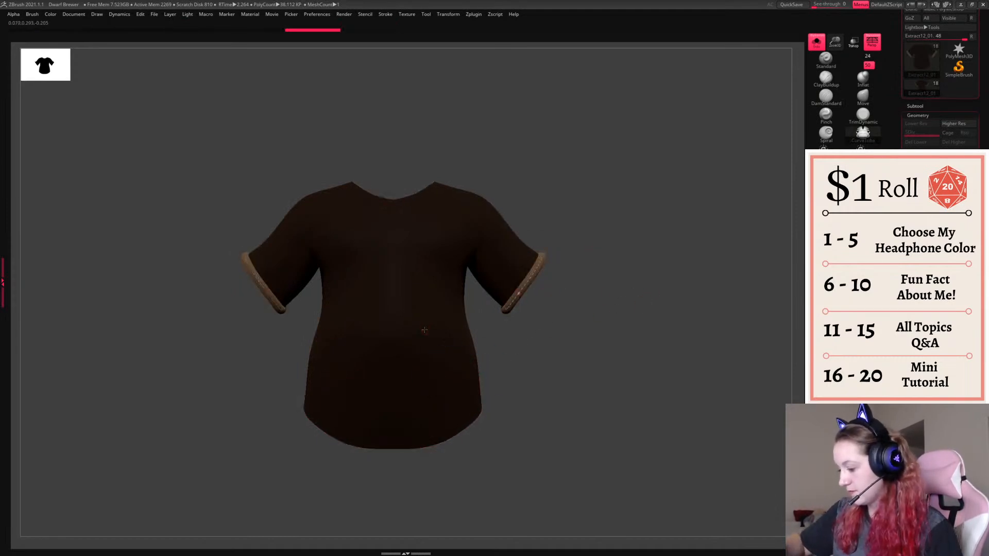
click(419, 194)
click(502, 404)
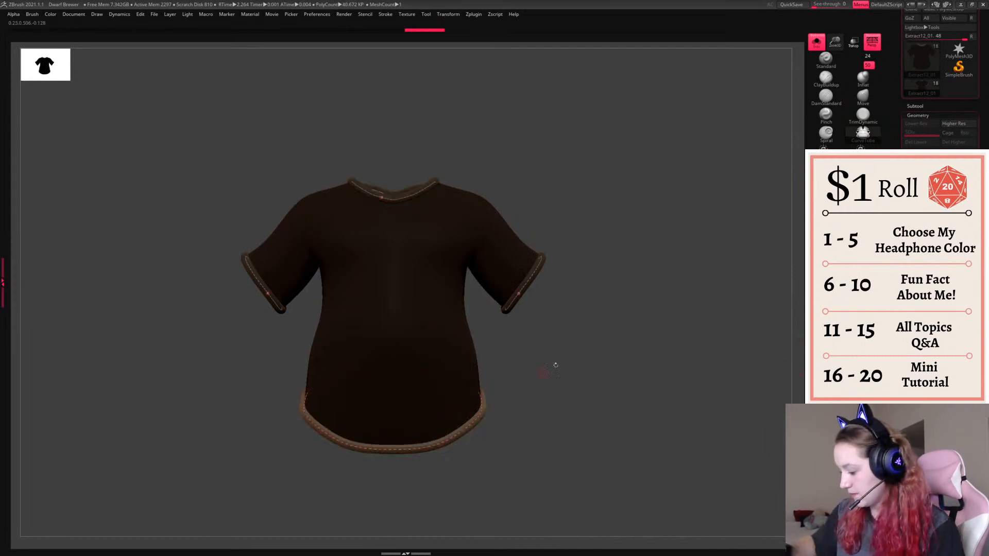
click(453, 329)
- Clear the shirt's mask and show the full figure again to check the trim from behind and in front
click(816, 42)
ctrl+drag(667, 276, 618, 276)
key(f)
key(f)
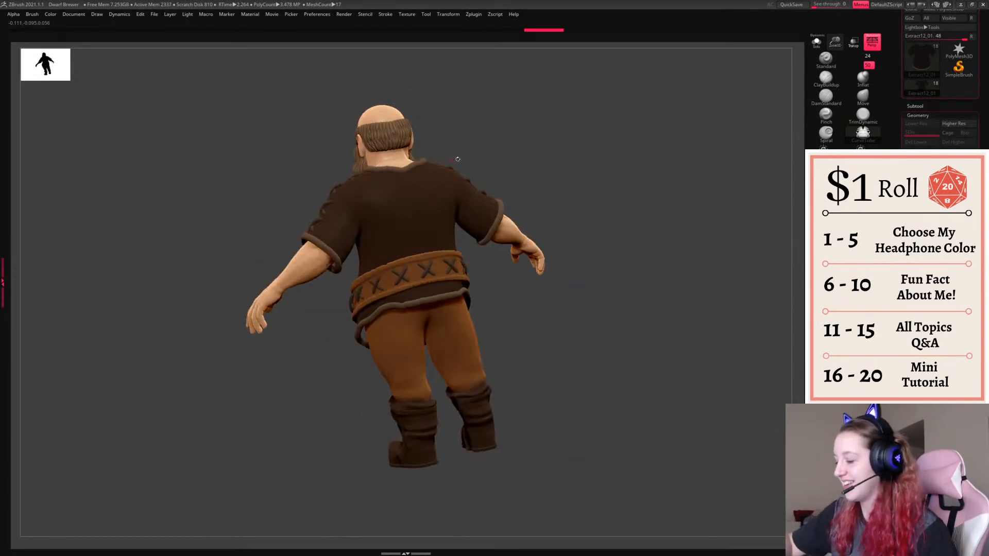
drag(534, 178, 684, 411)
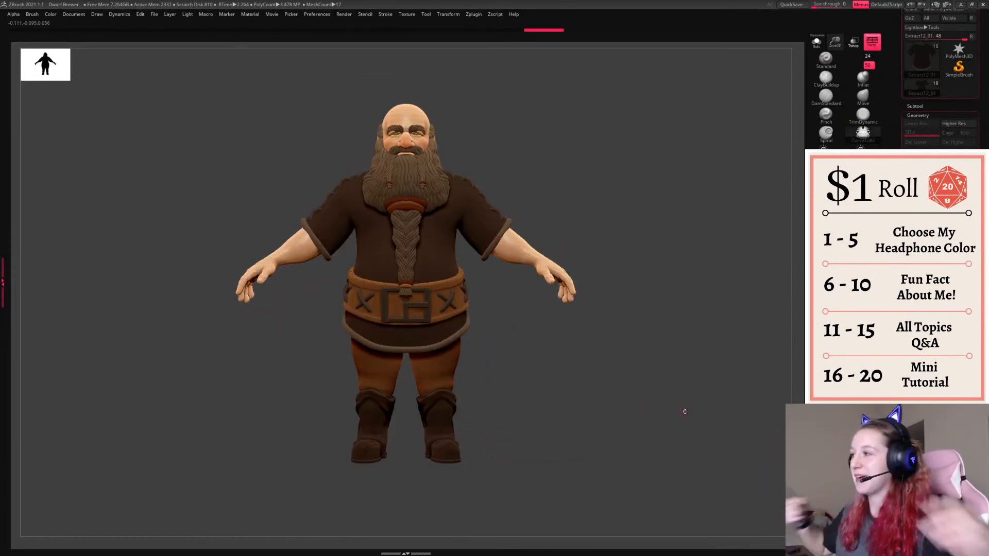
alt+drag(644, 374, 641, 361)
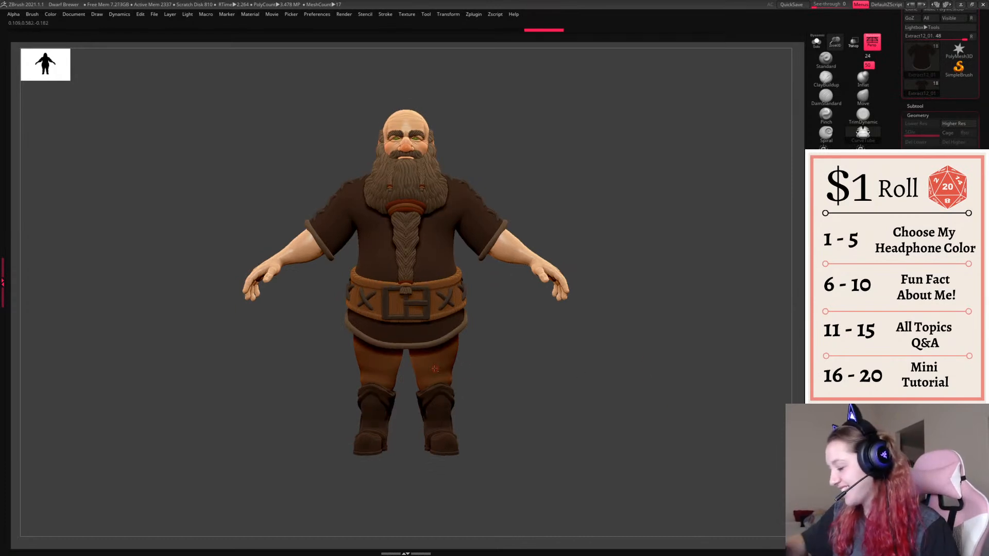
- Try a darker colour on the shirt's edge trim
key(space)
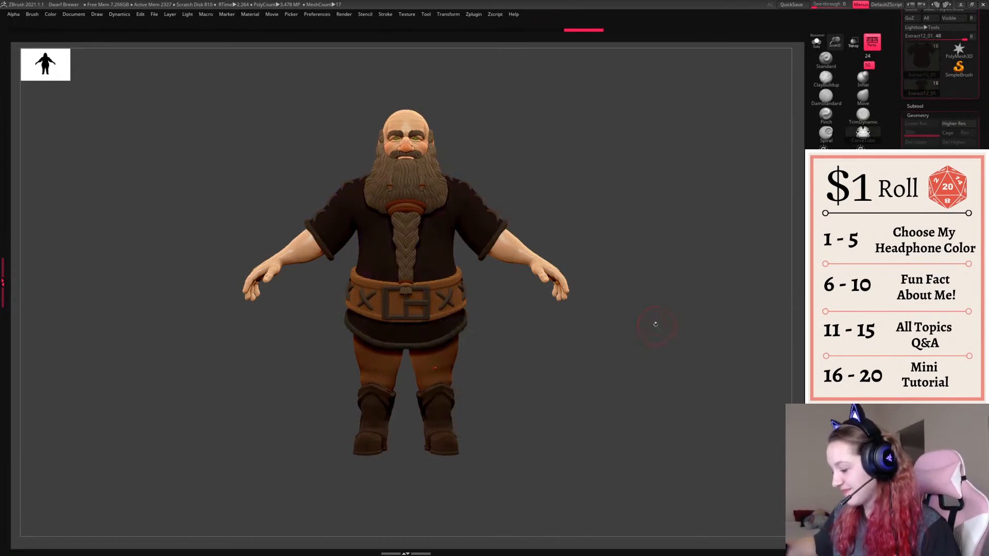
key(ctrl+z)
key(space)
- Select the trousers and load the BrushFabricClothingLegs01 brush preset from the Brushes folder
click(868, 113)
alt+click(462, 337)
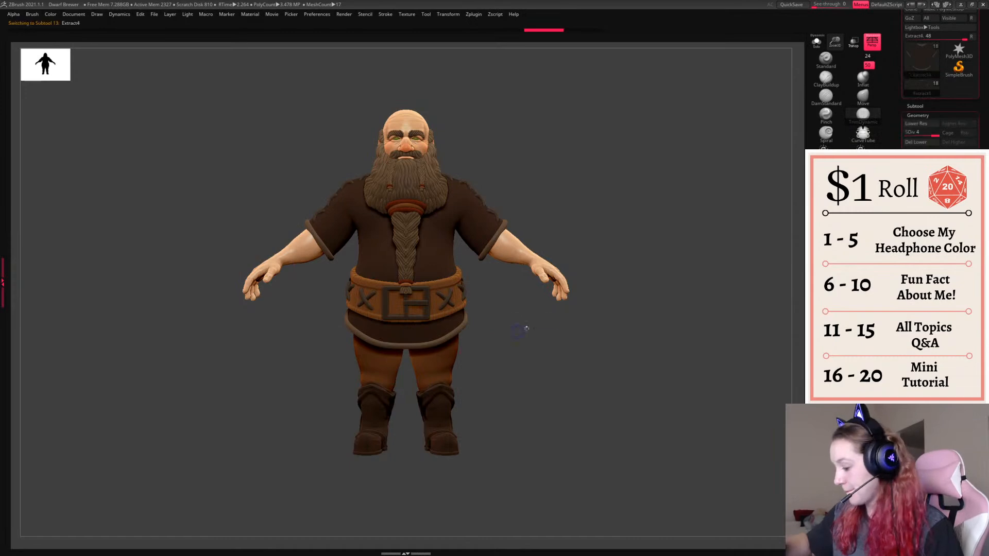
key(space)
alt+drag(626, 379, 611, 398)
key(b)
click(449, 525)
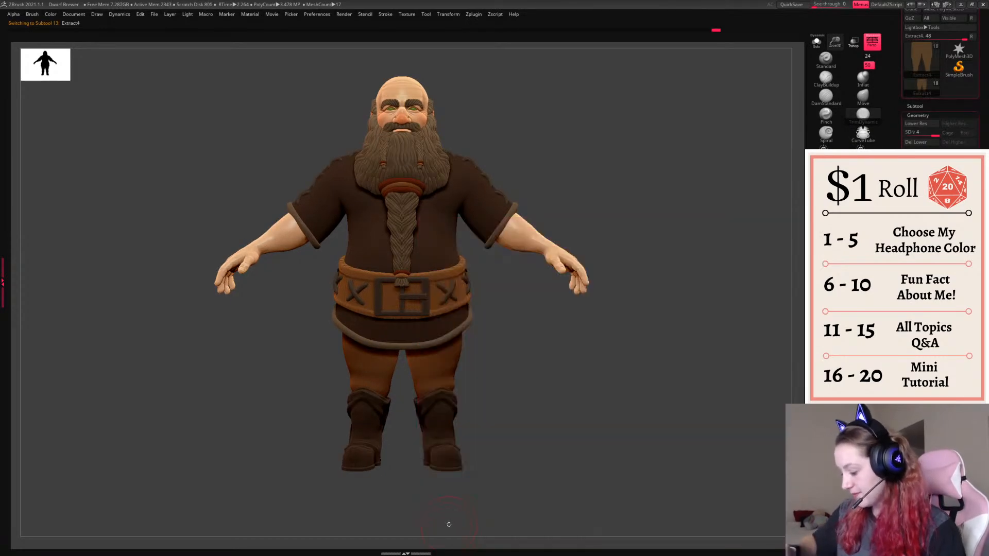
key(b)
click(199, 538)
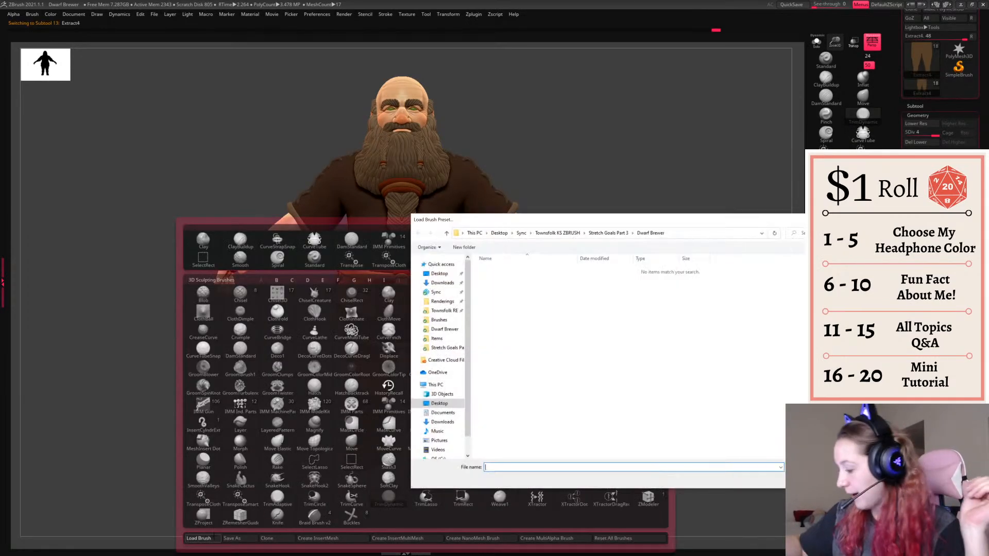
click(439, 319)
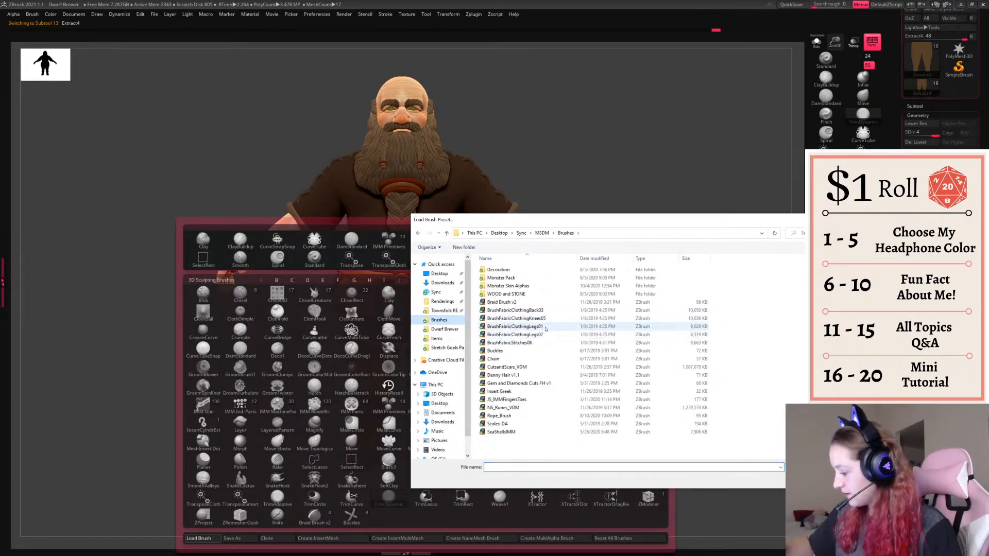
double_click(545, 329)
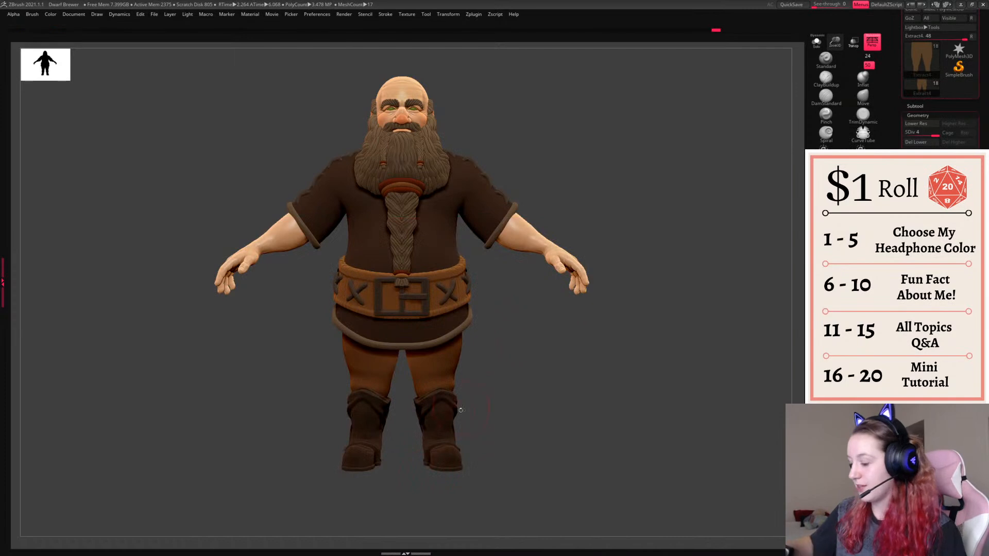
- Sculpt horizontal fabric folds around the trouser legs above the boots, working from the front, back and side
right_click(423, 428)
ctrl+right_drag(507, 358, 519, 375)
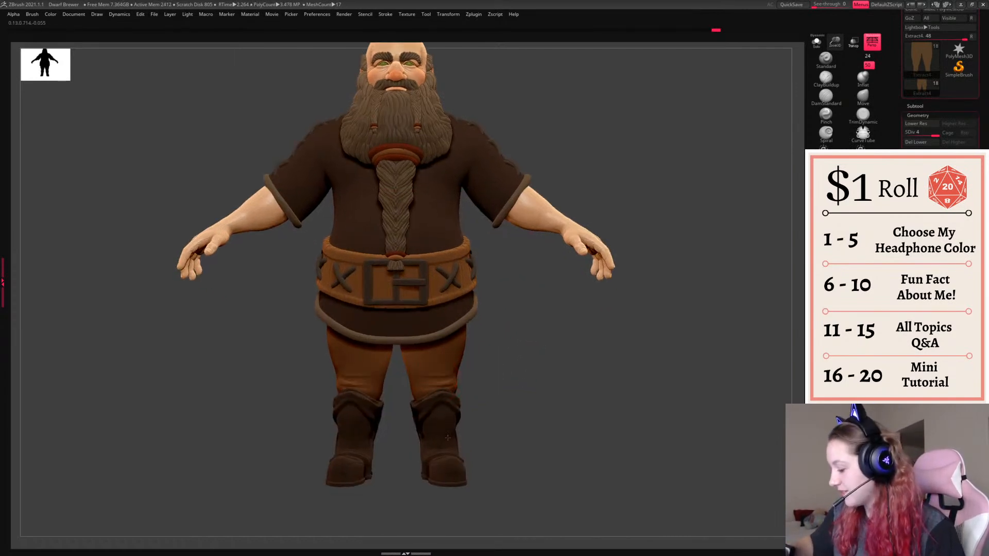
drag(614, 388, 584, 381)
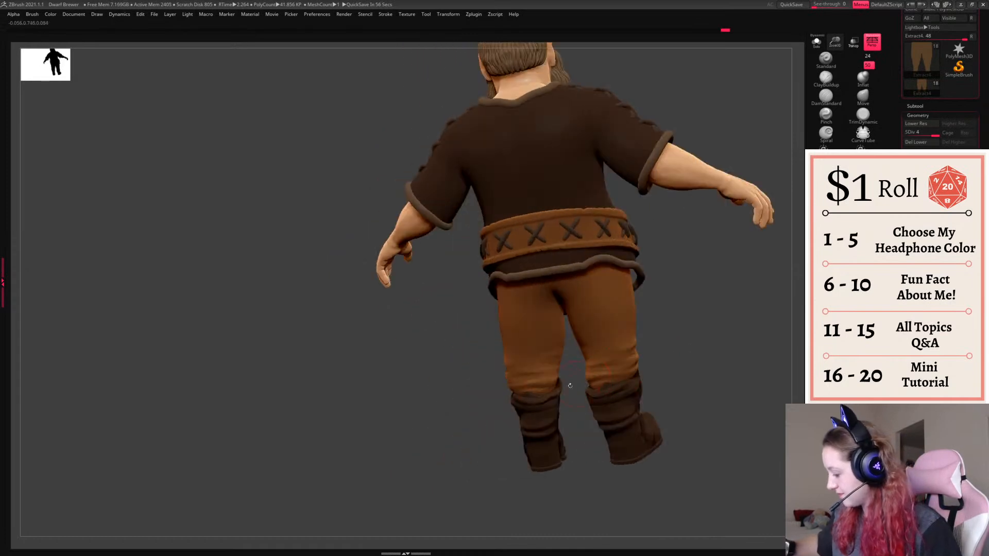
right_drag(673, 371, 674, 390)
right_click(674, 390)
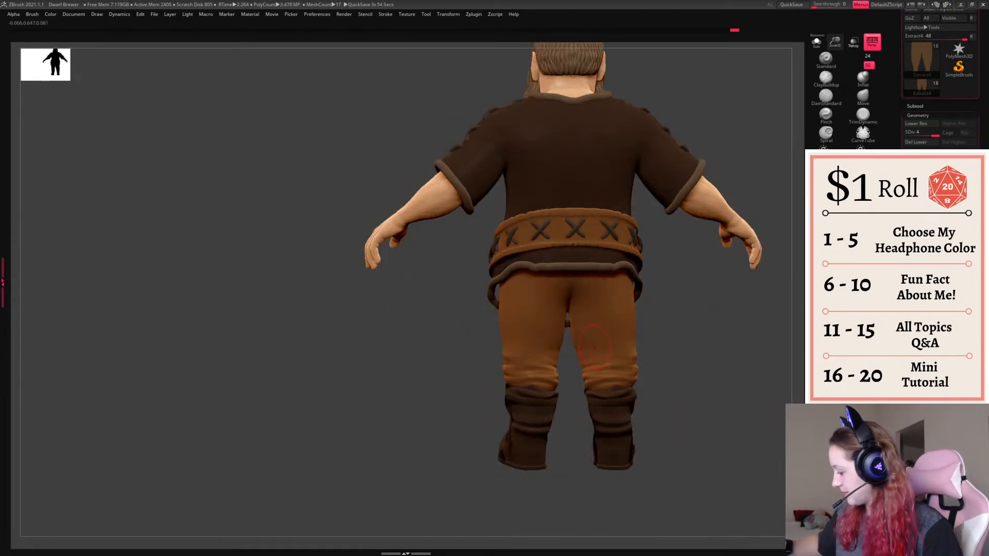
shift+right_drag(571, 404, 716, 361)
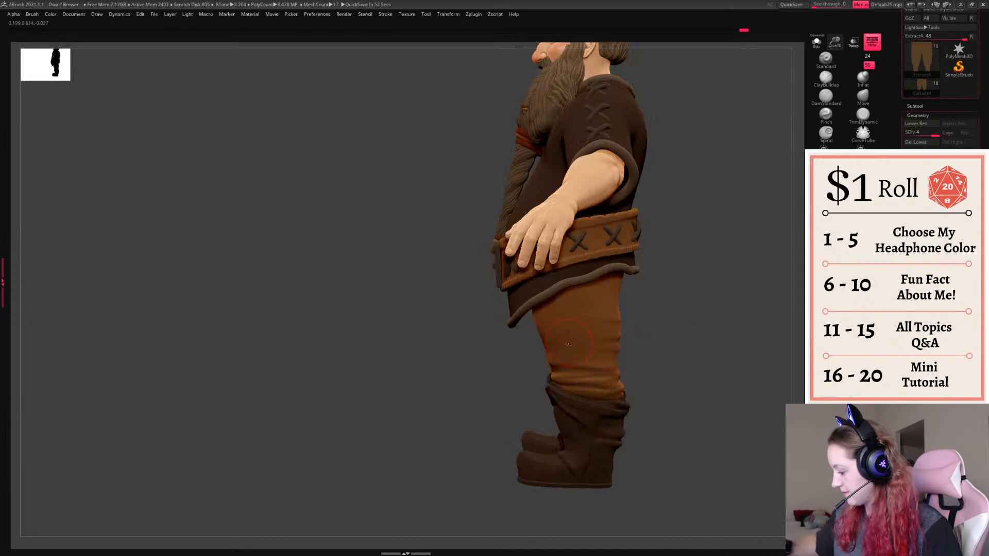
right_drag(562, 318, 713, 309)
ctrl+right_drag(642, 394, 552, 392)
- Select the boots and sculpt creases into their shafts with the DamStandard brush
alt+click(472, 428)
key(f)
right_drag(623, 368, 625, 347)
right_click(436, 469)
ctrl+right_drag(556, 368, 493, 431)
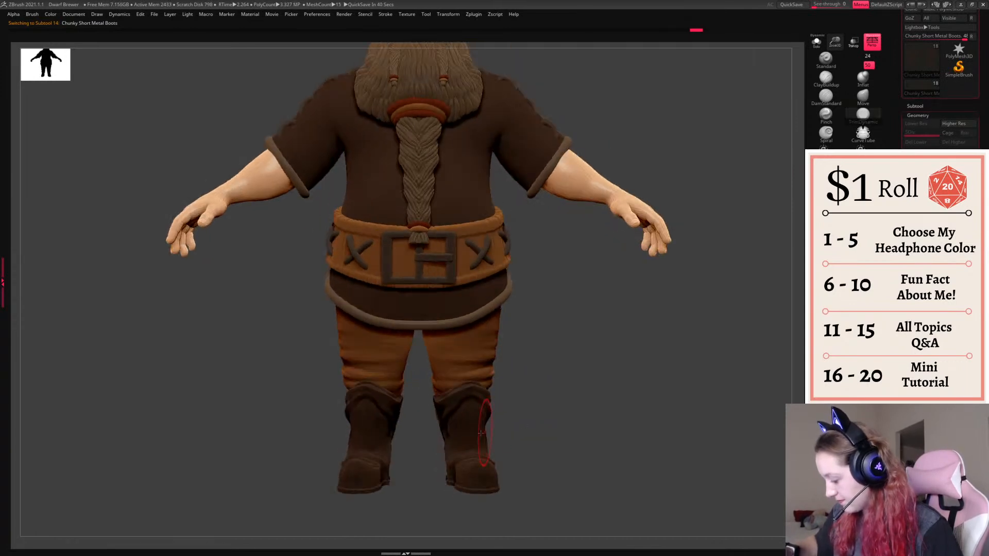
key(b)
key(d)
key(s)
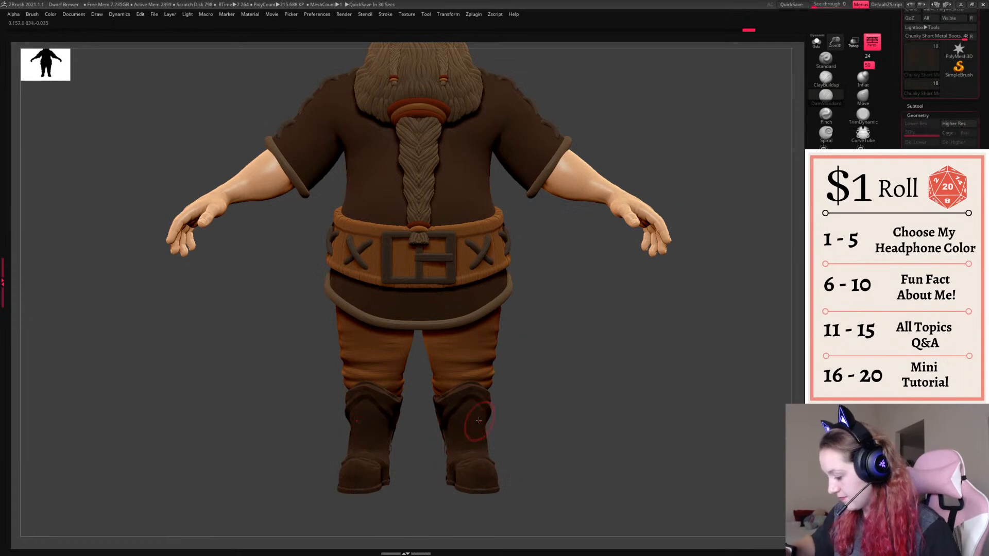
right_drag(473, 452, 553, 402)
right_drag(464, 400, 690, 405)
- Select the trousers and refine the fold creases just above the boots with the DamStandard brush
alt+click(487, 391)
mouse_move(497, 405)
right_down()
mouse_move(558, 398)
mouse_move(504, 402)
right_up()
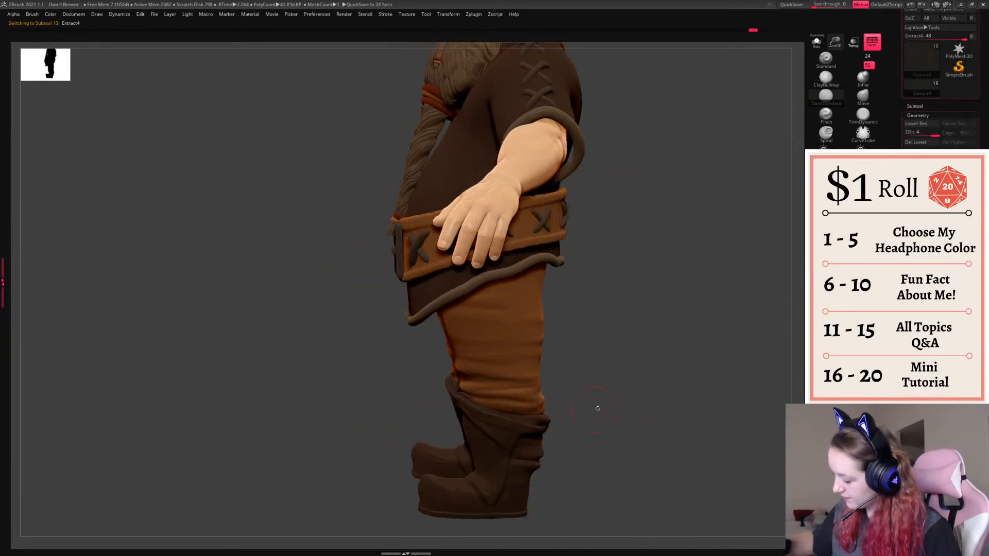
right_drag(589, 413, 516, 408)
right_drag(584, 409, 543, 401)
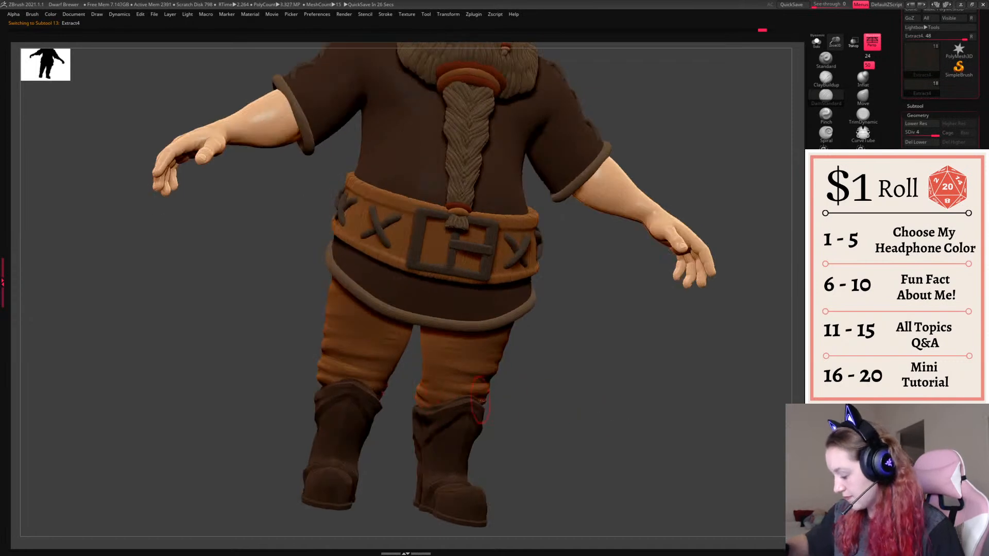
right_drag(471, 398, 455, 409)
drag(453, 399, 488, 408)
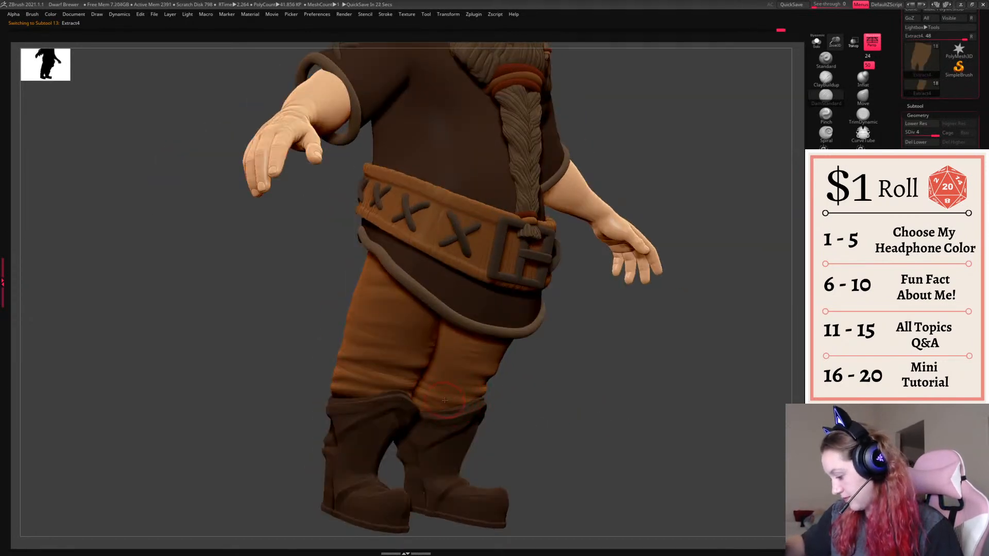
- Select the boots and recolour them a lighter greyish brown
right_drag(500, 403, 587, 445)
alt+click(455, 456)
key(space)
click(562, 360)
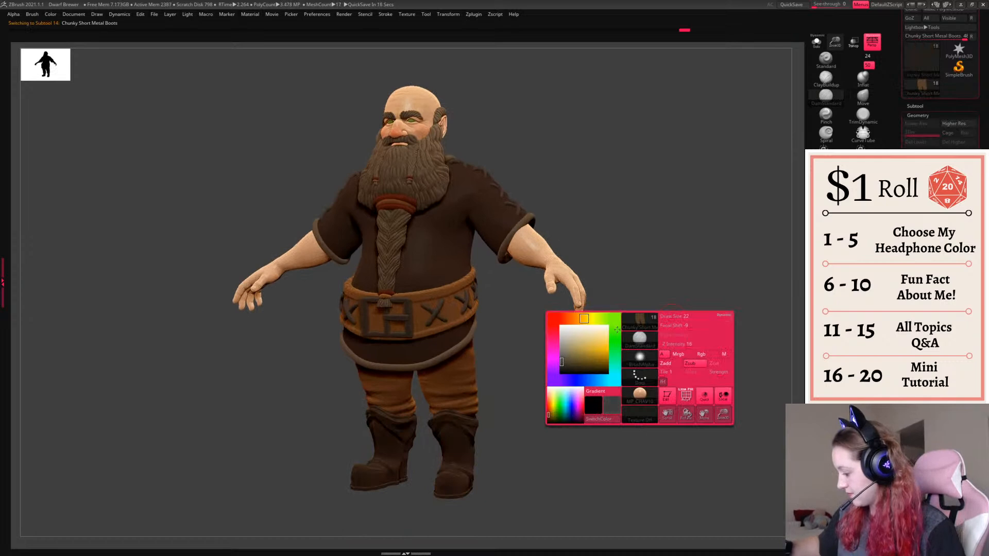
click(615, 371)
click(561, 360)
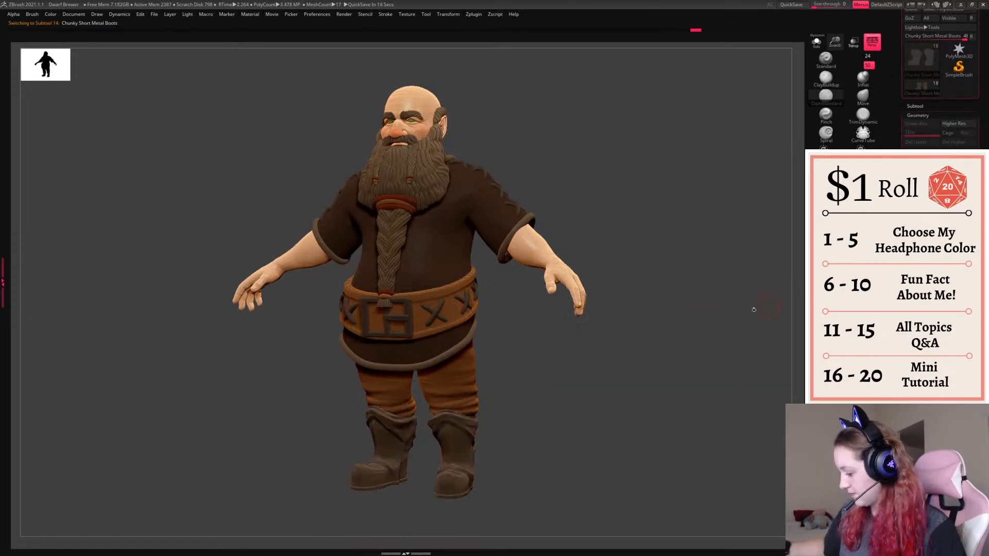
key(space)
click(477, 407)
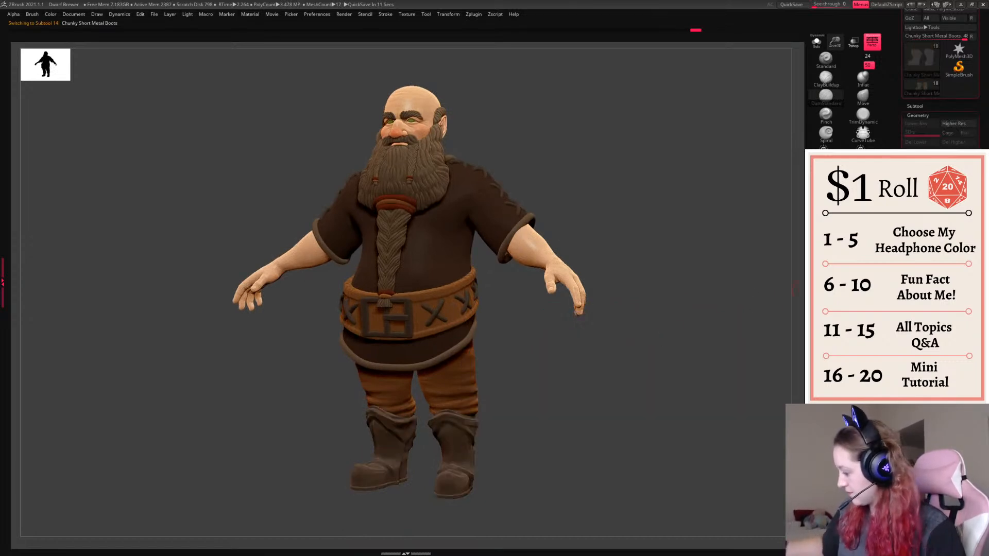
- Recolour the boots a darker brown
drag(665, 357, 661, 346)
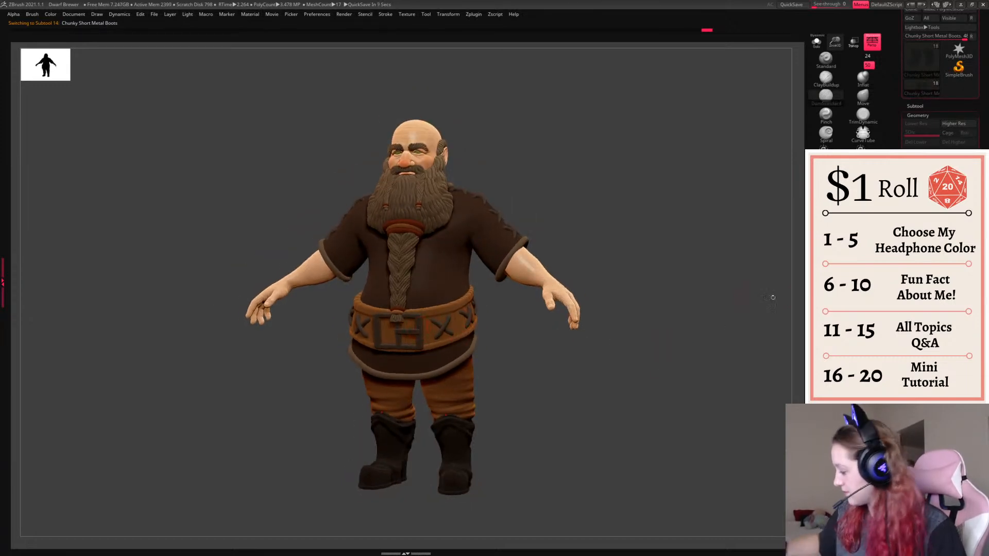
key(ctrl+z)
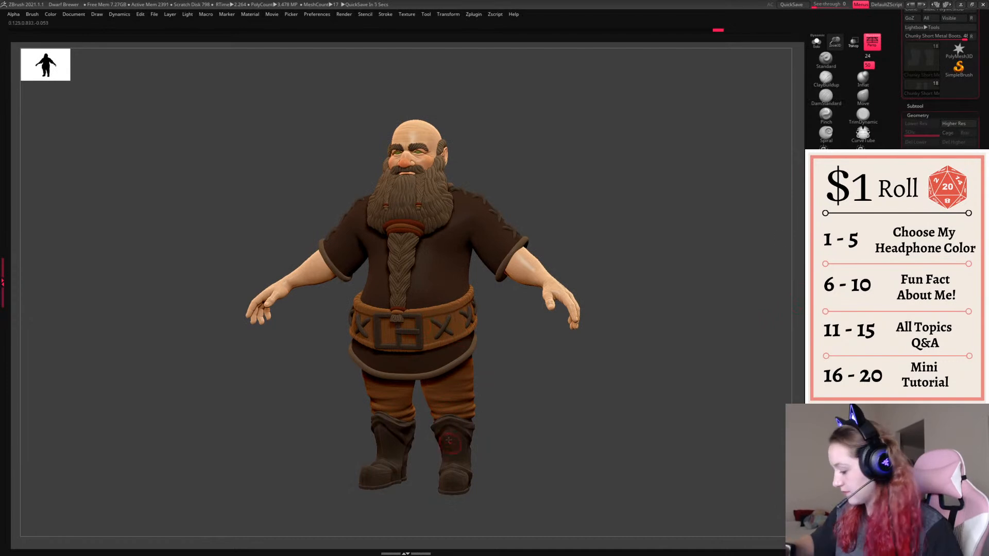
key(space)
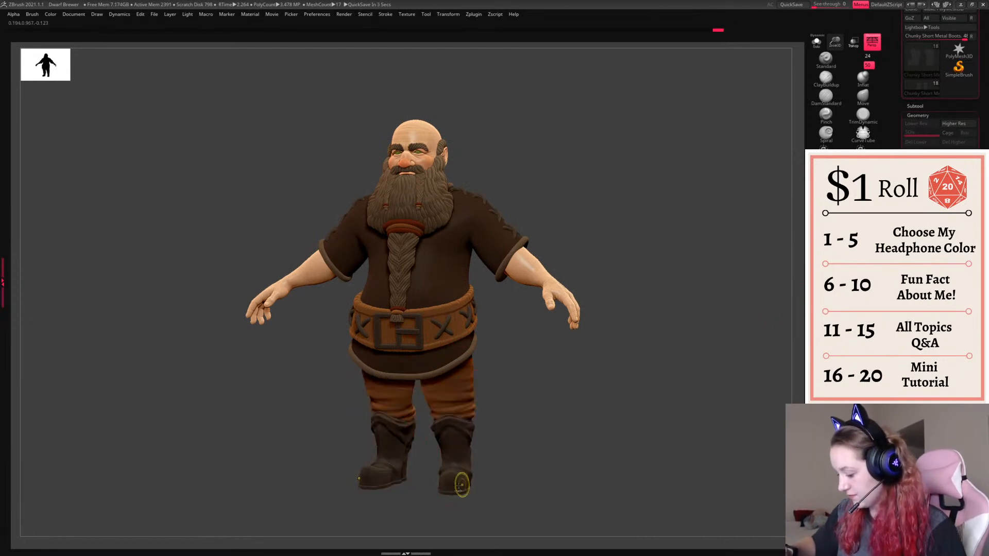
drag(558, 494, 588, 441)
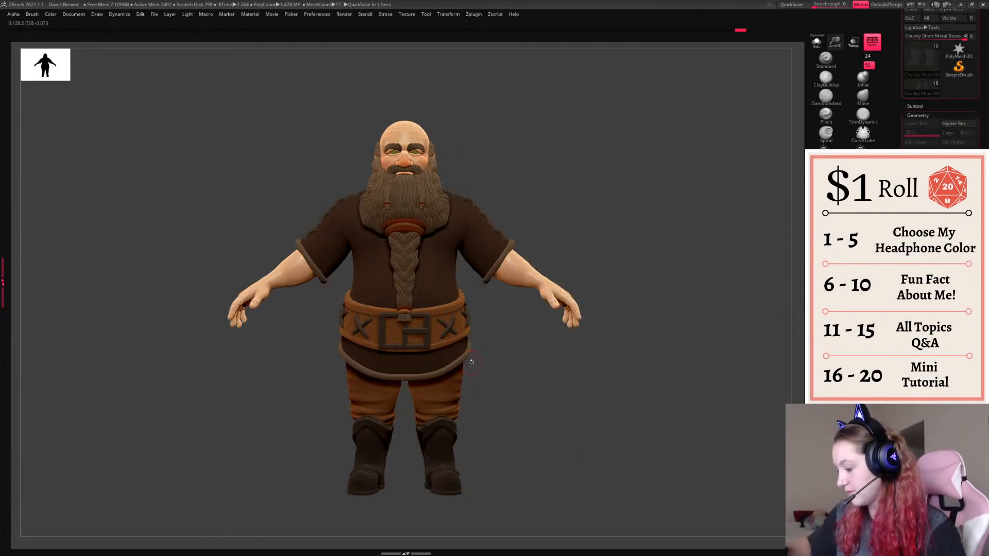
- Select the braid, shirt and beard pieces in turn and examine their colours from the front and side
alt+click(403, 288)
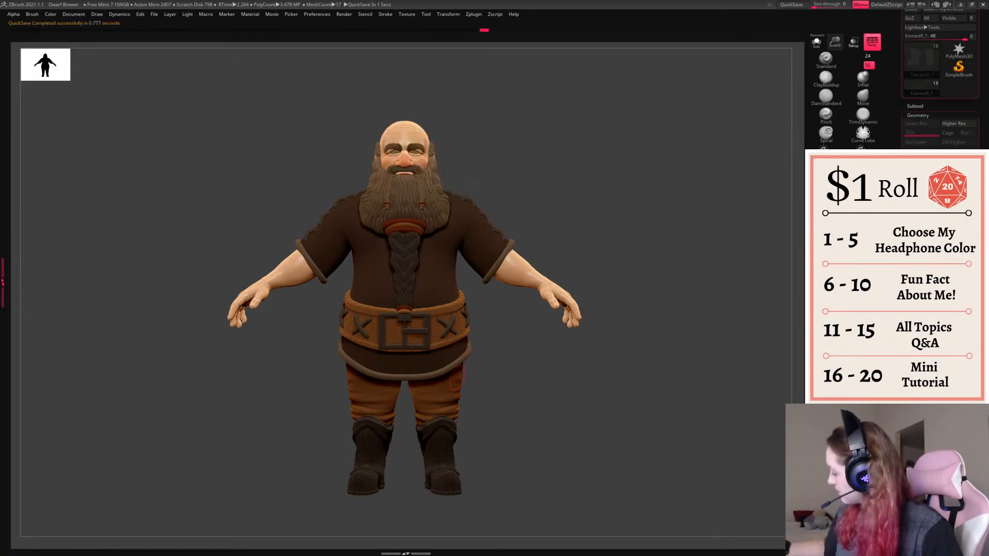
drag(659, 214, 586, 208)
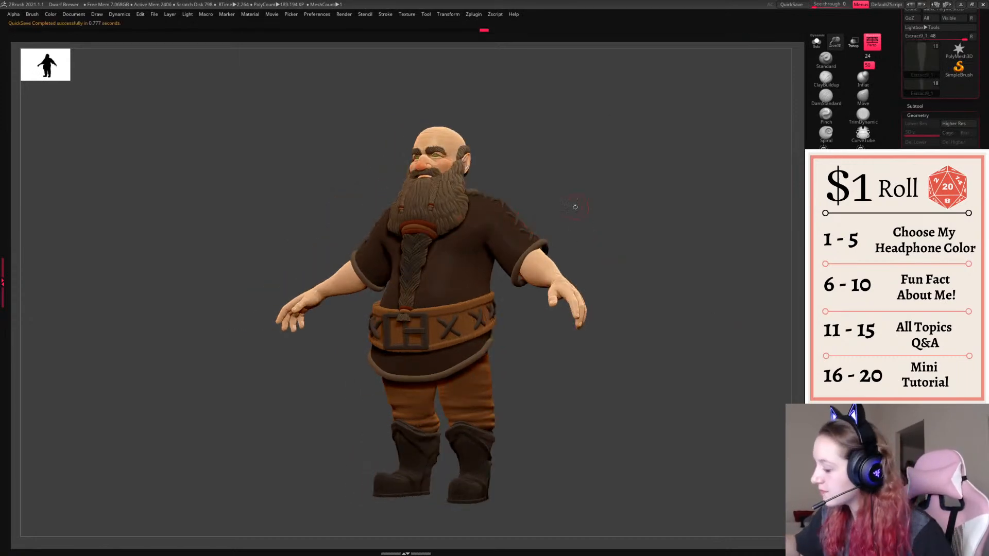
key(space)
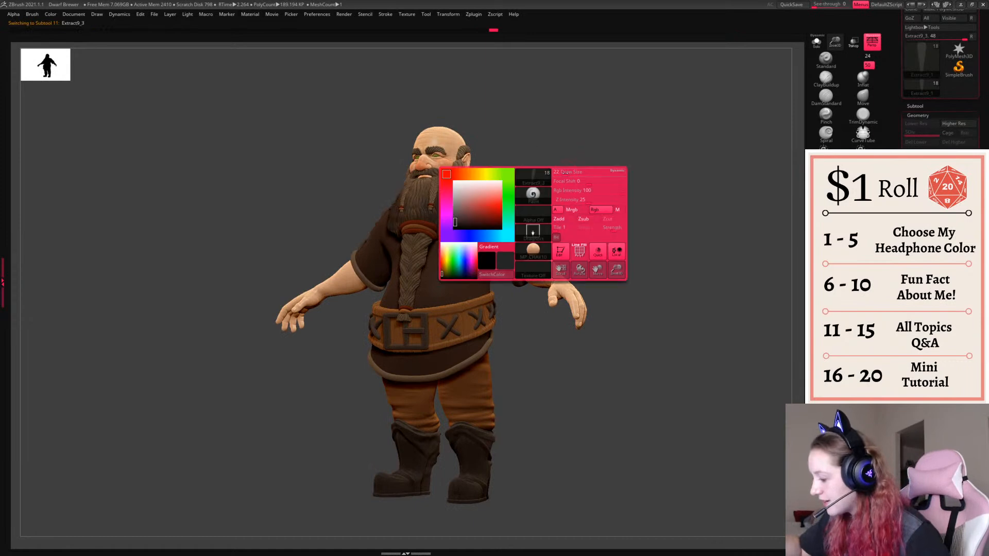
mouse_move(570, 149)
mouse_down()
mouse_move(641, 152)
mouse_move(520, 165)
mouse_move(603, 161)
mouse_move(547, 192)
mouse_up()
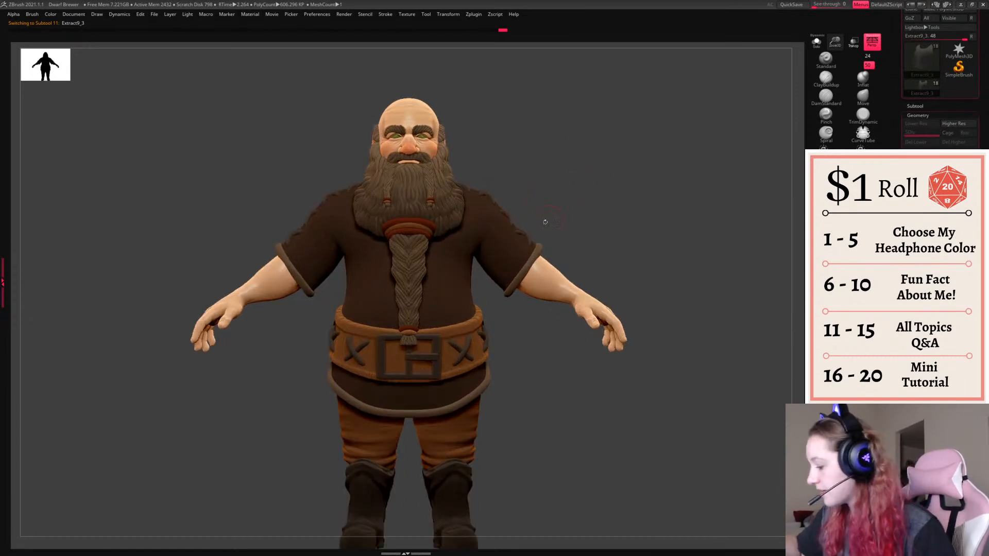
alt+click(491, 229)
drag(558, 226, 451, 235)
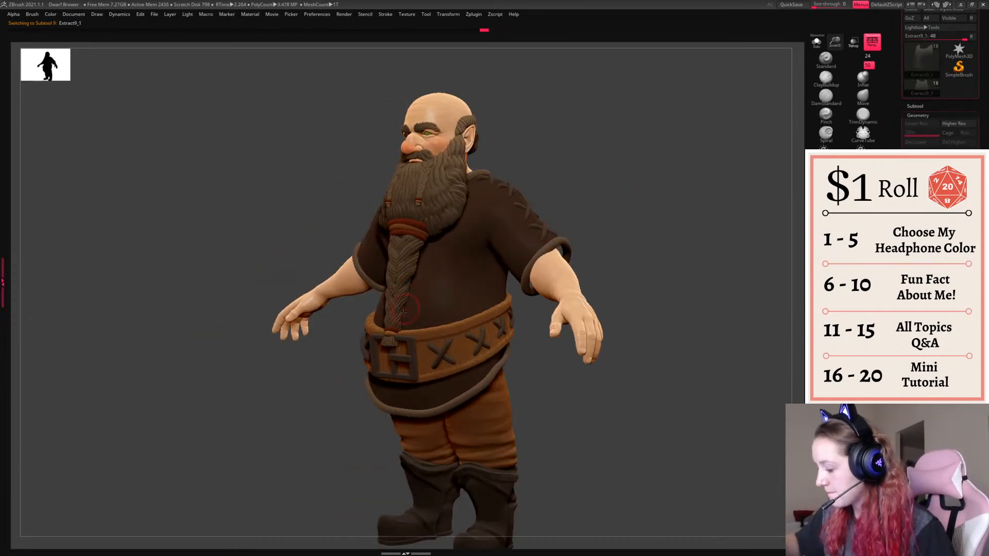
drag(607, 217, 464, 216)
alt+click(423, 185)
shift+drag(629, 195, 742, 198)
alt+click(423, 185)
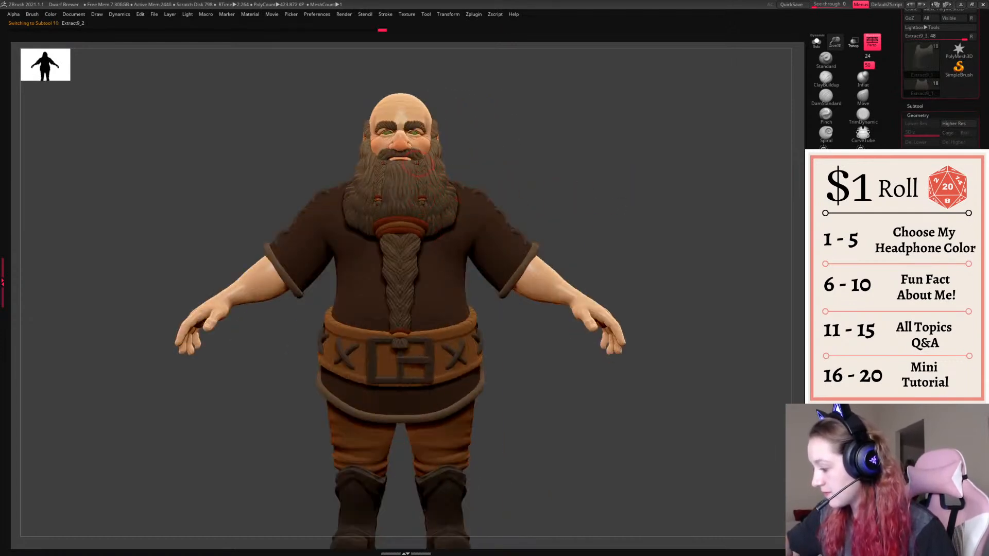
drag(574, 187, 473, 184)
drag(544, 170, 436, 166)
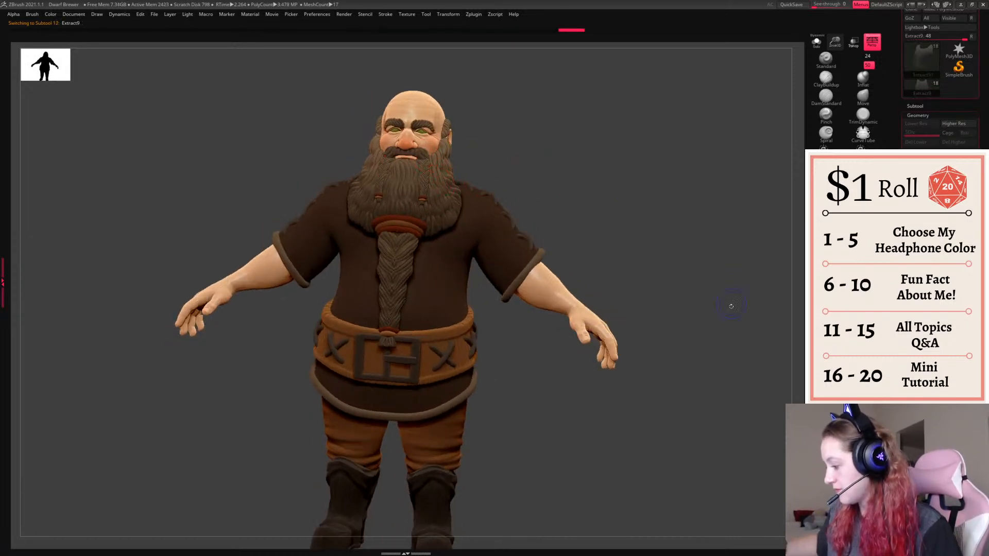
- Show the hidden Beer Mugs on Platter subtool at the dwarf's hand and select it
shift+drag(687, 361, 671, 380)
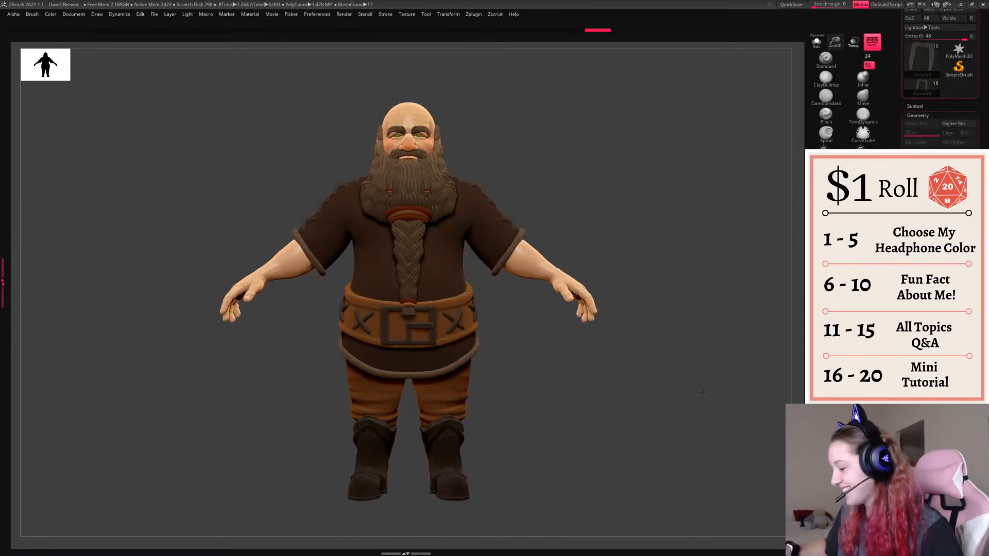
drag(705, 392, 689, 386)
alt+click(456, 267)
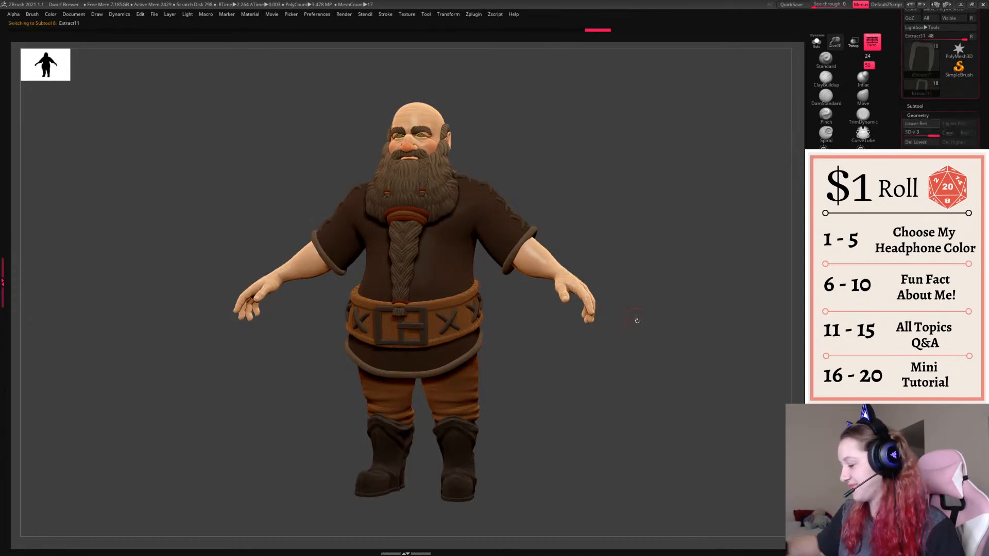
drag(697, 400, 669, 439)
right_click(669, 439)
click(918, 108)
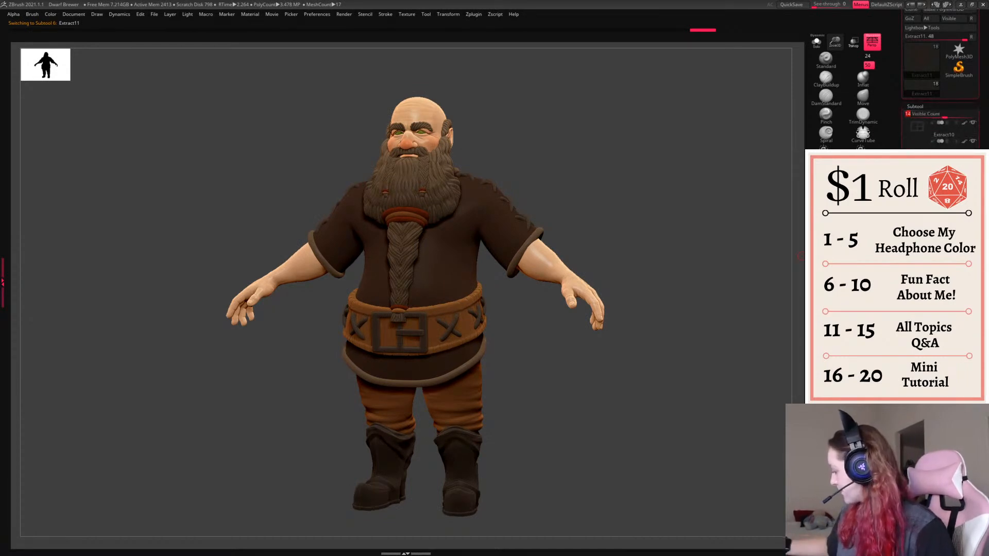
click(972, 363)
alt+click(607, 309)
drag(665, 344, 693, 347)
- Move the foam-topped mug from the hand to the belt beside the buckle, shrinking and tilting it to fit
key(w)
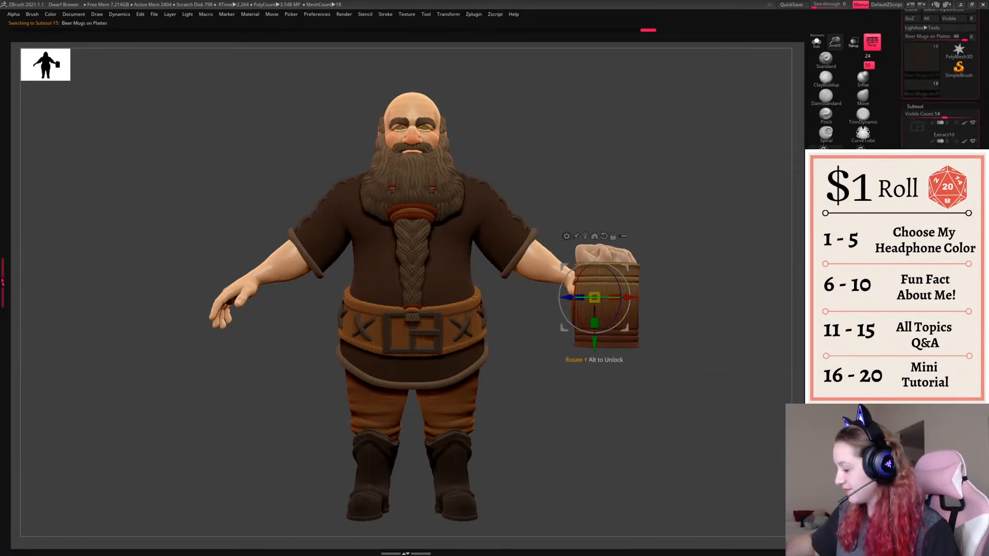
mouse_move(594, 298)
alt+mouse_down()
mouse_move(595, 324)
mouse_move(615, 296)
mouse_move(610, 305)
alt+mouse_up()
drag(633, 264, 497, 304)
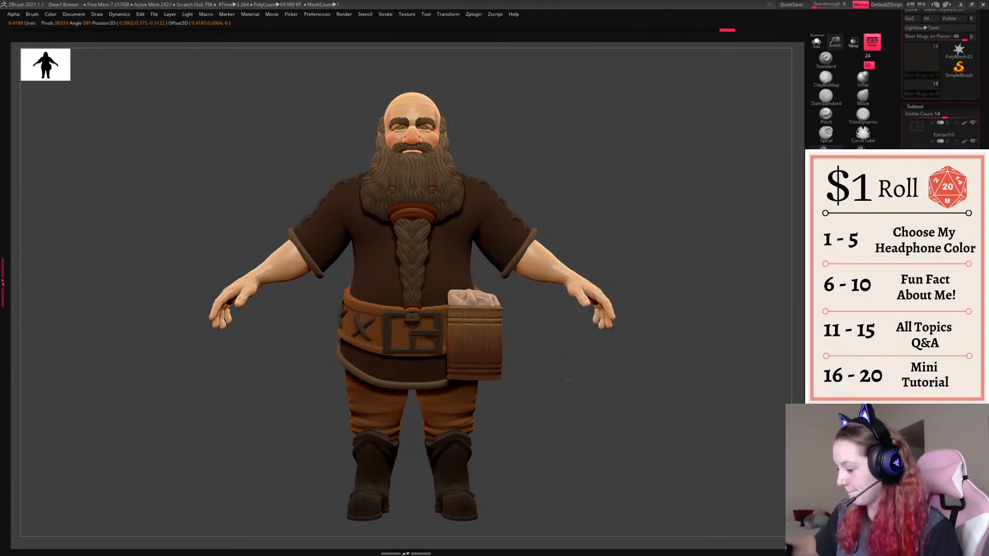
shift+drag(587, 355, 546, 355)
drag(479, 335, 514, 323)
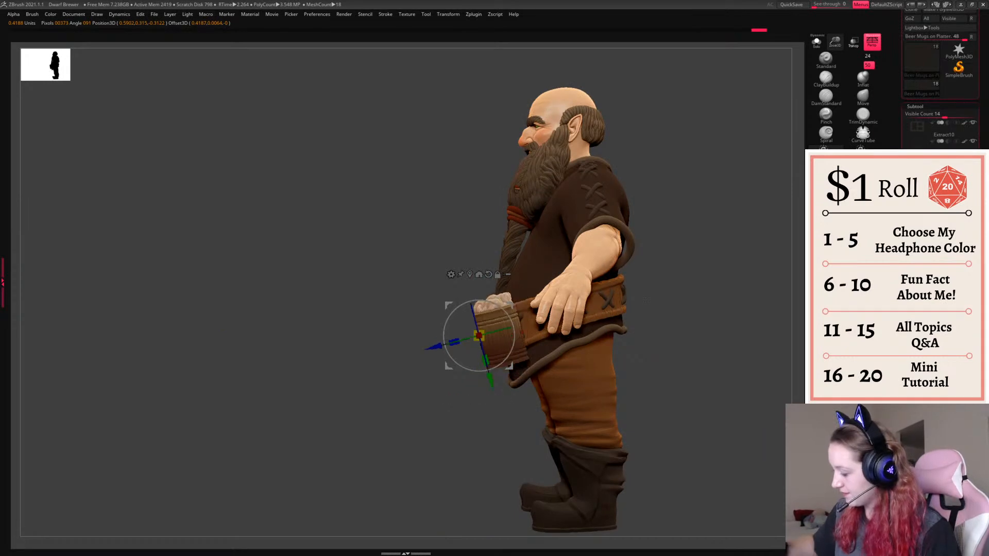
shift+drag(638, 355, 679, 355)
drag(509, 305, 516, 308)
drag(499, 346, 513, 344)
drag(516, 308, 522, 346)
key(q)
drag(585, 393, 564, 404)
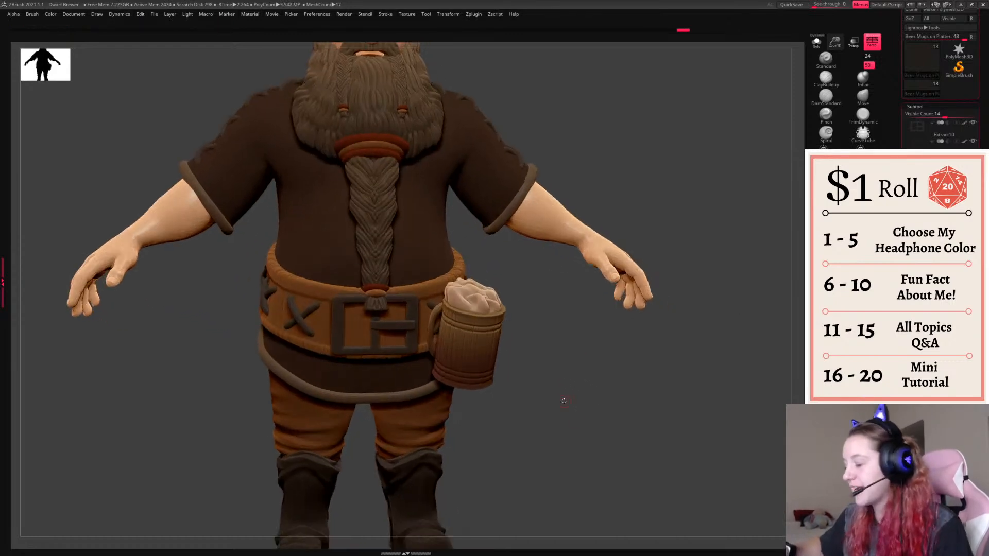
- Undo the mug's transformations back to its place at the hand
key(ctrl+z)
key(ctrl+z)
key(ctrl+z)
key(ctrl+z)
key(ctrl+z)
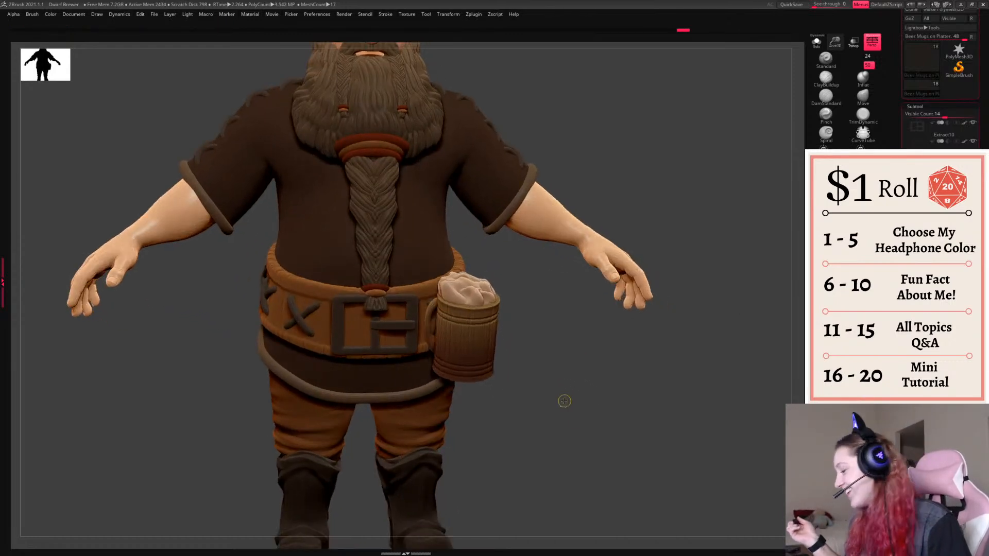
key(ctrl+z)
key(ctrl+z)
key(ctrl+z)
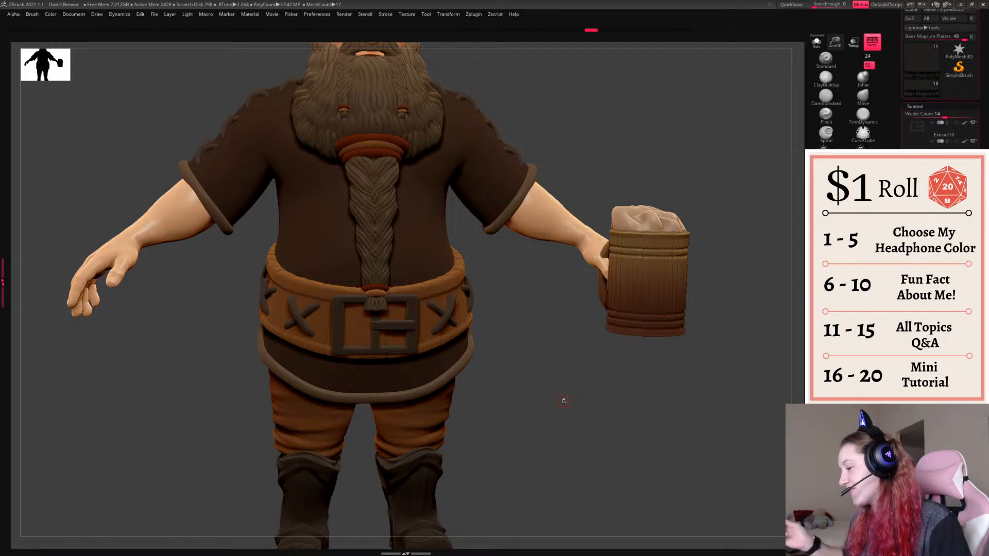
- Isolate the foam-topped mug, auto-group it by topology and hide its foam polygroup
click(816, 42)
alt+drag(712, 296, 629, 437)
click(915, 107)
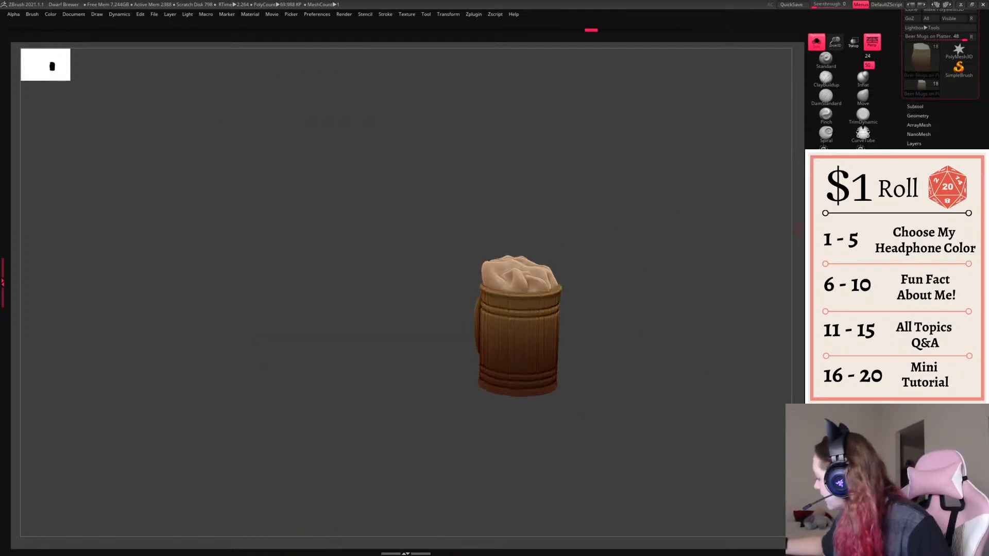
key(shift+f)
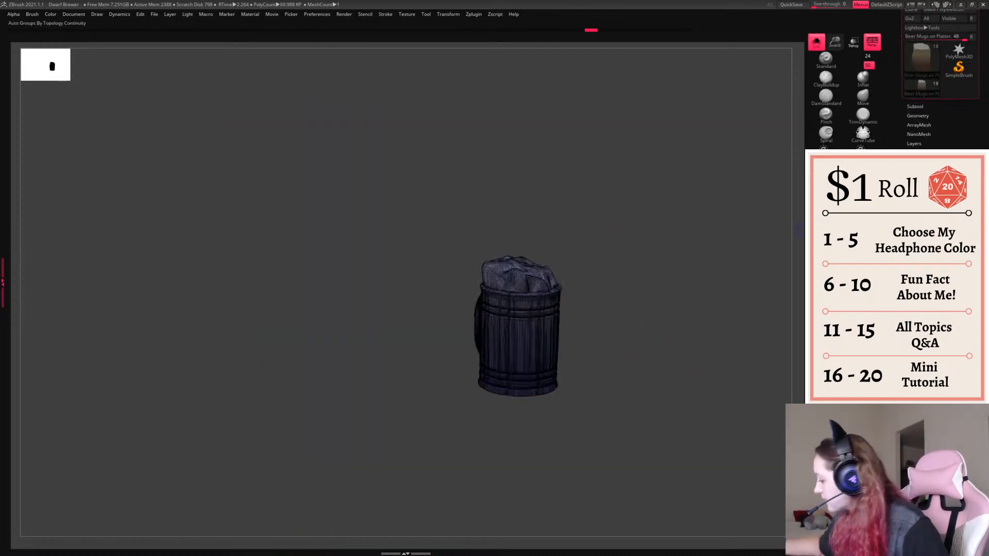
ctrl+shift+click(526, 281)
ctrl+shift+click(529, 277)
- Duplicate the mug subtool and unhide the foam
drag(683, 346, 719, 372)
key(shift+f)
click(915, 107)
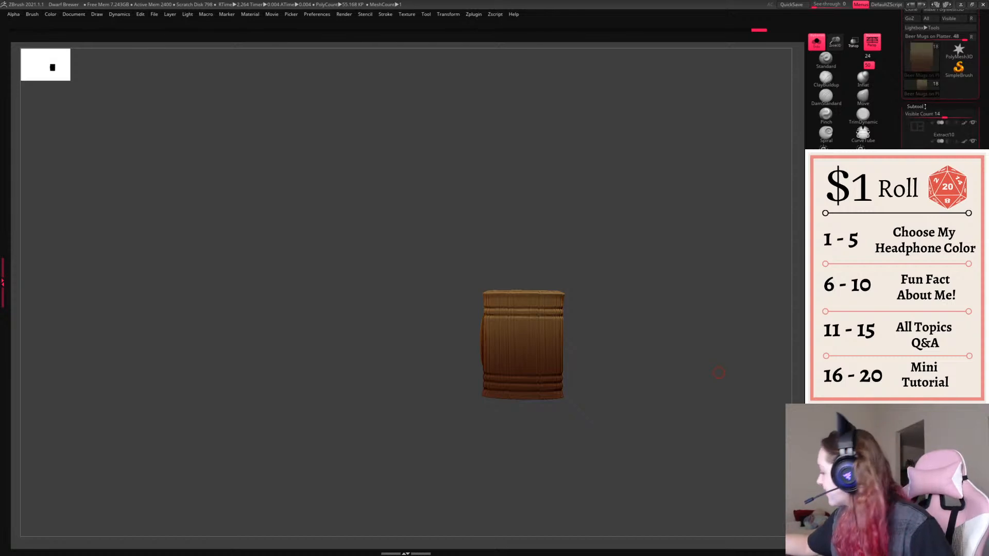
ctrl+shift+click(738, 436)
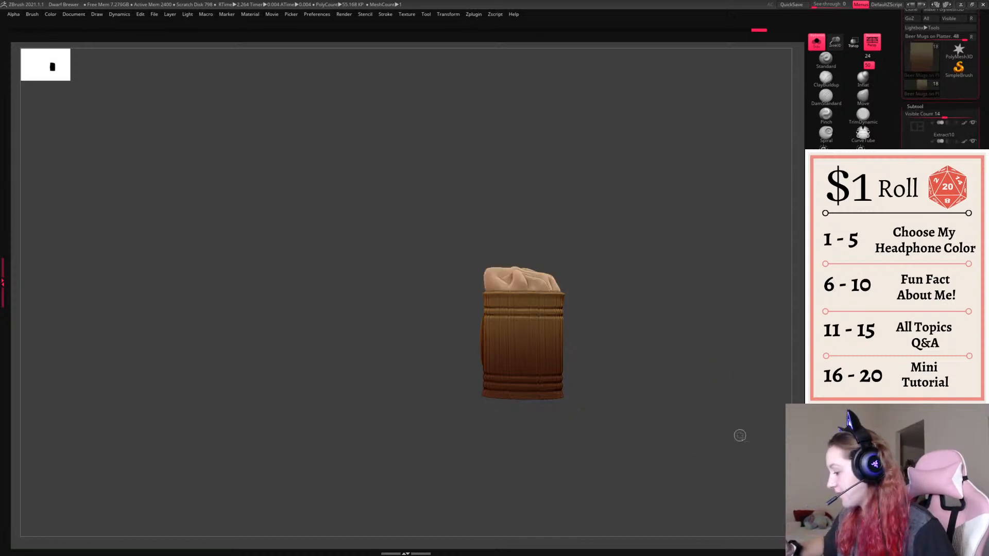
alt+click(740, 436)
- Hide the foam polygroup on one of the two mugs, keeping only its wooden body
key(shift+f)
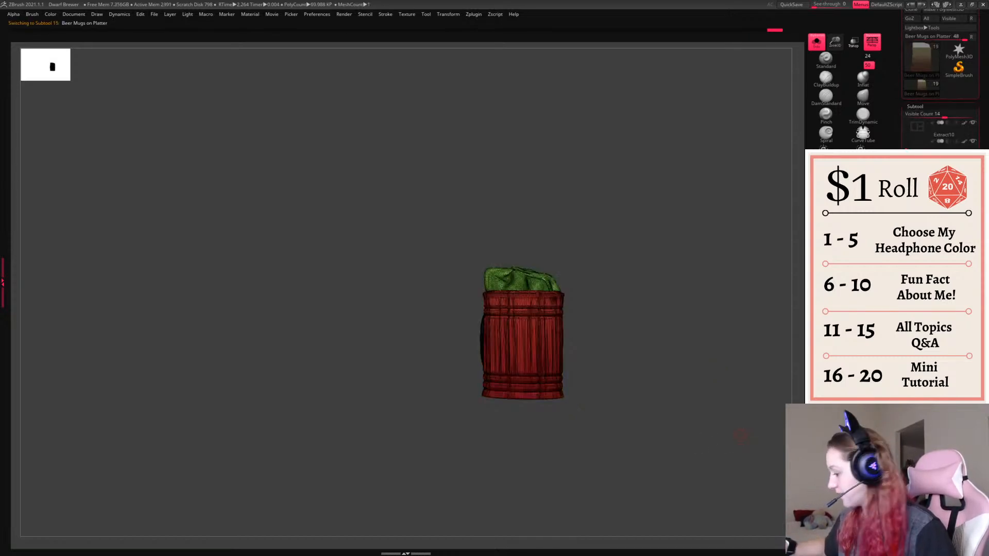
ctrl+shift+click(551, 290)
mouse_move(575, 281)
mouse_down()
mouse_move(602, 287)
mouse_move(582, 321)
mouse_move(662, 448)
mouse_move(699, 350)
mouse_move(660, 438)
mouse_move(662, 422)
mouse_up()
ctrl+shift+click(530, 285)
key(shift+f)
right_click(662, 421)
- Try masking part of the foamless mug
mouse_move(491, 321)
ctrl+mouse_down()
mouse_move(484, 350)
mouse_move(488, 320)
mouse_move(501, 344)
mouse_move(513, 321)
mouse_move(475, 338)
mouse_move(675, 287)
ctrl+mouse_up()
key(ctrl+z)
key(w)
key(q)
drag(544, 436, 676, 370)
key(w)
ctrl+drag(616, 363, 648, 392)
drag(649, 356, 684, 360)
key(q)
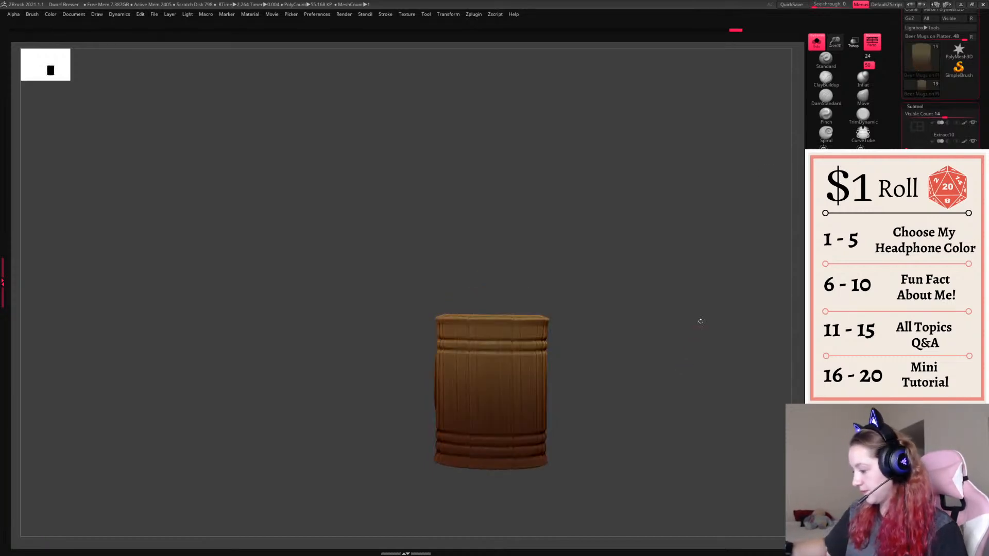
- Show the whole dwarf again, then shrink the foamless mug and move it to the belt beside the buckle
click(816, 42)
key(f)
key(f)
alt+drag(684, 355, 567, 295)
key(w)
drag(592, 330, 589, 363)
drag(538, 339, 567, 338)
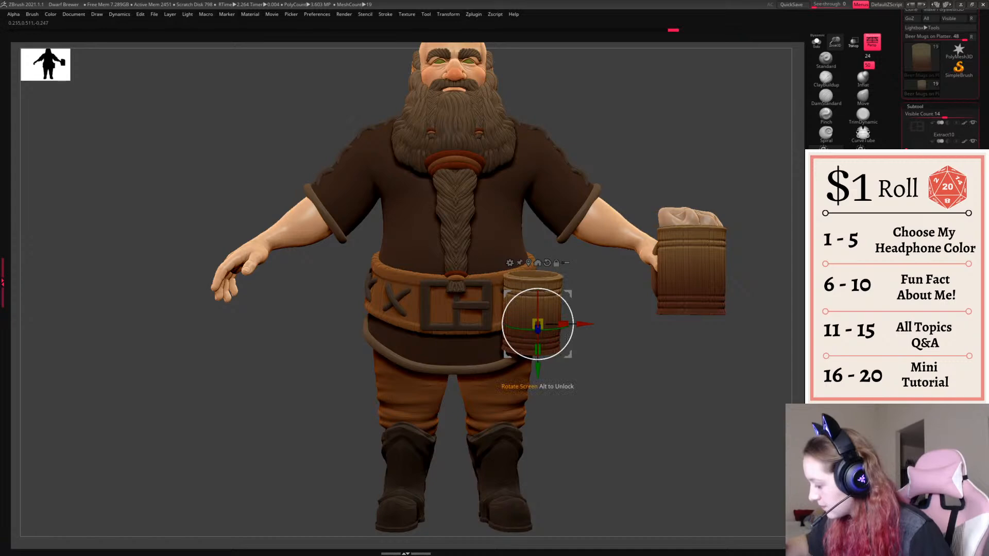
- Rotate and reposition the empty mug so it hangs against the side of the belt
drag(594, 309, 597, 335)
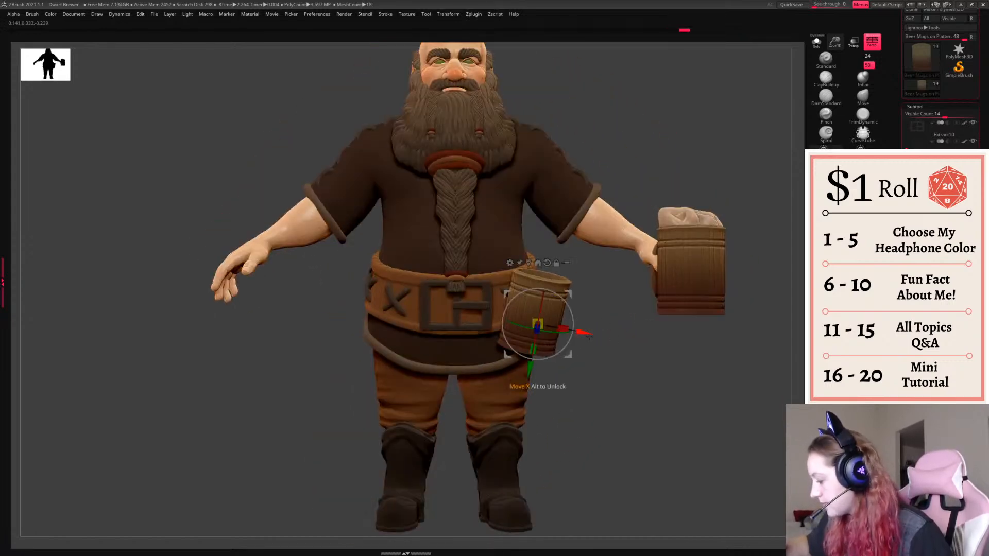
drag(540, 322, 591, 333)
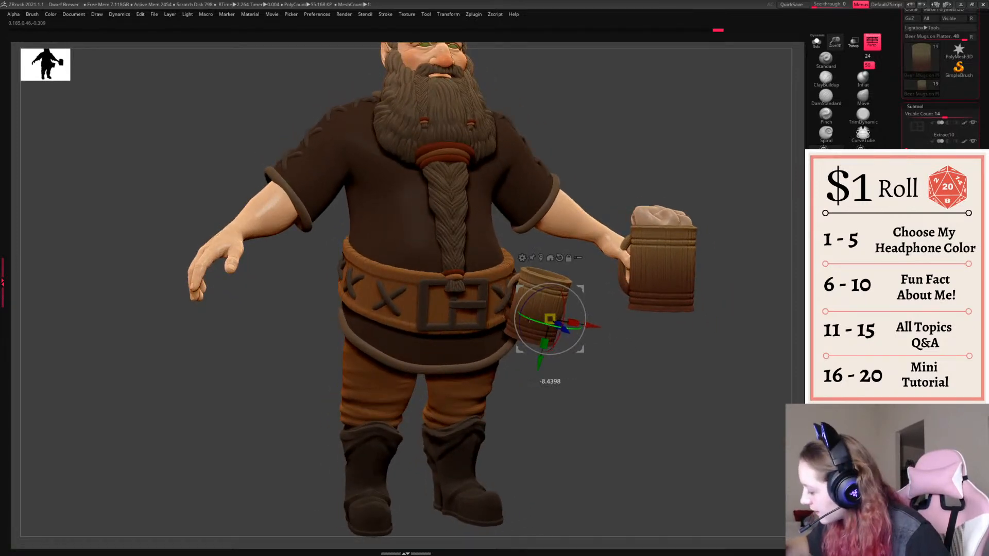
drag(612, 383, 595, 381)
alt+drag(618, 443, 617, 391)
drag(643, 432, 628, 433)
key(f)
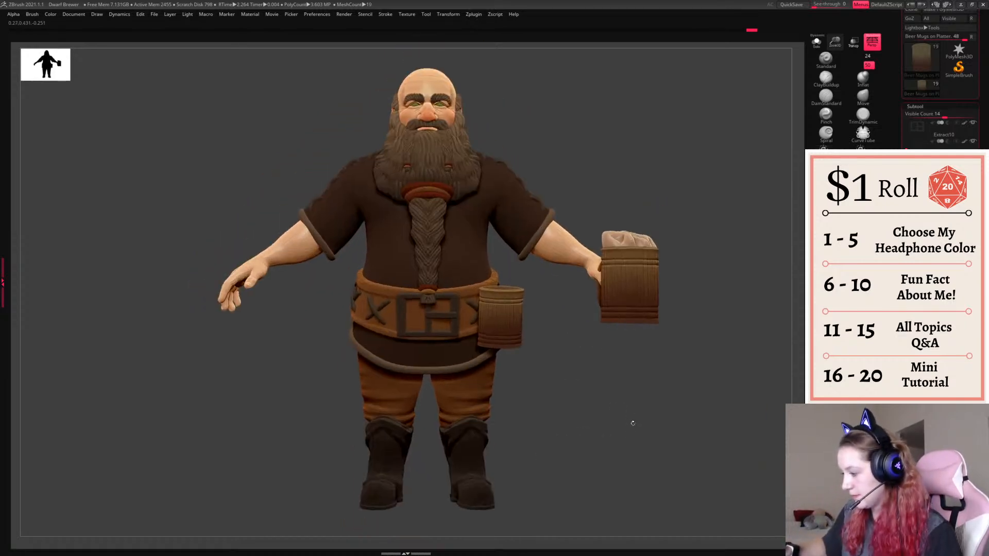
drag(604, 382, 613, 454)
drag(723, 281, 713, 325)
- Duplicate the empty belt mug, place the copy beside it so the two overlap, and select the mug at the hand
ctrl+drag(537, 295, 556, 257)
drag(746, 378, 702, 296)
drag(530, 328, 532, 334)
drag(607, 299, 619, 334)
mouse_move(539, 314)
mouse_down()
mouse_move(560, 302)
mouse_move(541, 307)
mouse_up()
drag(636, 417, 679, 451)
mouse_move(691, 409)
mouse_down()
mouse_move(676, 409)
mouse_move(695, 397)
mouse_up()
alt+click(620, 291)
key(q)
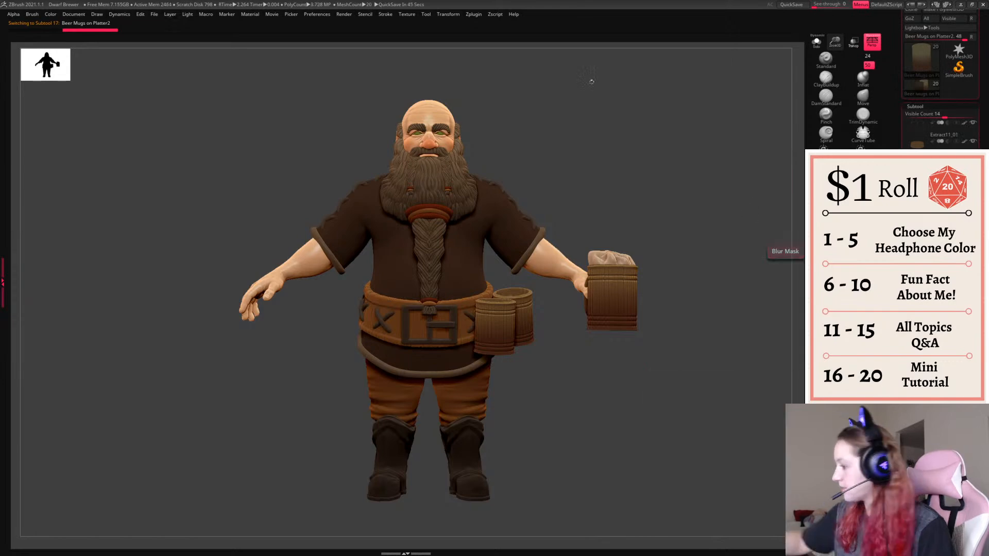
click(426, 14)
click(446, 58)
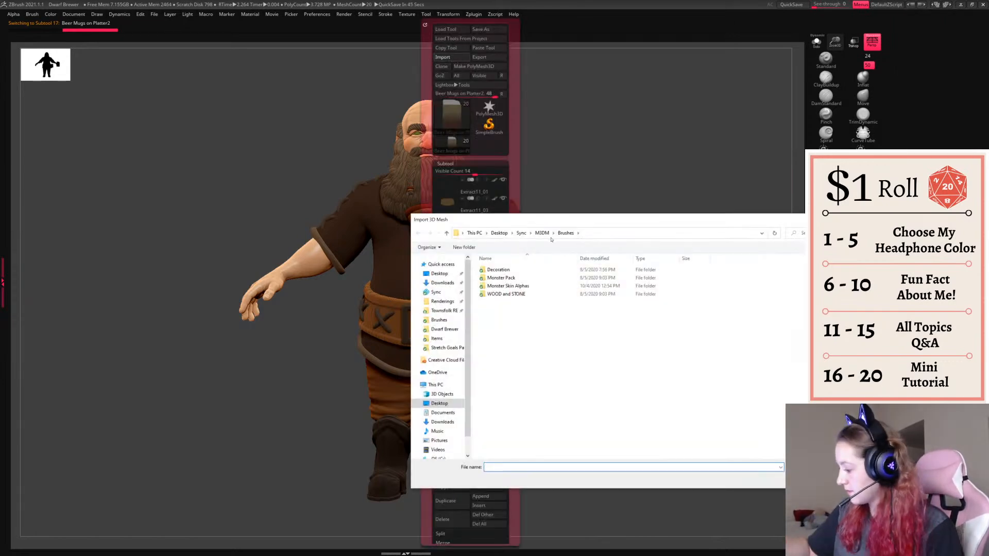
double_click(552, 271)
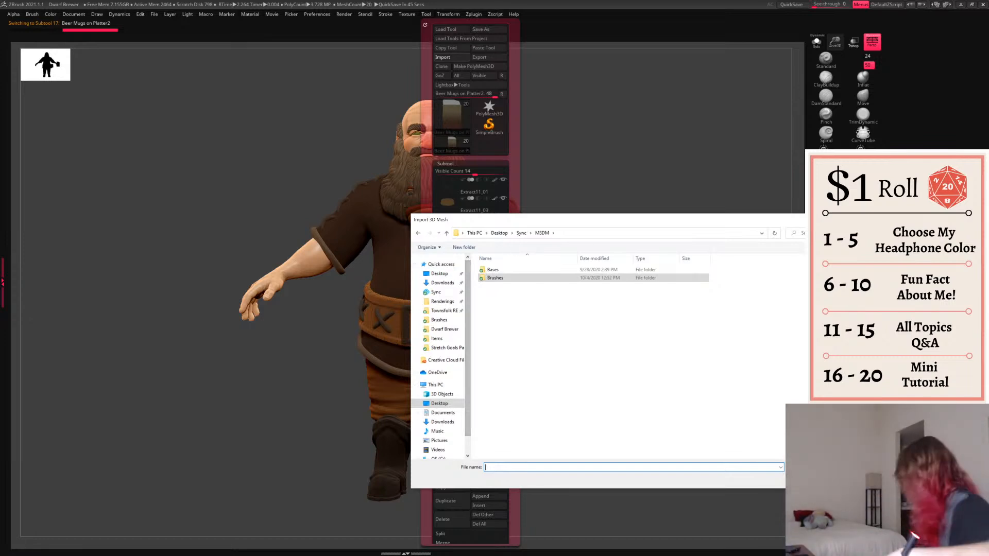
key(Escape)
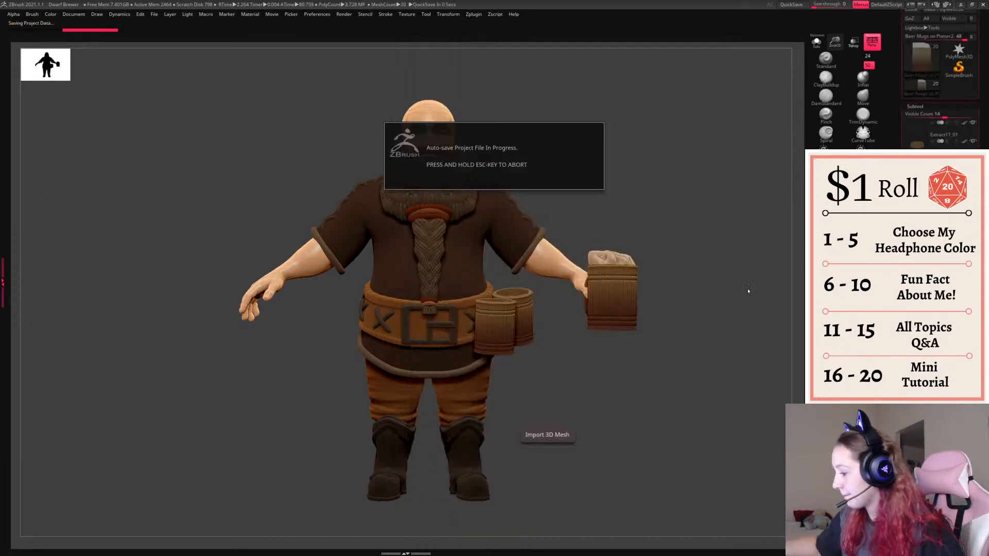
drag(693, 363, 693, 365)
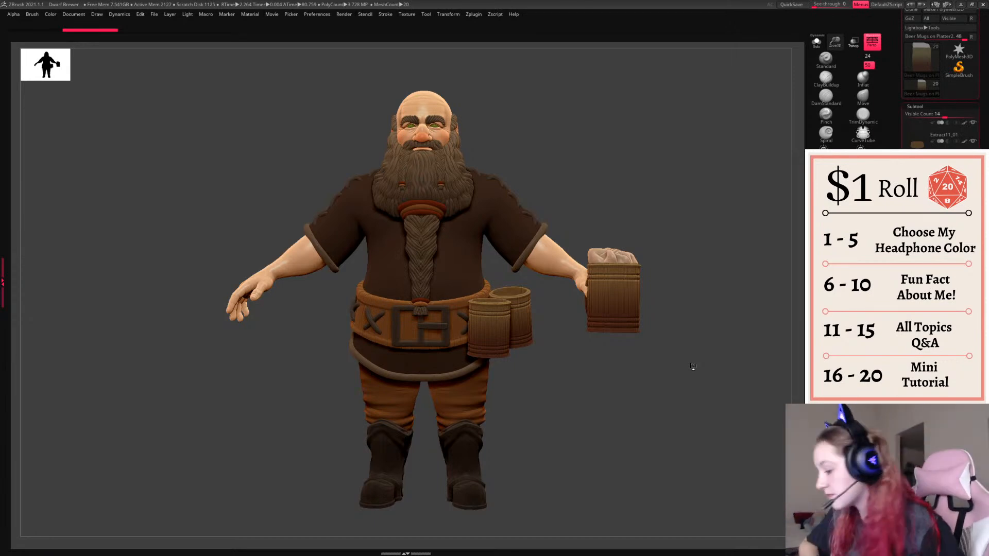
- Extend the subtool list to 16 visible entries and select the Beer Mugs on Platter2 subtool
right_drag(691, 324, 706, 321)
key(shift+f)
key(shift+f)
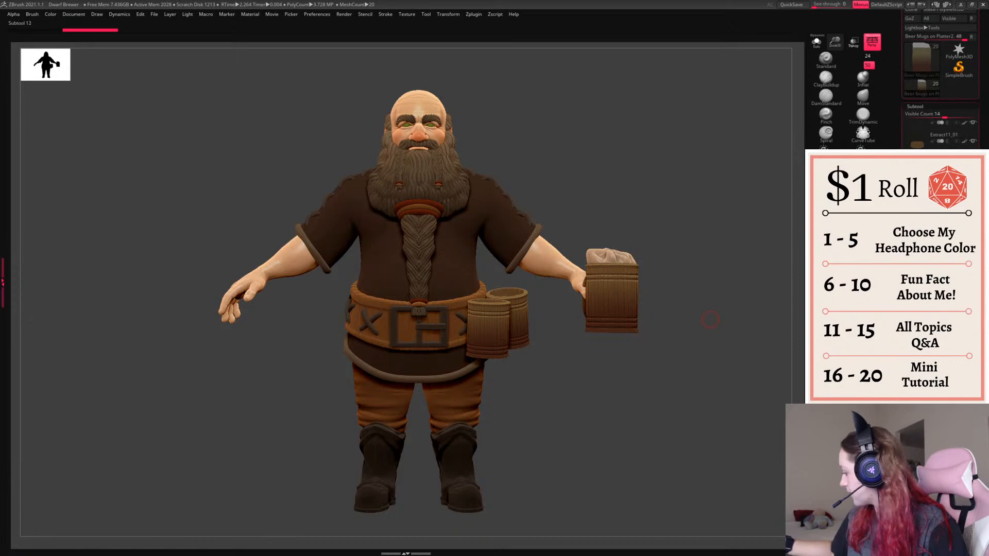
click(937, 133)
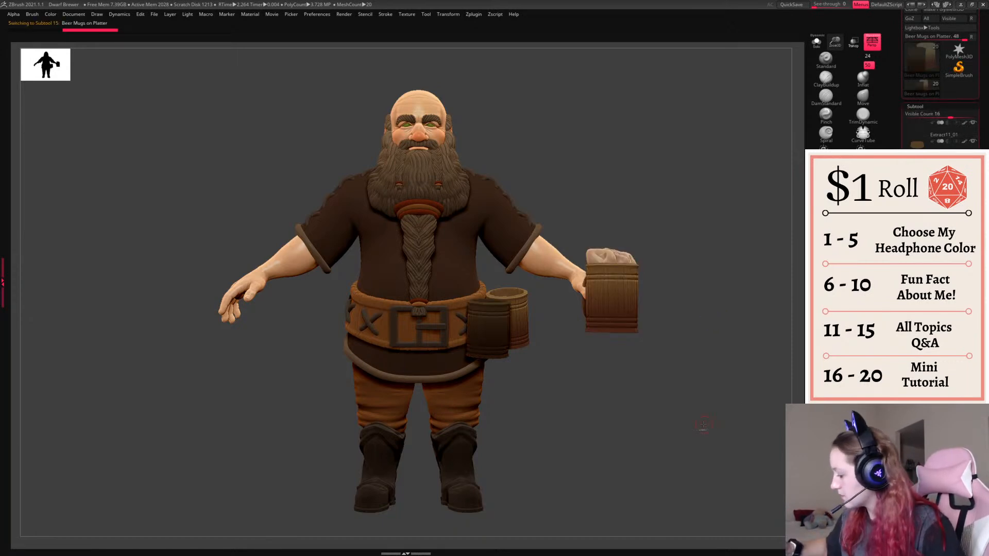
click(927, 399)
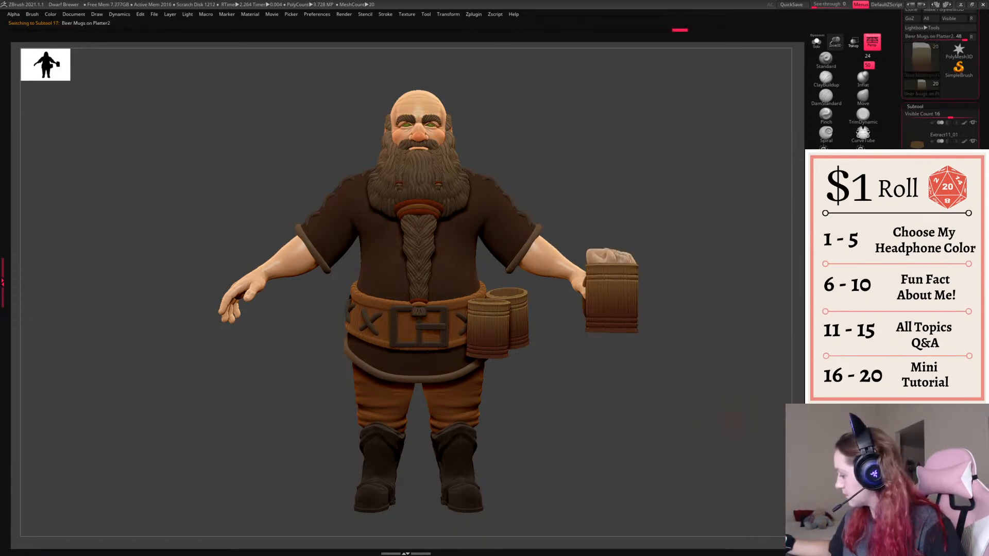
- Import the Cross Belt Pouch mesh from the Sync > Assets > Items folder into the selected mug subtool
click(425, 14)
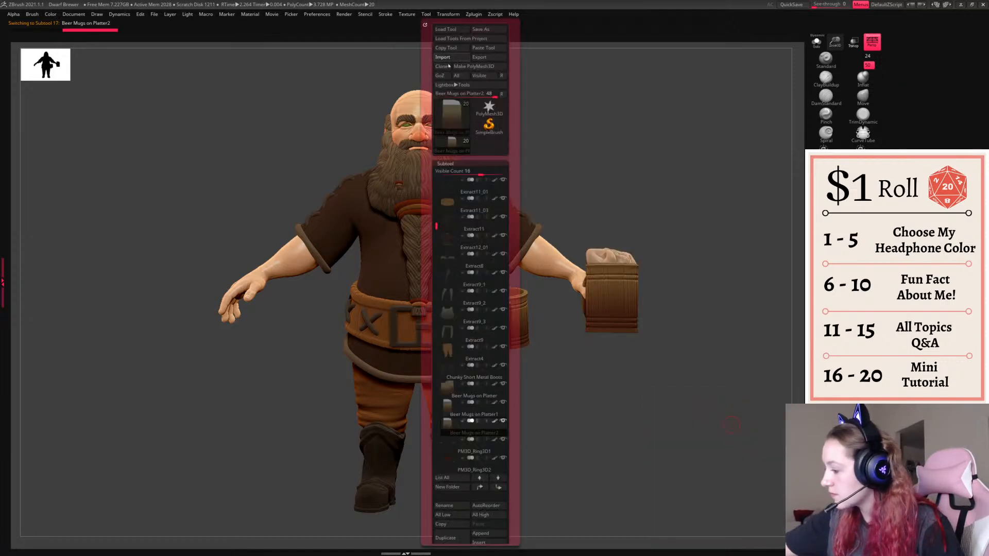
click(446, 61)
click(541, 233)
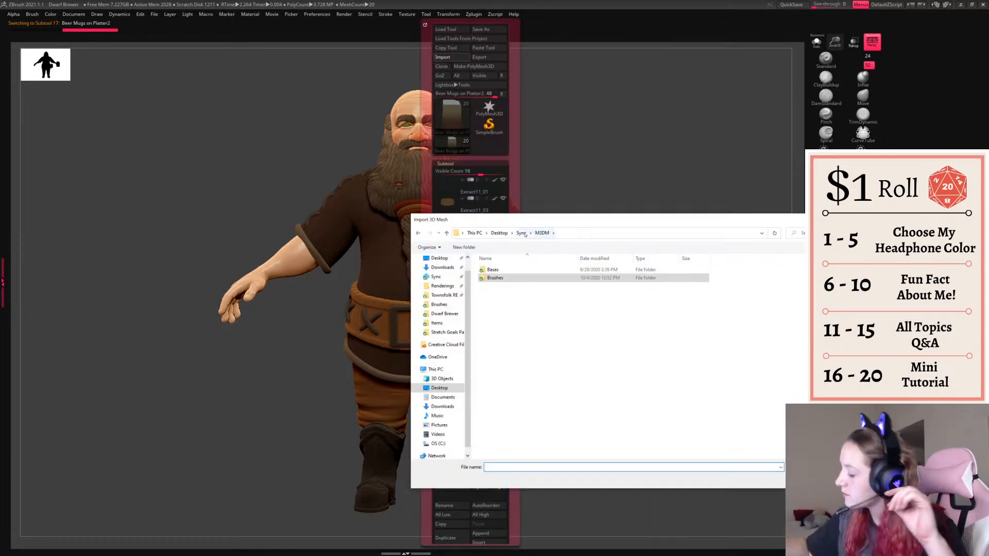
click(522, 232)
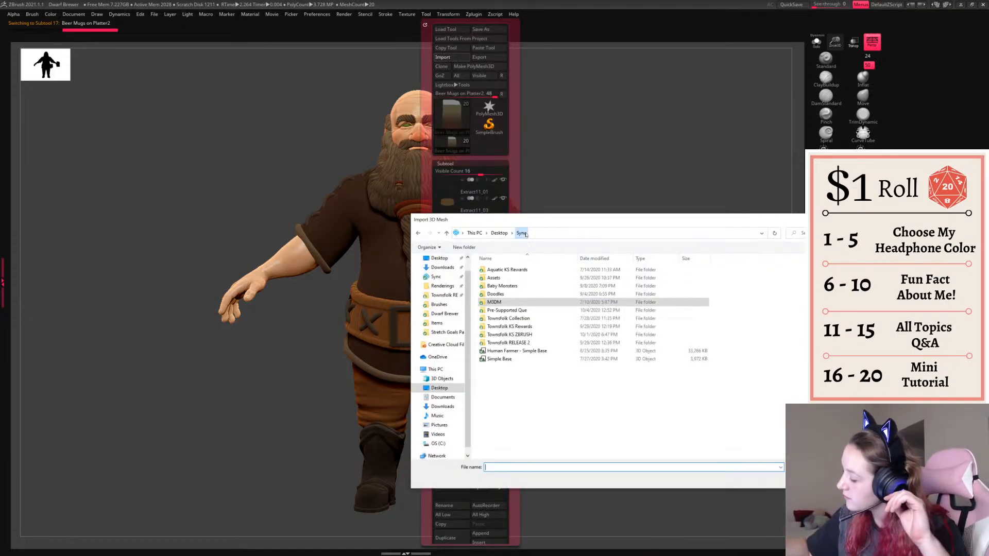
double_click(515, 302)
click(521, 233)
double_click(493, 278)
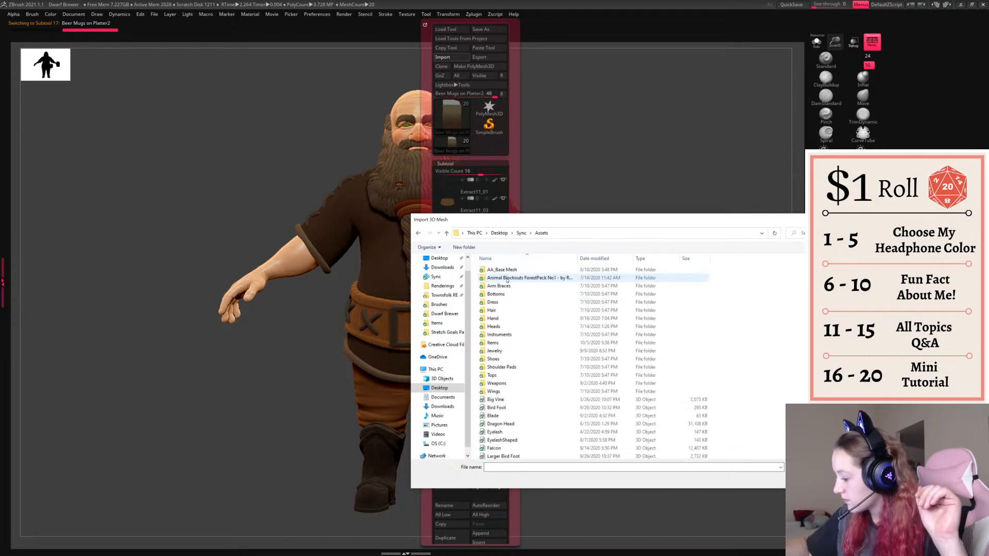
double_click(493, 342)
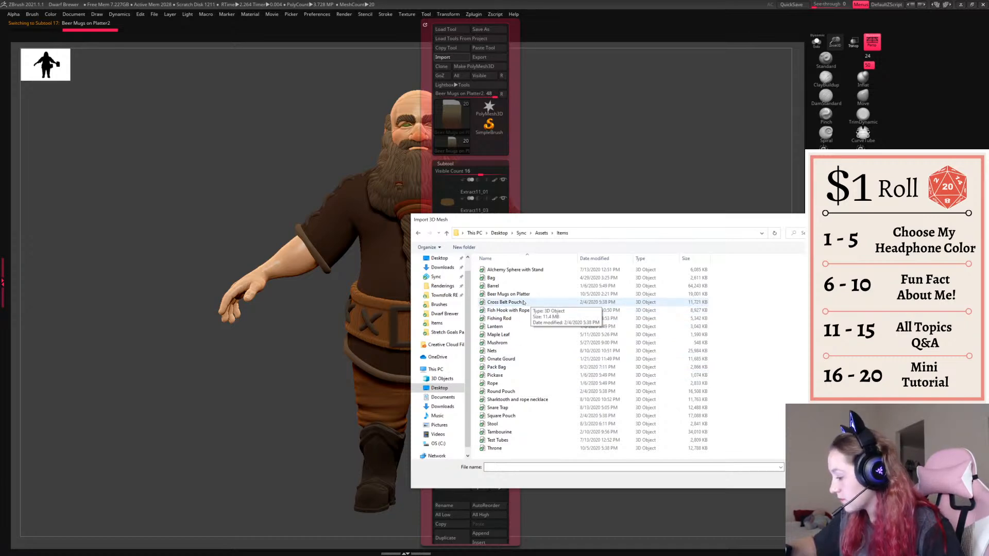
double_click(522, 303)
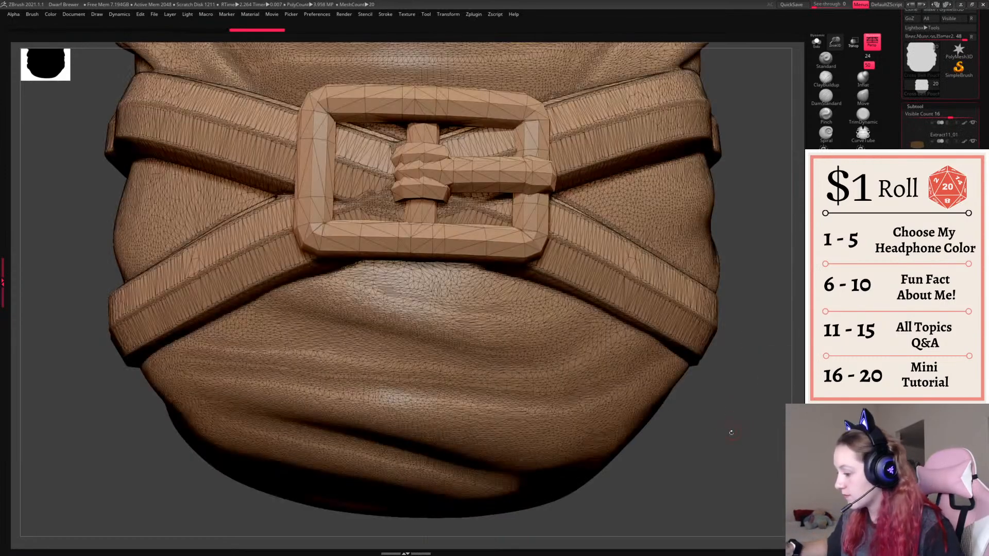
- Mask the cross belt pouch's lower part below the straps and invert the mask
click(915, 107)
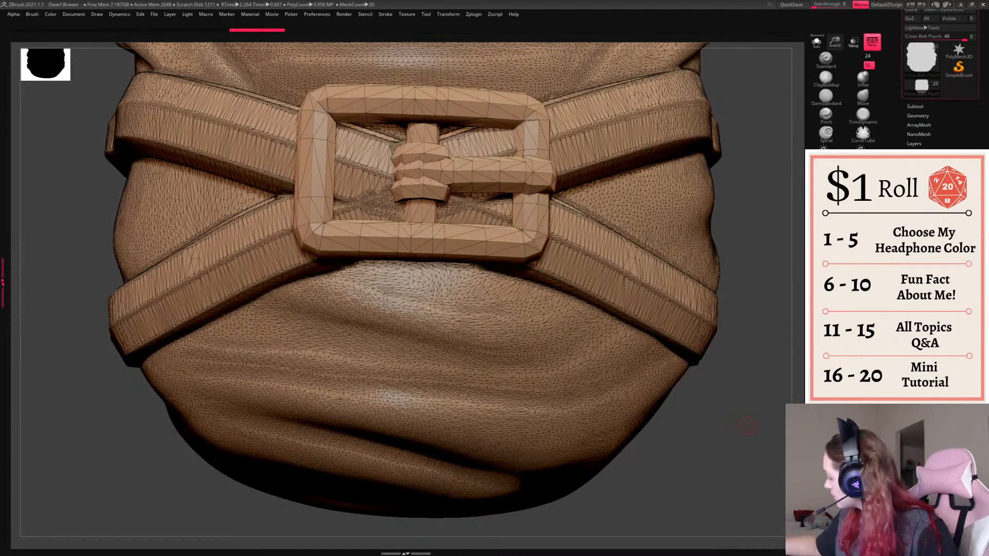
key(ctrl+w)
alt+drag(747, 426, 664, 401)
drag(693, 388, 690, 396)
ctrl+drag(380, 505, 377, 370)
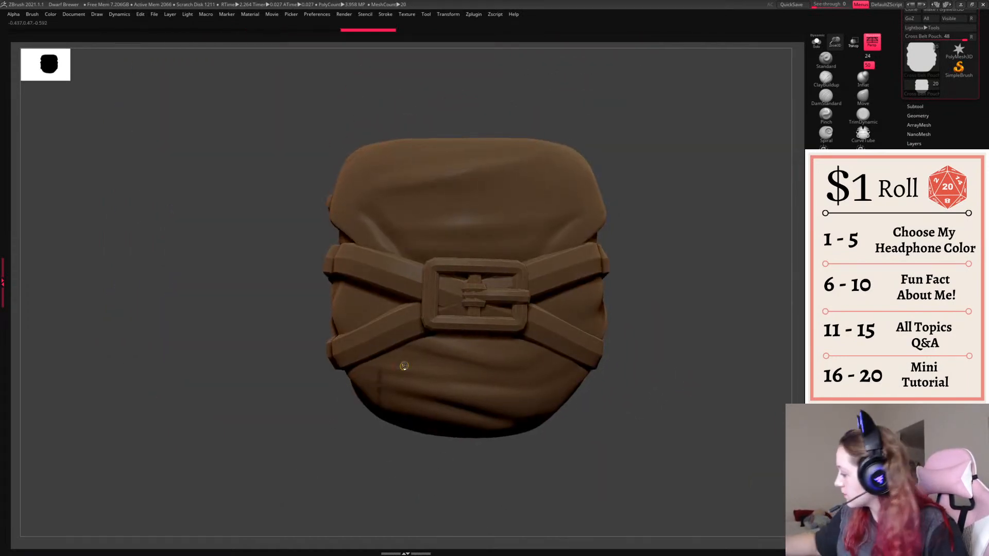
drag(747, 342, 731, 329)
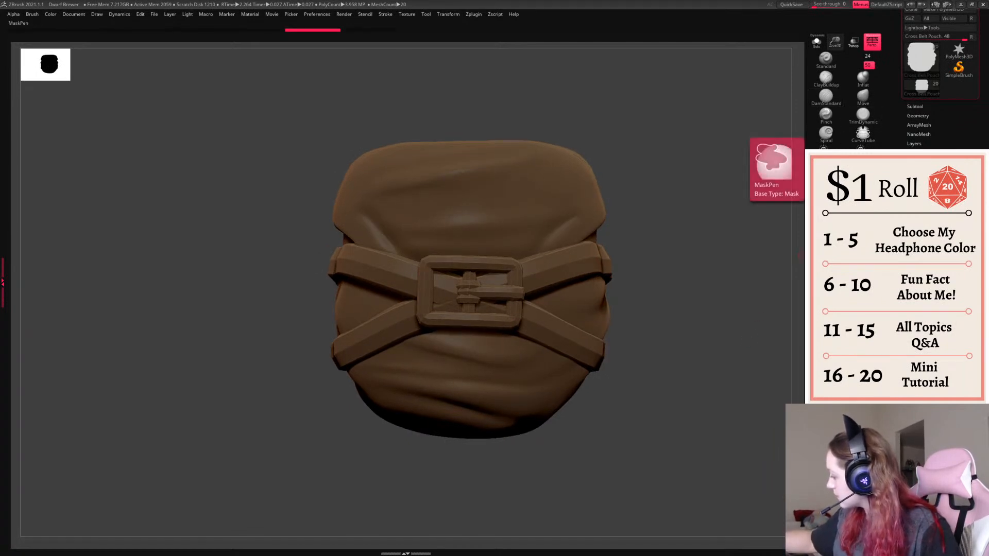
mouse_move(396, 499)
ctrl+mouse_down()
mouse_move(344, 370)
mouse_move(660, 465)
mouse_move(351, 446)
mouse_move(592, 463)
mouse_move(562, 355)
ctrl+mouse_up()
key(ctrl+z)
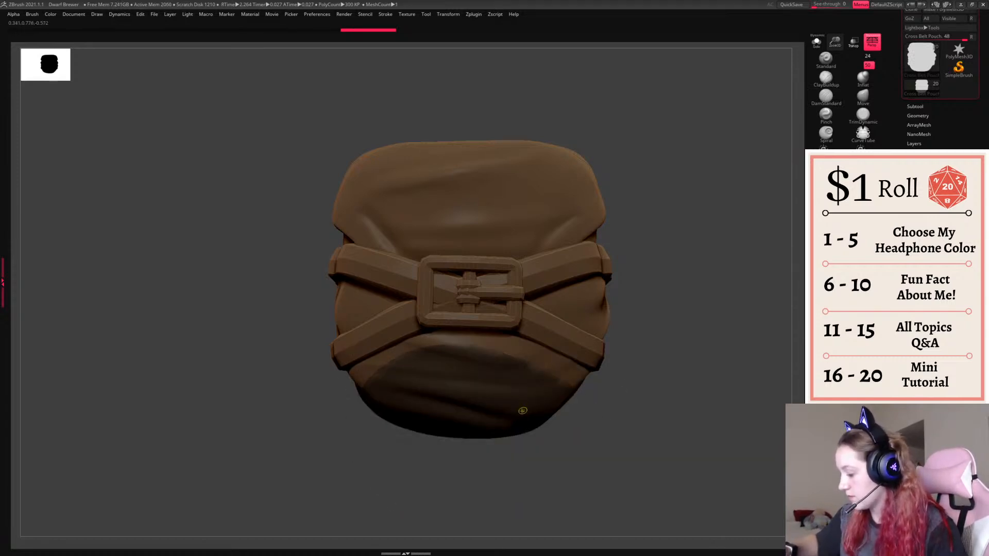
drag(677, 341, 688, 340)
mouse_move(368, 472)
ctrl+mouse_down()
mouse_move(341, 368)
mouse_move(438, 340)
mouse_move(572, 371)
mouse_move(534, 401)
ctrl+mouse_up()
drag(650, 381, 661, 378)
ctrl+click(660, 379)
- Pull the unmasked lower part of the cross belt pouch downward with the Move brush
right_click(660, 378)
click(862, 98)
right_click(651, 354)
ctrl+right_drag(651, 355, 652, 350)
right_click(652, 350)
right_drag(706, 301, 715, 305)
drag(436, 409, 433, 421)
mouse_move(493, 415)
mouse_down()
mouse_move(492, 435)
mouse_move(522, 434)
mouse_up()
drag(451, 422, 449, 433)
drag(523, 426, 527, 438)
right_drag(659, 376, 569, 378)
drag(613, 422, 628, 435)
right_drag(664, 451, 718, 371)
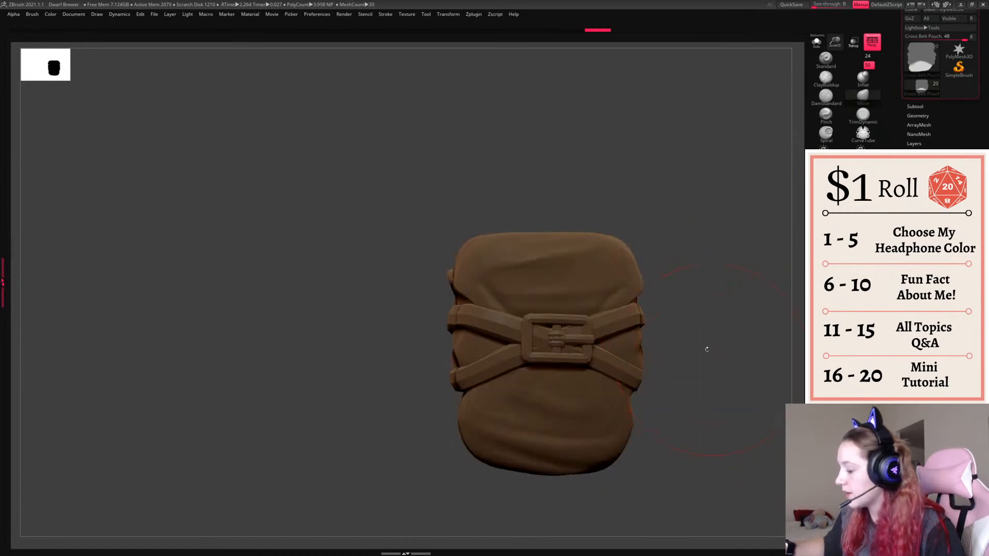
- Import the Round Pouch mesh from the Items folder in place of the cross belt pouch and show it alone
click(428, 14)
click(447, 58)
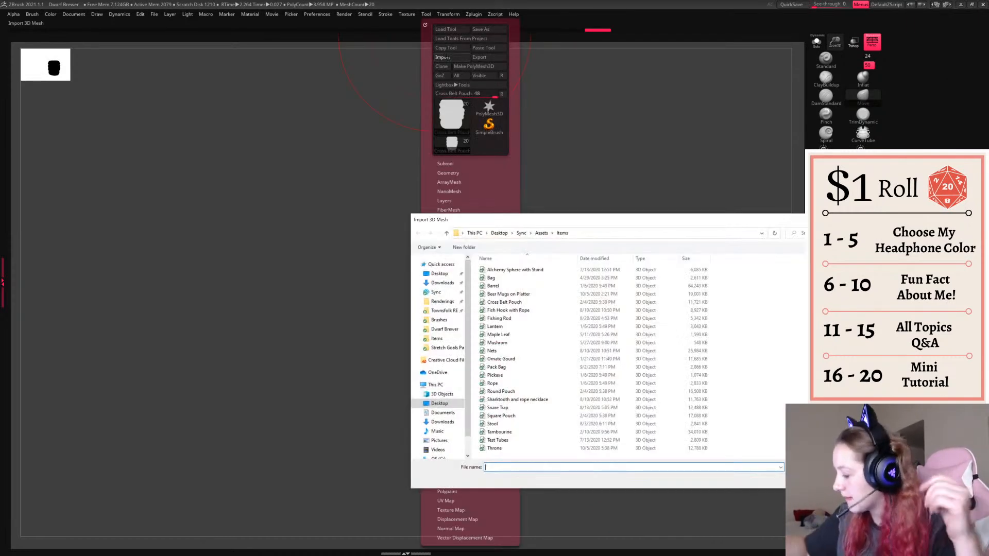
double_click(489, 397)
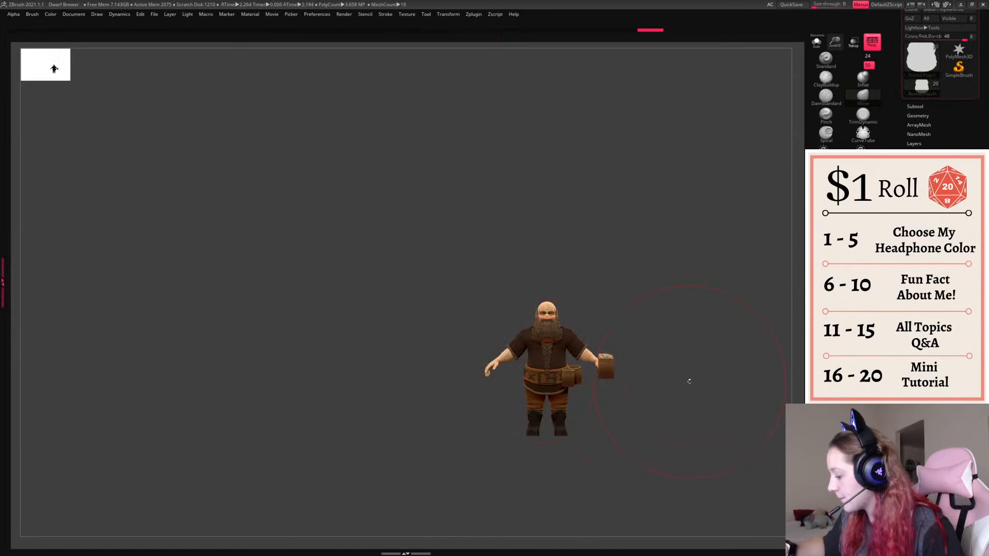
alt+drag(712, 393, 653, 372)
drag(687, 469, 663, 476)
key(shift+f)
drag(724, 358, 683, 430)
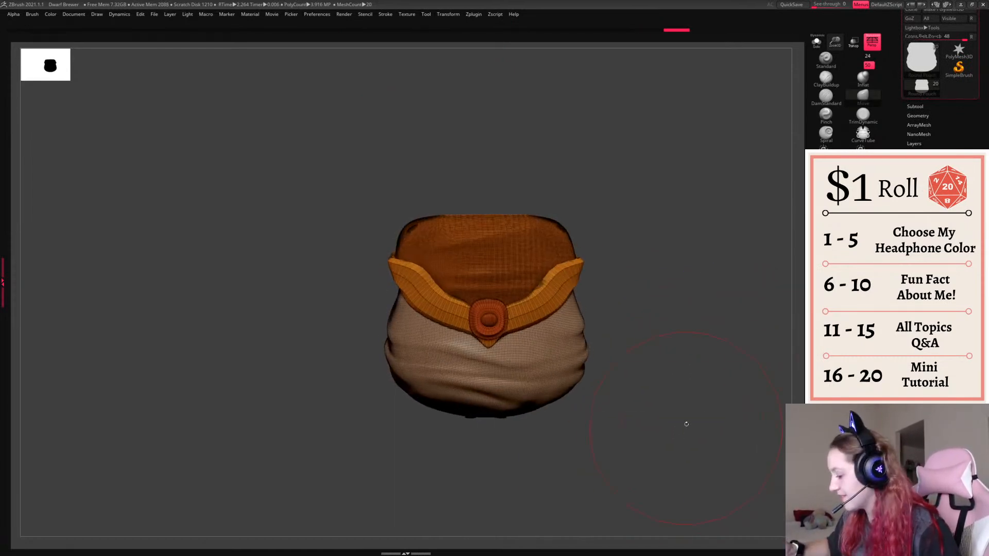
key(shift+f)
- Mask the round pouch's flap and clasp, then stretch its lower body downward
key(space)
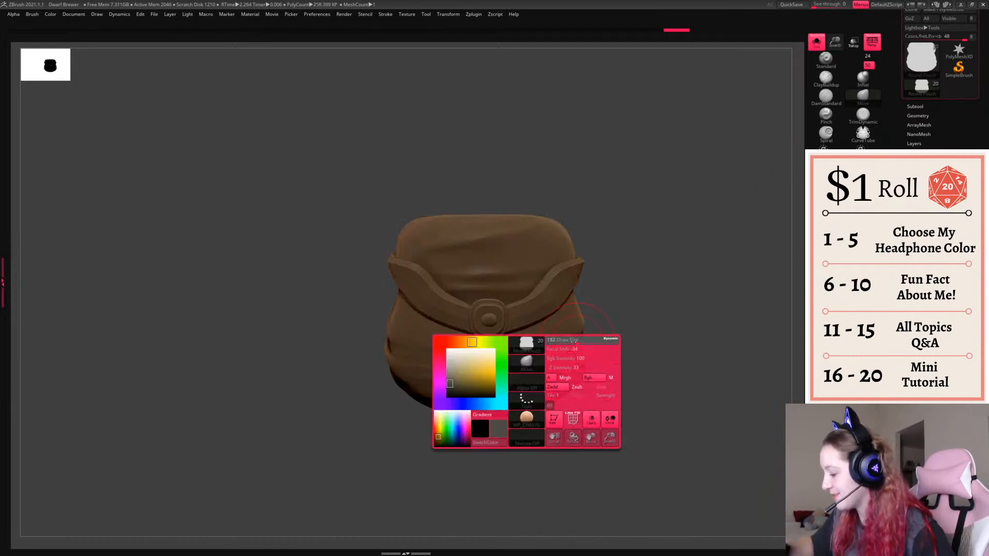
ctrl+click(650, 341)
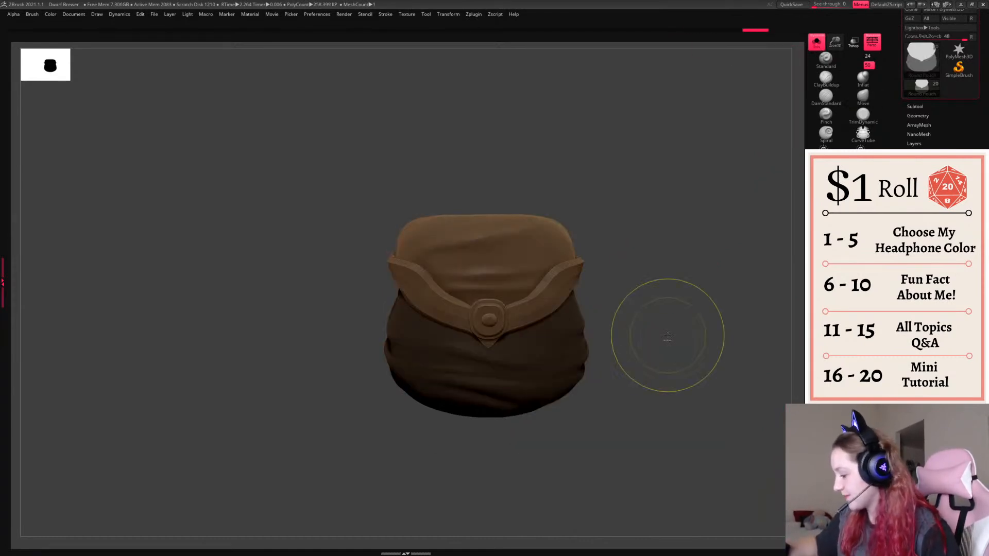
ctrl+click(666, 327)
key(w)
mouse_move(556, 365)
mouse_down()
mouse_move(556, 399)
mouse_move(568, 374)
mouse_up()
key(q)
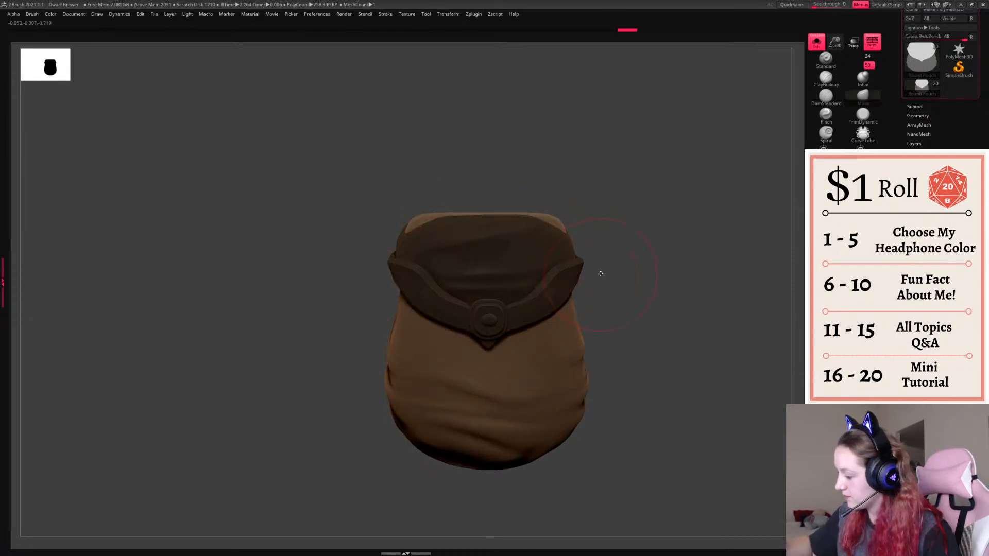
- Sculpt fabric folds on the sides of the round pouch's body with the BrushFabricCloth brush, then clear the mask
key(s)
mouse_move(561, 228)
mouse_down()
mouse_move(540, 230)
mouse_move(550, 250)
mouse_up()
key(b)
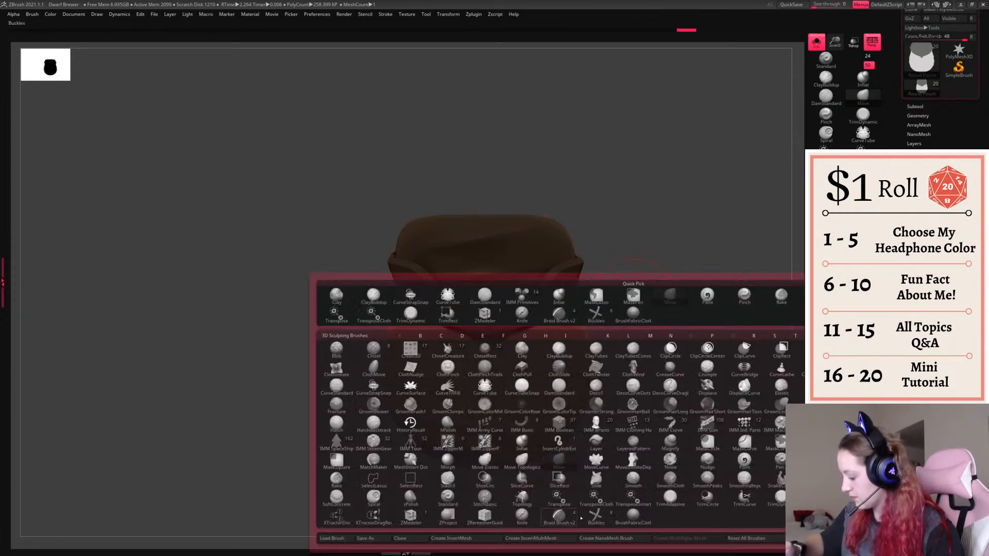
click(632, 516)
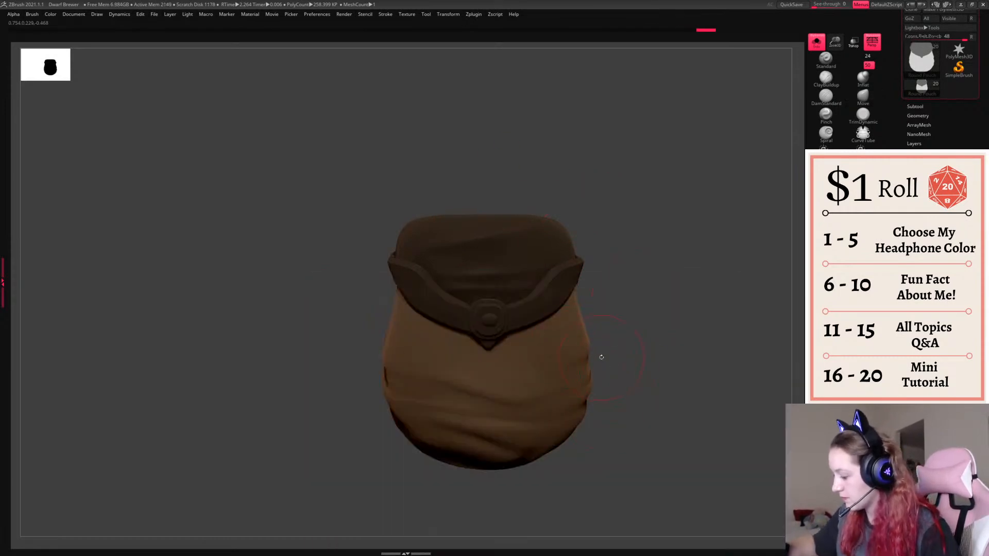
drag(590, 345, 547, 318)
drag(547, 319, 588, 356)
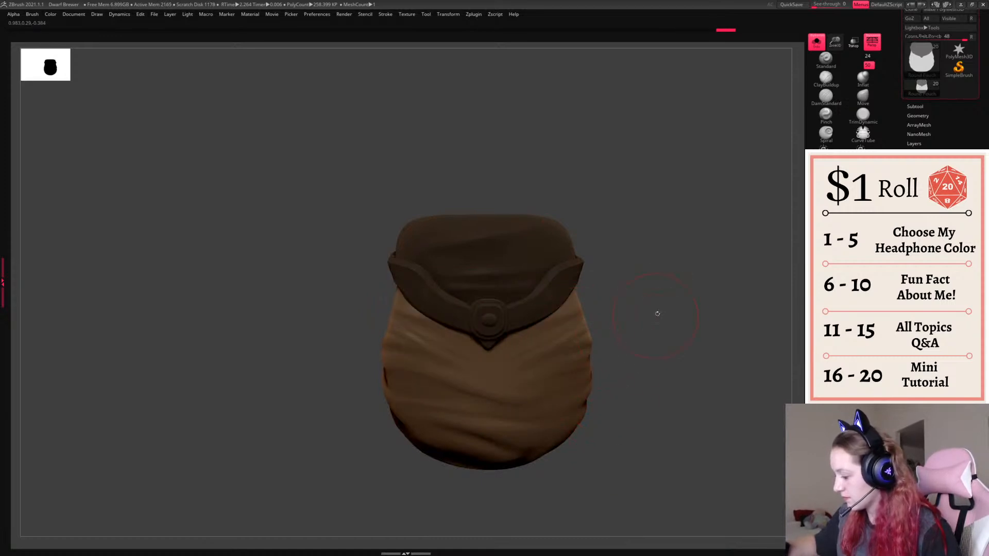
ctrl+drag(651, 318, 664, 340)
- Adjust the embed depth of the Buckles brush and insert an X-shaped lace on the pouch's upper side
right_click(617, 369)
right_drag(616, 369, 541, 350)
alt+right_drag(737, 299, 639, 310)
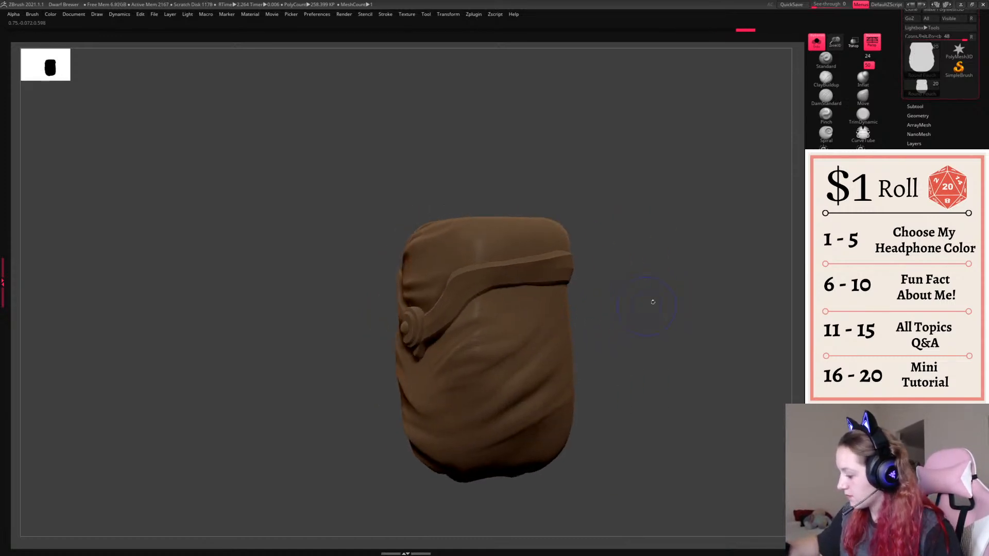
right_click(639, 310)
key(b)
click(516, 521)
drag(510, 337, 531, 363)
key(ctrl+z)
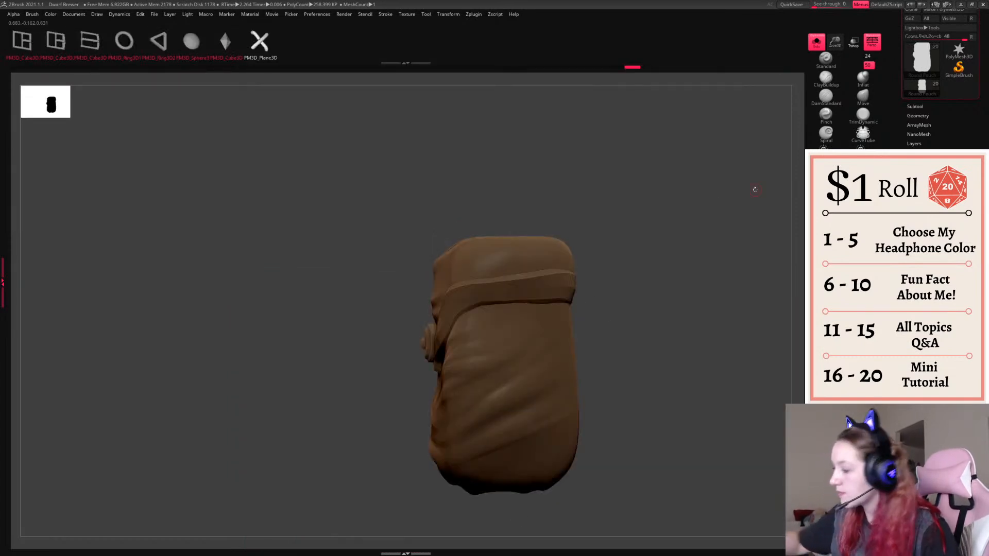
click(32, 15)
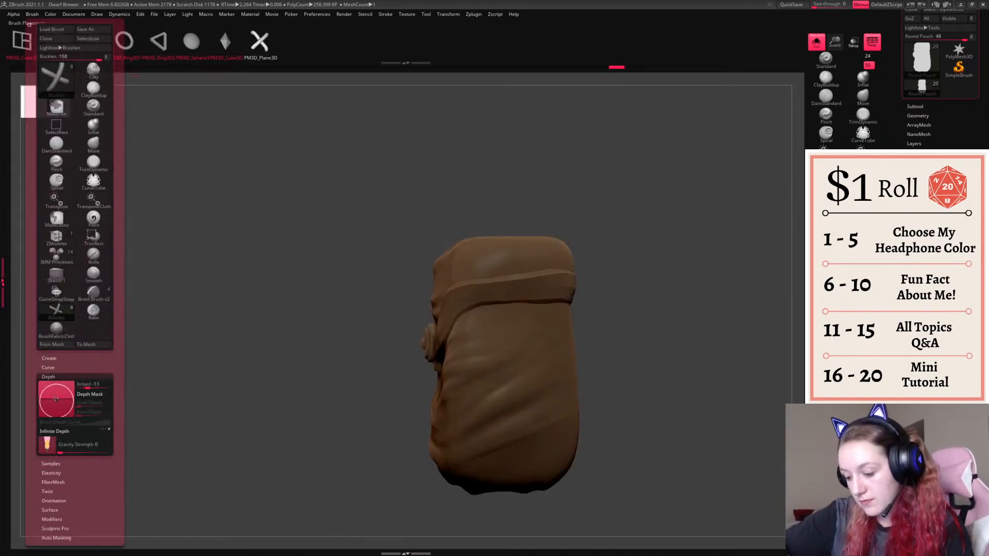
mouse_move(509, 333)
mouse_down()
mouse_move(521, 350)
mouse_move(521, 455)
mouse_up()
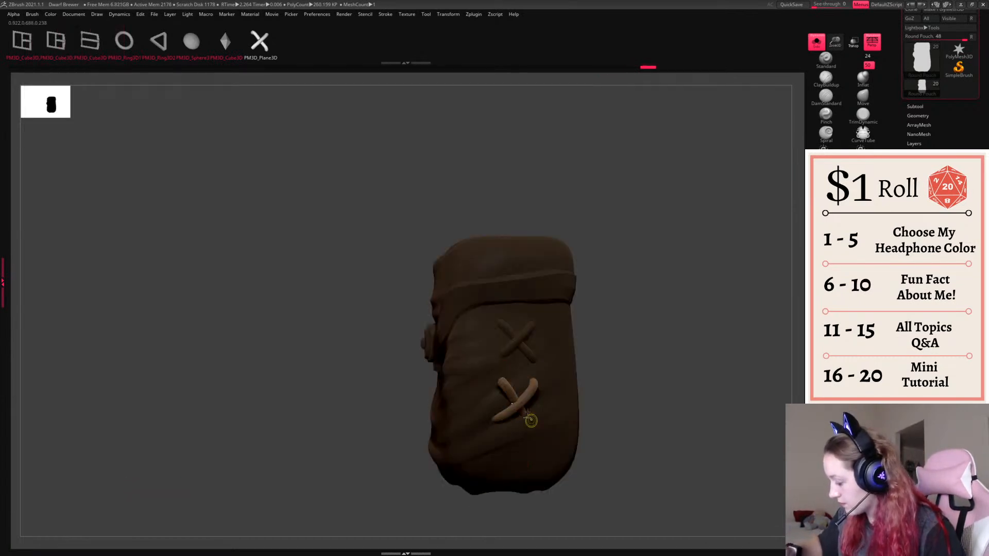
- Insert two more X-shaped laces below the first on the pouch's side, rotating the middle one to line up
key(ctrl+z)
drag(518, 407, 533, 418)
key(w)
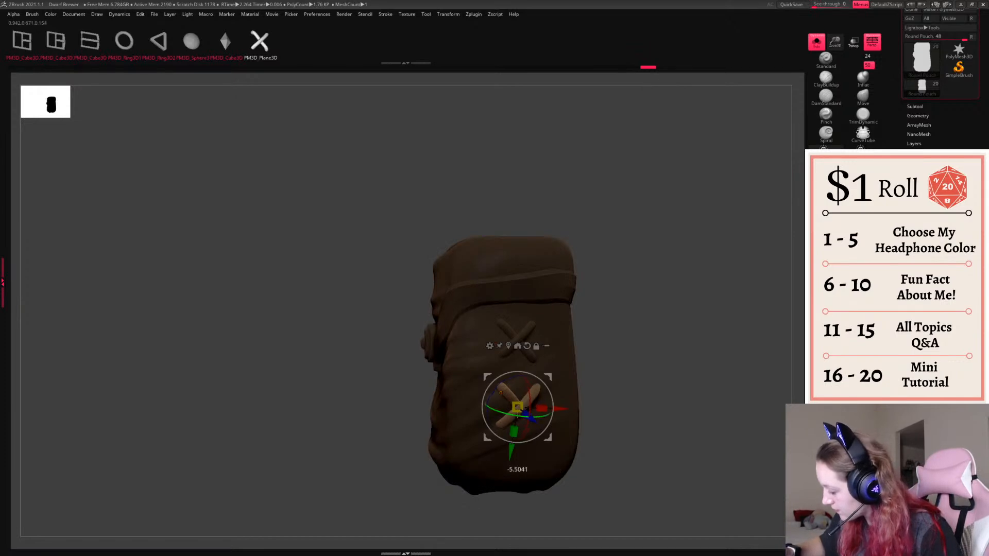
drag(541, 379, 542, 377)
key(q)
drag(582, 425, 575, 435)
drag(515, 460, 515, 473)
drag(647, 423, 641, 420)
key(ctrl+z)
drag(514, 460, 511, 478)
drag(618, 437, 578, 399)
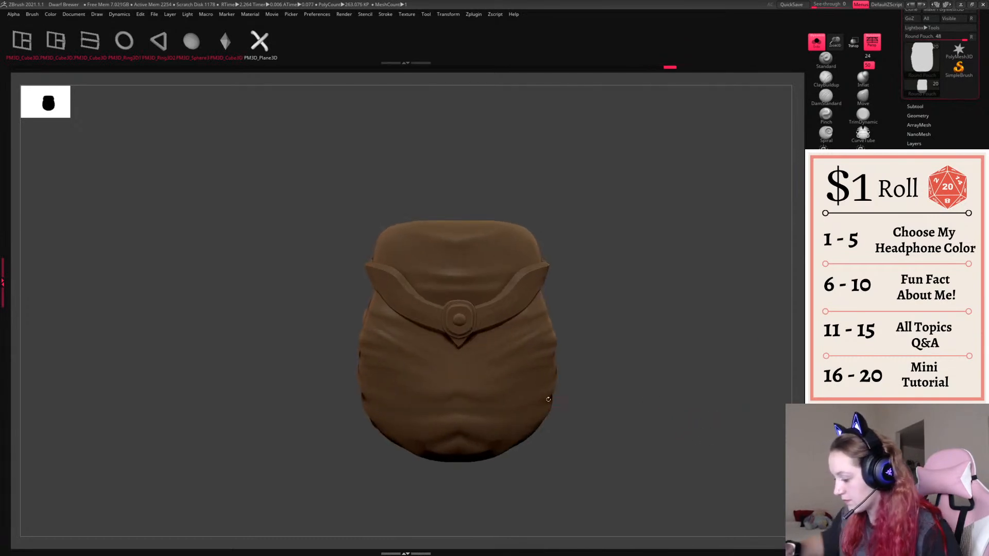
- Smooth the mirrored crease on the pouch's lower front and sculpt new folds across it with the BrushFabricCloth brush
right_click(464, 407)
shift+drag(464, 407, 469, 431)
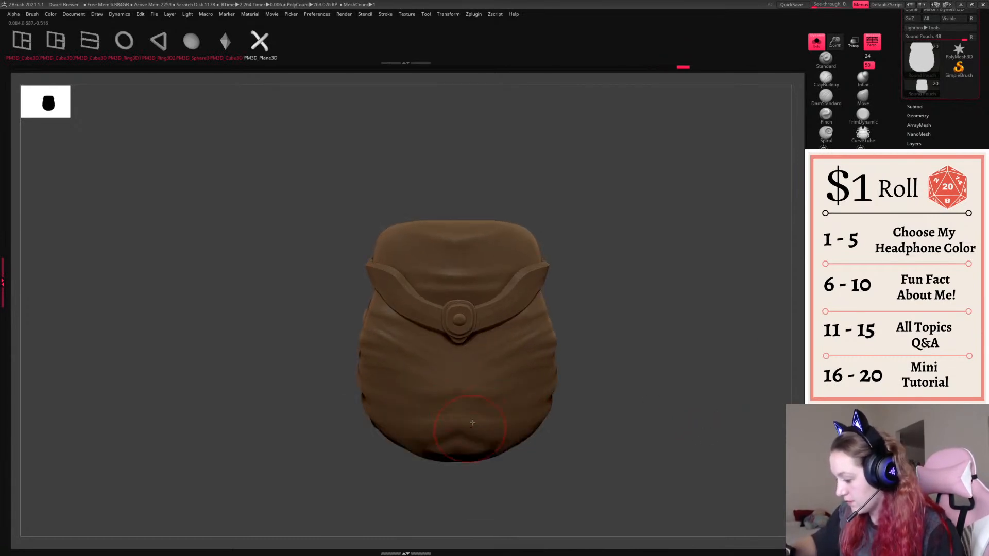
key(b)
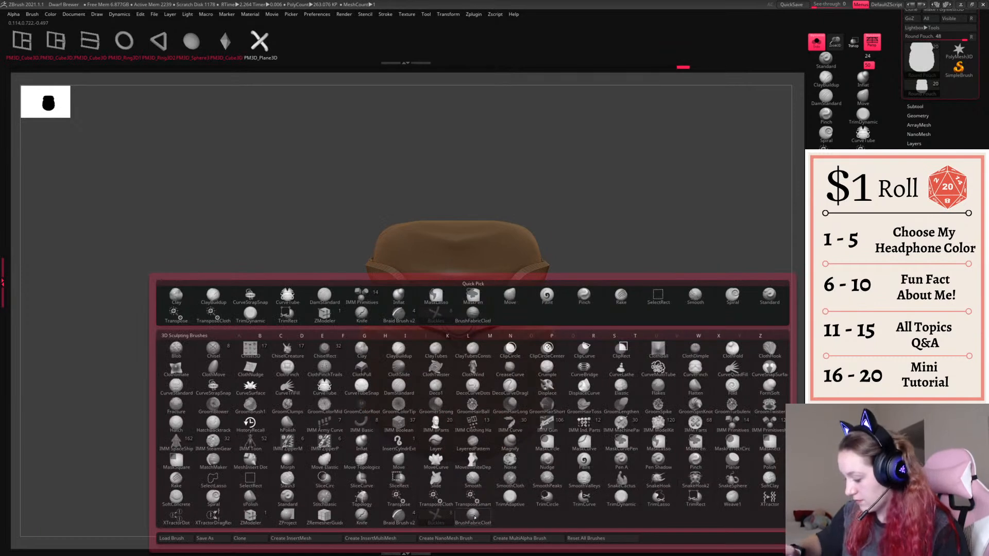
click(474, 517)
right_click(489, 414)
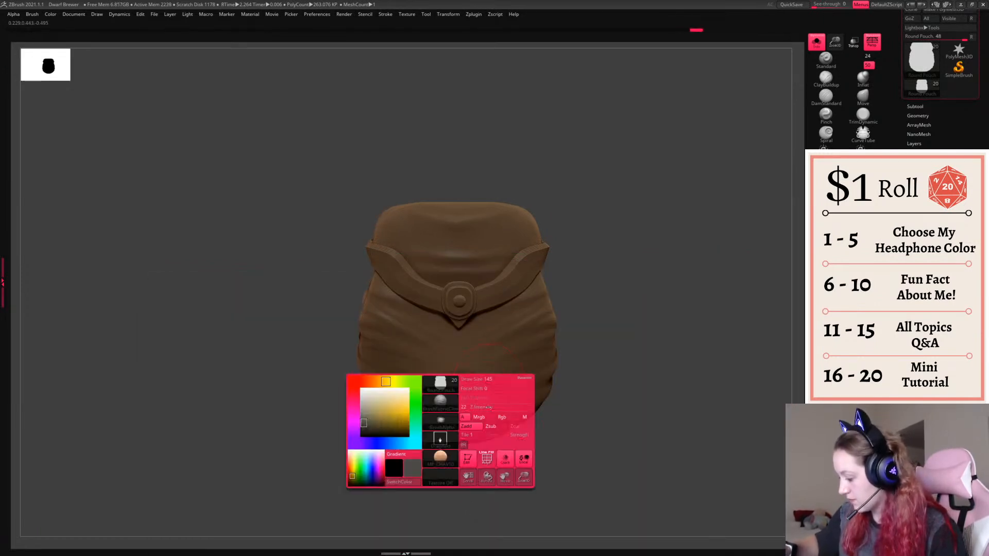
drag(671, 362, 676, 341)
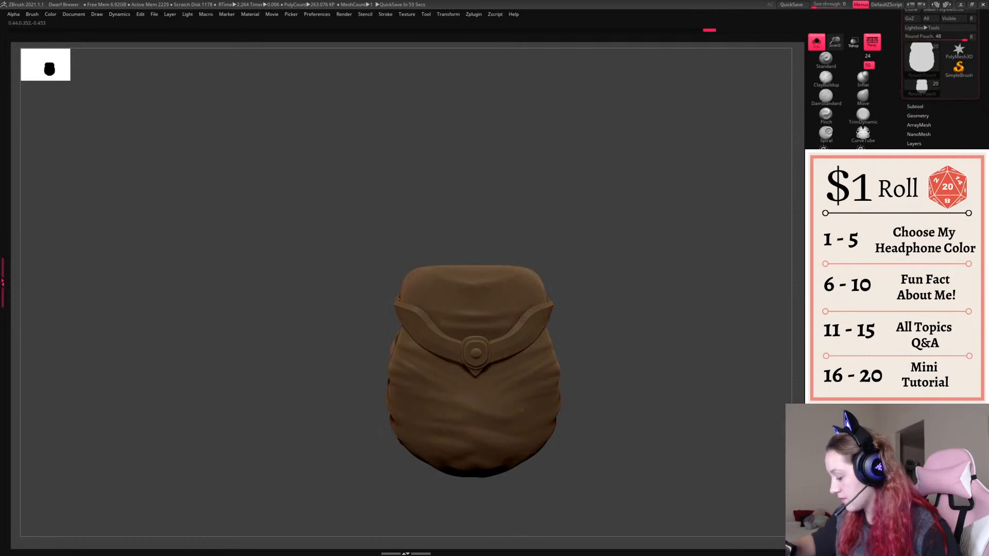
- Hide the round pouch's body so only its flap and cross laces remain, and show the whole dwarf again
ctrl+shift+click(521, 410)
ctrl+shift+drag(625, 394, 652, 407)
drag(659, 394, 693, 386)
right_click(597, 341)
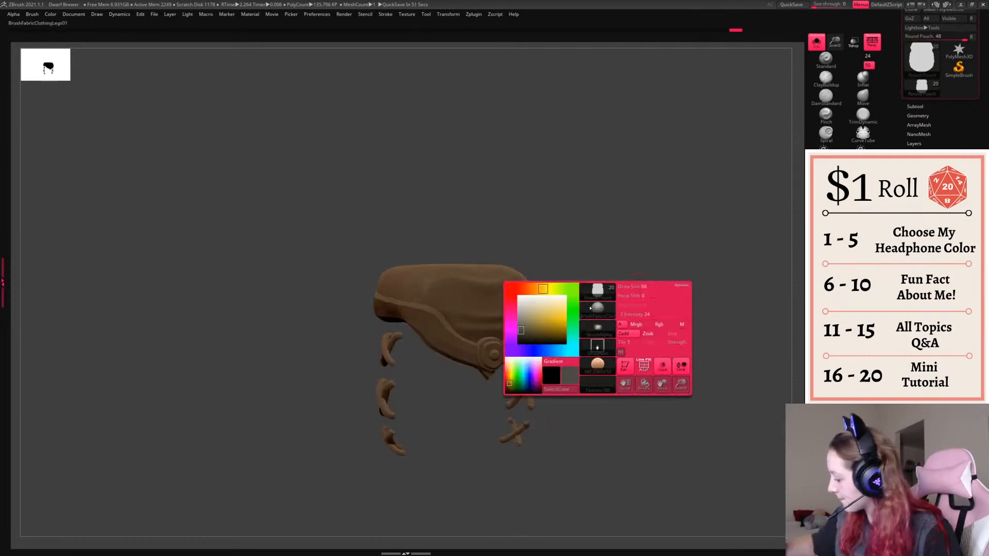
click(817, 42)
drag(709, 244, 706, 332)
alt+click(477, 401)
right_click(616, 423)
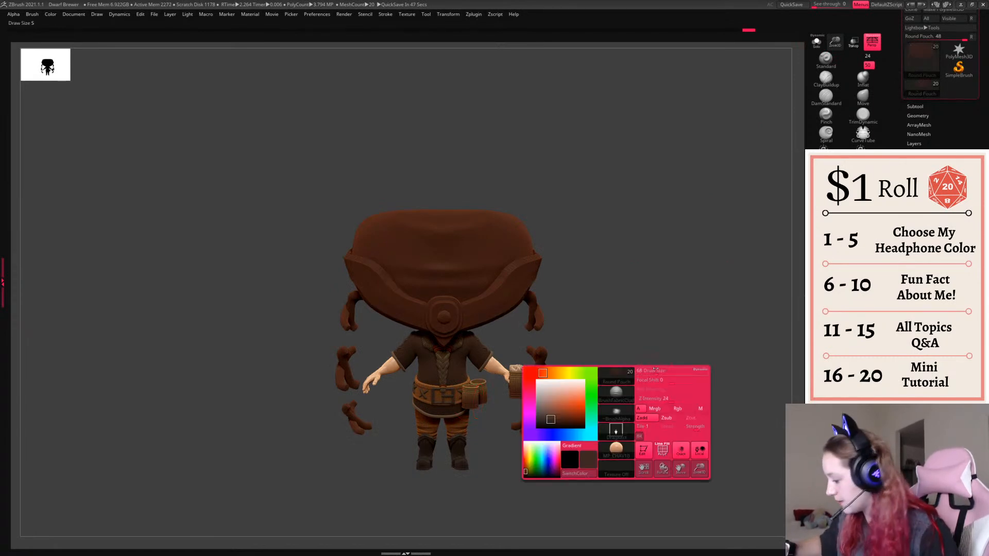
- Fill the pouch's visible flap and lace pieces with dark brown, and switch the display to the pouch's other parts
click(549, 420)
key(ctrl+f)
ctrl+shift+click(671, 370)
drag(647, 362, 579, 335)
ctrl+shift+click(442, 381)
key(w)
key(q)
ctrl+shift+click(610, 353)
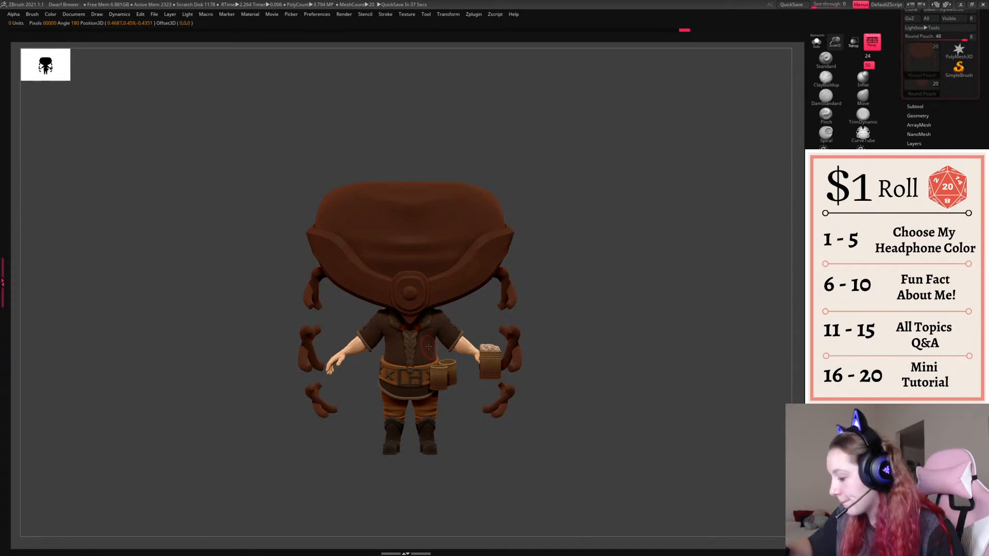
ctrl+shift+click(444, 278)
ctrl+shift+click(610, 282)
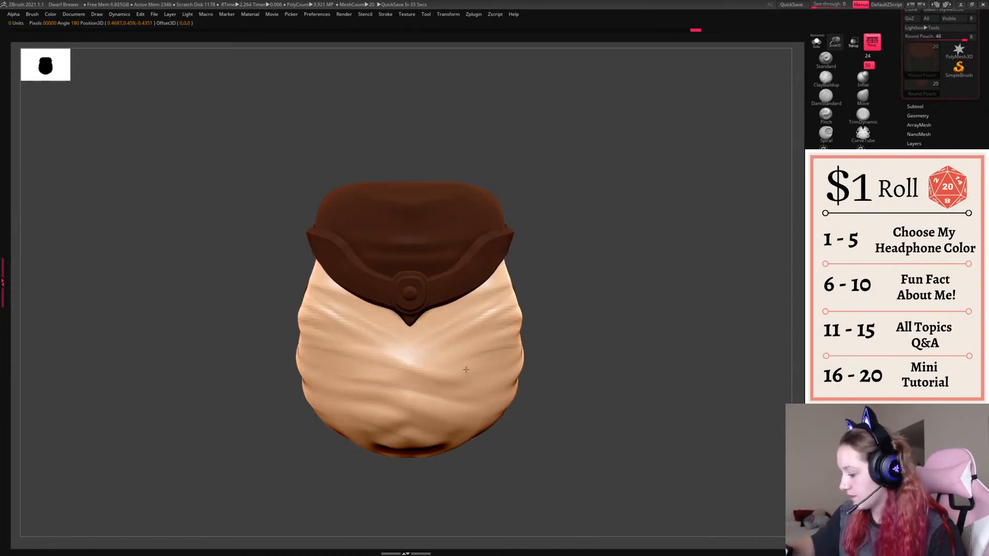
- Colour the pouch's body dark brown and its round button grey-brown, isolating each part, and show the complete pouch
key(shift+s)
mouse_move(613, 383)
mouse_down()
mouse_move(733, 404)
mouse_move(772, 371)
mouse_move(682, 381)
mouse_move(684, 392)
mouse_up()
key(ctrl+shift+z)
key(ctrl+shift+z)
ctrl+drag(556, 377, 741, 493)
mouse_move(690, 397)
mouse_down()
mouse_move(592, 383)
mouse_move(682, 384)
mouse_move(679, 402)
mouse_up()
ctrl+shift+click(415, 302)
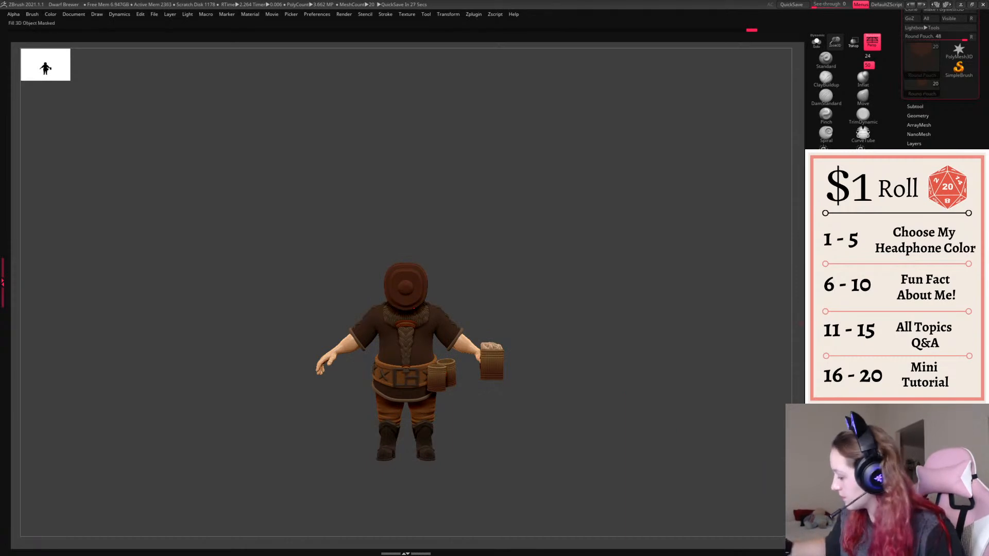
ctrl+shift+click(616, 343)
key(w)
drag(578, 320, 534, 326)
alt+click(522, 331)
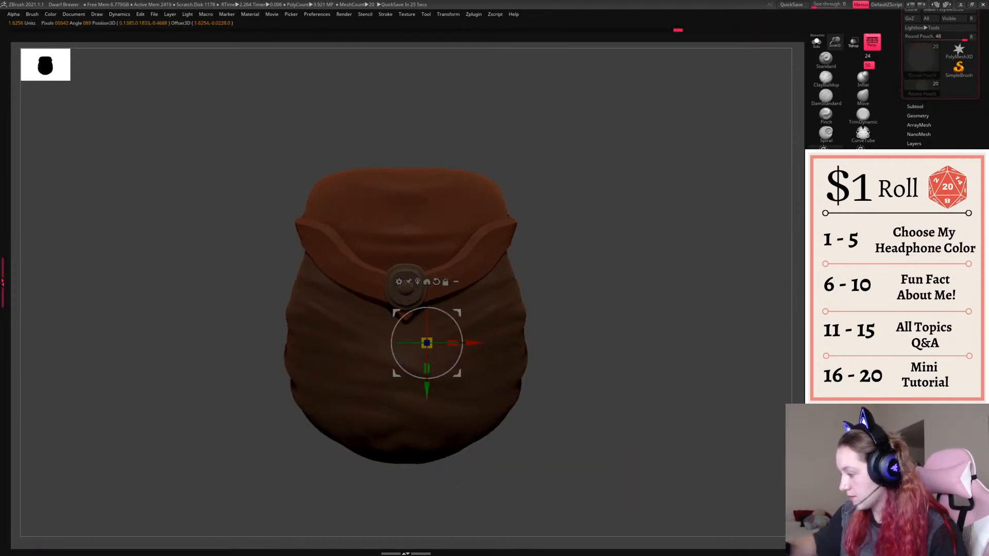
- Scale the pouch down and move it to the dwarf's belt, on the side of the buckle opposite the mugs
click(917, 116)
key(ctrl+d)
key(ctrl+z)
drag(426, 347, 427, 436)
alt+drag(662, 288, 667, 412)
drag(461, 342, 365, 338)
drag(682, 268, 693, 229)
drag(337, 308, 335, 455)
drag(638, 251, 587, 332)
drag(415, 338, 388, 385)
drag(638, 279, 533, 272)
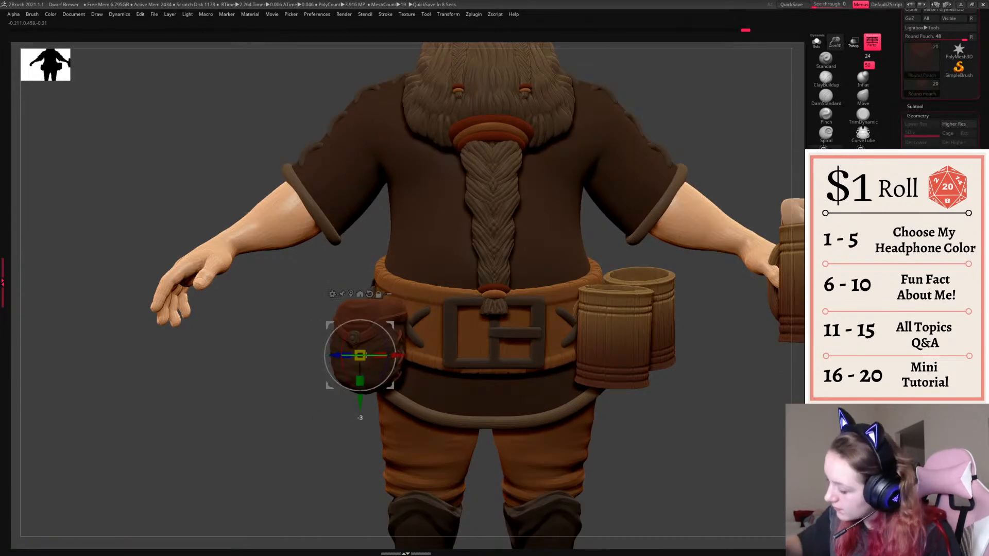
- Turn the pouch to follow the belt's curve, checking its orientation from above and from the side
drag(390, 344, 628, 413)
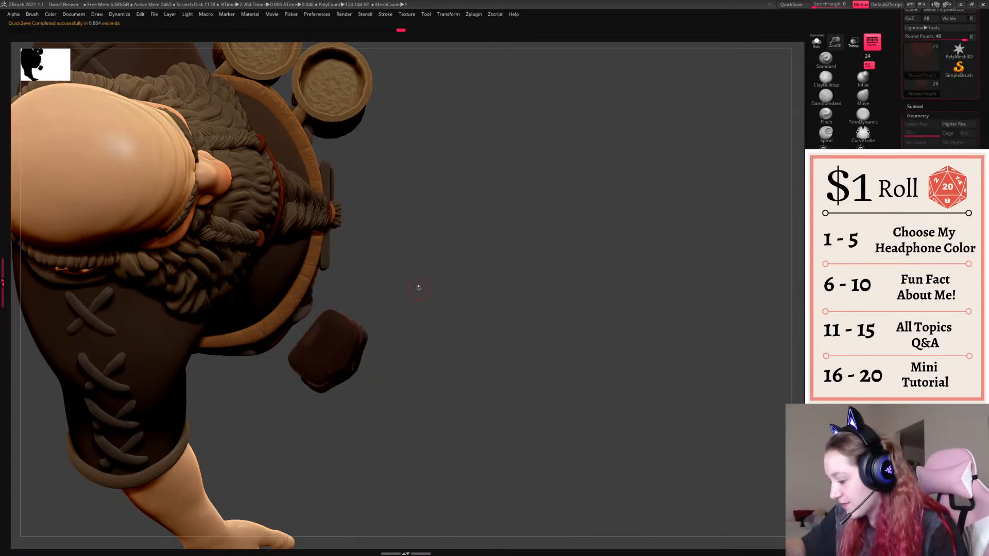
key(space)
drag(435, 314, 446, 315)
key(space)
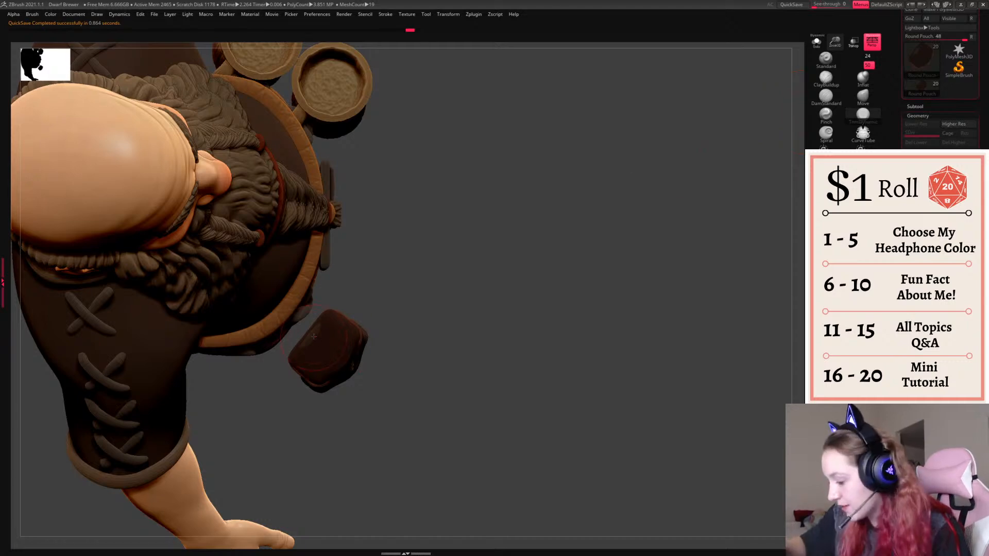
drag(306, 345, 618, 333)
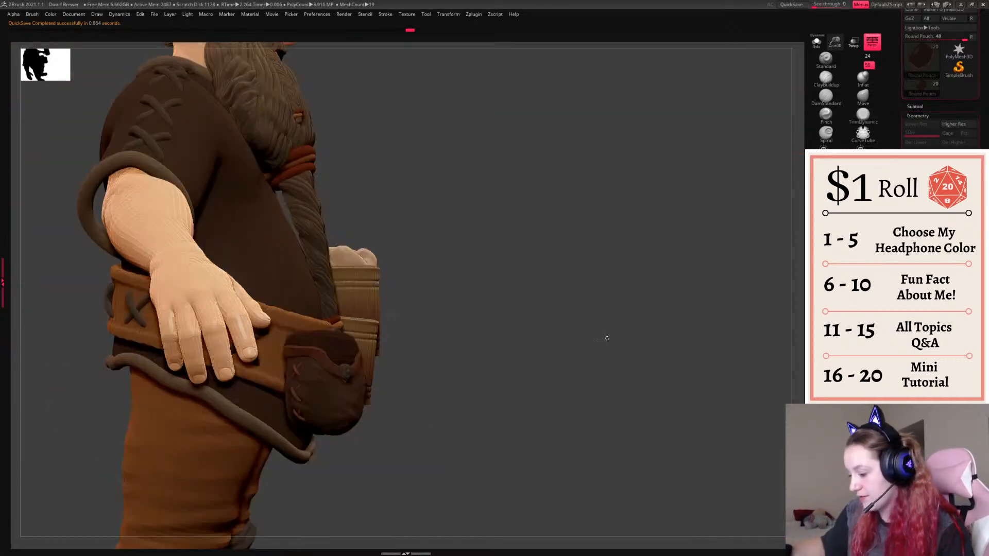
key(w)
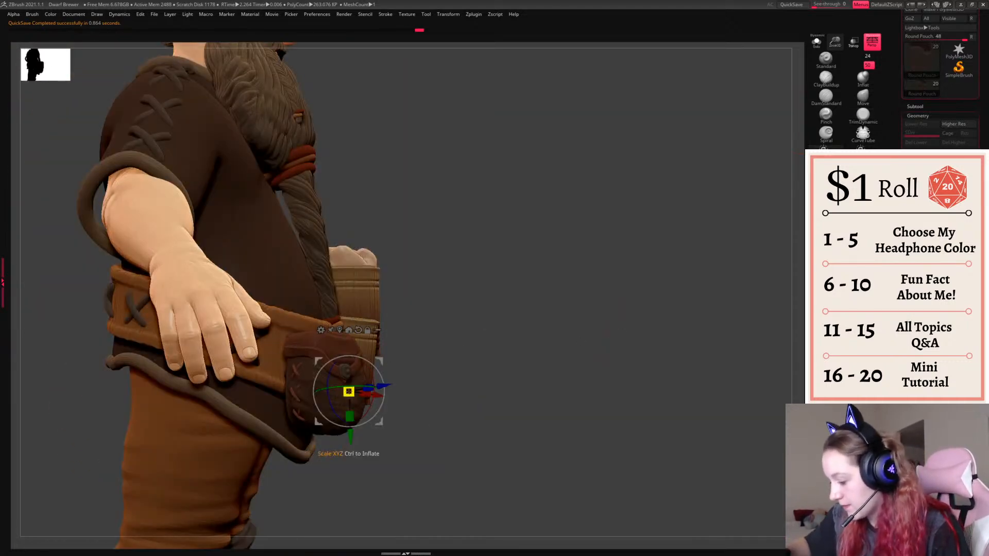
drag(380, 375, 379, 411)
key(q)
shift+drag(415, 344, 681, 482)
- Nudge the pouch inward so its back rests against the front of the belt beside the buckle
key(w)
drag(371, 359, 403, 382)
key(q)
drag(721, 388, 737, 475)
key(w)
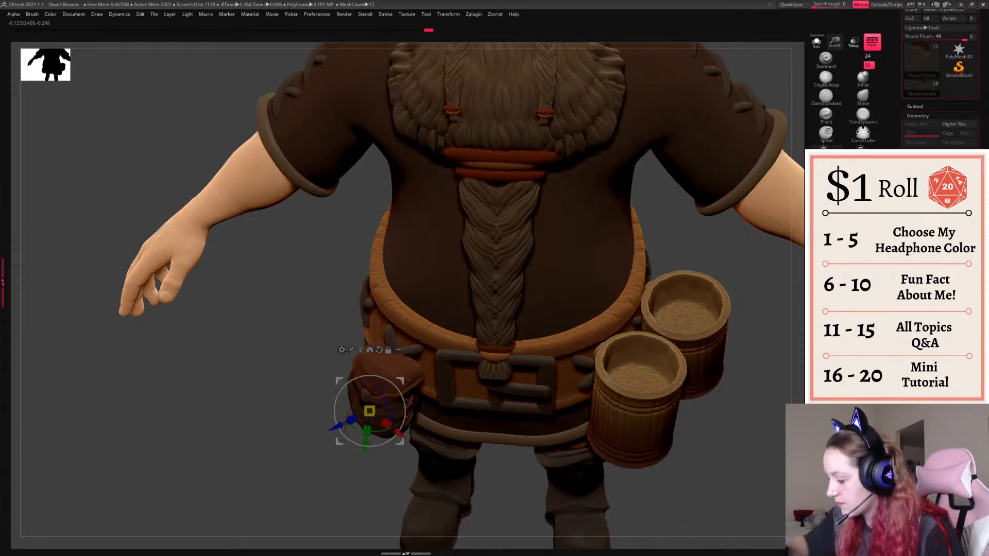
drag(693, 433, 641, 440)
key(f)
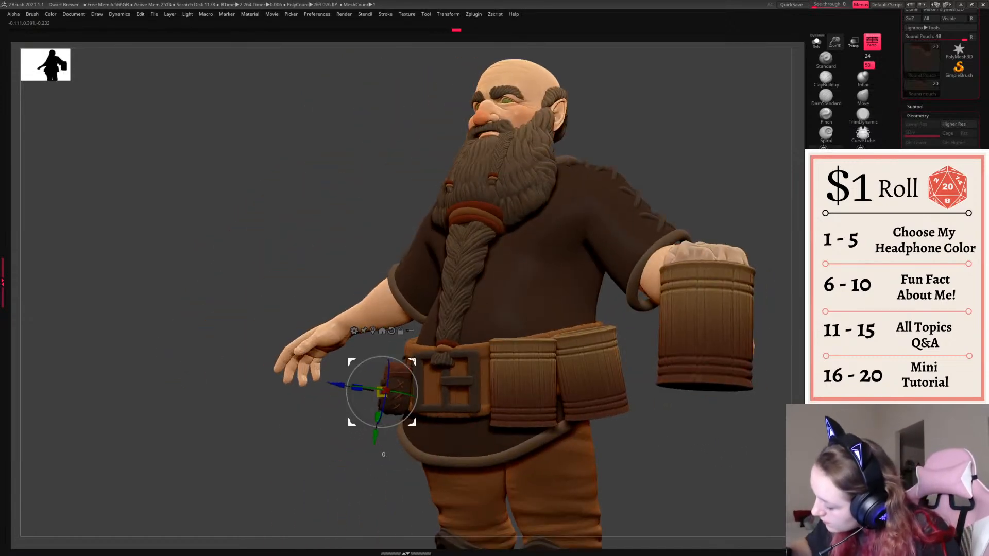
drag(587, 392, 650, 394)
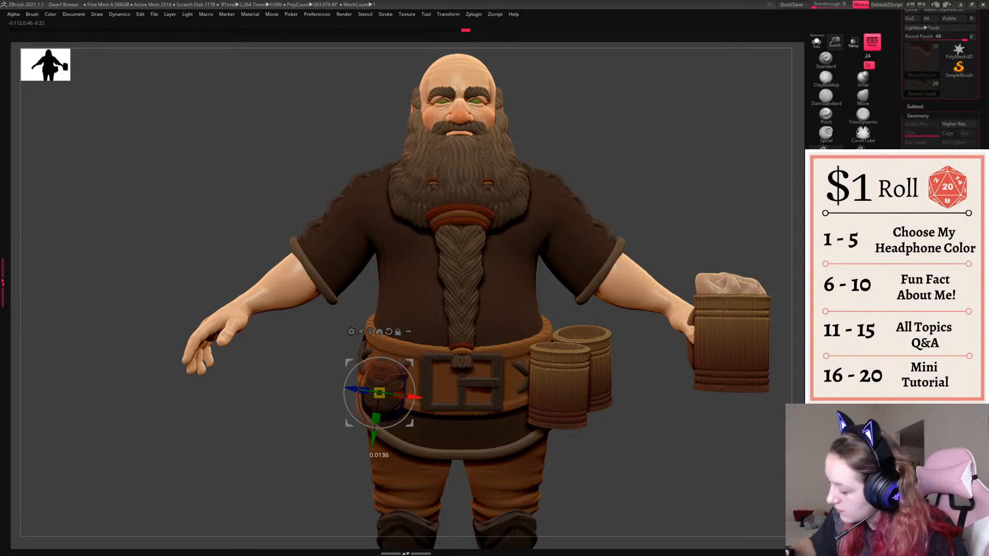
- Duplicate the pouch and slide the copy along the belt toward the dwarf's hip
drag(673, 441, 653, 442)
drag(679, 508, 653, 388)
mouse_move(649, 439)
mouse_down()
mouse_move(693, 441)
mouse_move(612, 443)
mouse_move(665, 441)
mouse_move(667, 486)
mouse_move(680, 462)
mouse_move(650, 465)
mouse_move(602, 427)
mouse_move(667, 385)
mouse_move(652, 452)
mouse_up()
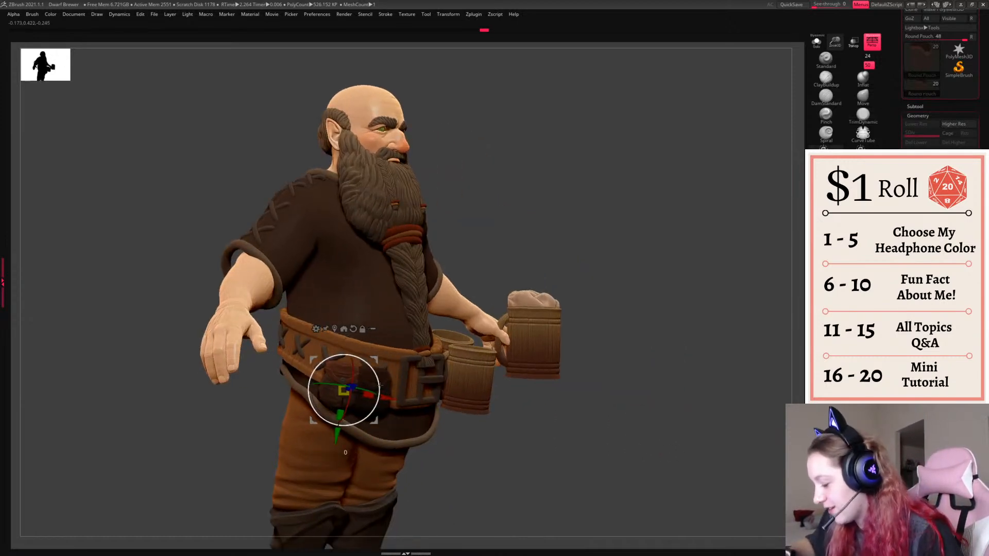
drag(372, 376, 352, 385)
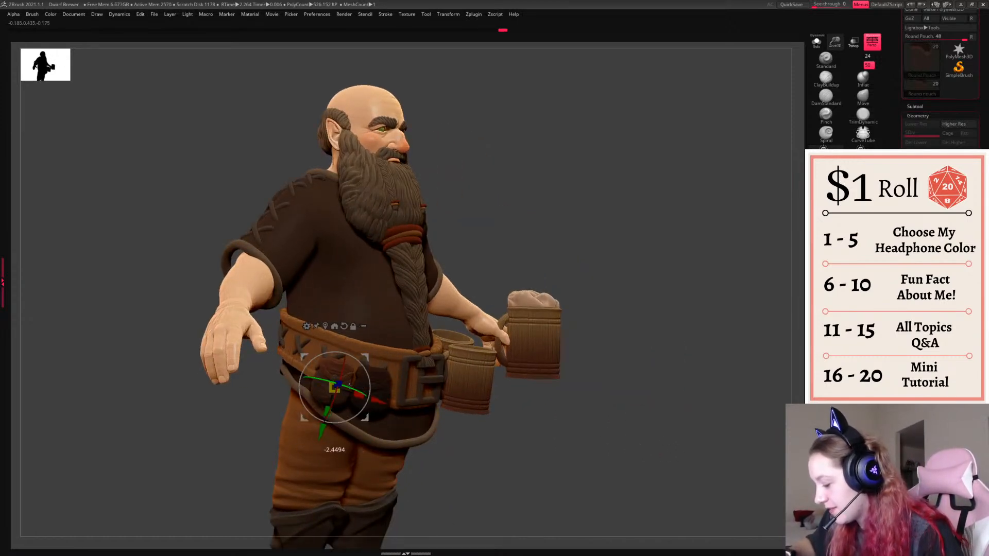
ctrl+right_drag(447, 413, 450, 436)
drag(376, 394, 336, 382)
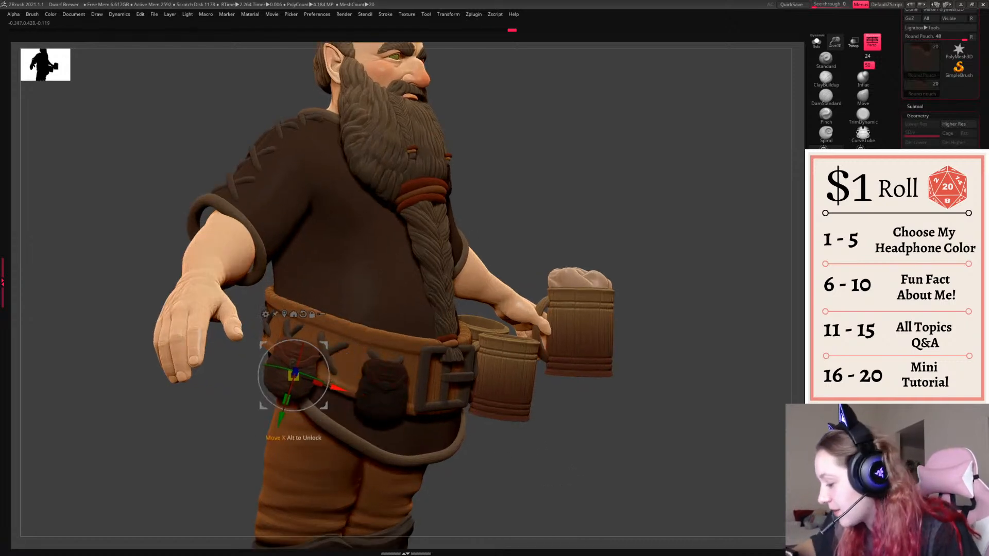
- Rotate and shift the second pouch so it sits flush against the belt at the hip
right_drag(321, 370, 400, 369)
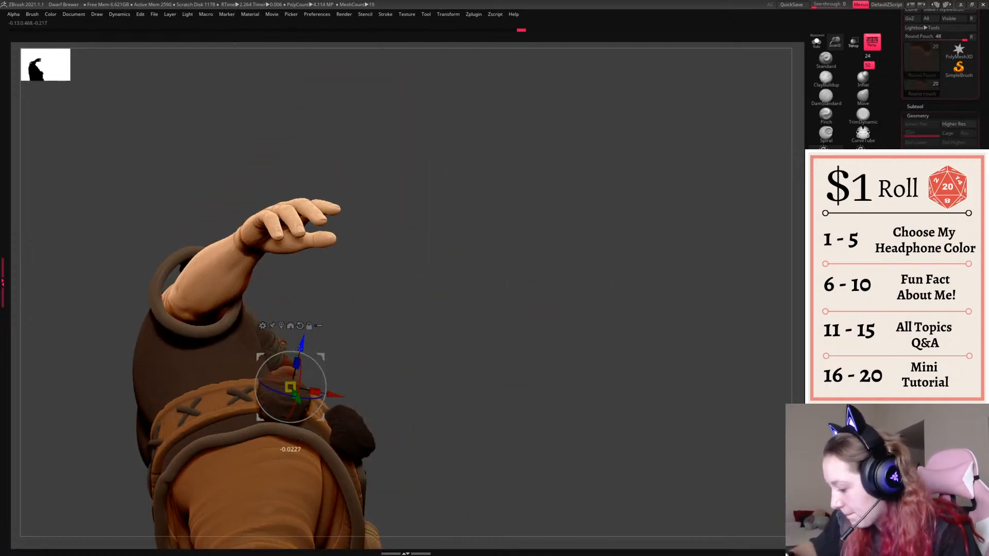
drag(322, 382, 320, 370)
key(q)
mouse_move(426, 356)
right_down()
mouse_move(543, 468)
mouse_move(480, 446)
mouse_move(335, 436)
right_up()
key(w)
drag(282, 424, 285, 416)
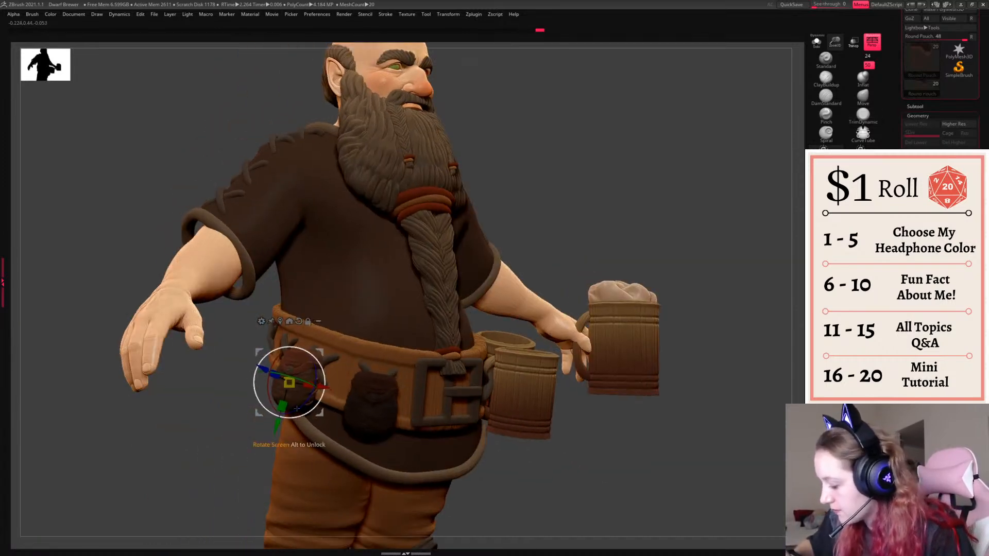
right_drag(323, 369, 346, 370)
drag(322, 394, 314, 391)
key(q)
mouse_move(626, 430)
right_down()
mouse_move(548, 470)
mouse_move(514, 437)
right_up()
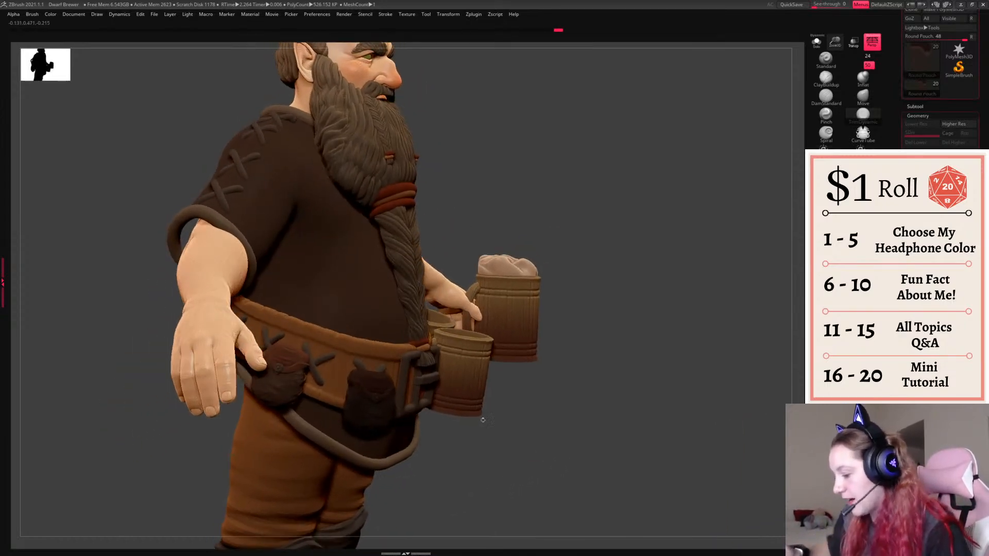
- Duplicate the pouch once more and place the third copy between the other two on the belt
key(w)
ctrl+drag(319, 354, 352, 367)
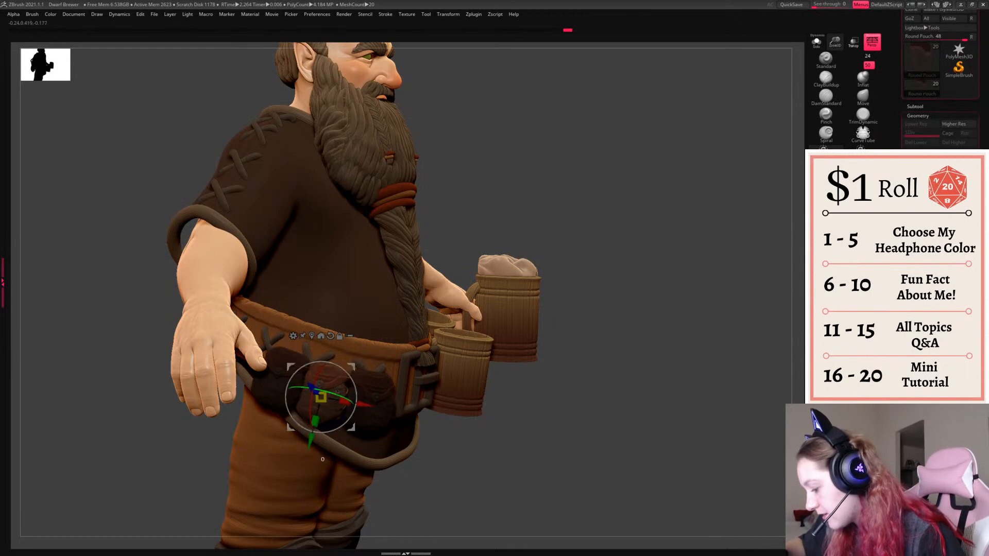
drag(350, 401, 359, 436)
key(q)
right_drag(451, 416, 664, 443)
key(w)
key(q)
key(f)
key(f)
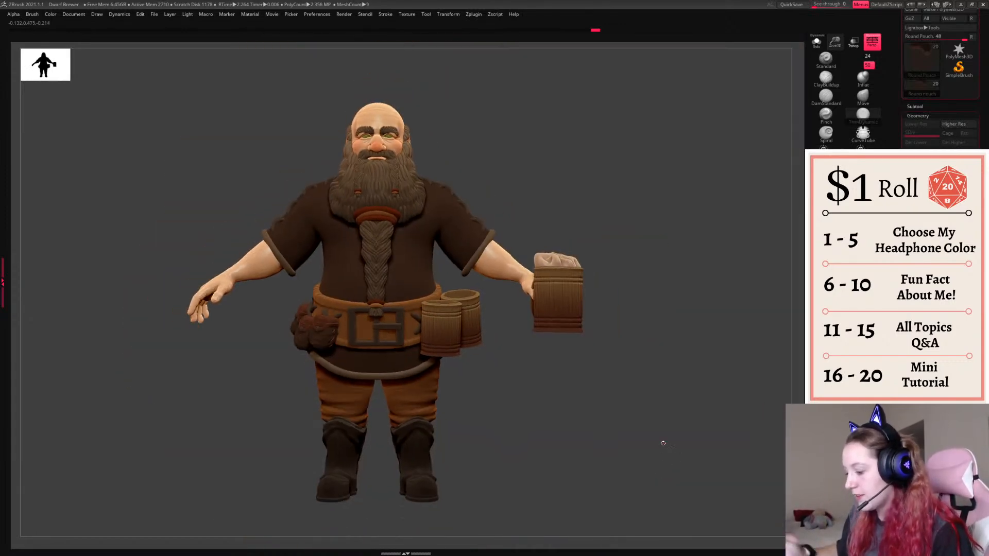
drag(598, 448, 615, 464)
key(f)
- Append a Ring3D primitive as a new subtool and subdivide its mesh
click(915, 107)
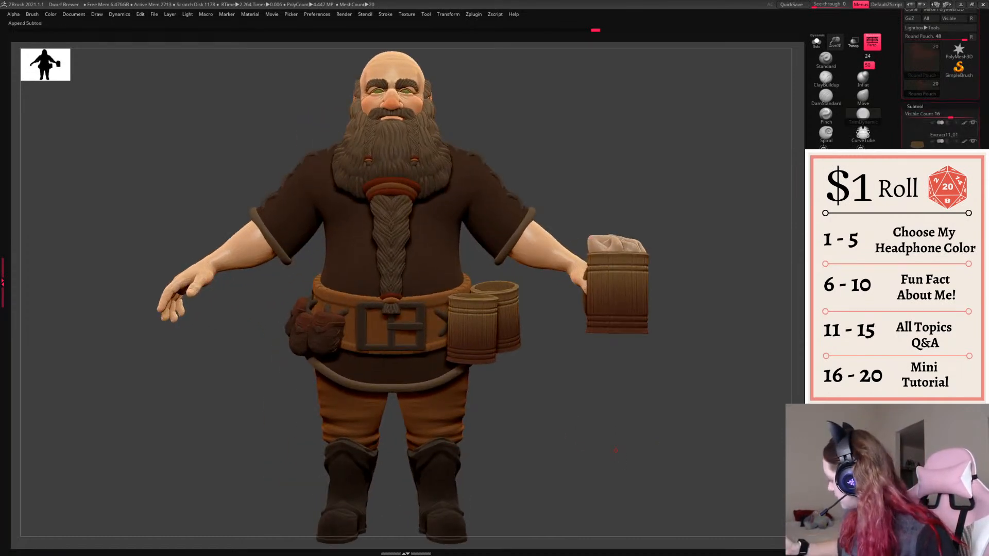
click(952, 471)
click(839, 392)
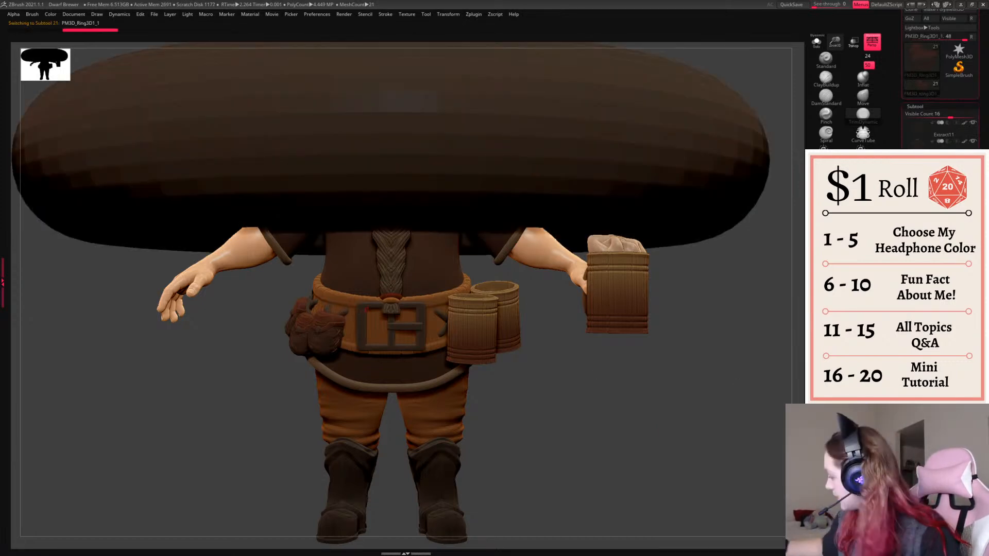
click(915, 106)
click(917, 115)
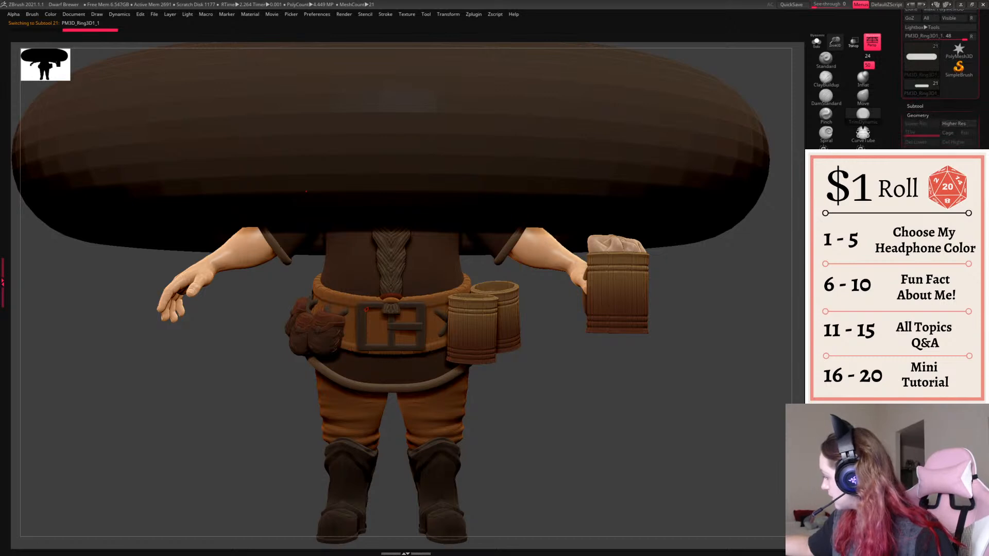
click(926, 144)
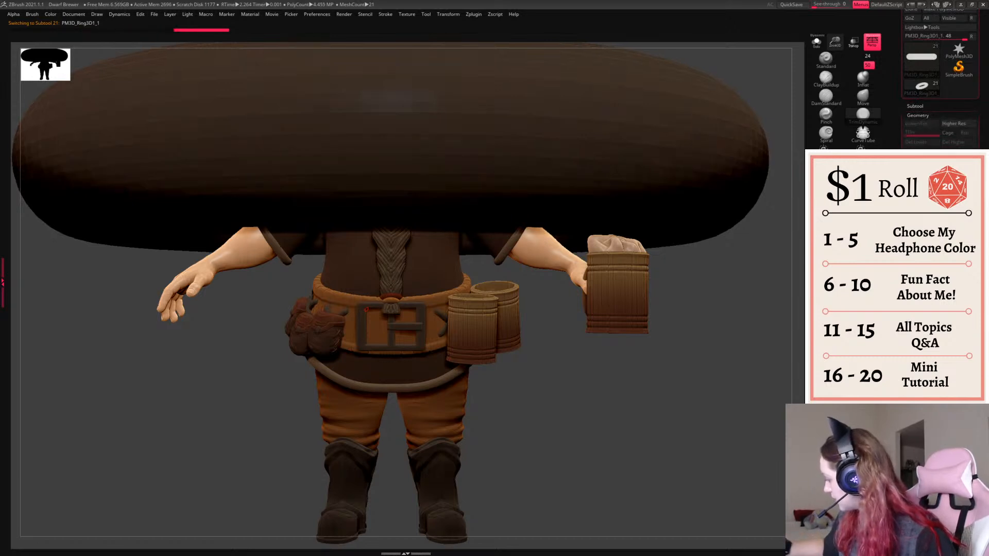
- Scale the ring down to belt-accessory size, move it above the pouches and rotate it
key(w)
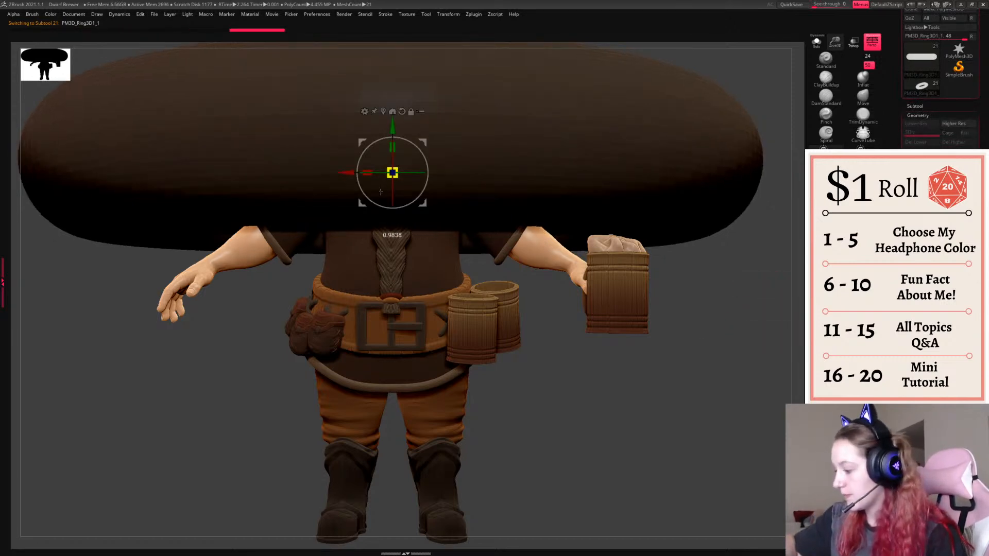
drag(390, 176, 363, 197)
drag(423, 142, 337, 268)
drag(232, 360, 260, 381)
drag(289, 298, 402, 365)
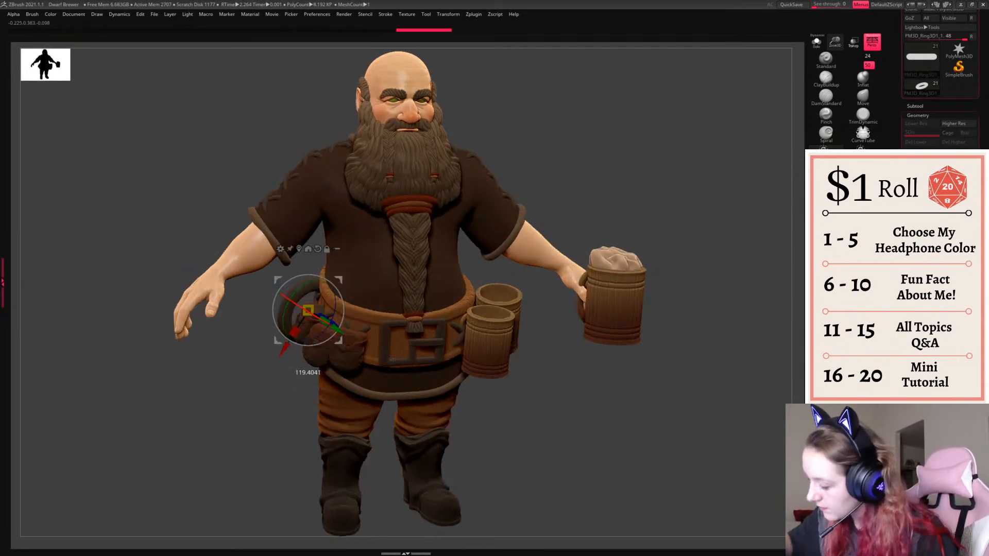
- Tilt the ring and shift it toward the belt beside the pouches
drag(339, 340, 364, 340)
key(q)
mouse_move(625, 376)
alt+mouse_down()
mouse_move(640, 435)
mouse_move(706, 456)
alt+mouse_up()
key(w)
mouse_move(366, 333)
mouse_down()
mouse_move(382, 344)
mouse_move(359, 326)
mouse_up()
right_drag(416, 332, 421, 352)
drag(364, 326, 334, 324)
drag(364, 342, 362, 340)
- Try to fit the ring around the belt near the pouches with small moves and rotations
key(q)
mouse_move(598, 435)
mouse_down()
mouse_move(644, 433)
mouse_move(604, 437)
mouse_up()
drag(364, 313, 365, 294)
key(q)
mouse_move(664, 444)
mouse_down()
mouse_move(662, 411)
mouse_move(669, 446)
mouse_up()
key(w)
drag(338, 379, 338, 378)
drag(336, 324, 338, 322)
mouse_move(365, 304)
mouse_down()
mouse_move(369, 317)
mouse_move(331, 311)
mouse_move(358, 300)
mouse_up()
drag(634, 418, 644, 443)
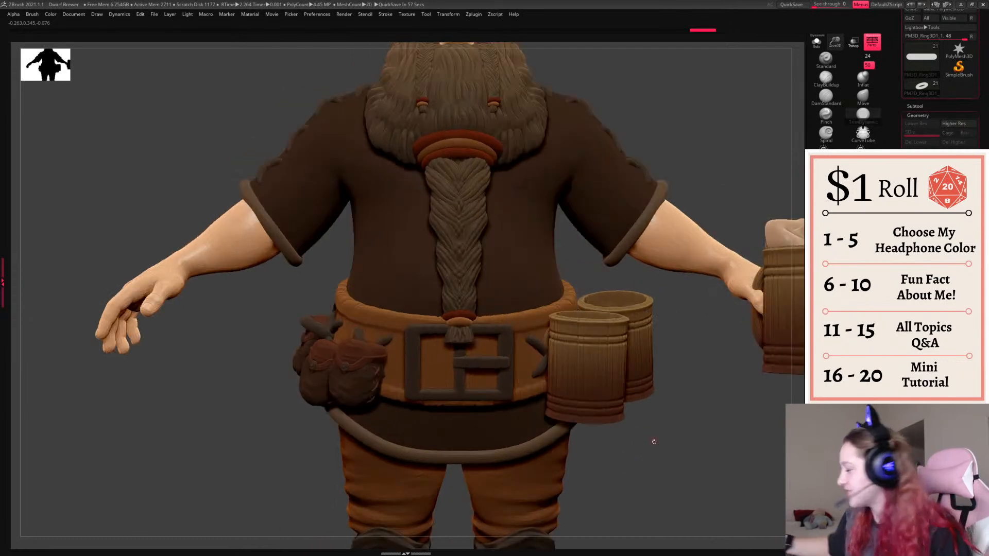
- Delete the ring subtool, leaving the dwarf with the pouches and mugs
click(915, 107)
drag(722, 460, 735, 481)
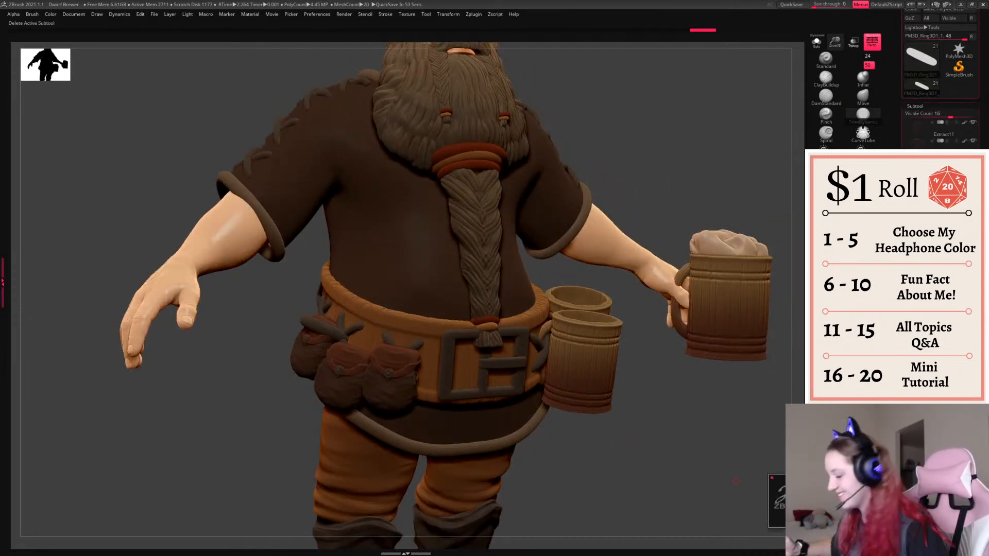
drag(718, 490, 691, 432)
drag(605, 402, 637, 440)
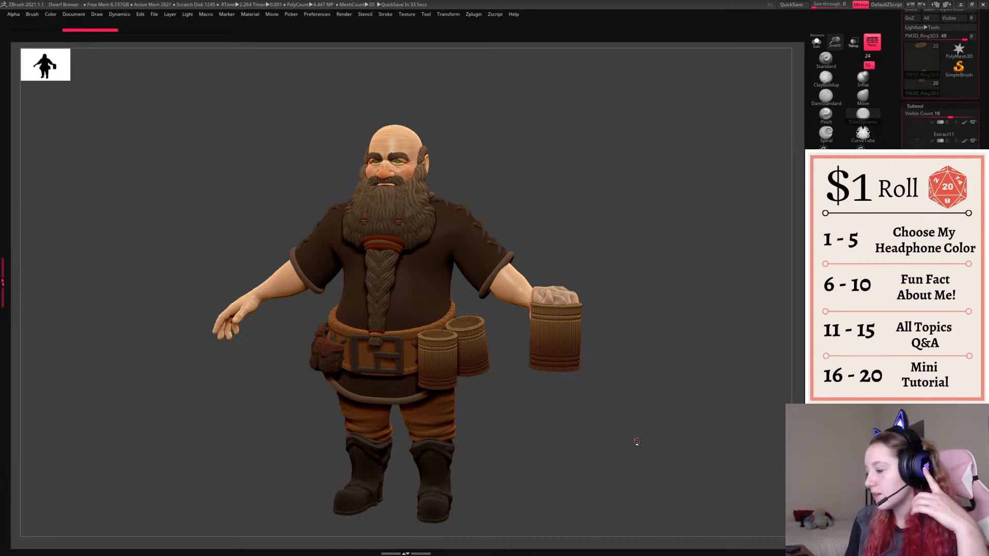
drag(636, 441, 567, 426)
mouse_move(616, 445)
mouse_down()
mouse_move(594, 439)
mouse_move(610, 464)
mouse_up()
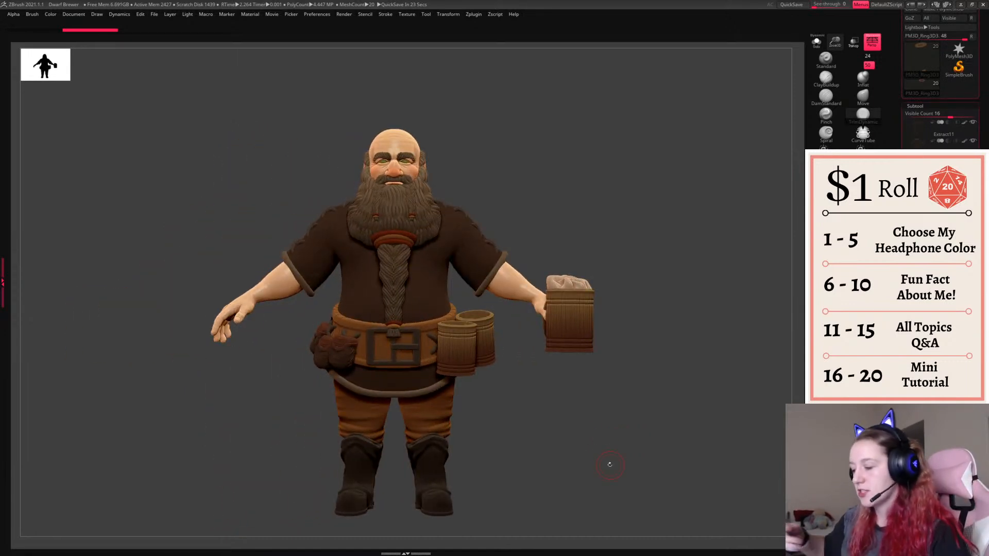
- Save the project as Dwarf Brewer in the Stretch Goals Part 3 folder's Dwarf Brewer subfolder, replacing the existing file
key(ctrl+s)
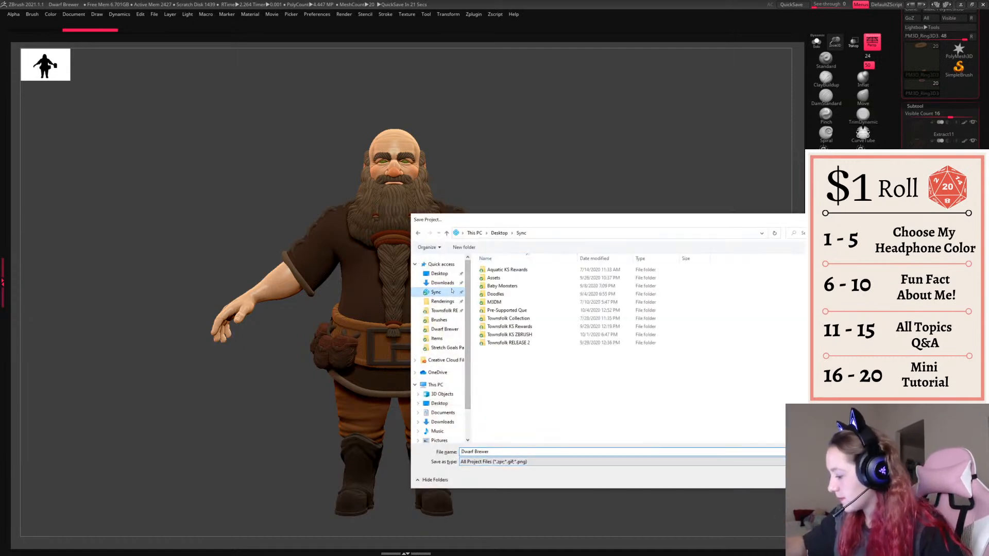
double_click(525, 335)
double_click(536, 269)
double_click(537, 271)
key(Return)
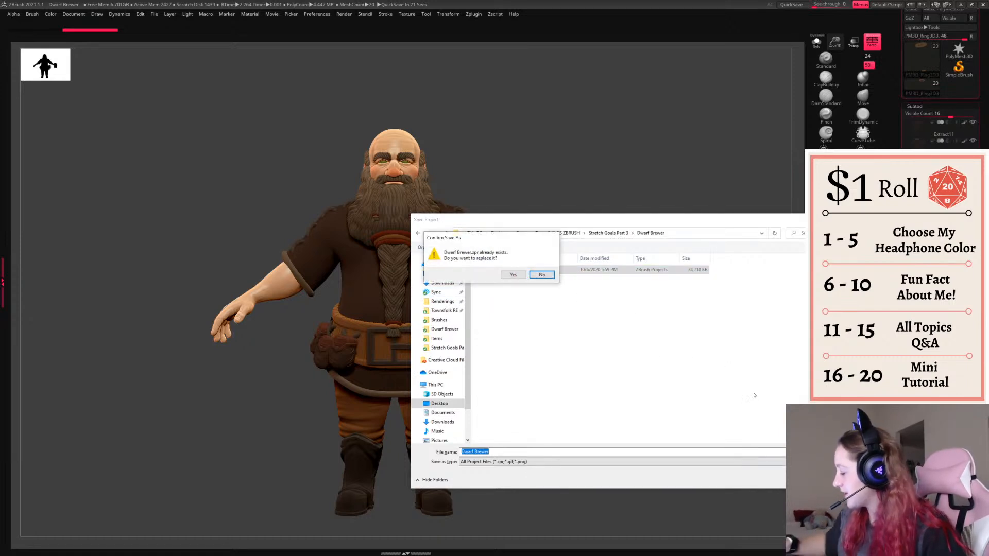
click(513, 274)
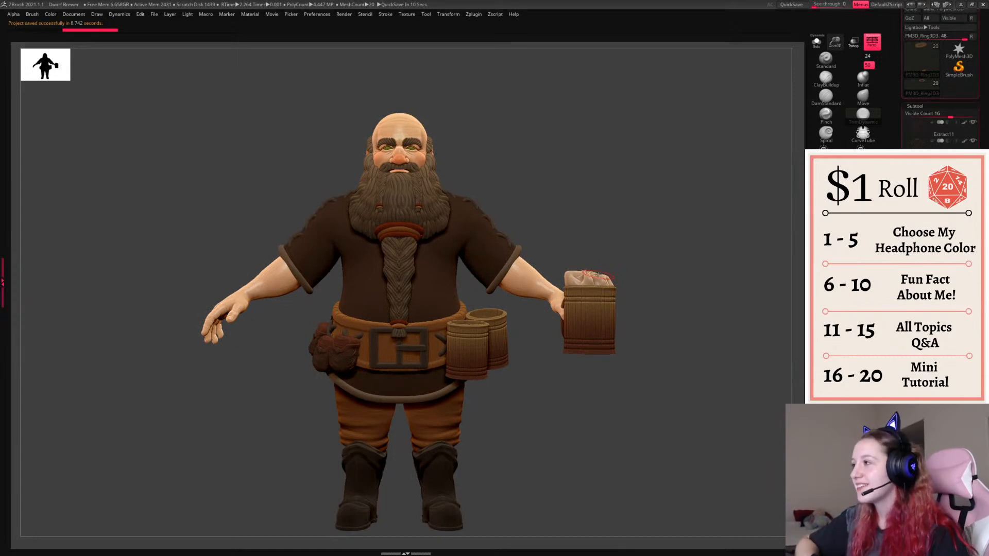
alt+drag(696, 442, 682, 444)
drag(951, 114, 951, 113)
drag(697, 426, 715, 394)
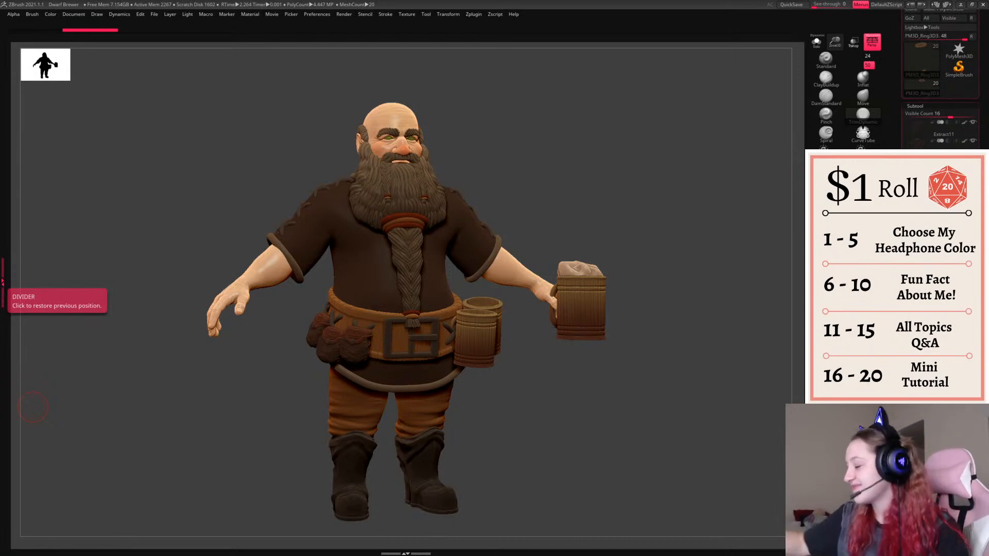
drag(687, 403, 687, 422)
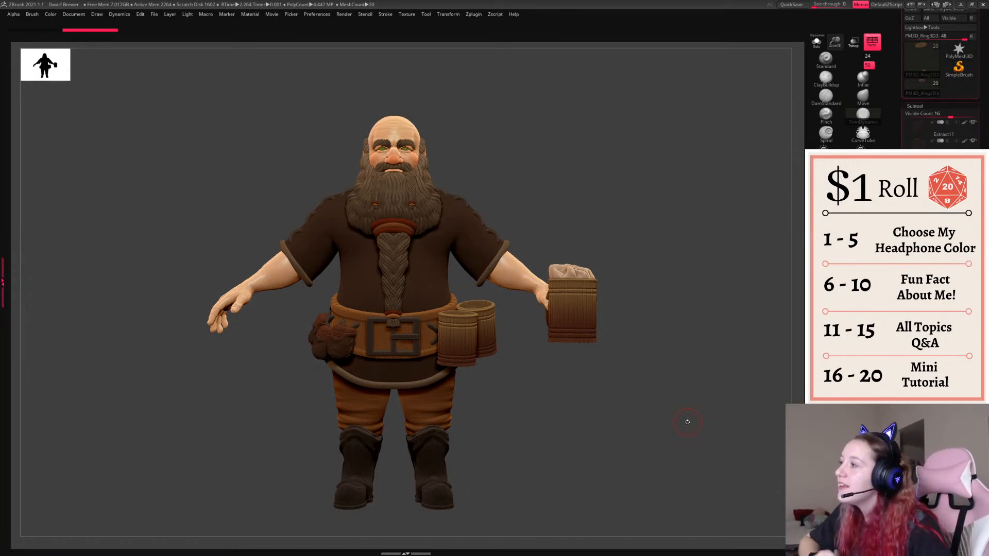
drag(687, 422, 608, 479)
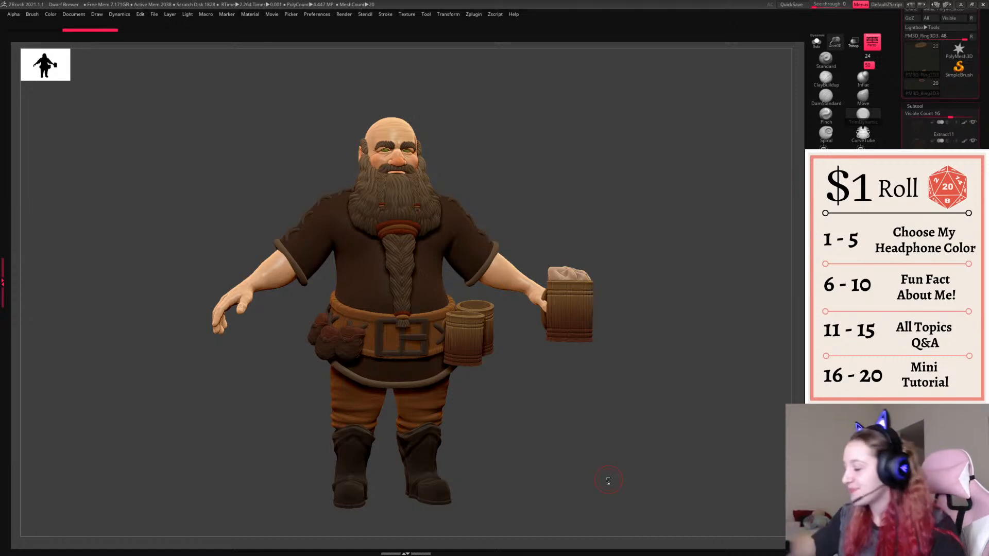
drag(671, 398, 399, 378)
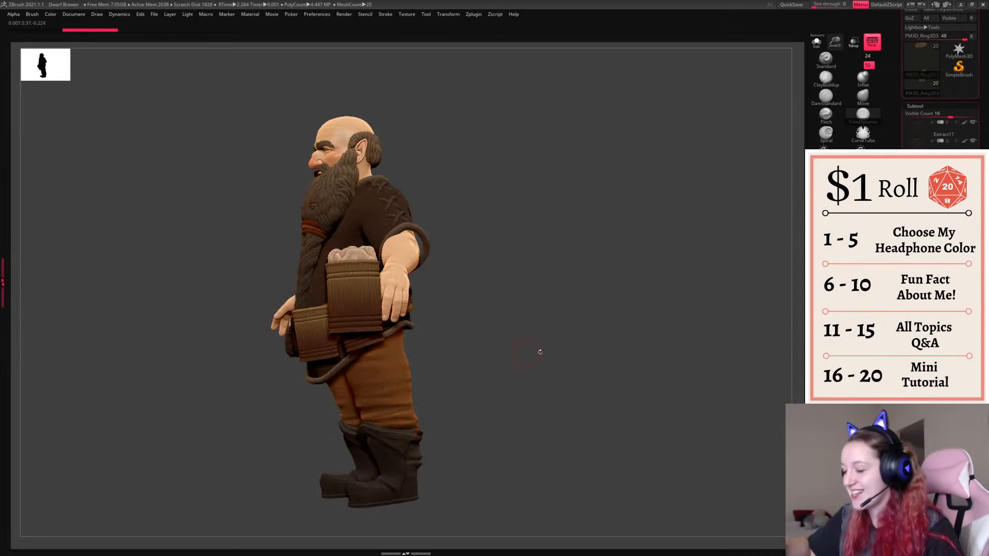
drag(516, 352, 599, 400)
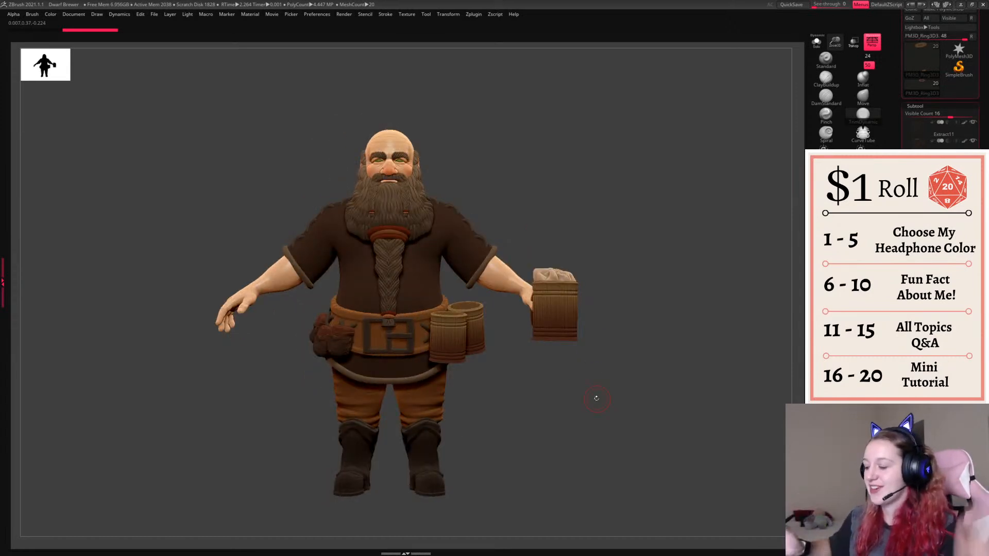
- Select the shirt and load a stitched-seam brush preset from the Brushes folder inside Sync's M3DM folder
alt+click(427, 293)
key(b)
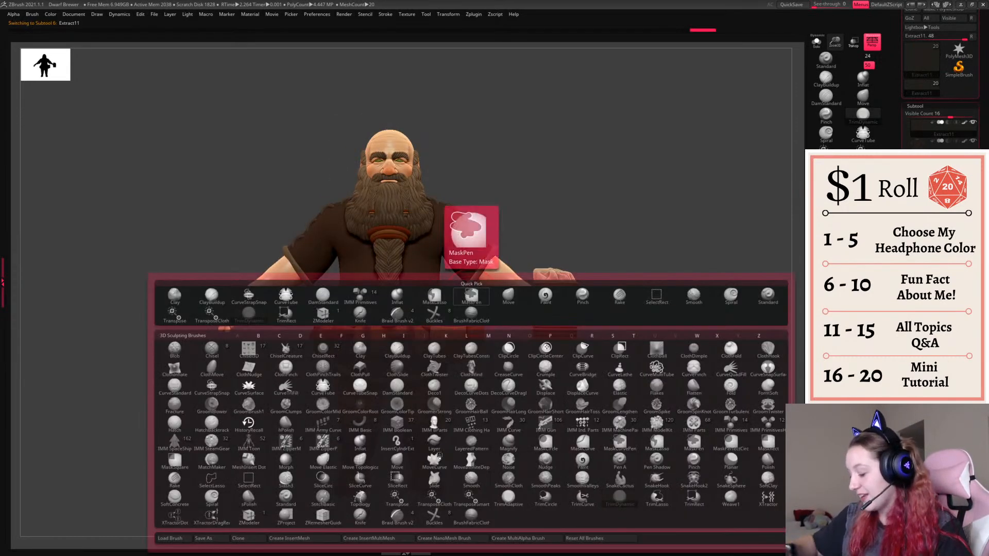
click(170, 538)
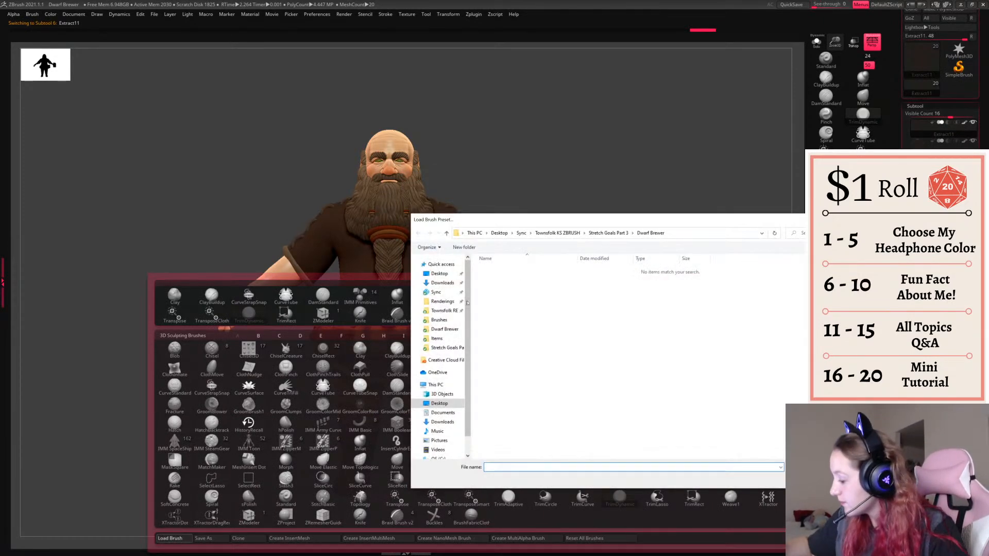
click(558, 233)
click(521, 233)
double_click(507, 278)
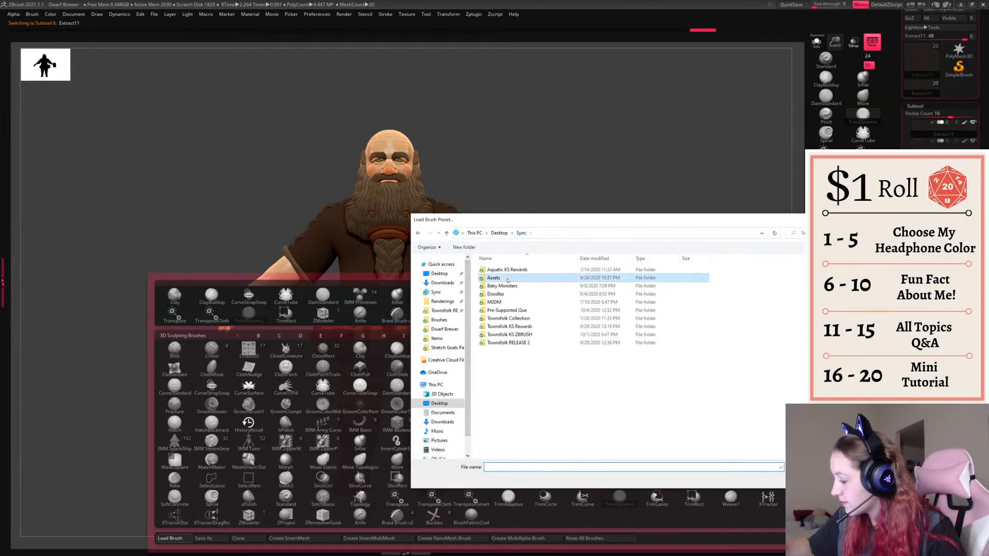
click(521, 233)
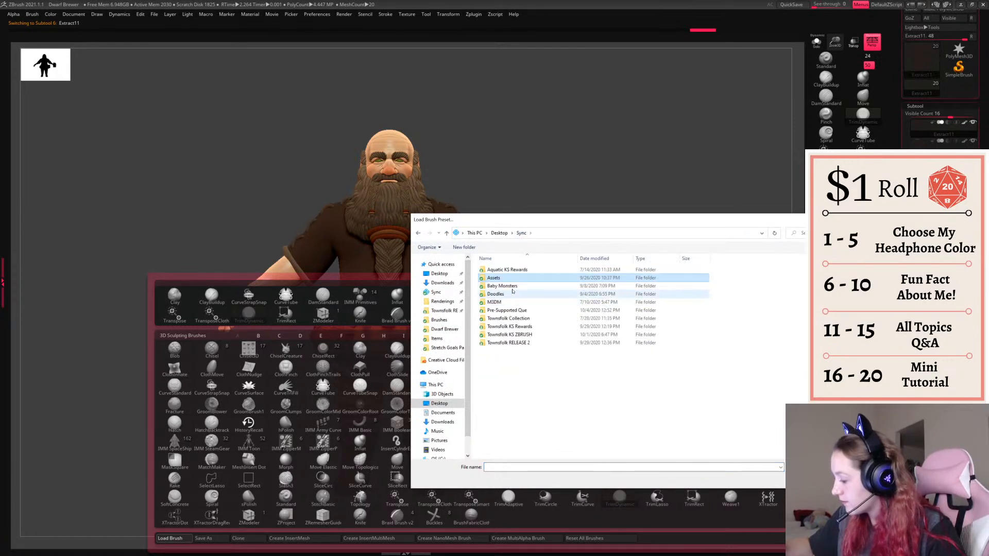
click(514, 303)
double_click(513, 302)
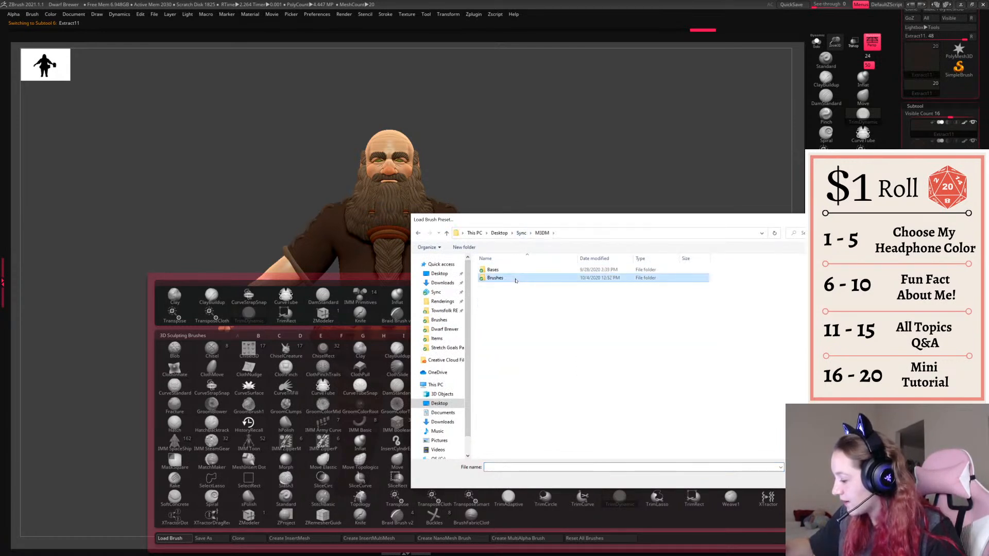
double_click(497, 278)
double_click(535, 336)
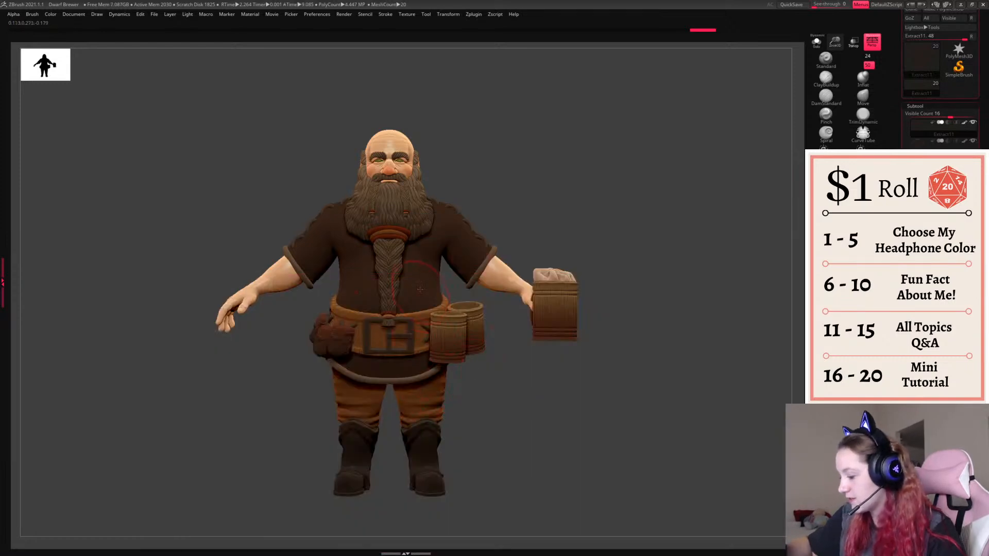
- Subdivide the trousers to level 6 and draw a stitched seam down the full length of the outer leg
drag(649, 386, 540, 390)
alt+drag(670, 361, 644, 313)
click(915, 106)
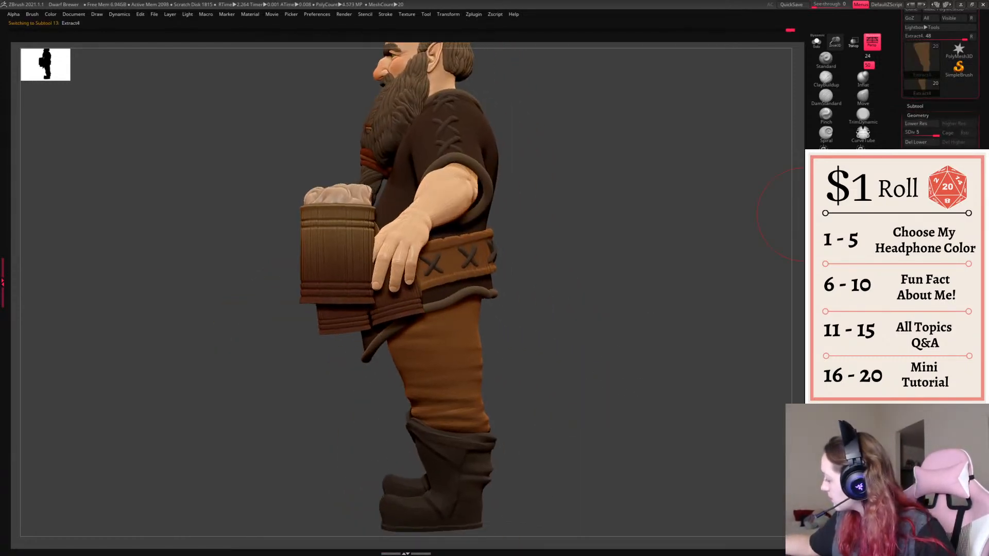
key(space)
drag(438, 314, 534, 402)
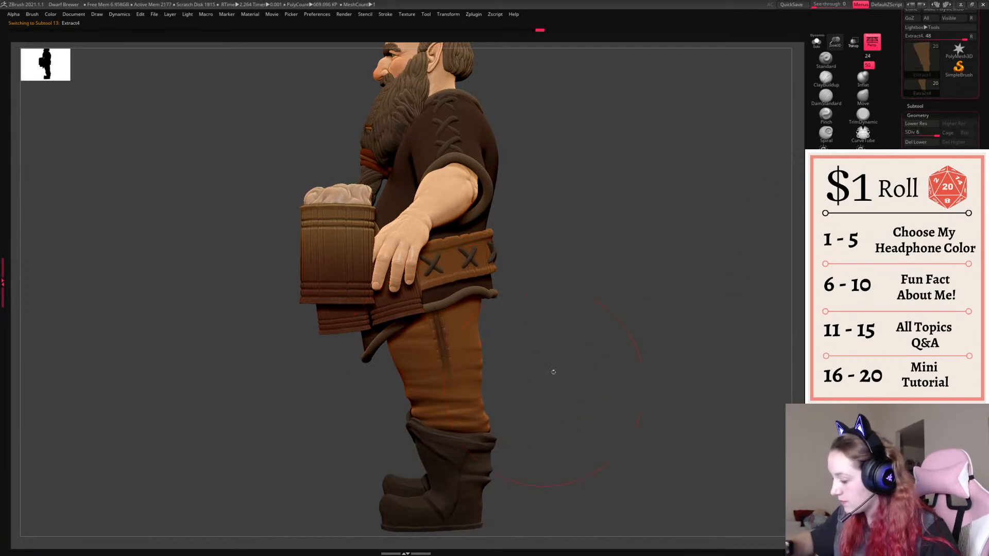
click(816, 42)
key(ctrl+z)
key(space)
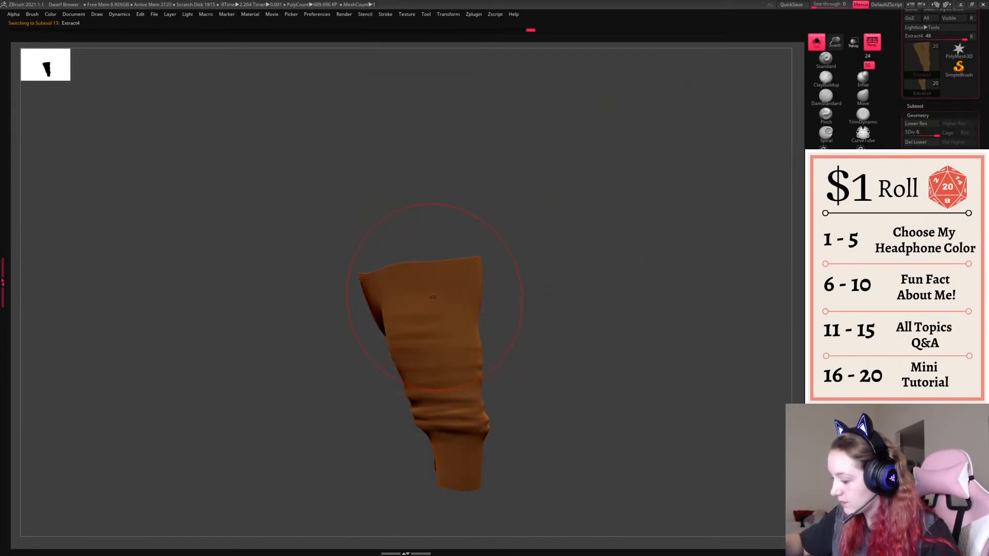
drag(455, 452, 457, 489)
- Draw a stitched seam down the inner side of the isolated trouser leg and check it on the full figure
click(816, 43)
mouse_move(668, 333)
mouse_down()
mouse_move(684, 356)
mouse_move(687, 394)
mouse_move(641, 382)
mouse_move(614, 354)
mouse_move(623, 355)
mouse_up()
click(816, 42)
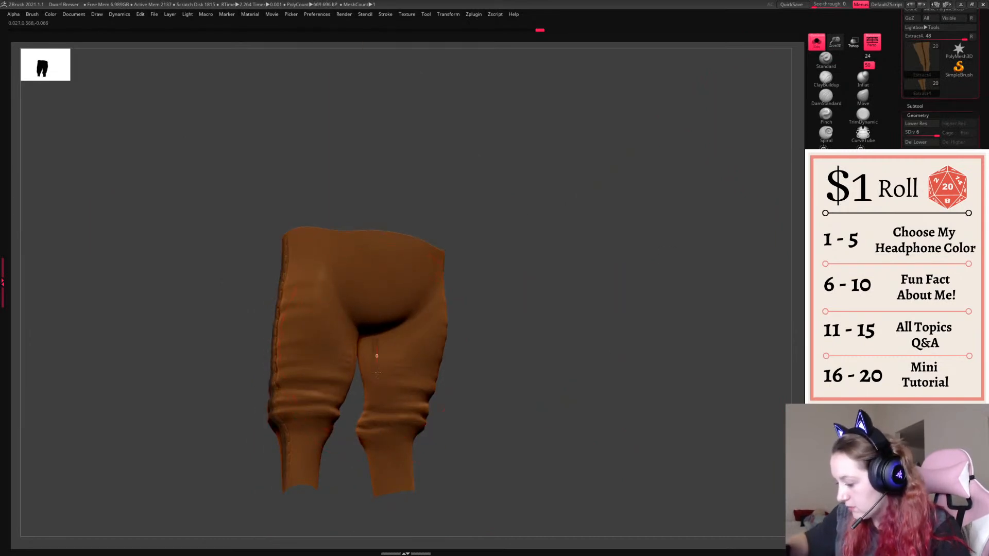
drag(509, 447, 473, 408)
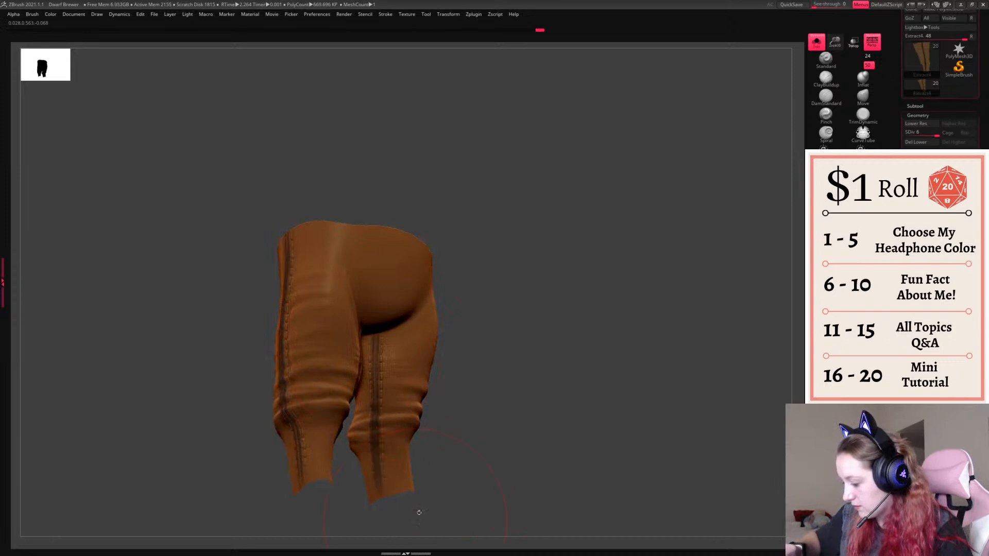
drag(650, 297, 692, 253)
click(816, 42)
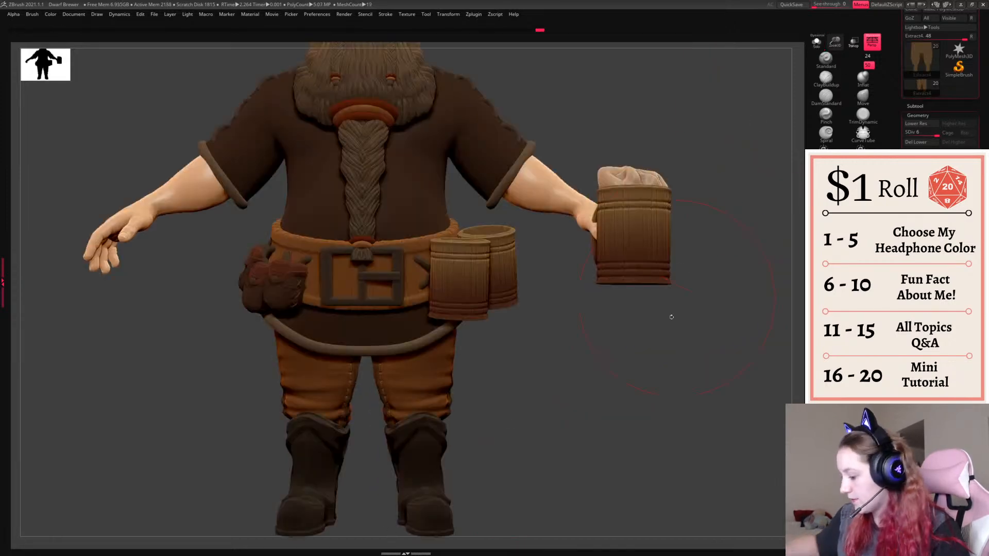
- Try redrawing the stitched seam on the inner trouser leg from other angles, and undo the last stroke
drag(659, 380, 638, 347)
click(816, 42)
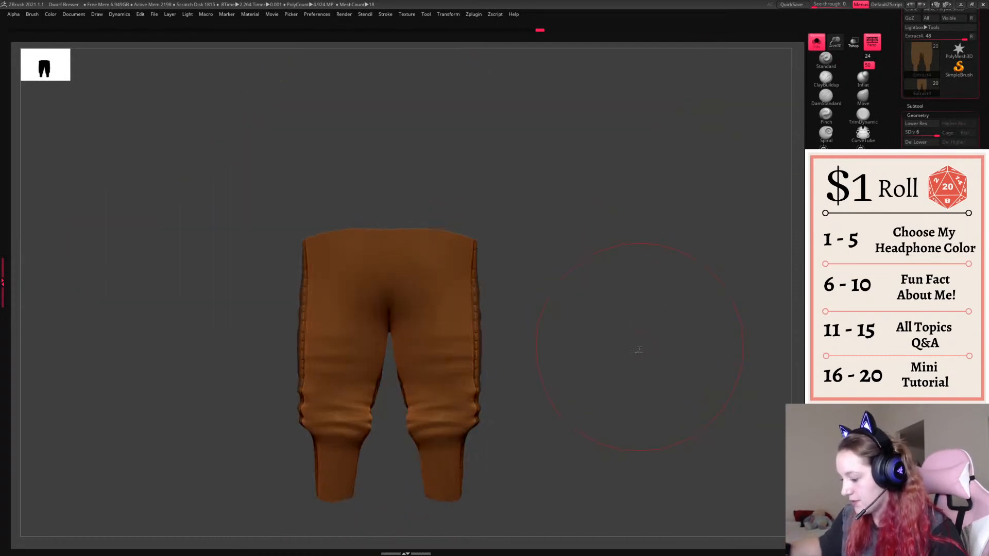
drag(556, 386, 411, 352)
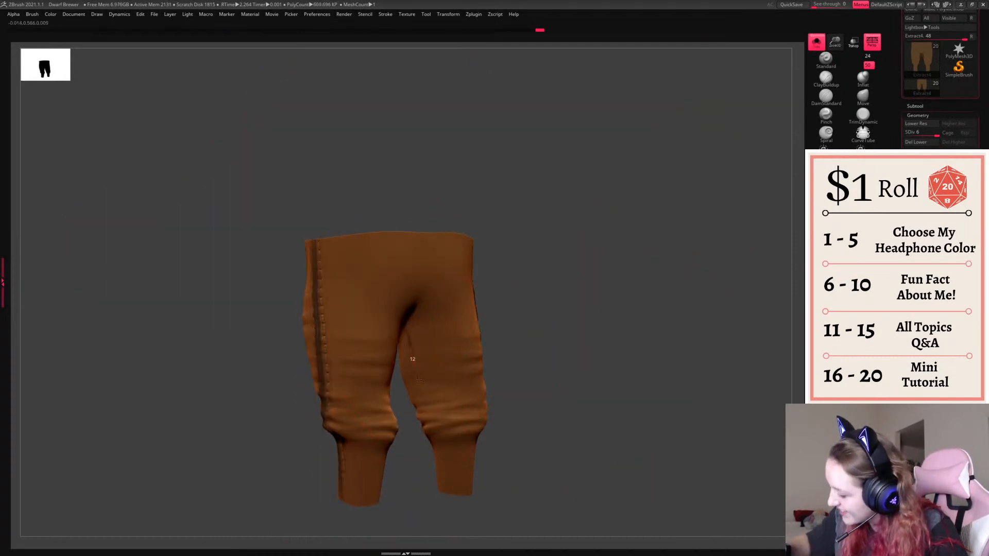
drag(449, 502, 432, 366)
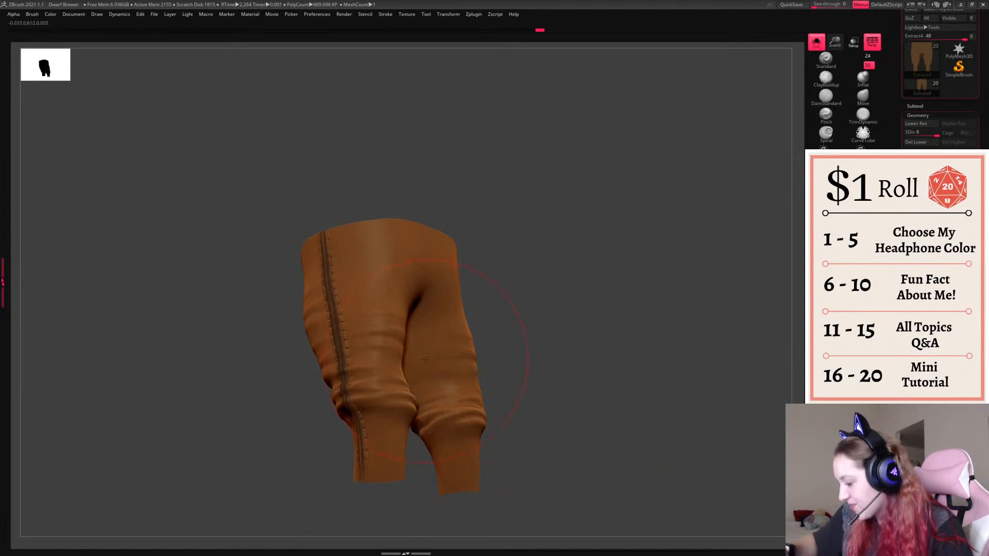
drag(580, 414, 489, 421)
mouse_move(612, 419)
shift+mouse_down()
mouse_move(618, 369)
mouse_move(647, 333)
mouse_move(592, 307)
mouse_move(535, 310)
shift+mouse_up()
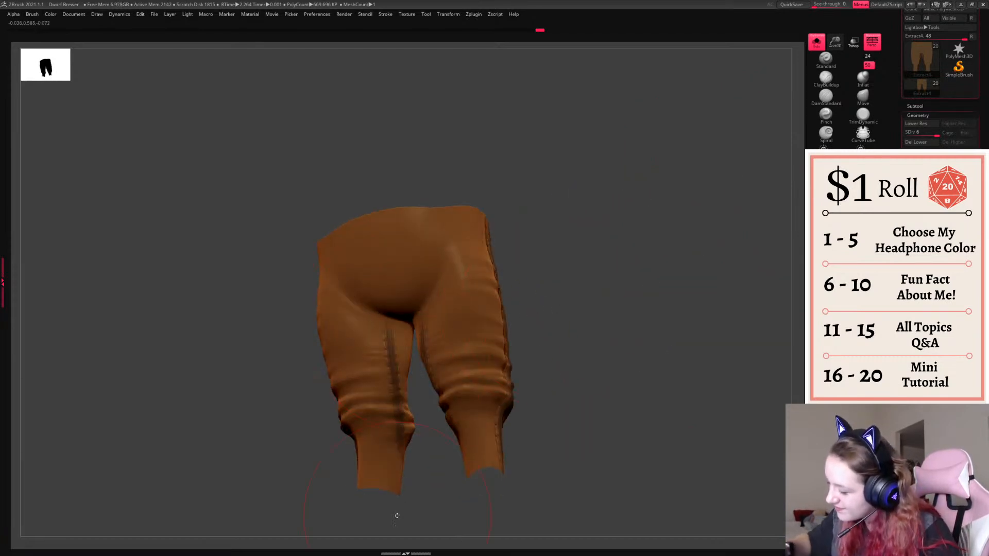
key(ctrl+z)
- Redraw the stitched seam down the inner trouser leg from crotch to cuff and show the full figure again
drag(400, 509, 361, 497)
click(817, 42)
drag(651, 367, 583, 381)
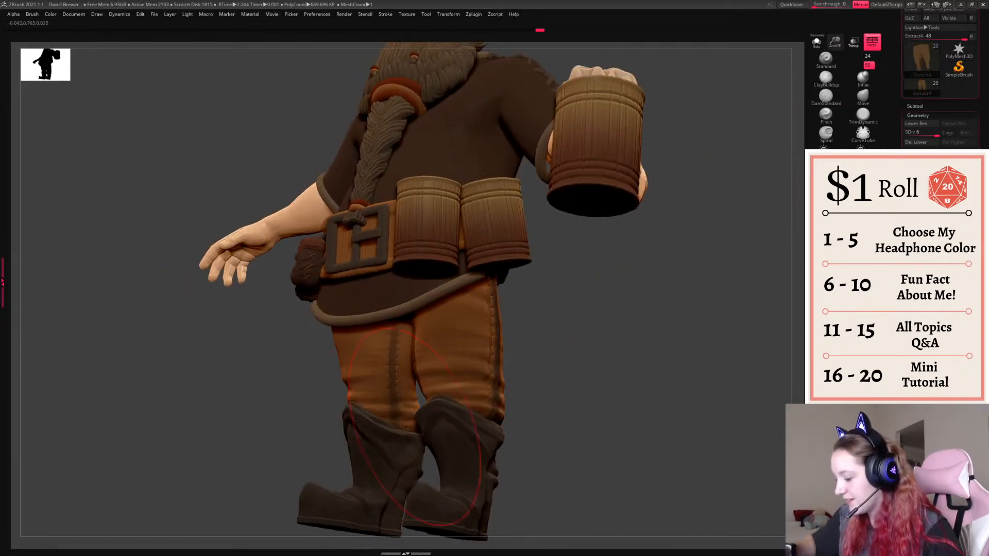
click(816, 42)
right_click(566, 360)
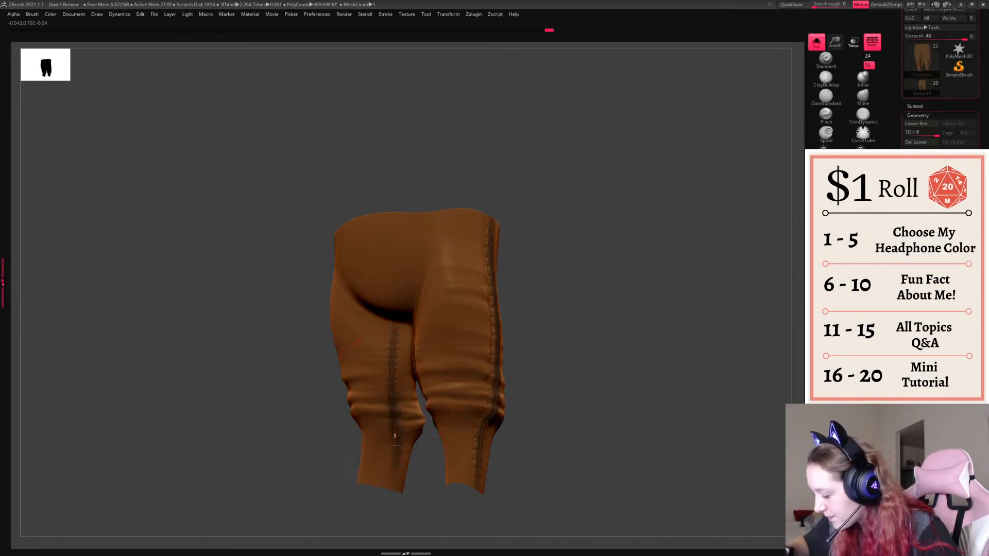
drag(400, 464, 400, 467)
mouse_move(399, 426)
mouse_down()
mouse_move(398, 433)
mouse_move(393, 343)
mouse_up()
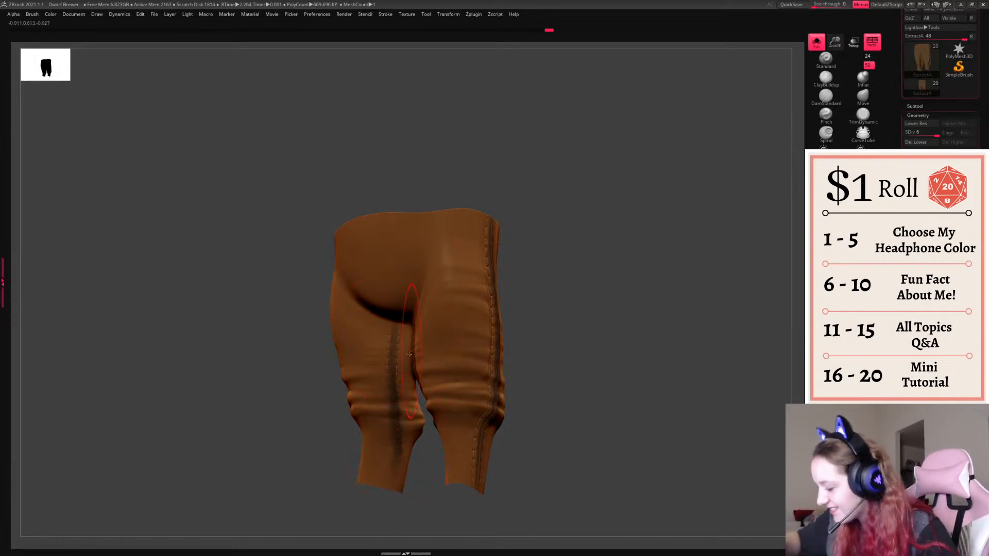
mouse_move(593, 322)
mouse_down()
mouse_move(559, 324)
mouse_move(685, 268)
mouse_up()
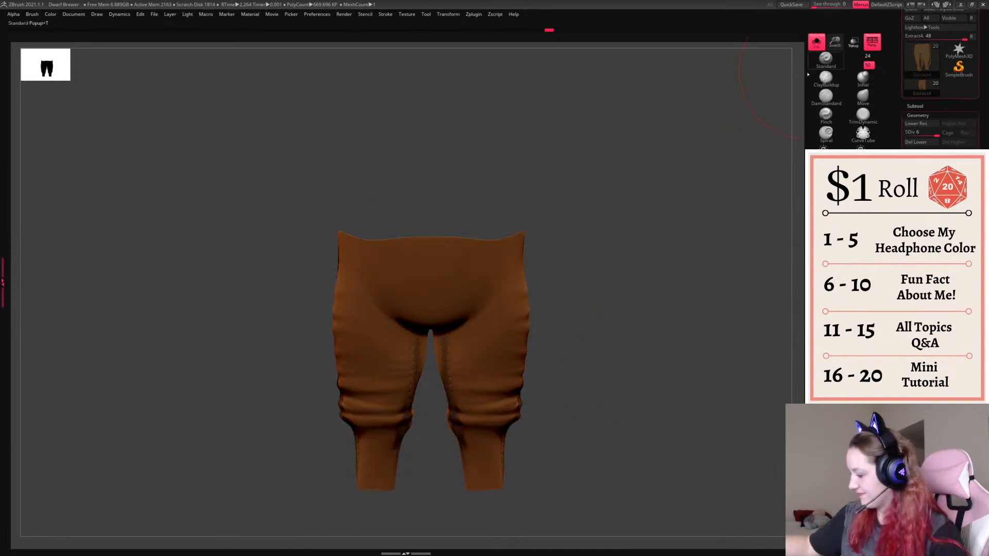
click(816, 42)
key(f)
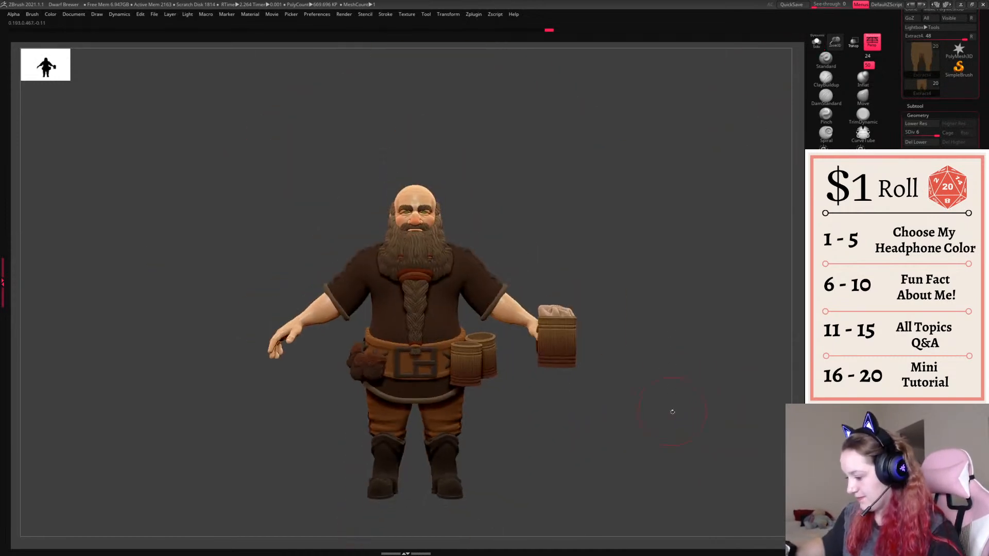
- Select the shirt subtool and inspect it in isolation and on the full figure
drag(657, 415, 535, 428)
key(f)
alt+click(462, 231)
click(815, 47)
click(815, 48)
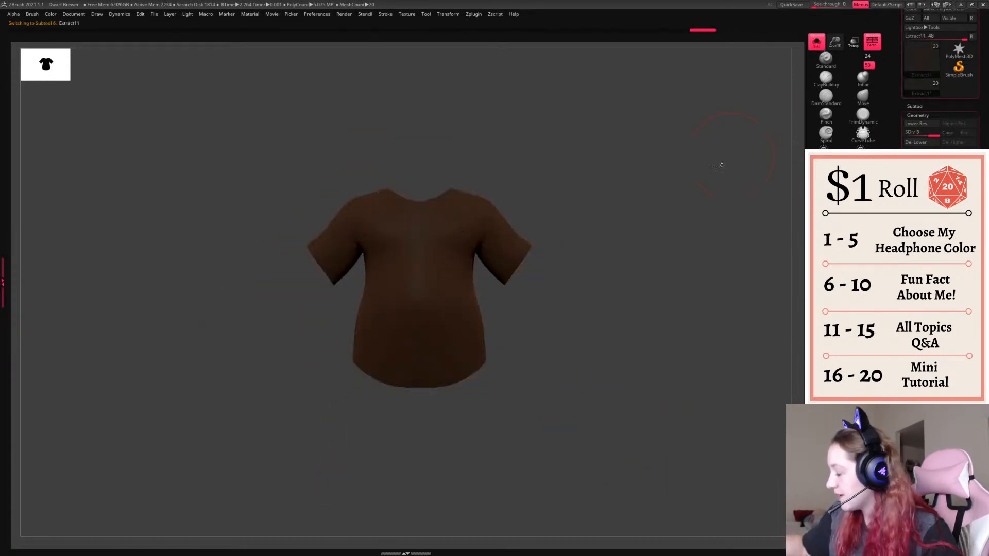
alt+drag(671, 272, 671, 275)
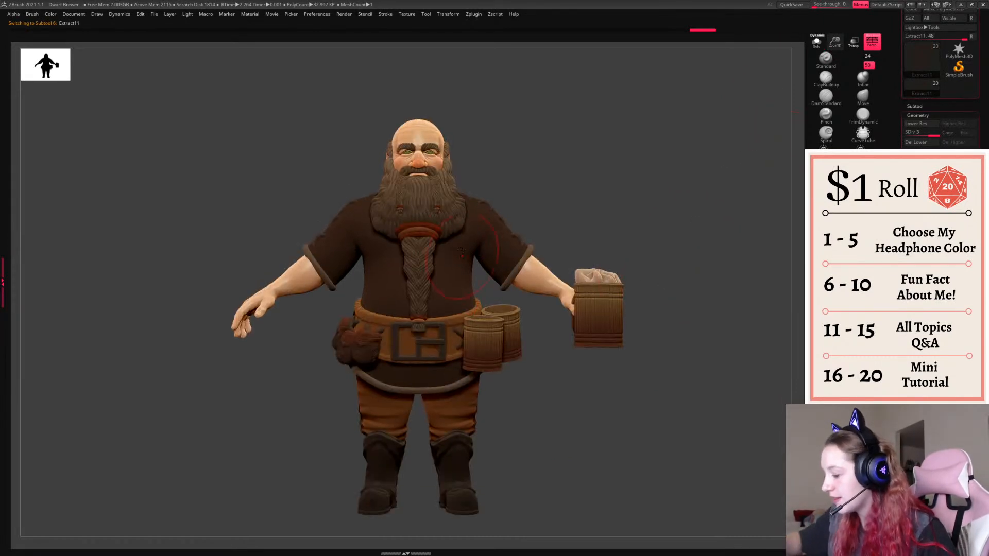
key(space)
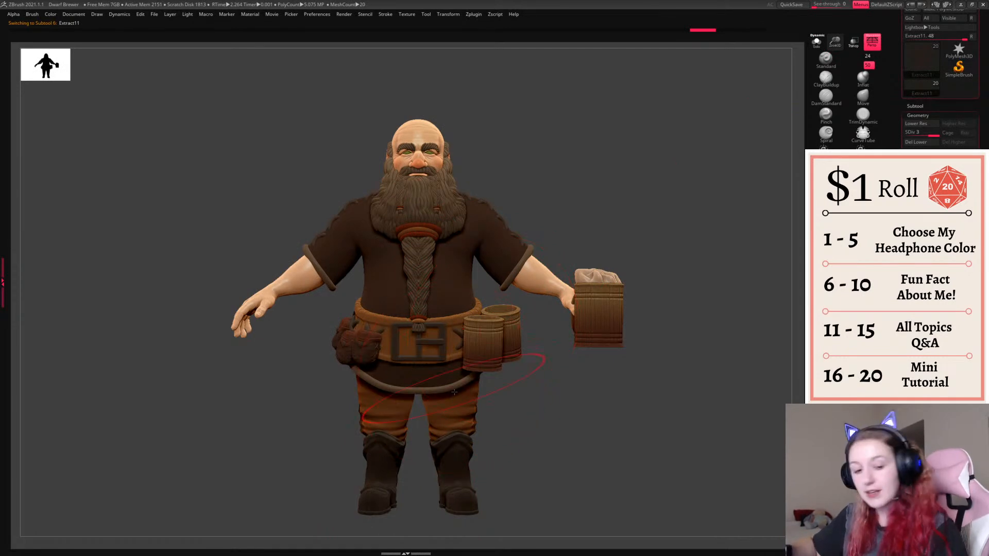
key(ctrl+z)
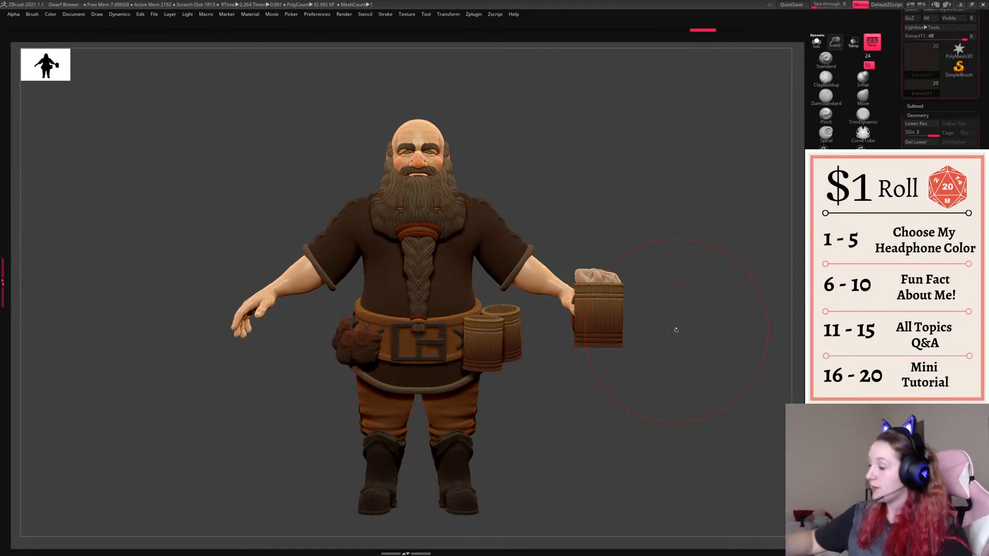
click(915, 107)
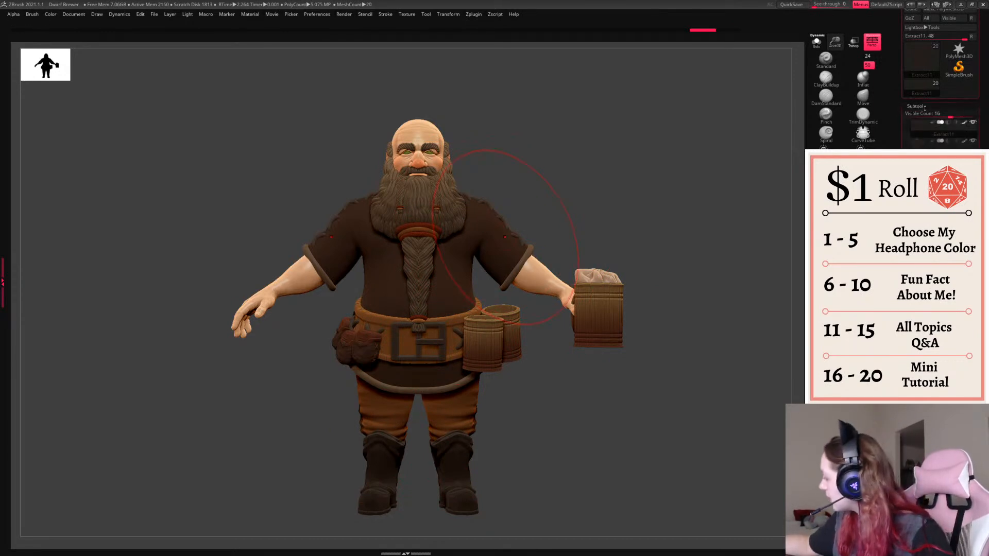
key(ctrl+z)
key(space)
key(ctrl+shift+z)
alt+drag(739, 274, 720, 300)
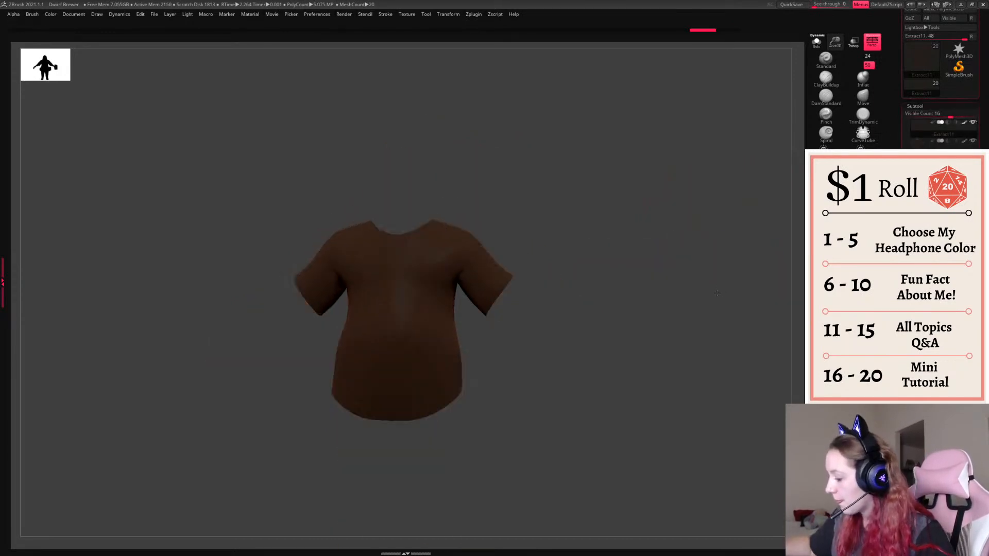
drag(774, 260, 741, 271)
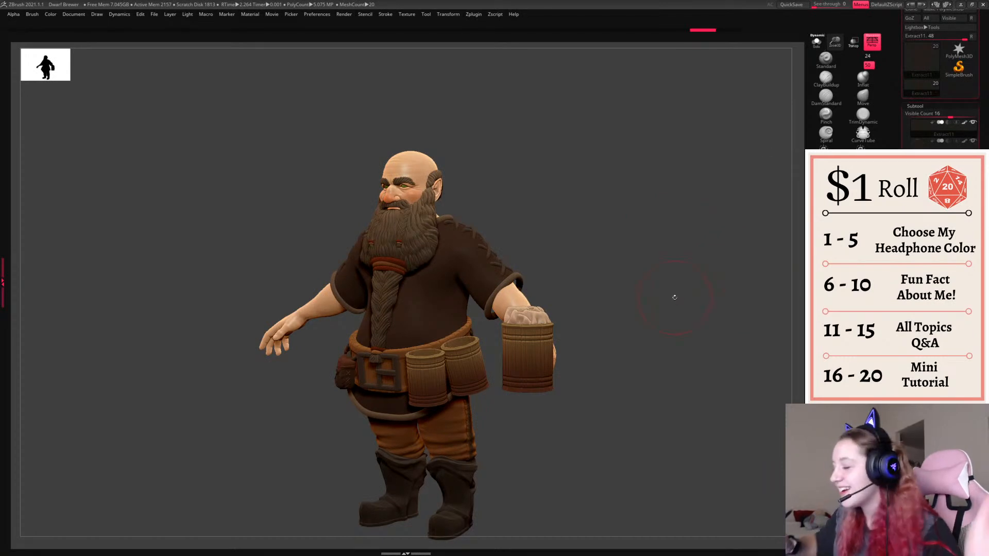
- Delete the low-poly Extract11 shirt subtool, comparing the shirt's wireframe before and after the deletion
mouse_move(648, 447)
mouse_down()
mouse_move(664, 433)
mouse_move(653, 449)
mouse_up()
drag(674, 362, 676, 332)
key(space)
key(shift+f)
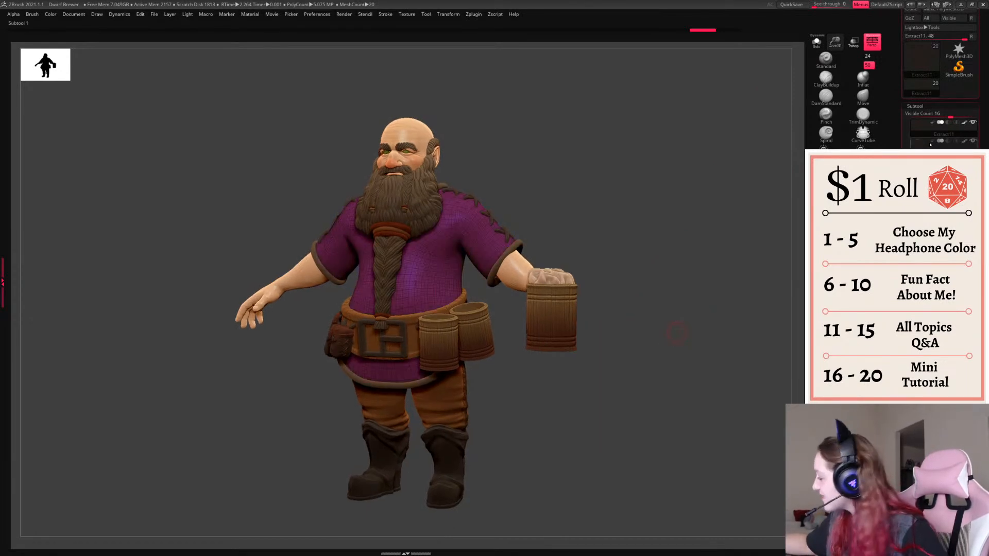
key(shift+f)
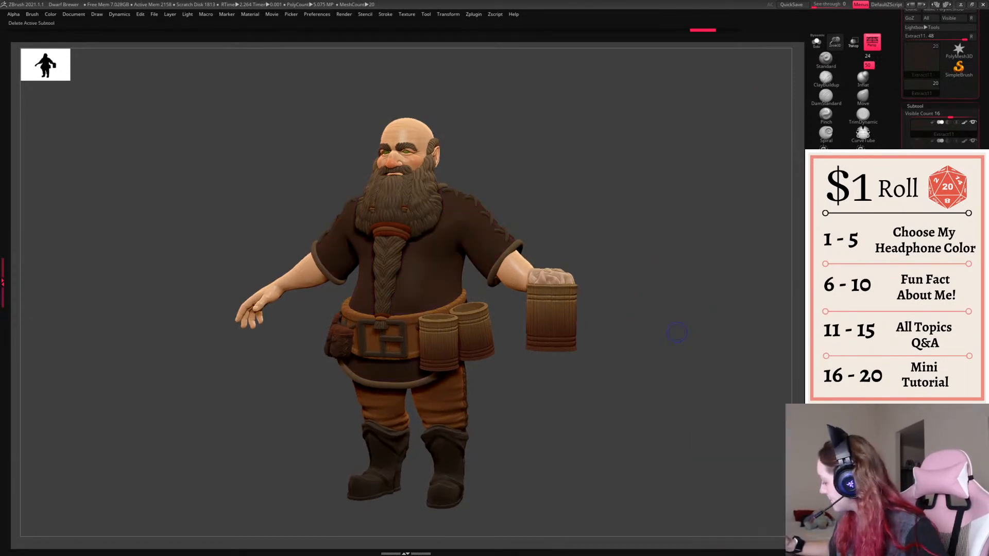
key(shift+f)
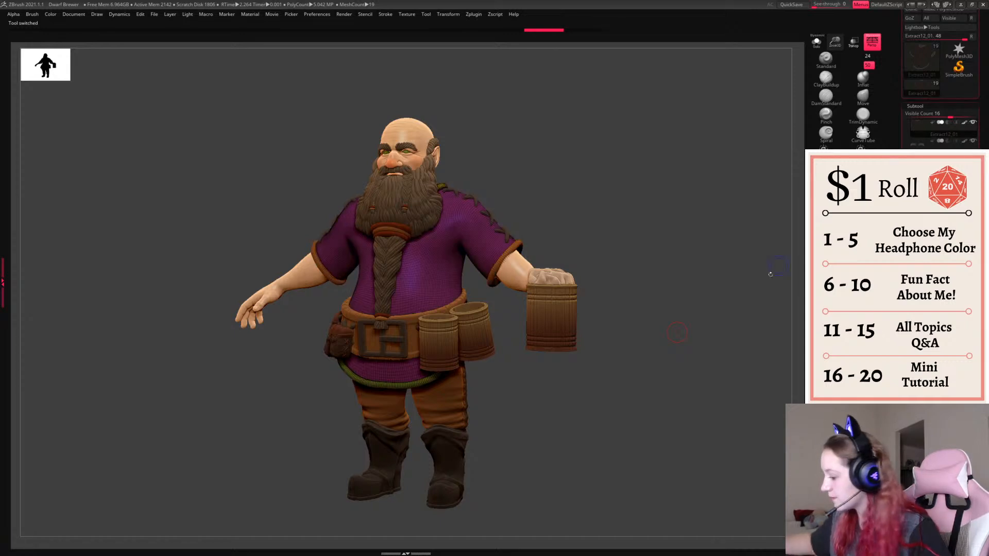
key(shift+f)
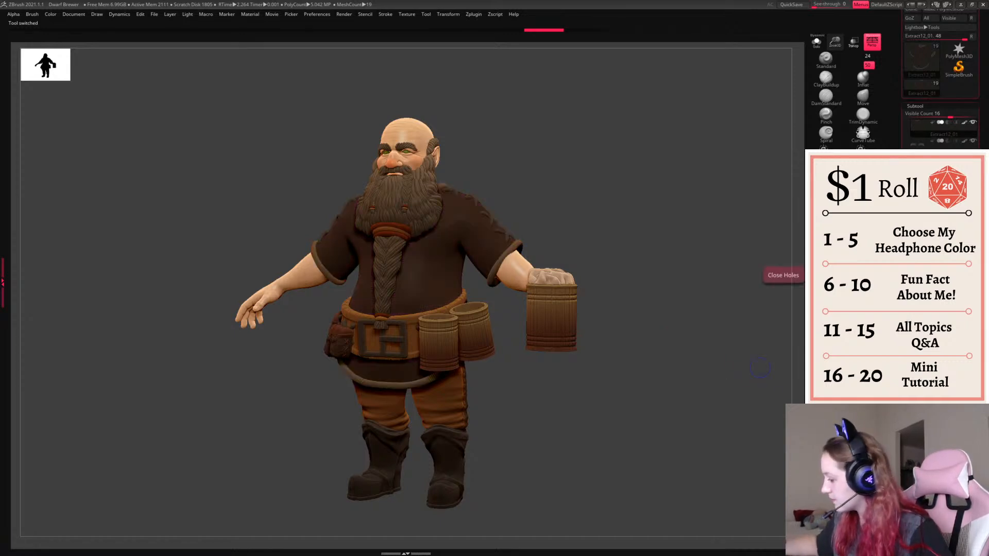
- Examine the shirt's surface and polygroup wireframe in isolation and on the full figure from several angles
drag(697, 404, 709, 316)
click(816, 44)
click(816, 43)
key(shift+f)
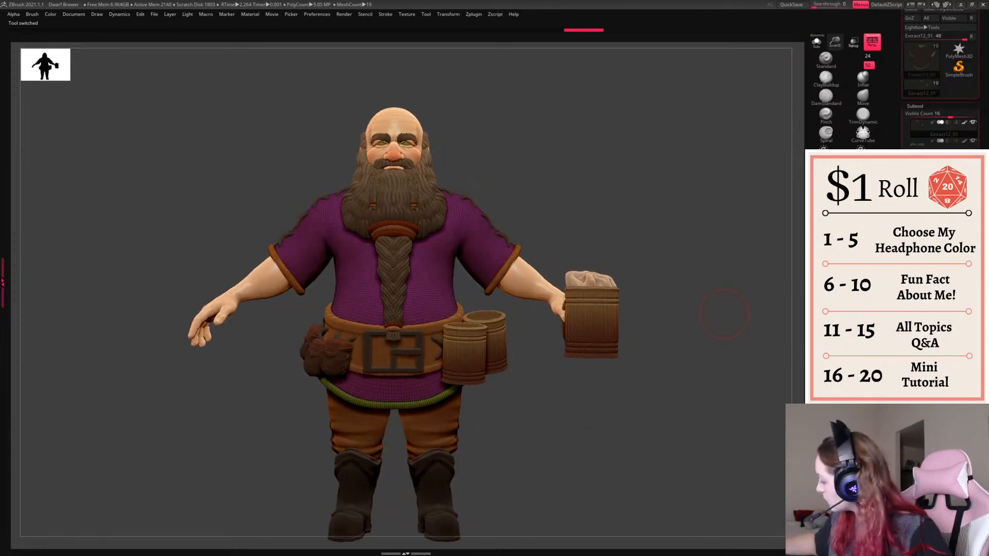
drag(724, 314, 683, 431)
ctrl+right_drag(684, 430, 658, 468)
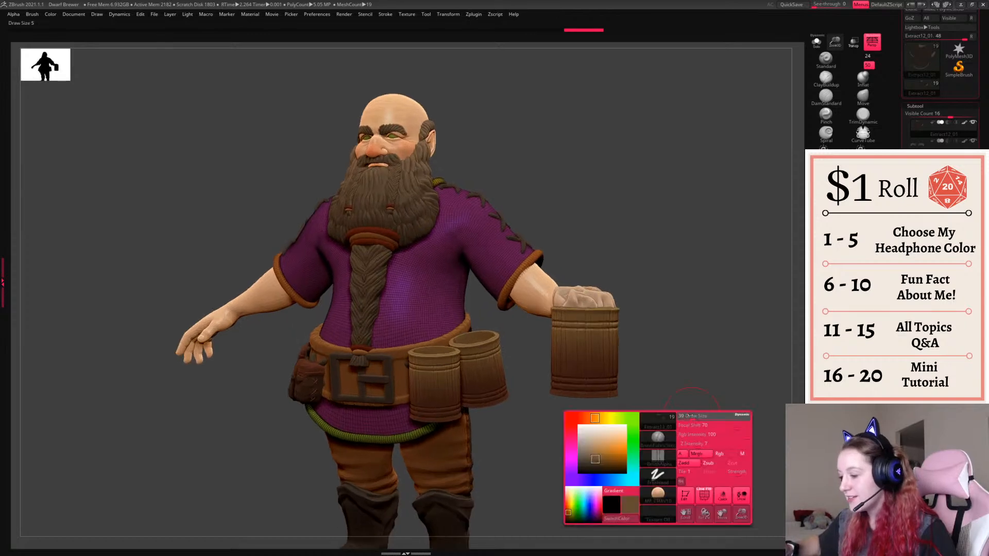
key(shift+f)
- Remesh the shirt with DynaMesh at a higher resolution and check its wireframe on the figure
drag(700, 417, 710, 455)
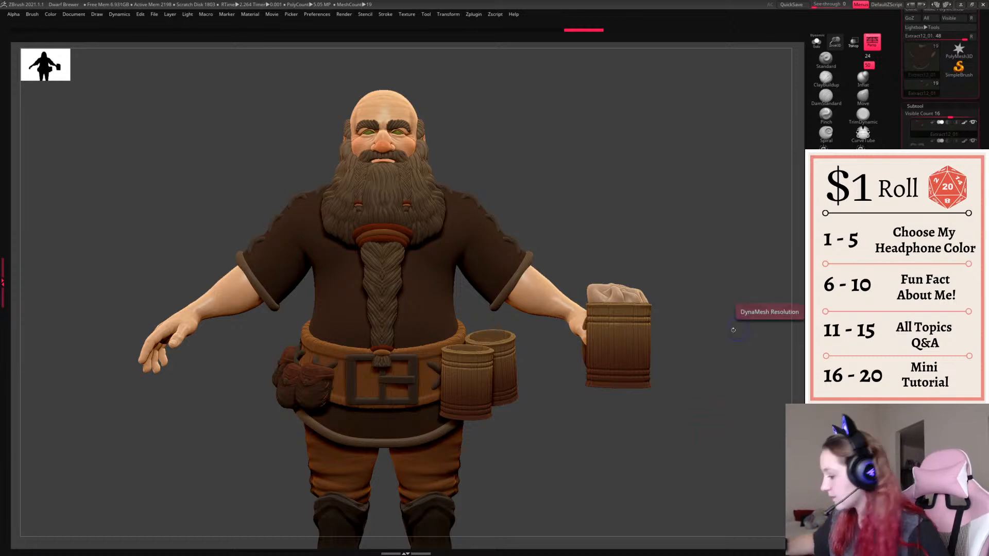
key(shift+f)
right_click(607, 290)
drag(632, 238, 729, 299)
key(shift+f)
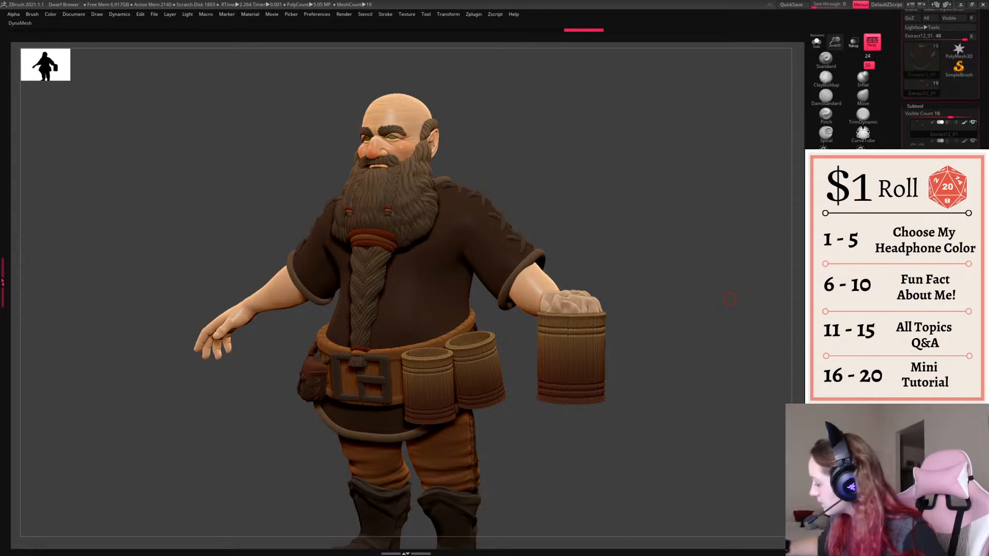
drag(729, 304, 716, 416)
- Try drawing mirrored diagonal stitched seams from the shoulders to the lower centre of the isolated shirt's front
click(816, 42)
right_click(595, 313)
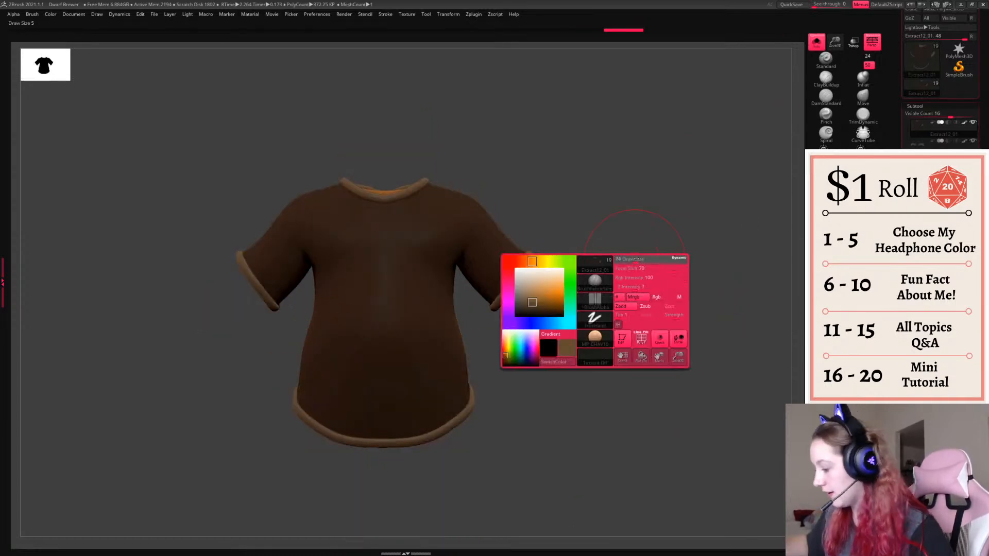
drag(433, 225, 381, 405)
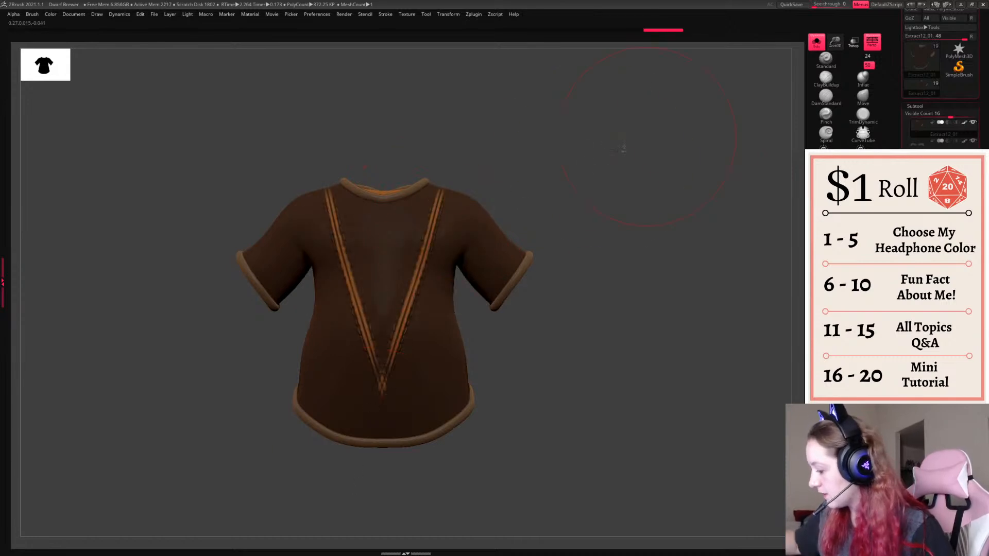
key(ctrl+z)
drag(443, 191, 381, 429)
mouse_move(370, 490)
mouse_down()
mouse_move(618, 261)
mouse_move(530, 199)
mouse_up()
click(816, 42)
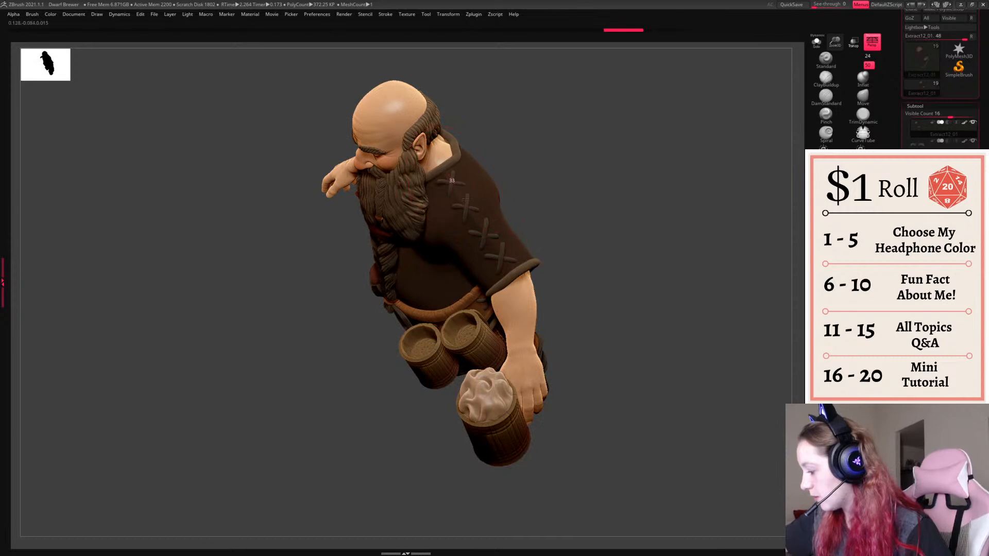
- Try a stitched seam along the isolated shirt's shoulder with Z Intensity 2, and undo the stroke
click(817, 42)
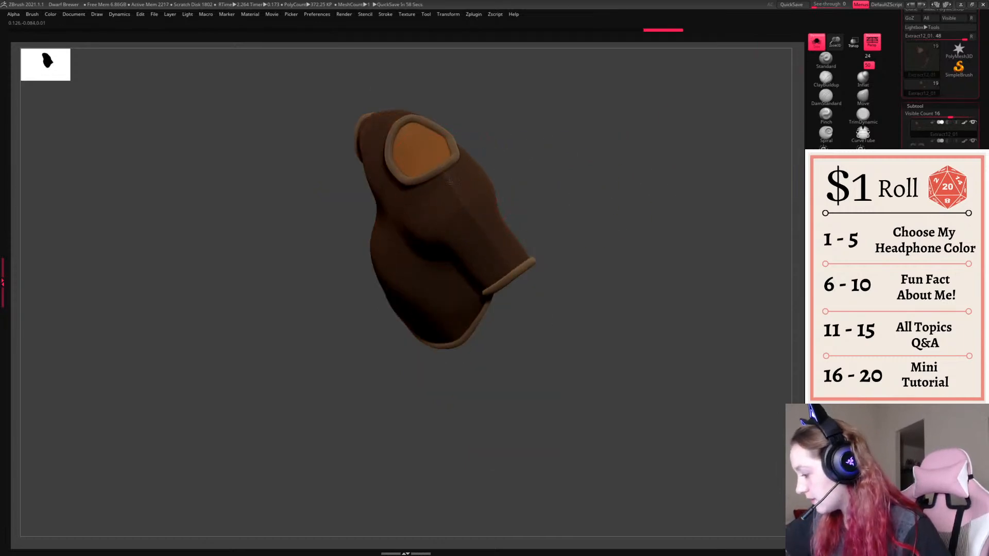
drag(639, 211, 525, 193)
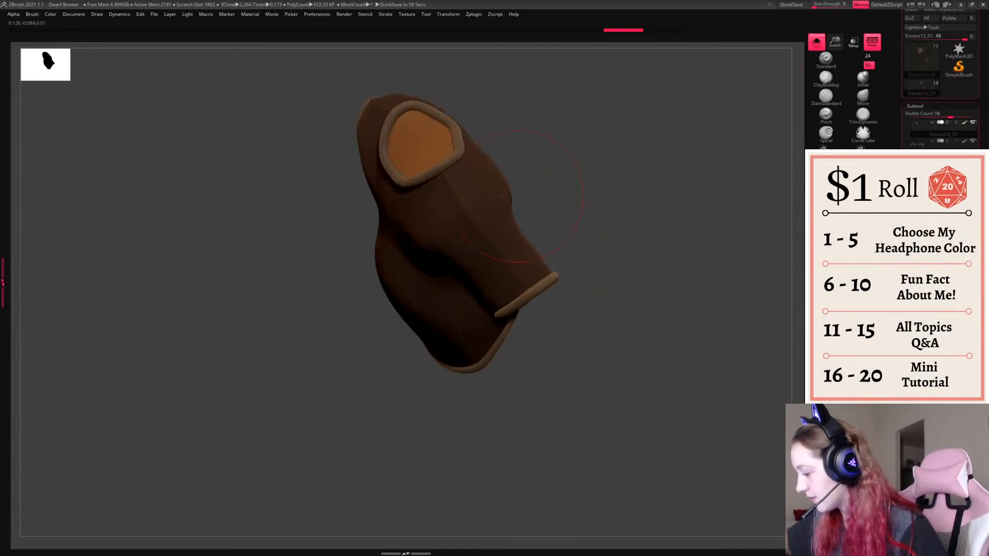
key(space)
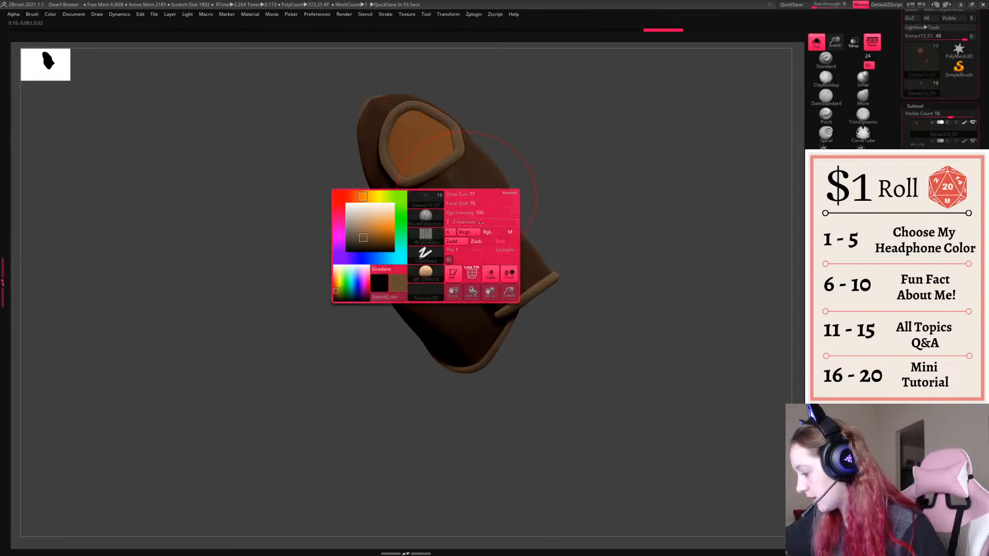
drag(457, 223, 456, 222)
drag(447, 184, 488, 248)
key(space)
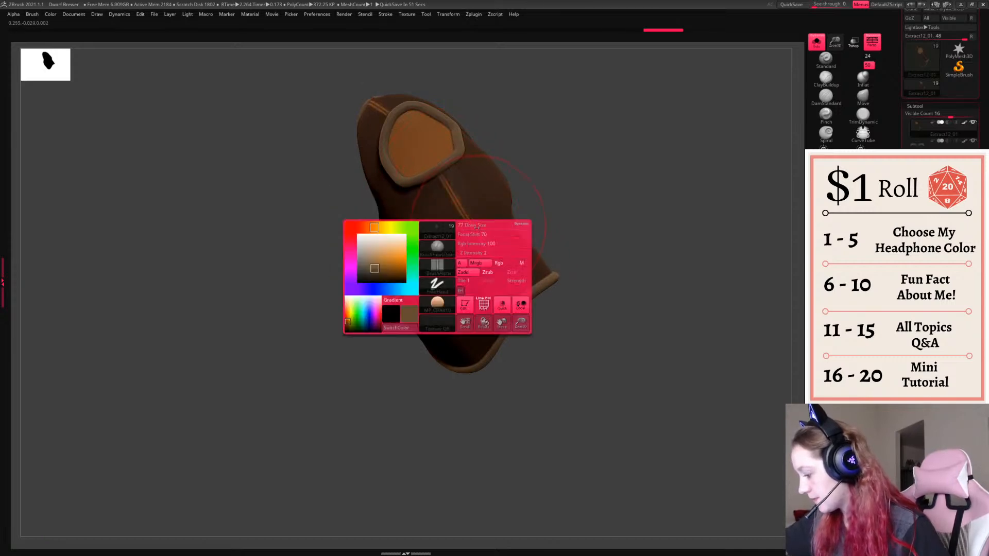
key(ctrl+z)
key(ctrl+z)
key(ctrl+z)
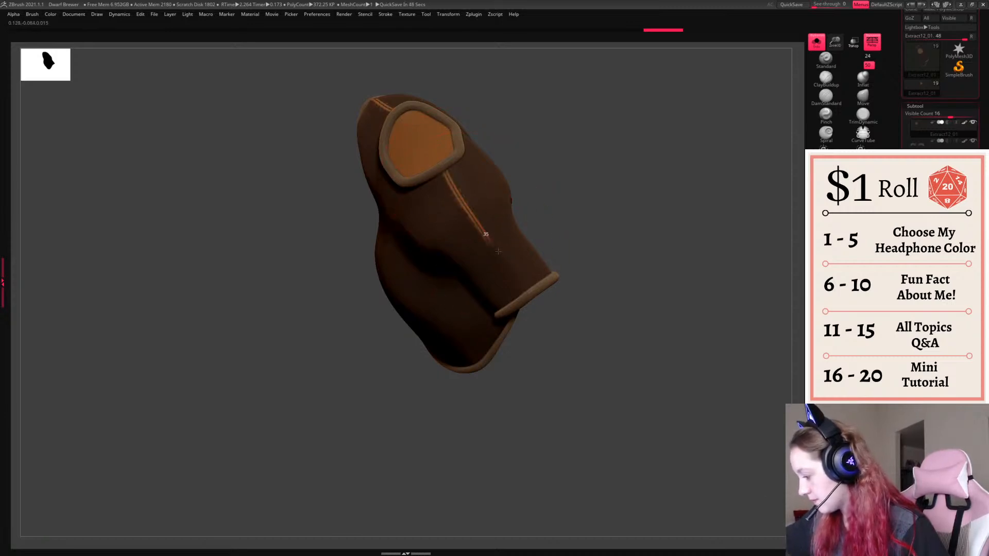
- Mask the shirt's collar and sleeve trim, undoing the stray mask strokes
drag(592, 309, 683, 296)
mouse_move(381, 67)
ctrl+mouse_down()
mouse_move(474, 85)
mouse_move(523, 114)
ctrl+mouse_up()
key(ctrl+z)
mouse_move(472, 77)
ctrl+mouse_down()
mouse_move(436, 67)
mouse_move(386, 140)
mouse_move(431, 174)
mouse_move(494, 134)
mouse_move(432, 127)
mouse_move(429, 176)
mouse_move(562, 109)
mouse_move(392, 137)
ctrl+mouse_up()
key(ctrl+z)
mouse_move(485, 355)
ctrl+mouse_down()
mouse_move(478, 305)
mouse_move(546, 268)
ctrl+mouse_up()
- Draw the stitched seam along the shirt's shoulder from collar to sleeve cuff, undoing rejected strokes, and show the full figure
drag(446, 173, 511, 299)
key(ctrl+z)
drag(446, 173, 537, 354)
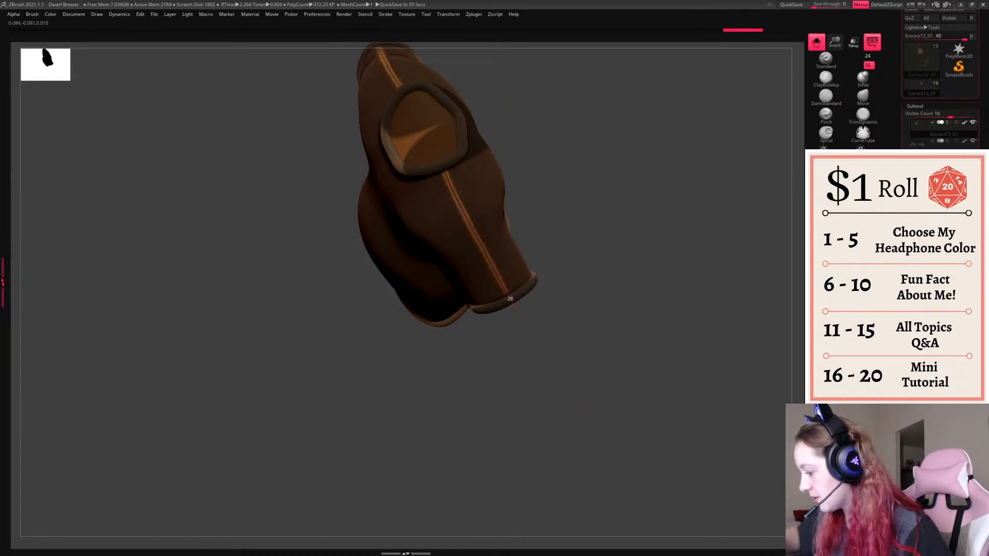
key(ctrl+z)
drag(444, 172, 551, 371)
key(ctrl+z)
drag(443, 173, 522, 319)
key(ctrl+z)
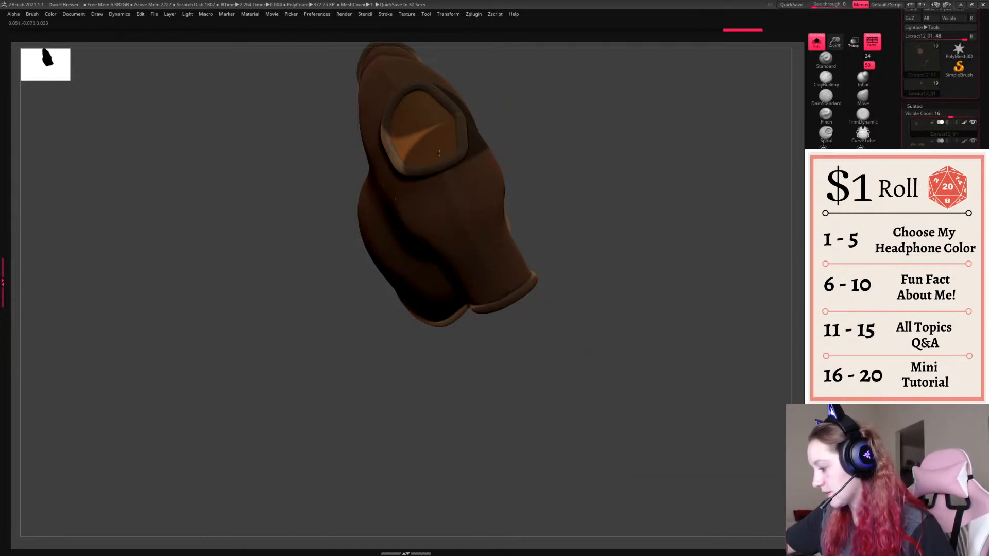
drag(444, 173, 510, 289)
key(ctrl+z)
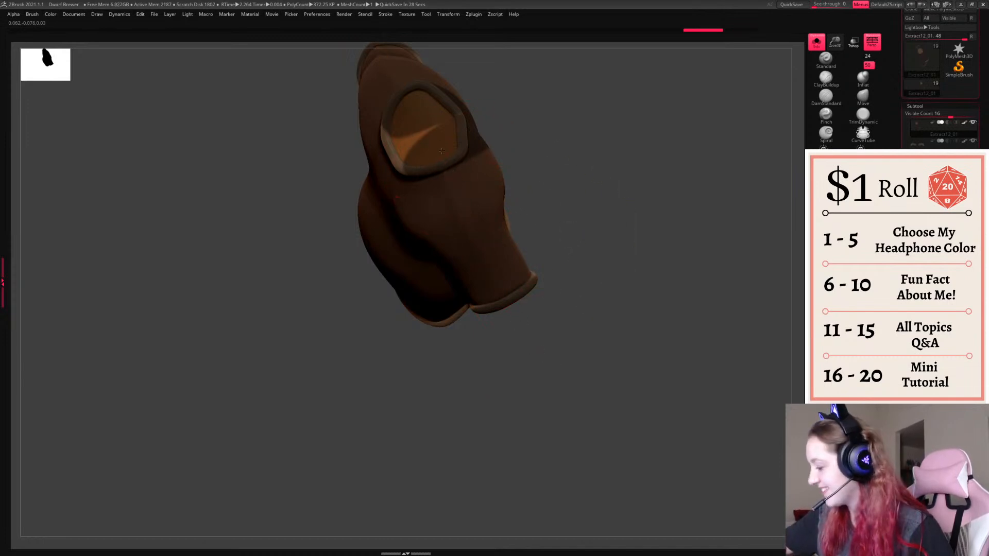
drag(441, 150, 492, 269)
click(816, 43)
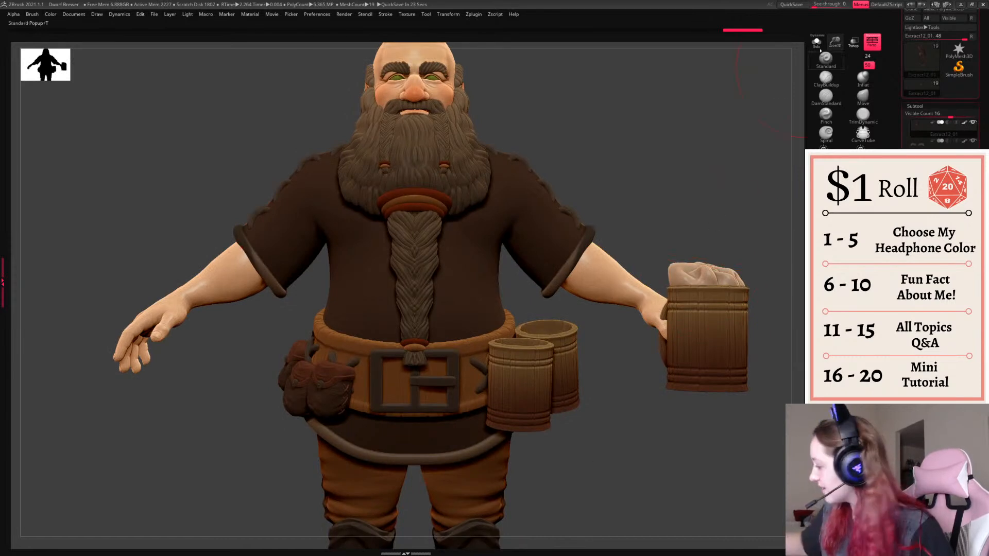
- Try diagonal stitched seams from the shoulders to the lower centre of the shirt front with different brush settings
click(817, 43)
mouse_move(481, 147)
mouse_down()
mouse_move(532, 134)
mouse_move(516, 147)
mouse_up()
drag(484, 205, 408, 402)
key(space)
key(ctrl+z)
drag(511, 143, 418, 375)
key(ctrl+z)
drag(512, 143, 410, 381)
key(space)
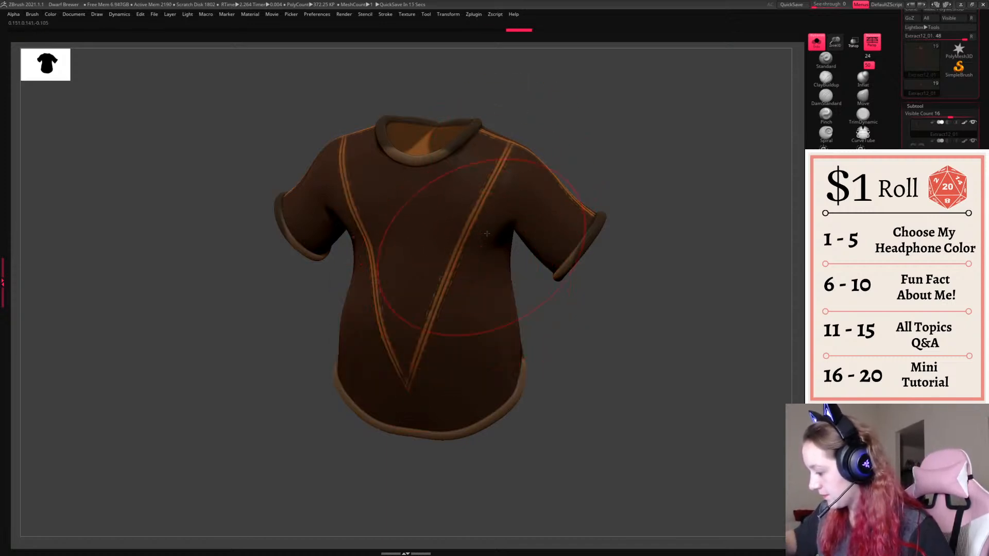
key(ctrl+z)
drag(510, 143, 449, 260)
- Turn off perspective and try the diagonal front seams again on the isolated shirt
click(871, 43)
key(space)
key(ctrl+z)
drag(511, 143, 408, 381)
key(ctrl+z)
mouse_move(508, 143)
mouse_down()
mouse_move(435, 282)
mouse_move(407, 378)
mouse_up()
mouse_move(638, 87)
mouse_down()
mouse_move(597, 126)
mouse_move(517, 87)
mouse_move(489, 127)
mouse_move(608, 180)
mouse_move(620, 167)
mouse_up()
mouse_move(582, 84)
ctrl+mouse_down()
mouse_move(498, 135)
mouse_move(567, 193)
mouse_move(610, 200)
ctrl+mouse_up()
mouse_move(677, 216)
mouse_down()
mouse_move(693, 179)
mouse_move(581, 170)
mouse_up()
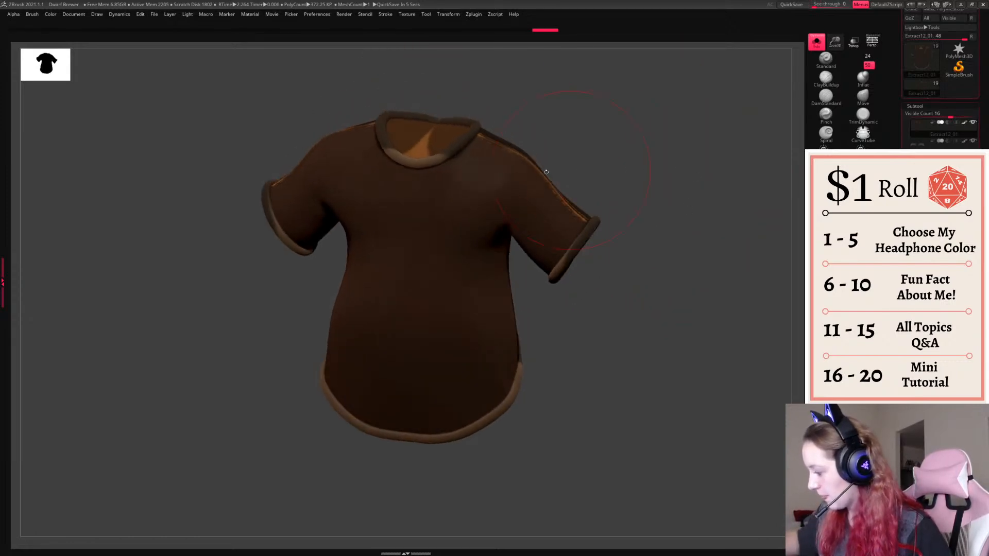
- Try crossing stitched seams from the shoulders down to the shirt's hem and check them on the full figure
mouse_move(496, 158)
mouse_down()
mouse_move(435, 273)
mouse_move(366, 453)
mouse_up()
mouse_move(635, 329)
mouse_down()
mouse_move(693, 278)
mouse_move(731, 200)
mouse_up()
click(816, 42)
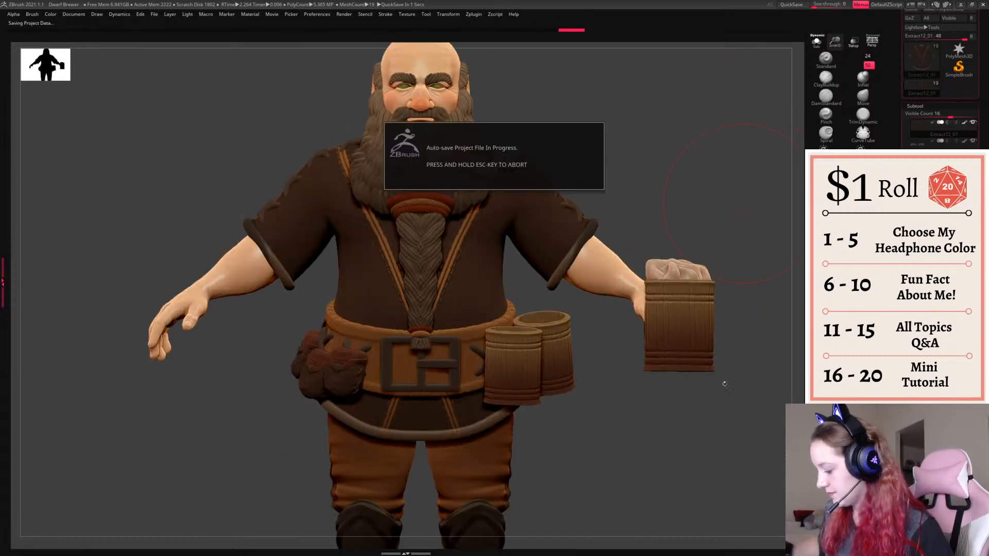
drag(707, 409, 695, 397)
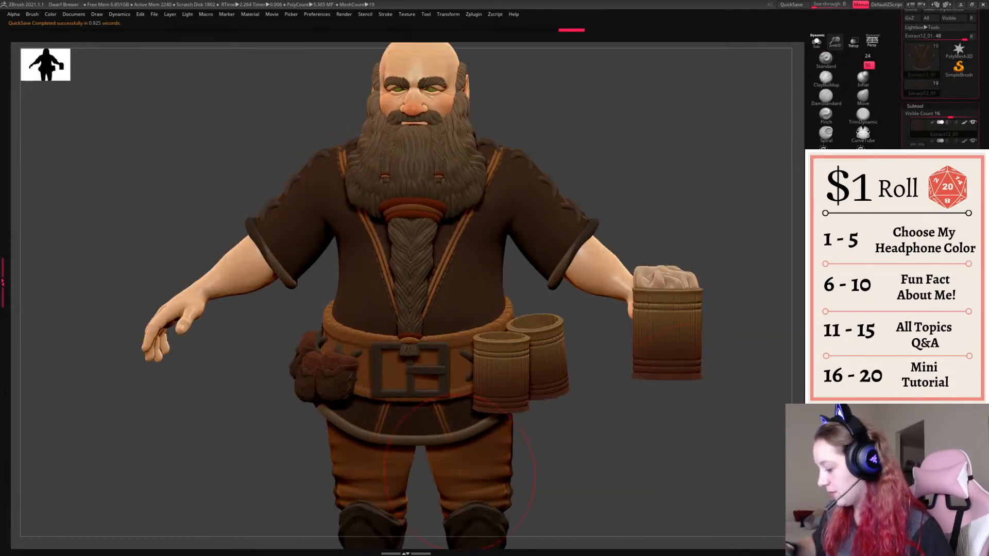
- Mask the lower part of the shirt and try V-shaped stitched seams down its unmasked front
mouse_move(287, 522)
ctrl+mouse_down()
mouse_move(458, 540)
mouse_move(630, 344)
ctrl+mouse_up()
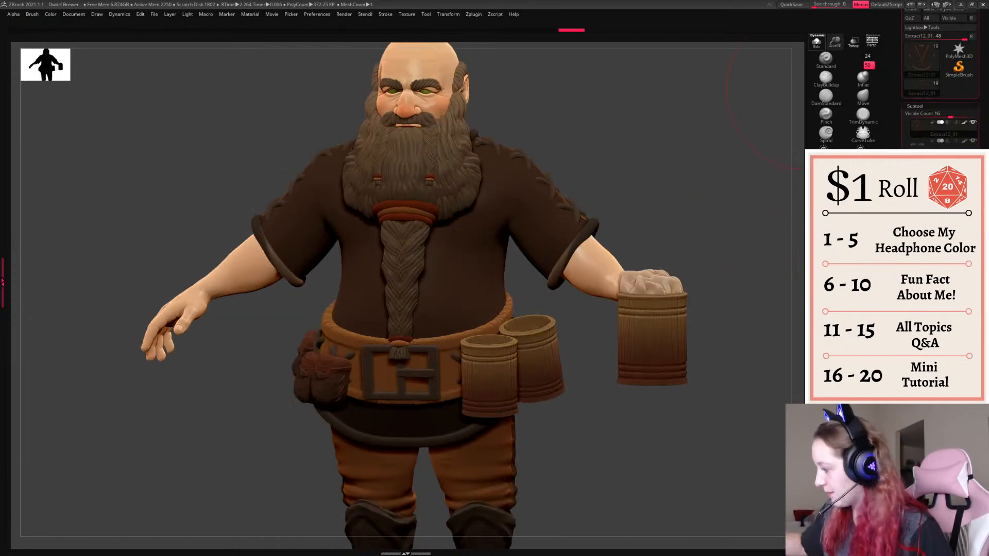
click(816, 42)
drag(497, 150, 410, 355)
key(space)
drag(453, 282, 455, 281)
key(ctrl+z)
drag(495, 146, 400, 347)
key(ctrl+z)
drag(495, 147, 401, 345)
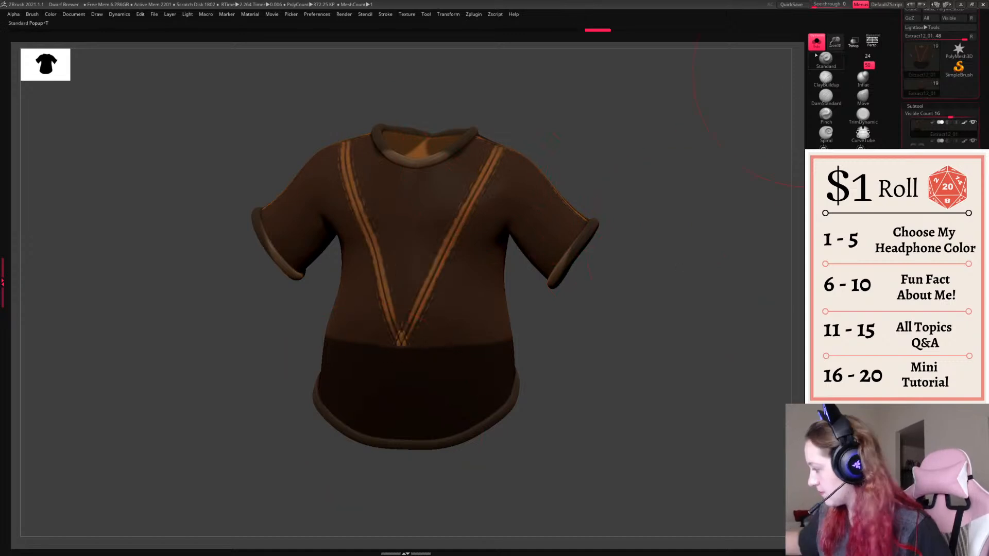
- Undo the V-shaped seams and try steeper stitched seams down the shirt front with the full figure shown
click(816, 43)
mouse_move(715, 278)
mouse_down()
mouse_move(731, 256)
mouse_move(720, 231)
mouse_move(701, 233)
mouse_up()
key(f)
key(f)
key(ctrl+z)
drag(460, 158, 393, 343)
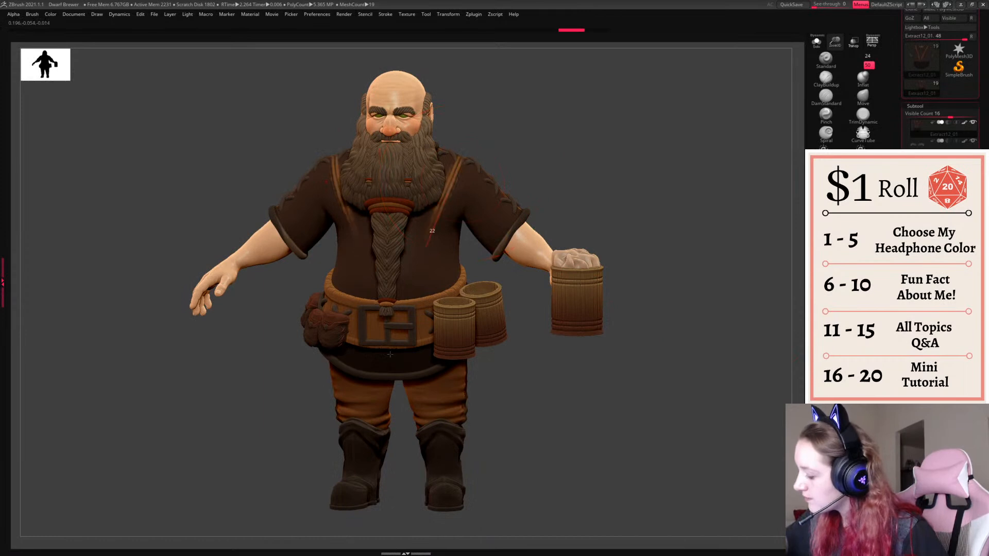
key(ctrl+z)
drag(456, 160, 403, 329)
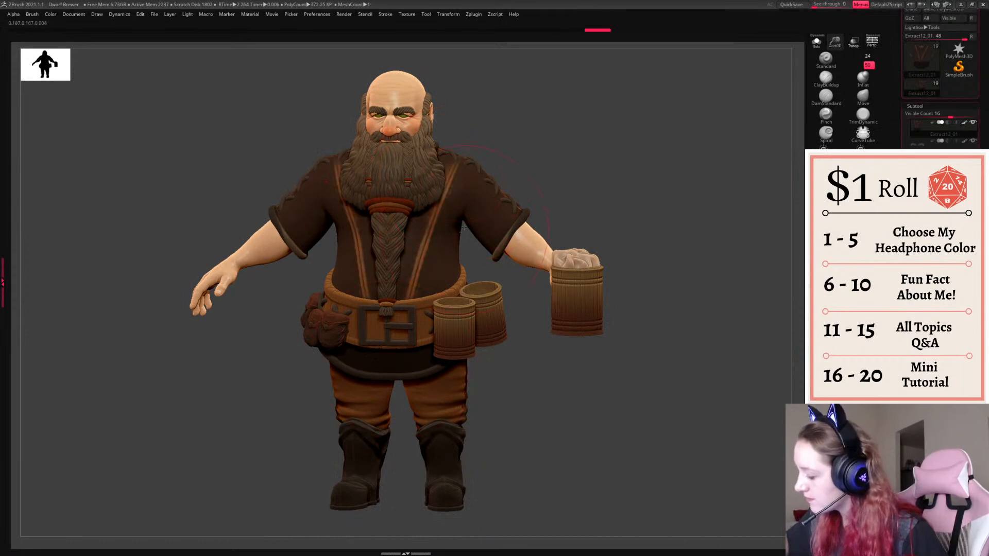
key(ctrl+z)
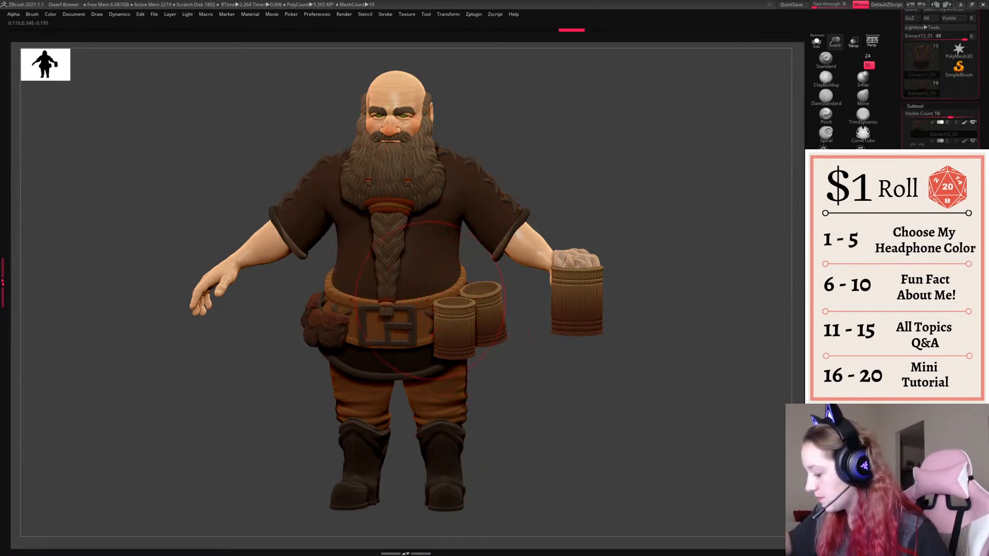
- Readjust the brush and try another pair of stitched seams beside the beard on the shirt front
key(space)
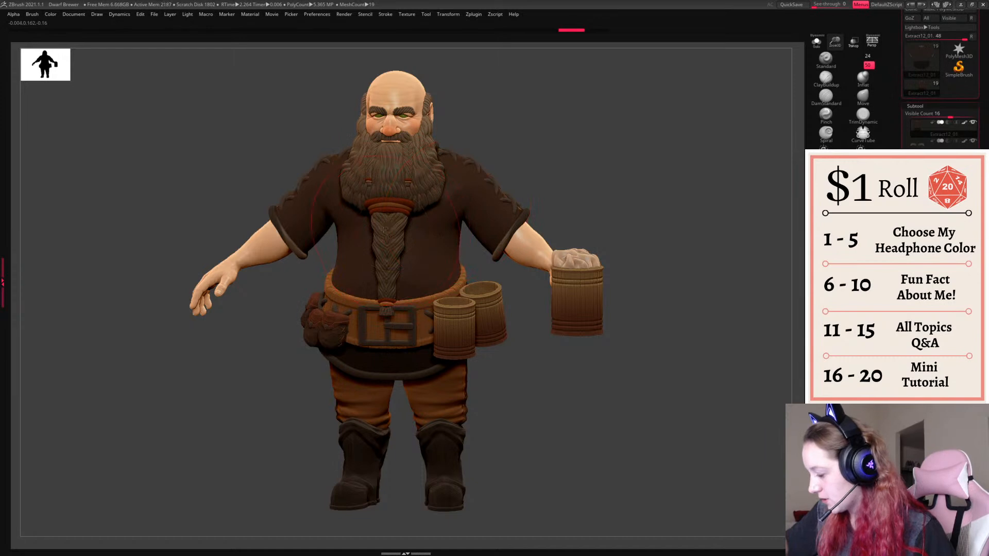
key(space)
key(space)
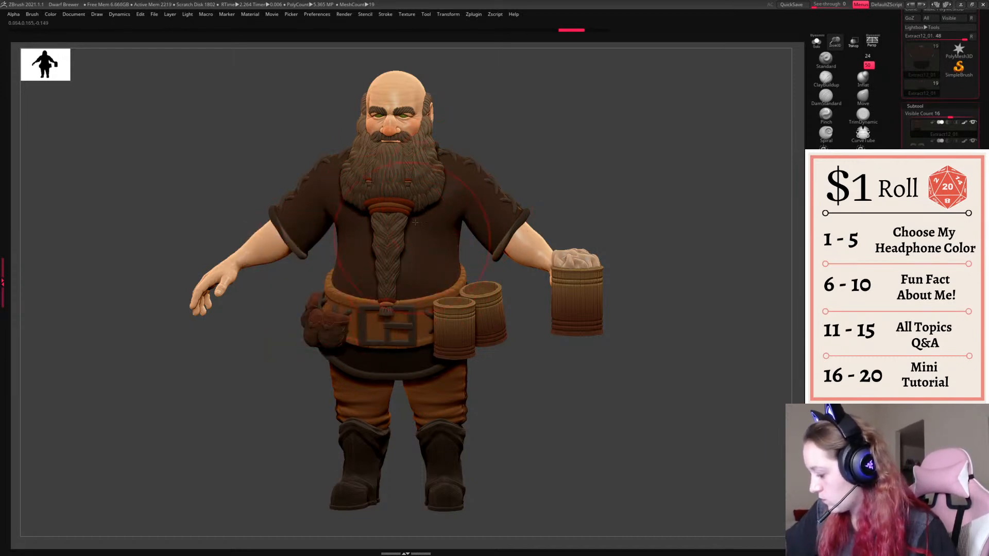
key(space)
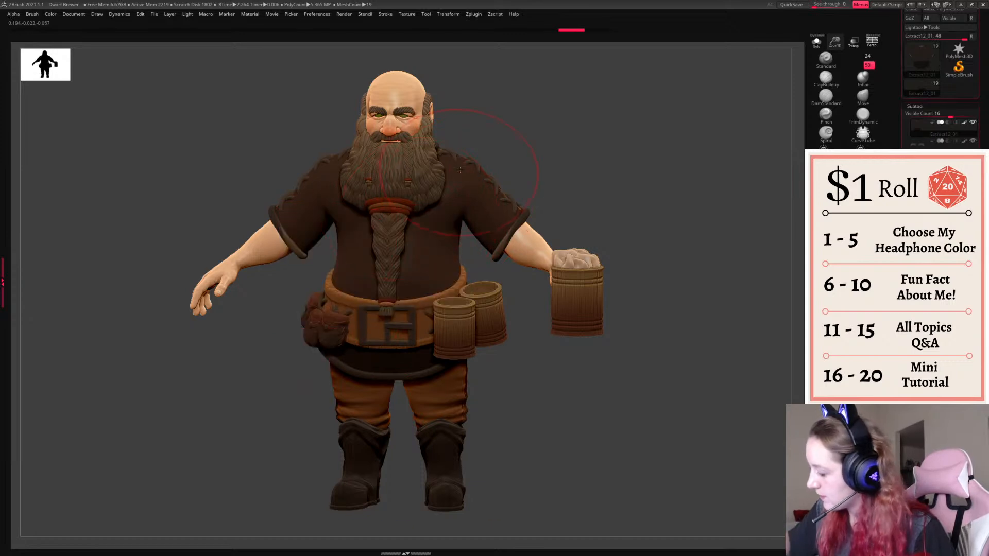
key(space)
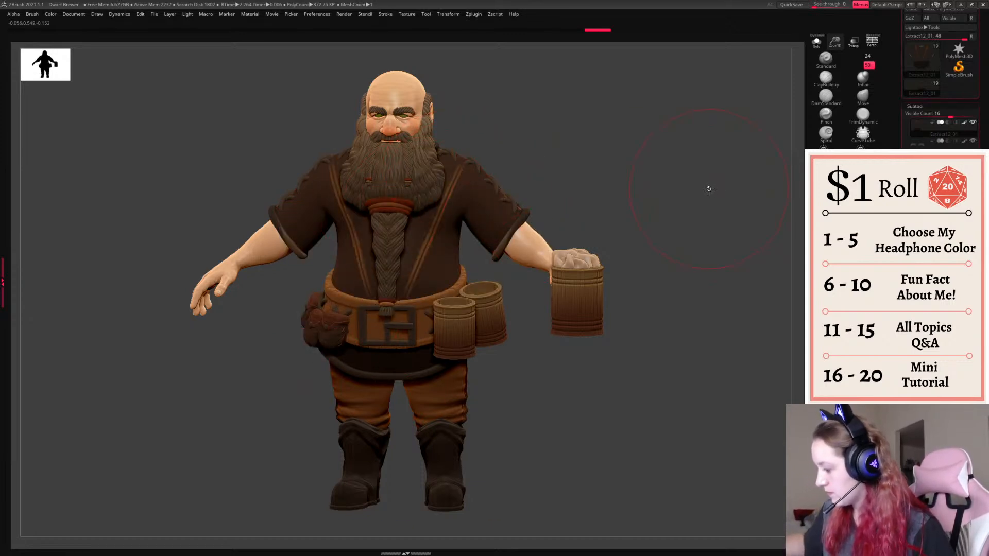
drag(709, 188, 725, 182)
- Undo the last front seams and redraw them from the shoulders to the waist, ending apart above the belt
click(816, 42)
key(ctrl+z)
key(ctrl+z)
key(ctrl+z)
drag(436, 196, 394, 327)
click(815, 43)
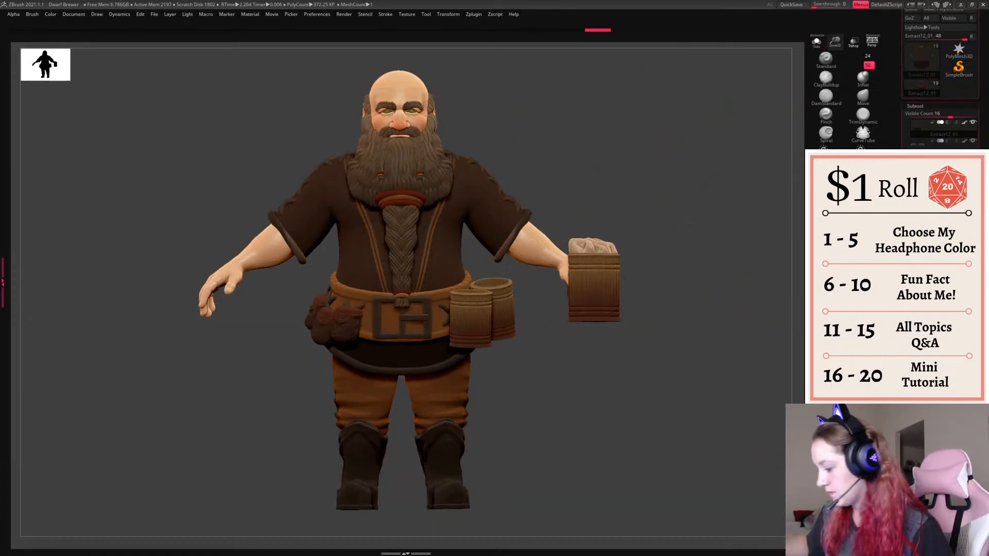
- Turn perspective back on and inspect the shirt's seams from all sides, both in isolation and on the full figure
click(871, 42)
drag(699, 214, 570, 267)
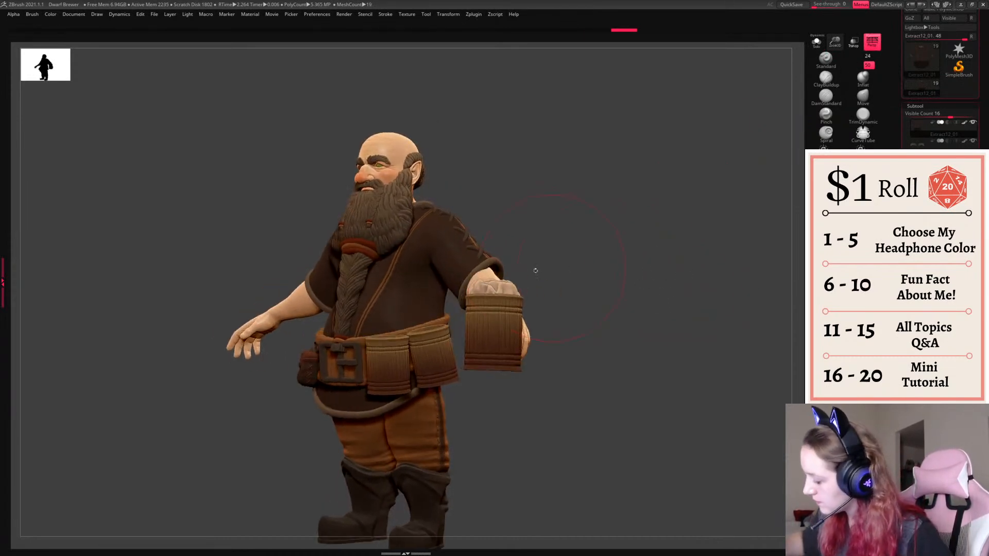
click(433, 347)
click(816, 43)
drag(698, 198, 685, 200)
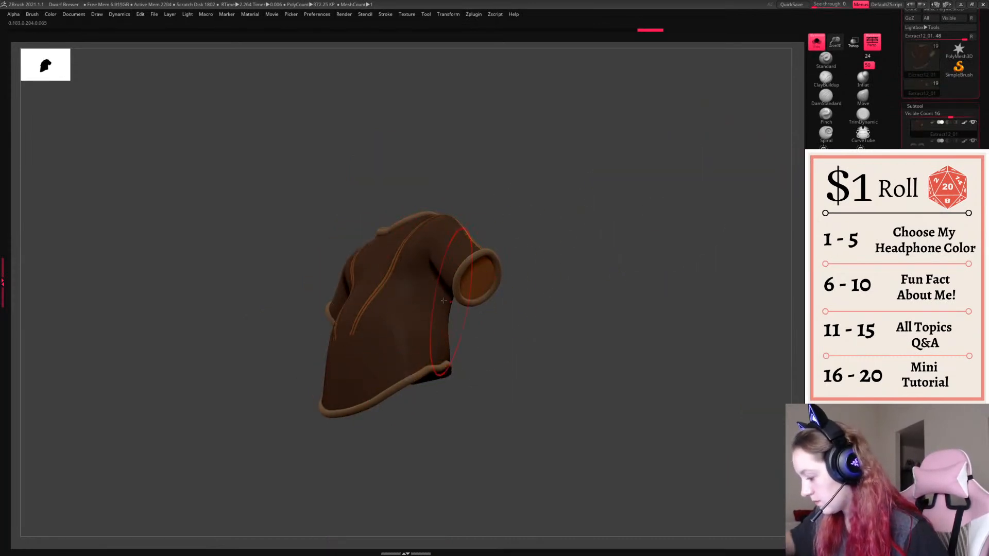
drag(595, 303, 441, 285)
shift+drag(538, 294, 608, 280)
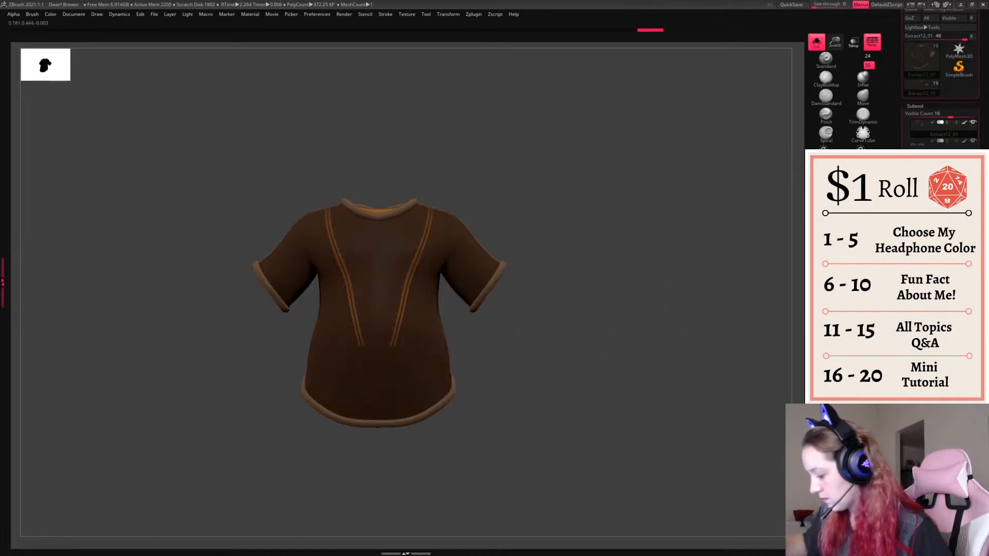
click(816, 43)
drag(684, 289, 531, 288)
mouse_move(693, 242)
mouse_down()
mouse_move(647, 214)
mouse_move(559, 234)
mouse_up()
- Inspect the full figure and the belt in isolation, ending with all subtools shown
drag(525, 283, 502, 329)
mouse_move(687, 235)
shift+mouse_down()
mouse_move(718, 229)
mouse_move(710, 189)
mouse_move(662, 213)
mouse_move(703, 222)
mouse_move(674, 191)
mouse_move(749, 167)
mouse_move(736, 145)
mouse_move(597, 153)
shift+mouse_up()
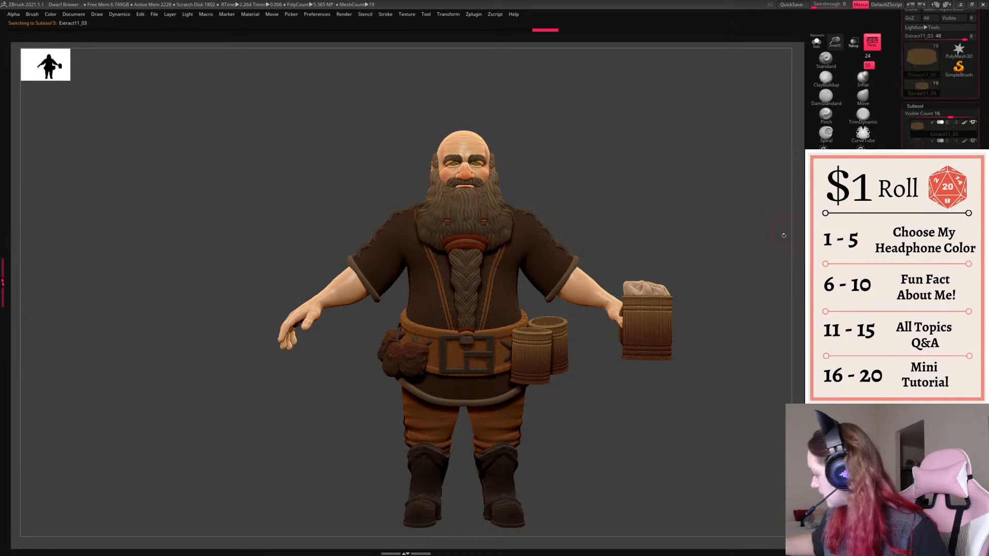
key(space)
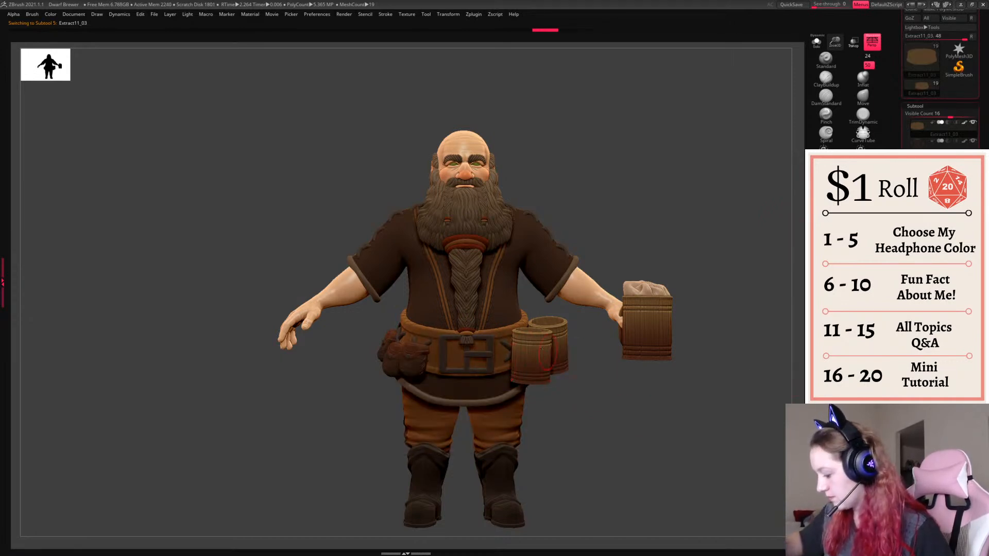
click(816, 41)
drag(746, 161, 783, 168)
mouse_move(684, 342)
mouse_down()
mouse_move(702, 356)
mouse_move(620, 315)
mouse_move(684, 335)
mouse_up()
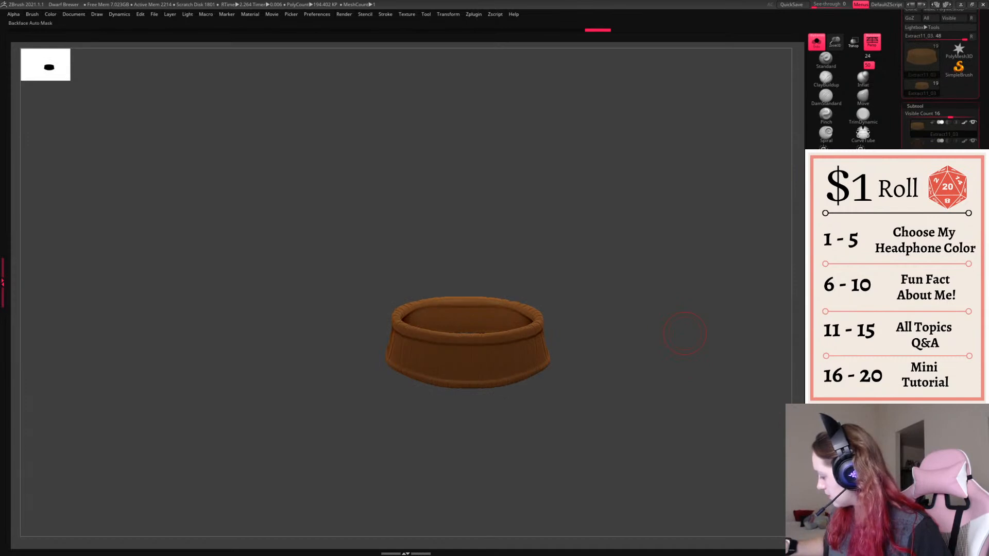
drag(717, 386, 568, 349)
drag(680, 283, 643, 341)
drag(696, 305, 684, 360)
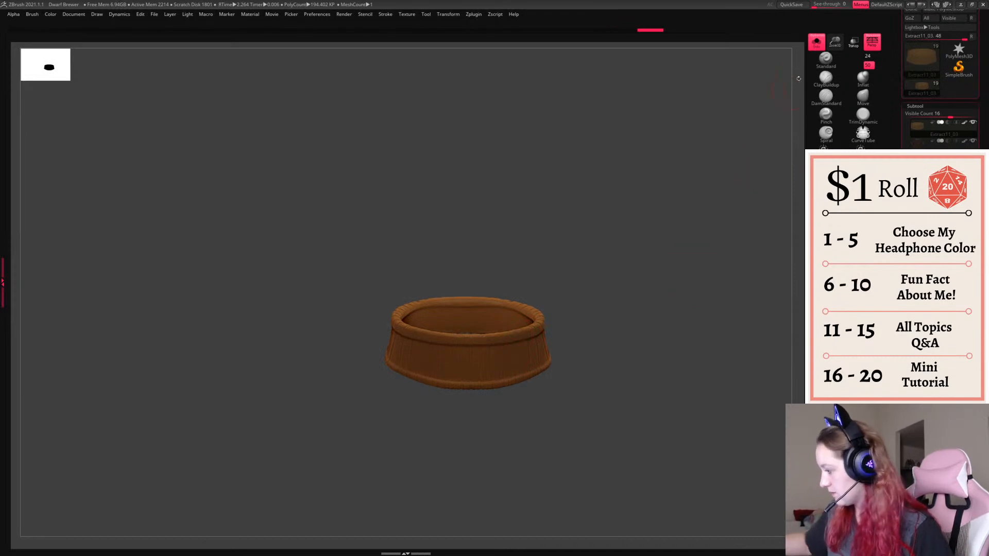
click(814, 55)
click(815, 46)
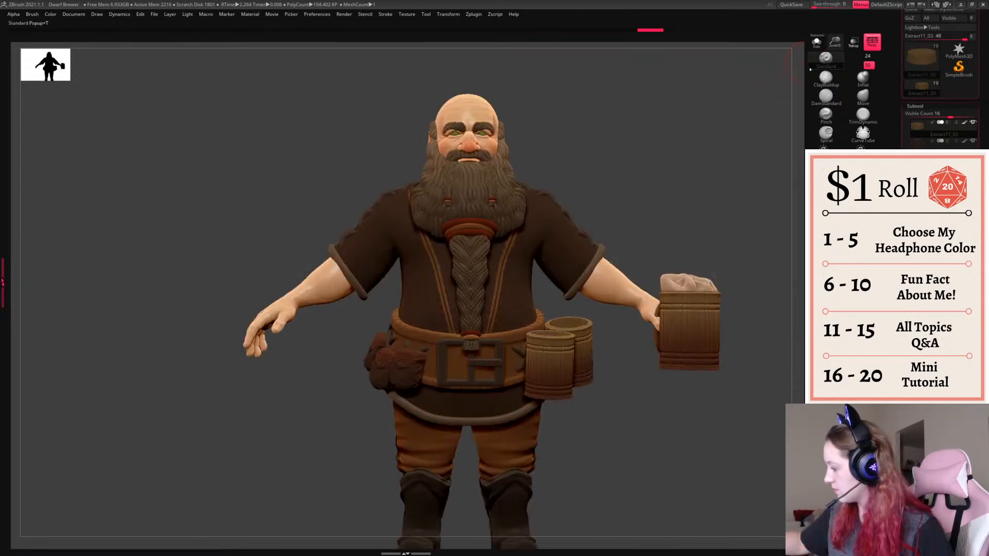
- Choose the fabric stitch brush and make the shirt the active subtool
drag(703, 419, 661, 376)
alt+click(657, 332)
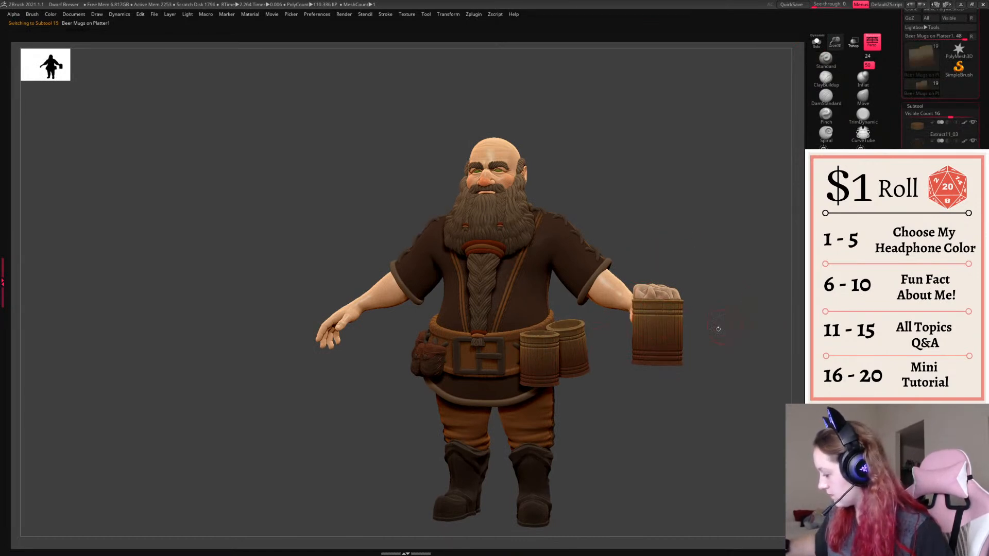
drag(702, 432, 686, 407)
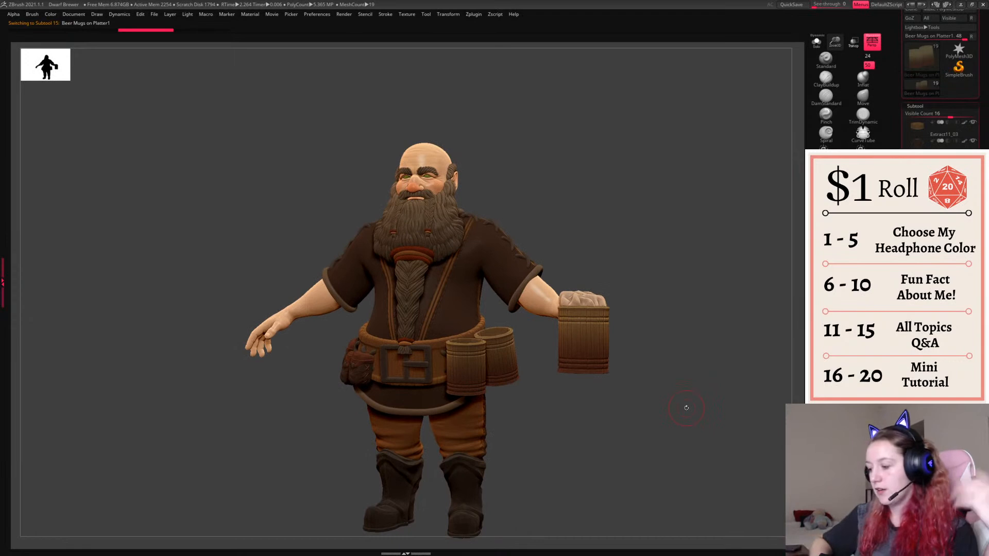
key(b)
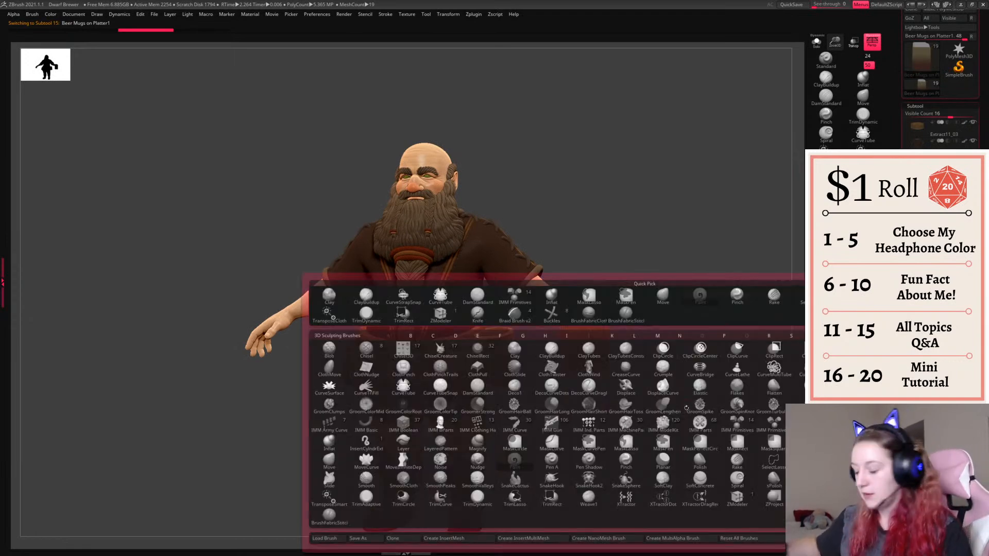
mouse_move(530, 486)
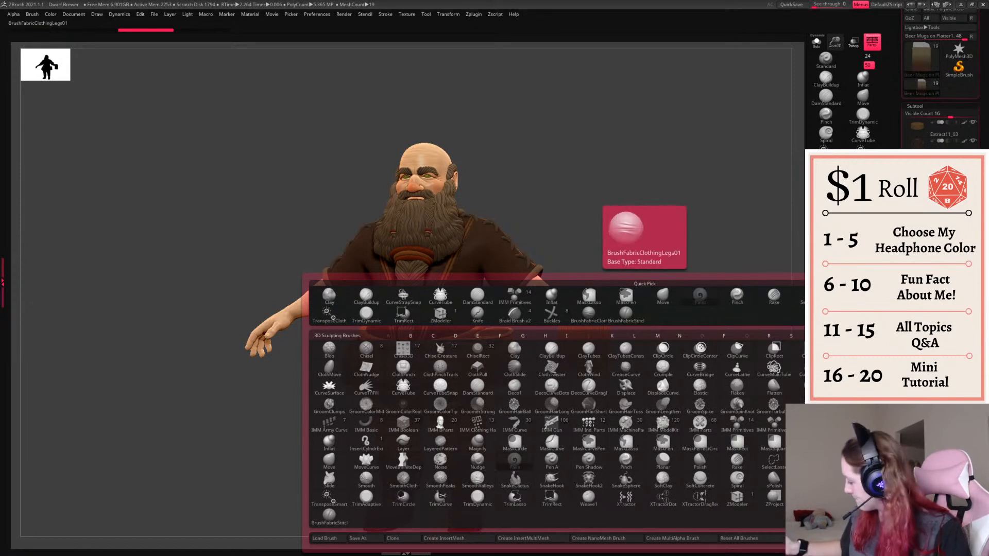
click(625, 314)
alt+click(517, 271)
drag(571, 258, 576, 281)
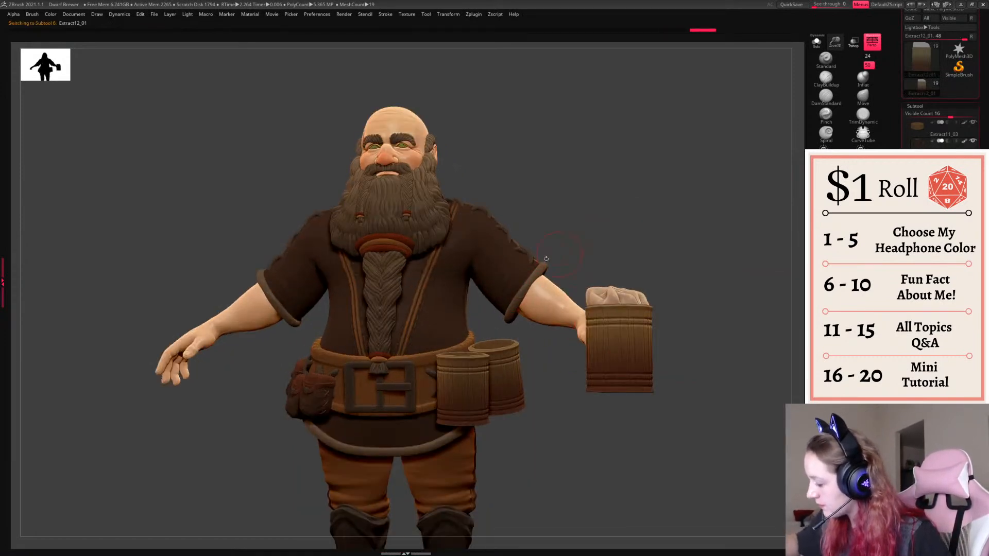
- Inspect the shirt's seams from the back and front, on the full figure and in isolation
drag(675, 238, 522, 290)
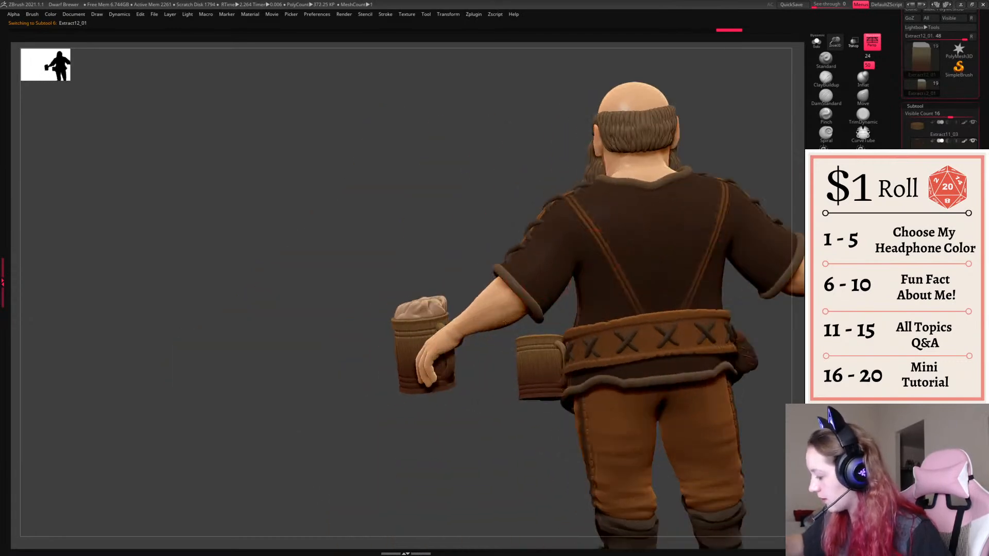
alt+drag(788, 391, 591, 419)
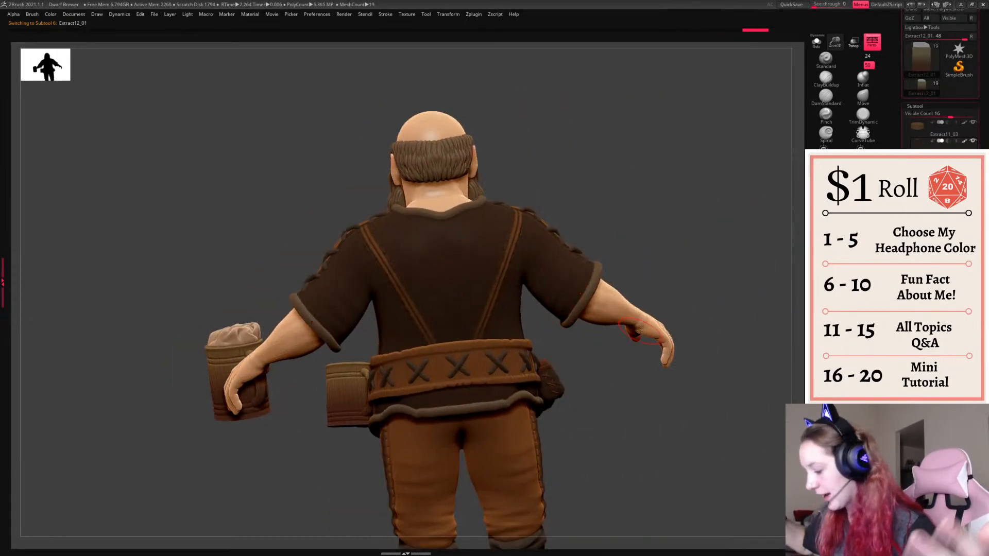
drag(684, 233, 502, 271)
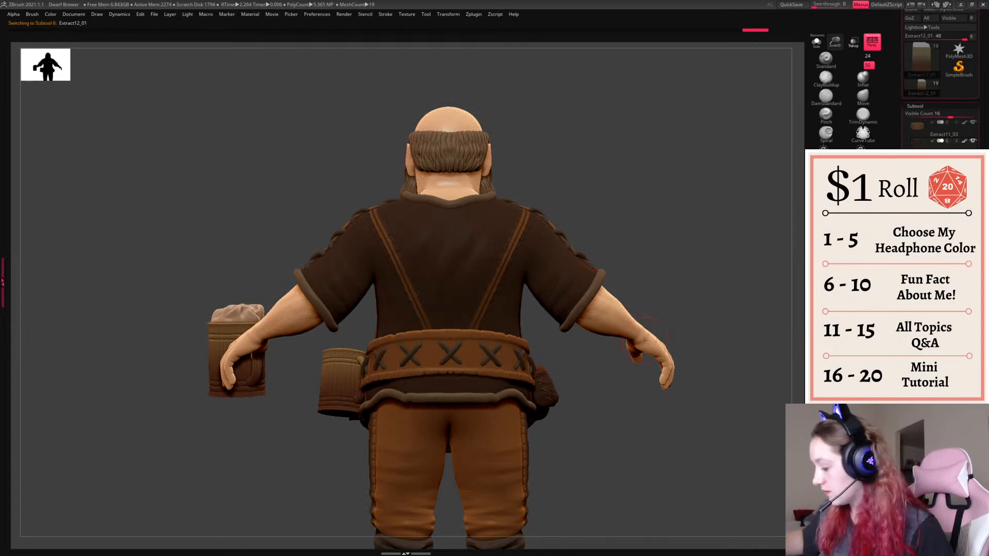
drag(685, 242, 522, 260)
alt+click(553, 252)
click(816, 42)
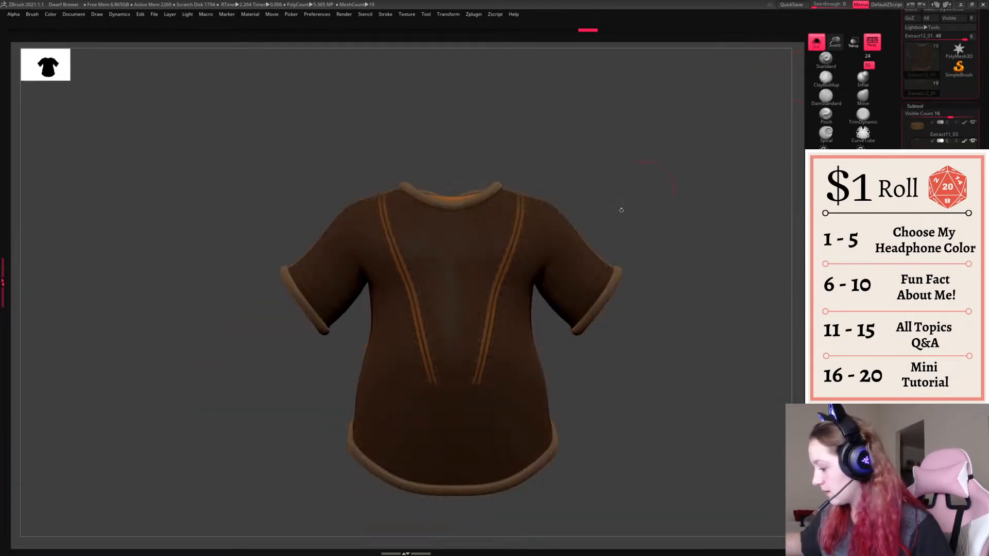
click(816, 44)
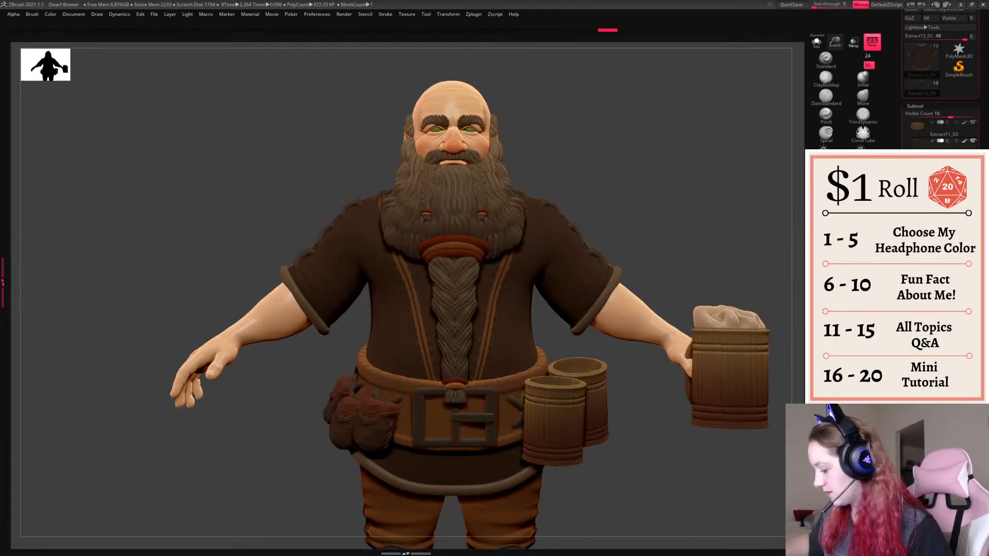
- Examine the shirt's chest, side and sleeve seams on the full figure from the front and side
drag(630, 344, 520, 356)
key(space)
click(691, 268)
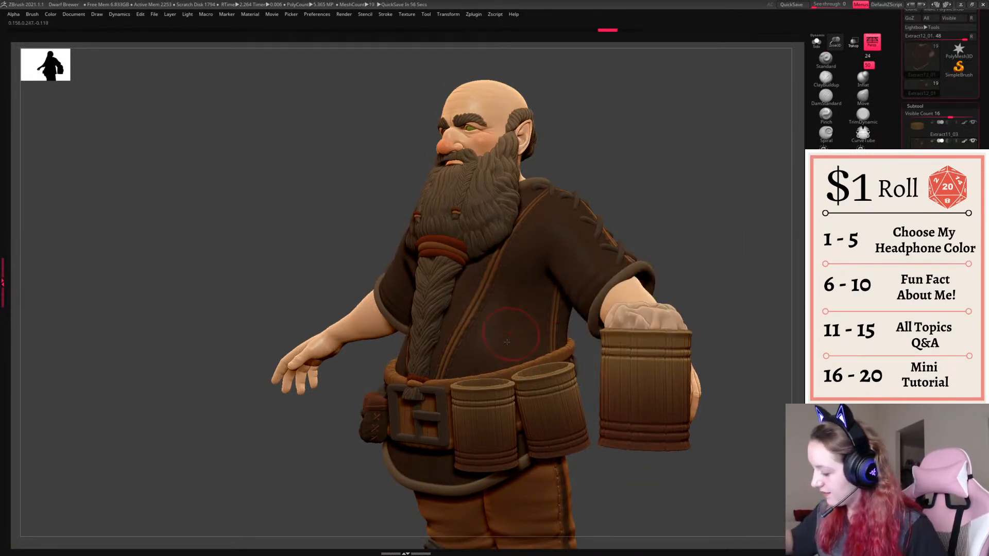
drag(534, 189, 531, 335)
key(space)
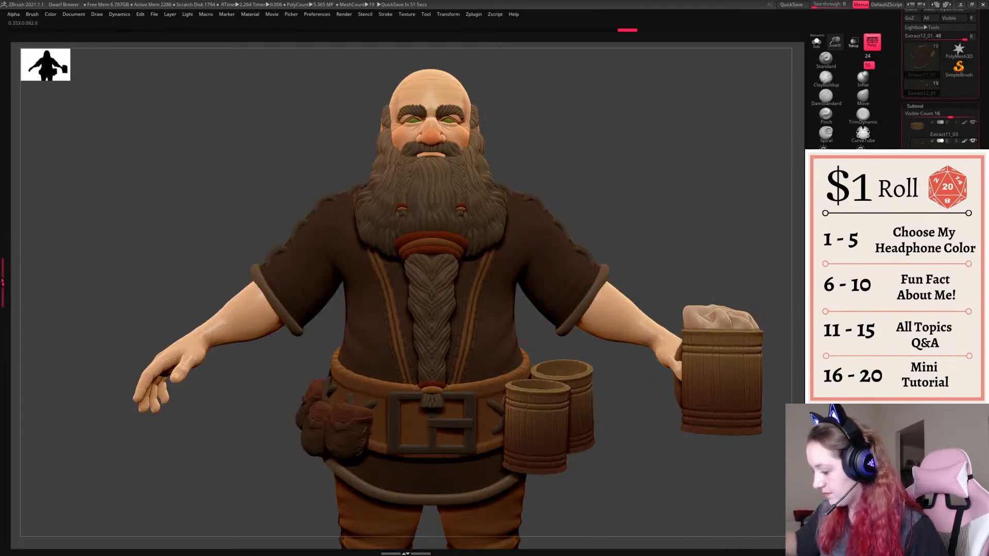
drag(634, 219, 482, 355)
key(space)
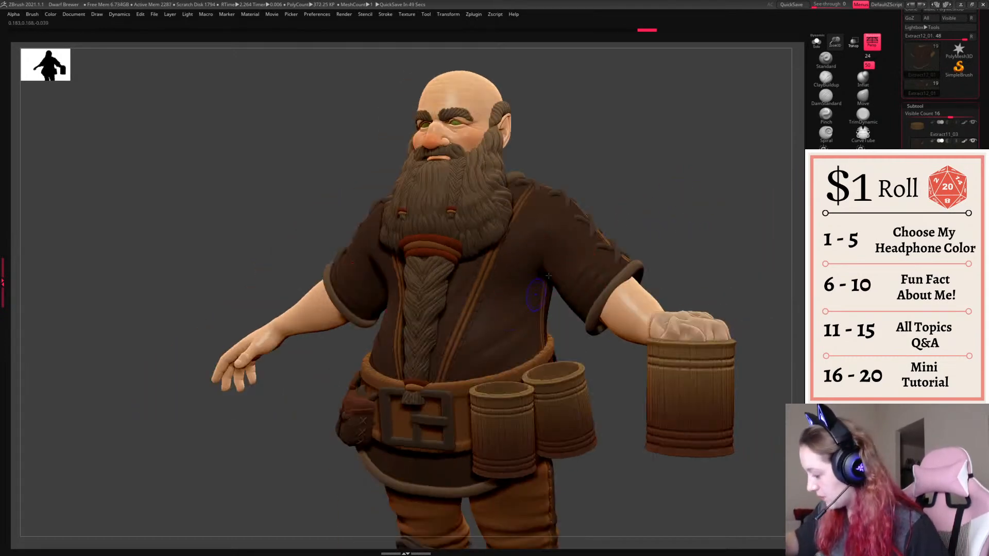
drag(660, 204, 718, 206)
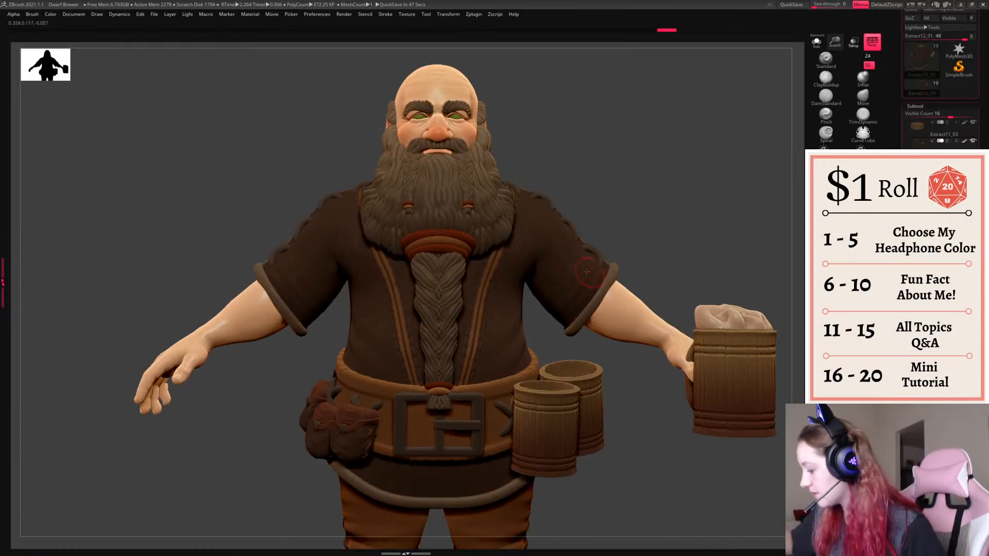
drag(621, 250, 655, 234)
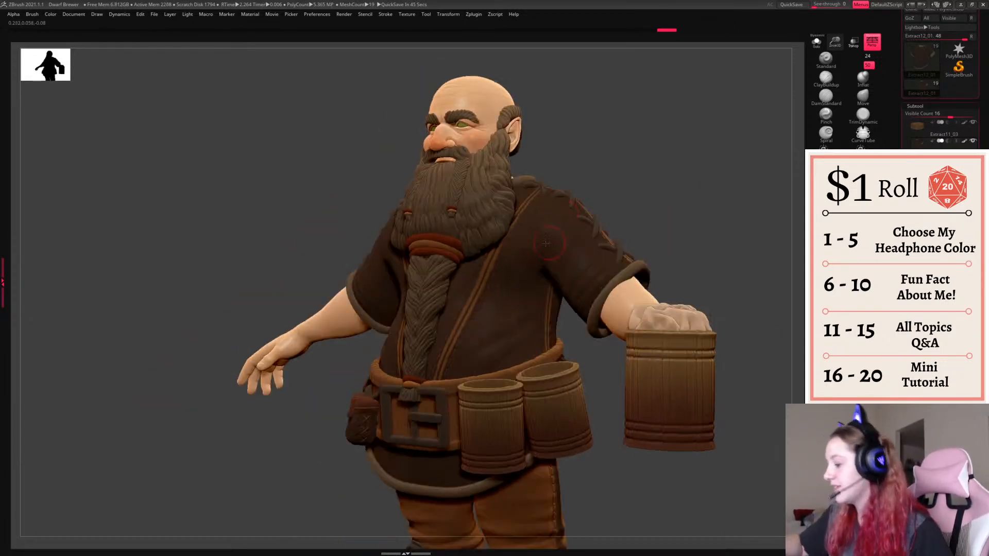
drag(697, 204, 734, 208)
key(space)
- Switch to the Move brush for the shirt and check its hem with the full figure in view
click(864, 96)
key(space)
alt+click(530, 248)
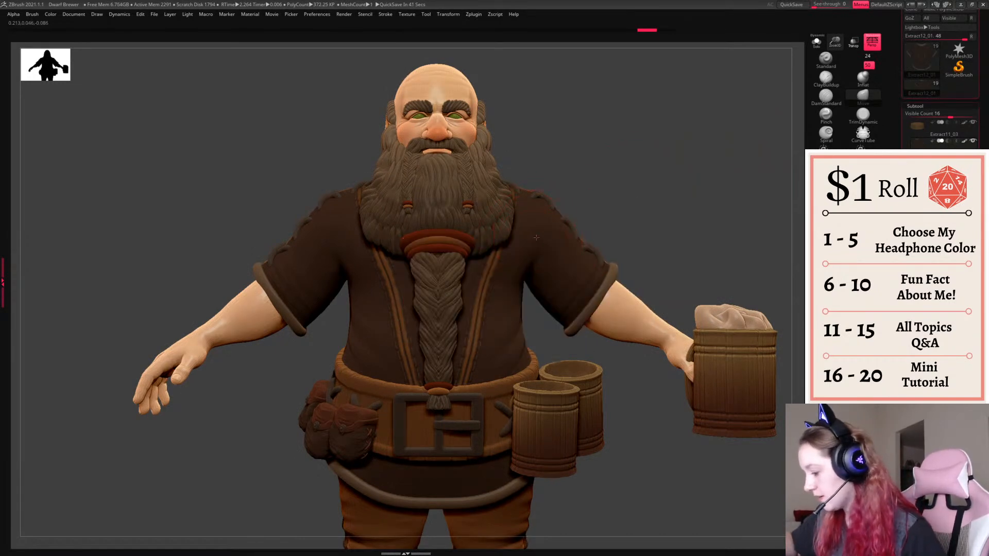
alt+drag(674, 226, 700, 214)
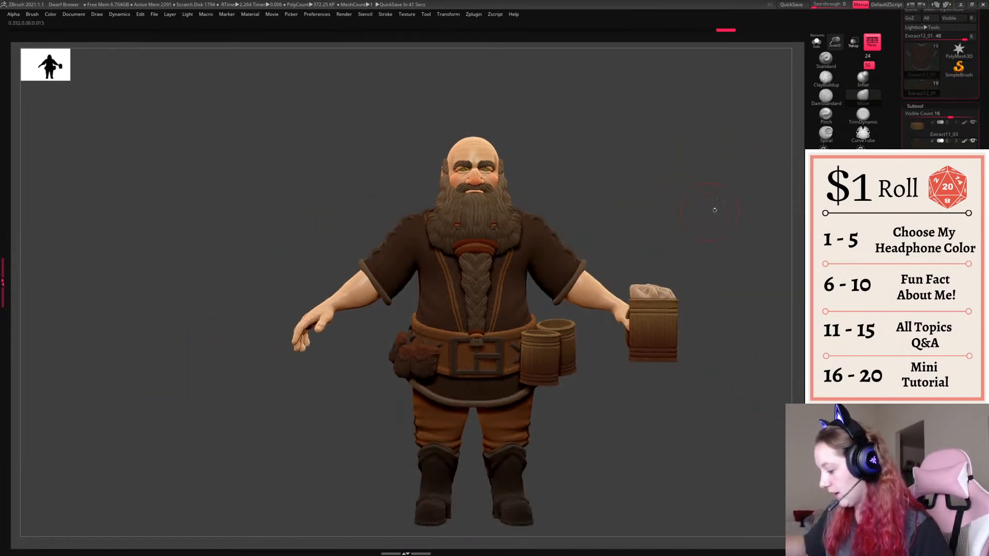
key(b)
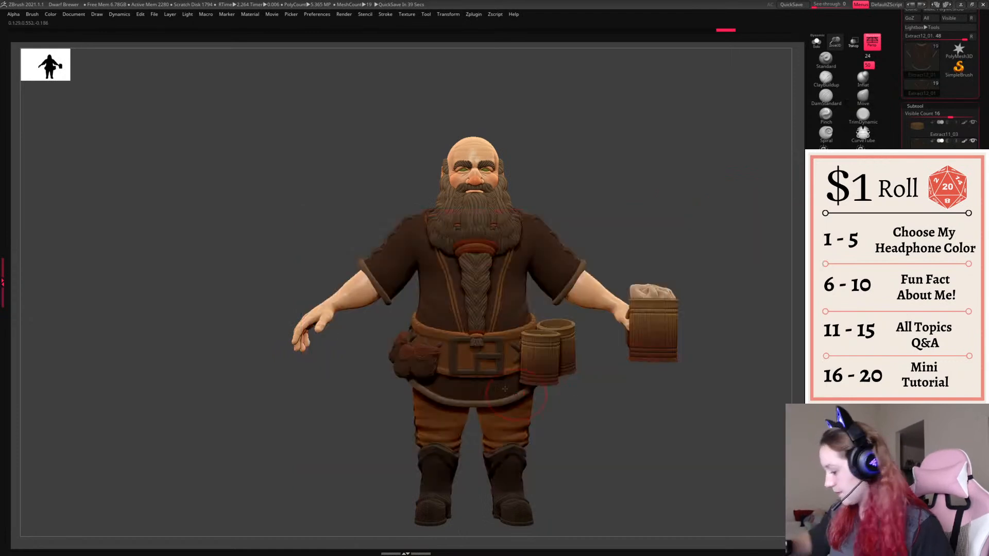
key(space)
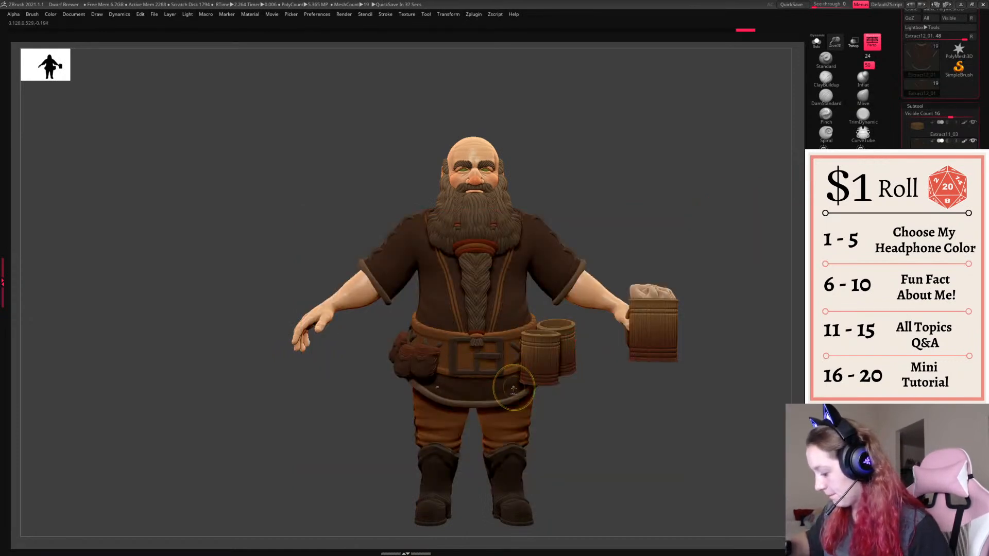
- Pull the back of the shirt's hem down into a rounded curve over the trousers with the Move brush
drag(662, 408, 755, 306)
alt+click(595, 376)
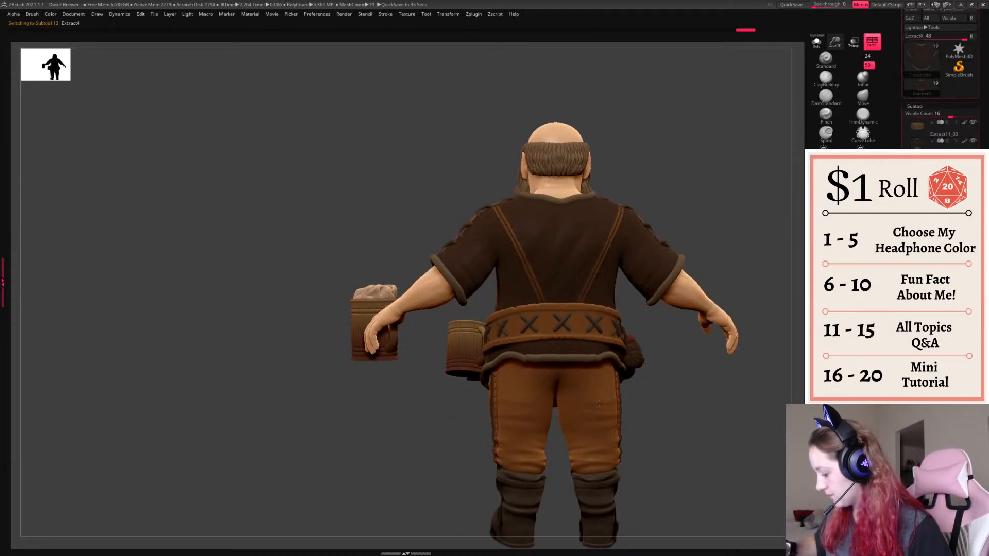
alt+click(604, 362)
right_click(604, 365)
click(862, 97)
drag(741, 319, 687, 341)
drag(579, 363, 574, 382)
drag(741, 371, 659, 382)
right_click(668, 381)
drag(682, 418, 708, 418)
drag(643, 381, 645, 371)
right_click(658, 368)
drag(657, 368, 651, 368)
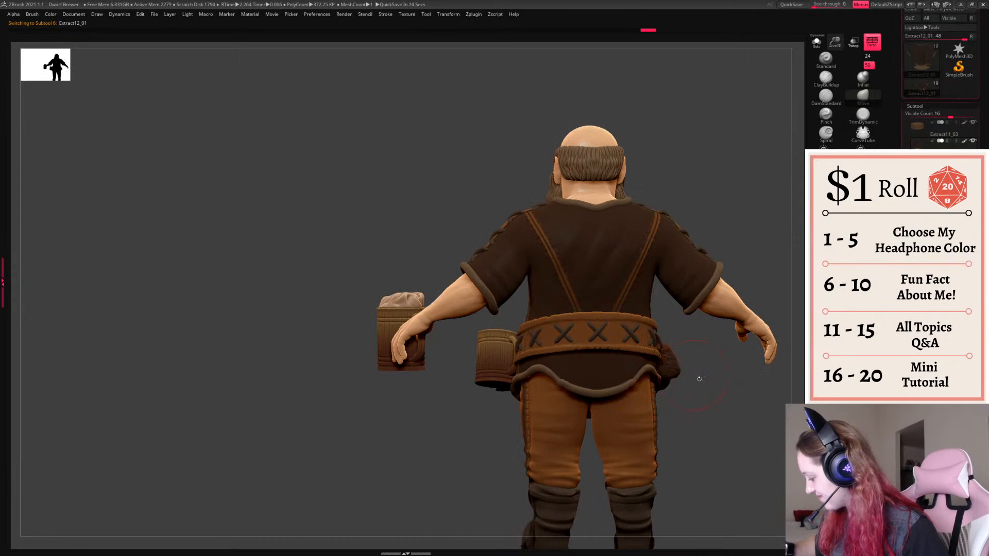
- Refine the curve of the shirt's back hem and check it from the front of the figure
alt+drag(718, 386, 614, 369)
drag(541, 353, 544, 356)
drag(669, 367, 573, 357)
drag(763, 406, 706, 409)
drag(675, 372, 691, 415)
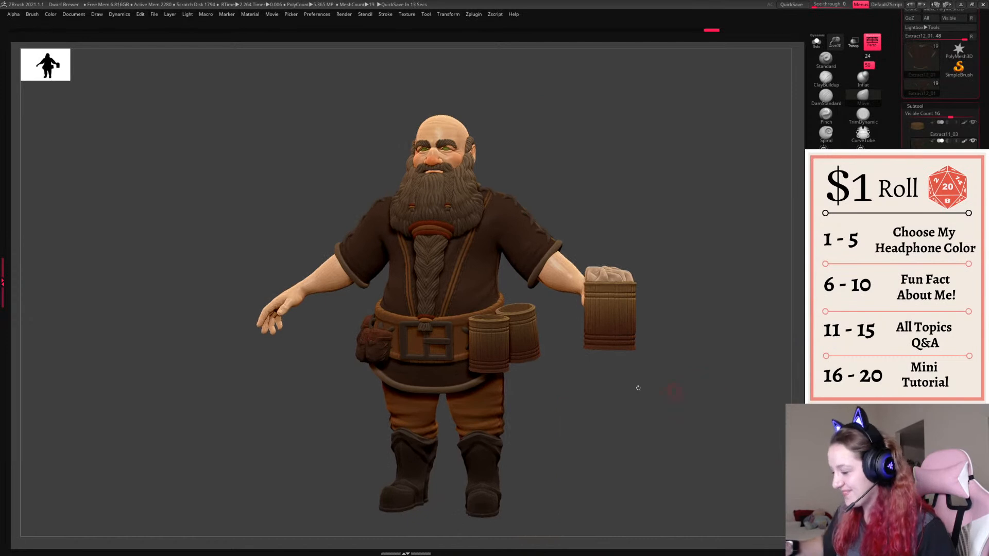
- Make the large beard ring the active subtool, check its colour settings and clear any mask
alt+click(435, 227)
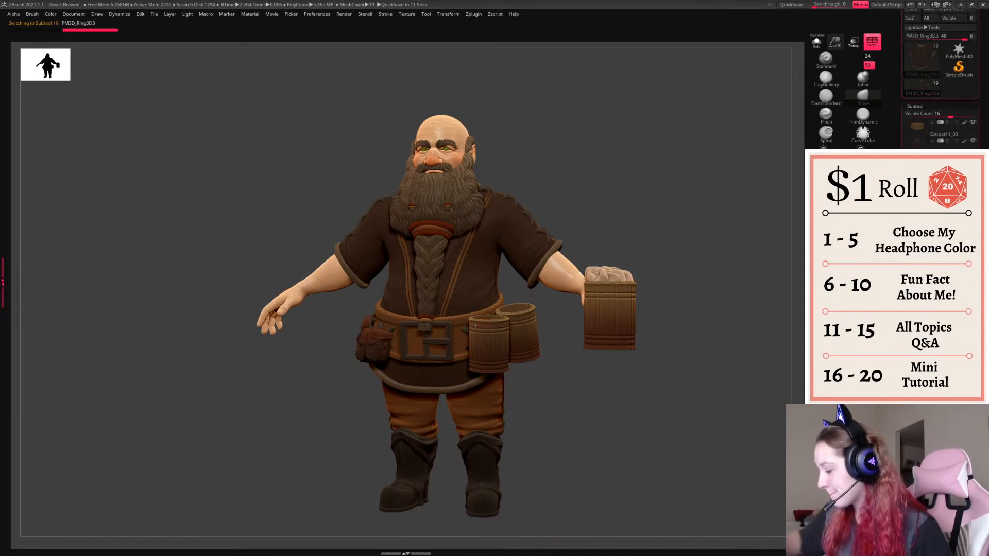
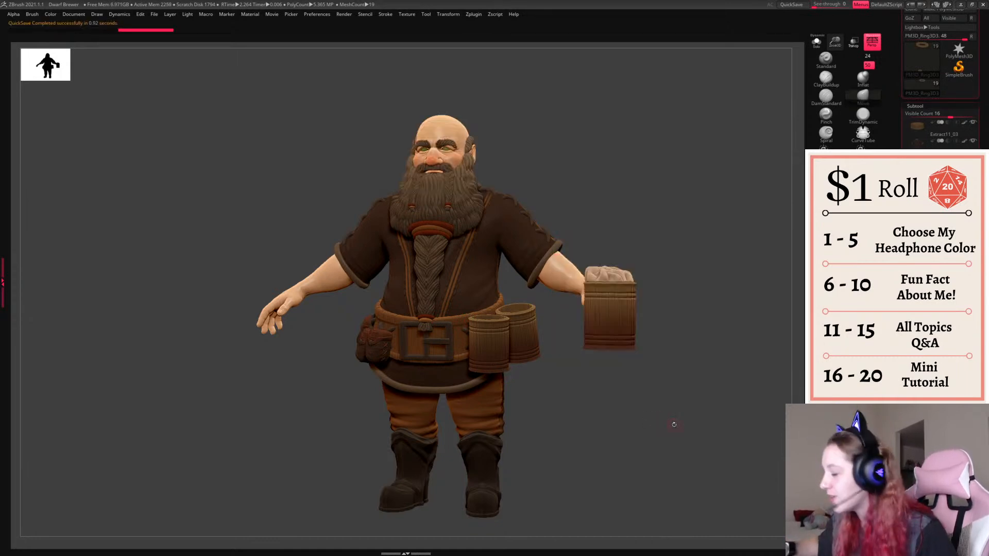
drag(675, 421, 675, 389)
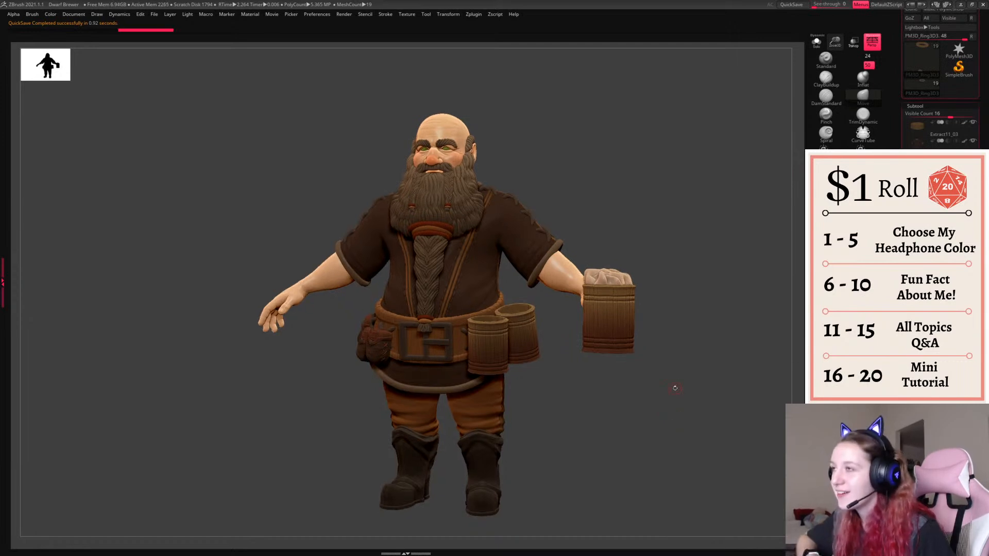
alt+click(433, 231)
key(space)
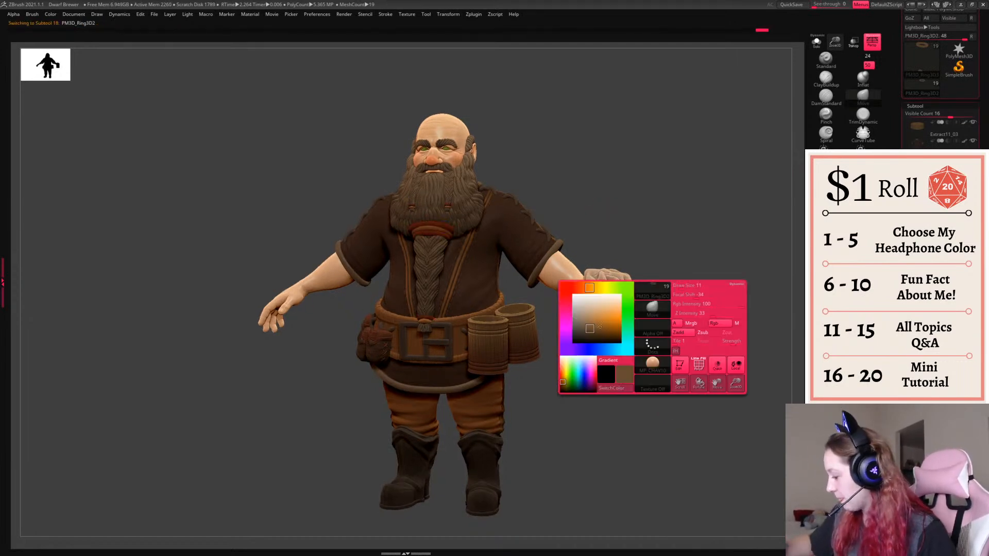
key(space)
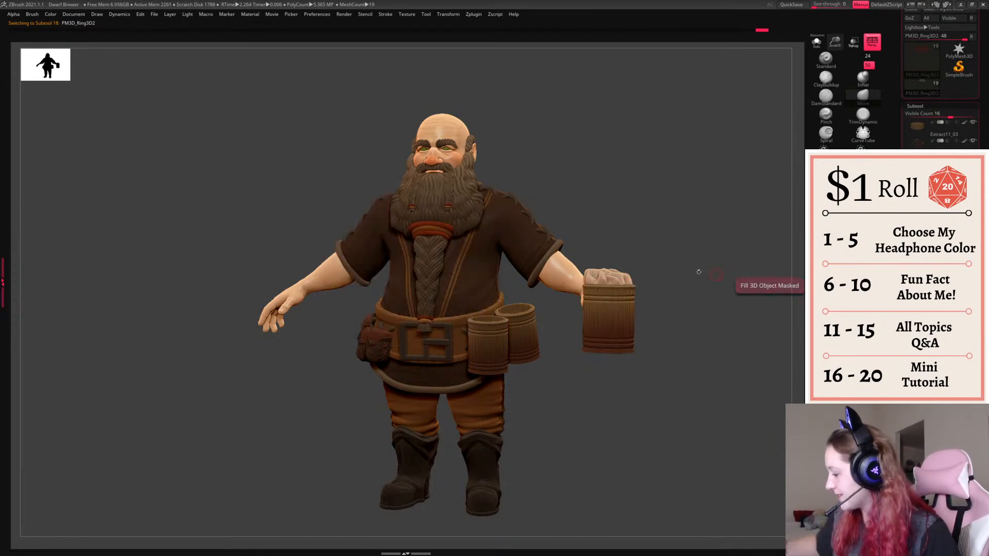
ctrl+drag(730, 276, 700, 252)
ctrl+click(667, 227)
ctrl+click(667, 227)
- Compare focal lengths 24 and 50, keeping 50 for a rendered three-quarter view of the full figure
drag(732, 372, 720, 376)
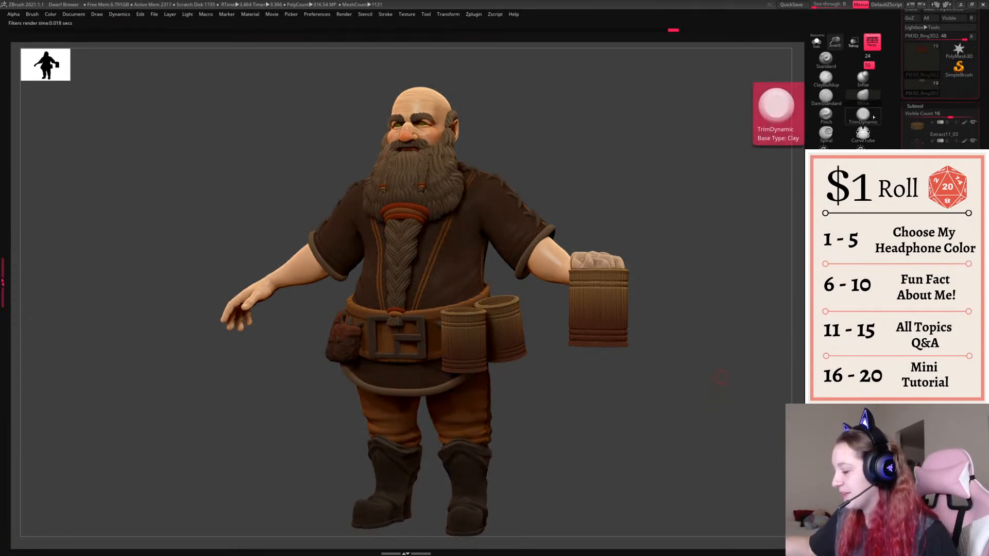
click(868, 56)
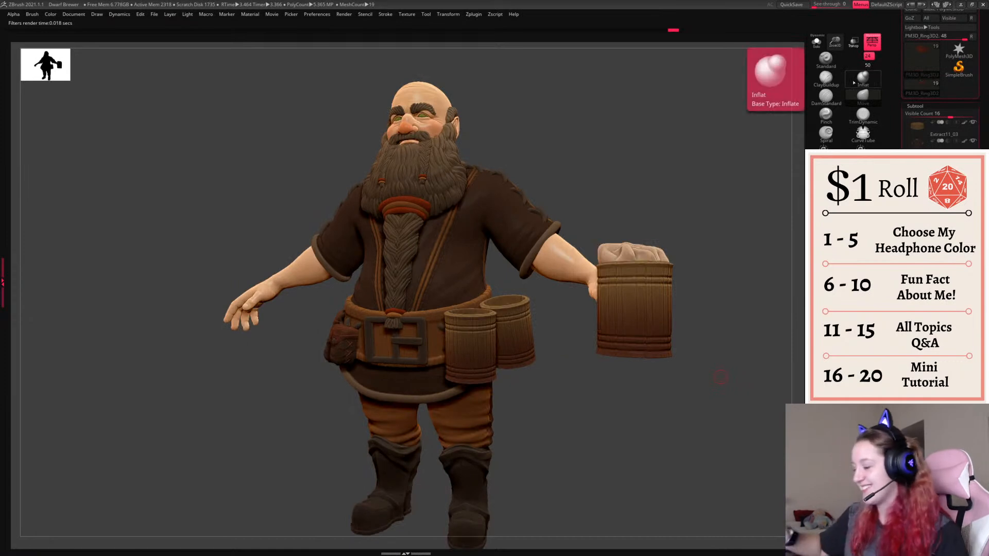
ctrl+right_drag(719, 396, 718, 379)
drag(718, 379, 613, 456)
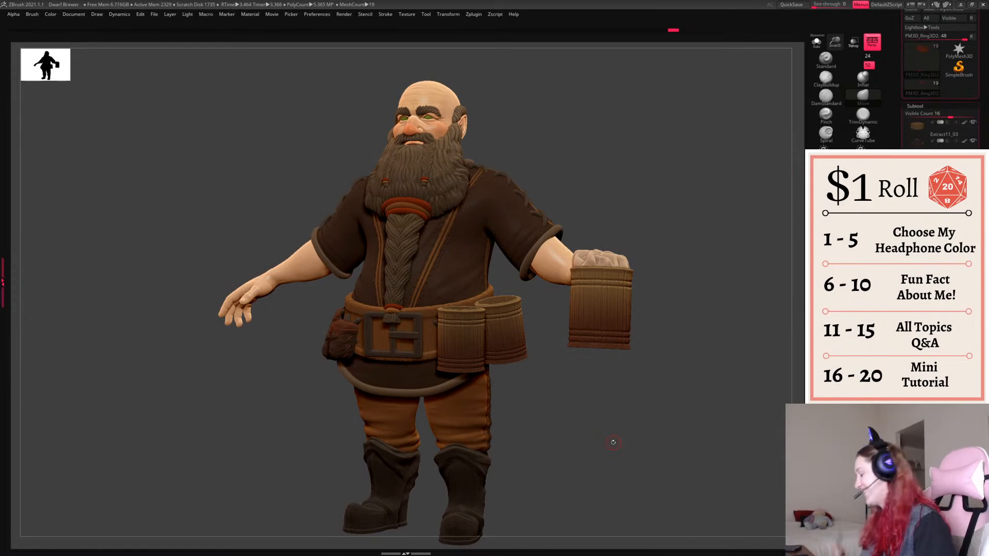
drag(605, 412, 601, 411)
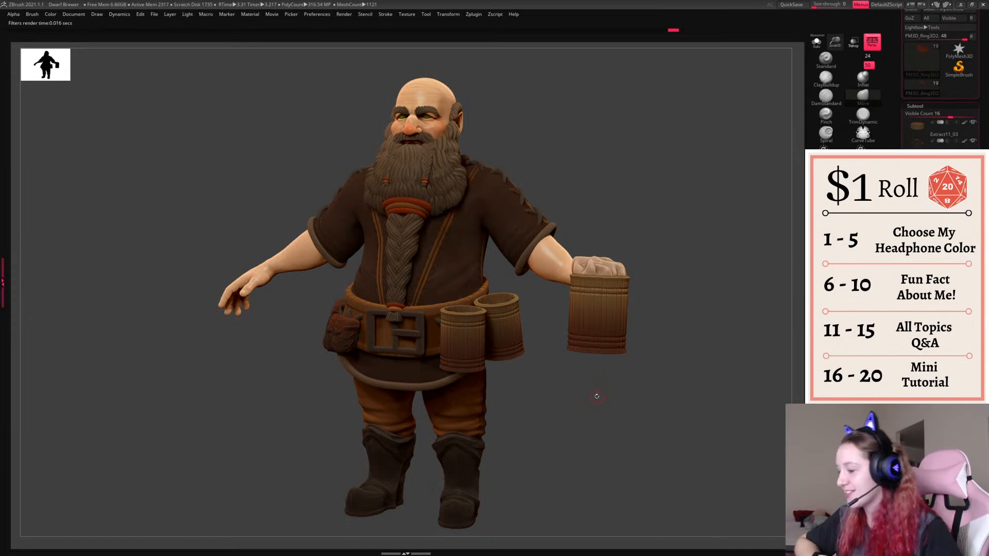
- Adjust a BPR filter setting for the render
click(343, 14)
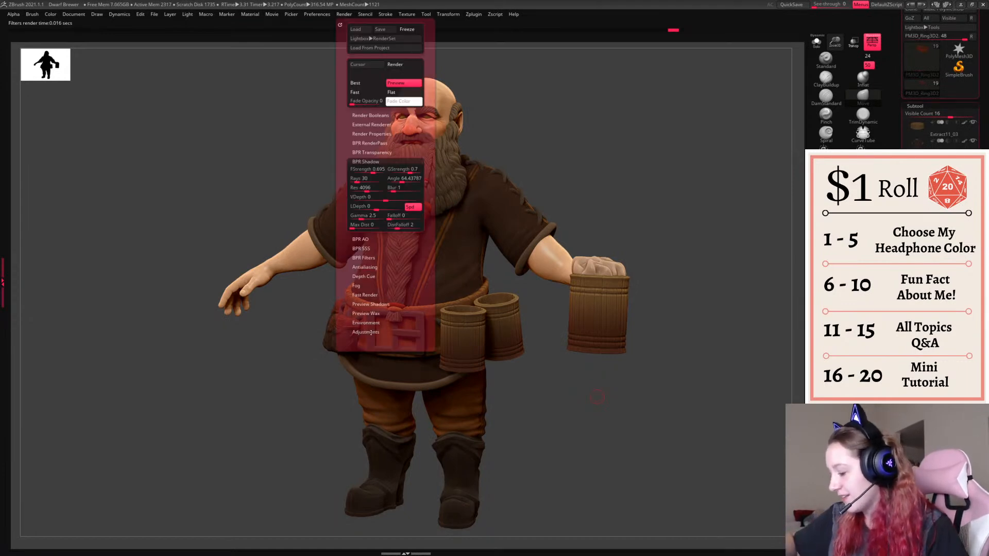
click(366, 263)
drag(392, 448, 389, 445)
- Shift the main light's direction slightly and re-render the figure with each adjustment
click(187, 14)
click(207, 47)
key(shift+r)
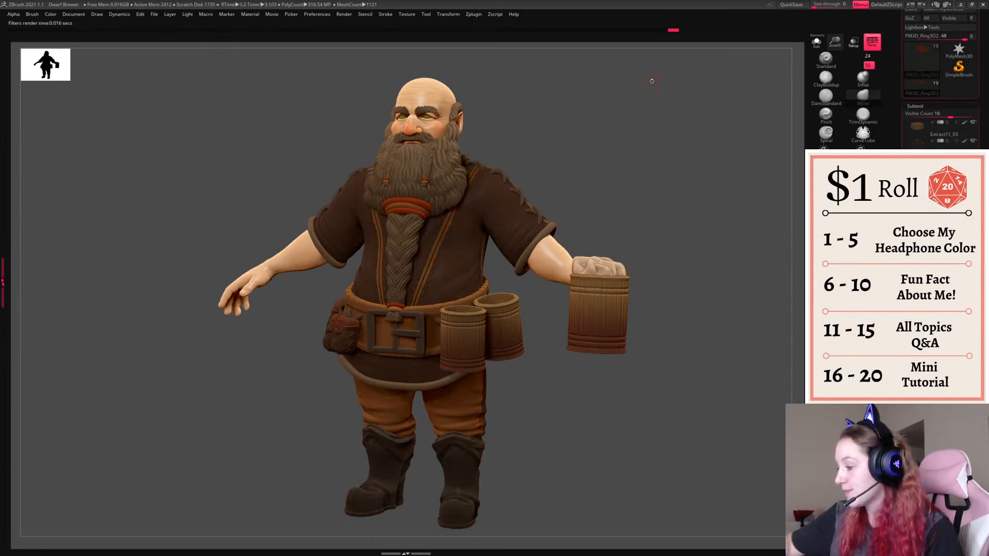
click(188, 15)
drag(212, 45, 209, 46)
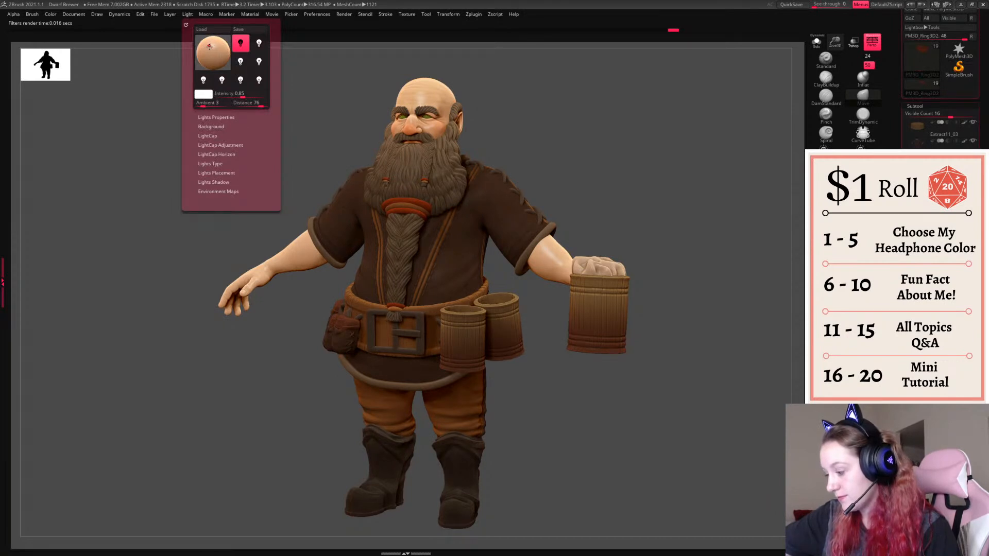
key(shift+r)
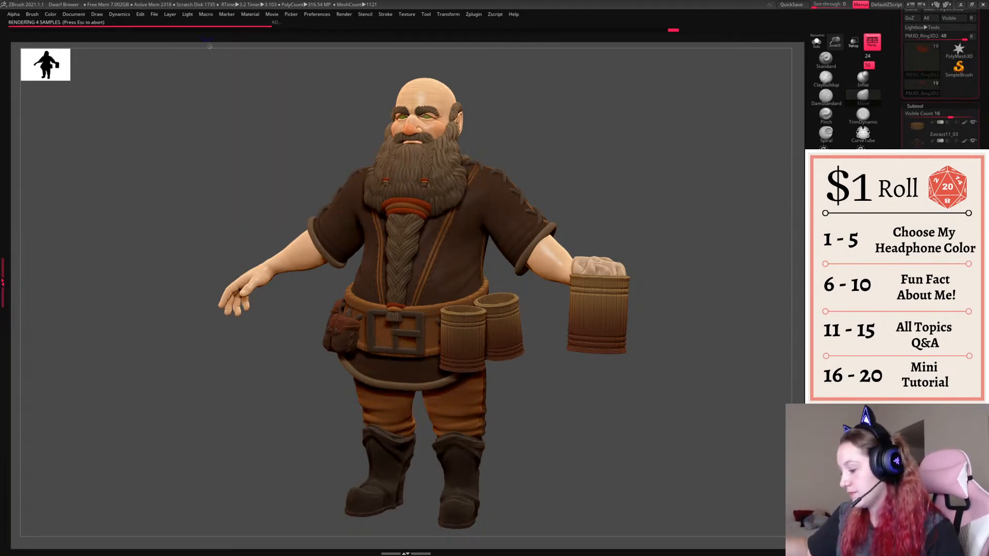